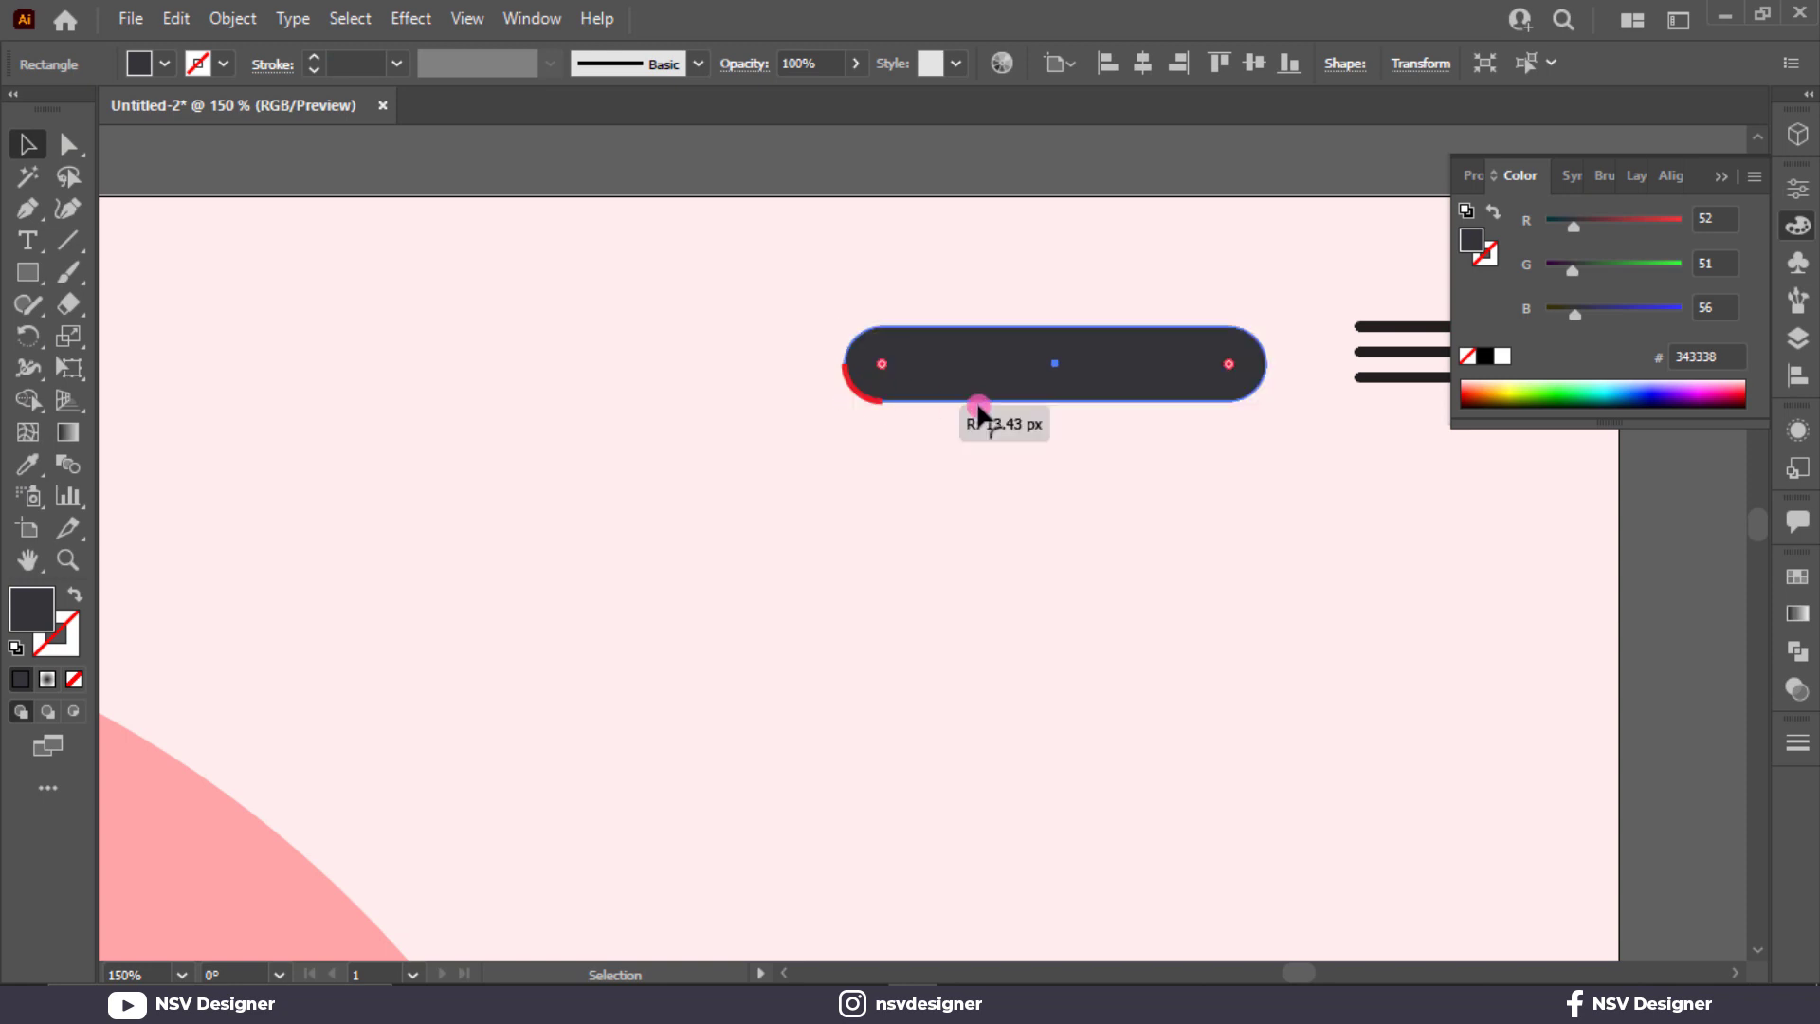
# Fill the rounded search bar shape beside the menu icon with white
pyautogui.click(1030, 368)
pyautogui.click(164, 67)
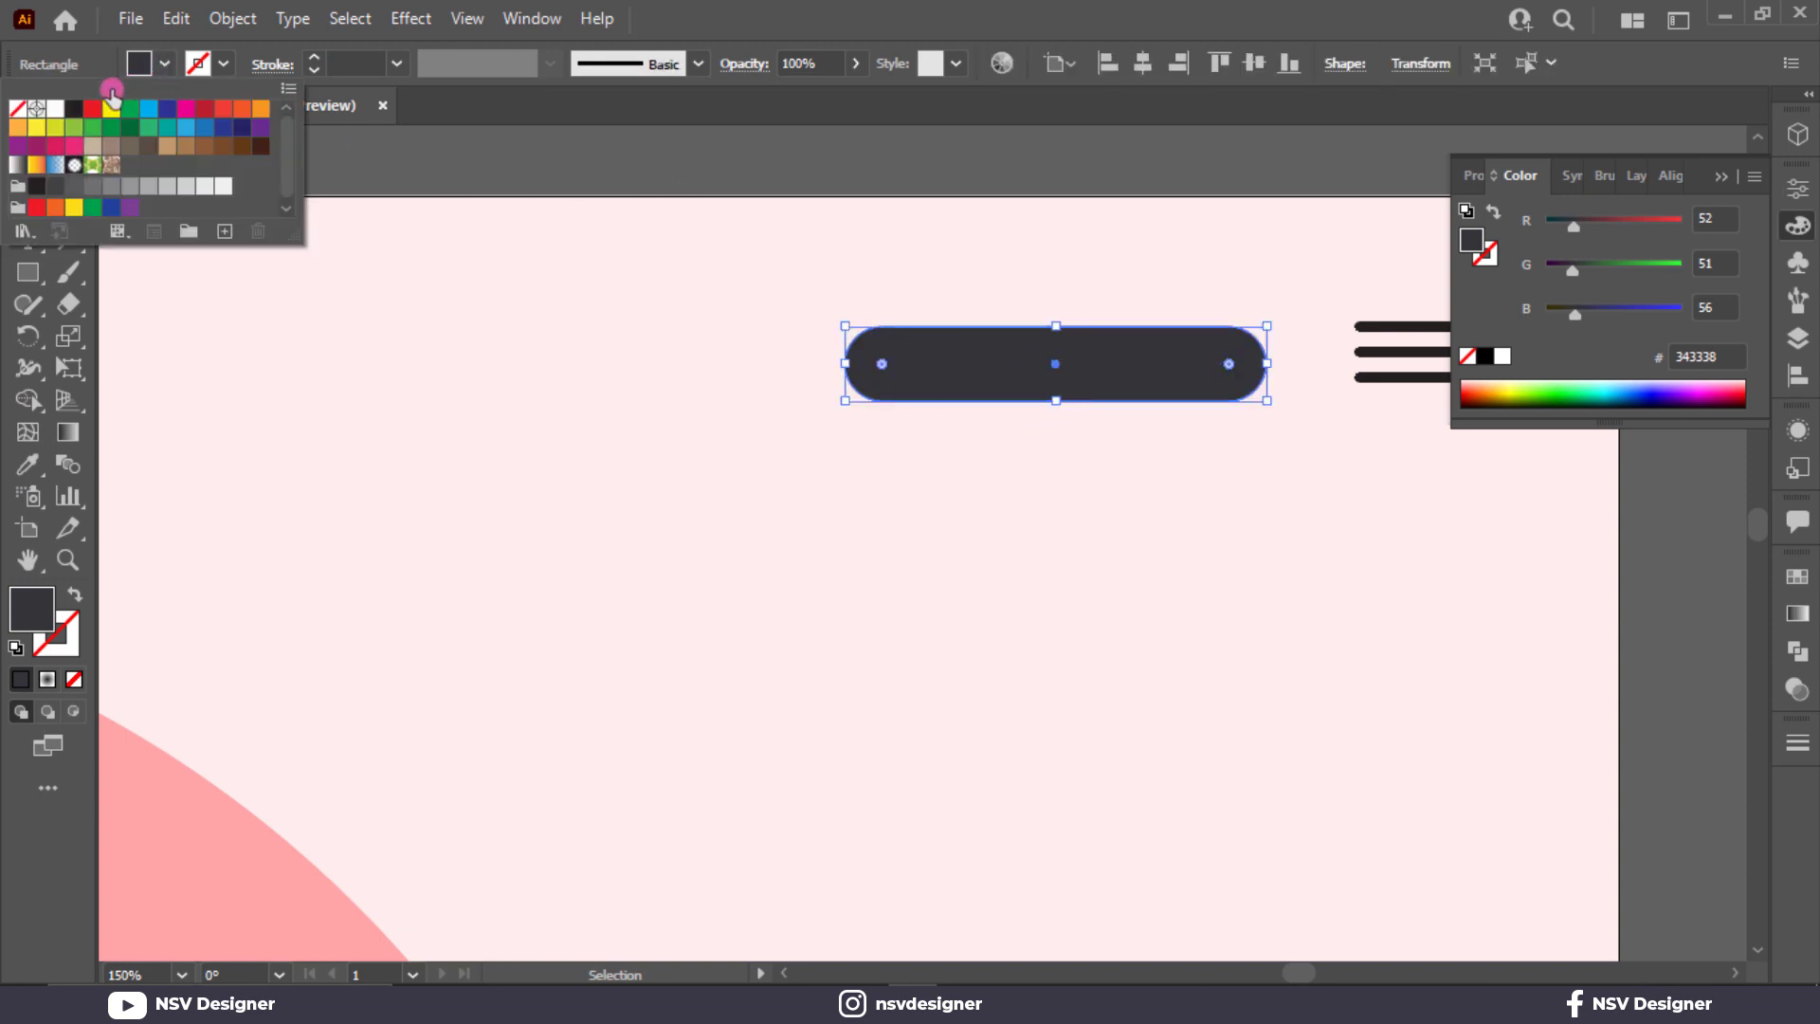
pyautogui.click(53, 110)
pyautogui.click(1493, 538)
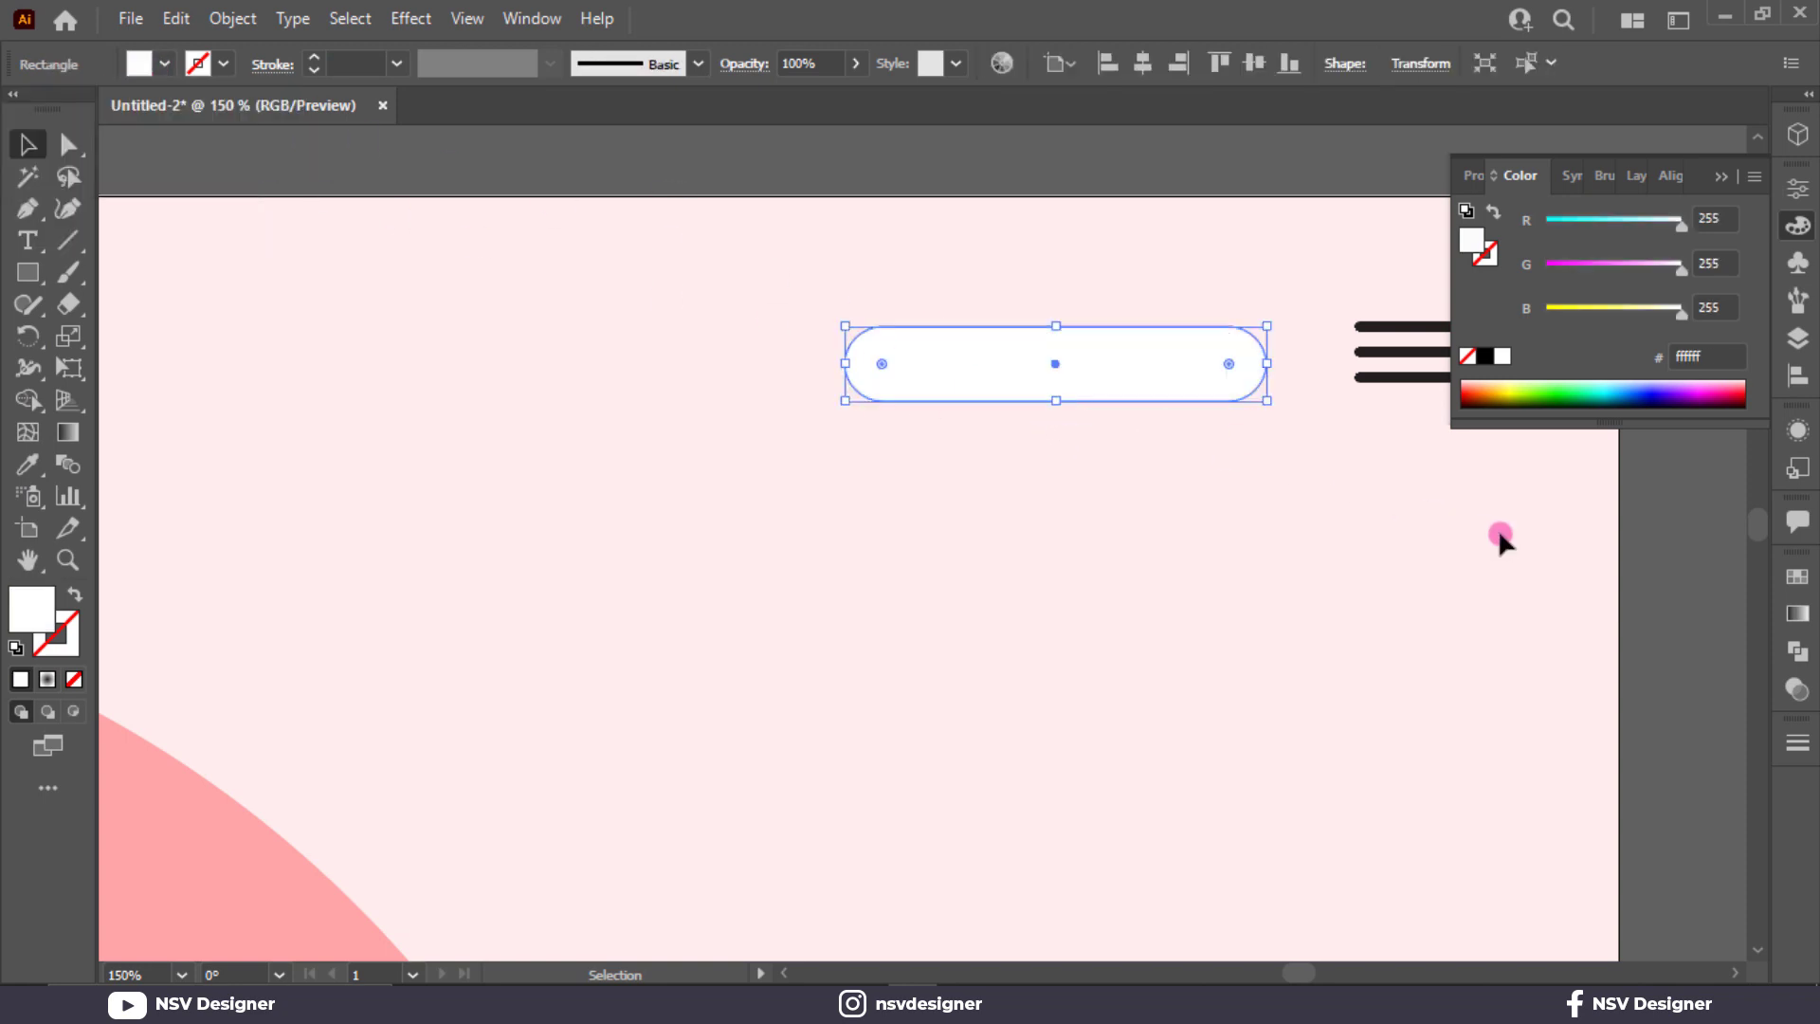
# Set the search bar's blending mode to Screen
pyautogui.click(1798, 740)
pyautogui.click(1797, 689)
pyautogui.click(1547, 607)
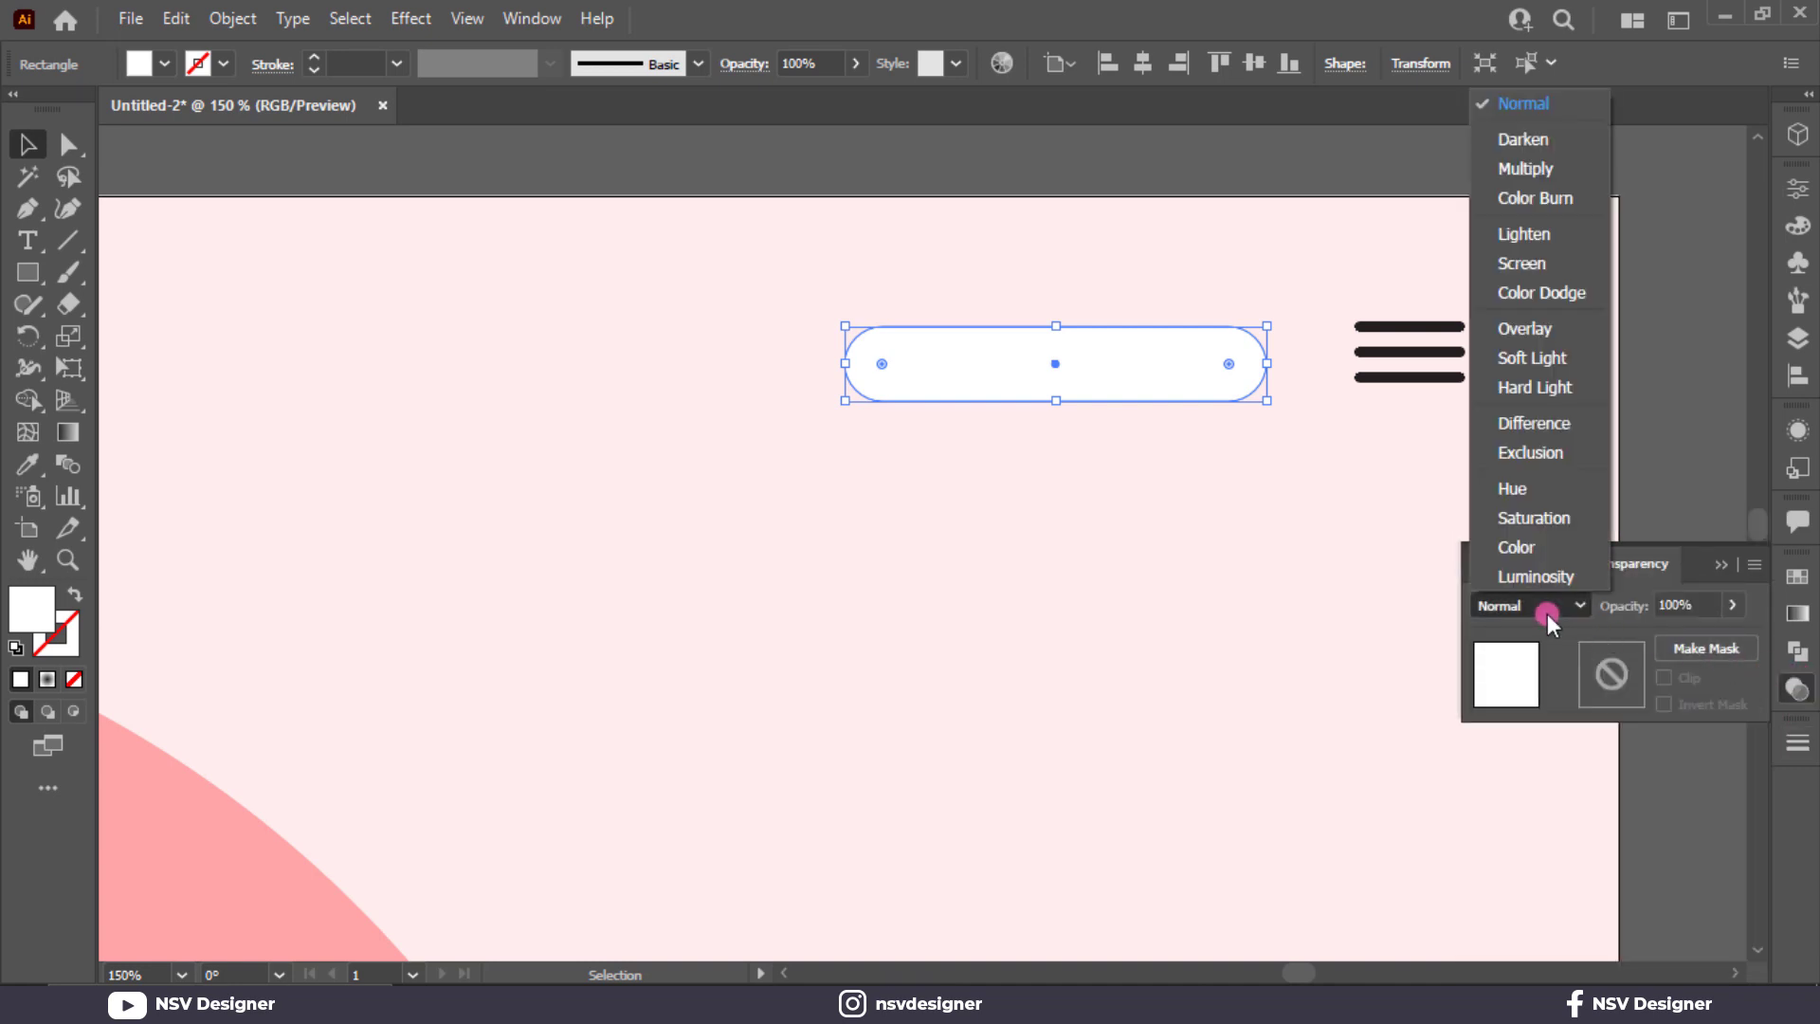
pyautogui.click(1532, 262)
pyautogui.click(1289, 484)
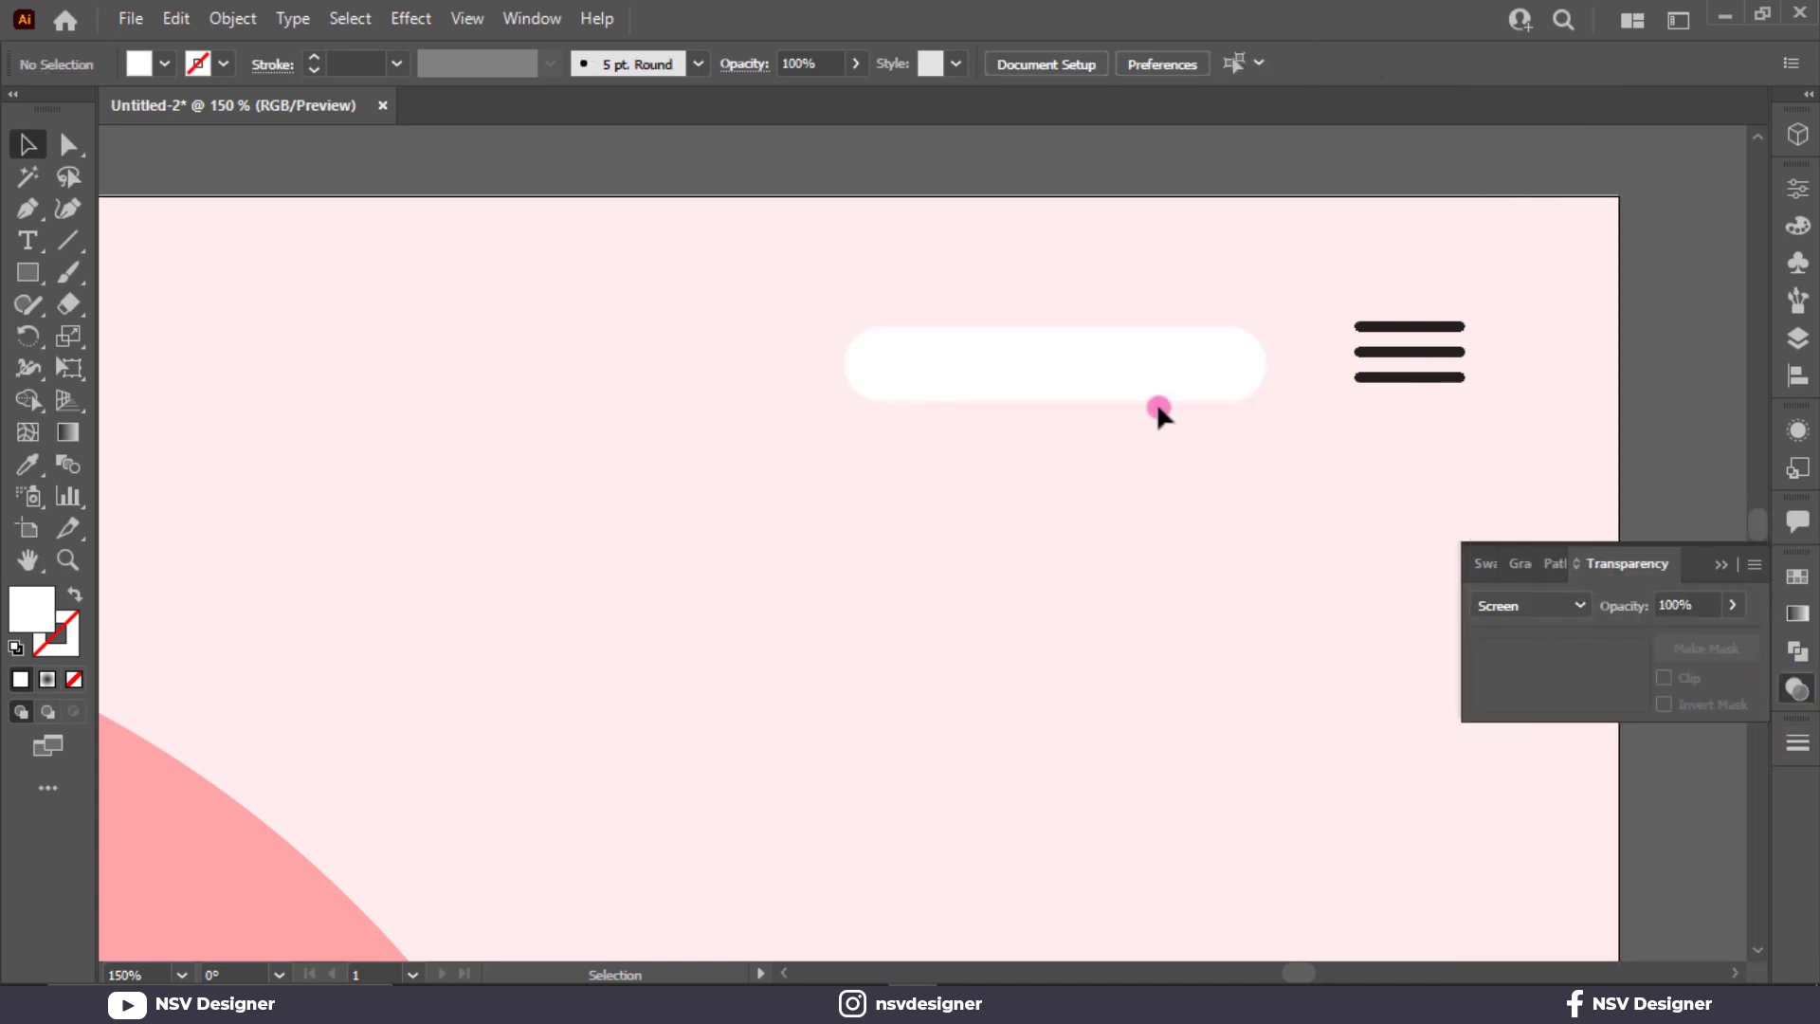
# Change the search bar's blending mode to Overlay and view the whole artboard
pyautogui.click(1194, 391)
pyautogui.click(1540, 606)
pyautogui.click(1539, 331)
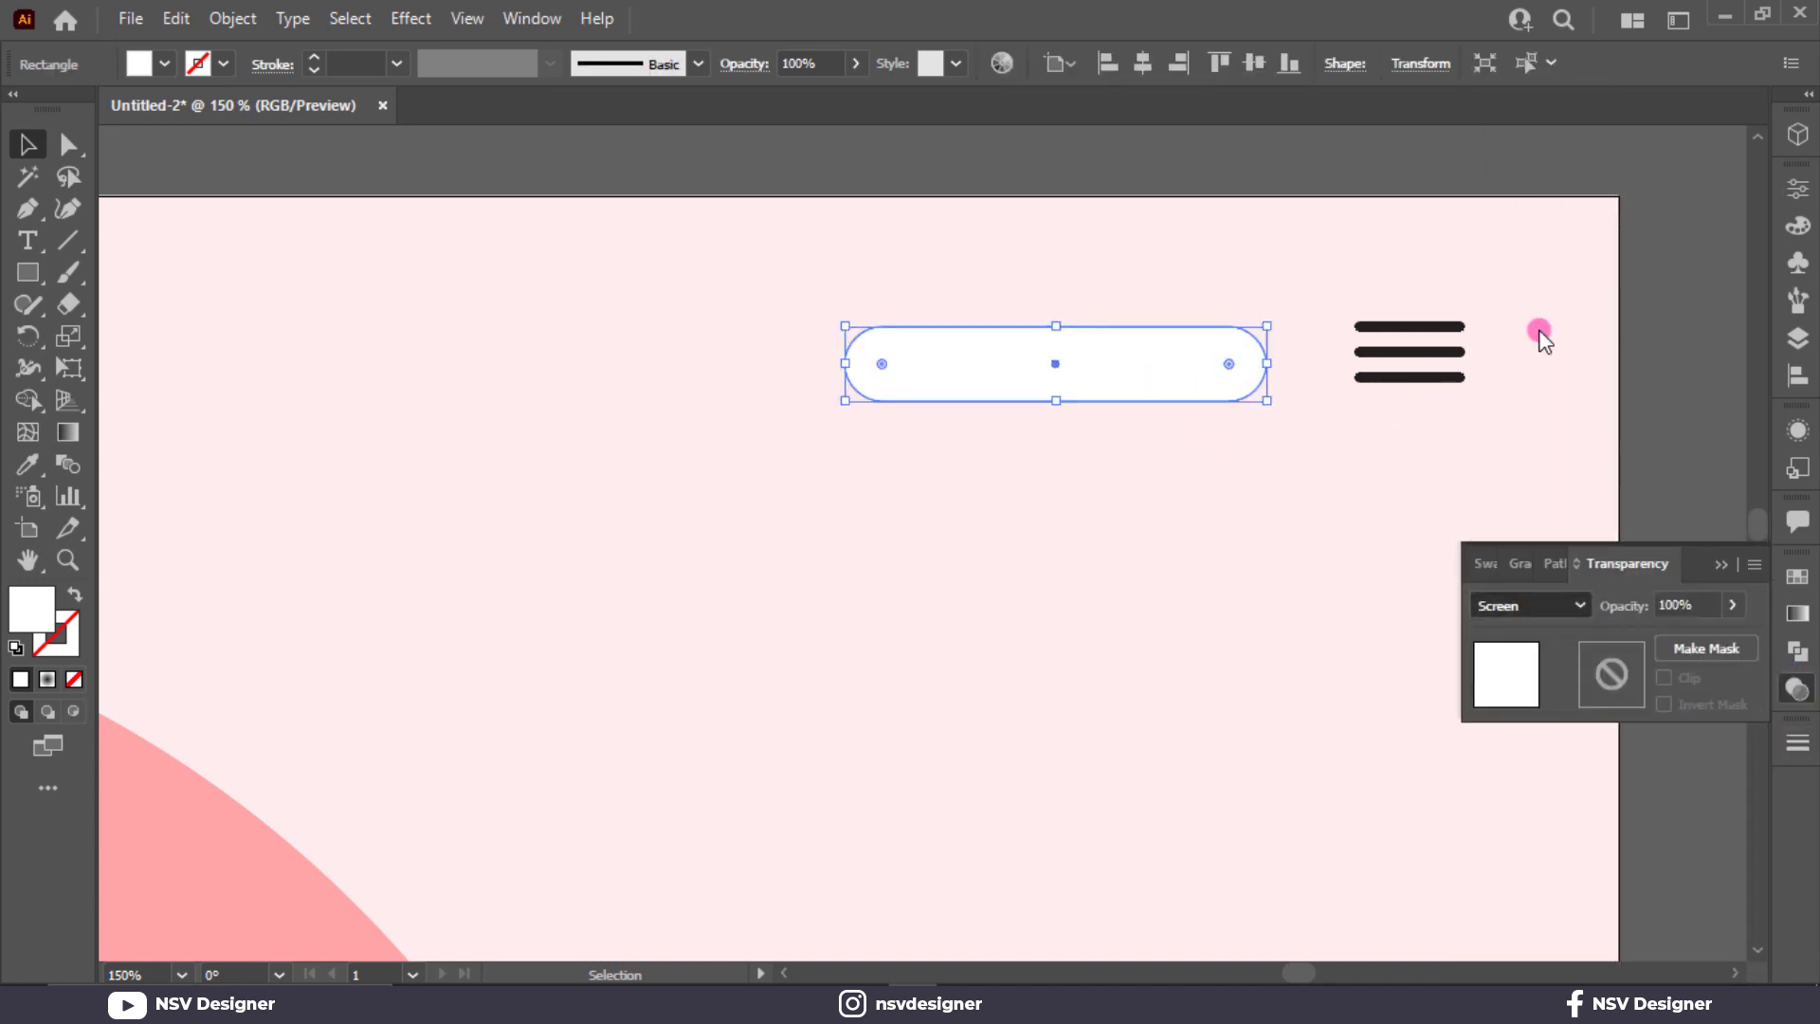
pyautogui.click(1025, 557)
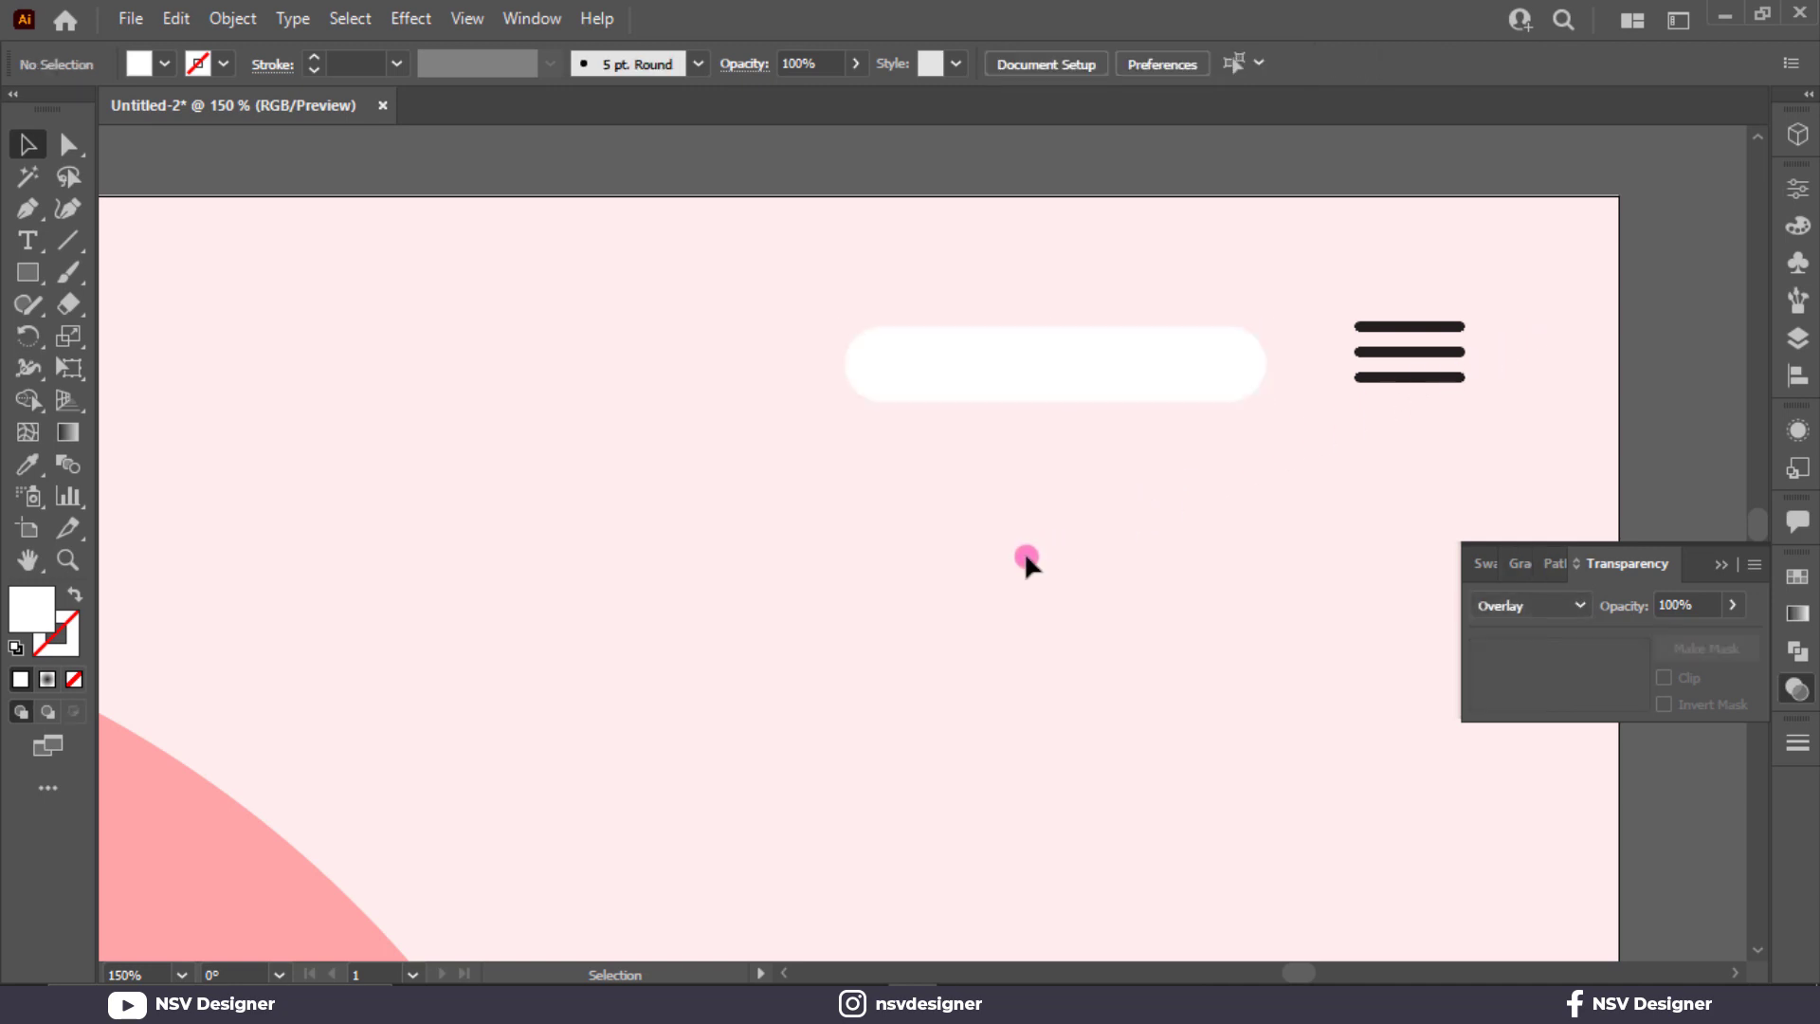
pyautogui.hotkey('ctrl', '1')
pyautogui.hotkey('ctrl', '0')
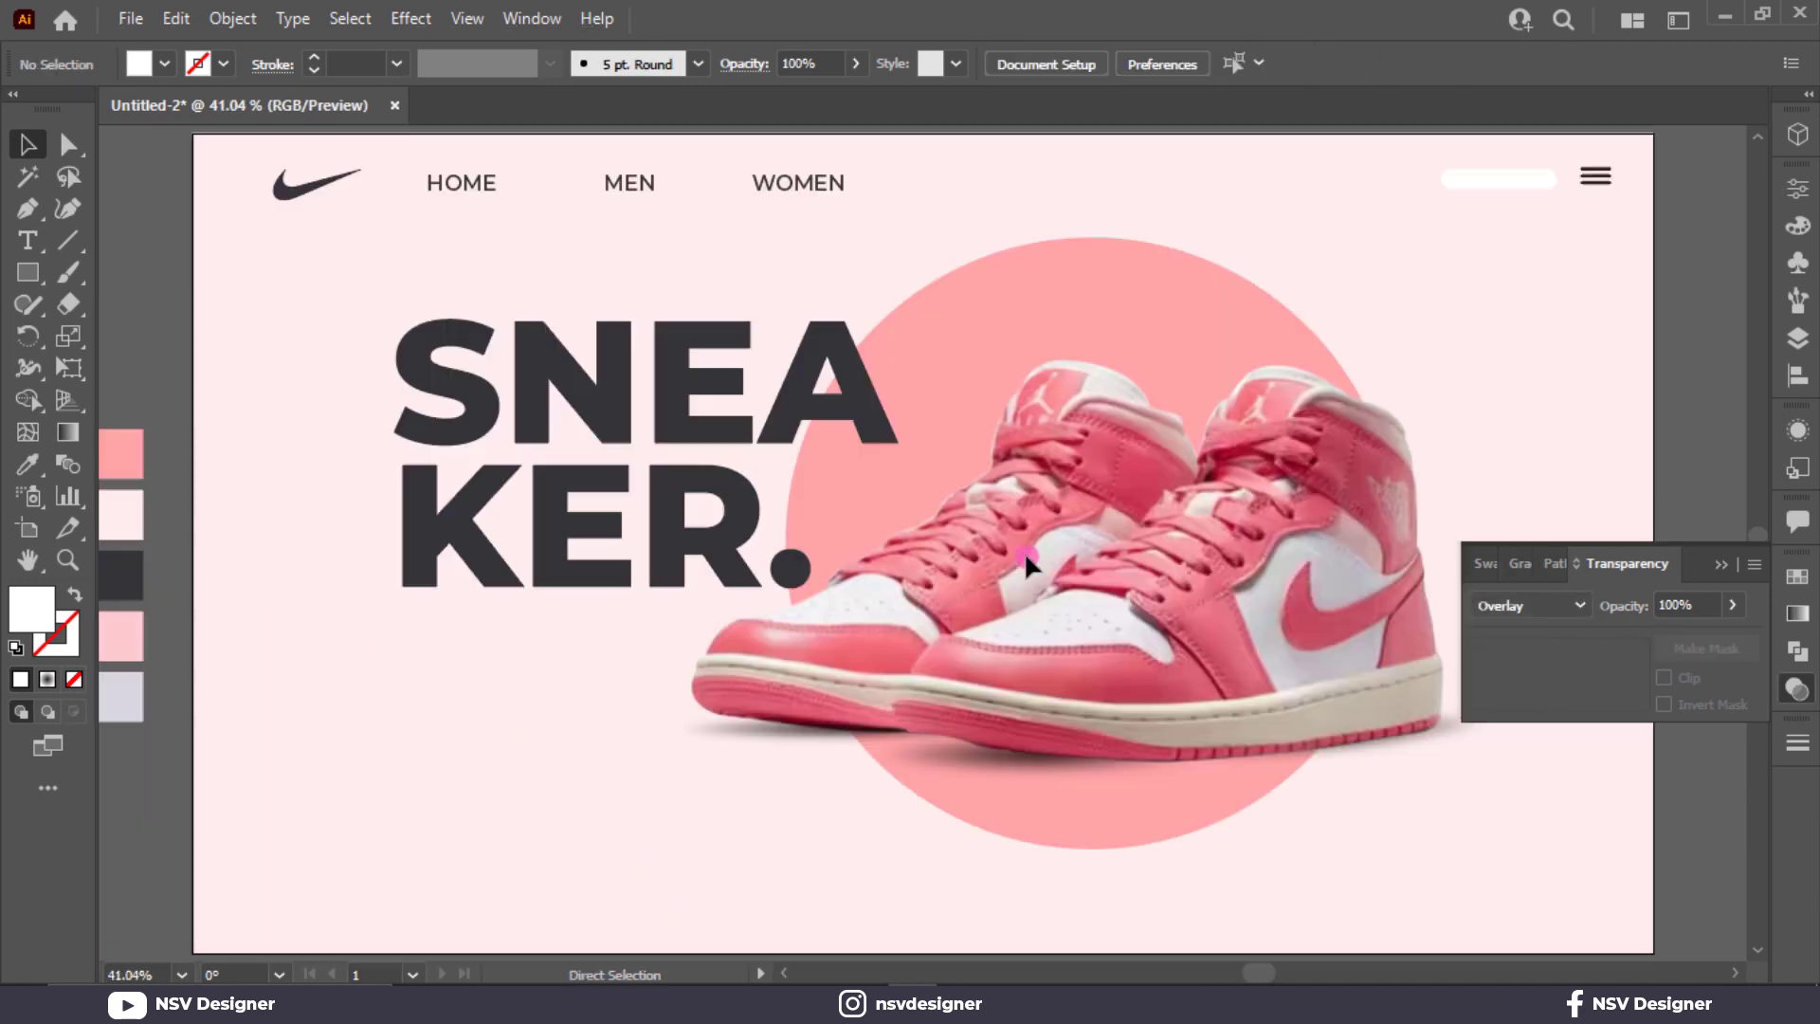
# Recolour the search bar by sampling the light lavender swatch from the palette beside the artboard
pyautogui.click(1482, 170)
pyautogui.press('i')
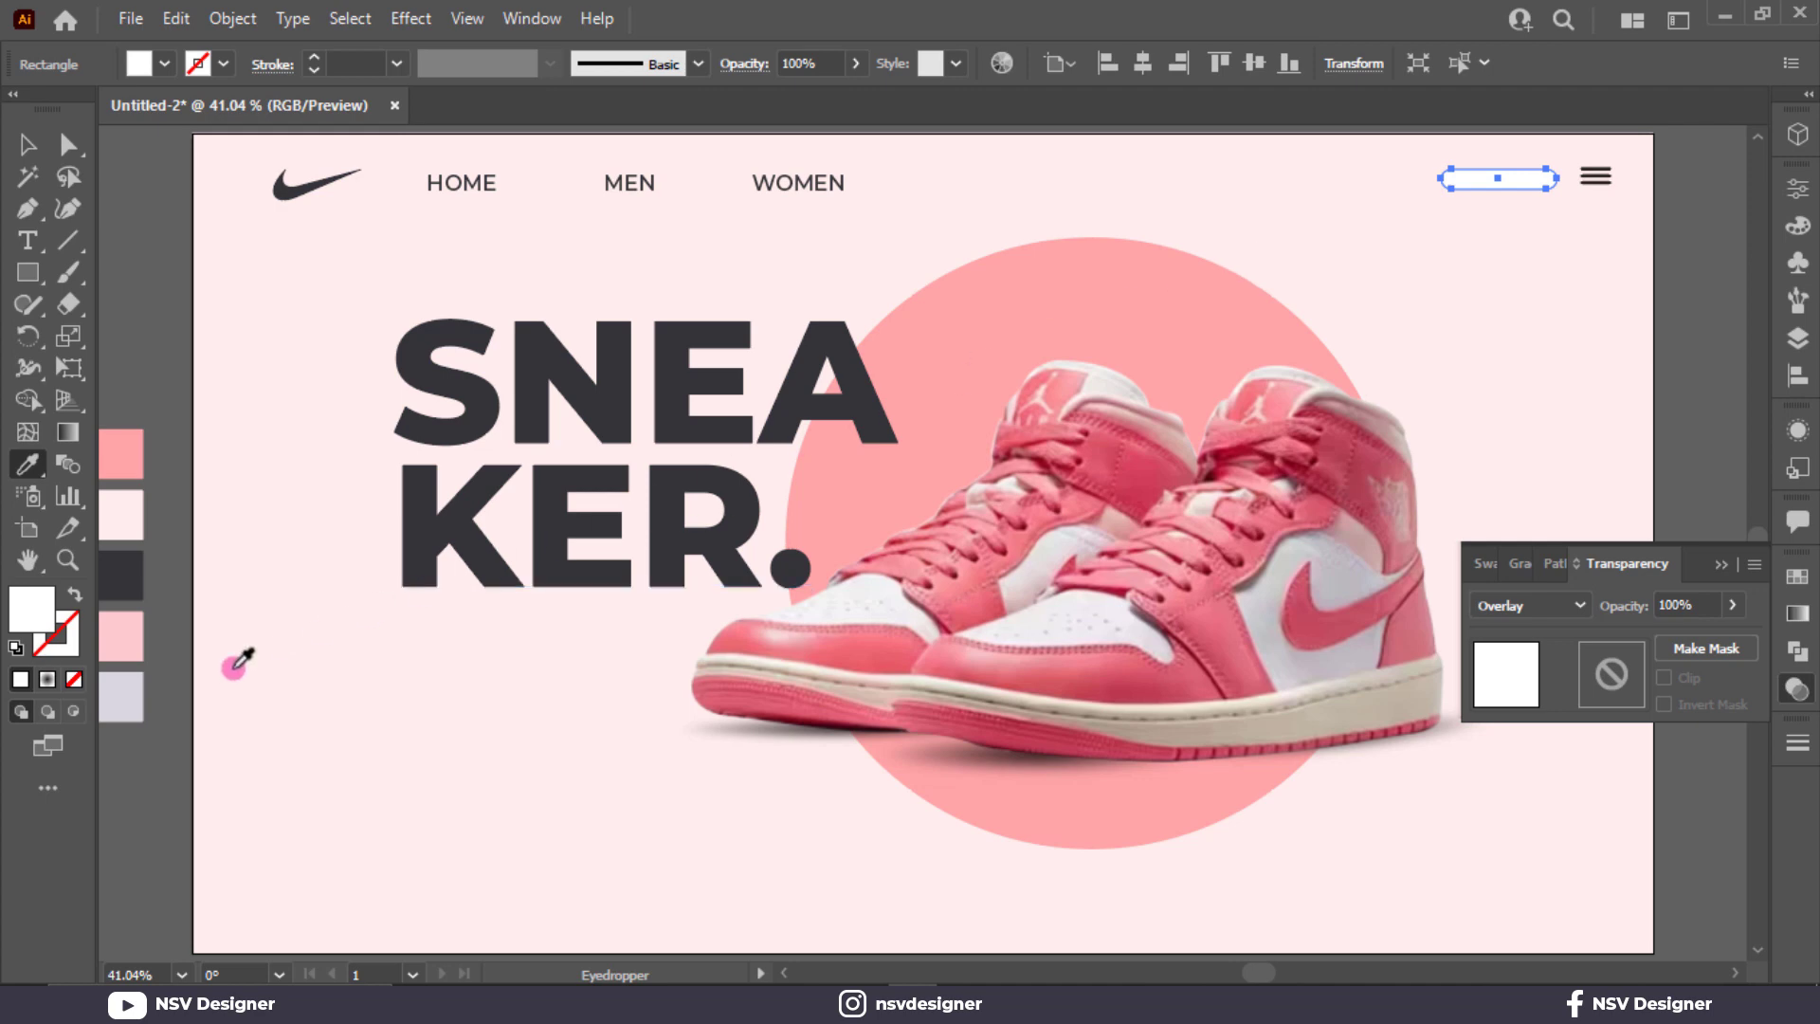
pyautogui.click(122, 697)
pyautogui.click(27, 144)
pyautogui.click(1410, 332)
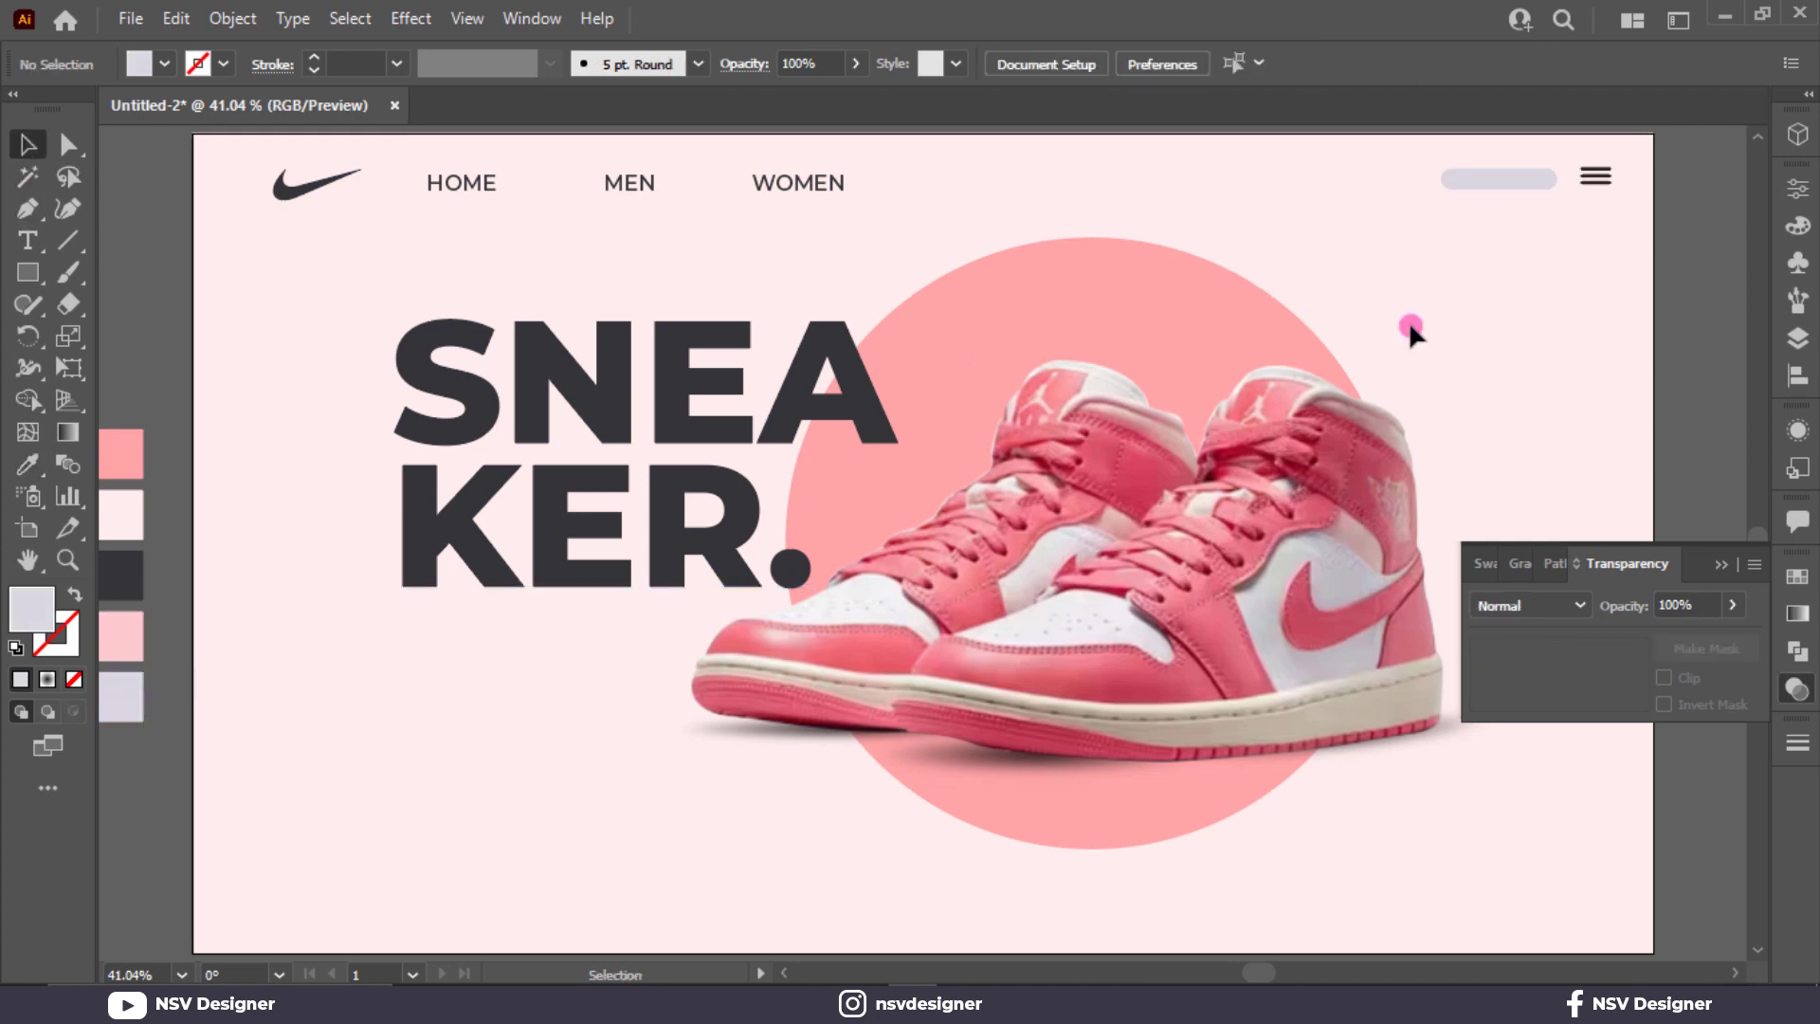
# Make the search bar slightly taller and wider towards the menu icon, and round its corners fully
pyautogui.hotkey('ctrl', '1')
pyautogui.moveTo(1467, 269); pyautogui.dragTo(1194, 590)
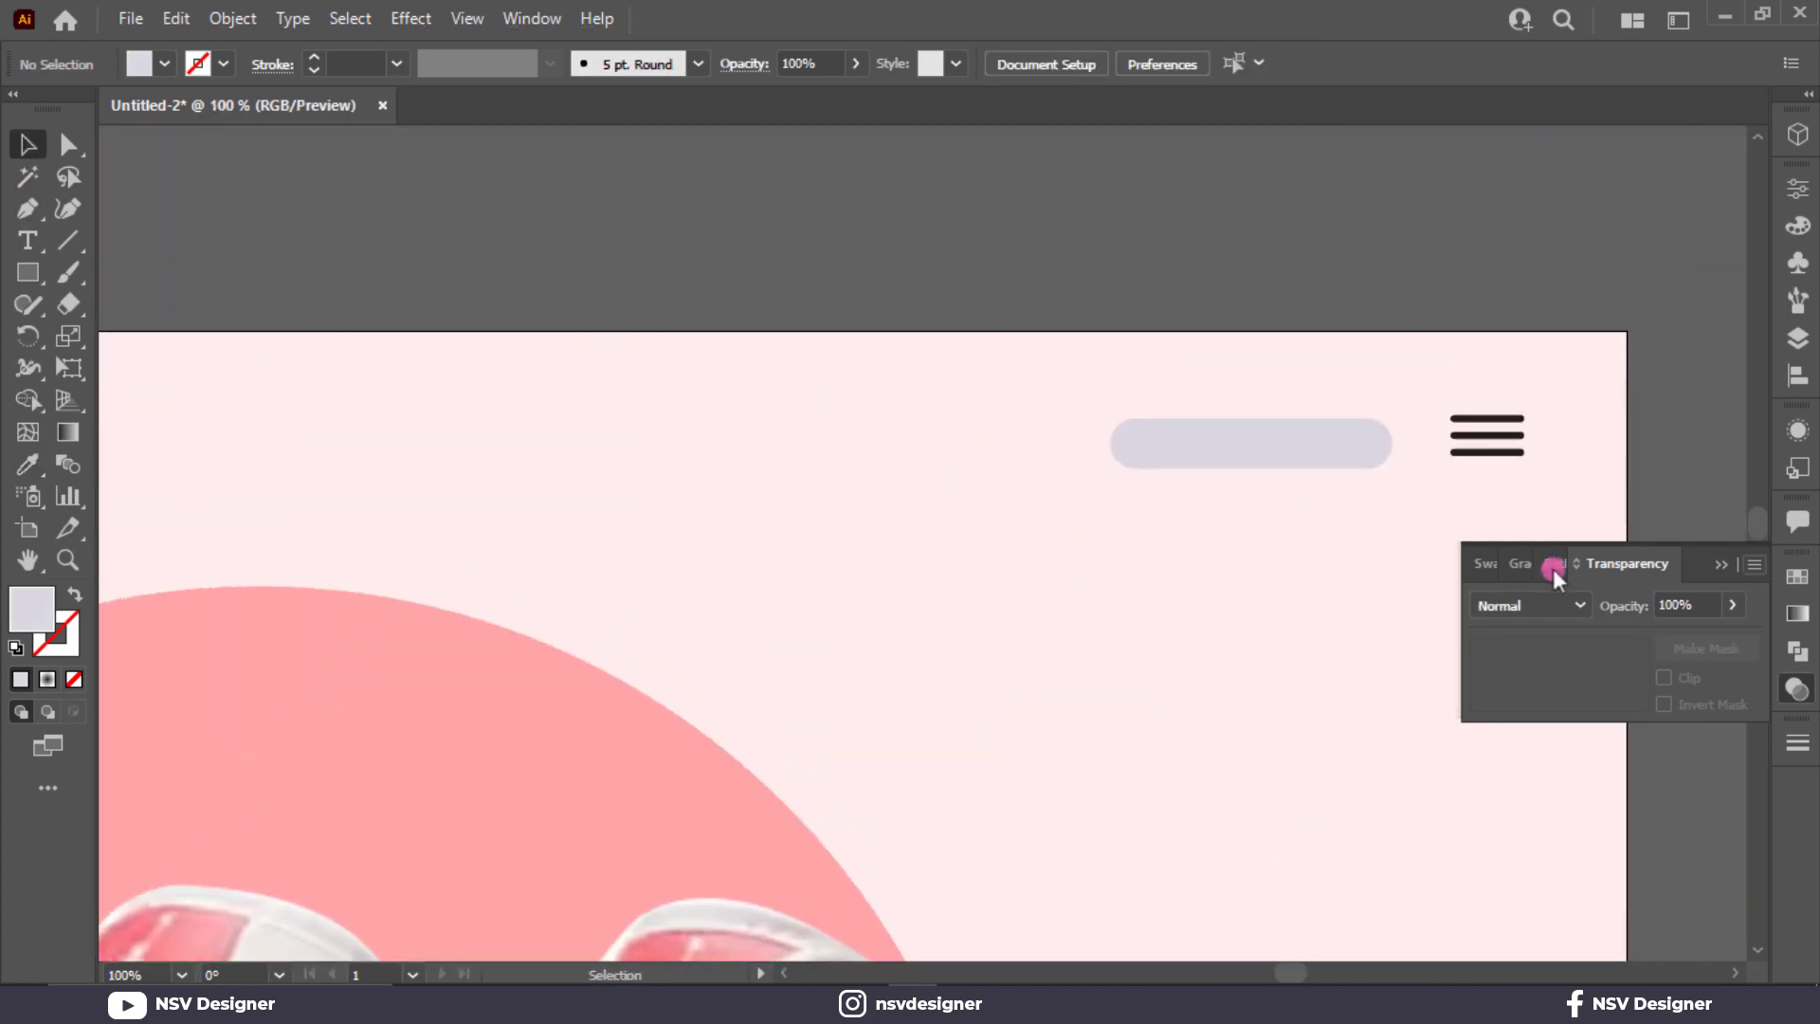
pyautogui.click(1731, 567)
pyautogui.hotkey('ctrl', '=')
pyautogui.hotkey('ctrl', '=')
pyautogui.click(1235, 338)
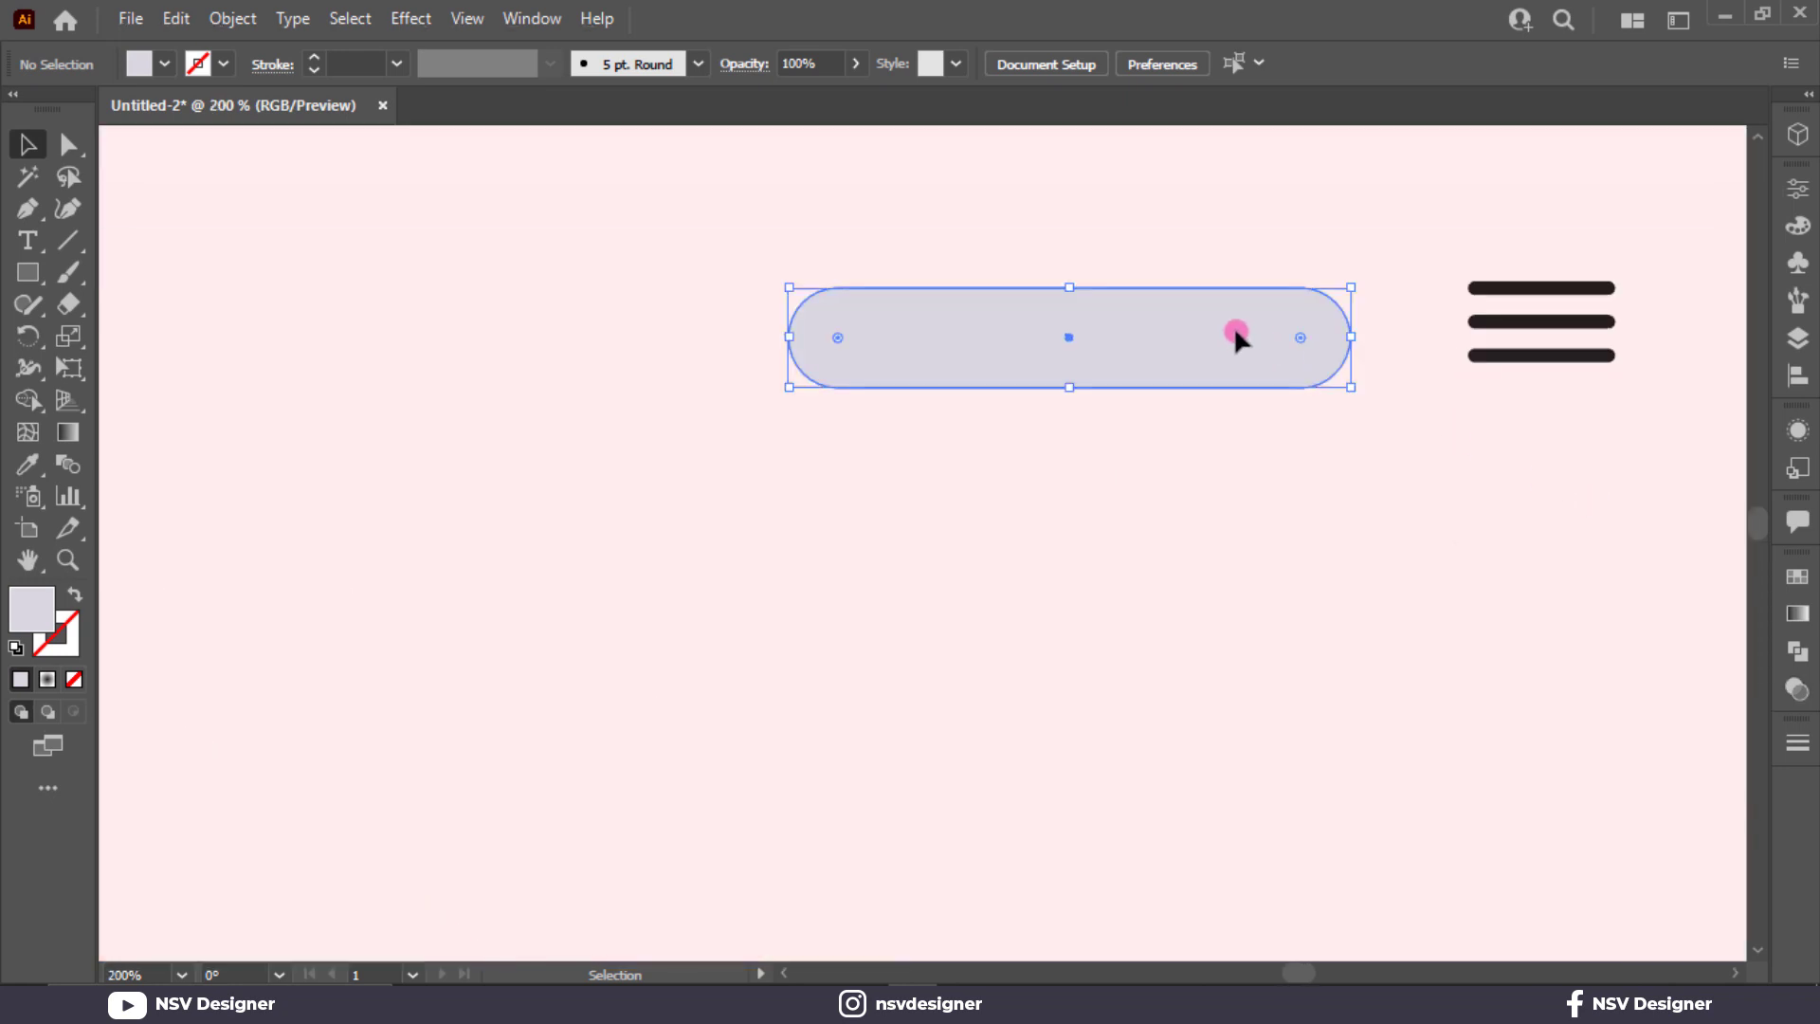
pyautogui.moveTo(1069, 275); pyautogui.dragTo(1069, 272)
pyautogui.moveTo(1353, 330); pyautogui.dragTo(1401, 330)
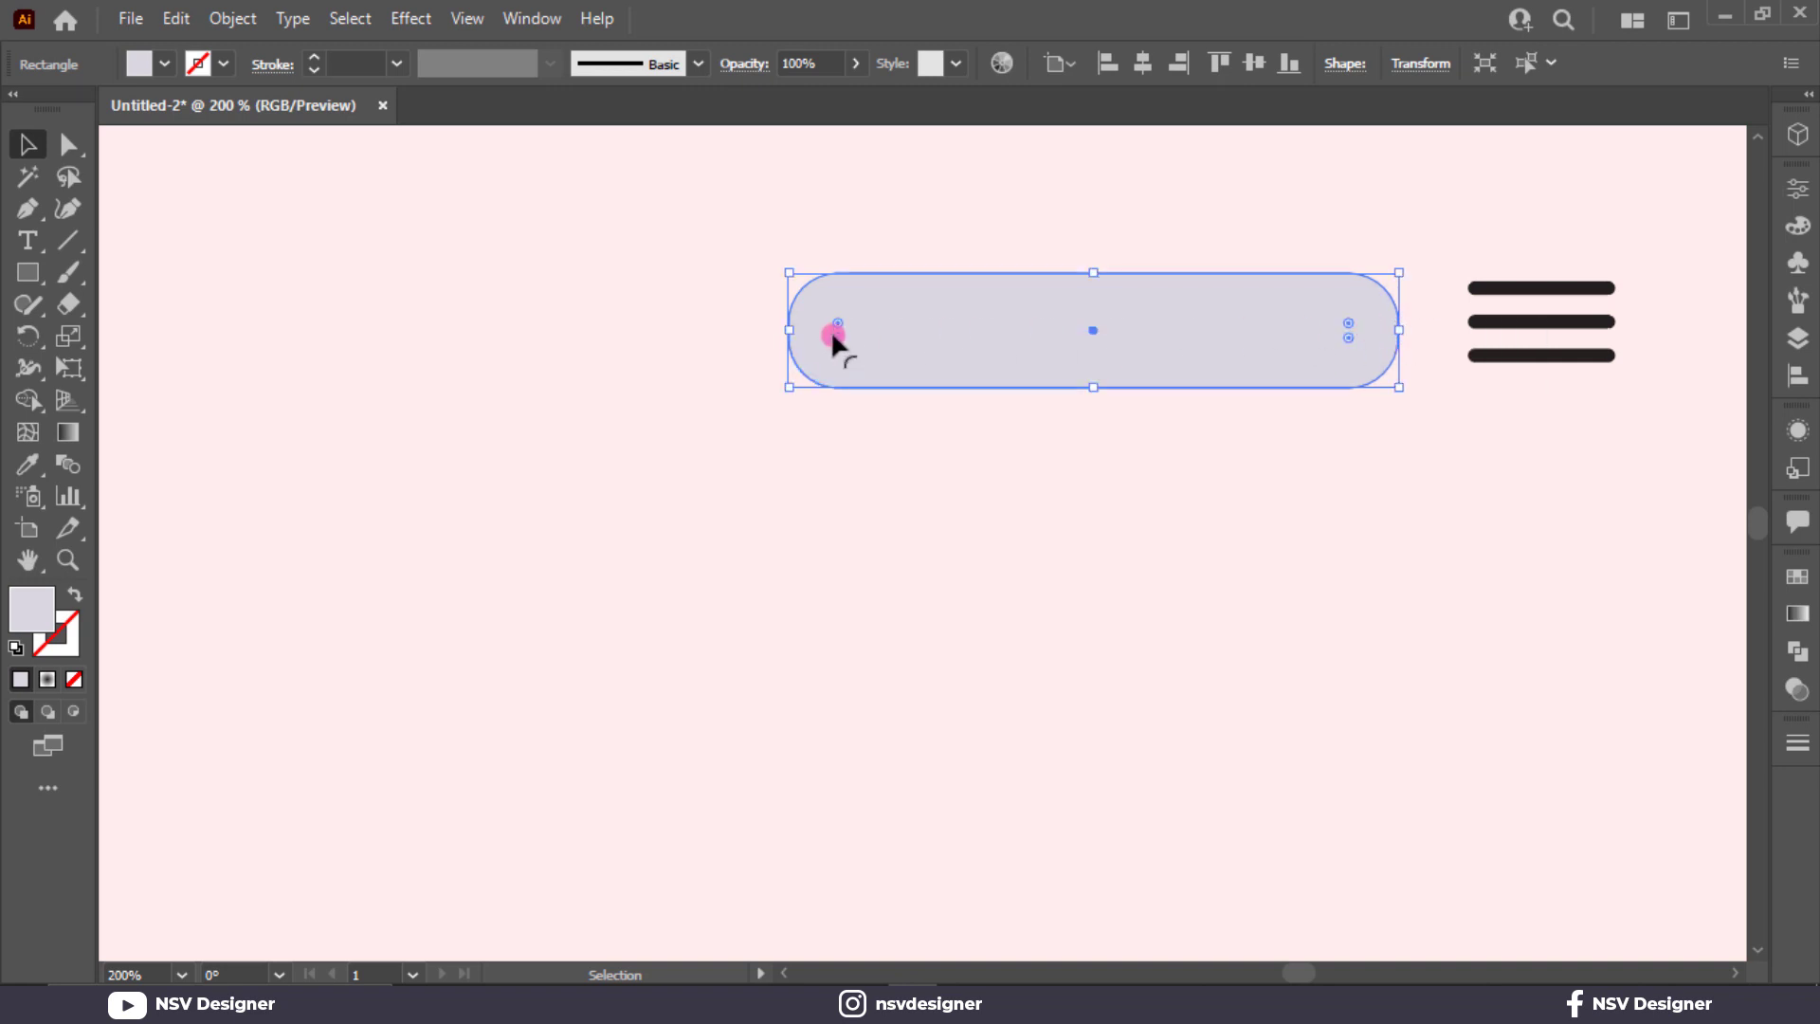
pyautogui.moveTo(832, 333); pyautogui.dragTo(986, 358)
pyautogui.click(565, 438)
# Add a point text reading "Search" on the empty area beside the search bar
pyautogui.press('t')
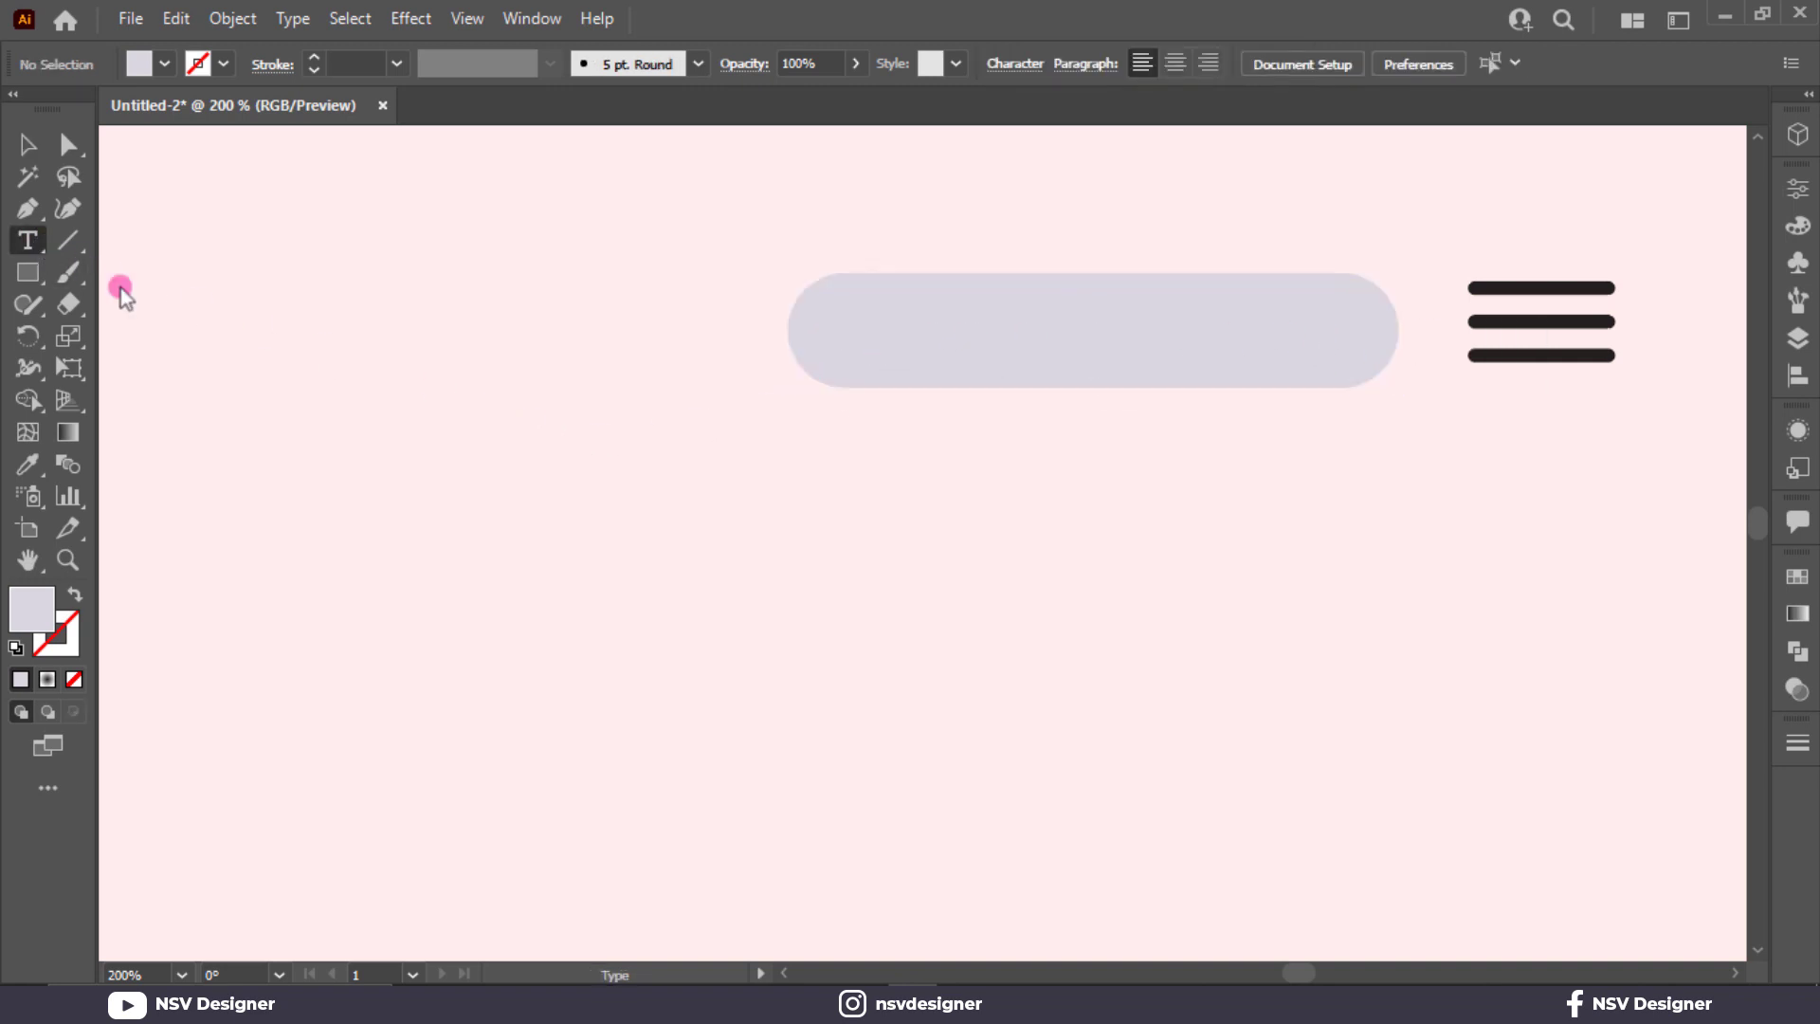
pyautogui.click(508, 490)
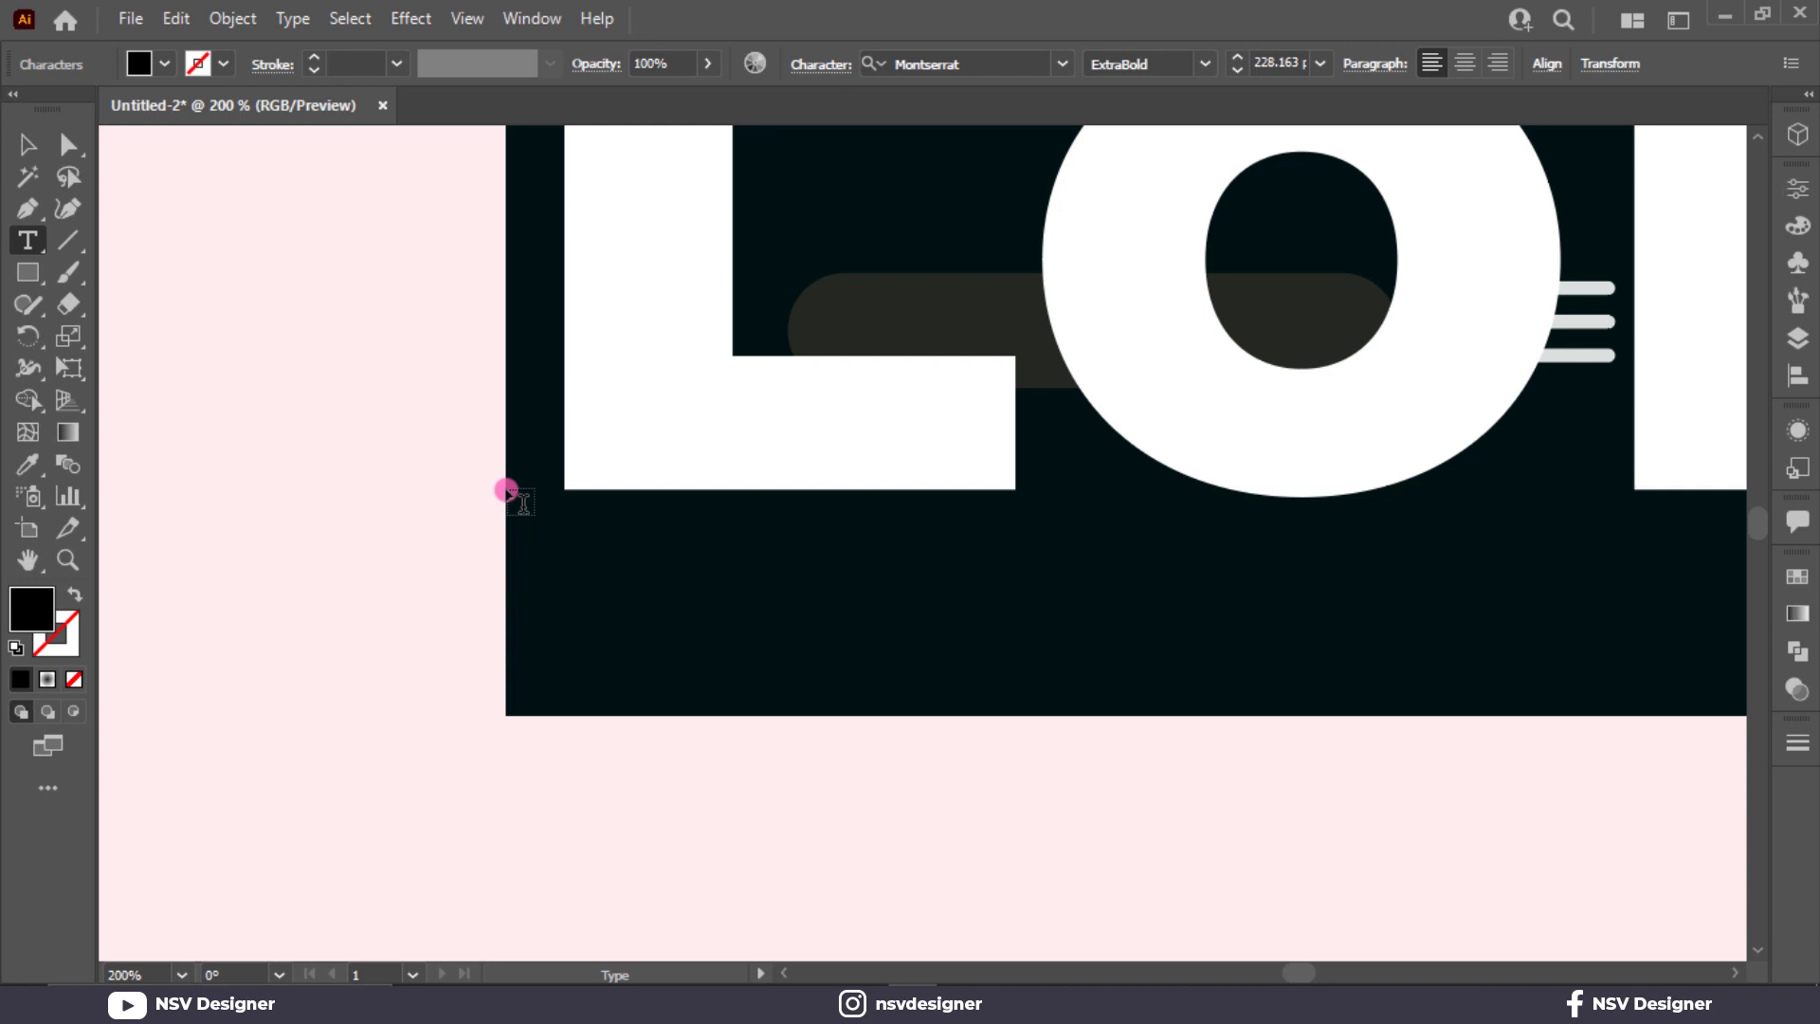
pyautogui.write('Sea')
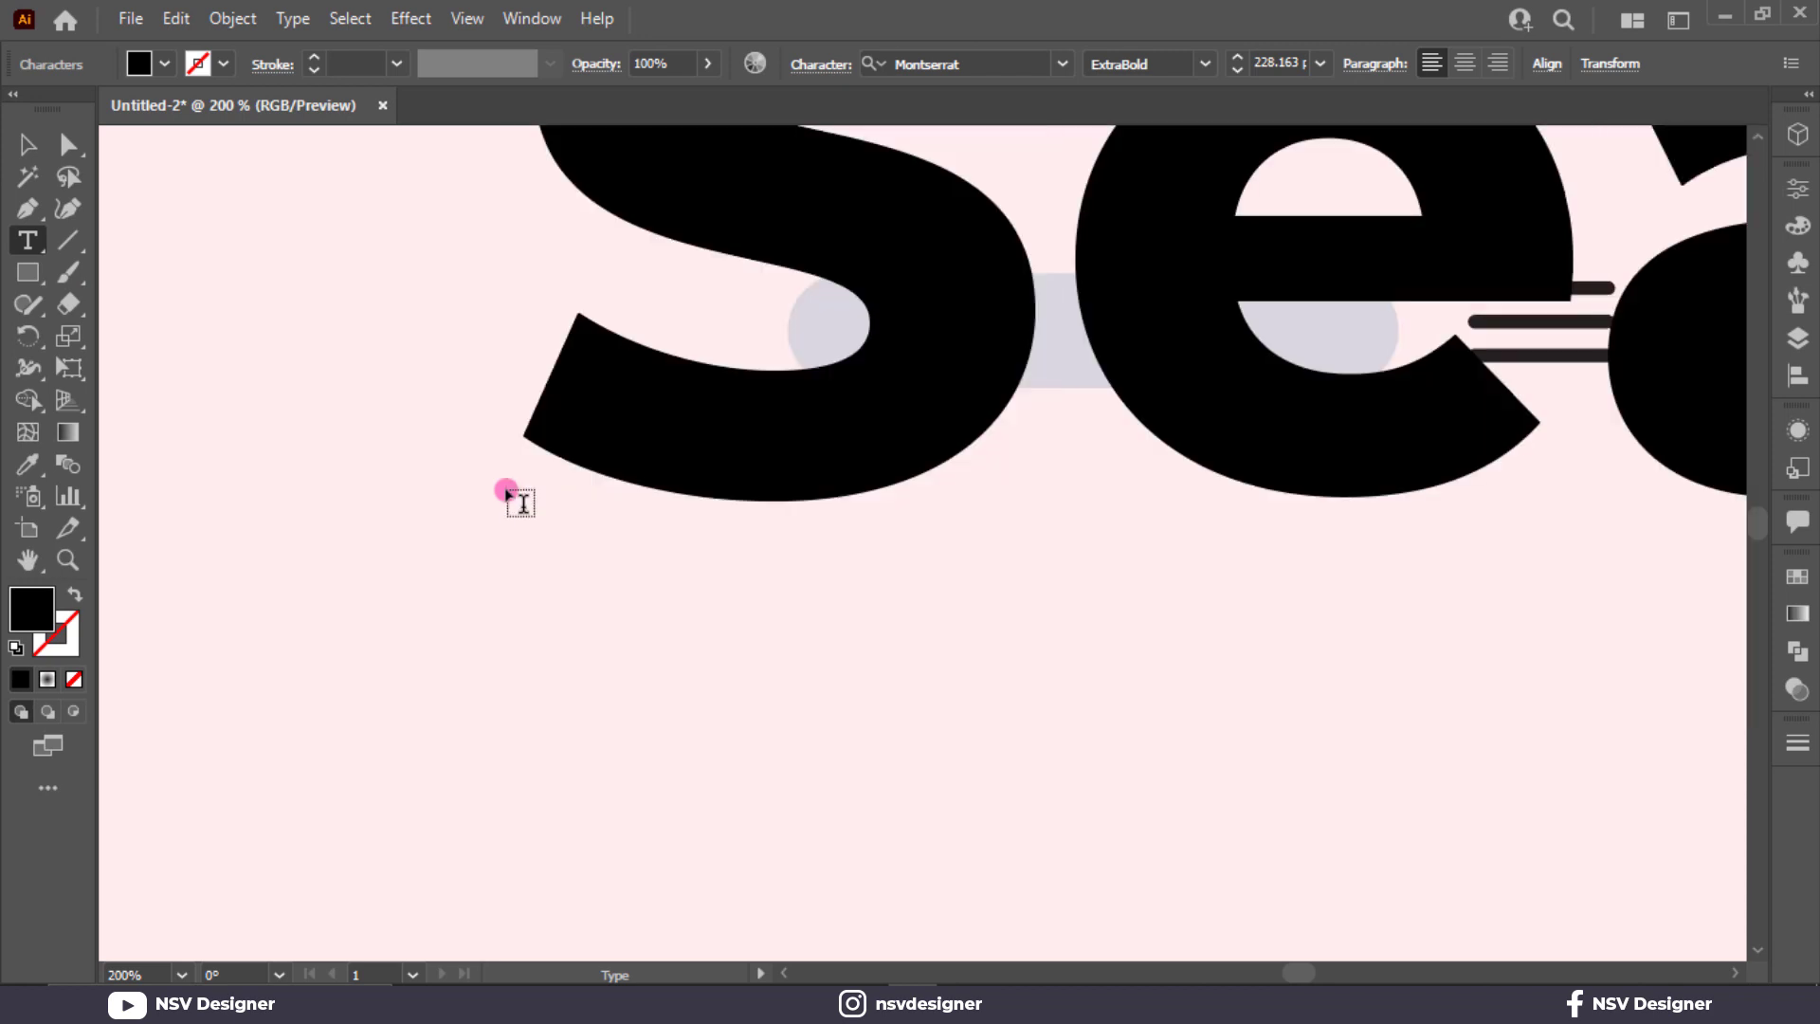
pyautogui.click(34, 138)
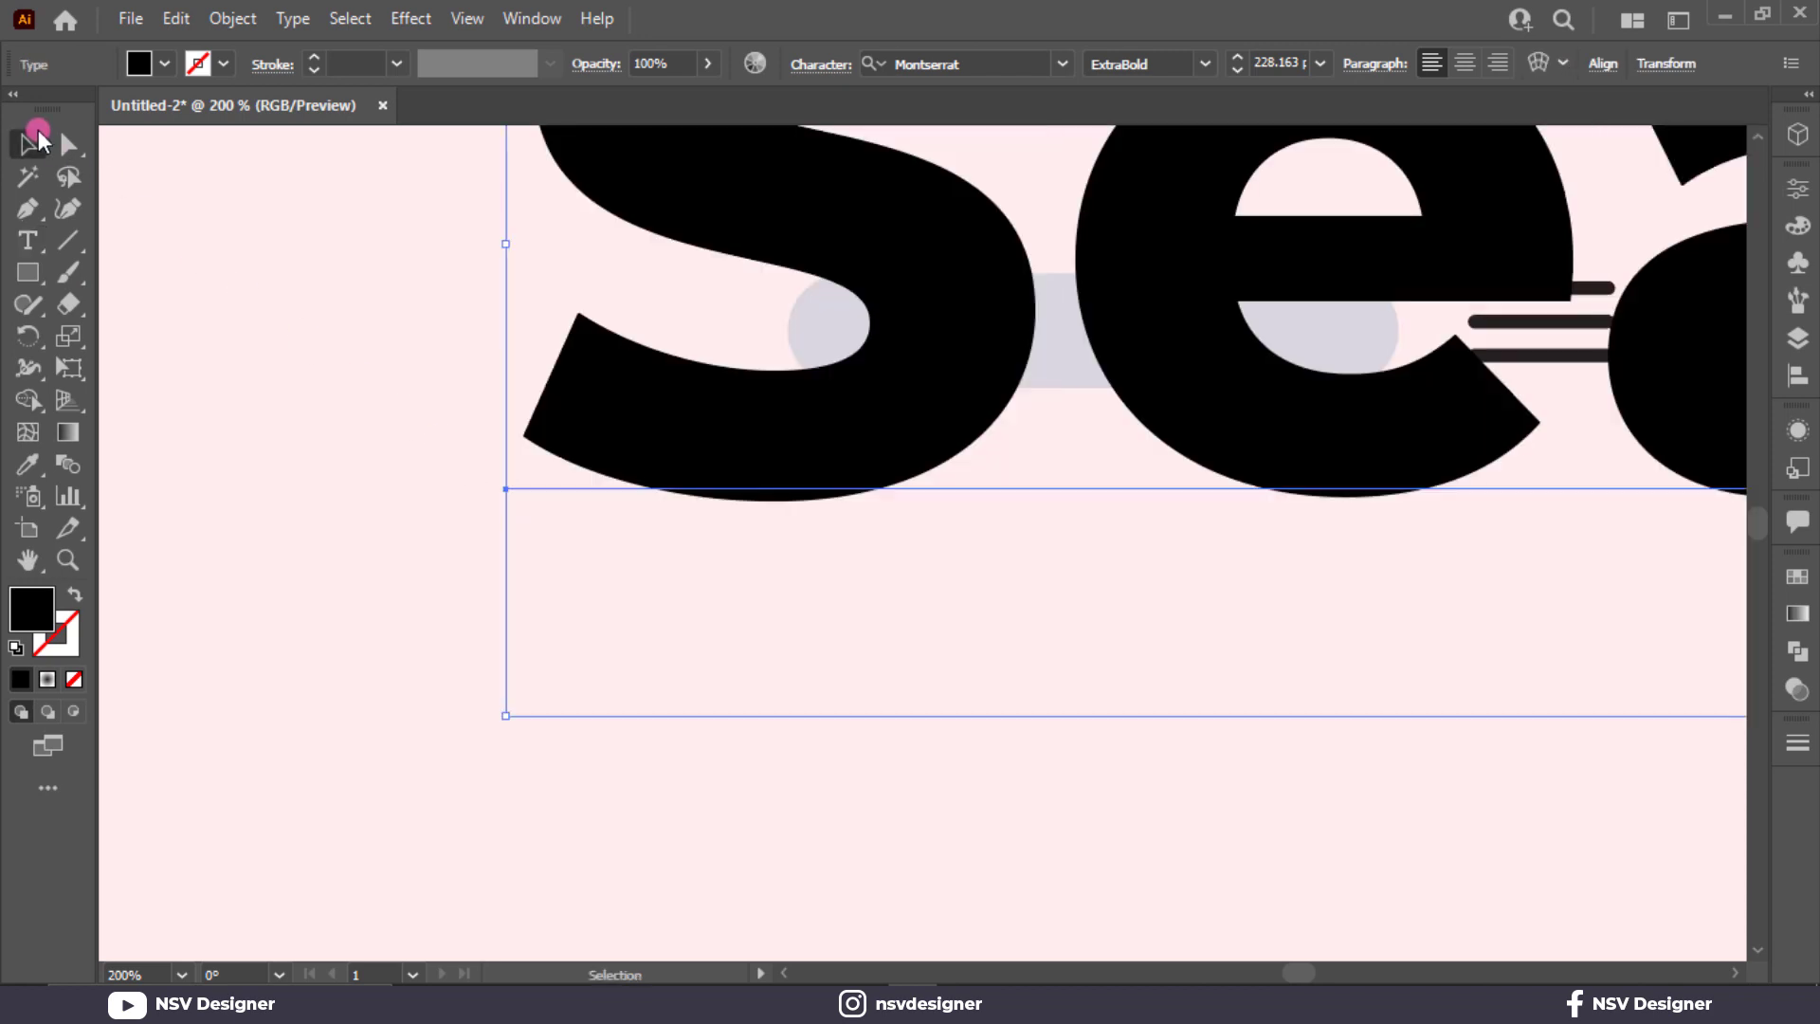
# Set the Search text to Montserrat Light at 10 pt and place it, enlarged, inside the left part of the search bar
pyautogui.click(1322, 65)
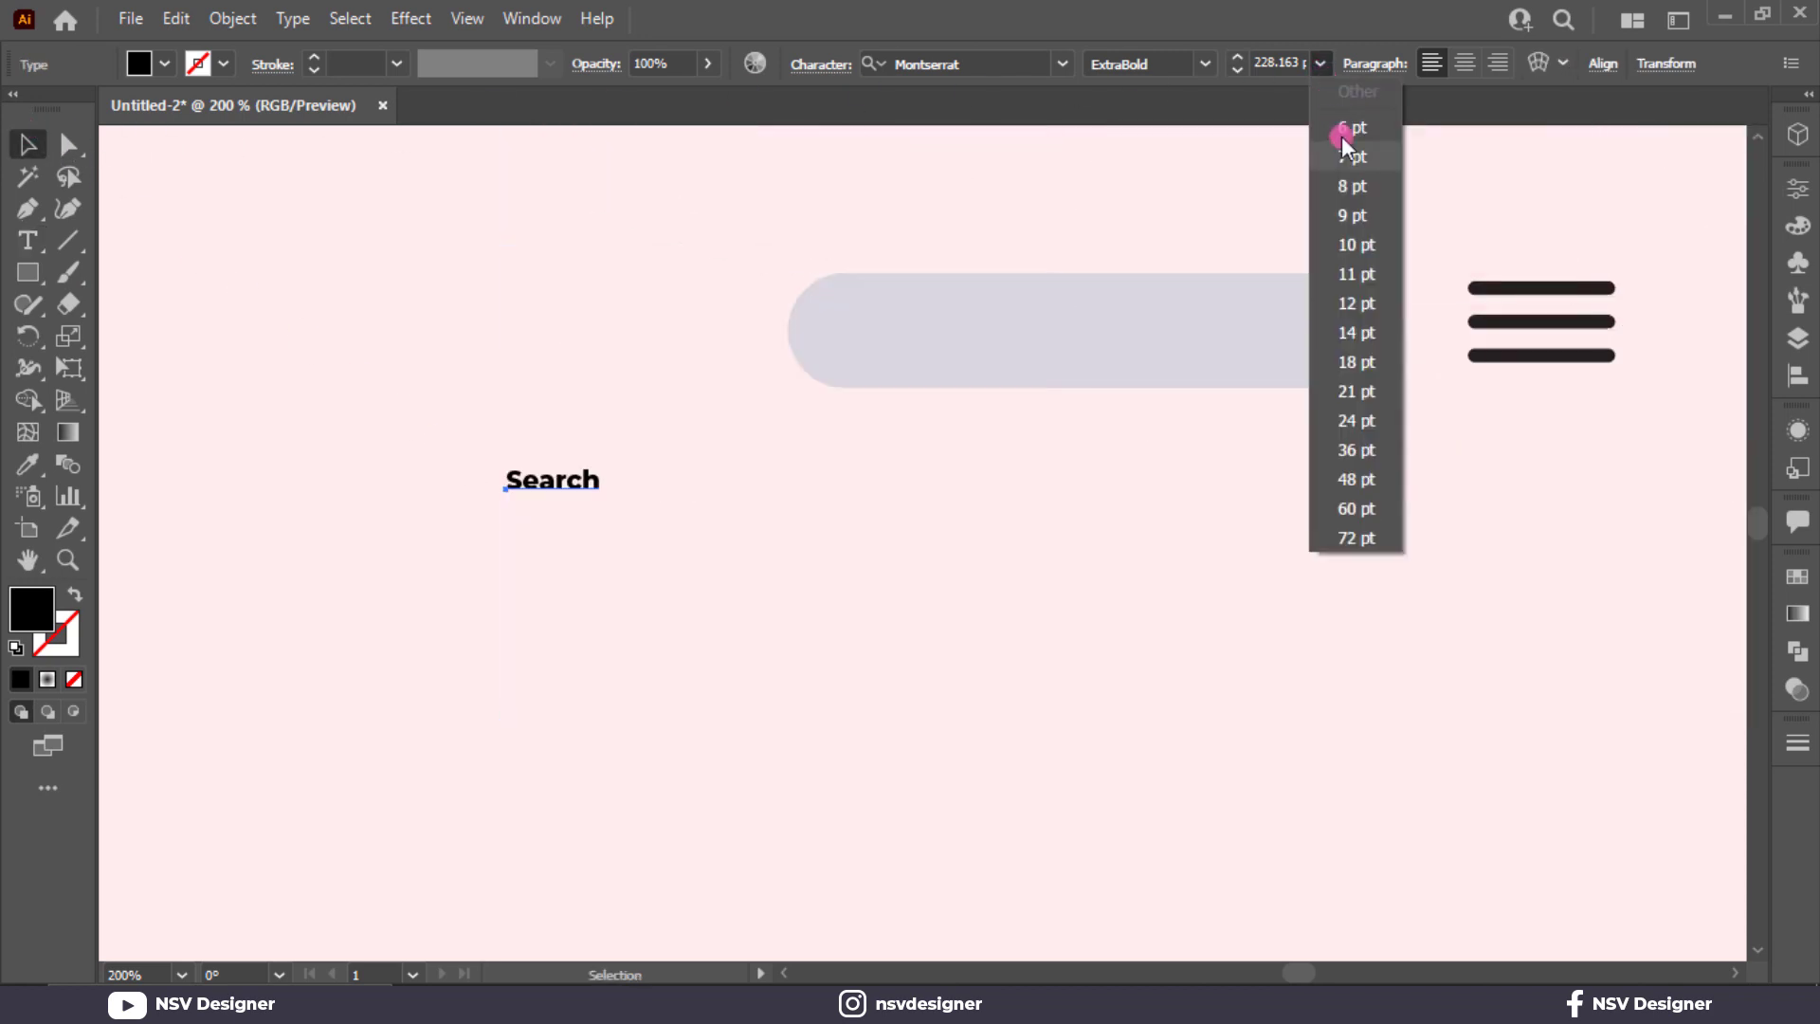
pyautogui.click(1366, 241)
pyautogui.click(1206, 63)
pyautogui.click(1179, 216)
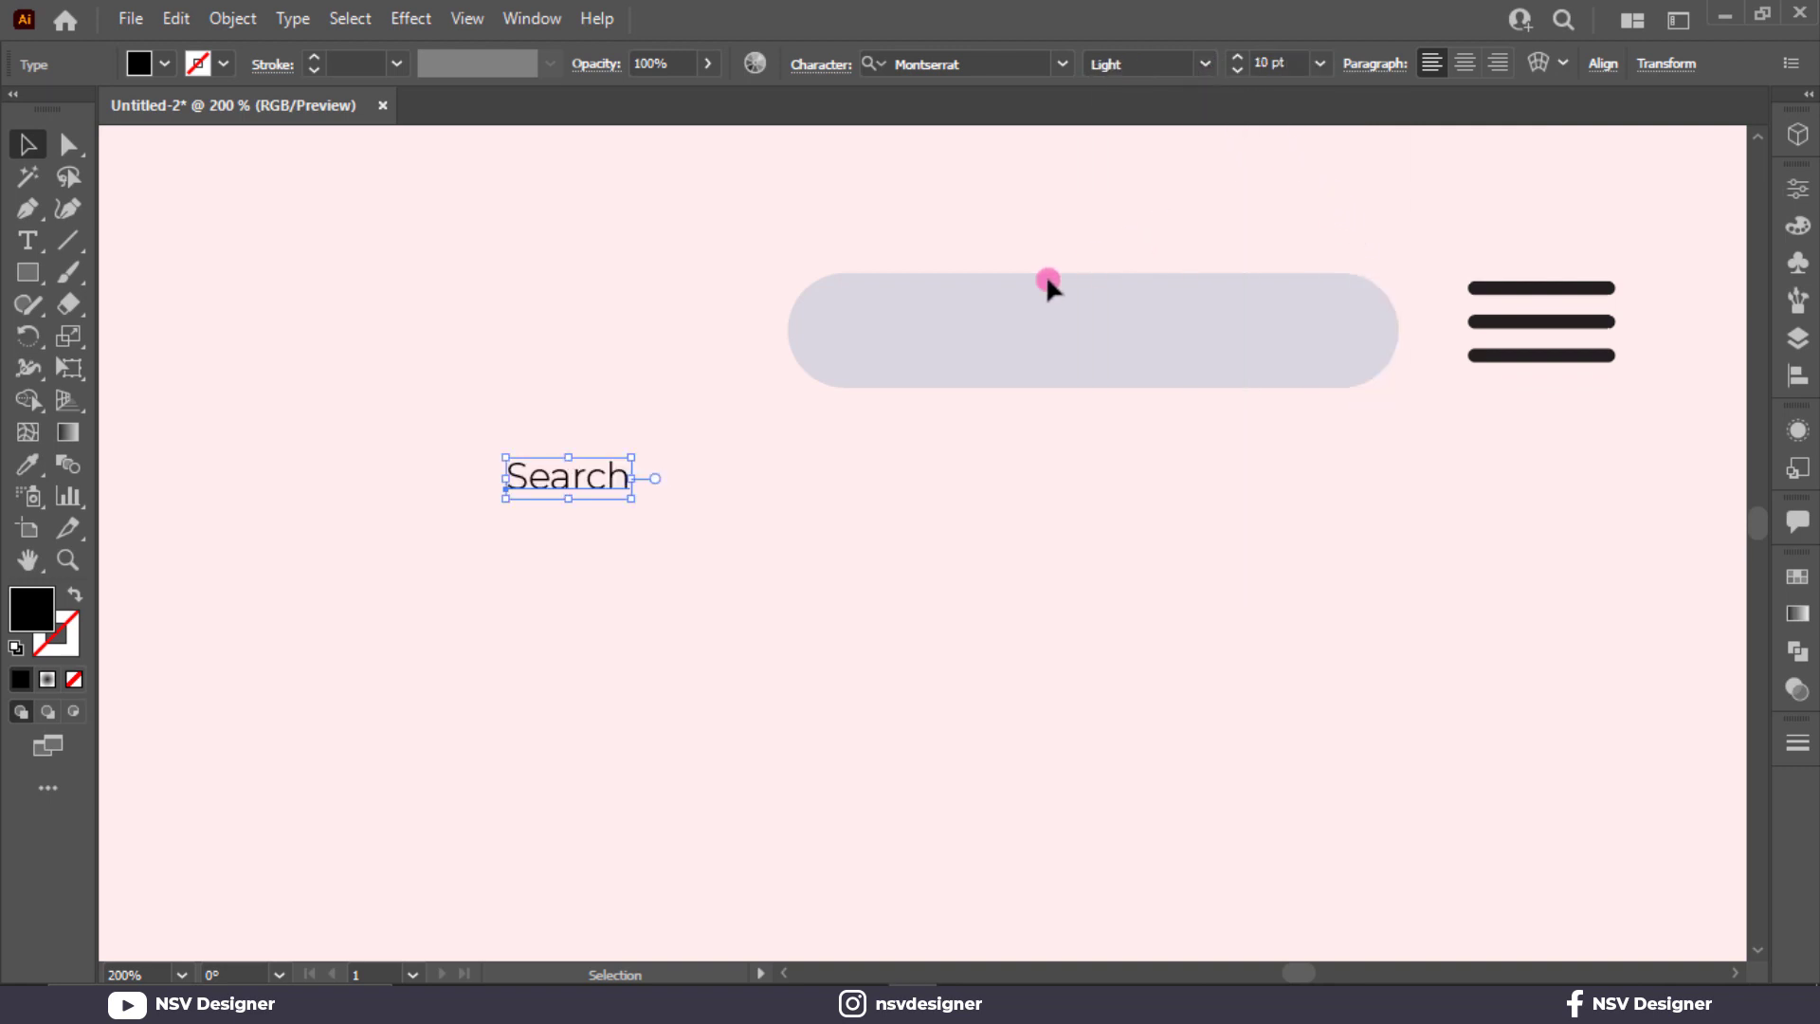
pyautogui.moveTo(592, 480); pyautogui.dragTo(994, 350)
pyautogui.click(411, 305)
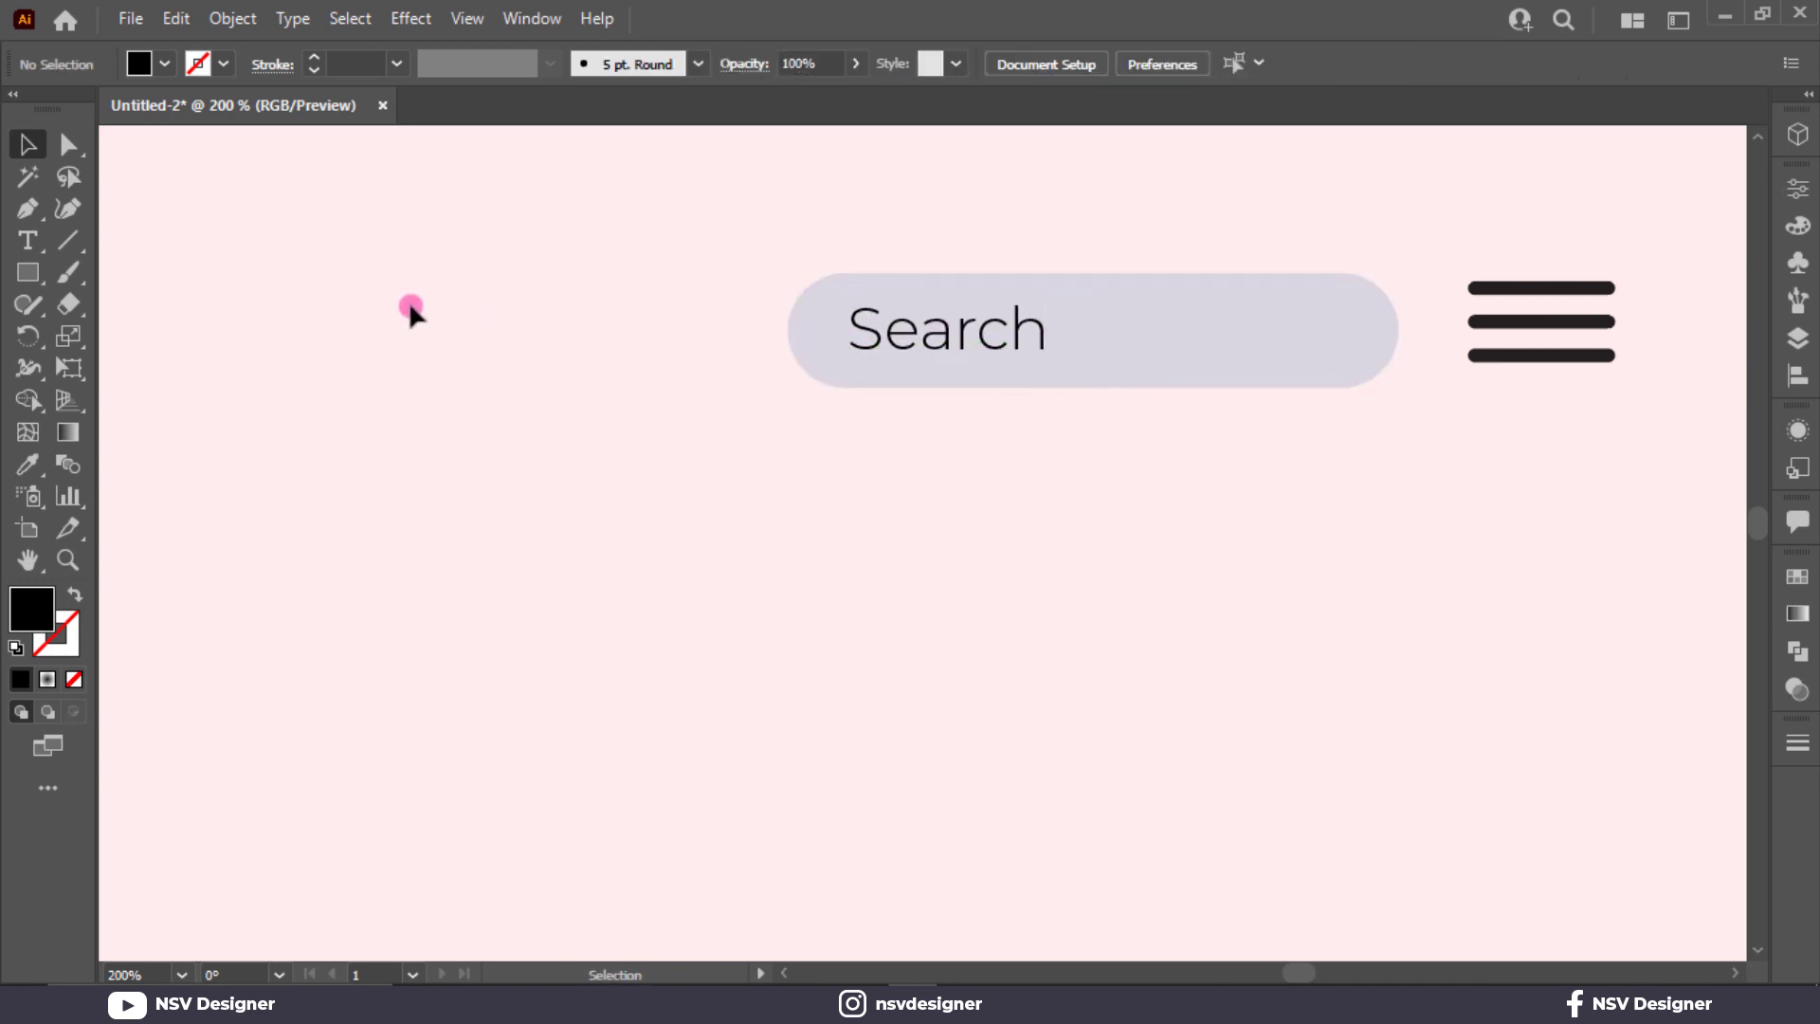
# Draw a circle beside the search bar with no fill and a 2 pt black stroke
pyautogui.click(27, 272)
pyautogui.click(192, 331)
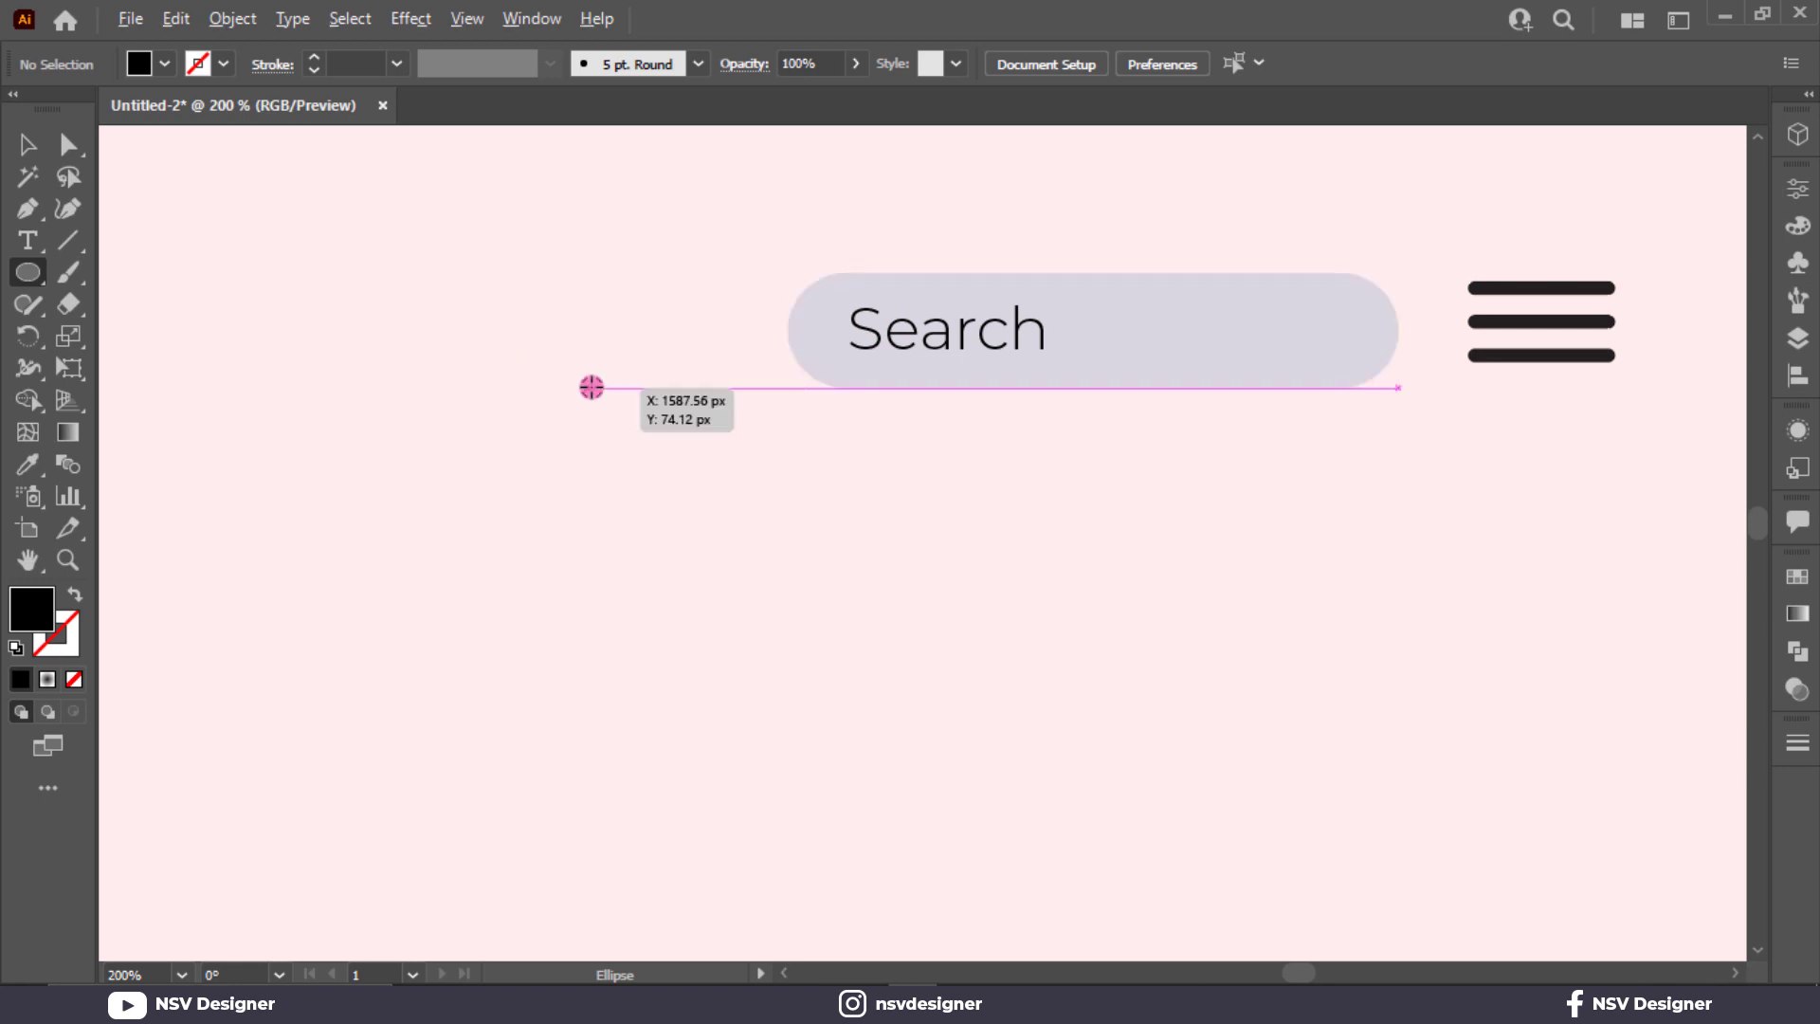
pyautogui.moveTo(587, 386); pyautogui.dragTo(650, 418)
pyautogui.hotkey('shift', 'x')
pyautogui.click(27, 144)
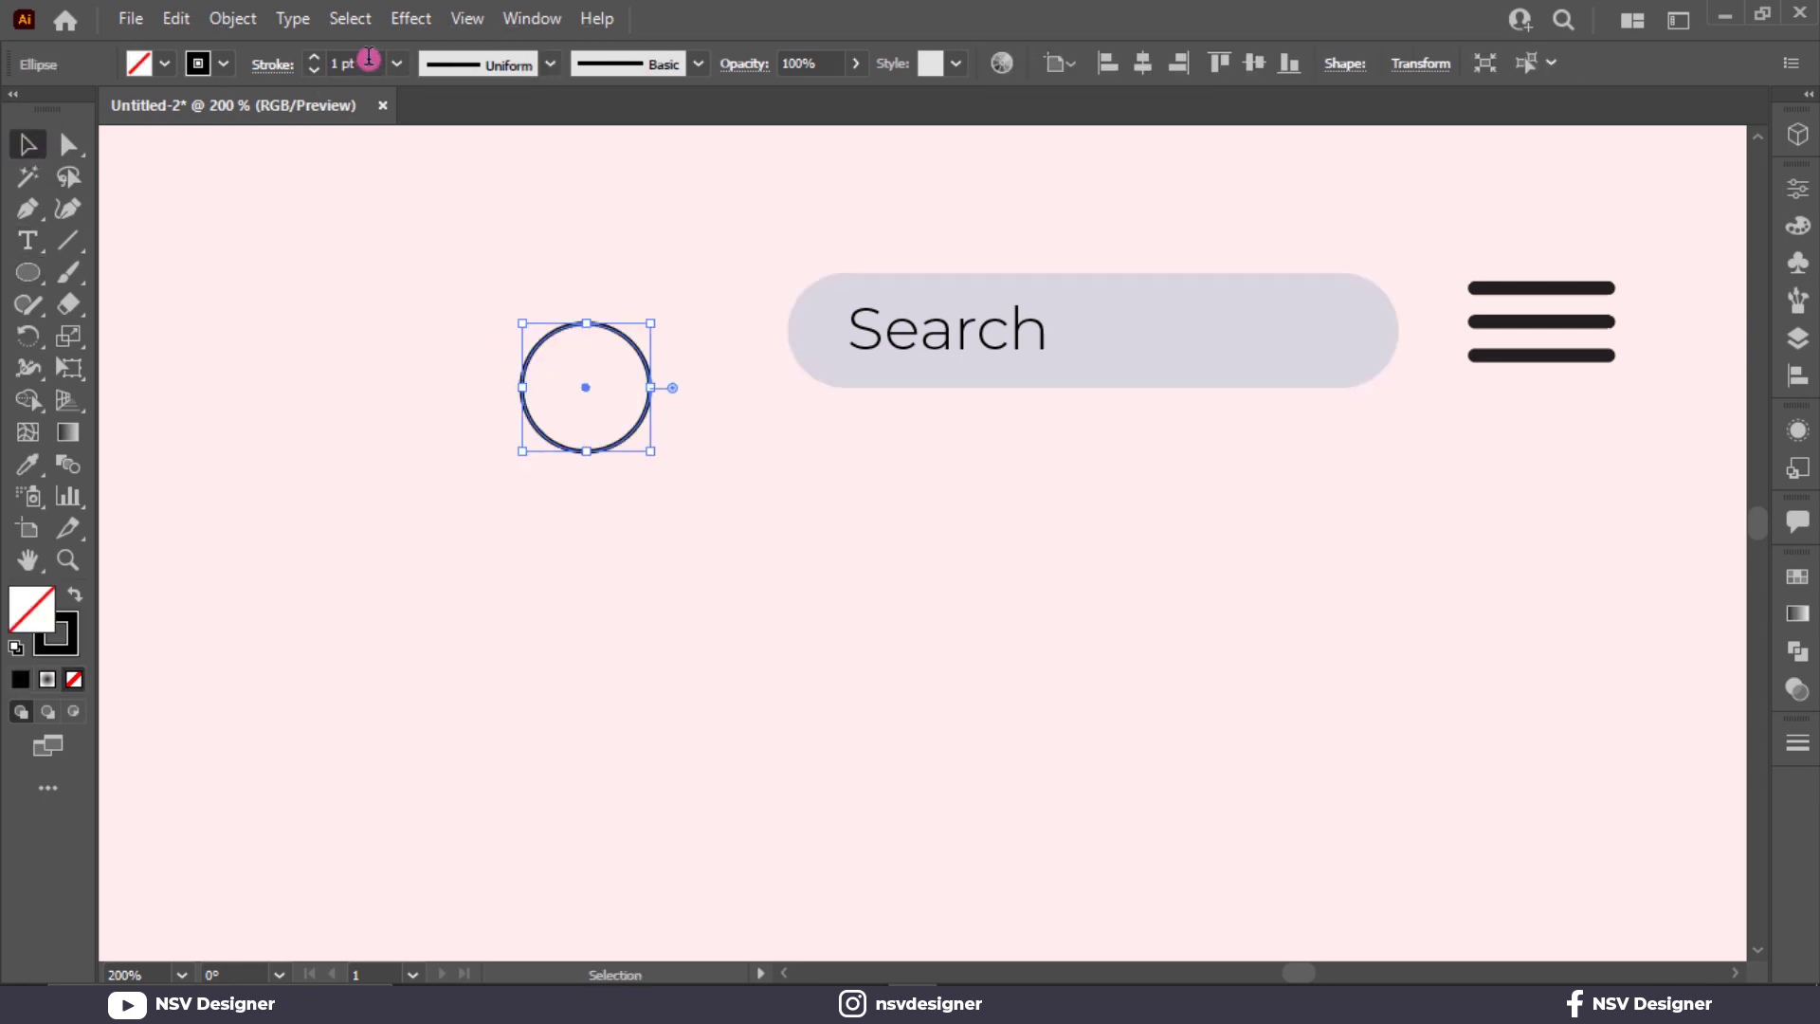
pyautogui.click(314, 57)
# Draw a short diagonal line from the circle's lower right edge as the magnifier handle
pyautogui.click(67, 240)
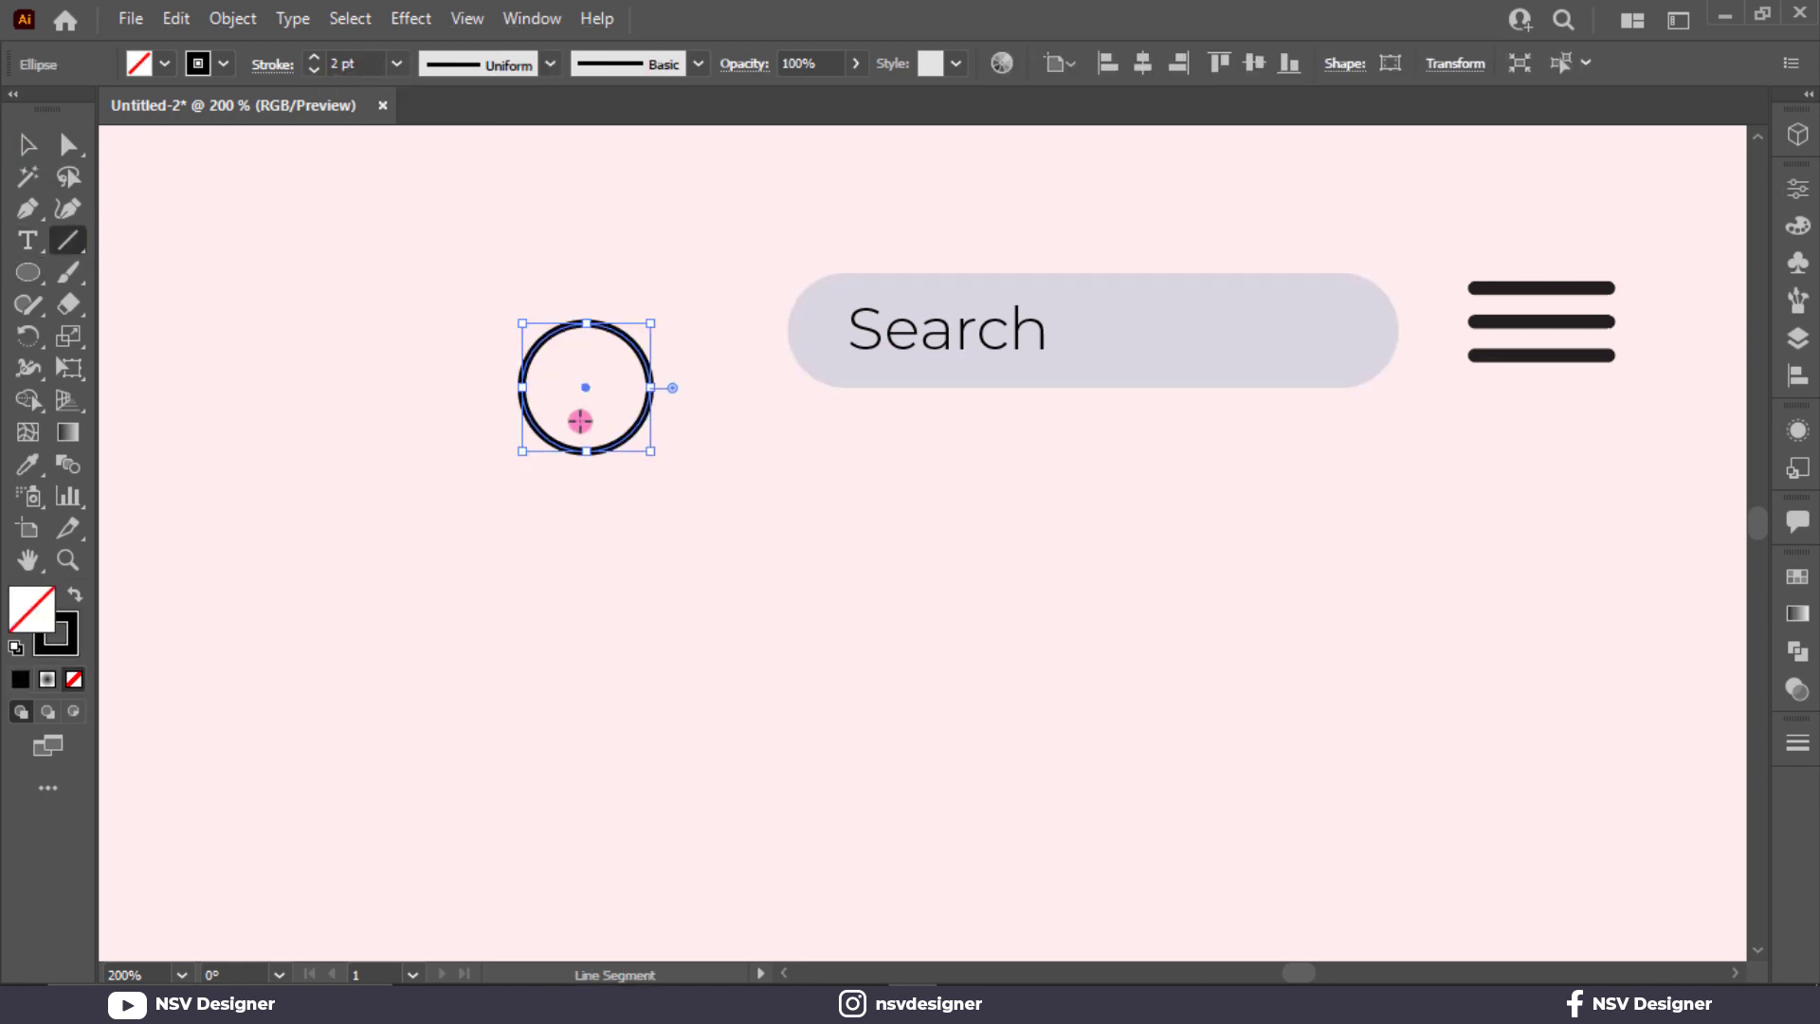
pyautogui.moveTo(633, 434); pyautogui.dragTo(698, 464)
pyautogui.click(15, 147)
# Scale down the circle and handle together and set their stroke weight to 2 pt
pyautogui.moveTo(509, 284)
pyautogui.mouseDown()
pyautogui.moveTo(741, 504)
pyautogui.moveTo(637, 441)
pyautogui.moveTo(655, 442)
pyautogui.mouseUp()
pyautogui.click(658, 431)
pyautogui.click(355, 66)
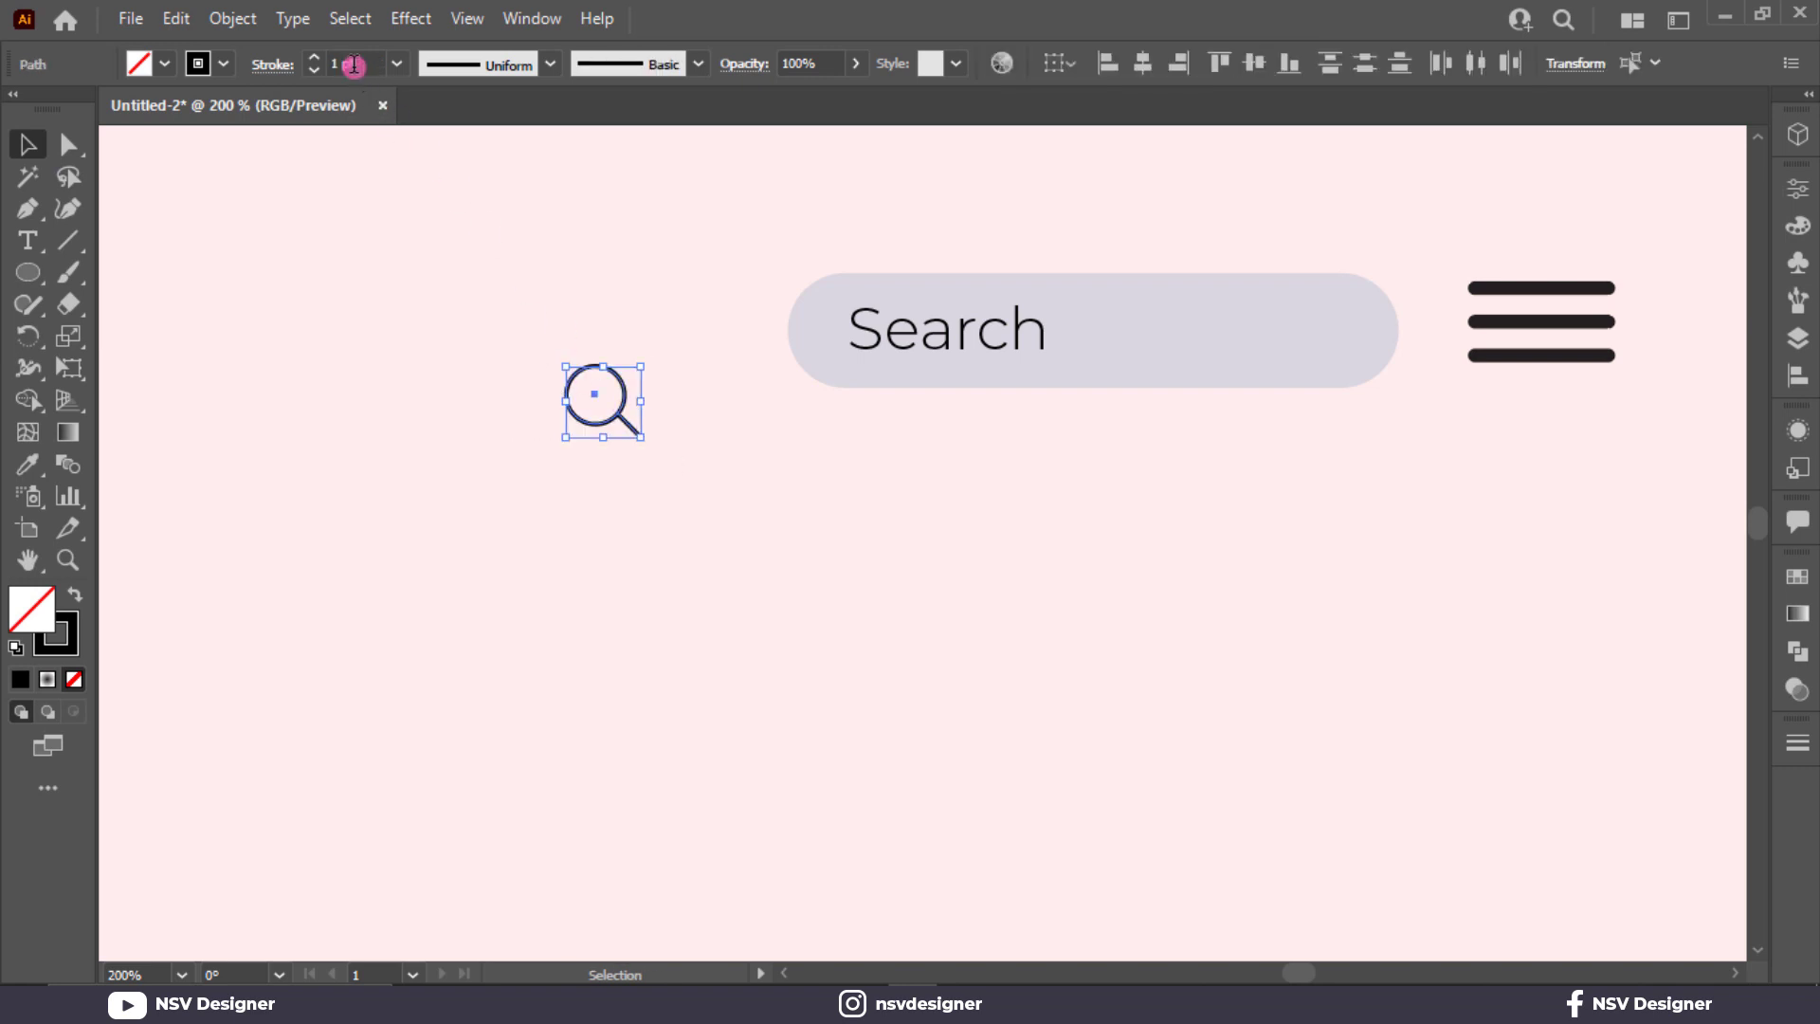
pyautogui.write('2')
pyautogui.press('Return')
pyautogui.click(405, 248)
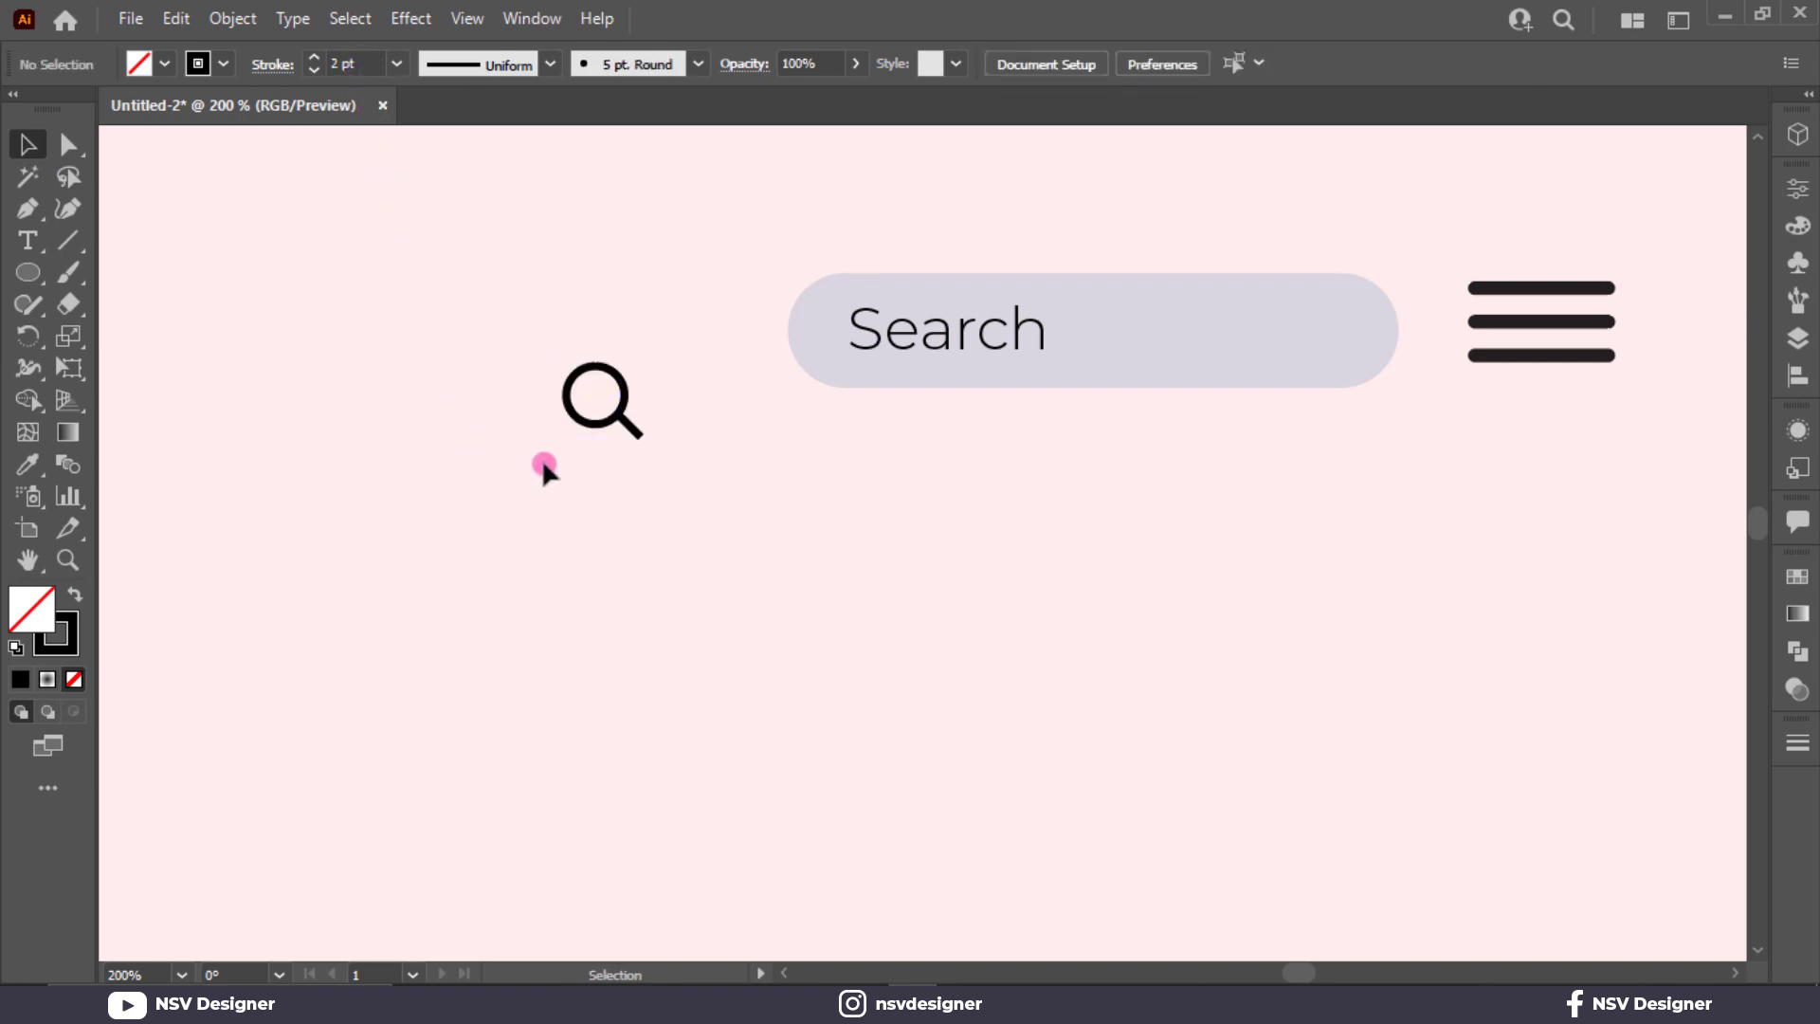
# Place the magnifier icon at the right end of the search bar and give it a 1 pt charcoal outline without fill
pyautogui.moveTo(608, 428); pyautogui.dragTo(1322, 360)
pyautogui.hotkey('ctrl', '0')
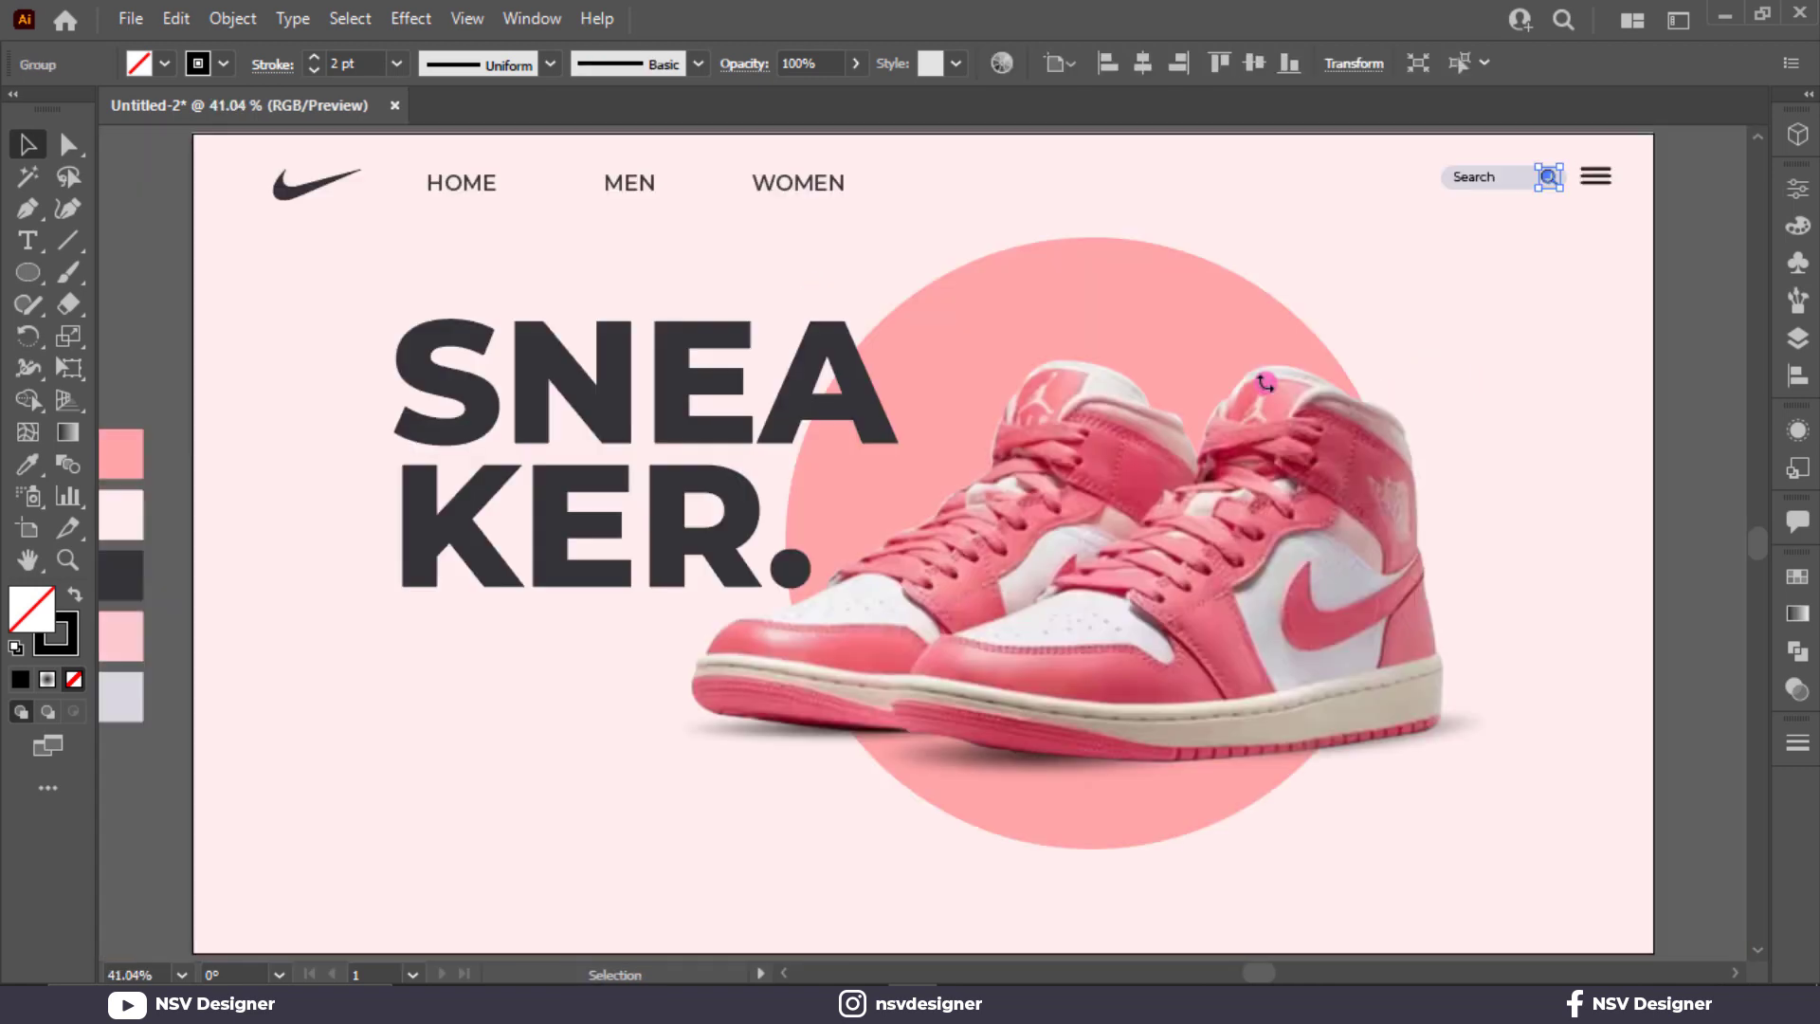
pyautogui.click(75, 593)
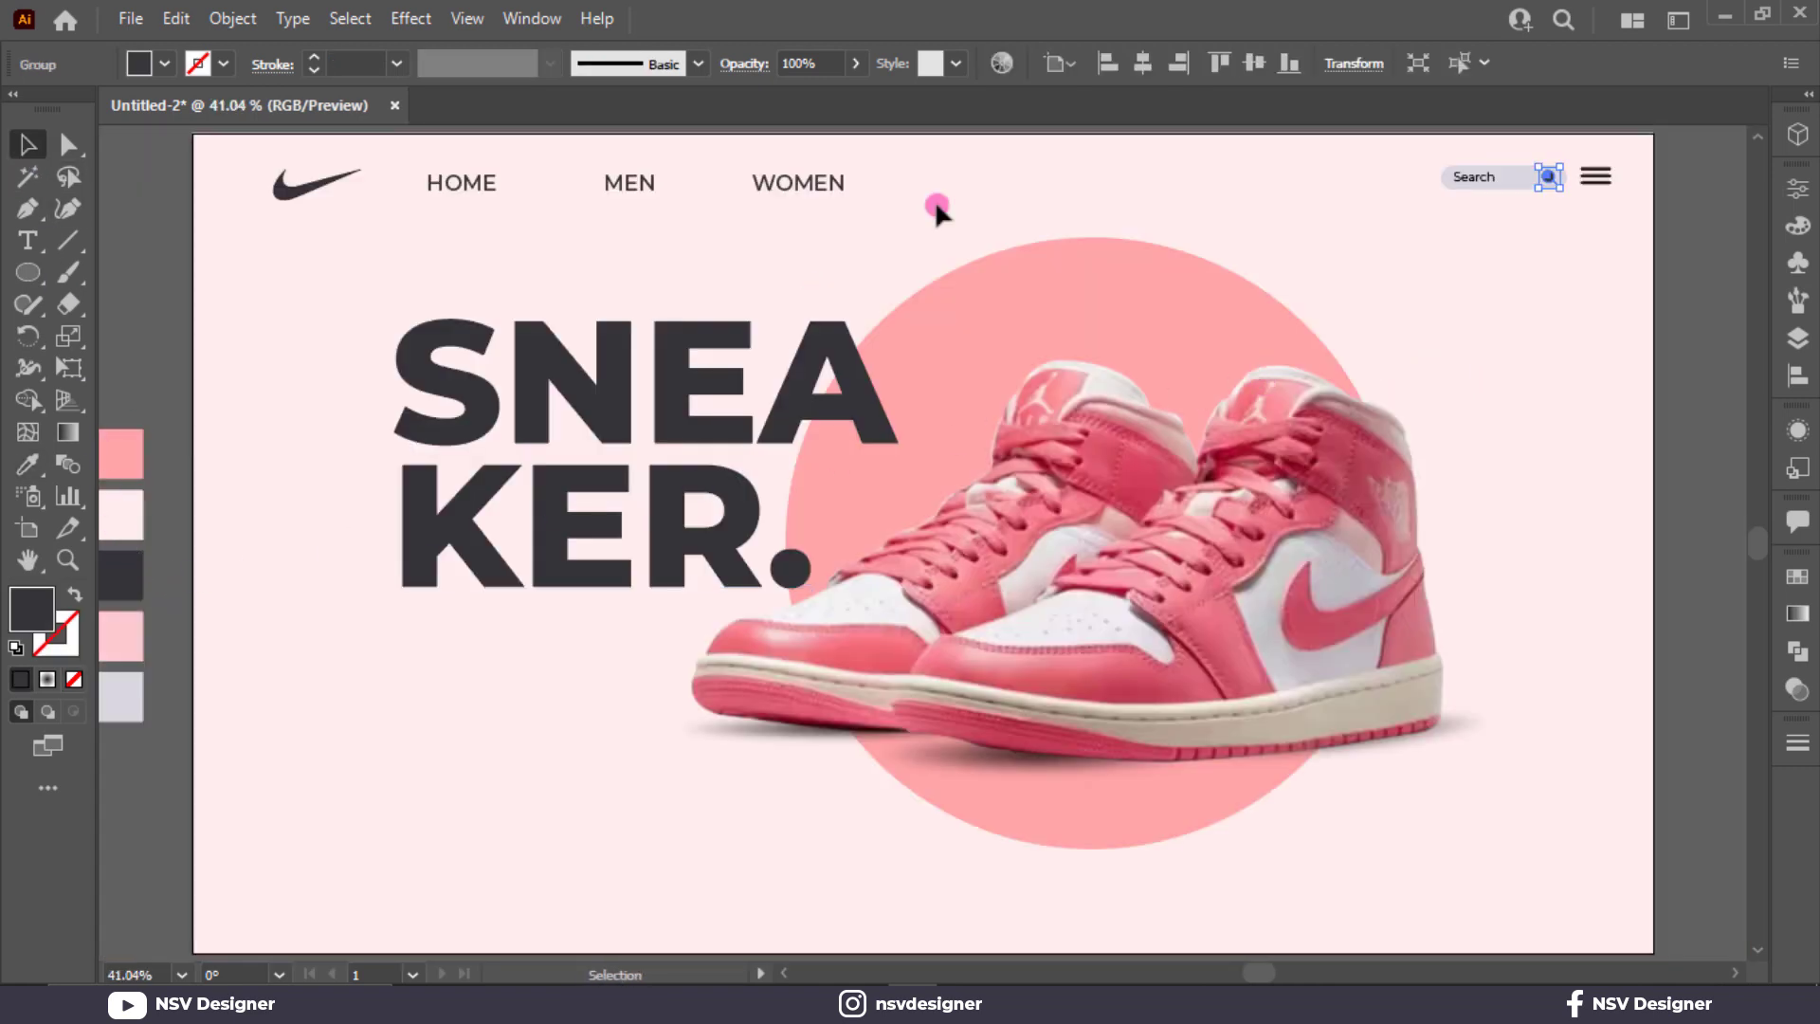
pyautogui.click(1572, 229)
pyautogui.click(1551, 197)
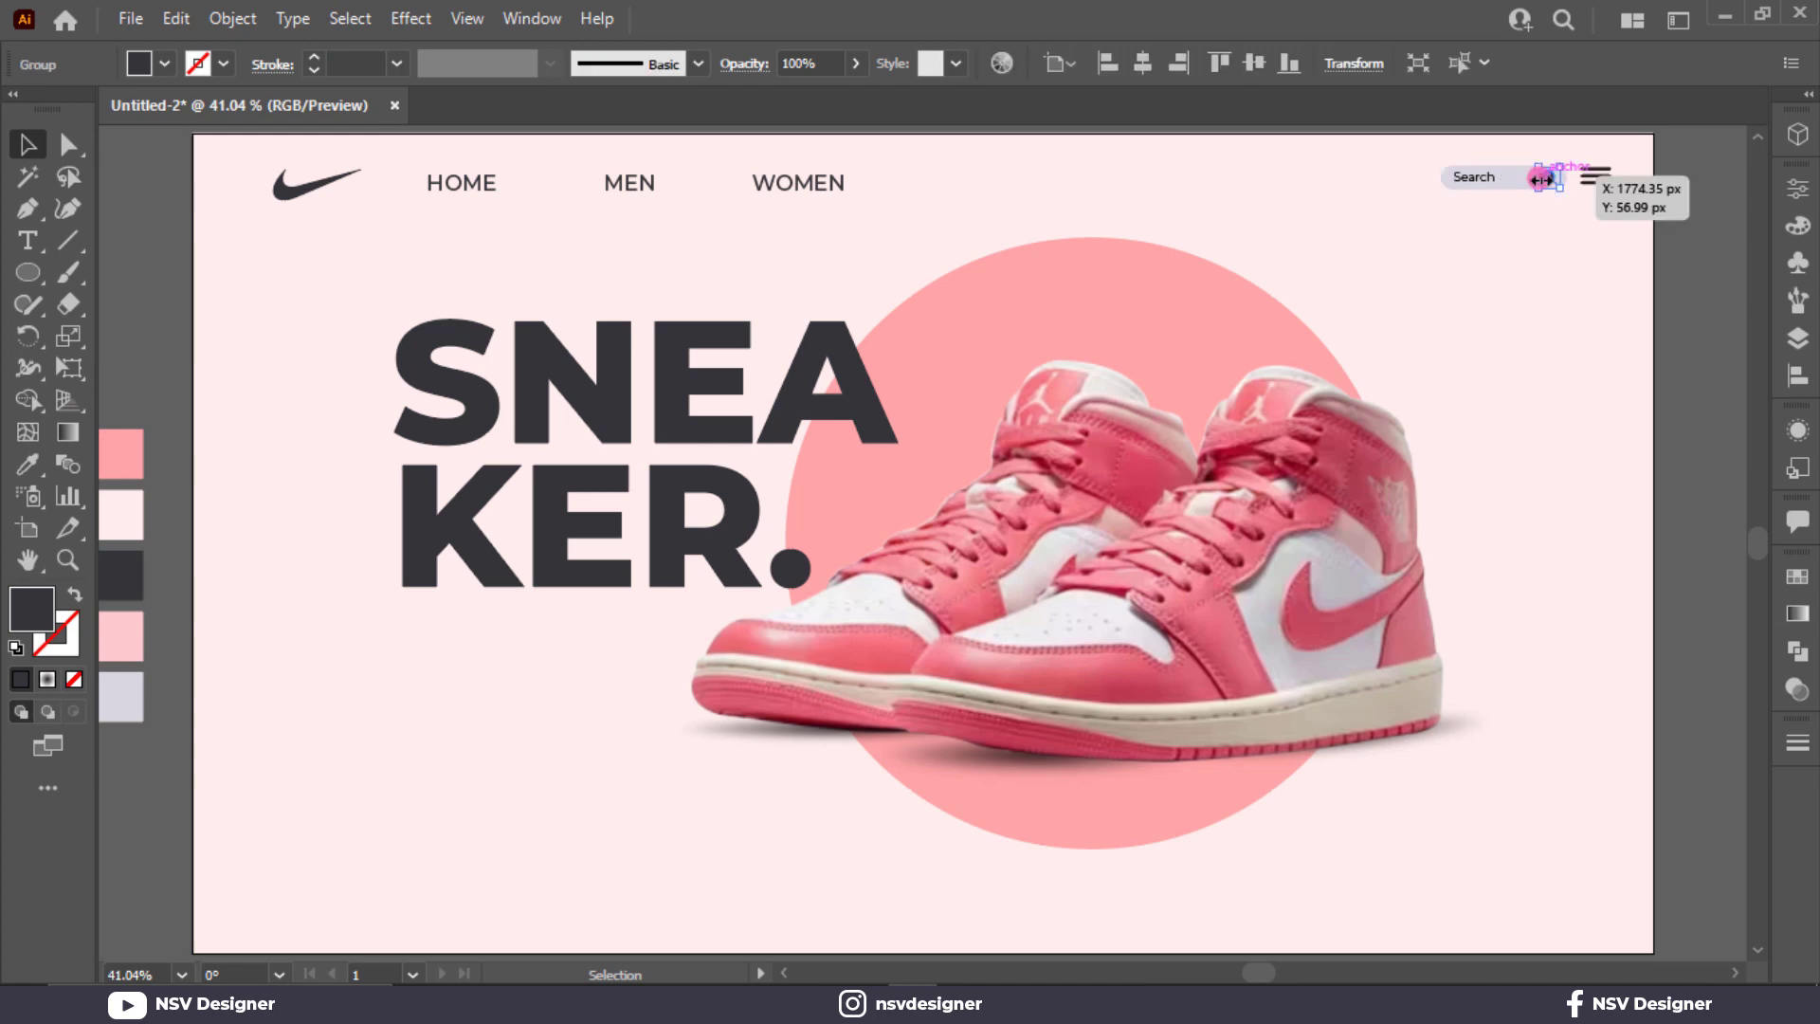
pyautogui.scroll(8, 1551, 190)
pyautogui.hotkey('shift', 'x')
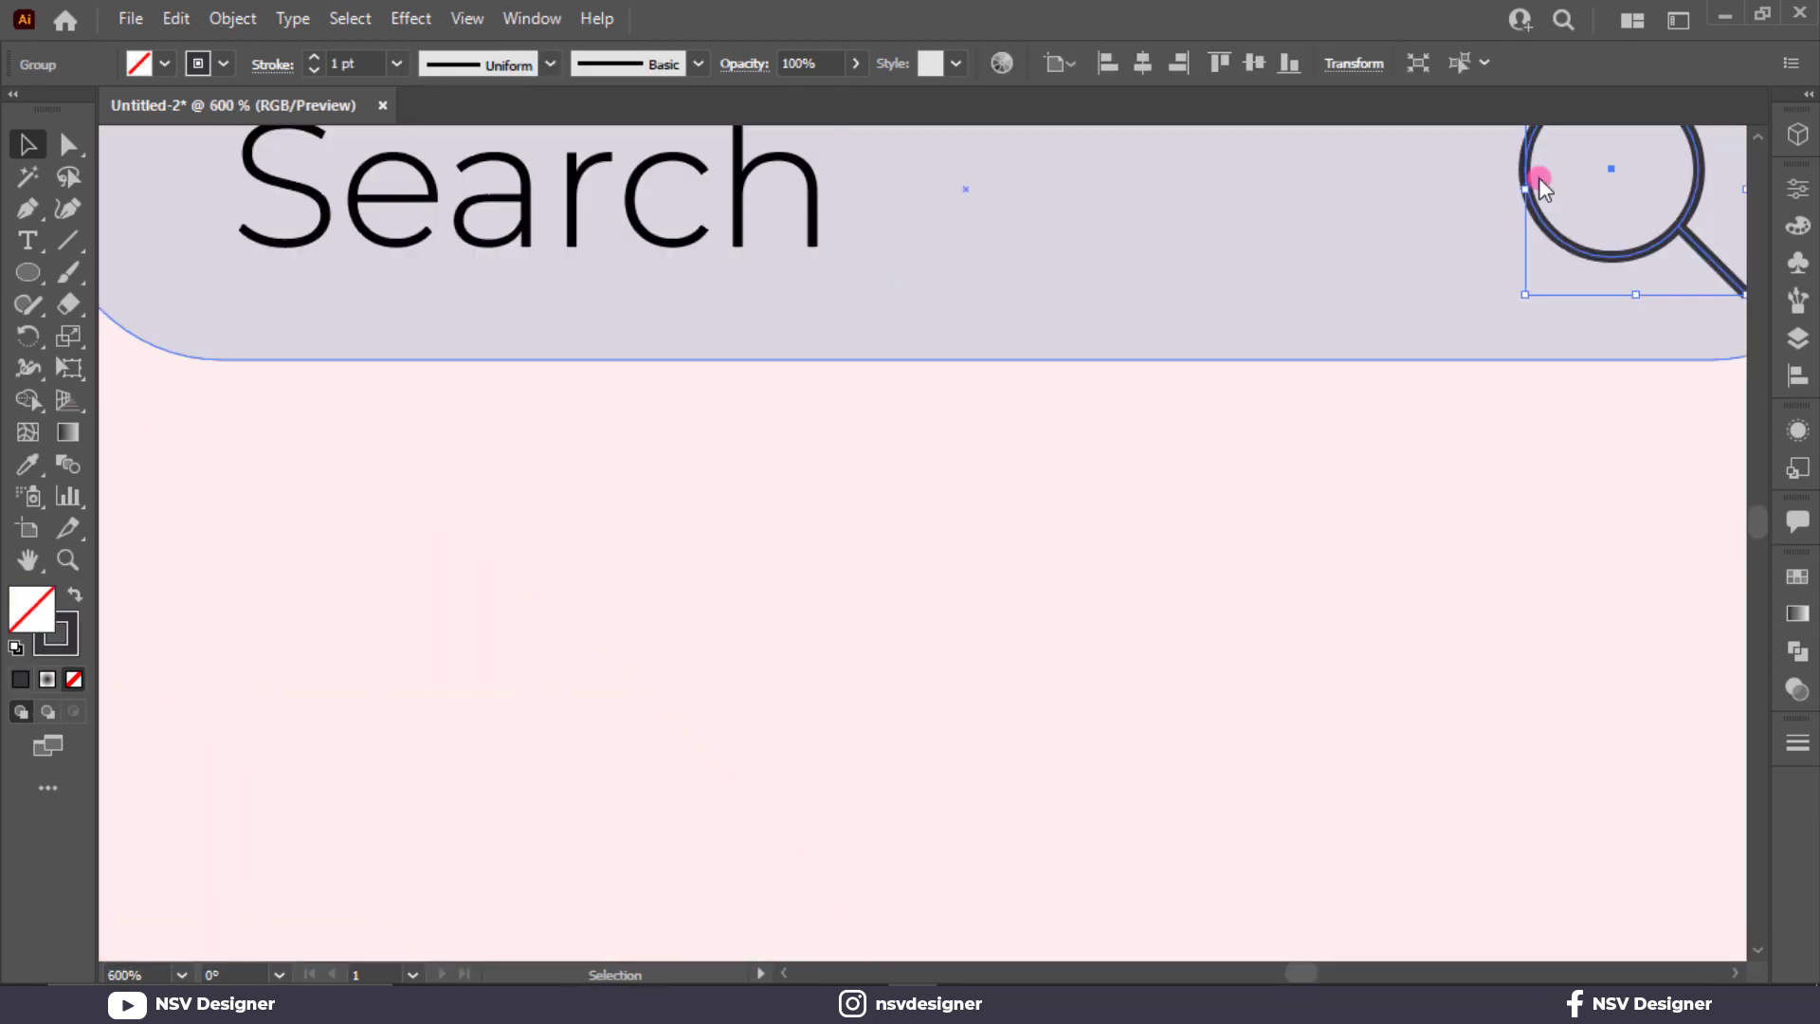
pyautogui.click(1306, 469)
# Recolour the Search text by sampling the charcoal 343338 swatch from the palette
pyautogui.scroll(-6, 1301, 474)
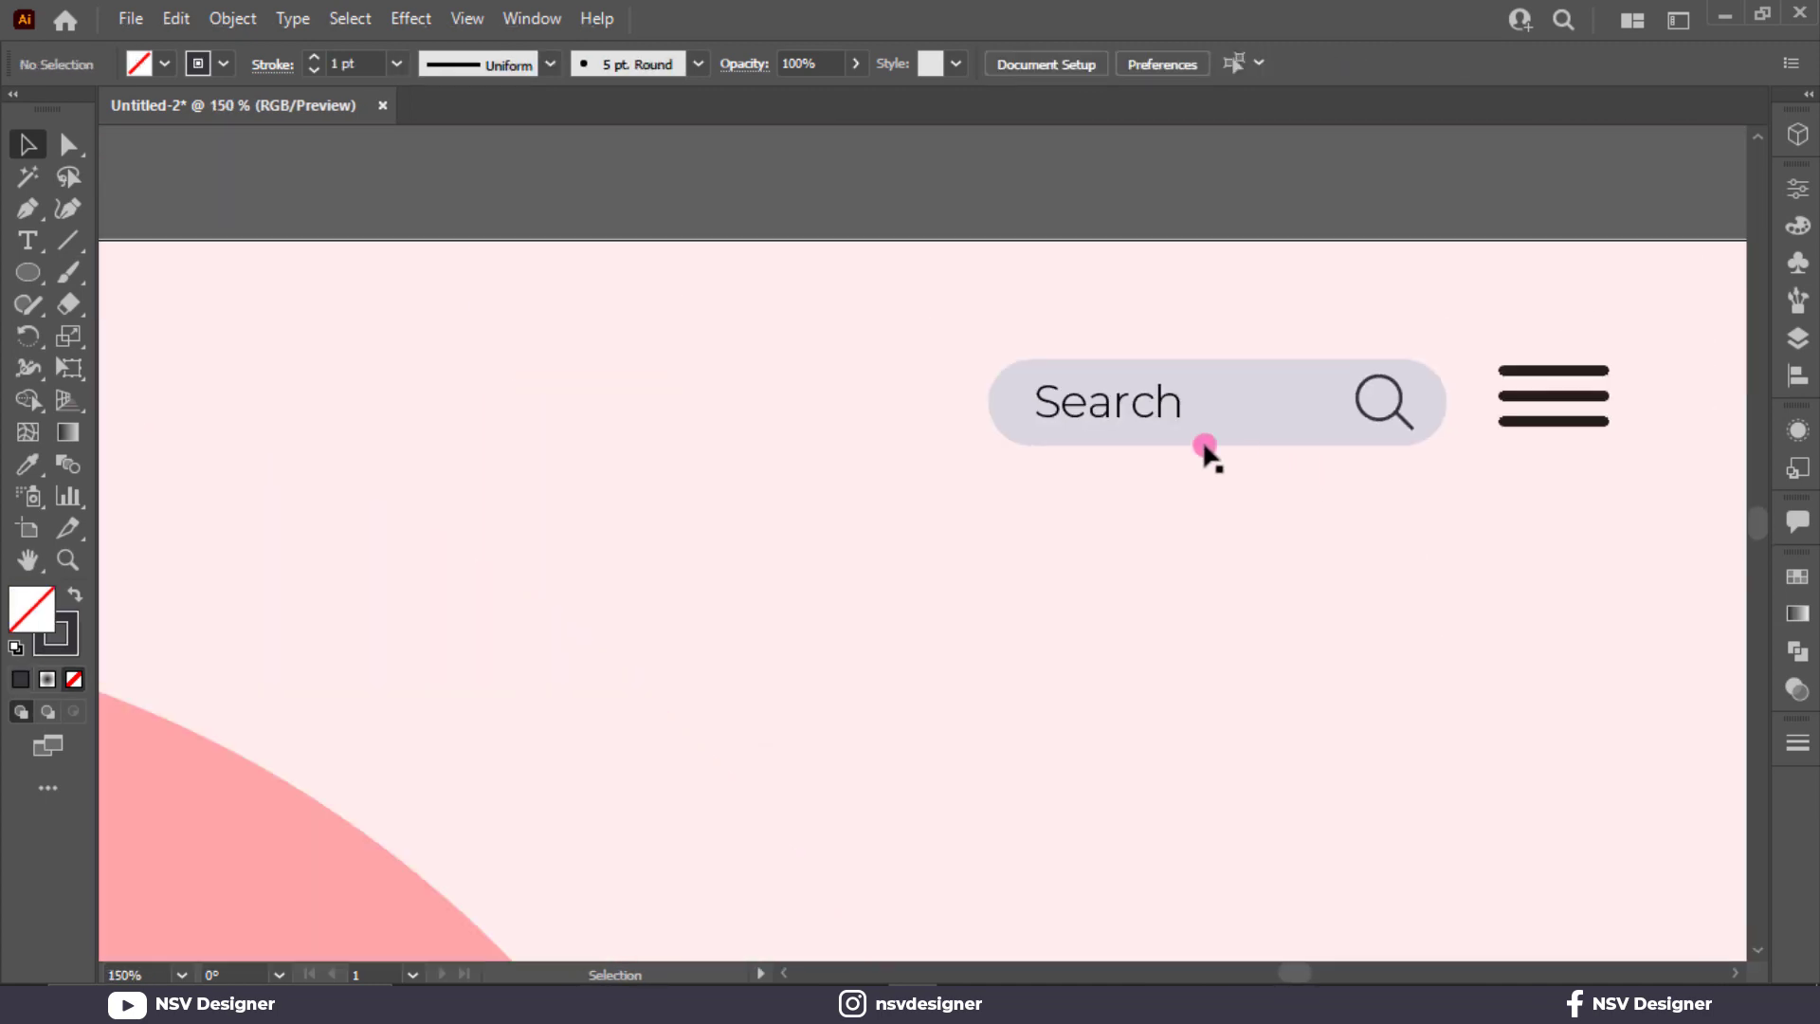
pyautogui.click(1112, 420)
pyautogui.scroll(-5, 930, 528)
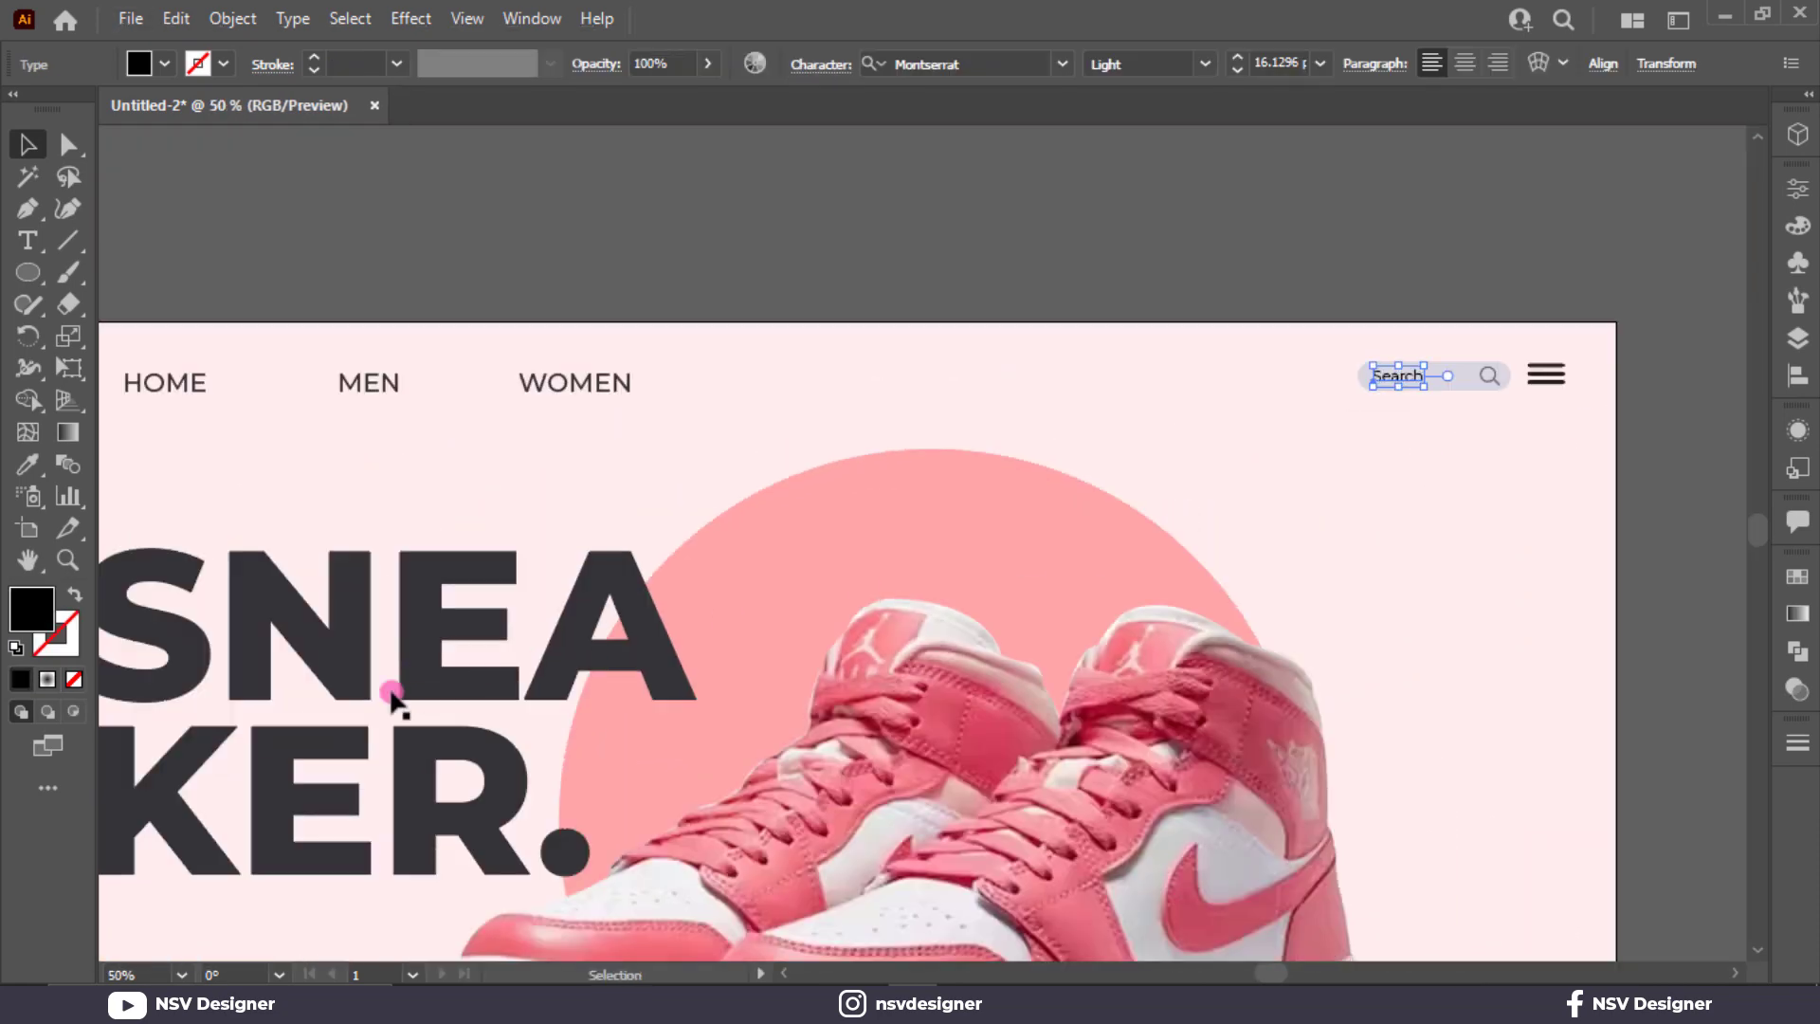
pyautogui.moveTo(391, 699); pyautogui.dragTo(873, 480)
pyautogui.press('i')
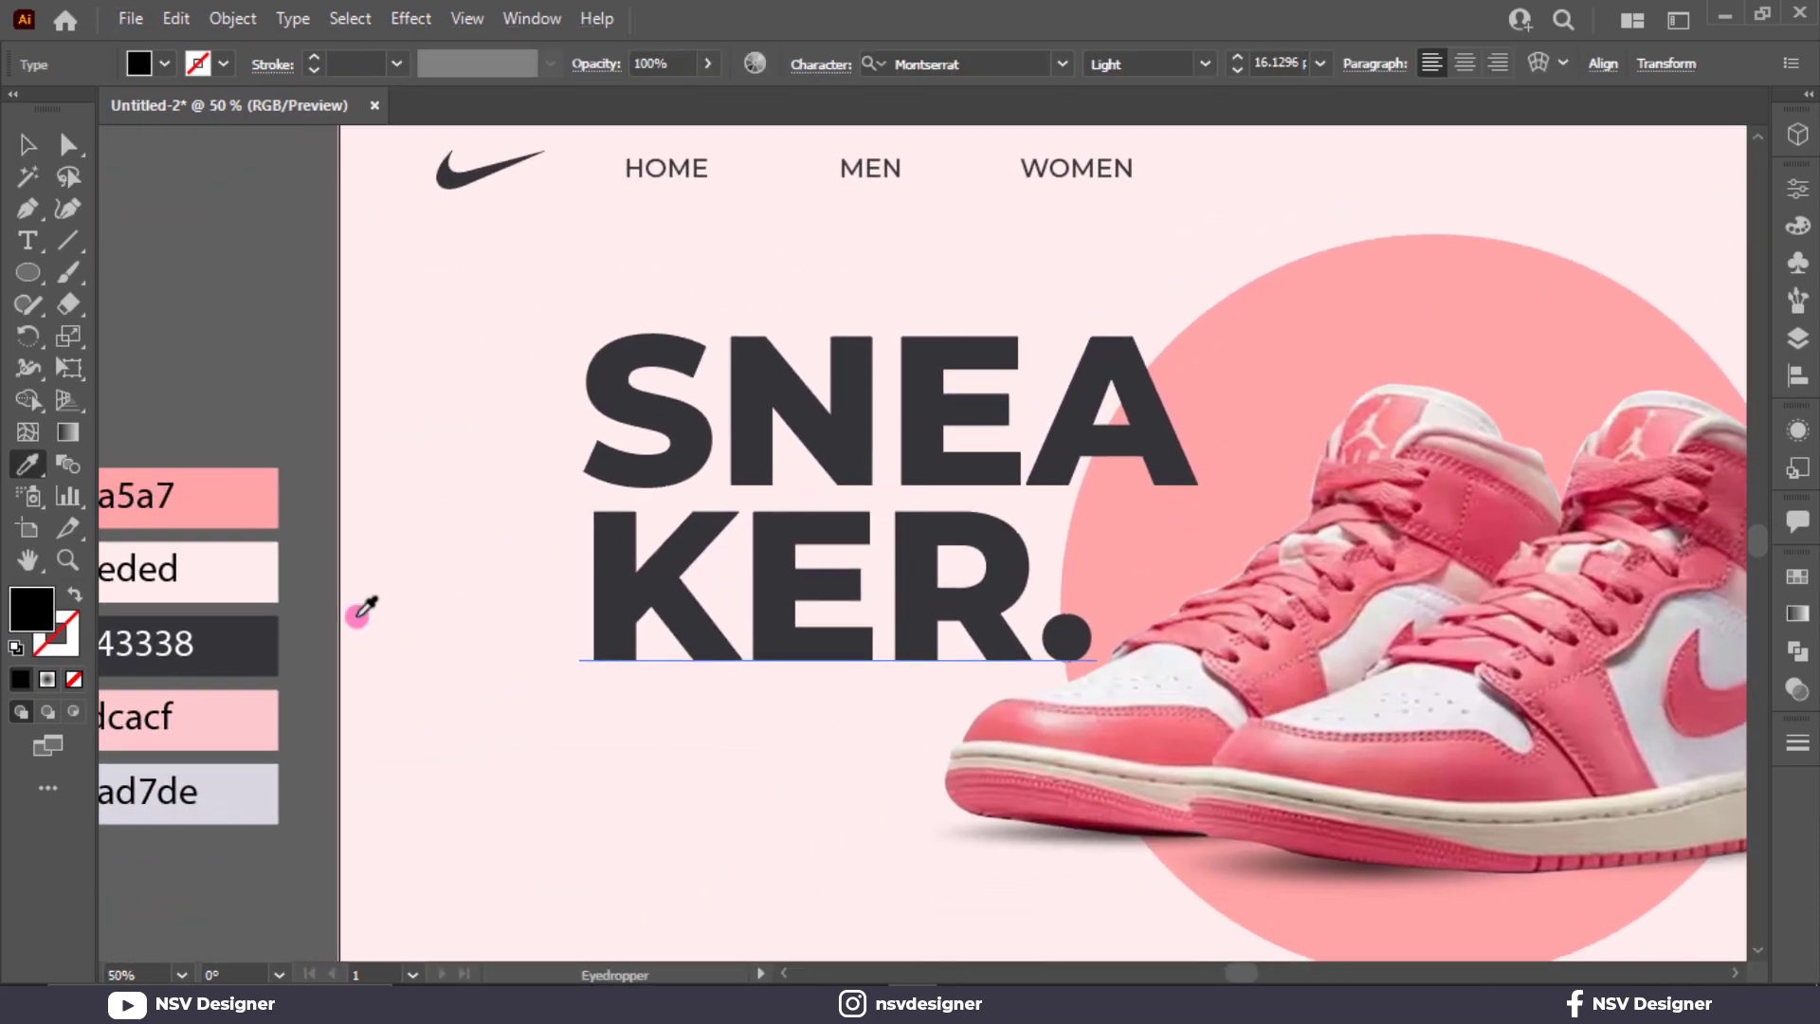
pyautogui.click(274, 637)
pyautogui.click(26, 144)
pyautogui.click(244, 280)
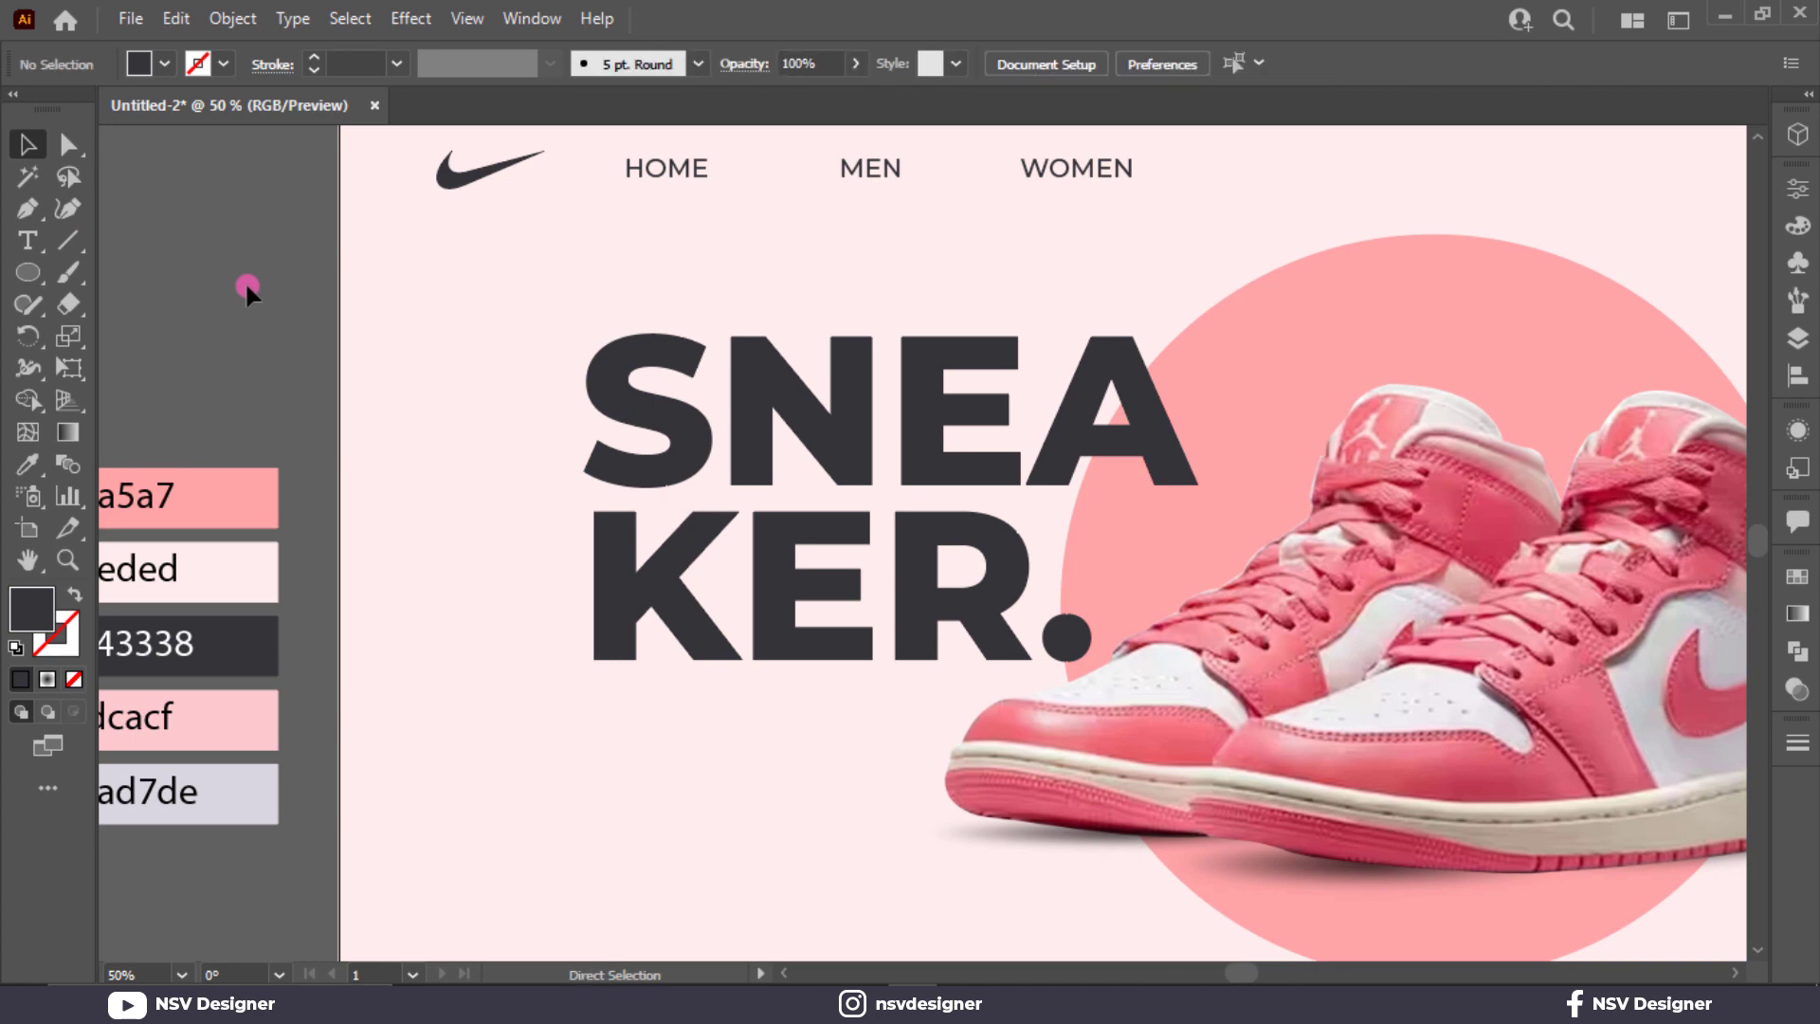
# Set the font size of the HOME, MEN and WOMEN navigation labels to 24 pt
pyautogui.hotkey('ctrl', '0')
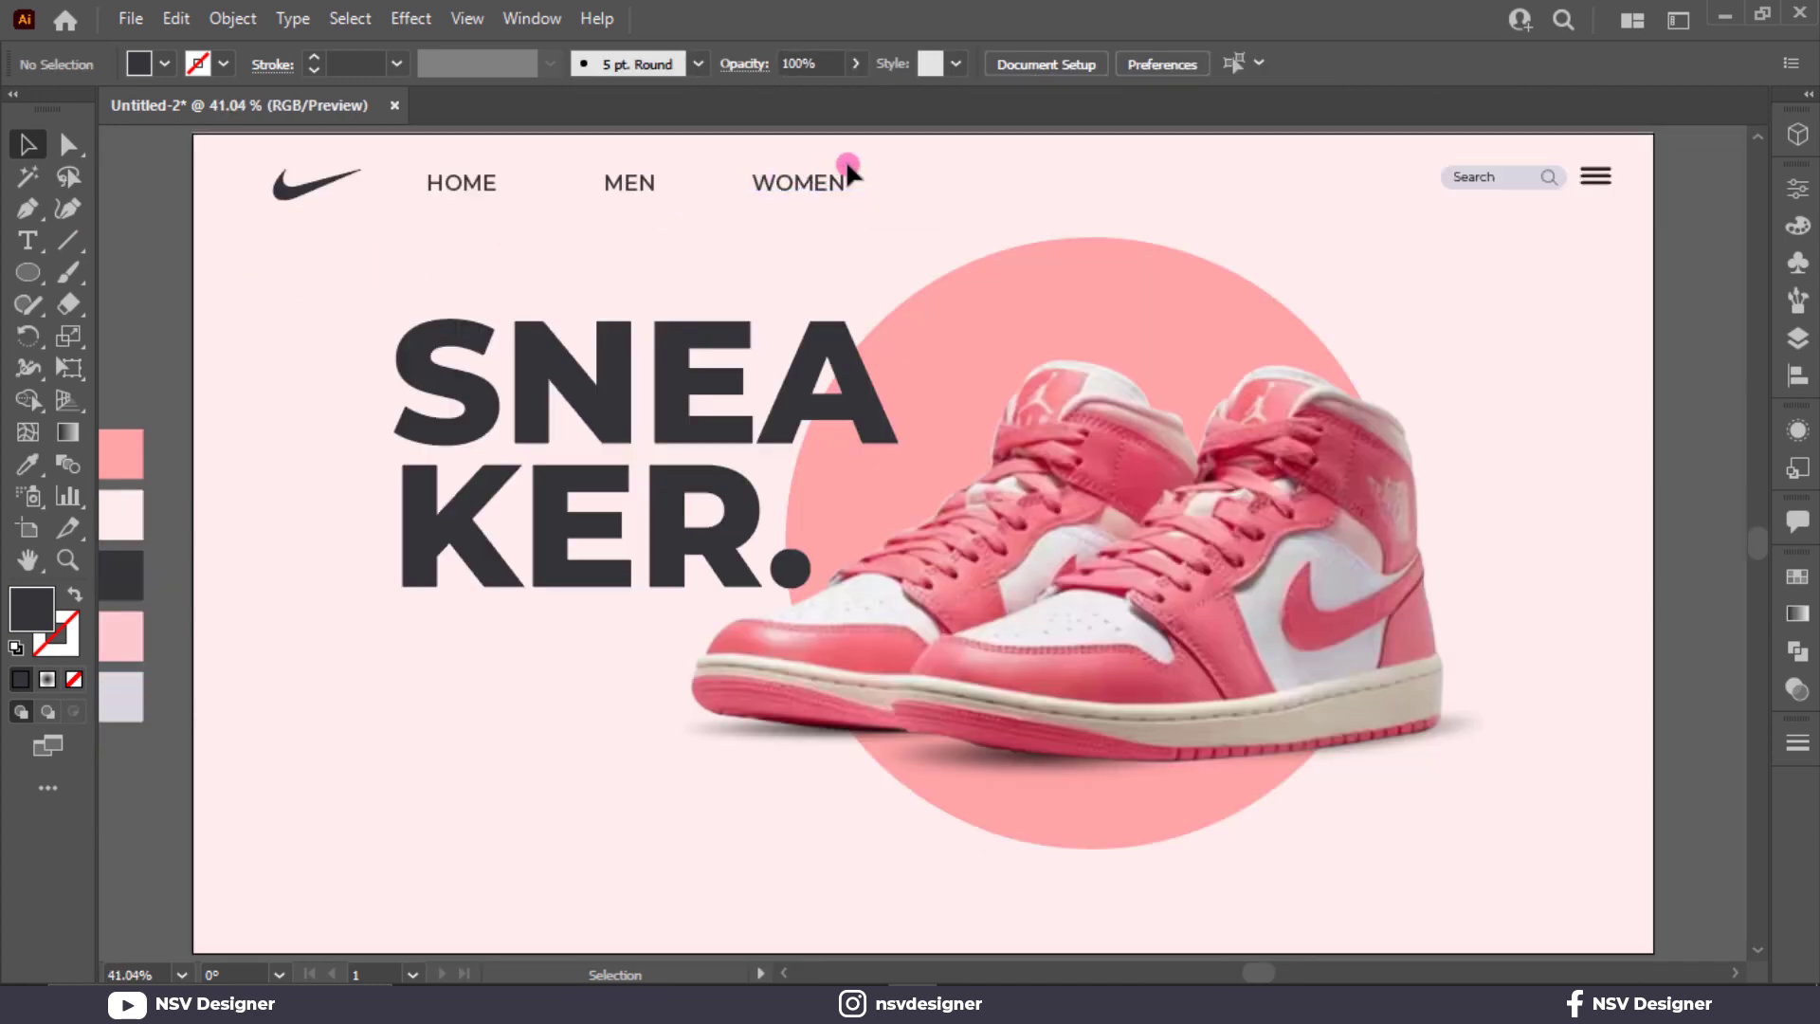
pyautogui.click(273, 209)
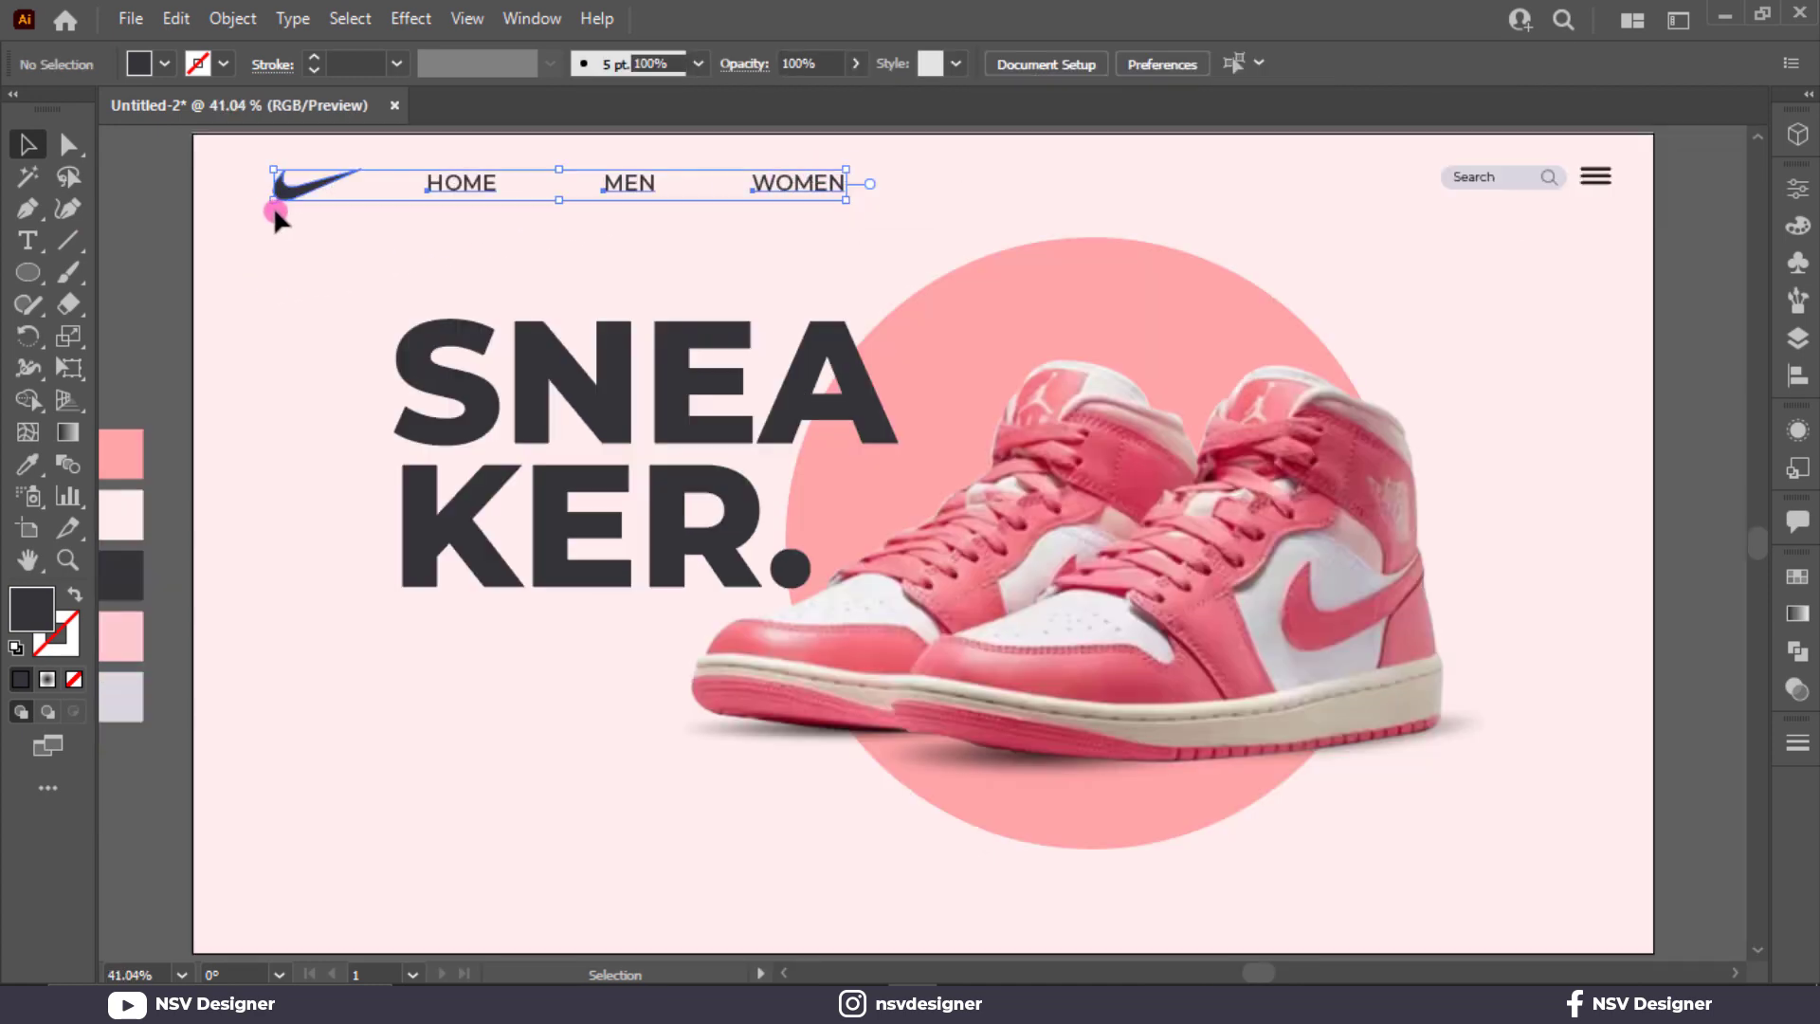
pyautogui.click(584, 203)
pyautogui.moveTo(587, 205); pyautogui.dragTo(896, 193)
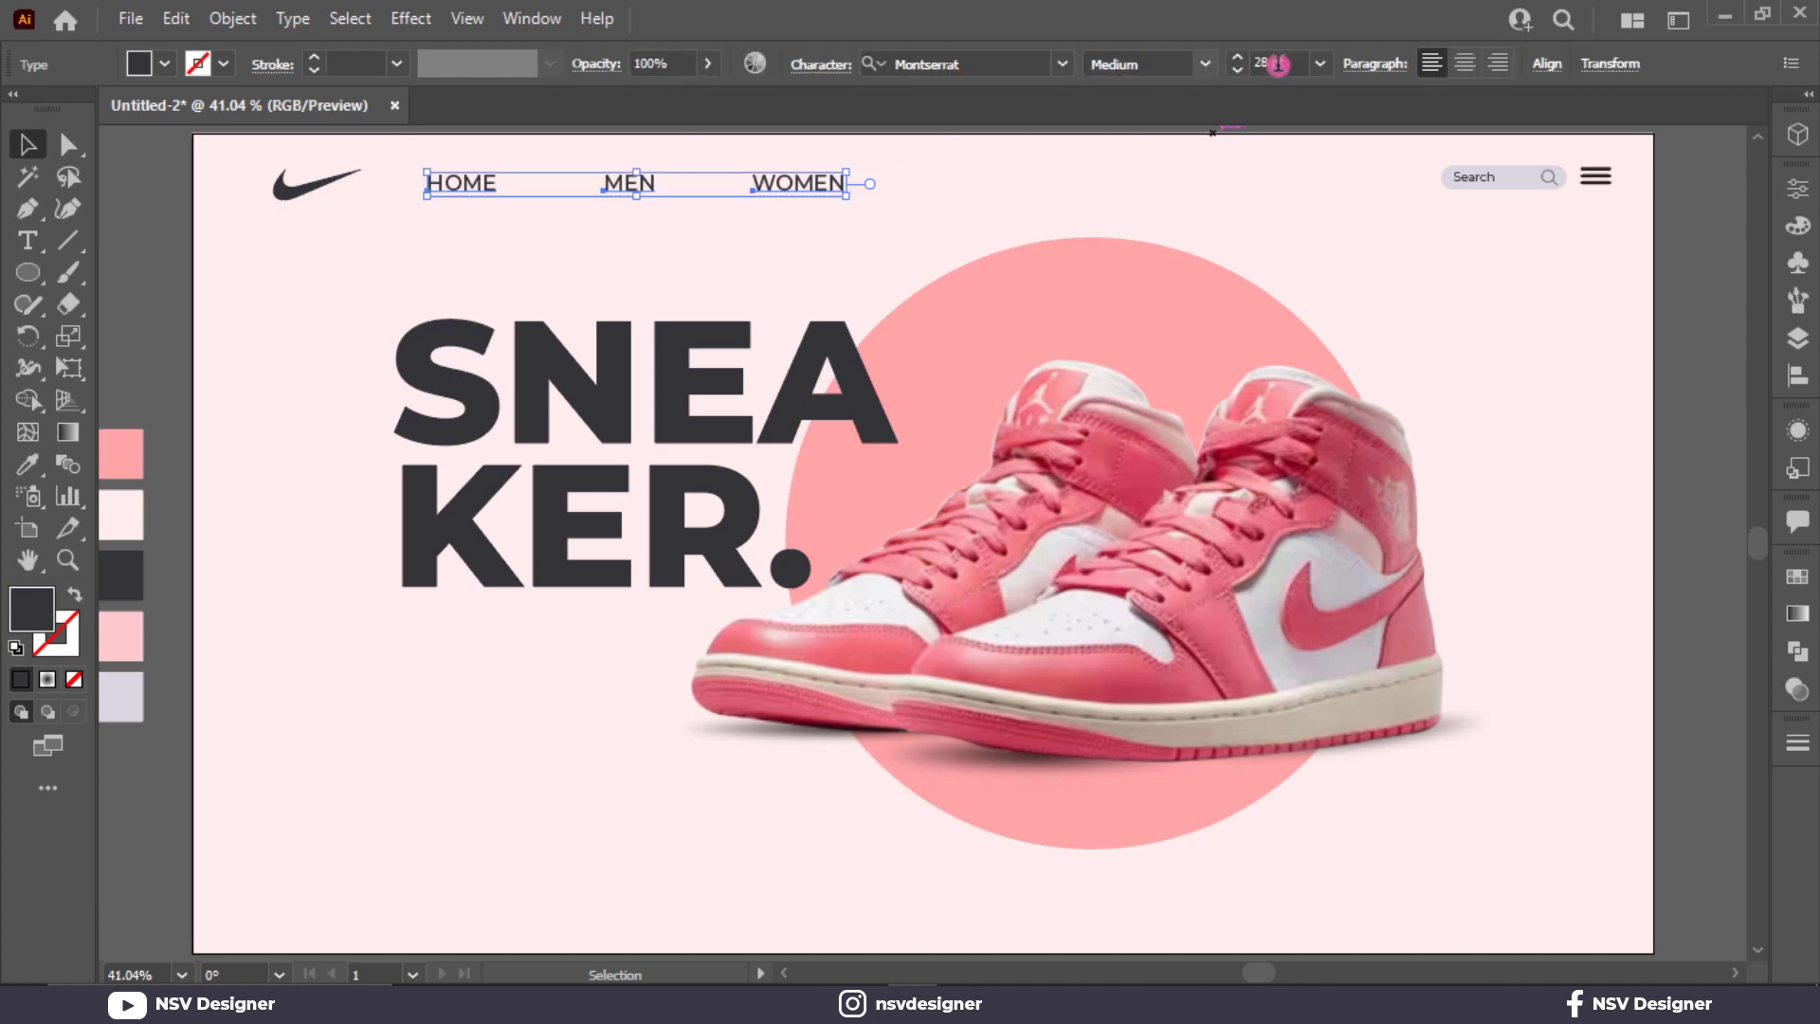
pyautogui.scroll(-4, 1291, 60)
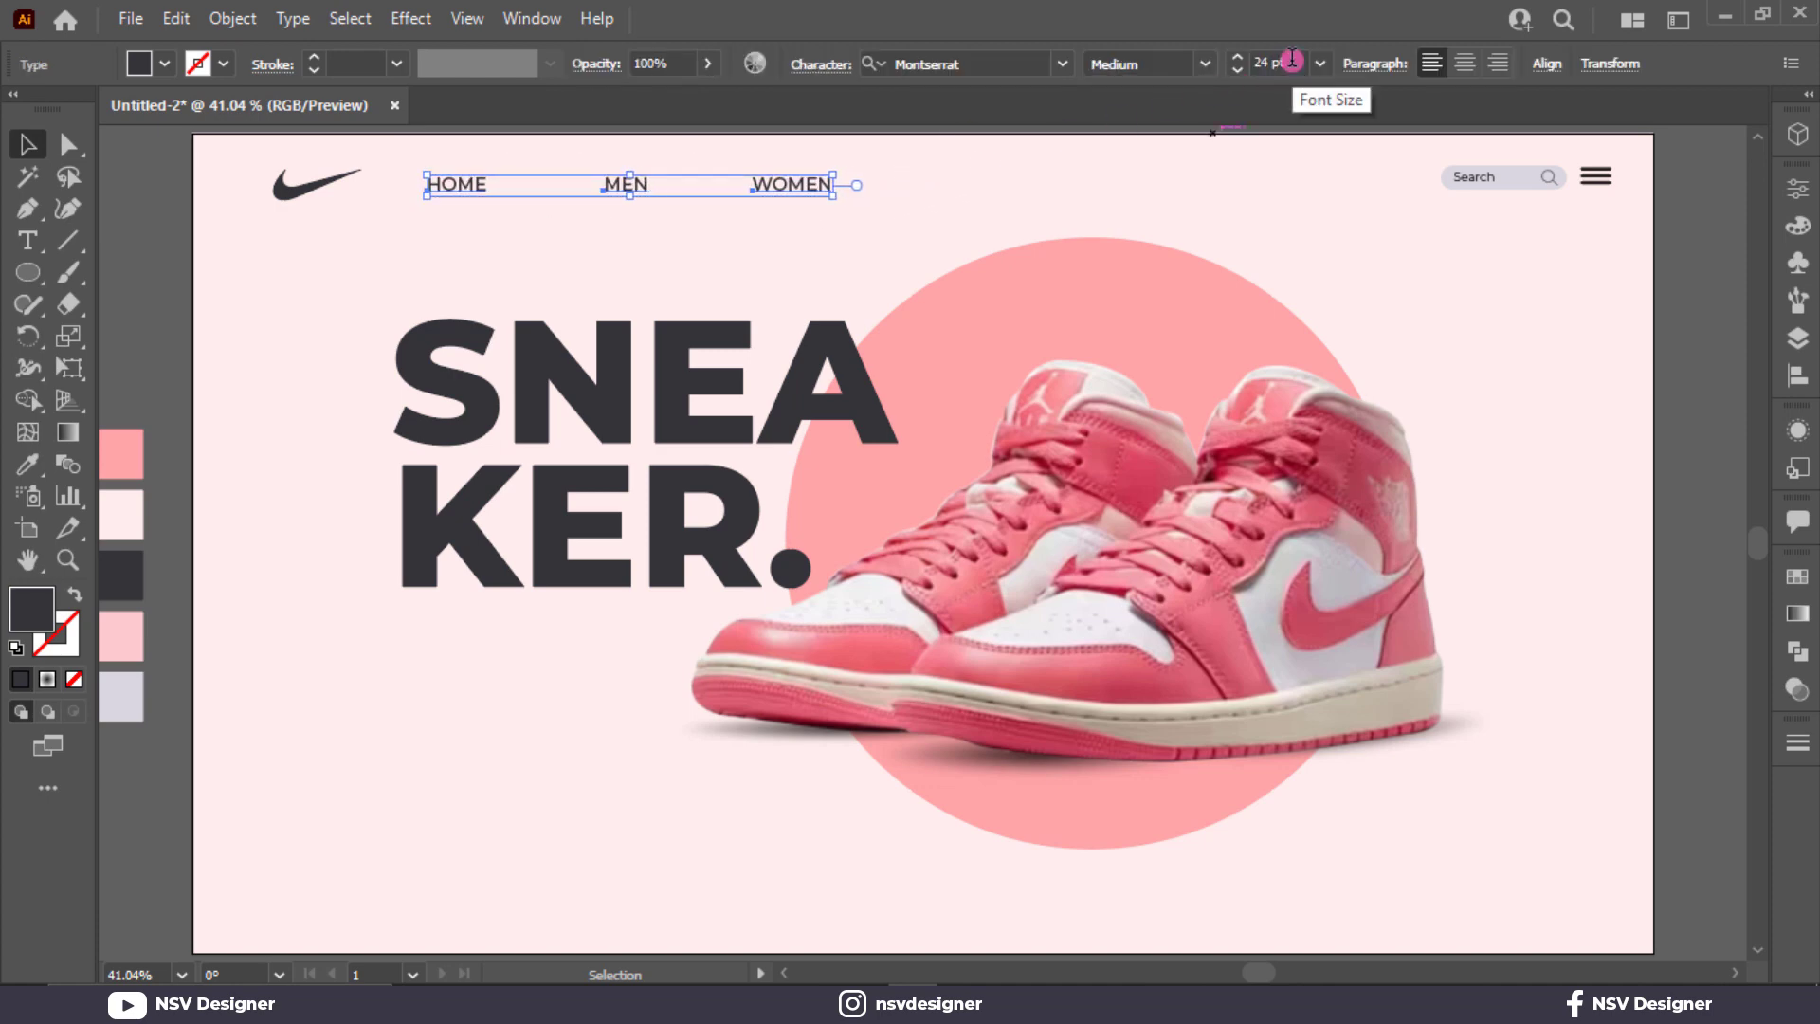
pyautogui.click(1208, 167)
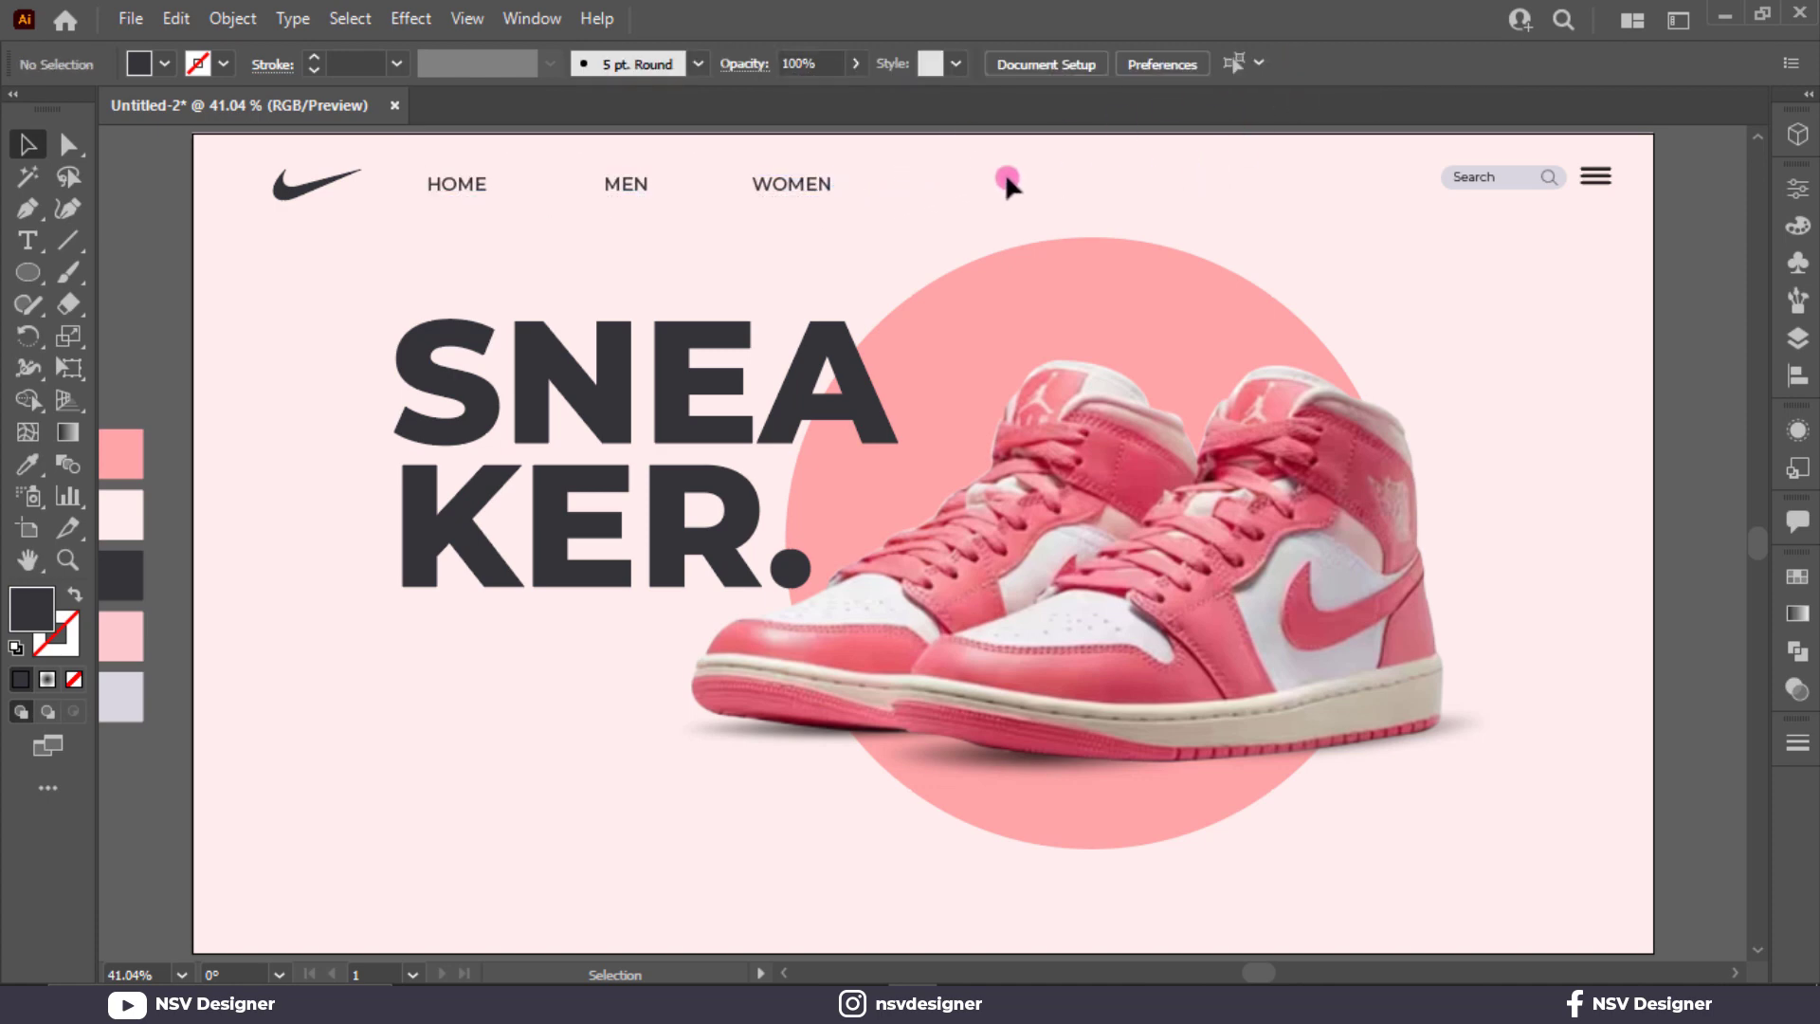
# Vertically centre the Nike logo, navigation labels, search bar and menu icon on one common line in the header
pyautogui.moveTo(99, 219); pyautogui.dragTo(101, 220)
pyautogui.click(1009, 61)
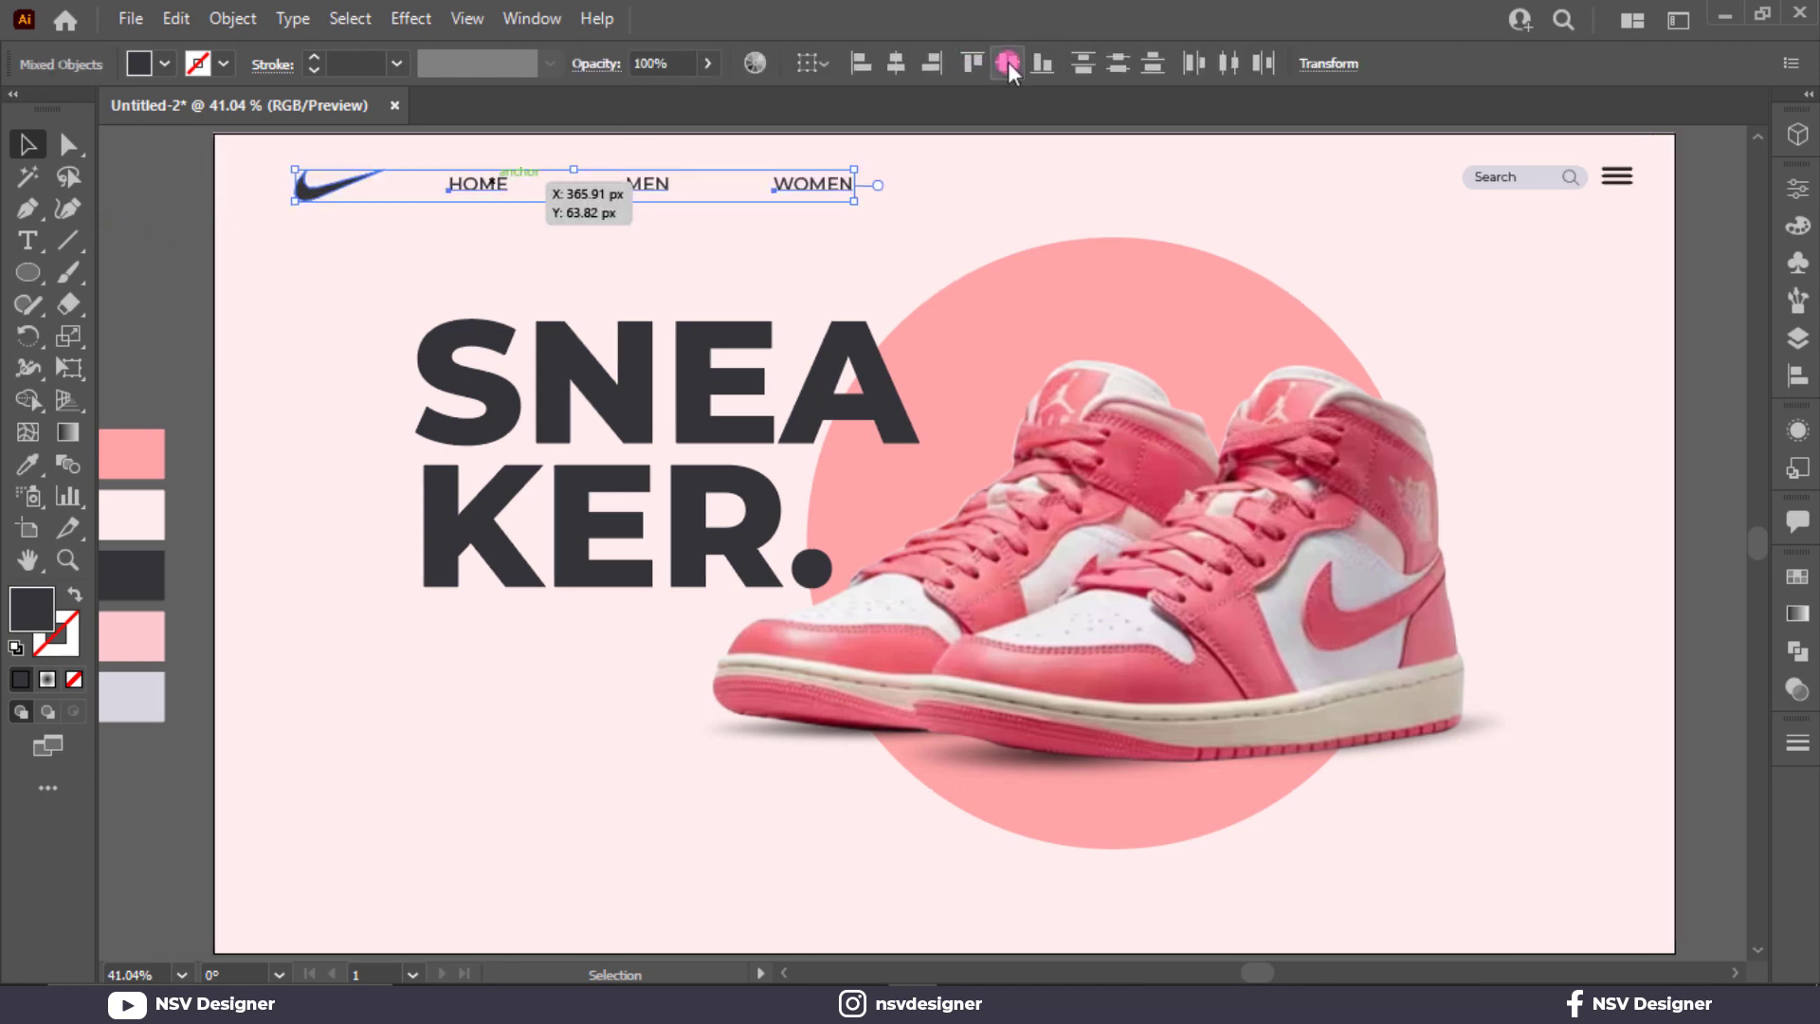
pyautogui.click(1705, 232)
pyautogui.moveTo(1686, 178); pyautogui.dragTo(1617, 197)
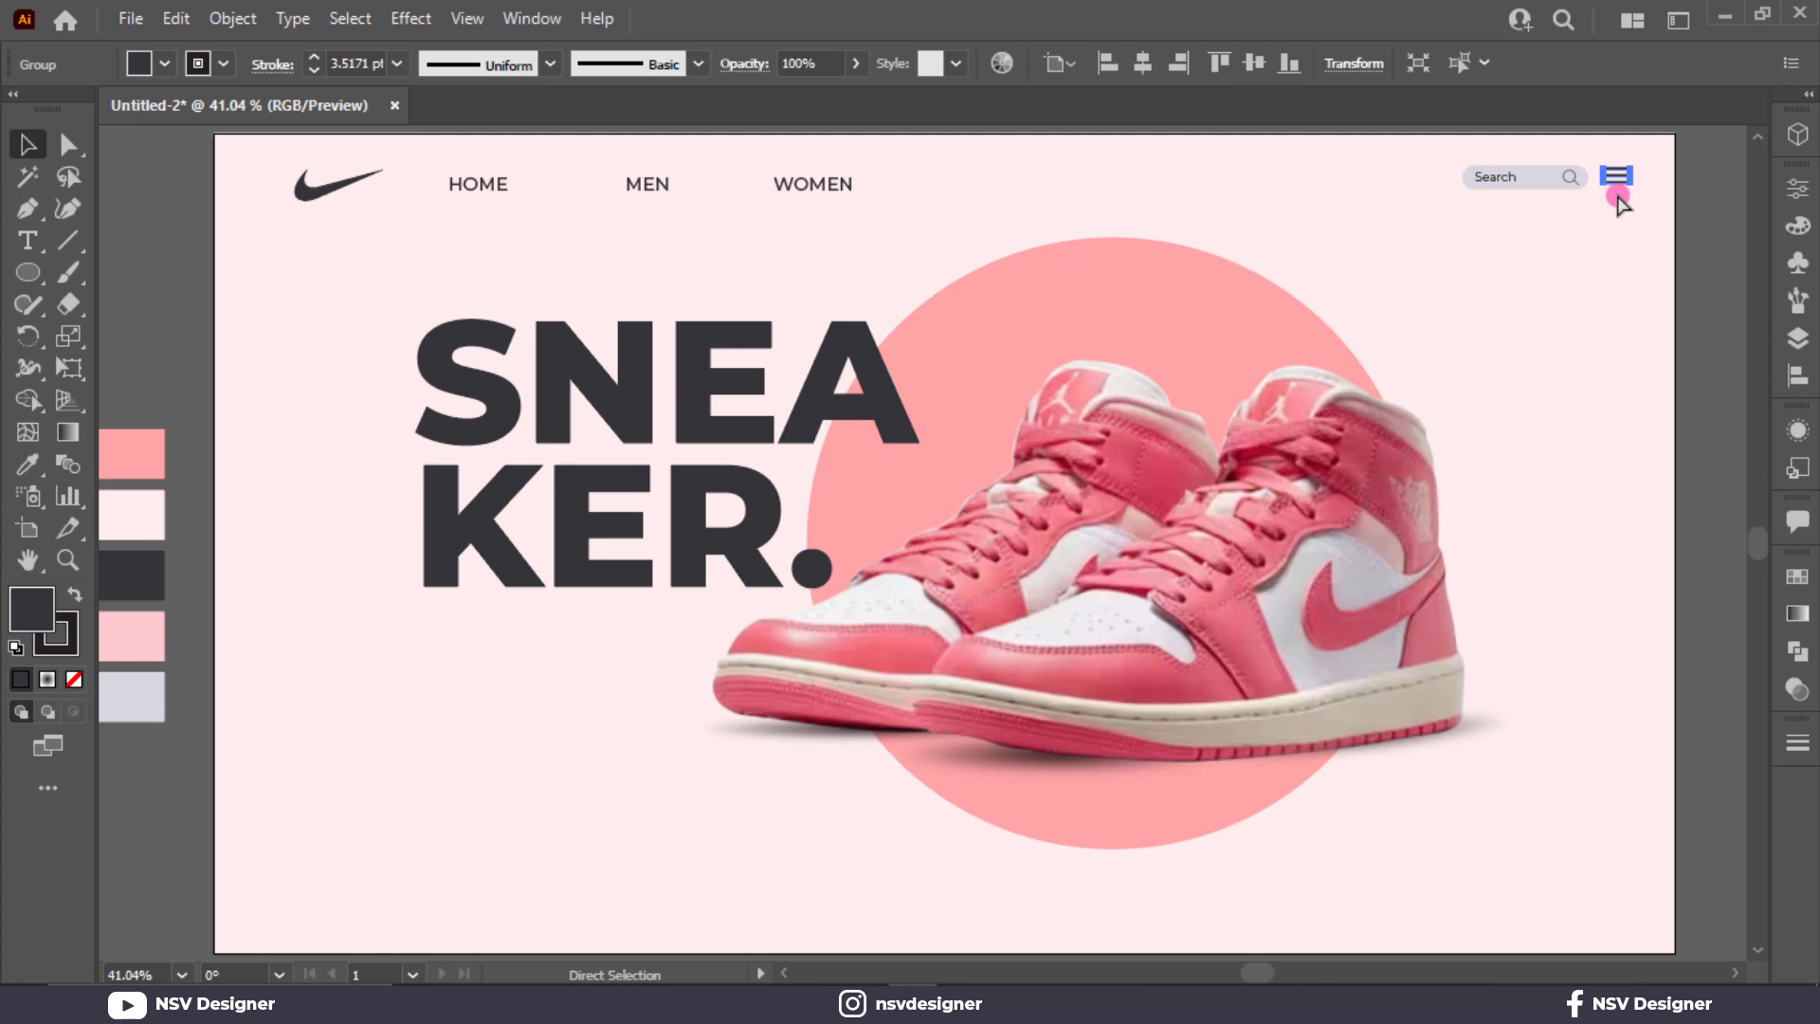
pyautogui.moveTo(1438, 162); pyautogui.dragTo(1583, 197)
pyautogui.moveTo(1676, 146); pyautogui.dragTo(292, 235)
pyautogui.click(1008, 63)
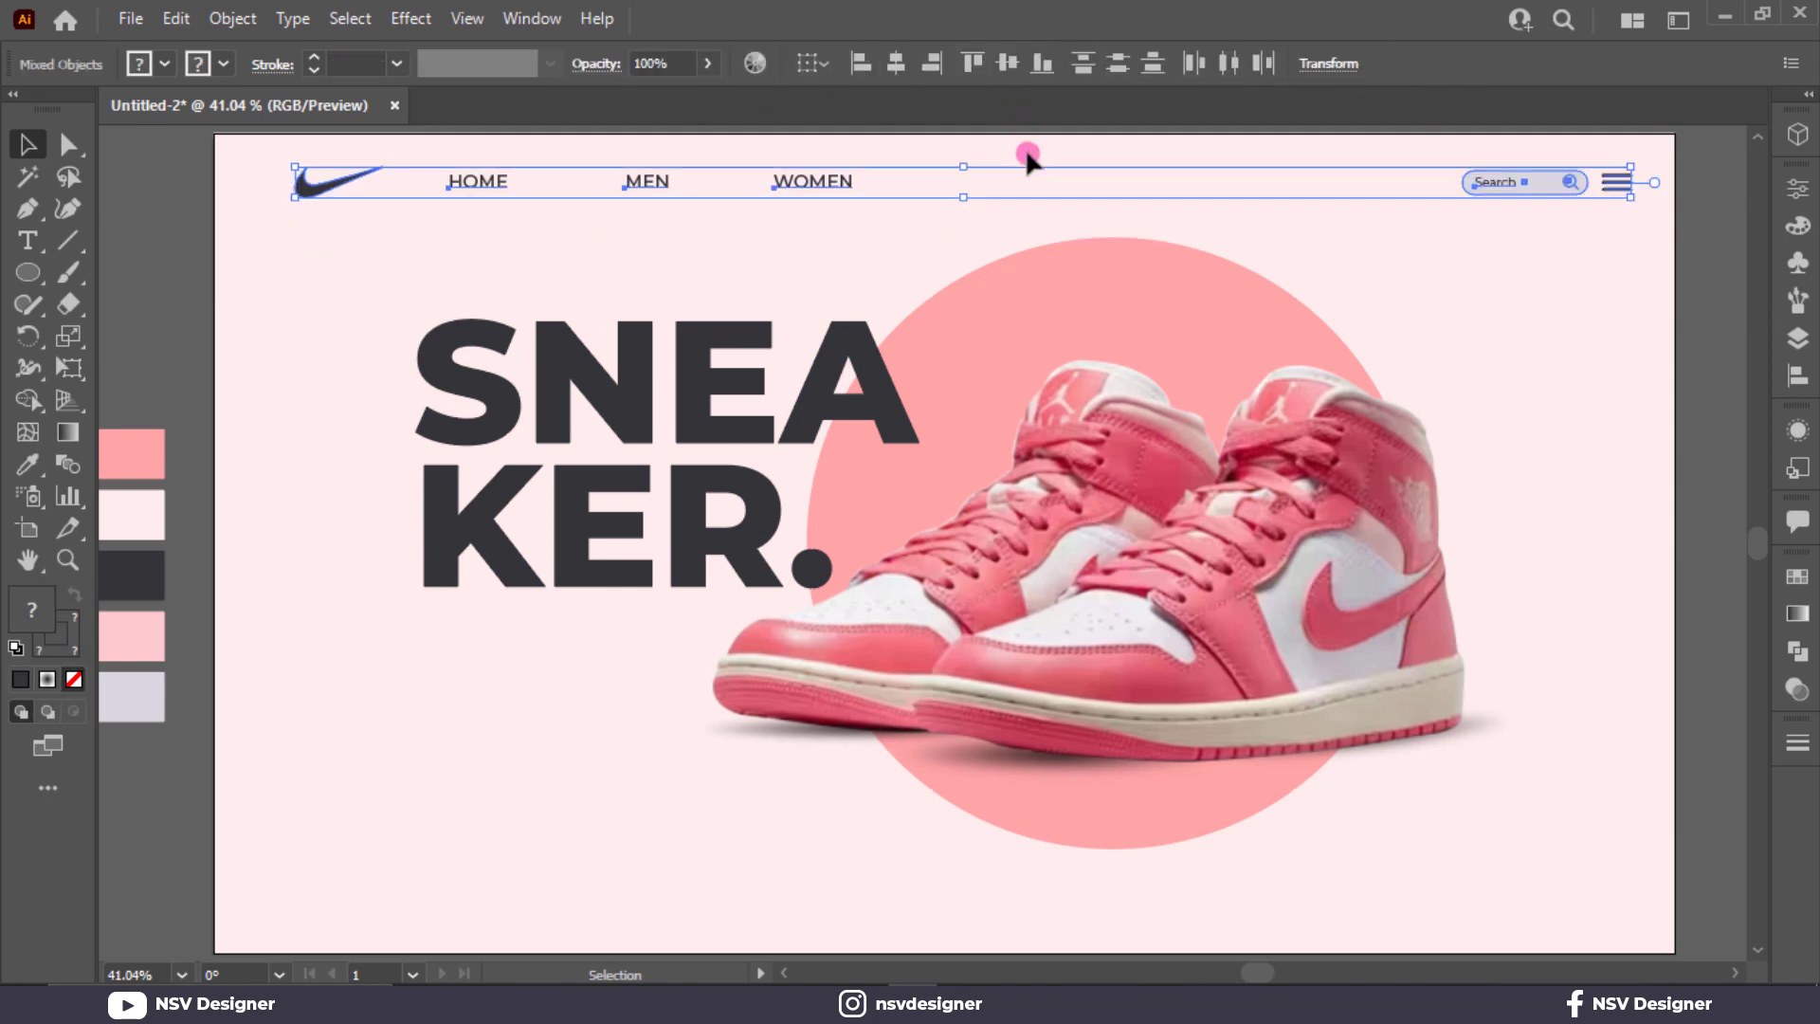
pyautogui.click(1134, 211)
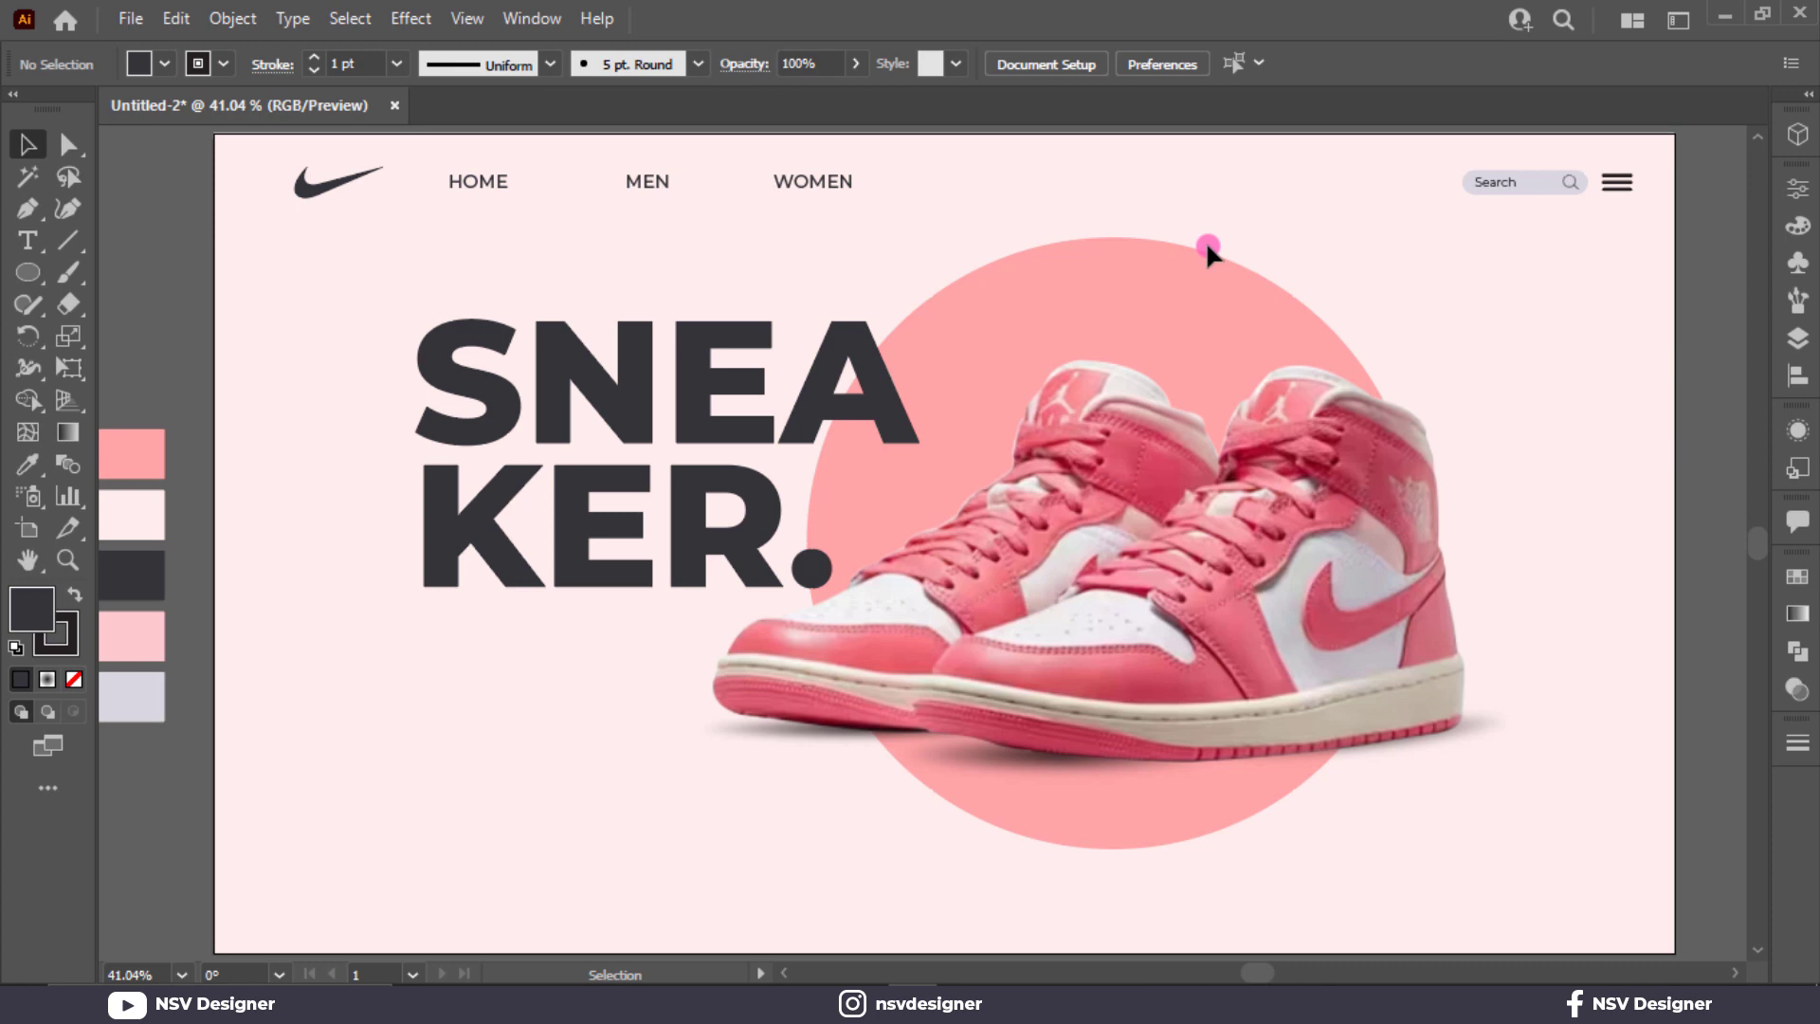
# Add the text 1 in the empty area to the right of the sneakers
pyautogui.click(30, 277)
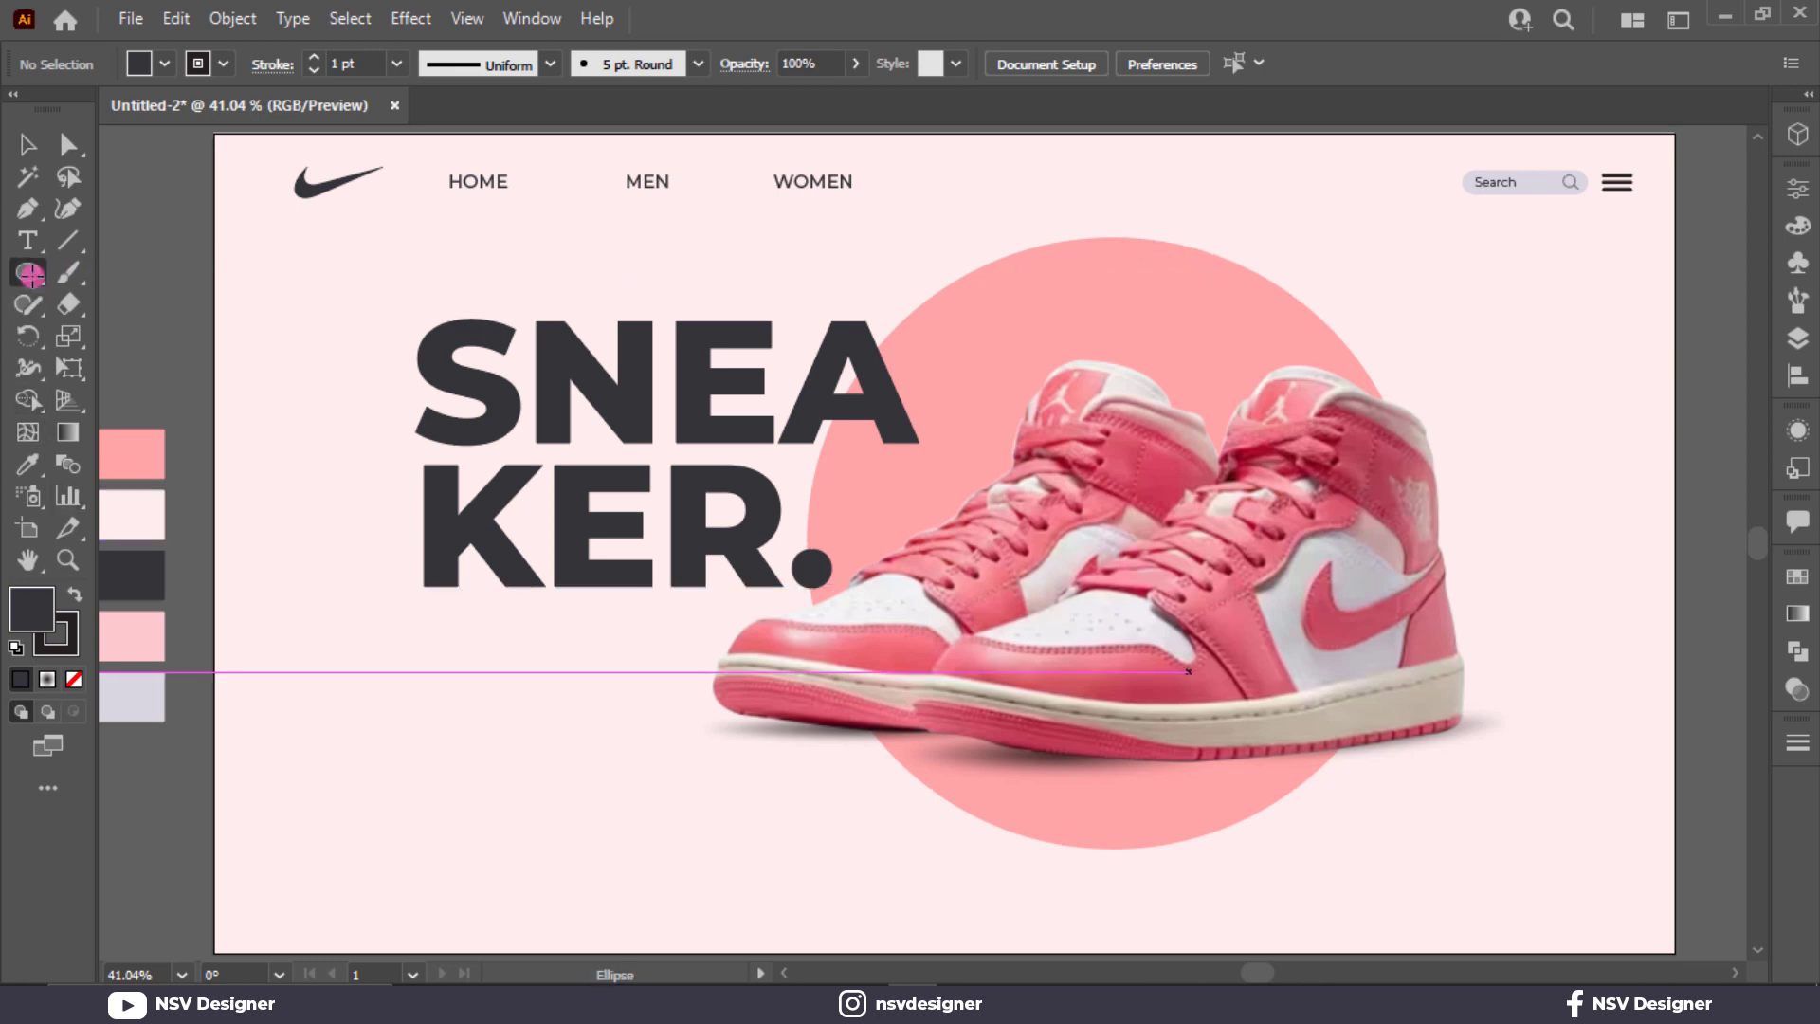
pyautogui.click(29, 246)
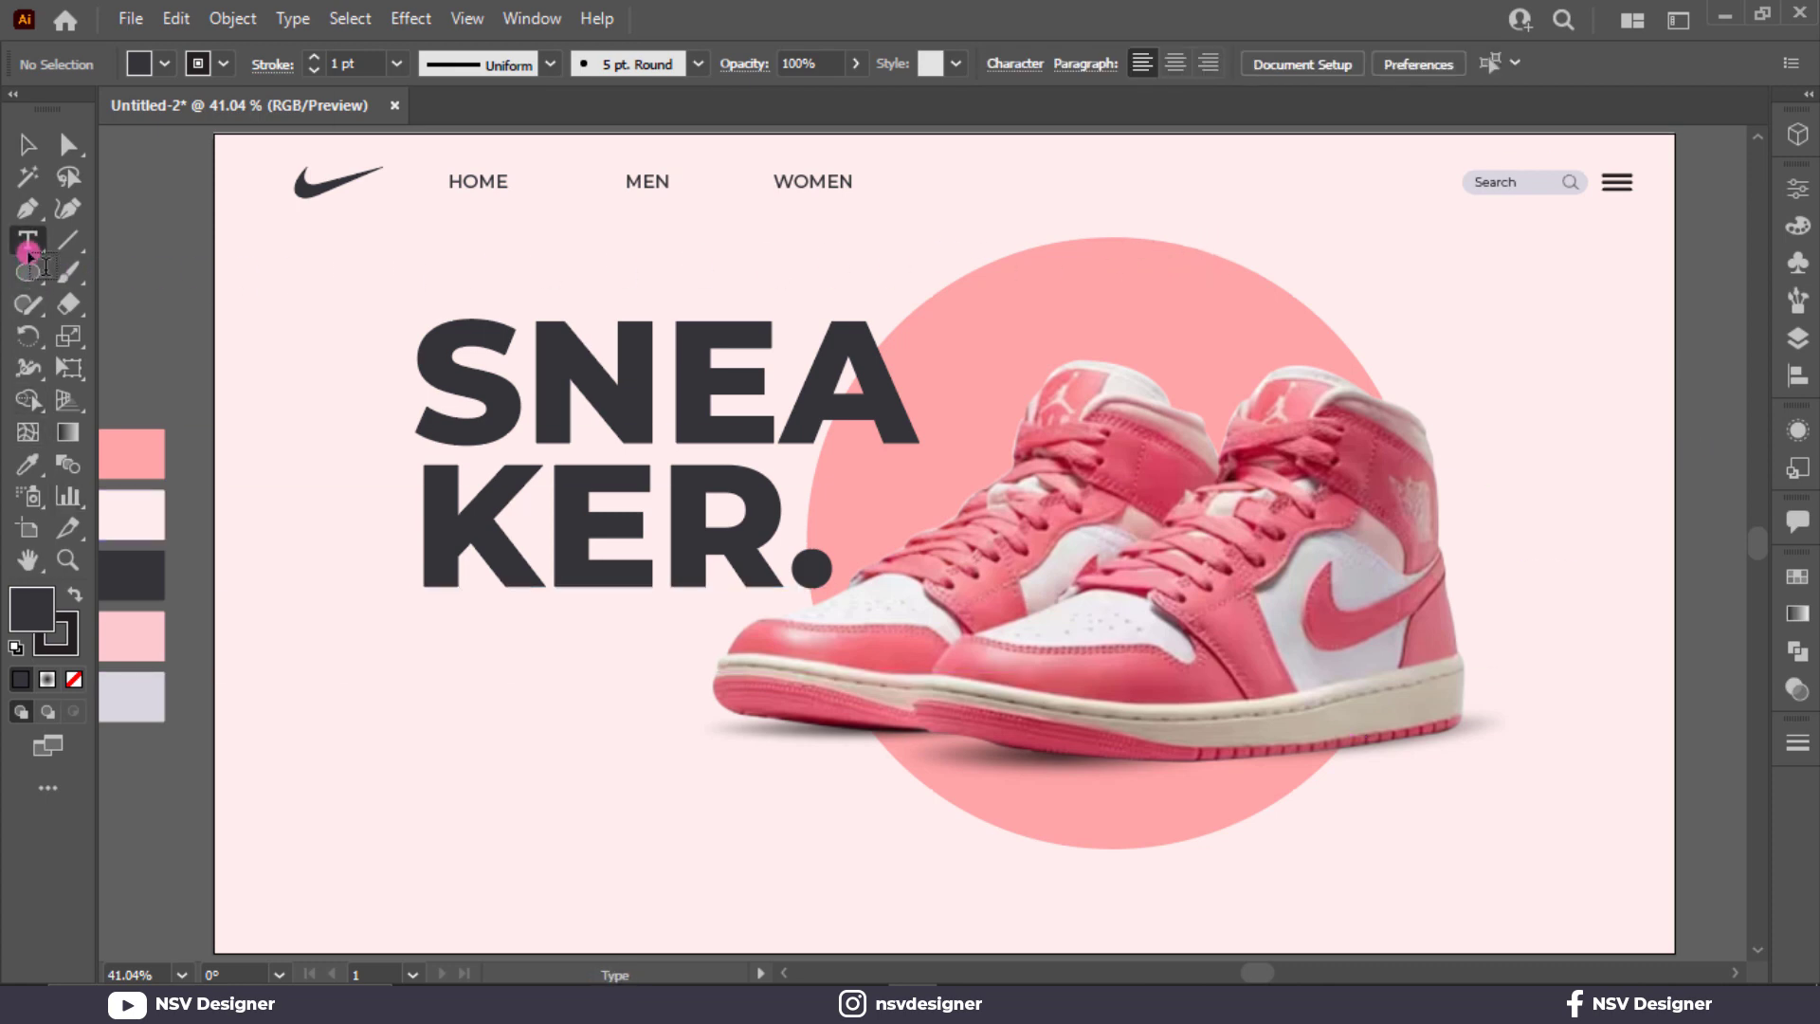
pyautogui.click(1567, 314)
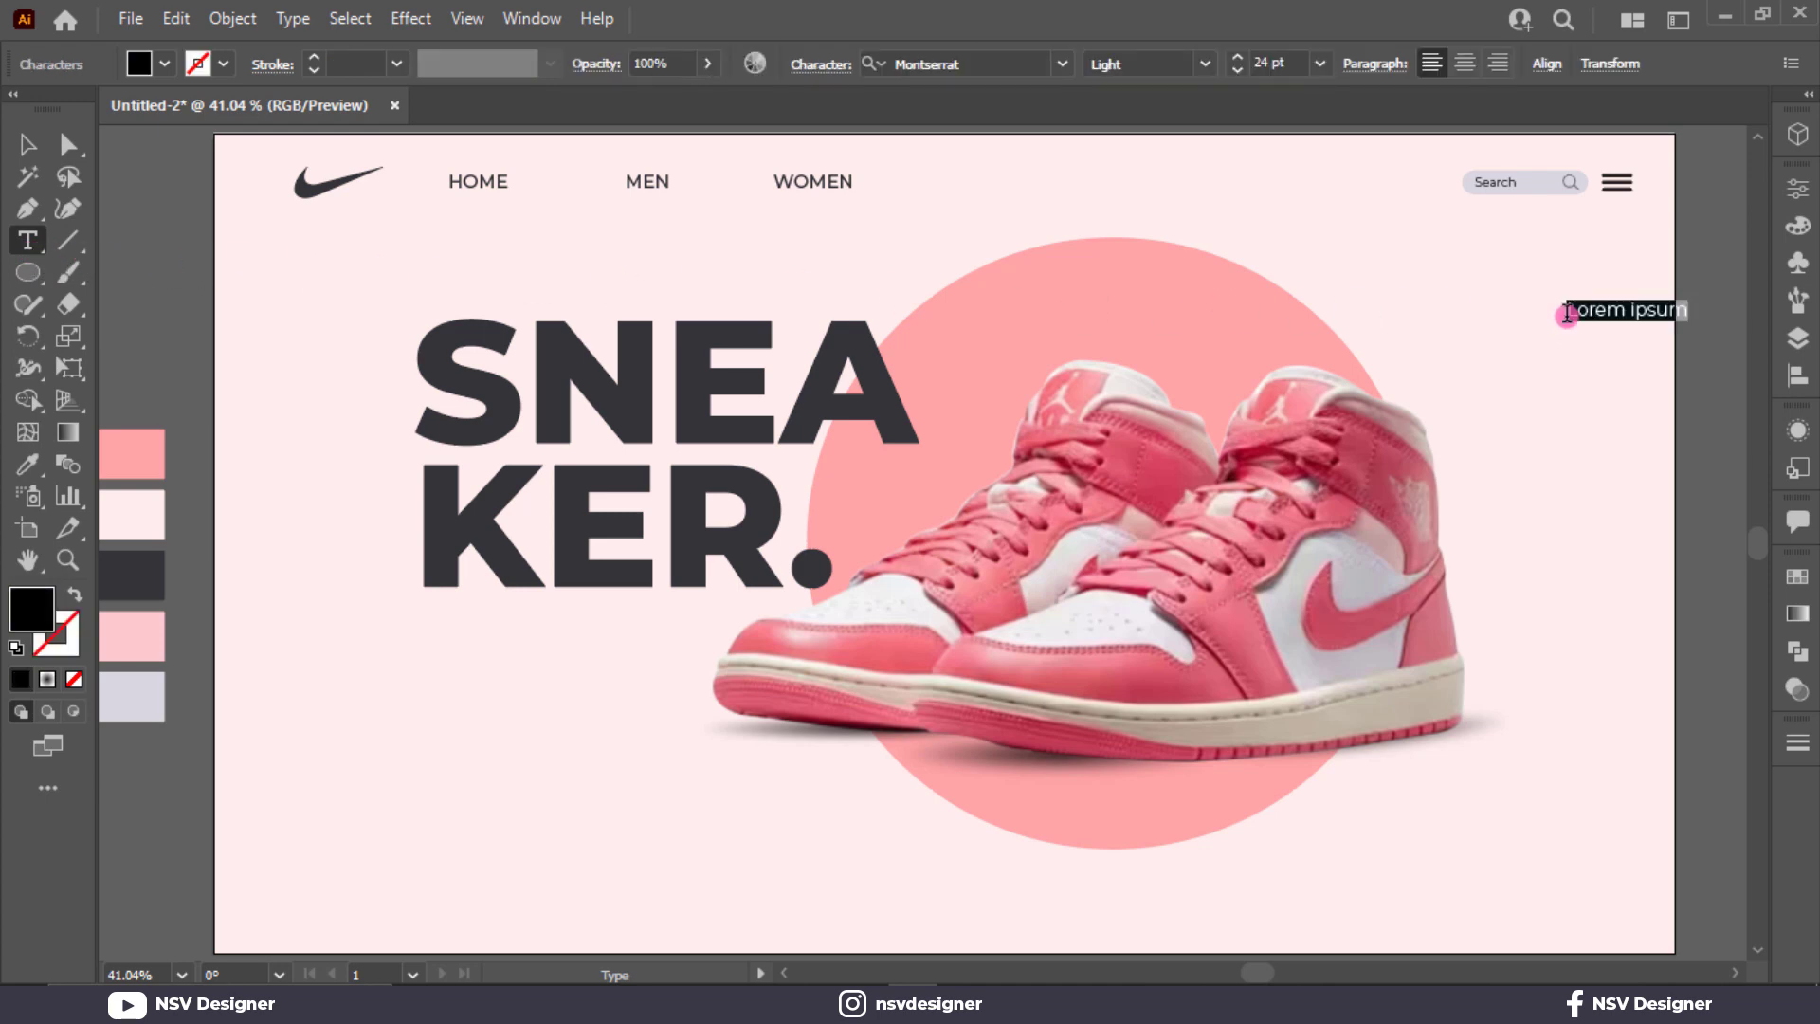
pyautogui.press('BackSpace')
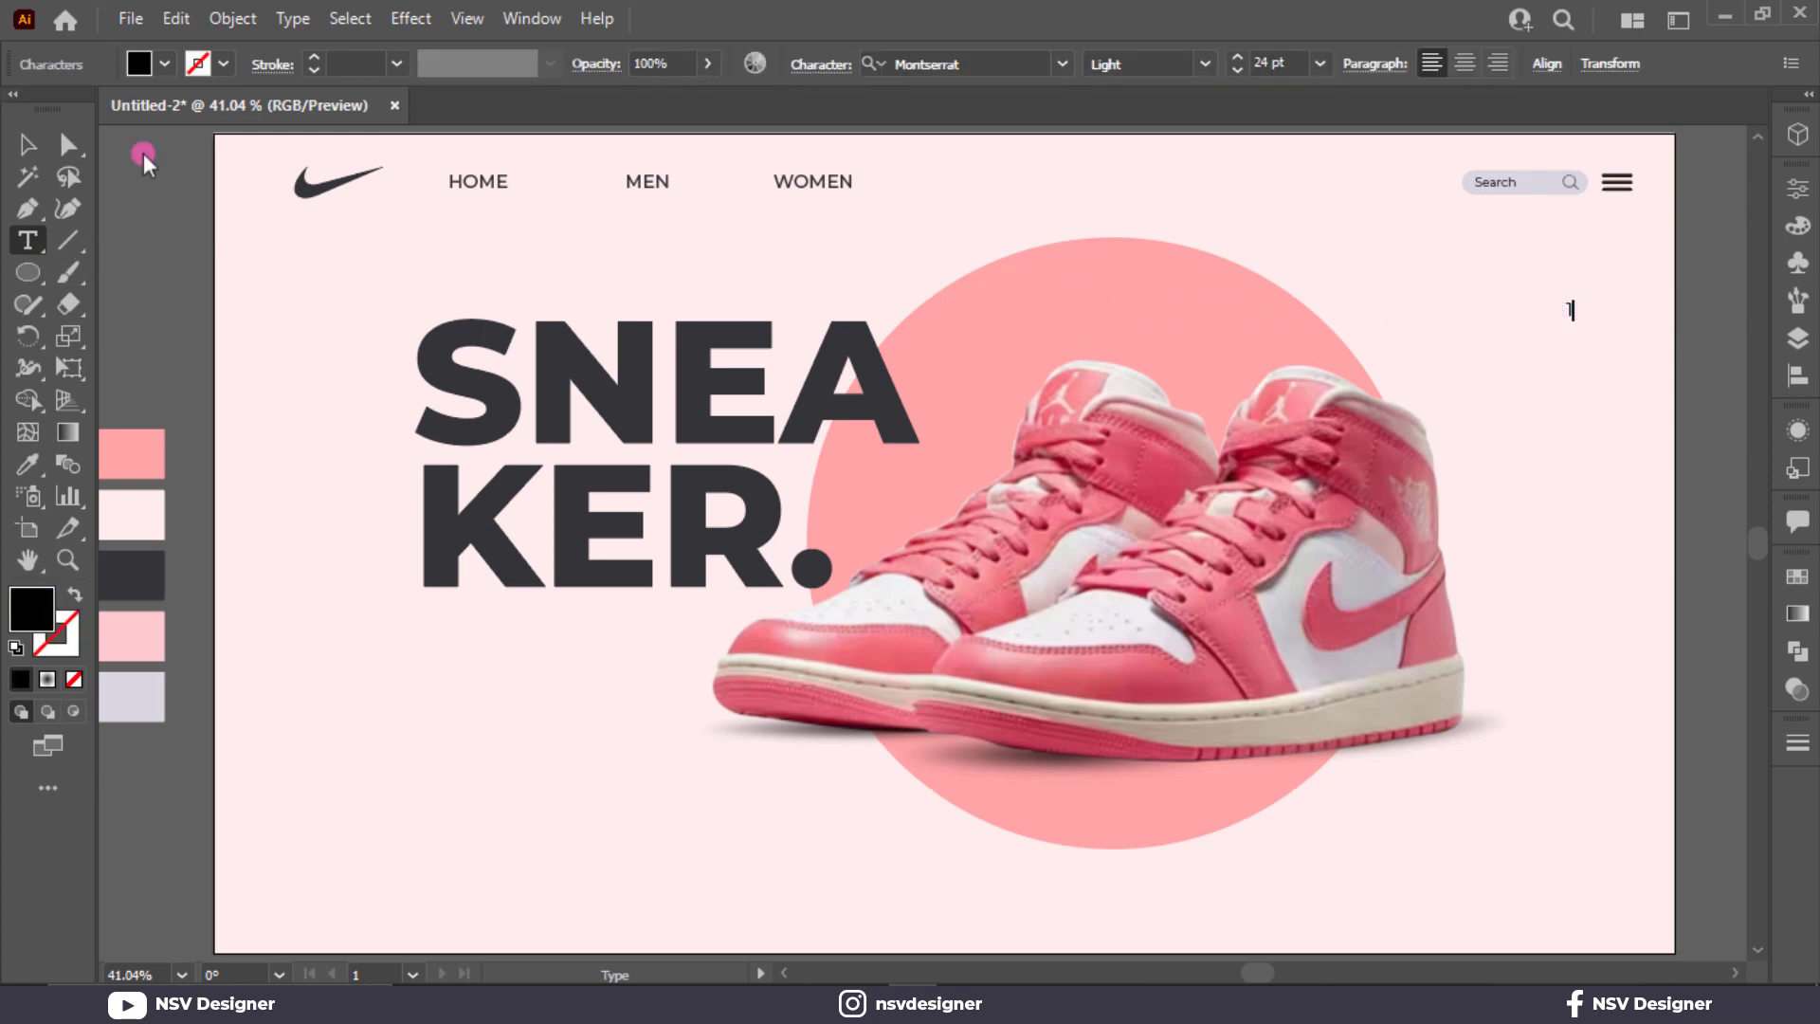
pyautogui.press('Escape')
# Enlarge the number 1 to about 75 pt and set its Montserrat weight to Medium
pyautogui.click(1402, 327)
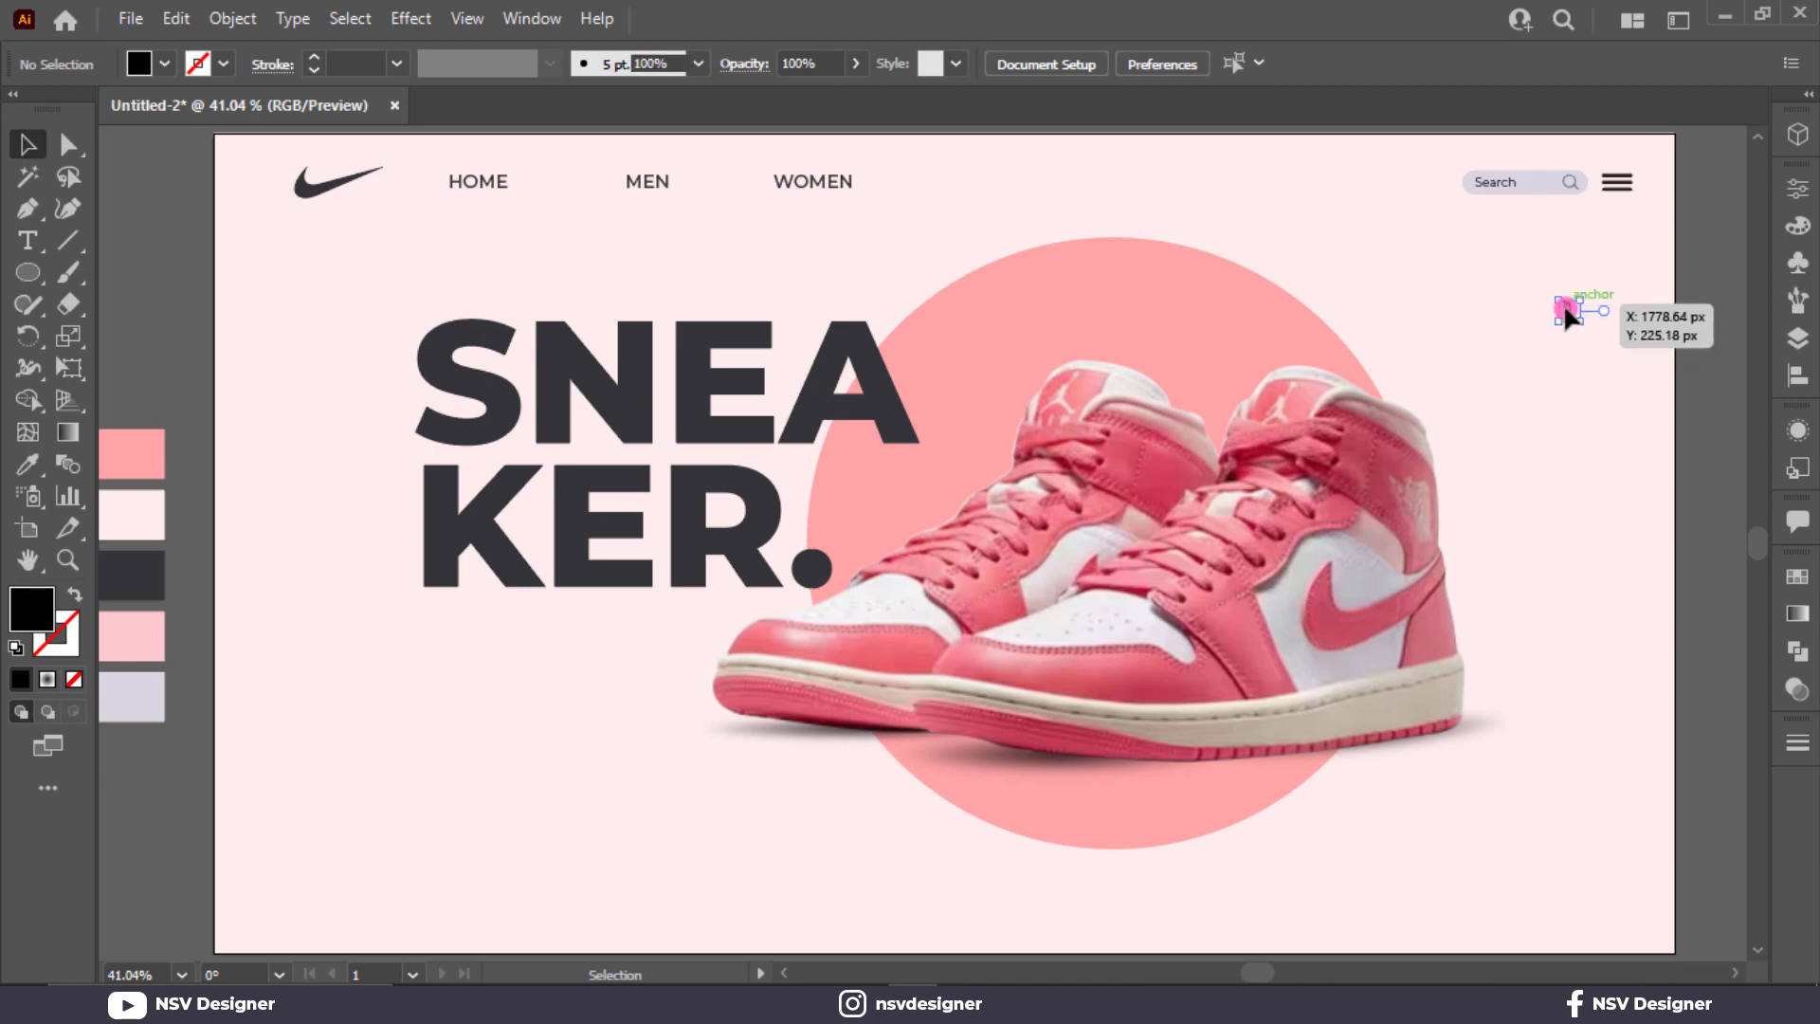
pyautogui.click(1566, 312)
pyautogui.click(1212, 67)
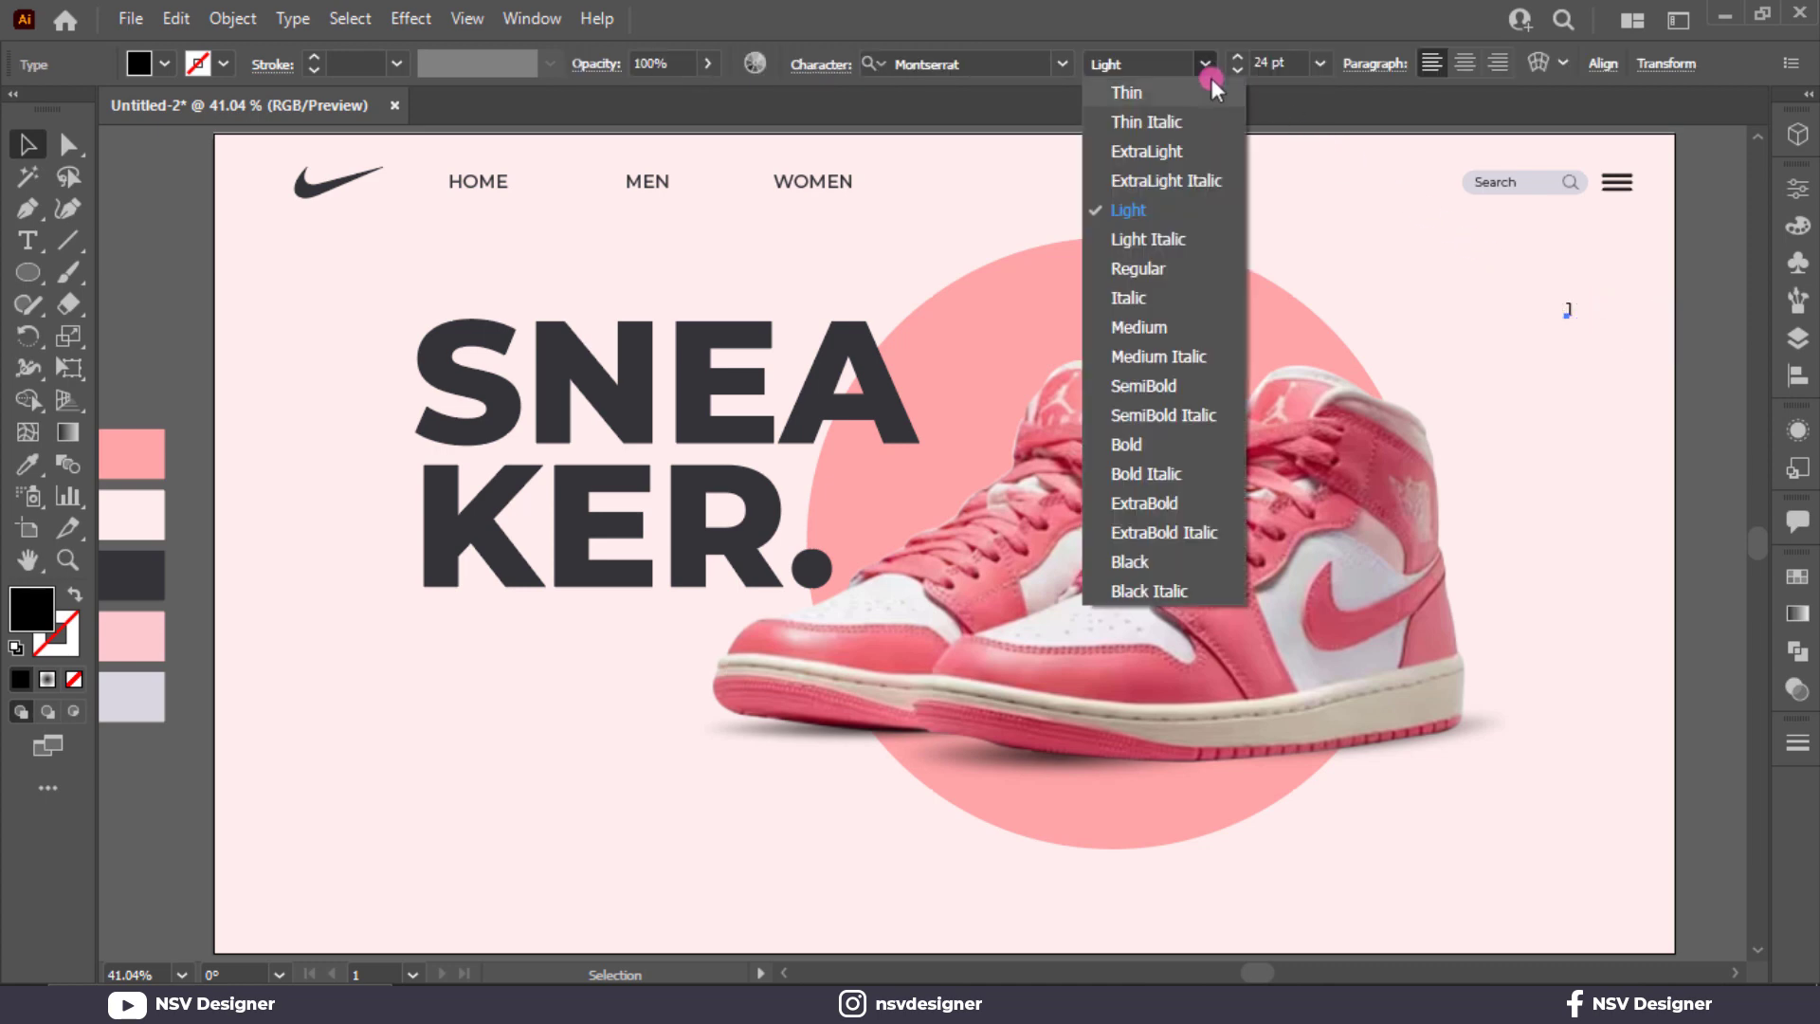
pyautogui.click(1187, 383)
pyautogui.moveTo(1582, 324); pyautogui.dragTo(1595, 353)
pyautogui.click(1645, 343)
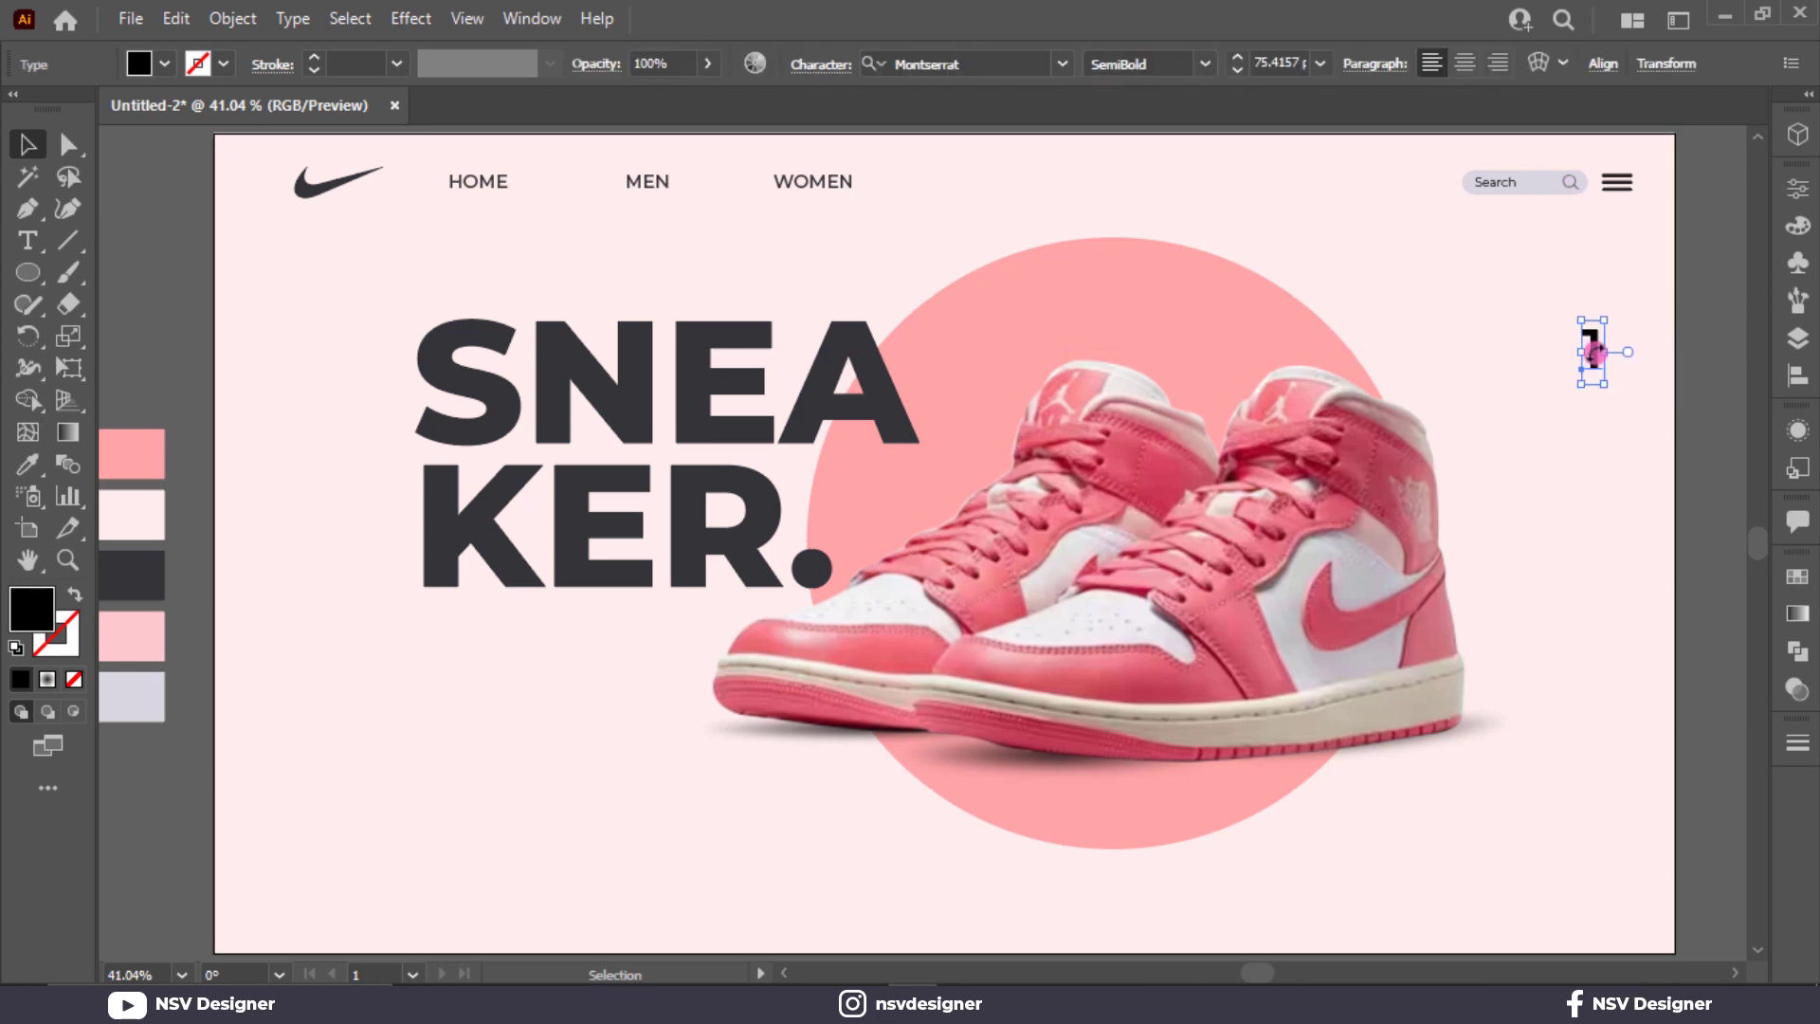
pyautogui.click(1193, 66)
pyautogui.click(1199, 72)
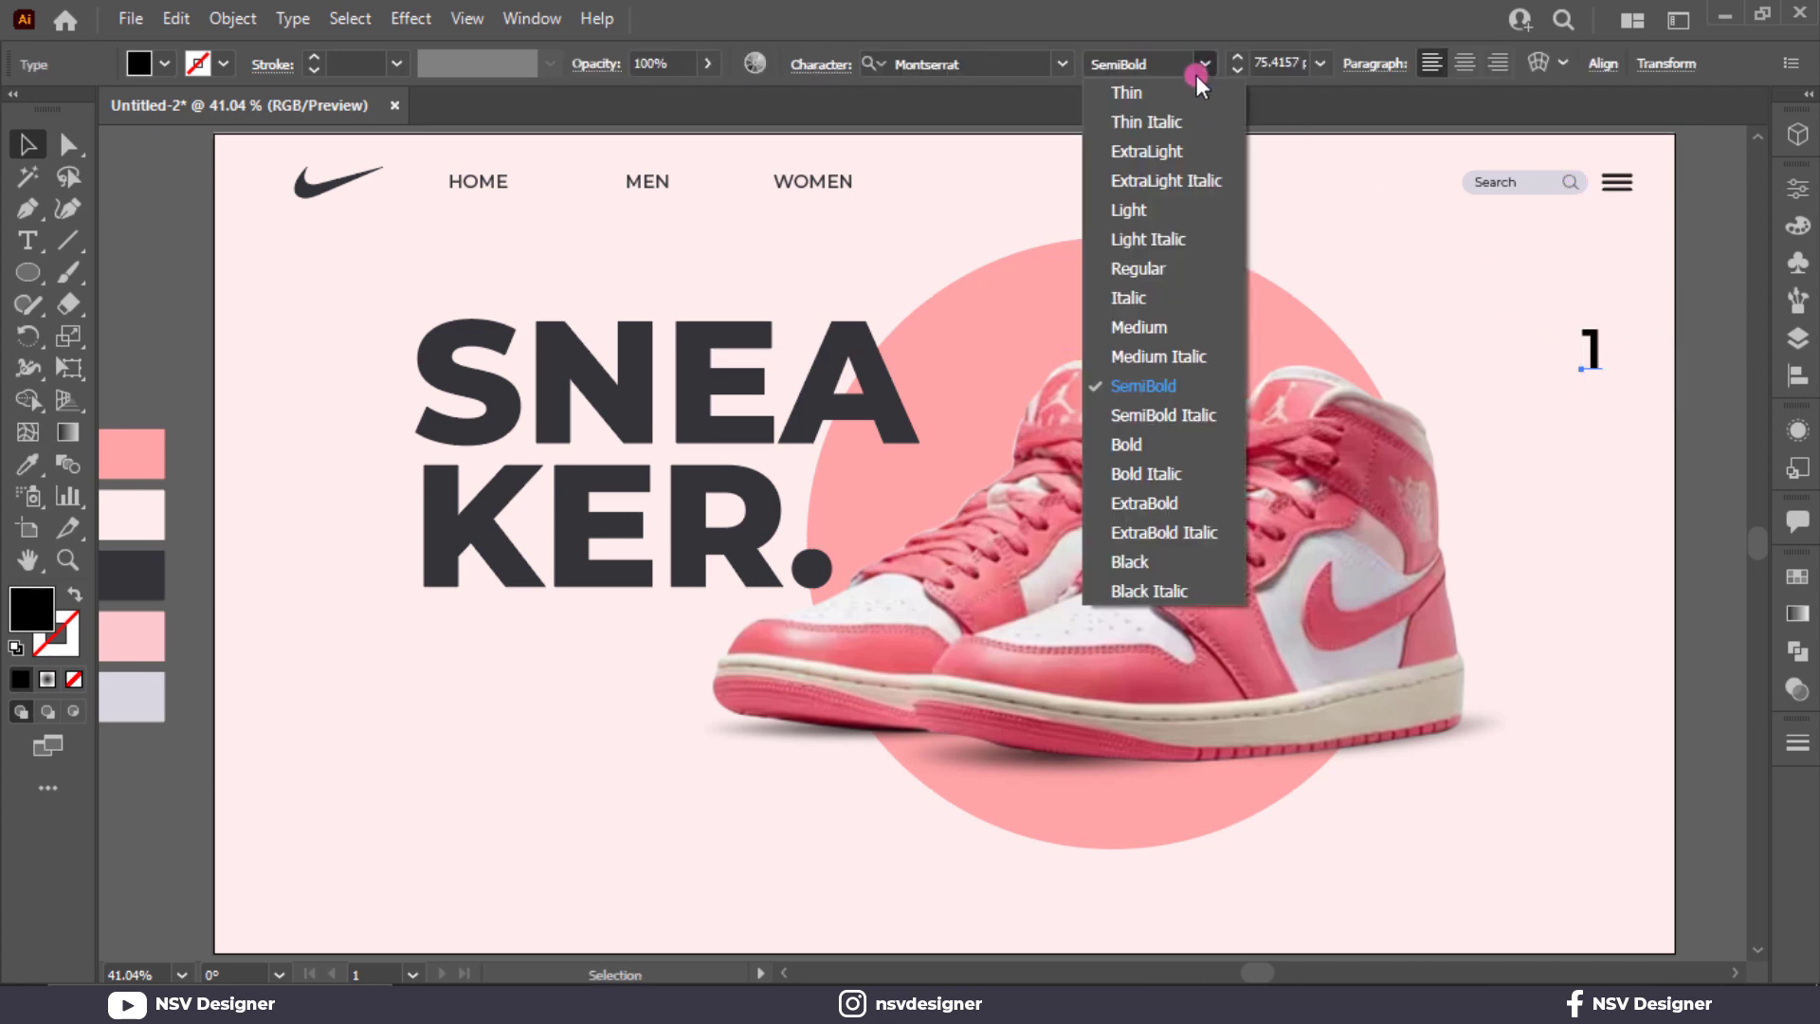
pyautogui.click(1195, 326)
pyautogui.click(1698, 377)
# Duplicate the number 1 downward twice at equal spacing and change the copies to 2 and 3
pyautogui.moveTo(1604, 394); pyautogui.dragTo(1611, 451)
pyautogui.hotkey('ctrl', 'd')
pyautogui.doubleClick(1594, 358)
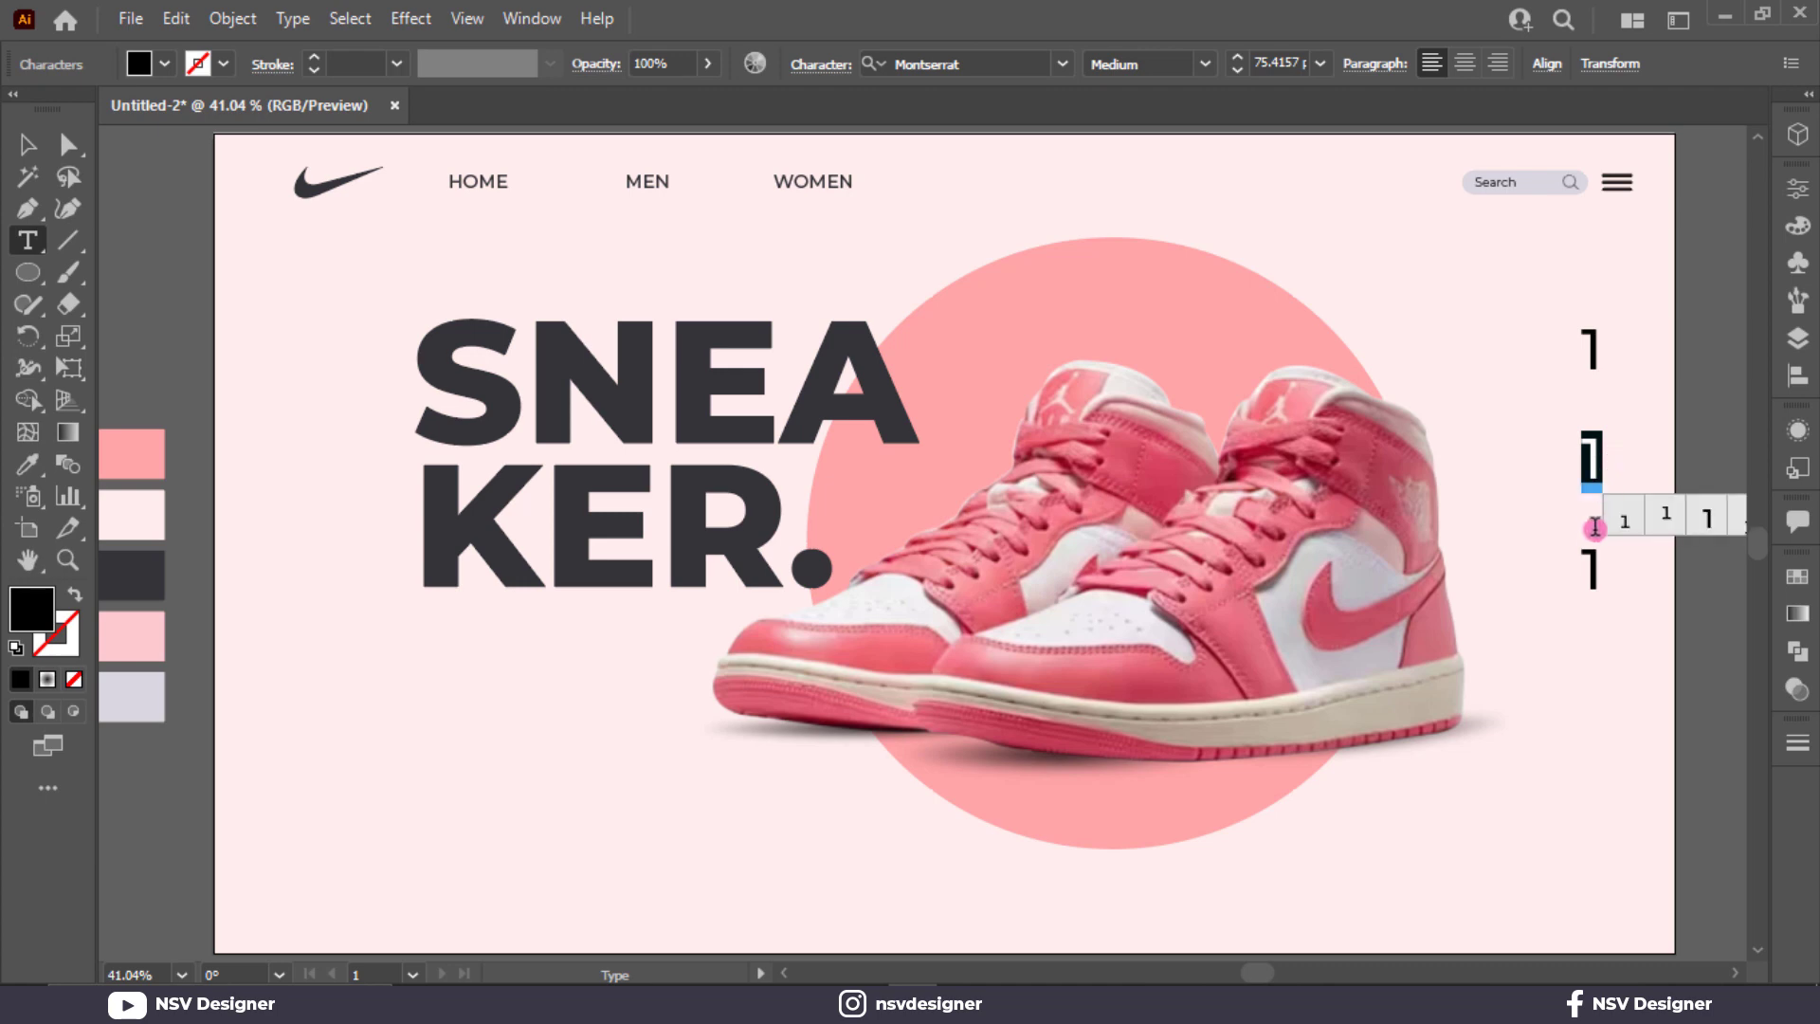
pyautogui.write('25')
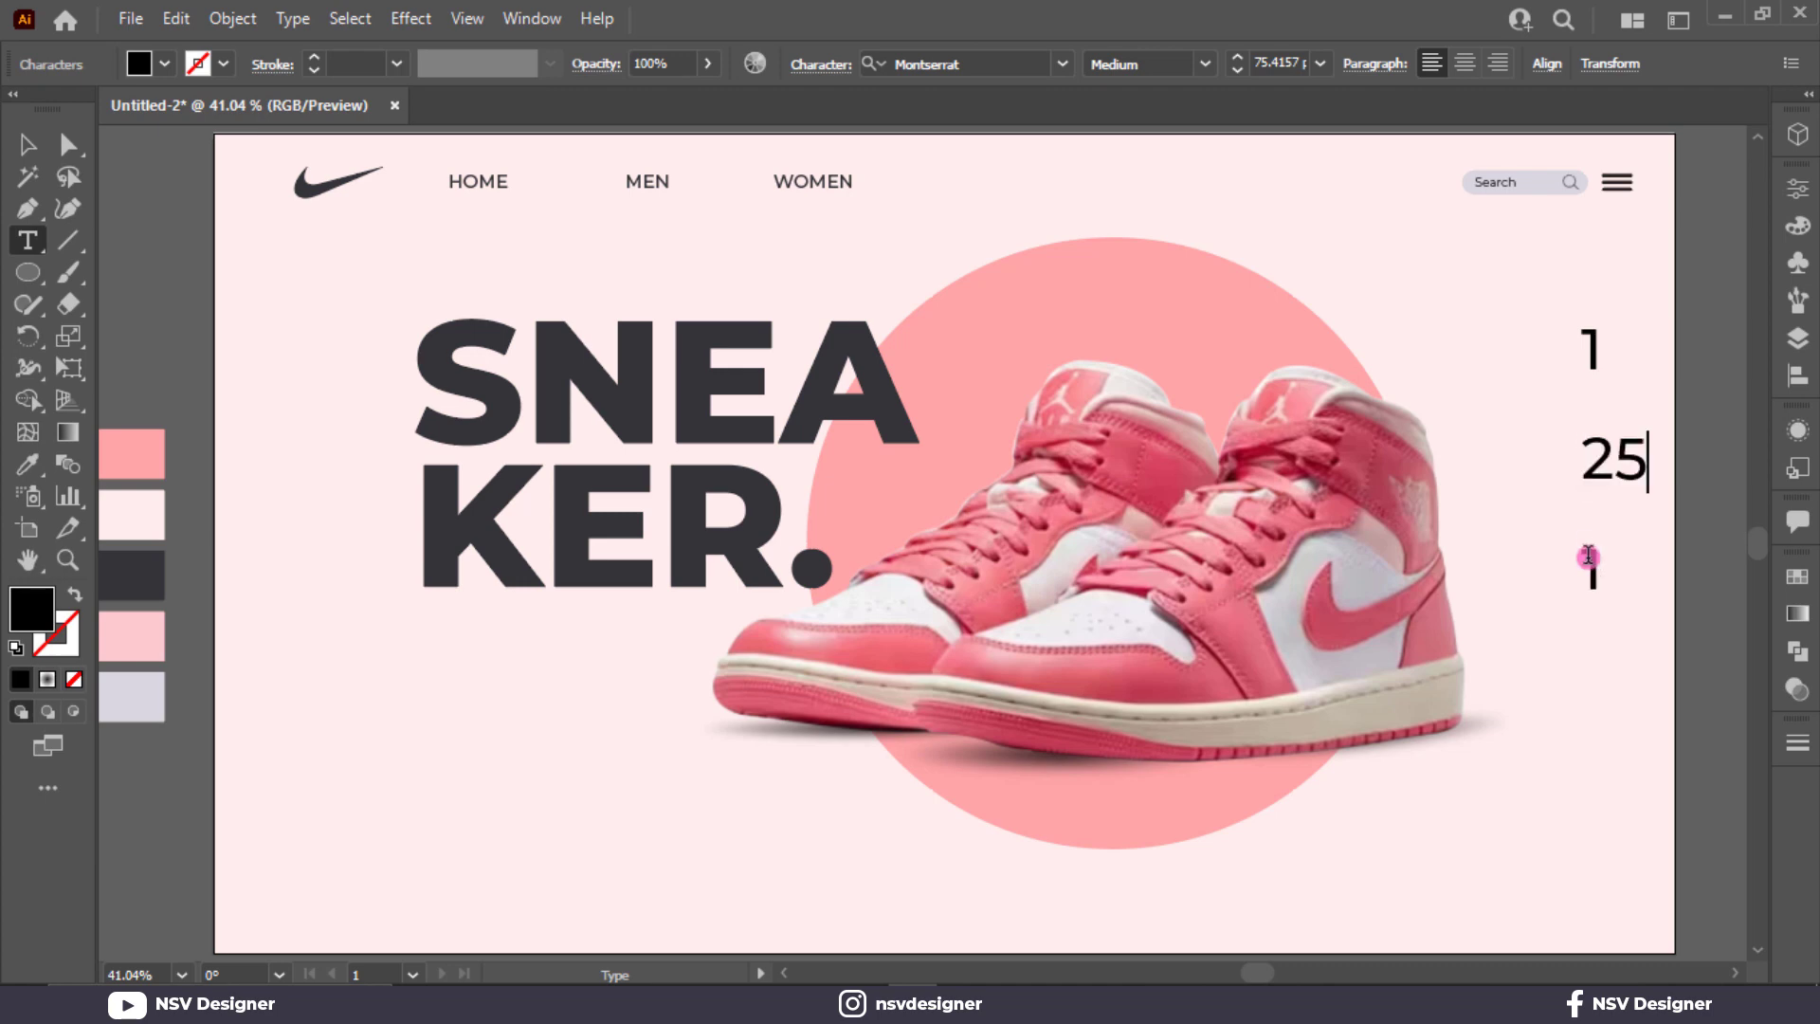
pyautogui.doubleClick(1593, 561)
pyautogui.write('3')
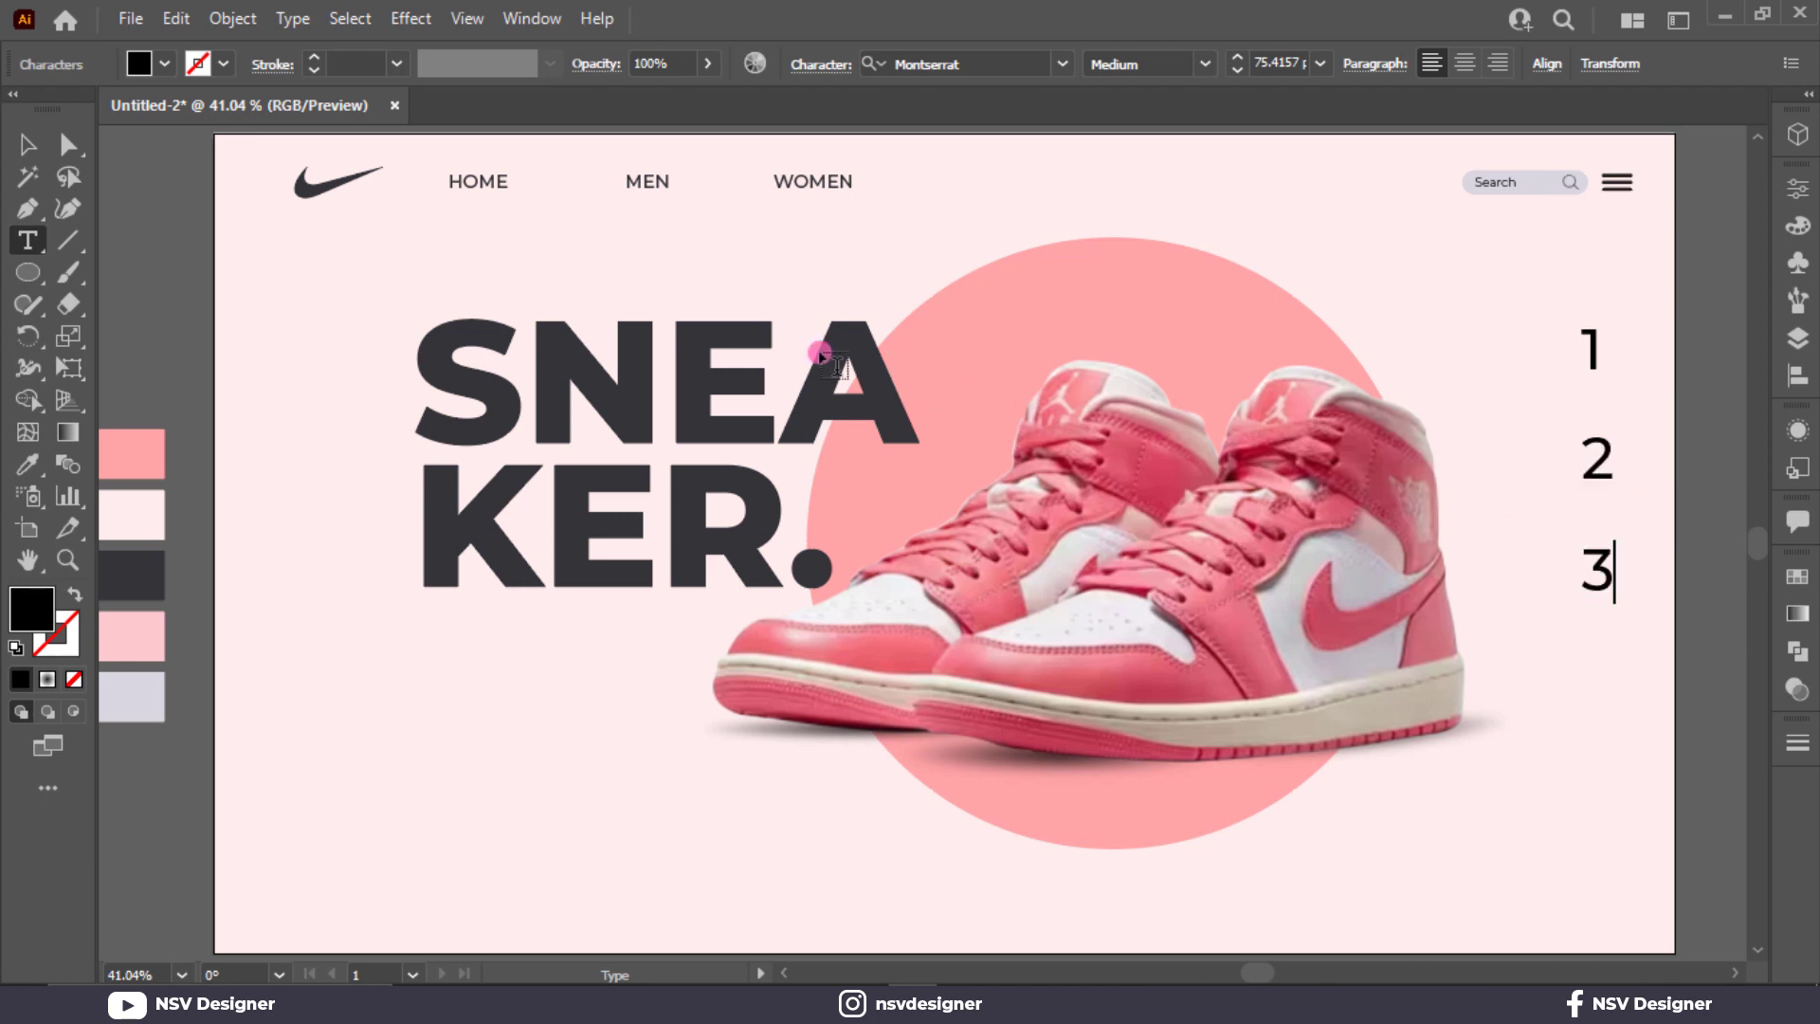
# Reduce the numbers 1, 2 and 3 to 52 pt and move them down beside the sneaker's heel
pyautogui.click(28, 147)
pyautogui.click(1505, 322)
pyautogui.moveTo(1645, 619); pyautogui.dragTo(1646, 619)
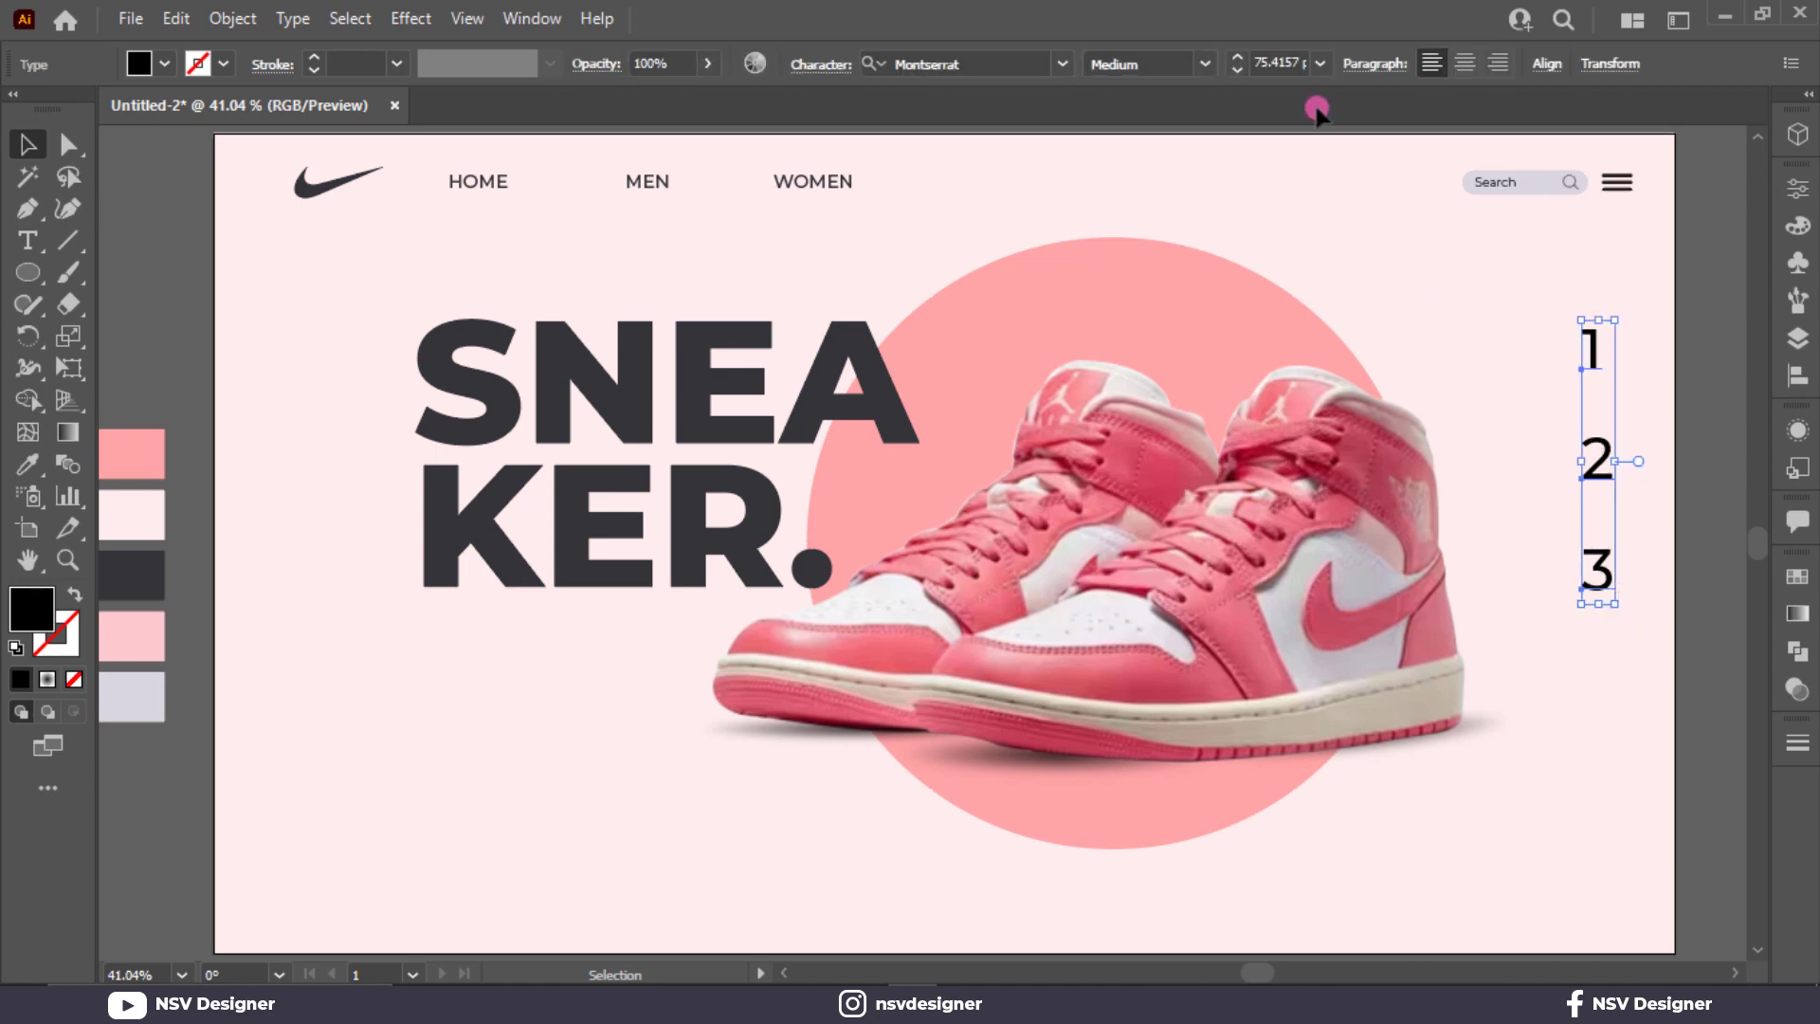
pyautogui.scroll(-20, 1289, 65)
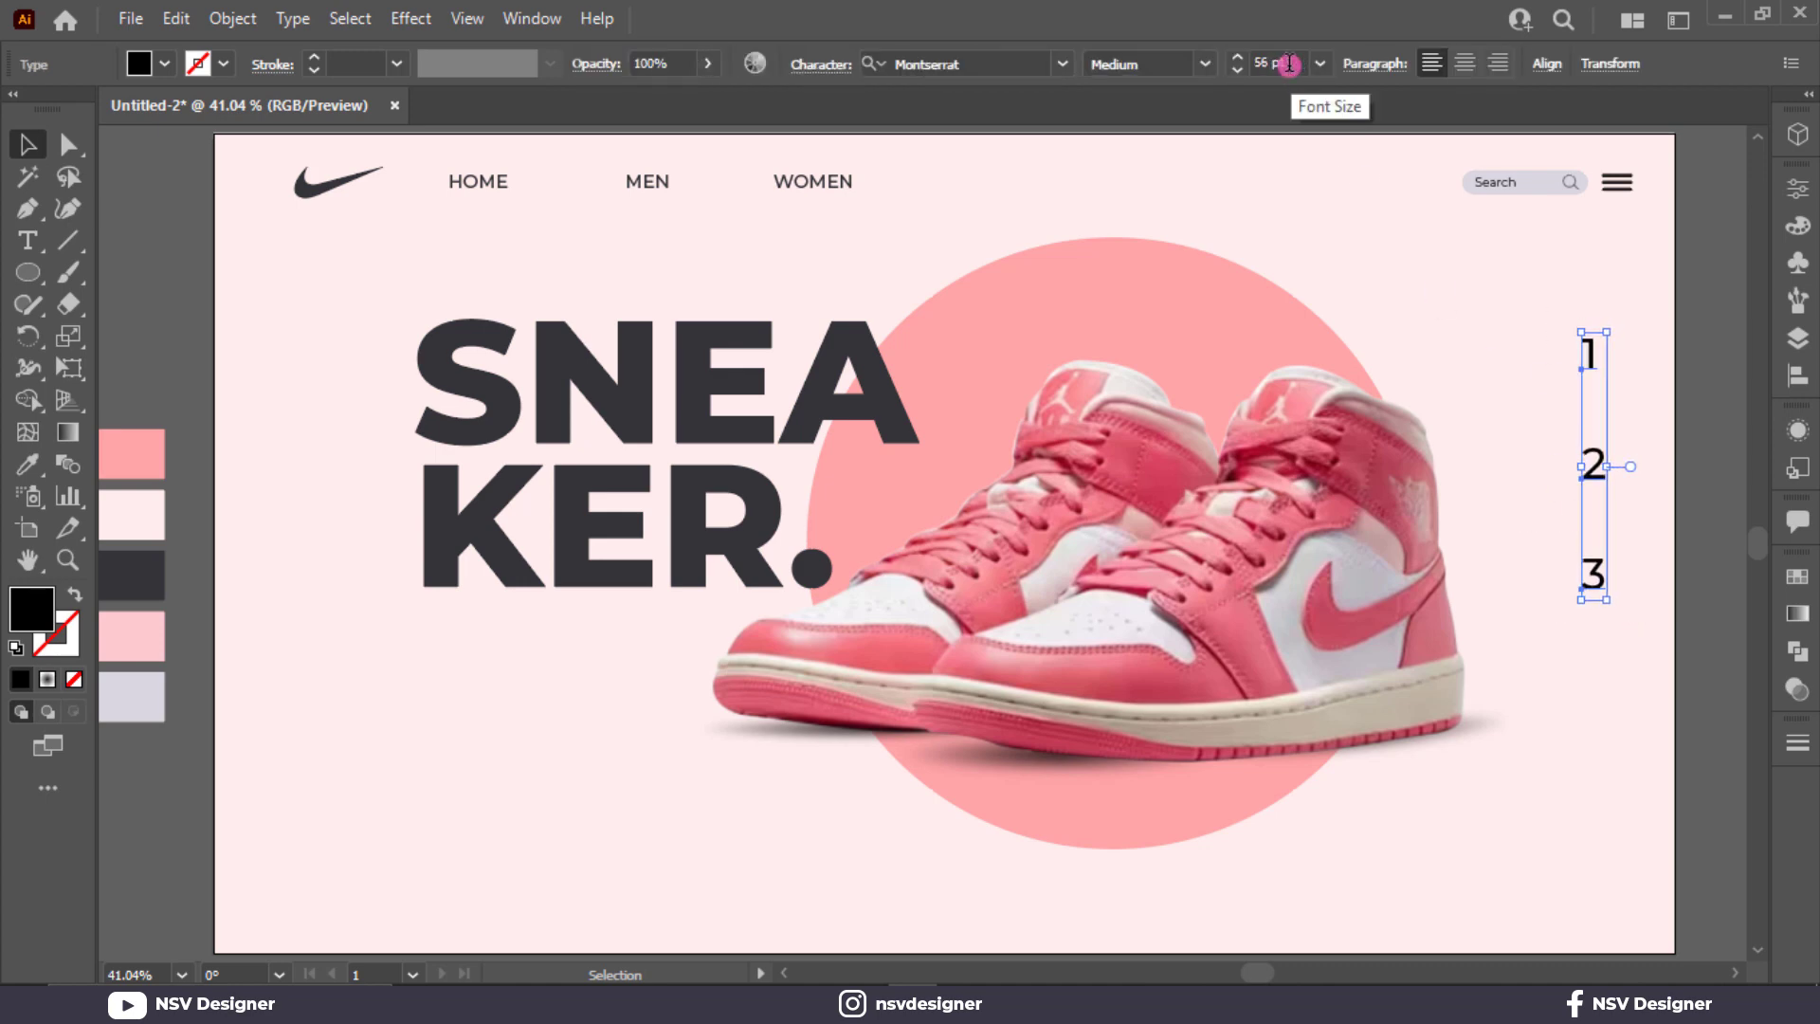
pyautogui.moveTo(1594, 577); pyautogui.dragTo(1554, 680)
# Recolour the three numbers by sampling the charcoal 343338 swatch from the palette
pyautogui.press('i')
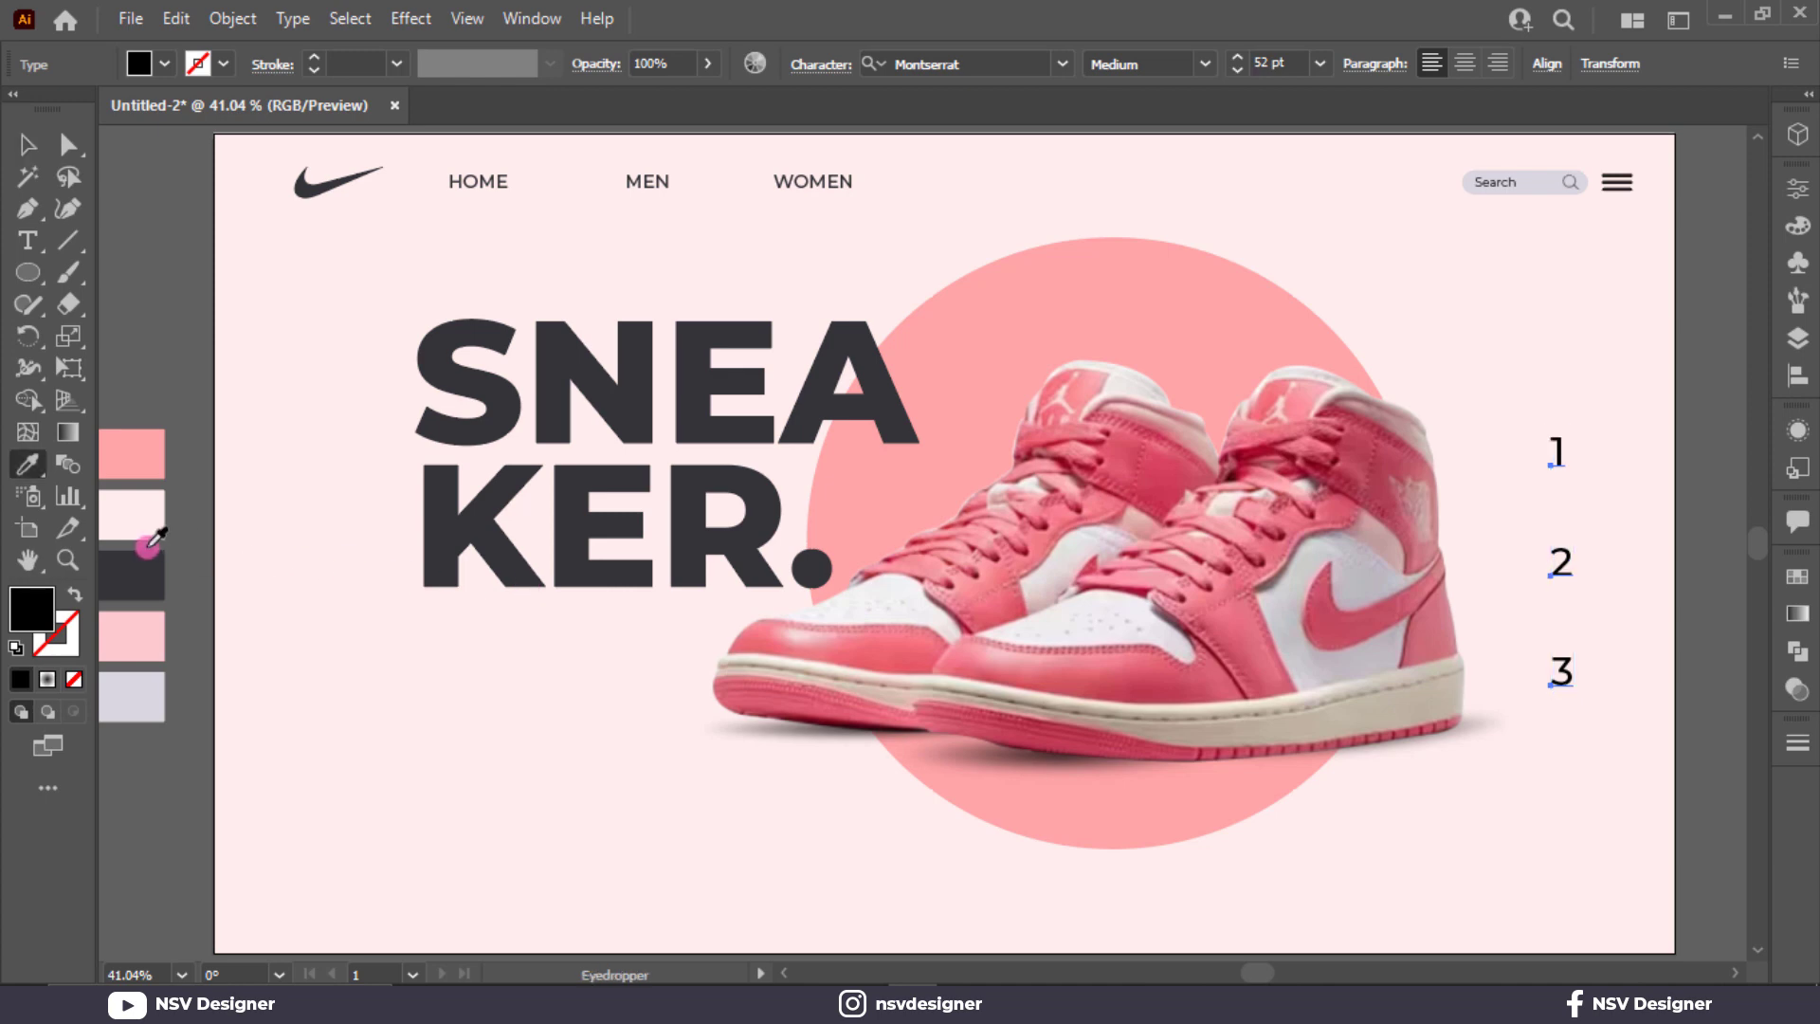
pyautogui.click(142, 573)
pyautogui.click(26, 144)
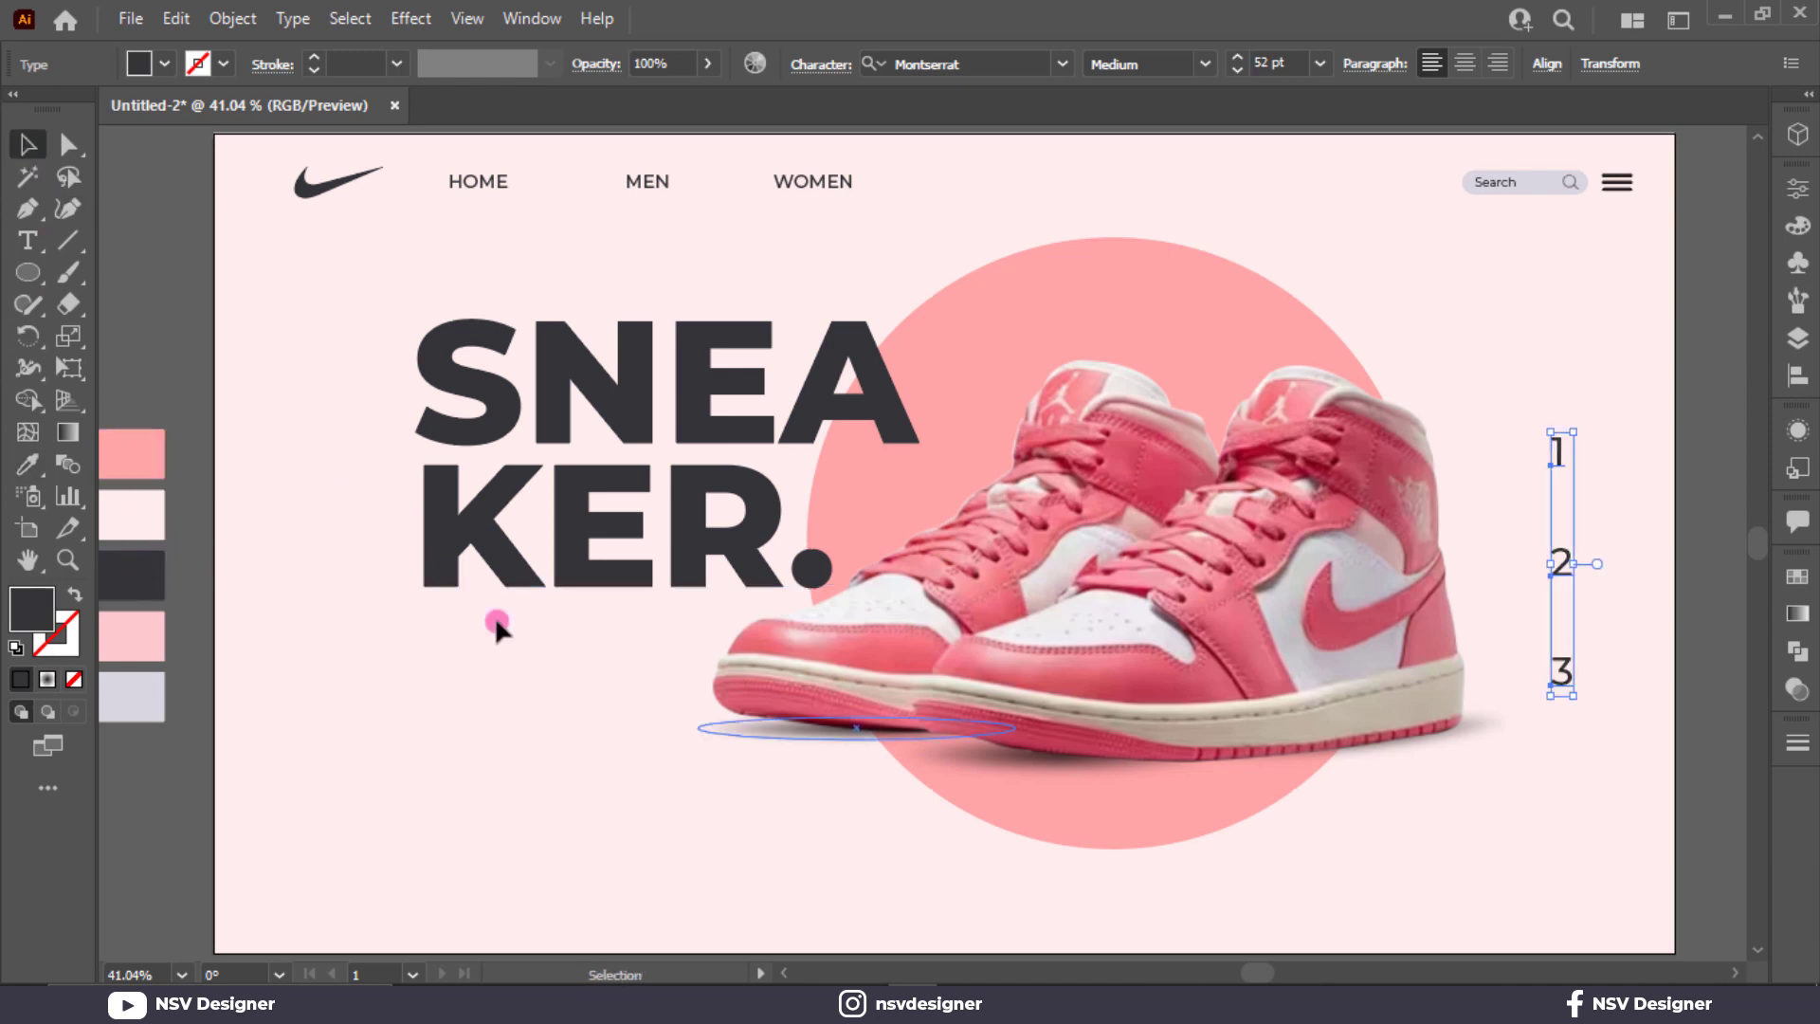
pyautogui.click(572, 698)
# Draw a circle around the number 1 with no fill and a 2 pt charcoal outline
pyautogui.click(28, 274)
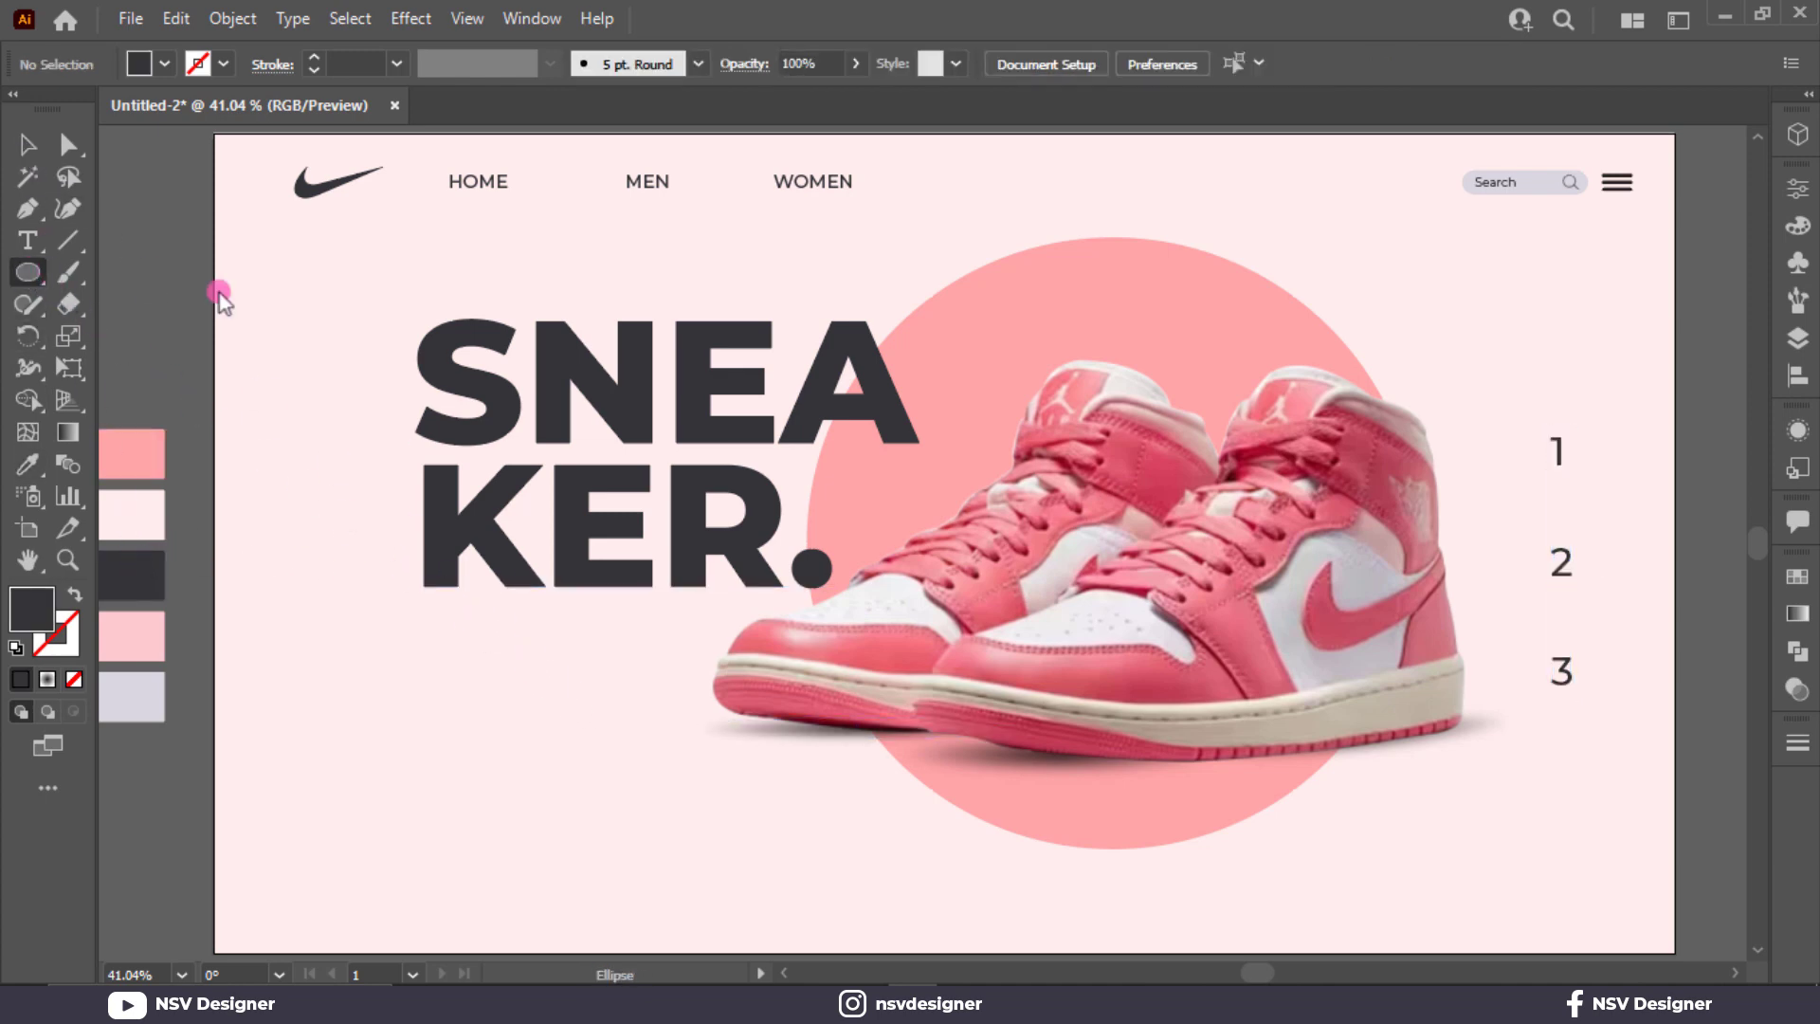
pyautogui.moveTo(1559, 453); pyautogui.dragTo(1580, 484)
pyautogui.hotkey('shift', 'x')
pyautogui.click(26, 144)
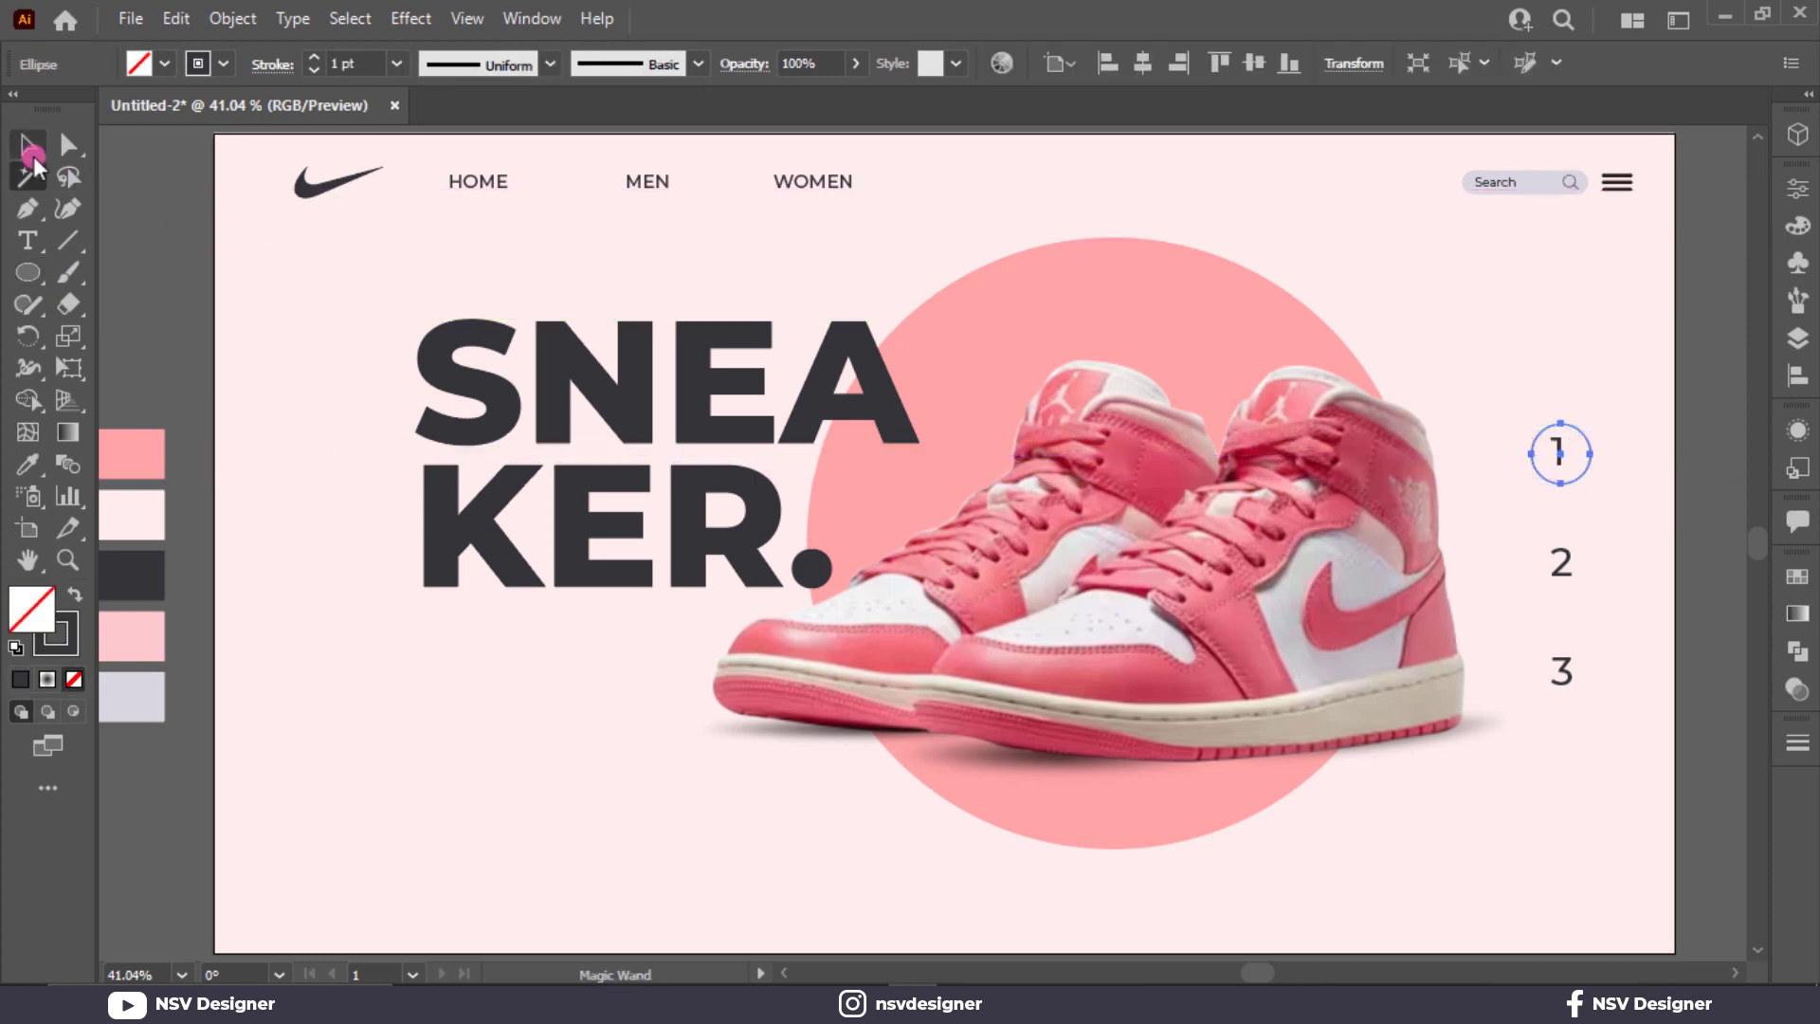
pyautogui.click(1700, 417)
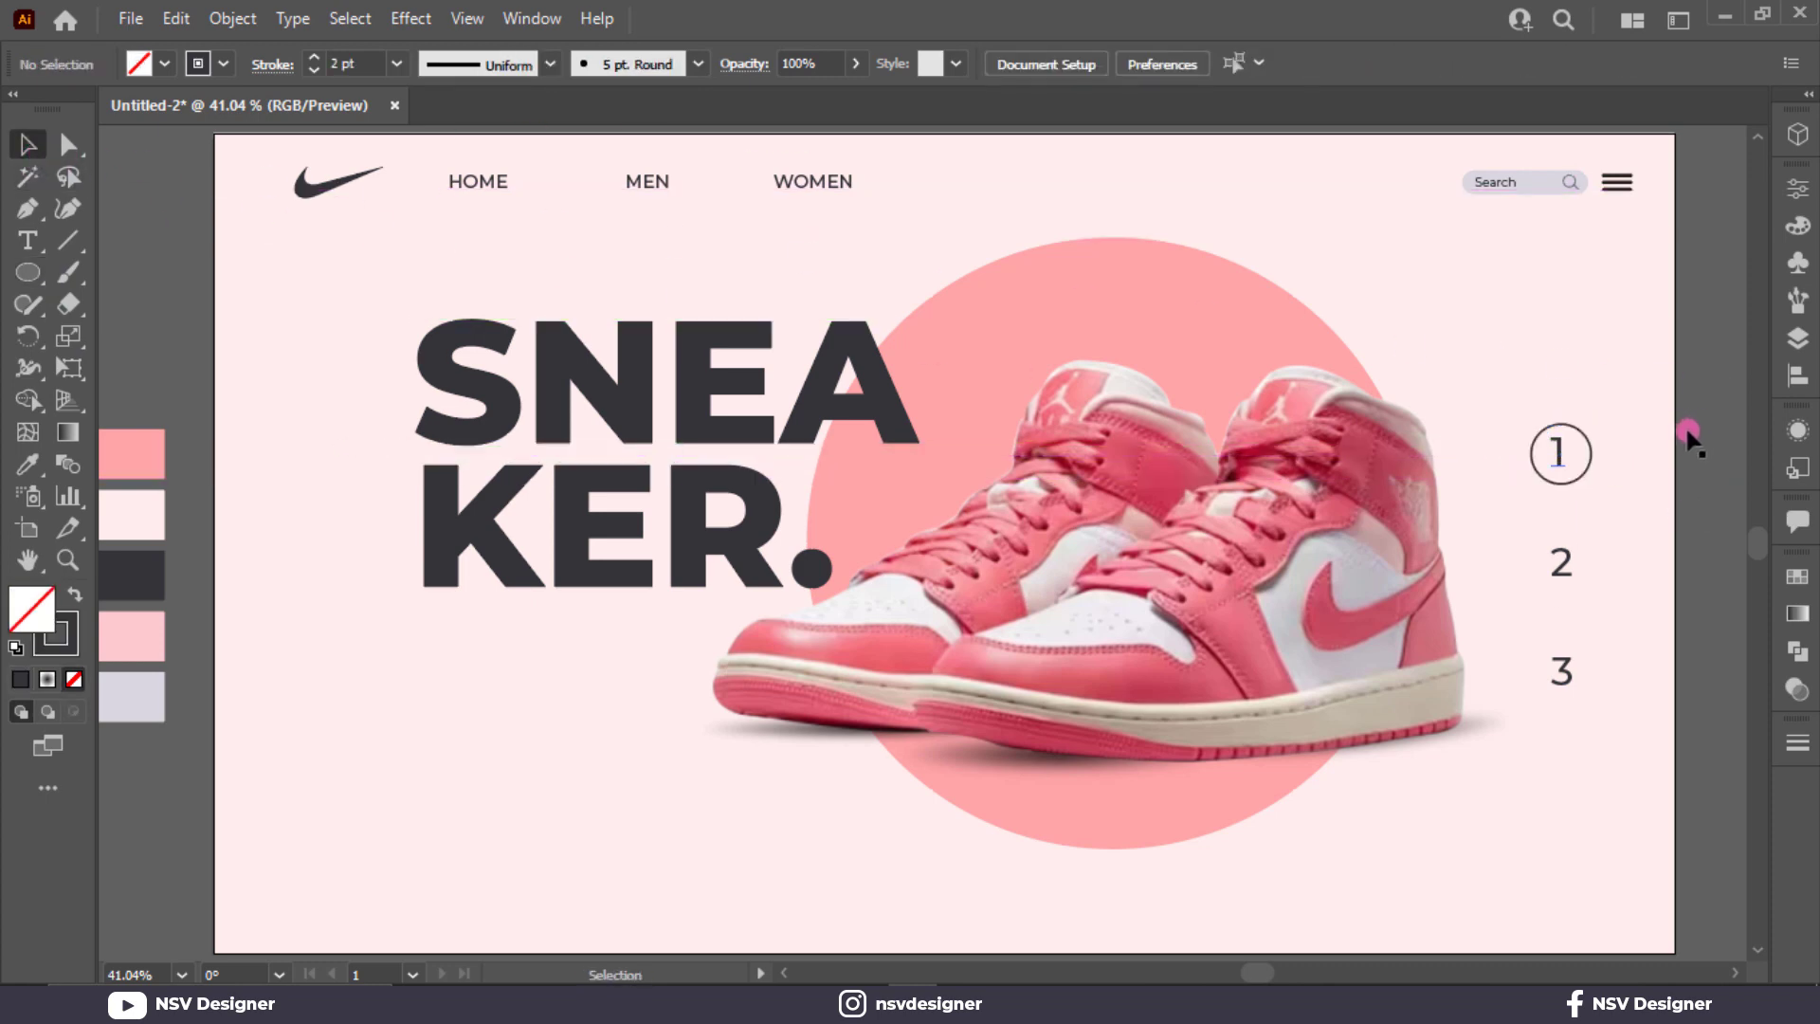
# Nudge the outlined circle so that it is centred on the number 1
pyautogui.scroll(3, 1631, 464)
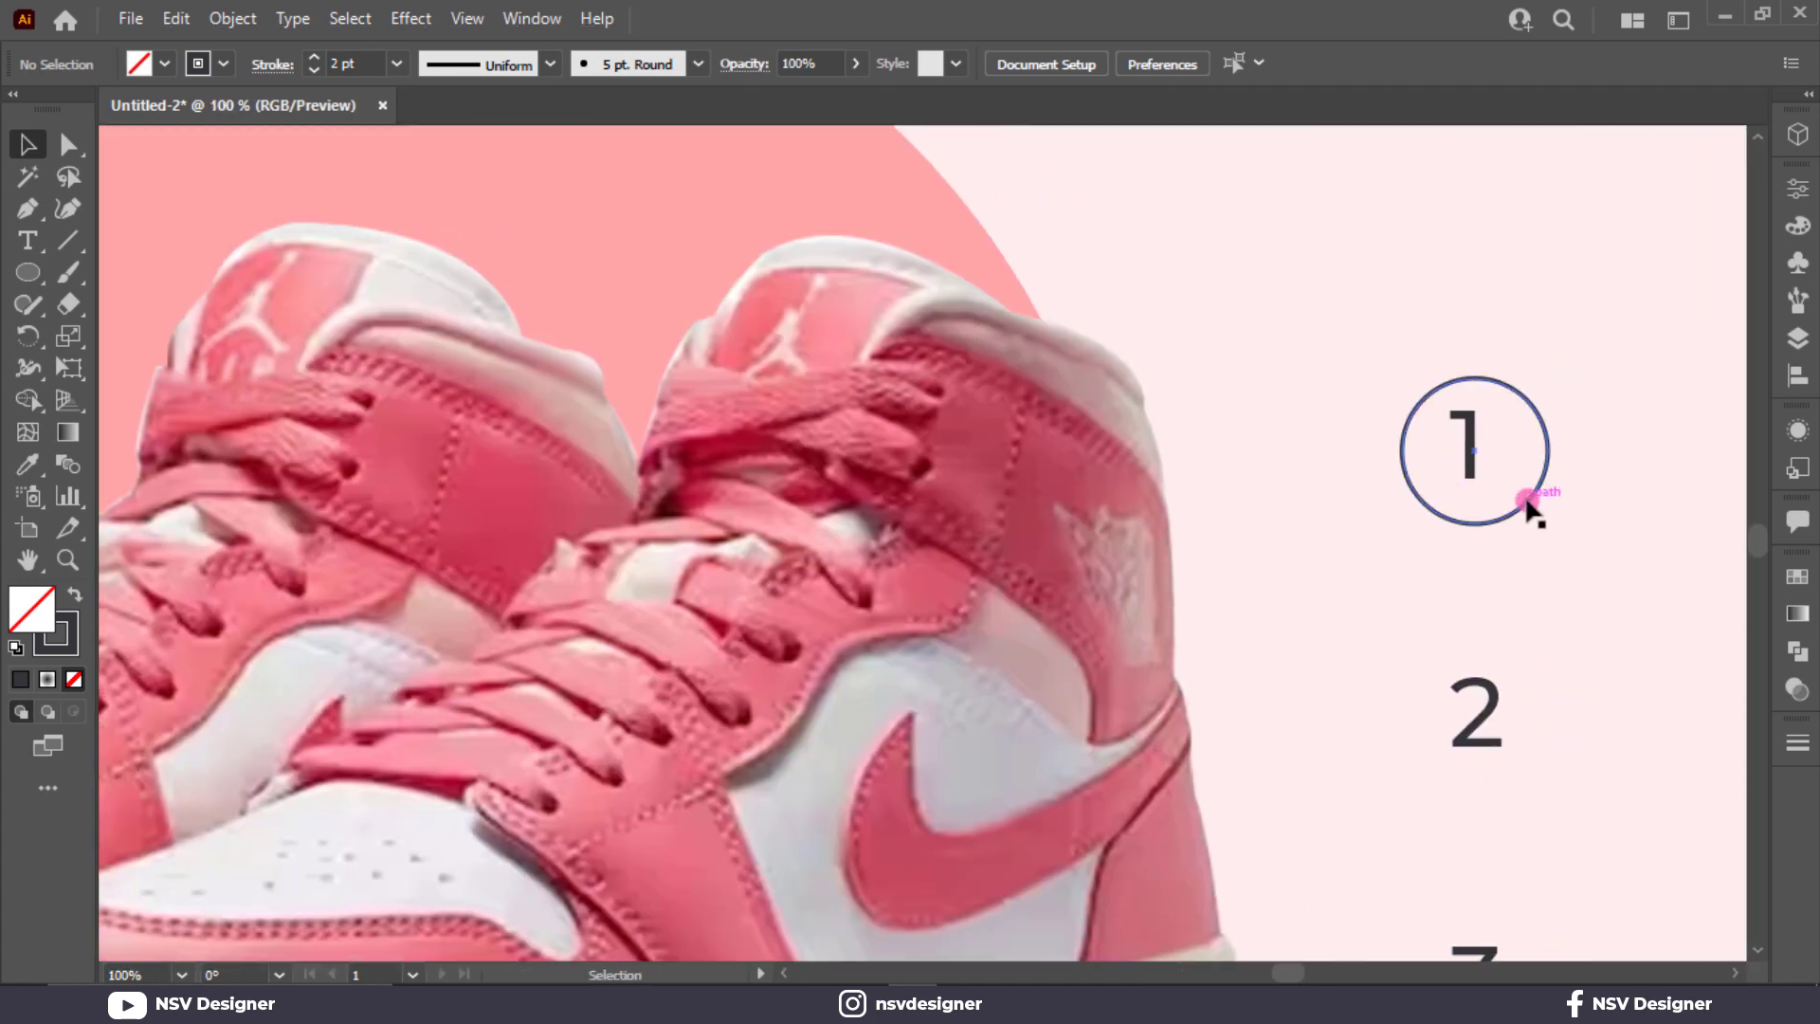
pyautogui.moveTo(1527, 502); pyautogui.dragTo(1520, 495)
pyautogui.click(1548, 541)
pyautogui.scroll(-3, 1564, 568)
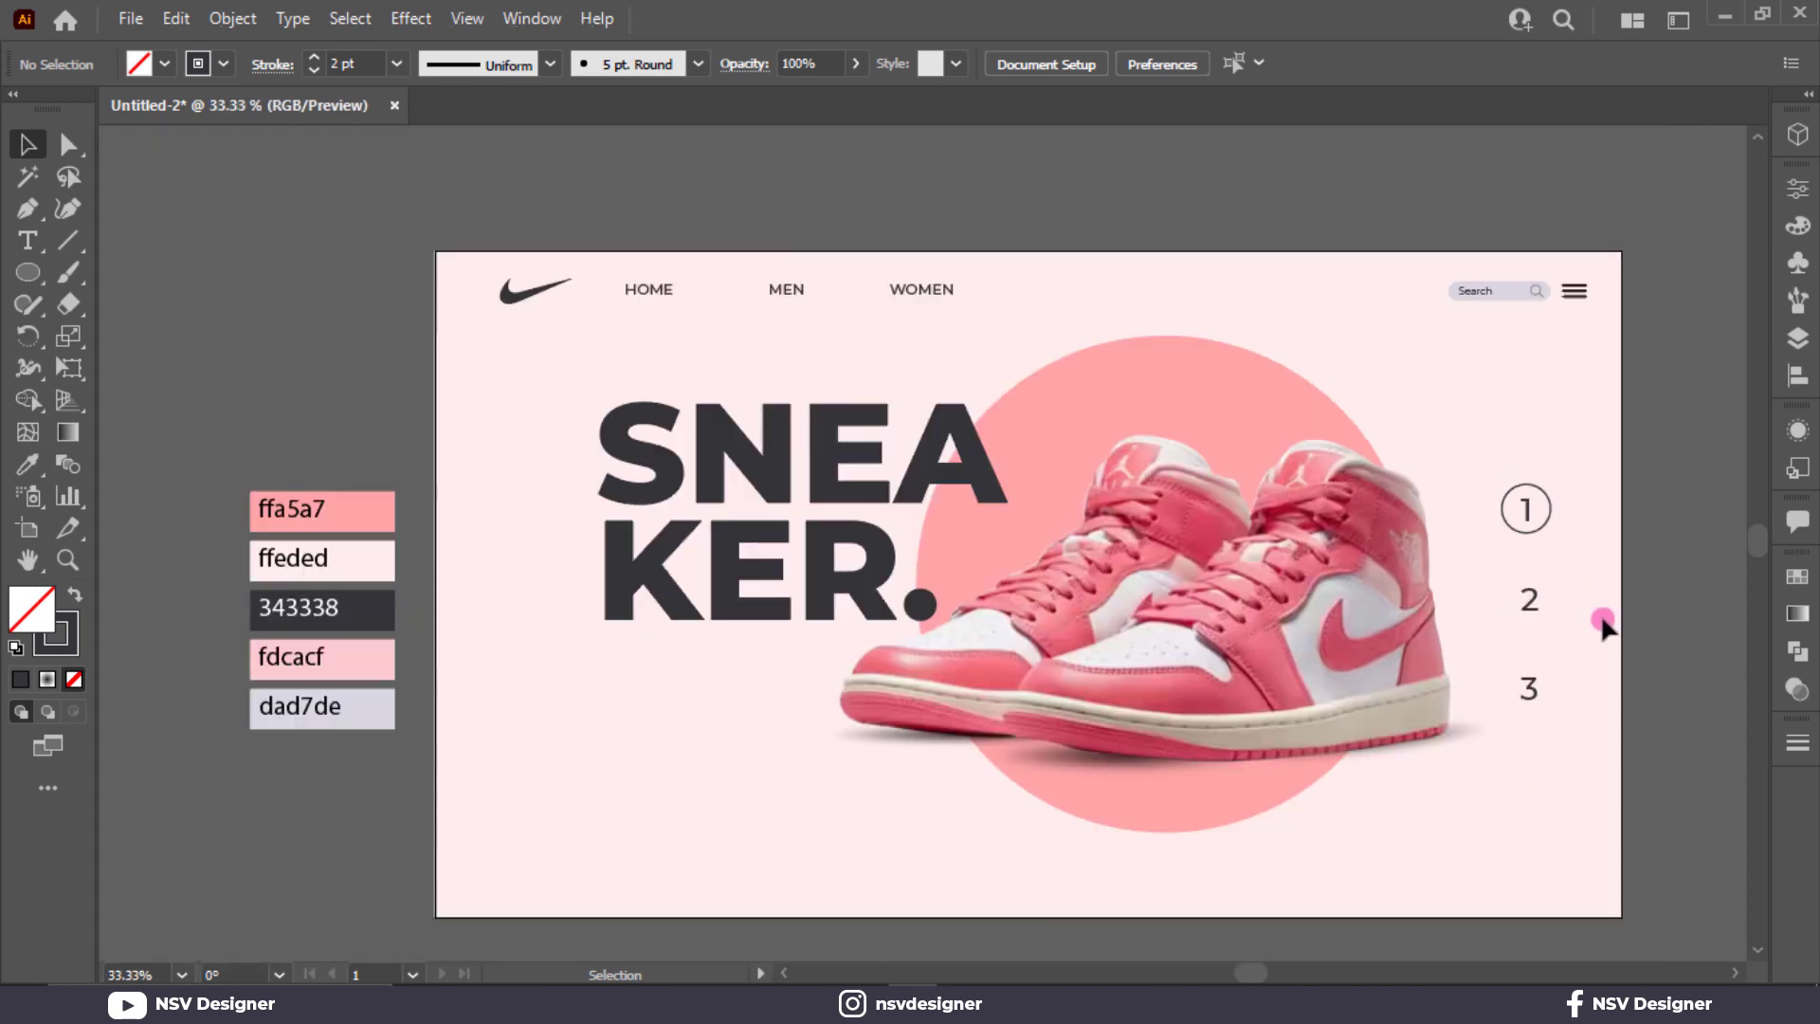
# Scale the circle around the number 1 down slightly about its centre, with its stroke at about 1.55 pt
pyautogui.click(1551, 509)
pyautogui.scroll(4, 1555, 509)
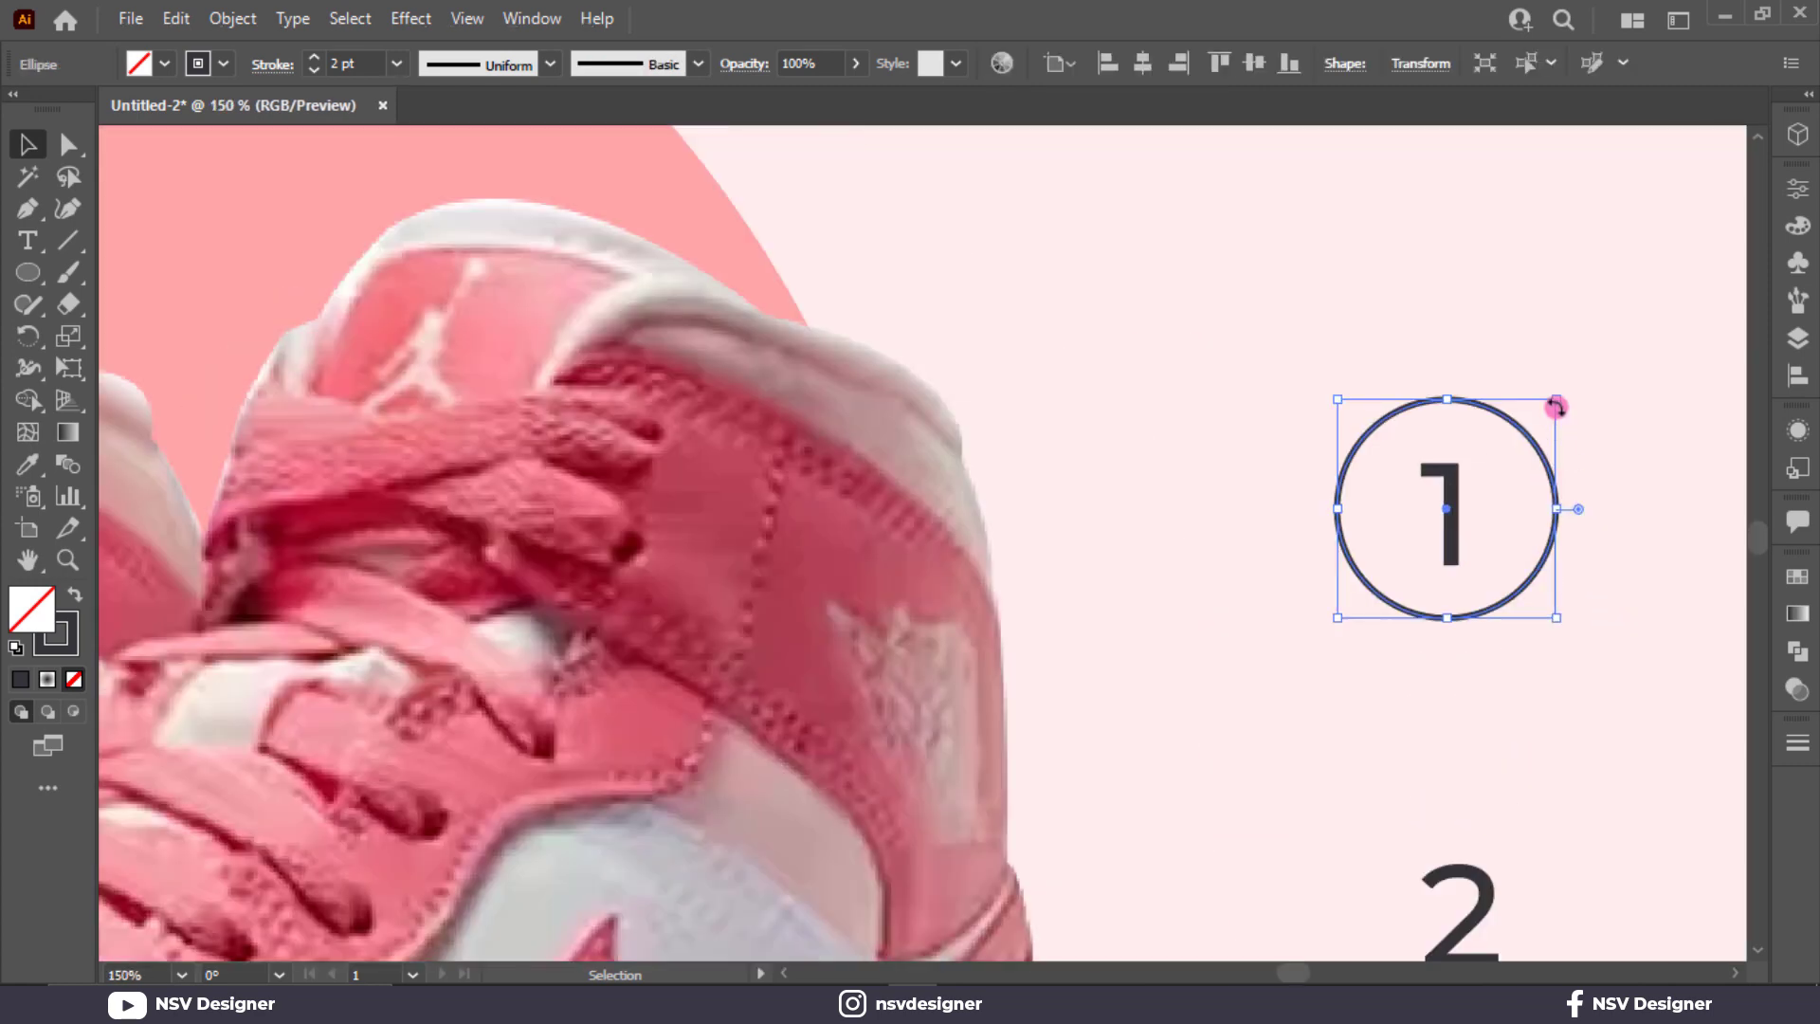
pyautogui.moveTo(1556, 407); pyautogui.dragTo(1534, 424)
pyautogui.click(1584, 560)
pyautogui.scroll(-4, 1585, 562)
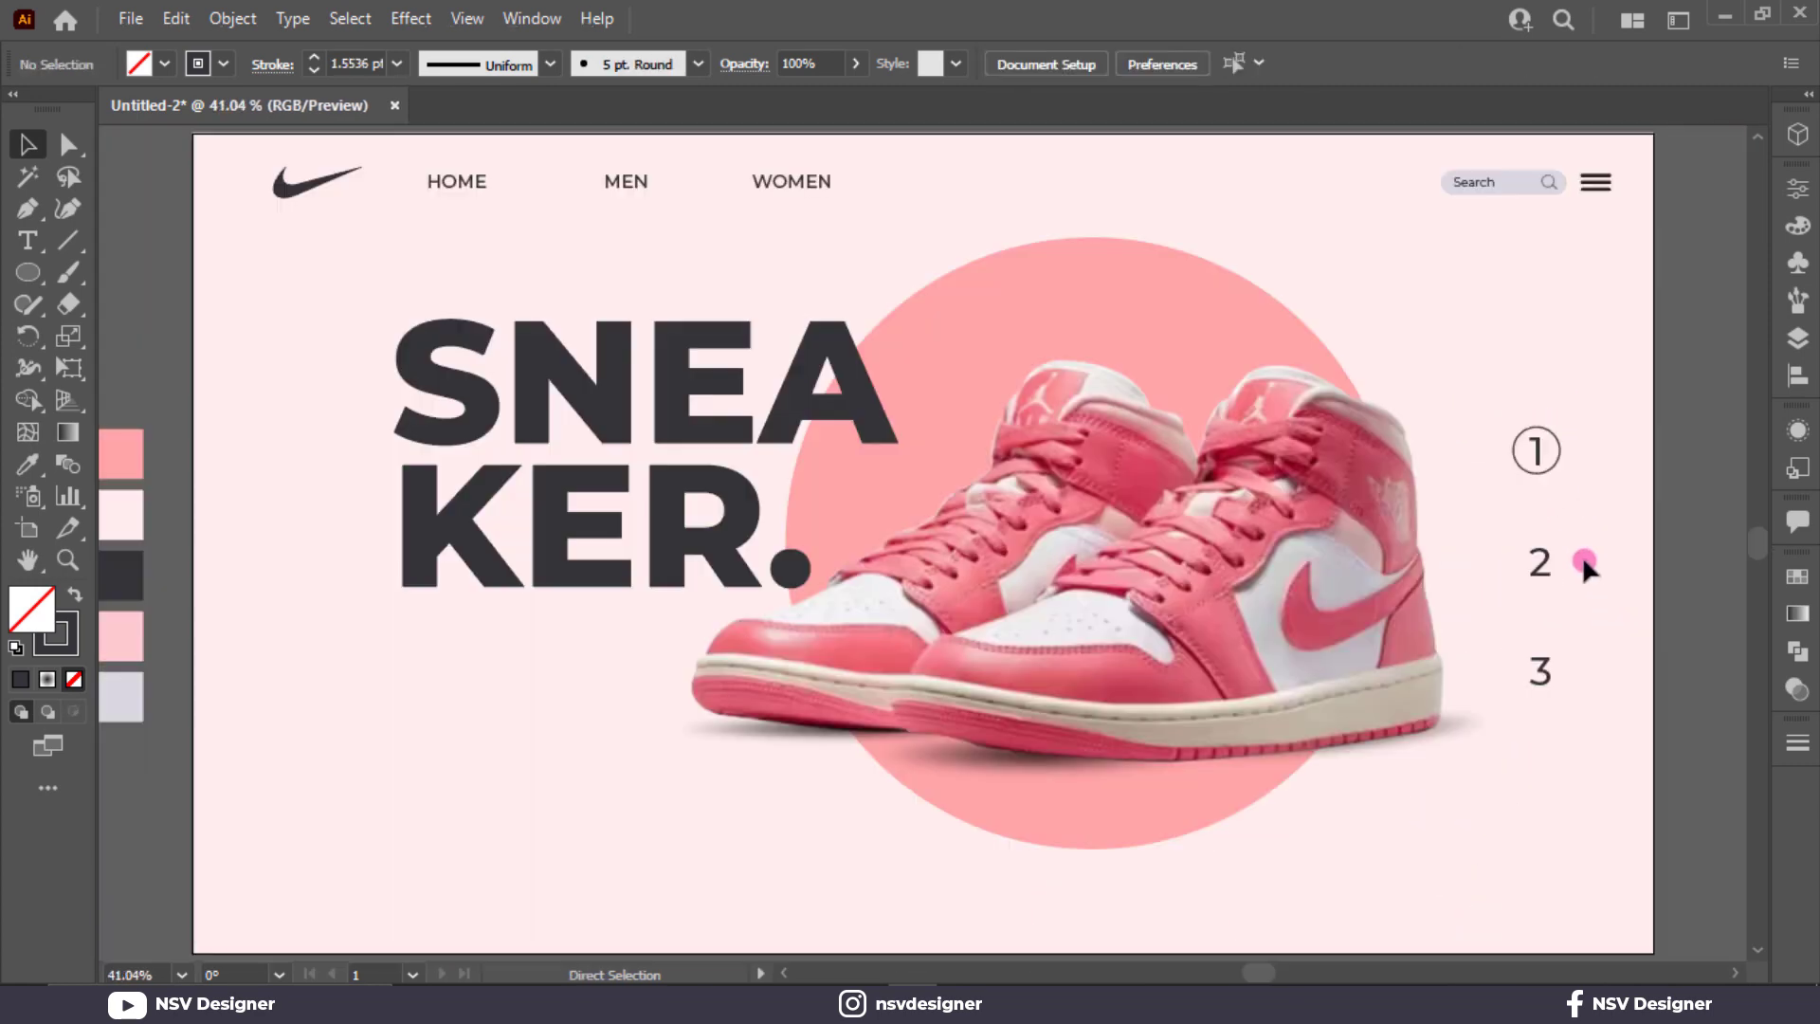
# Add the text Next in the empty area below the SNEAKER headline
pyautogui.click(28, 241)
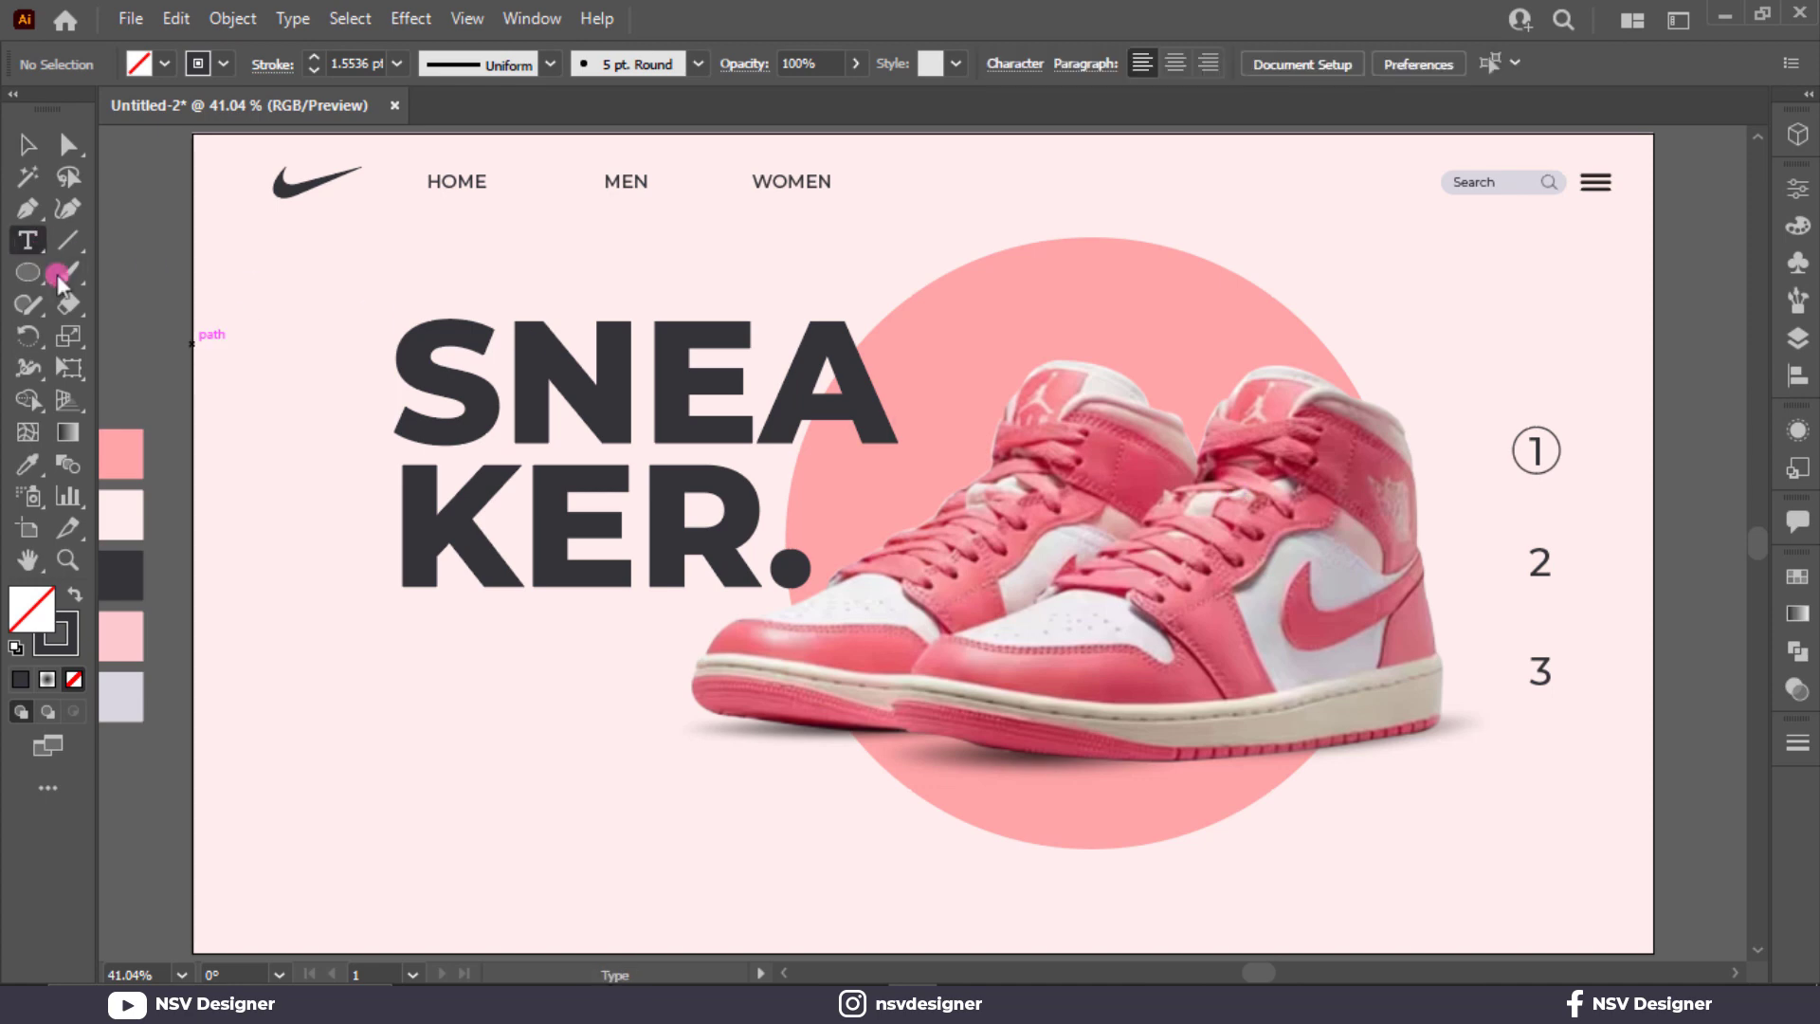
pyautogui.click(566, 836)
pyautogui.write('Next')
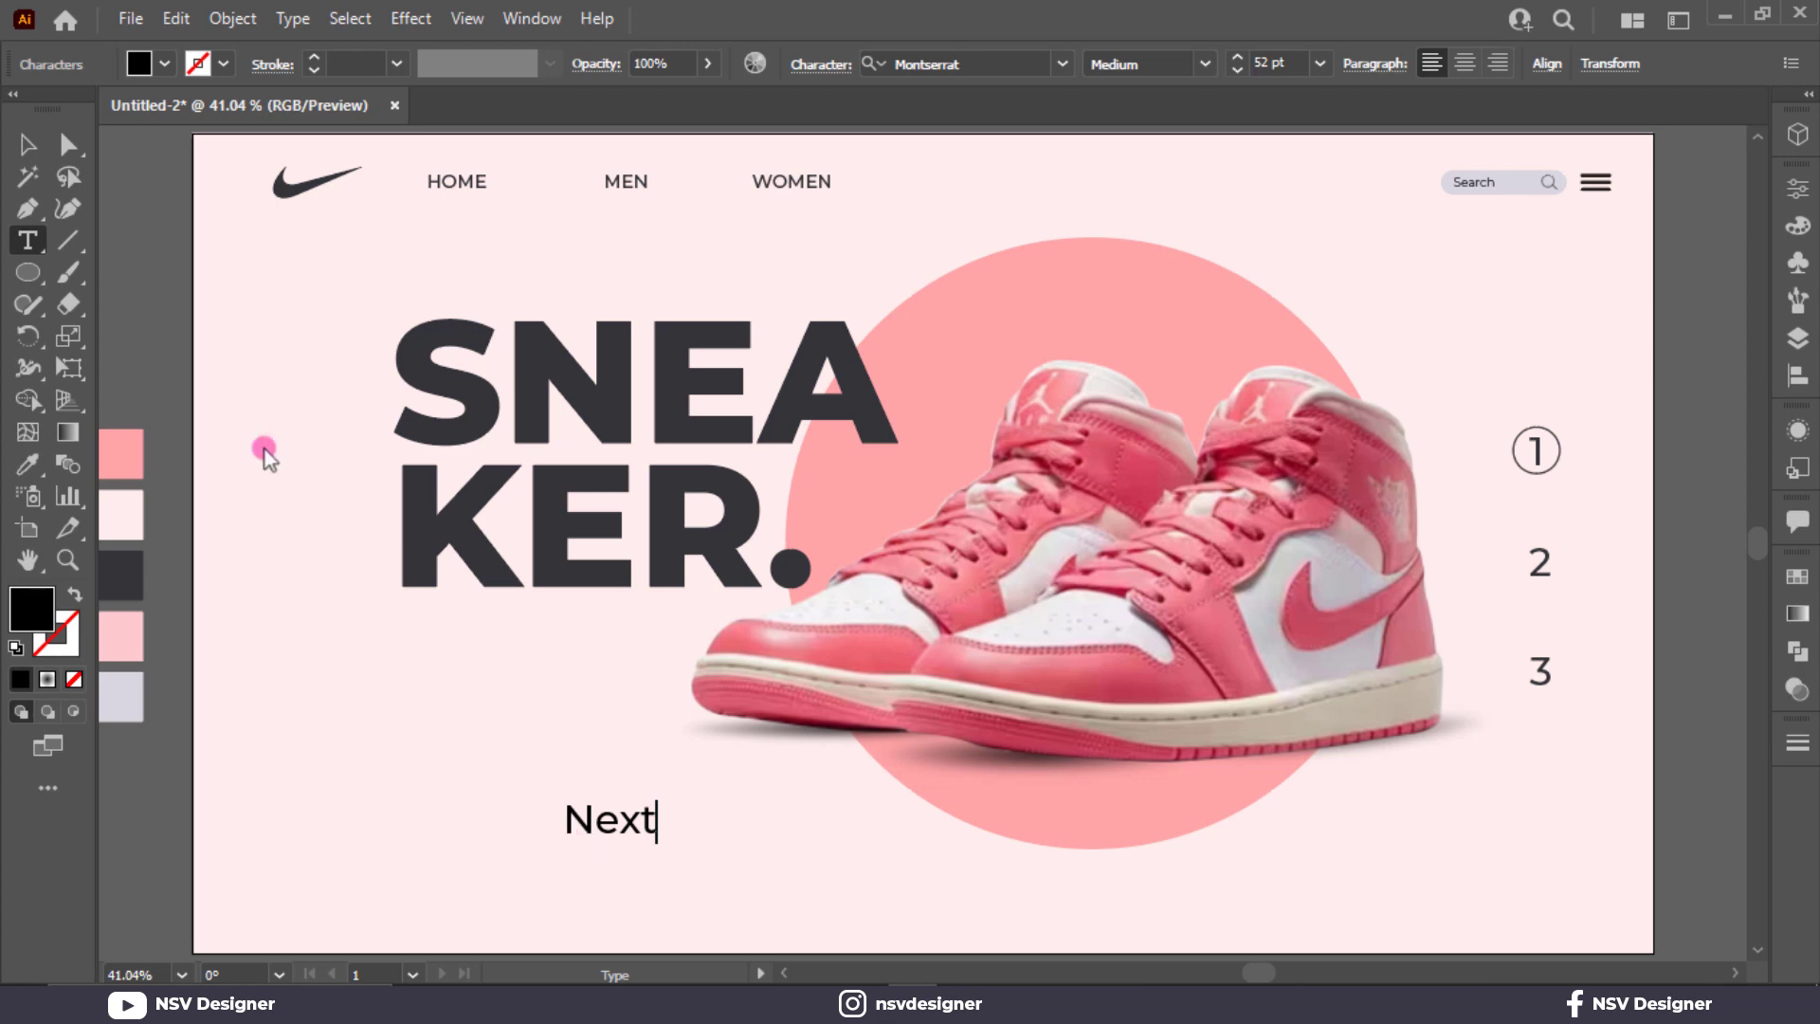
pyautogui.press('Escape')
# Scale the Next text down to about 32 pt and place it just right of the number 3
pyautogui.moveTo(657, 838); pyautogui.dragTo(1601, 679)
pyautogui.click(732, 817)
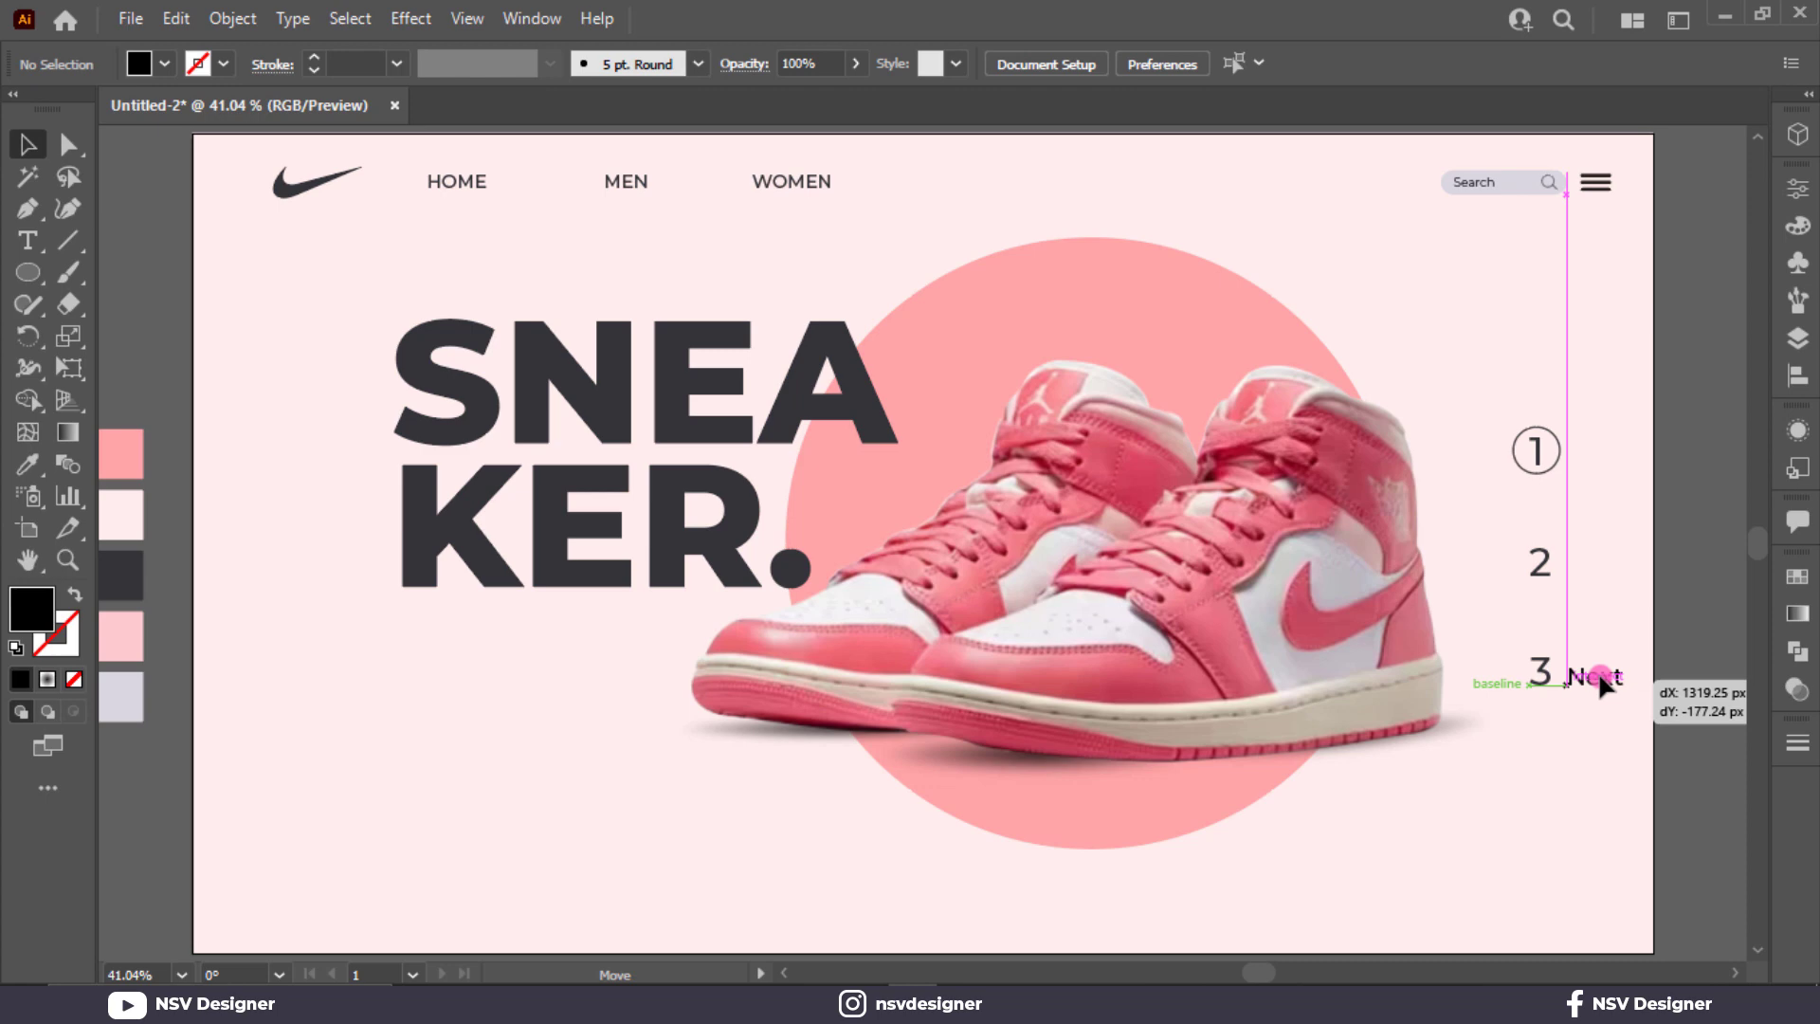
pyautogui.moveTo(1557, 753); pyautogui.dragTo(1556, 749)
pyautogui.scroll(6, 1556, 749)
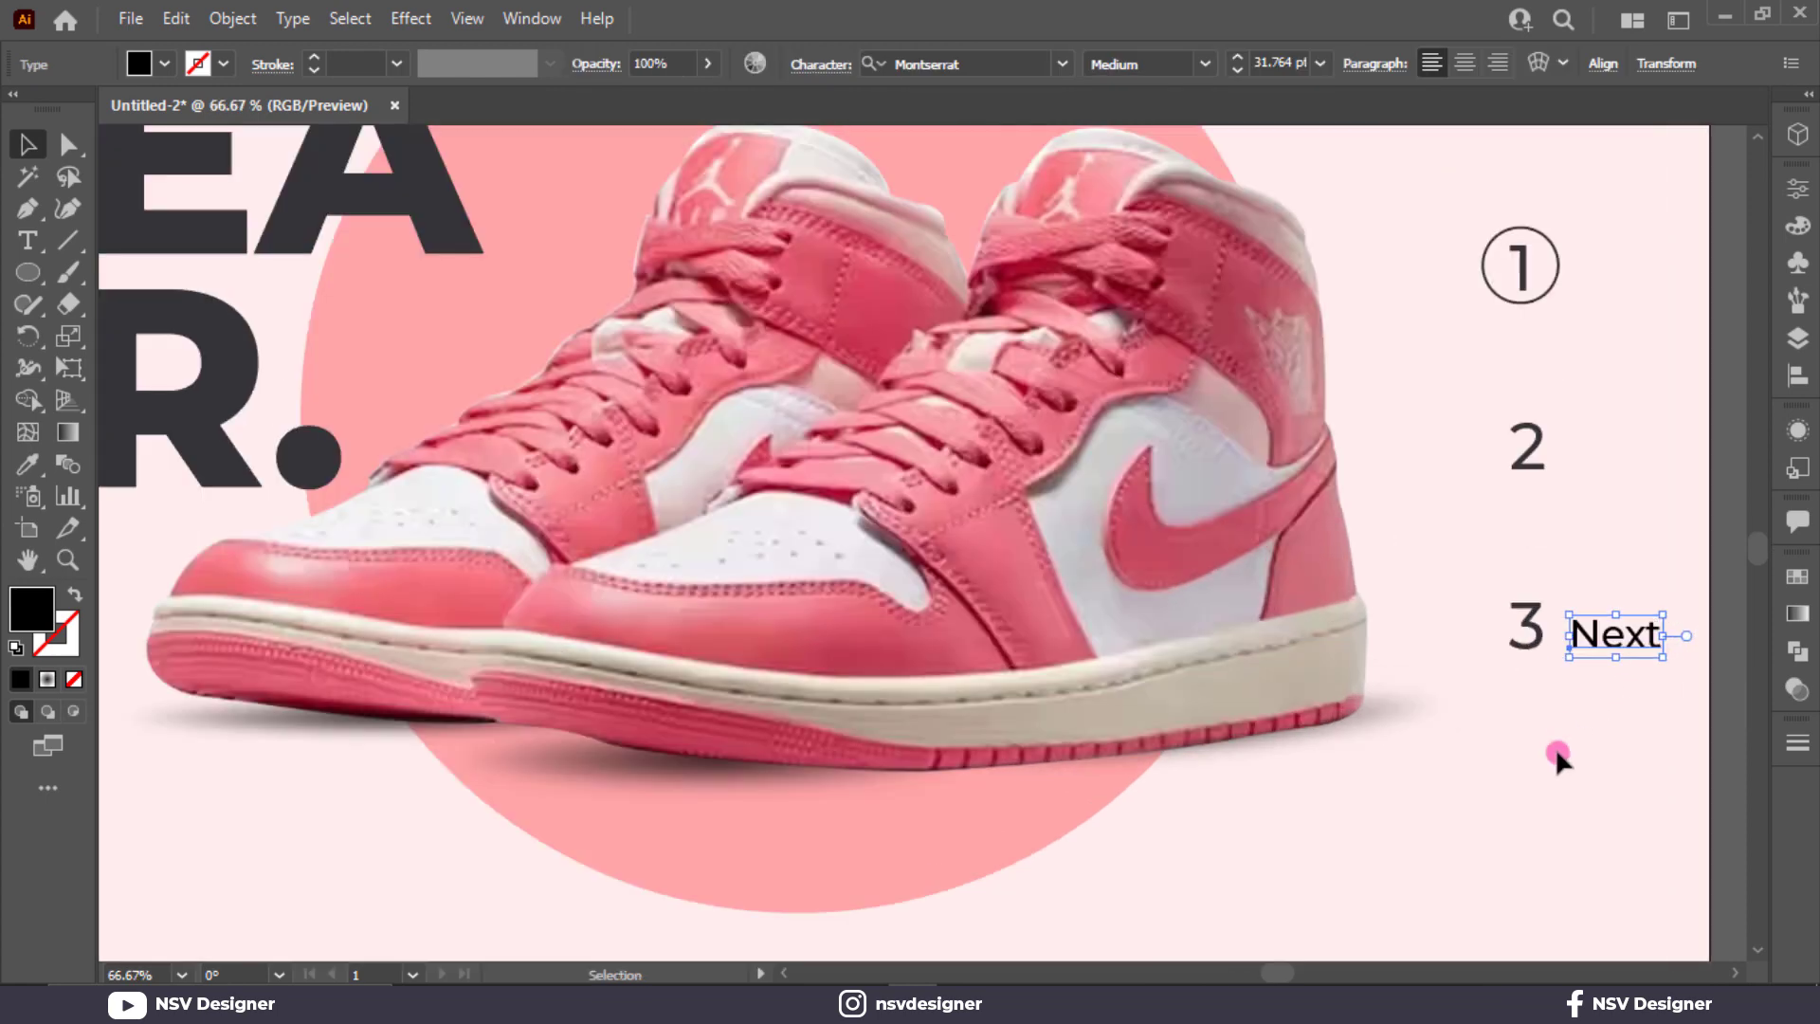
# Recolour the Next text with the dark charcoal palette swatch beside the artboard
pyautogui.scroll(-1, 1222, 815)
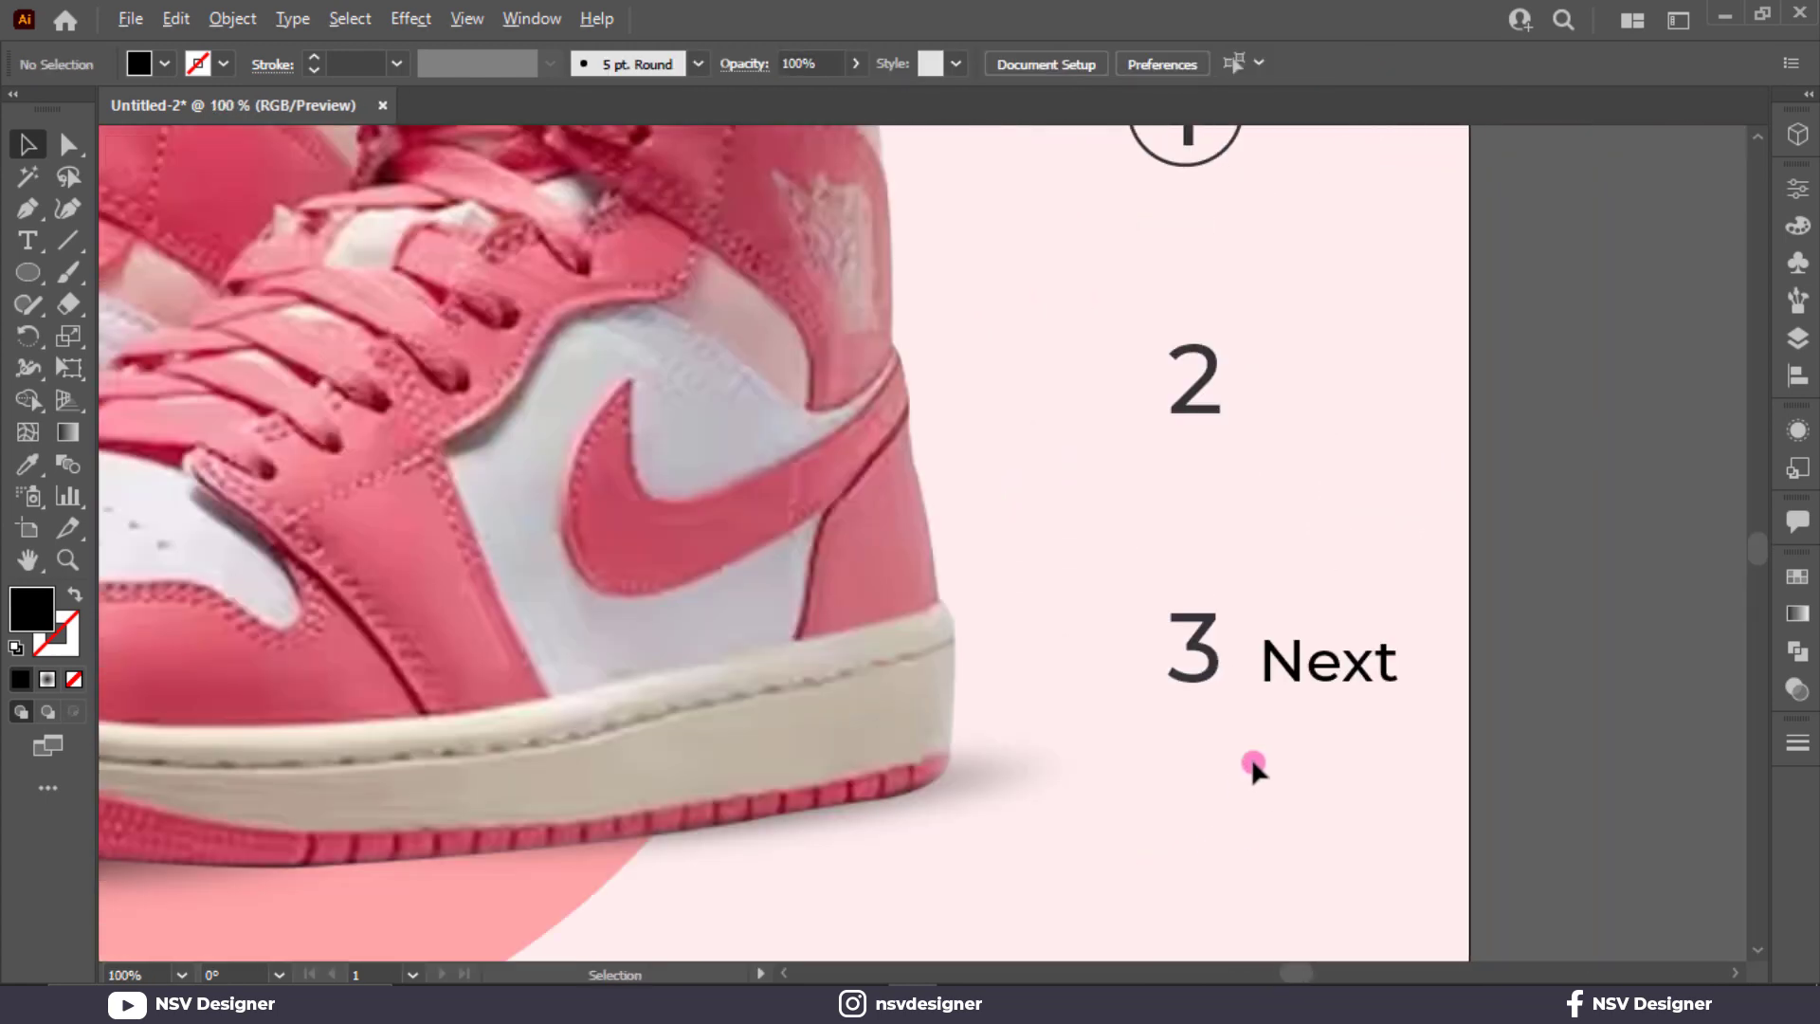
pyautogui.click(1300, 683)
pyautogui.scroll(-2, 845, 756)
pyautogui.hscroll(-5, 1050, 798)
pyautogui.press('i')
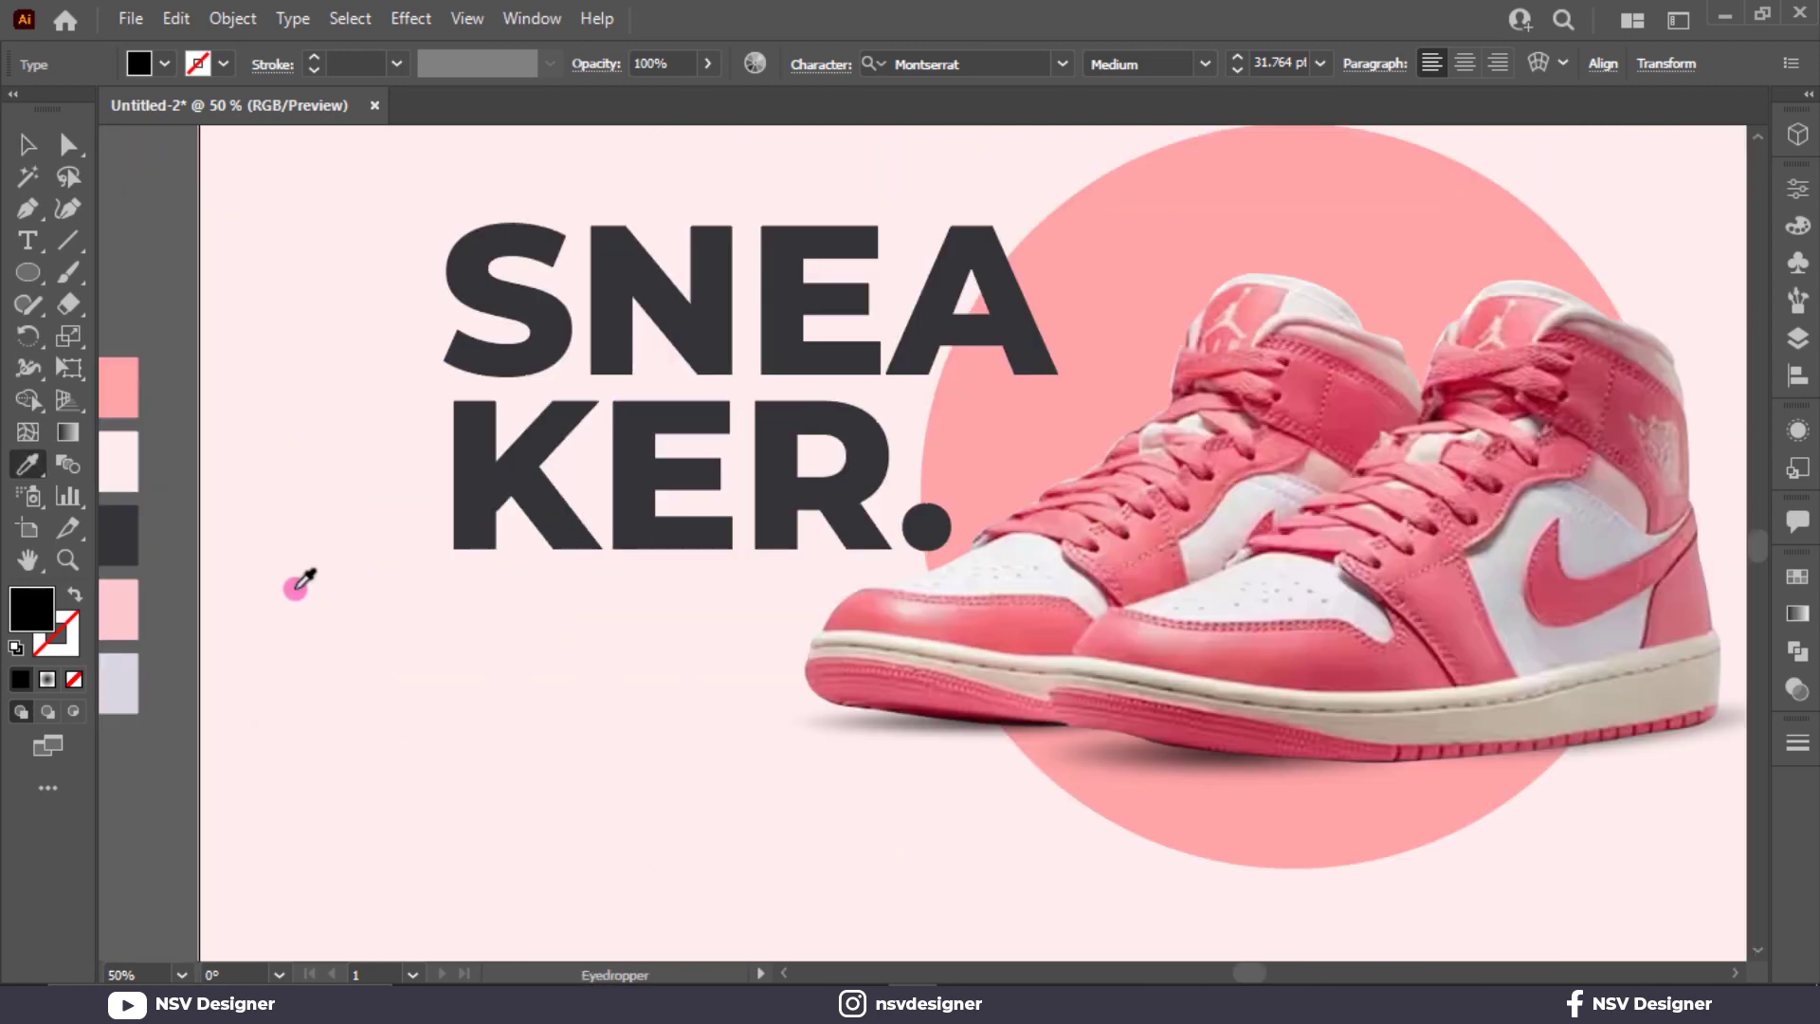
pyautogui.click(126, 543)
pyautogui.click(30, 144)
pyautogui.moveTo(1403, 557); pyautogui.dragTo(597, 569)
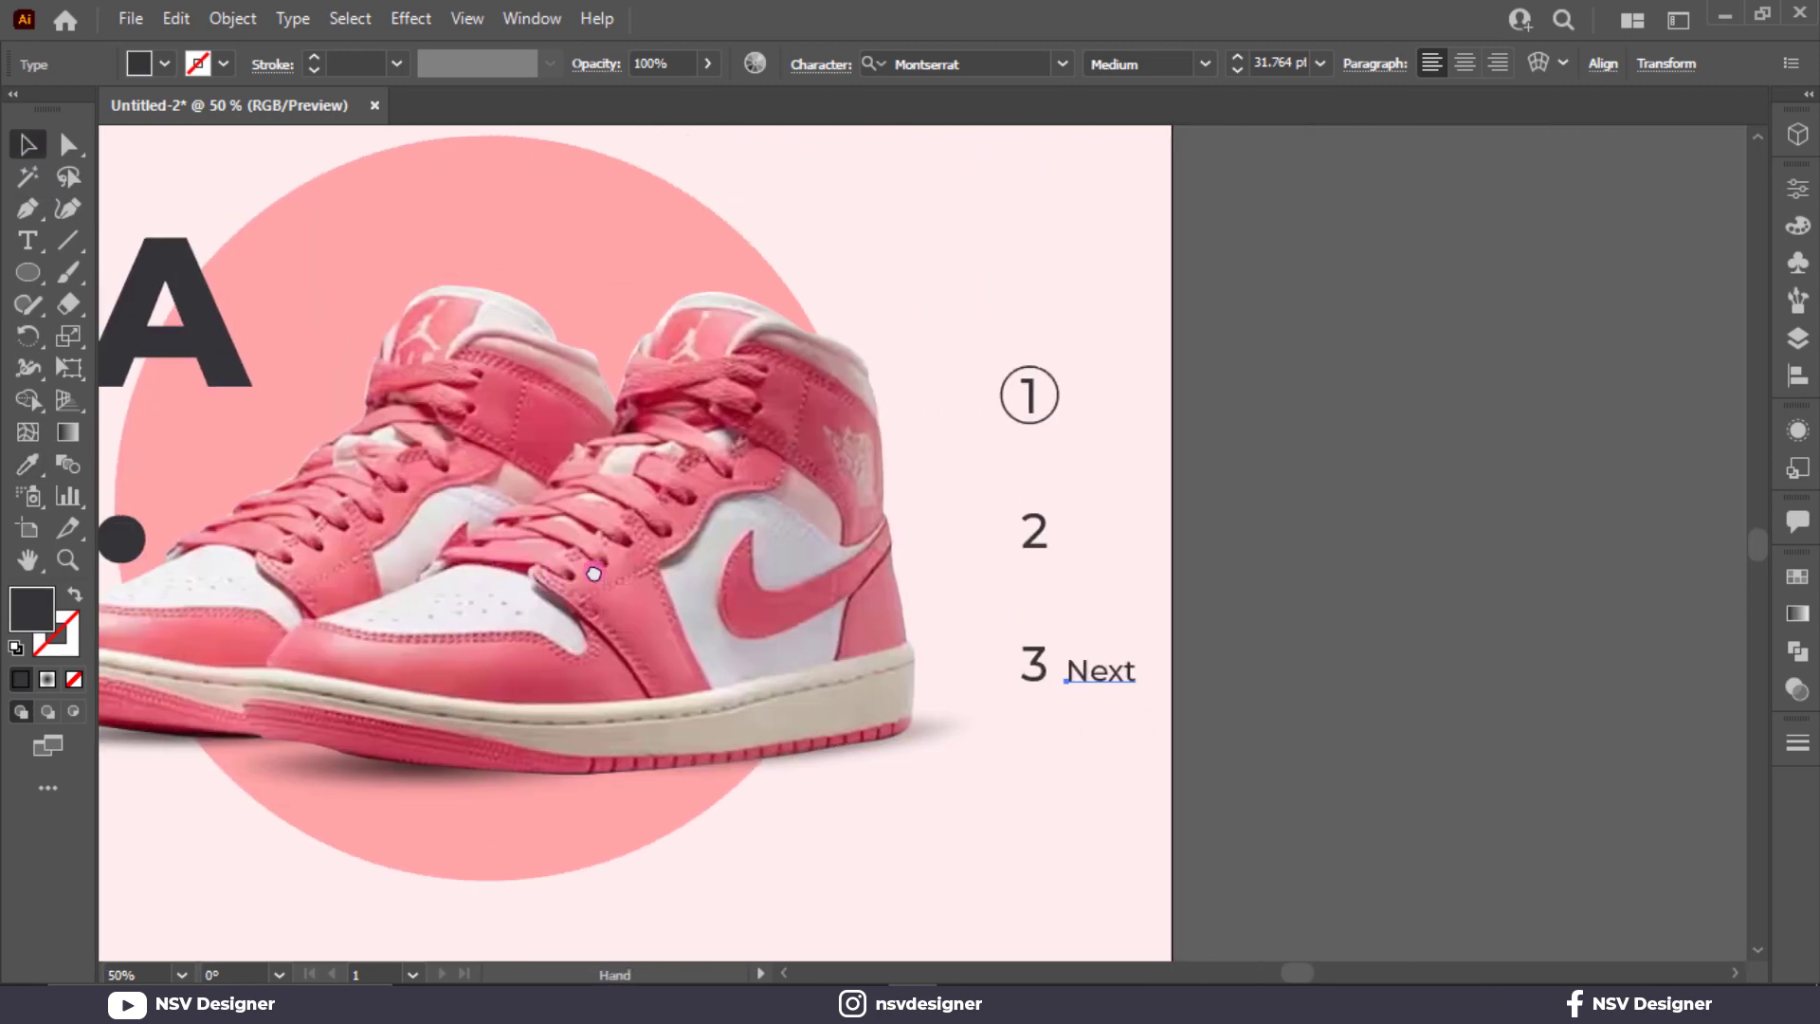
# Draw a short diagonal line just right of the Next text and sample the text's dark colour onto it
pyautogui.scroll(1, 1008, 567)
pyautogui.moveTo(976, 305); pyautogui.dragTo(1178, 713)
pyautogui.click(1186, 605)
pyautogui.press('\\')
pyautogui.press('i')
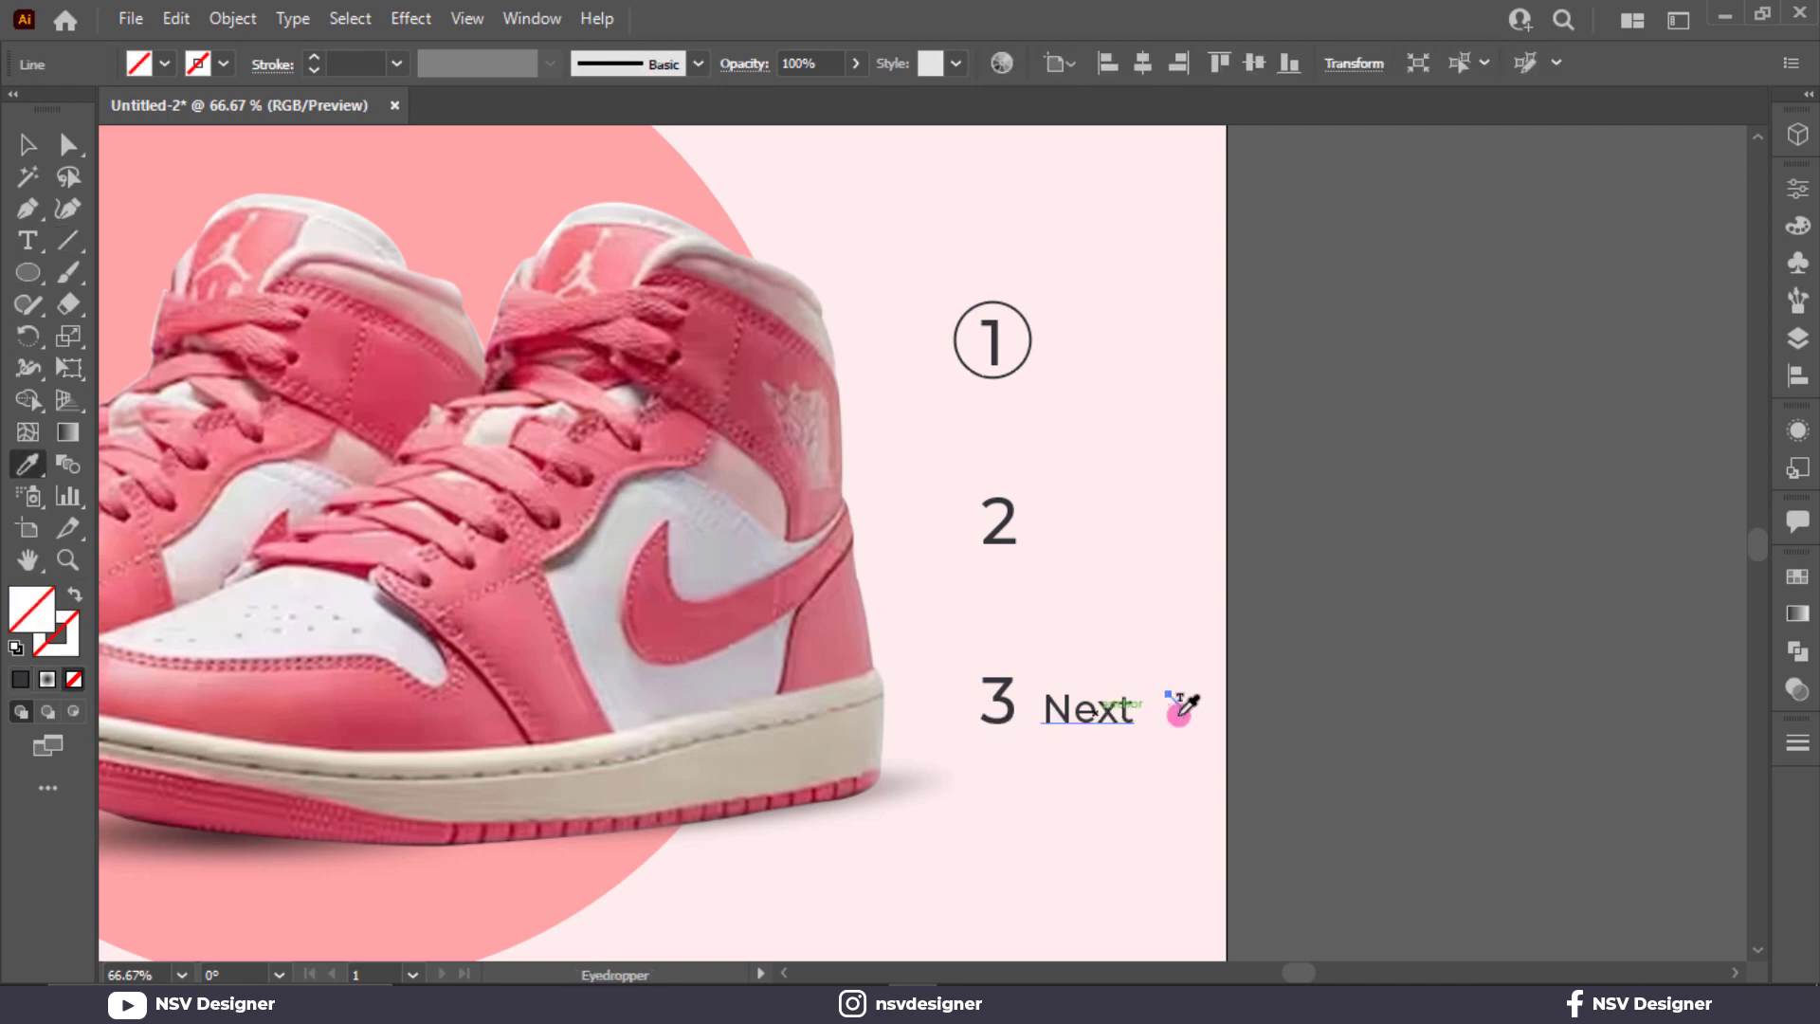
pyautogui.click(1080, 699)
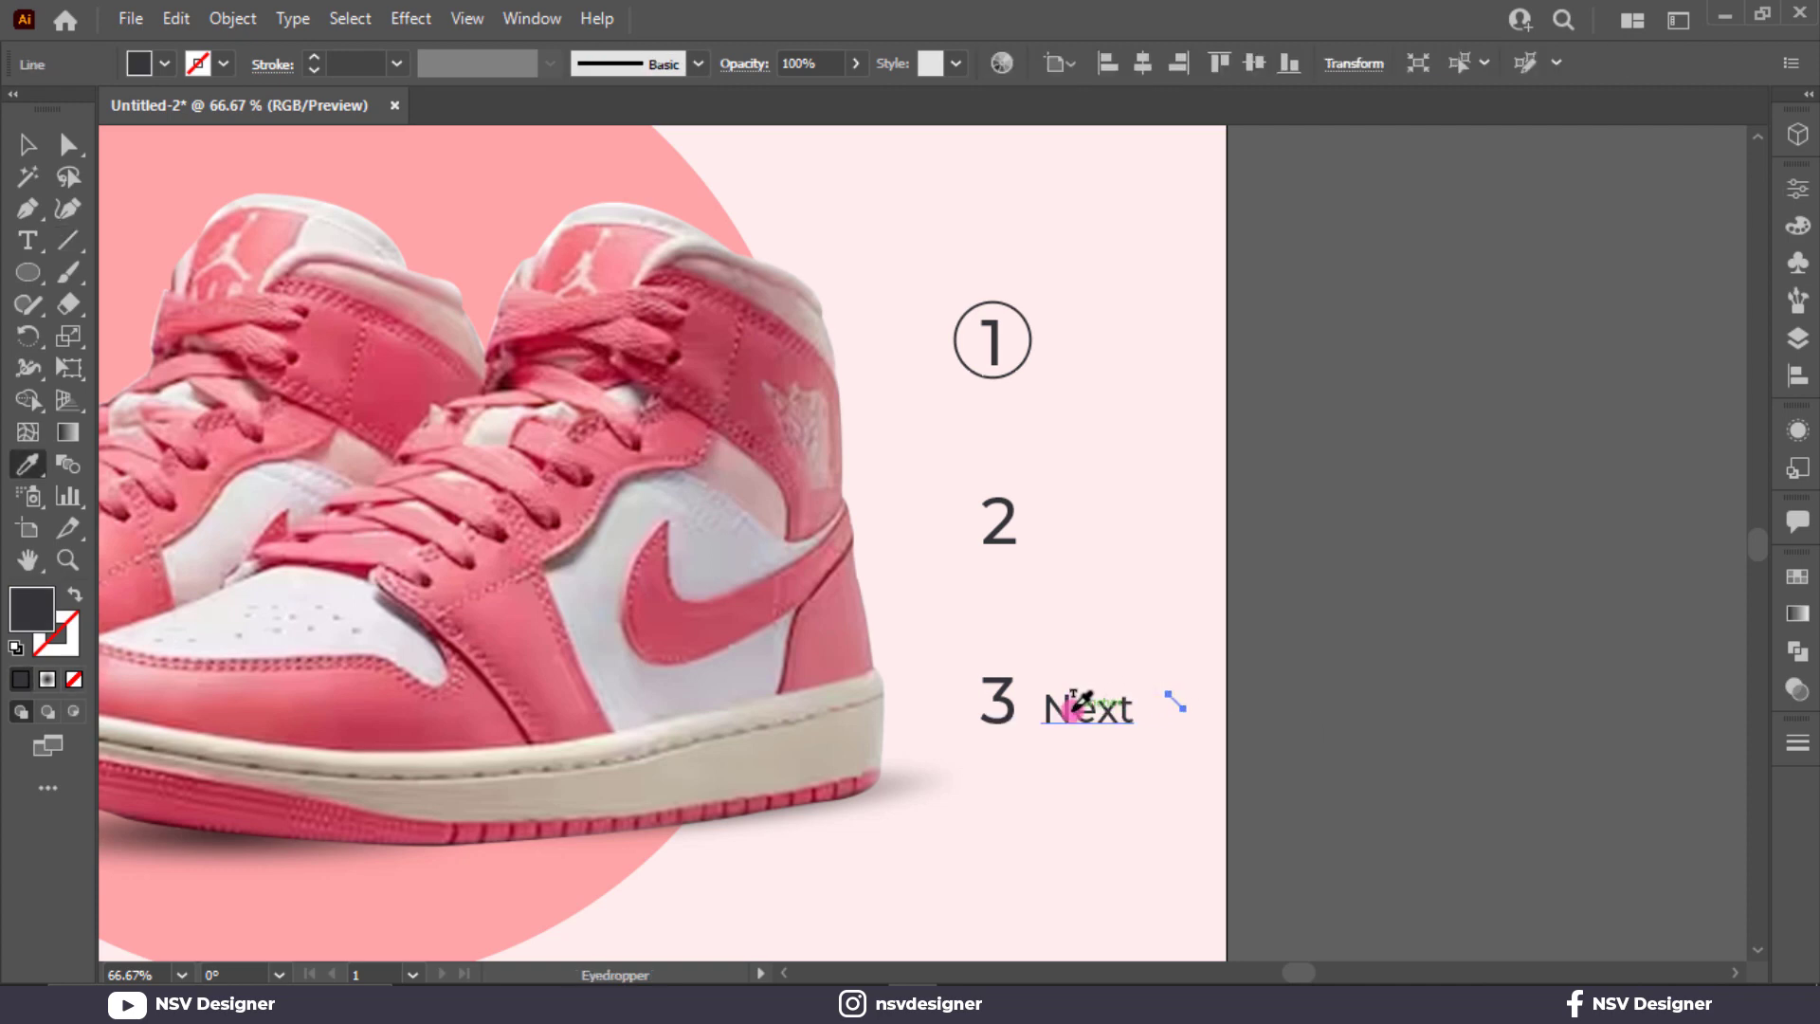
# Give the short diagonal line a dark stroke with a weight of 3 pt
pyautogui.click(27, 144)
pyautogui.click(1397, 417)
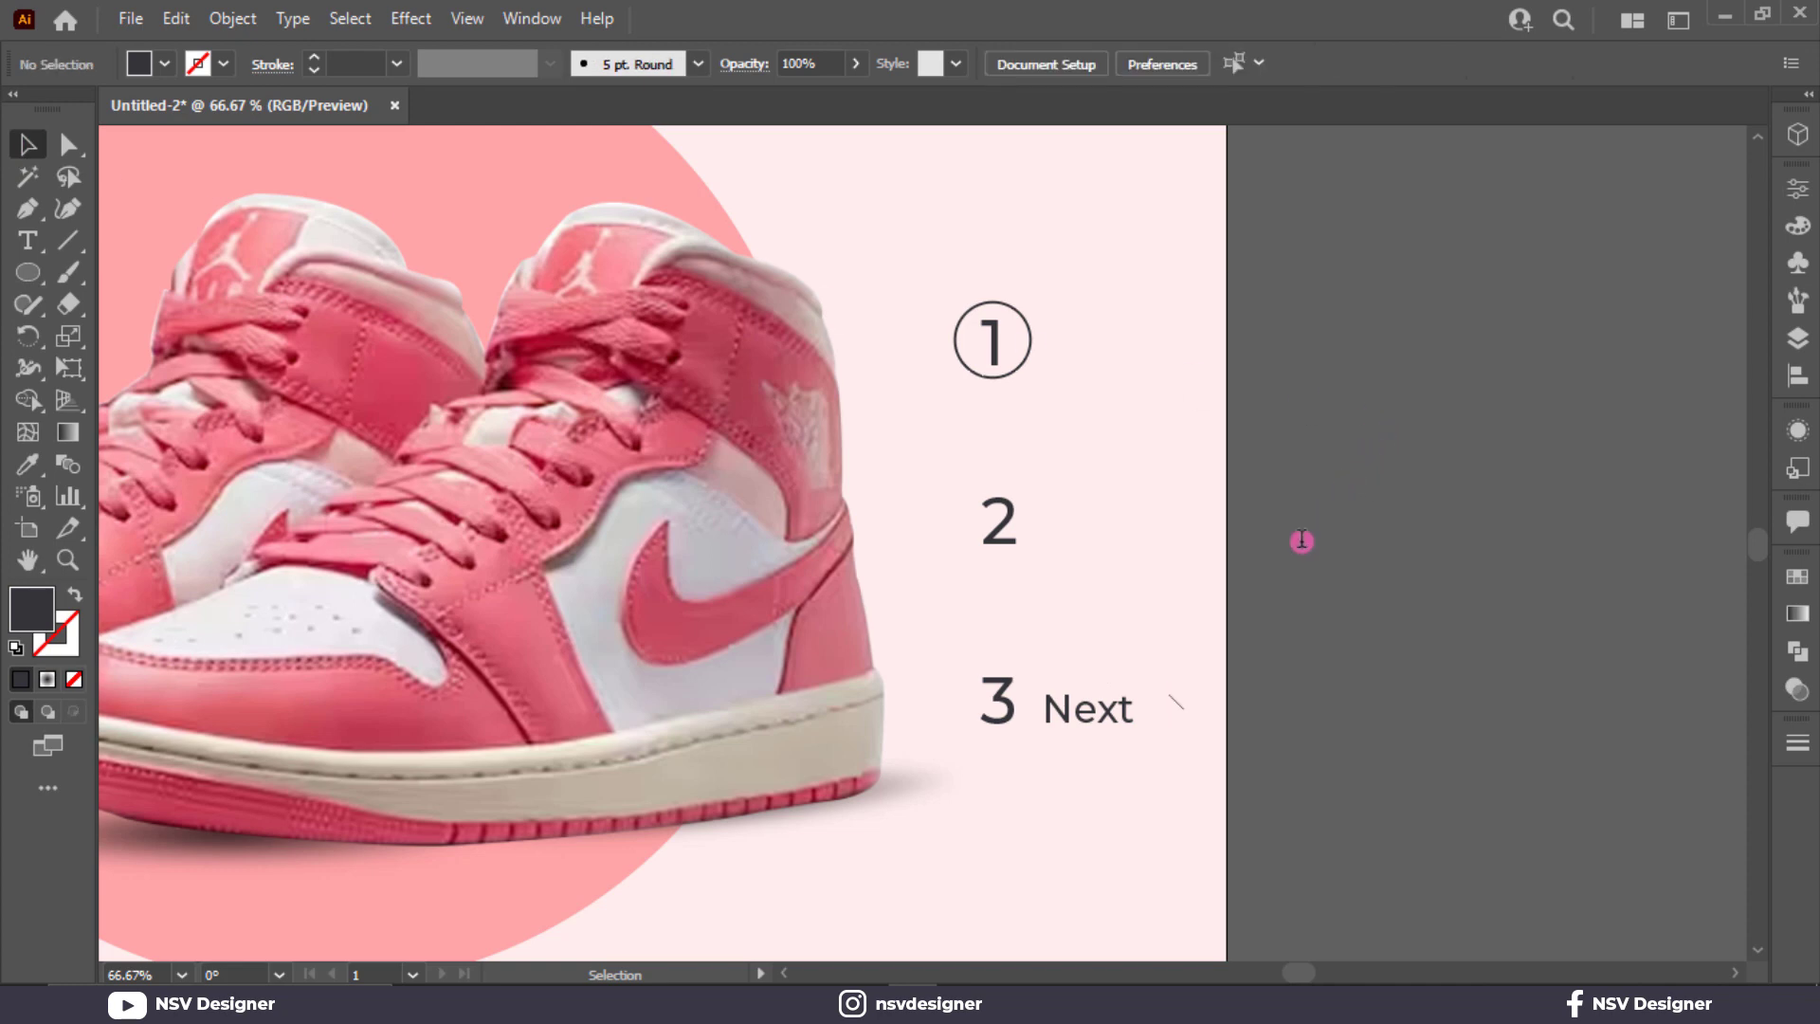
pyautogui.scroll(3, 353, 58)
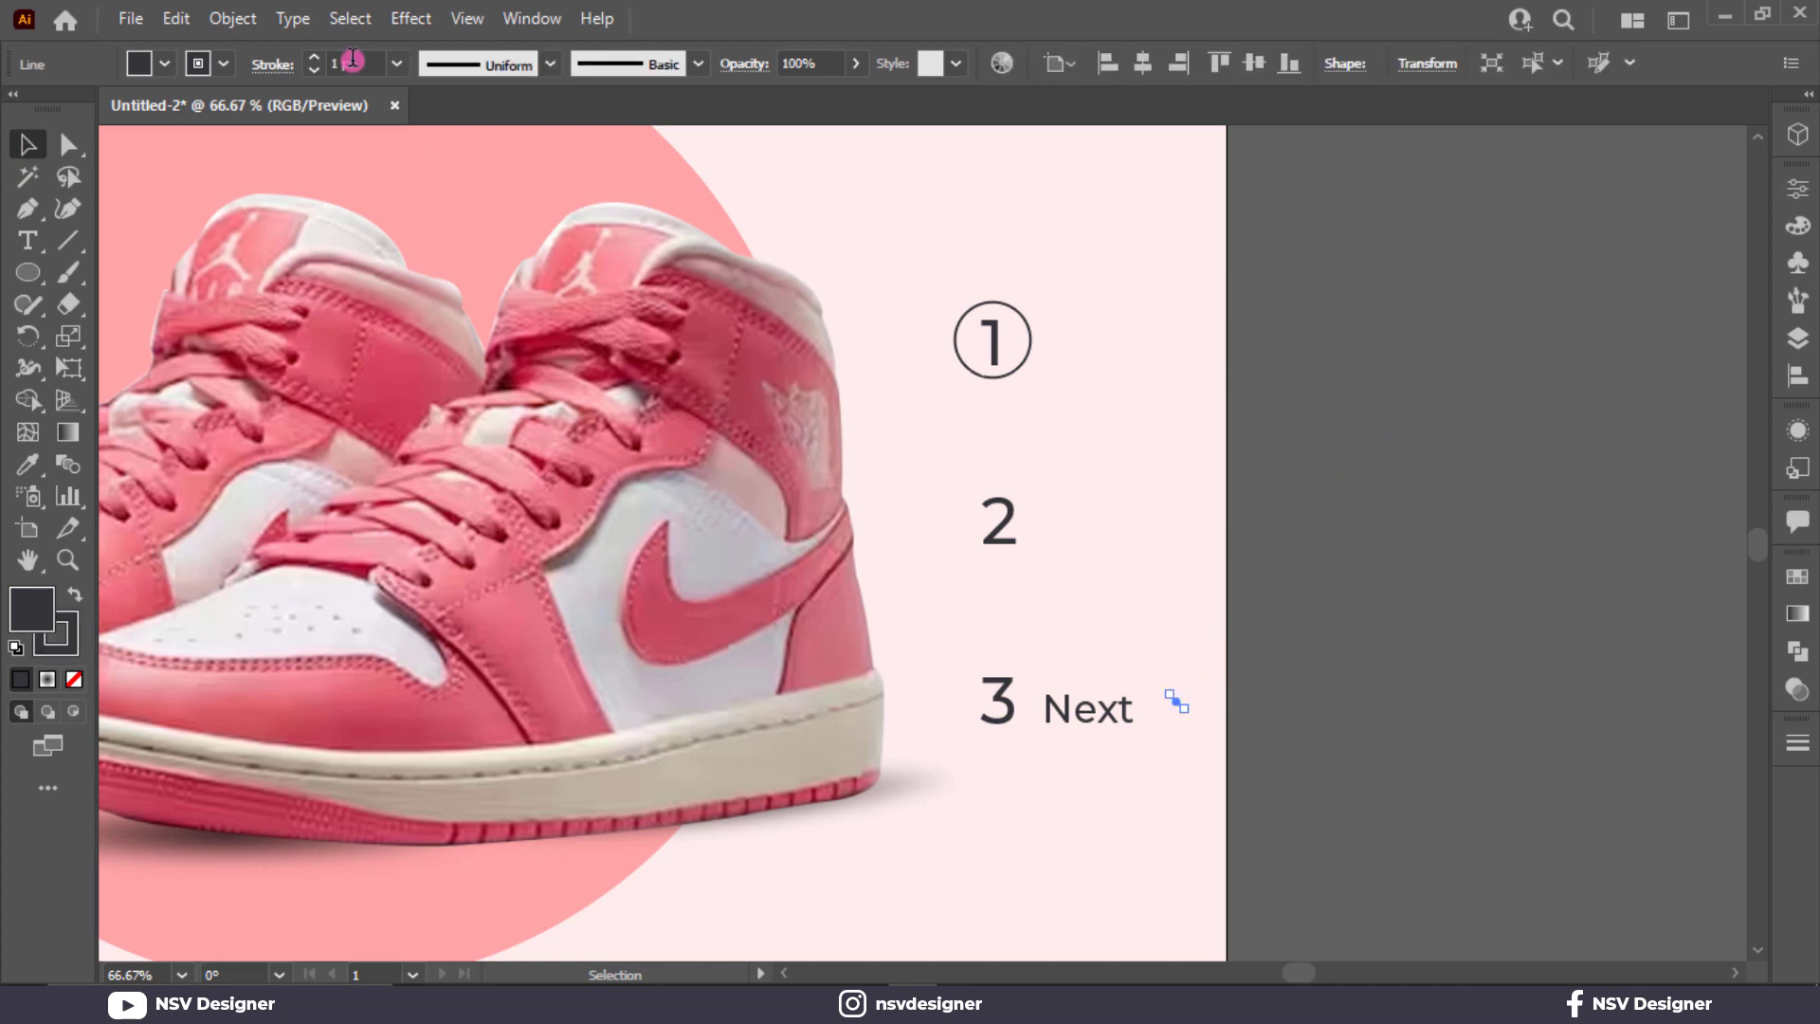
pyautogui.click(1178, 526)
pyautogui.scroll(2, 1214, 704)
pyautogui.scroll(1, 1100, 687)
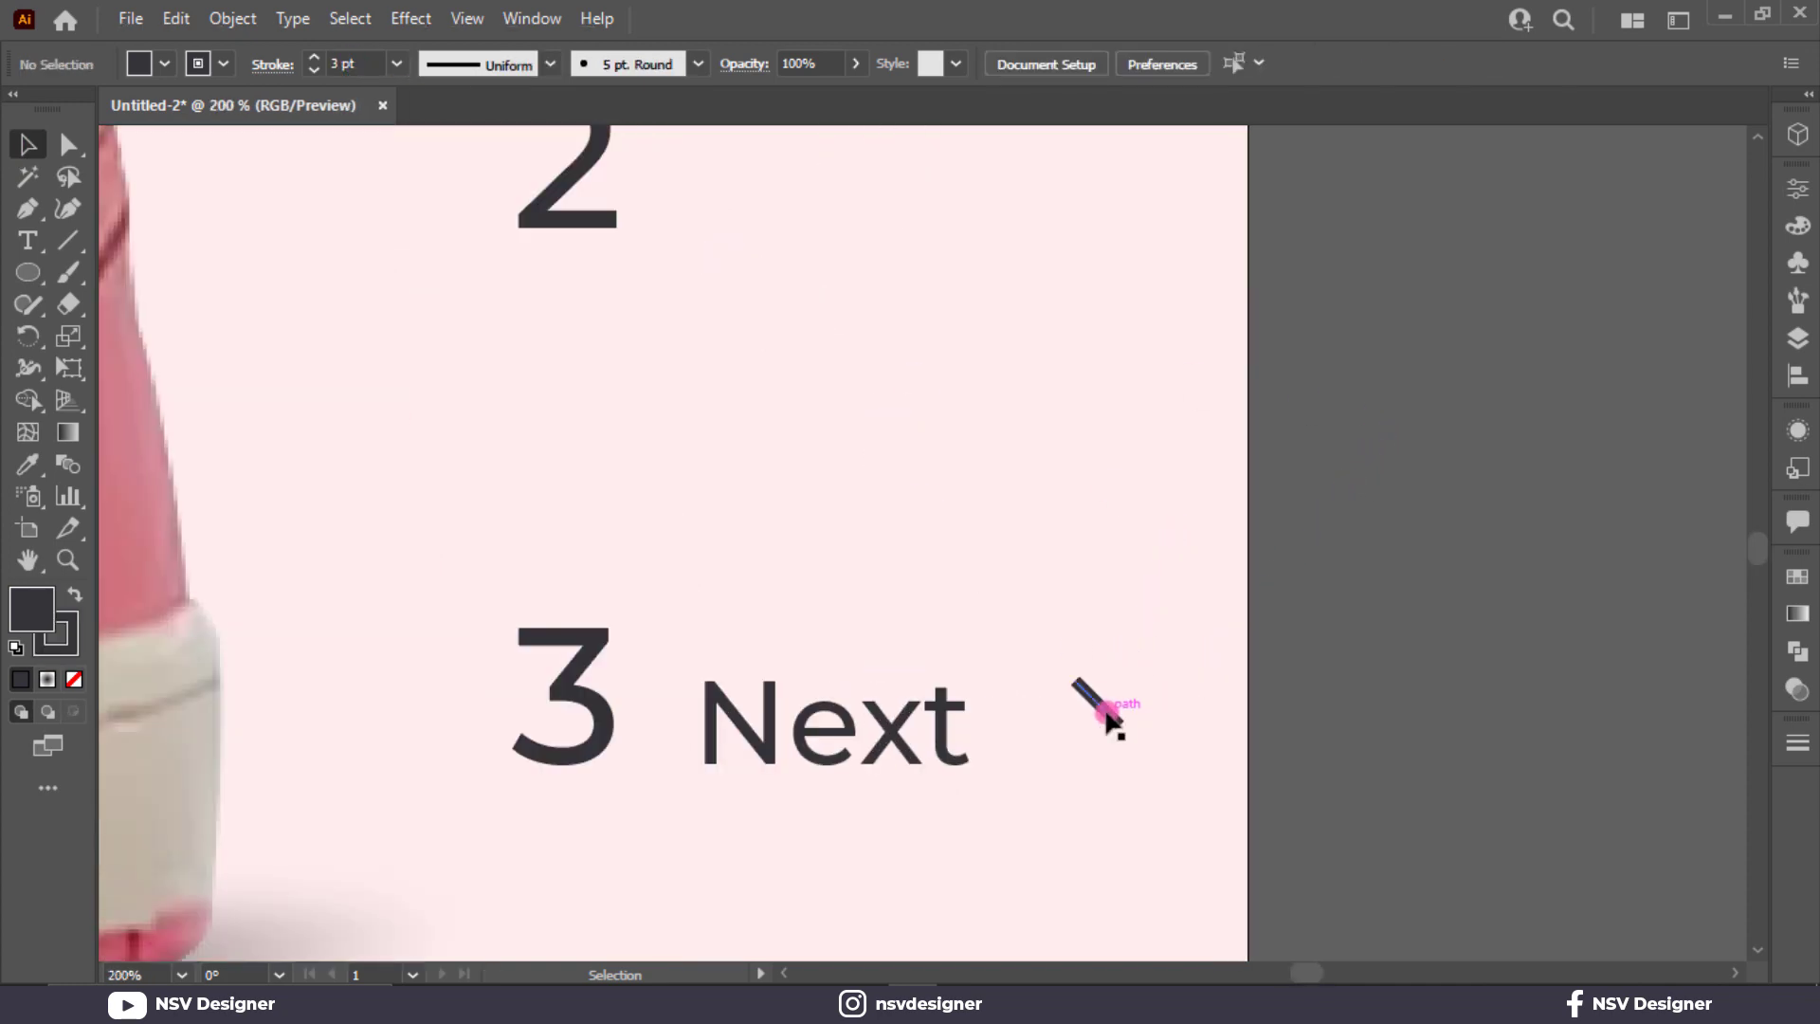
# Create a reflected copy of the diagonal line so that the two lines cross as an X
pyautogui.click(1105, 711)
pyautogui.rightClick(1106, 715)
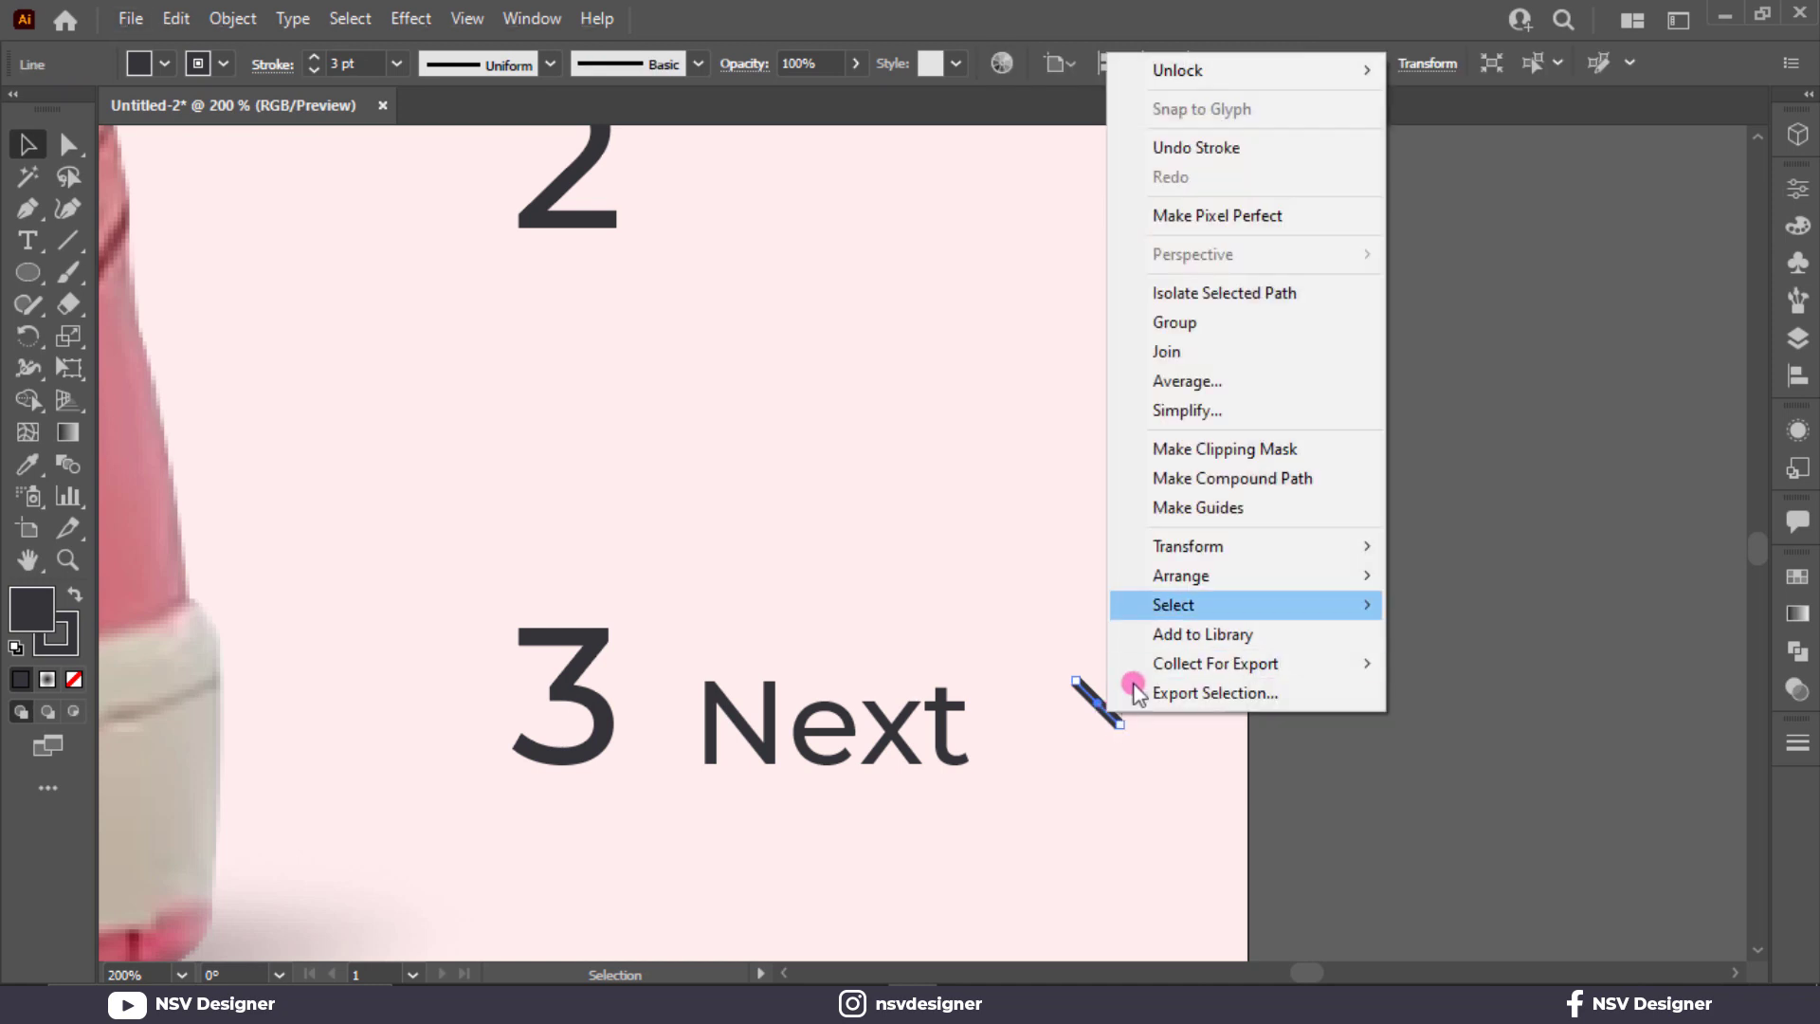
pyautogui.moveTo(1253, 548)
pyautogui.click(1502, 646)
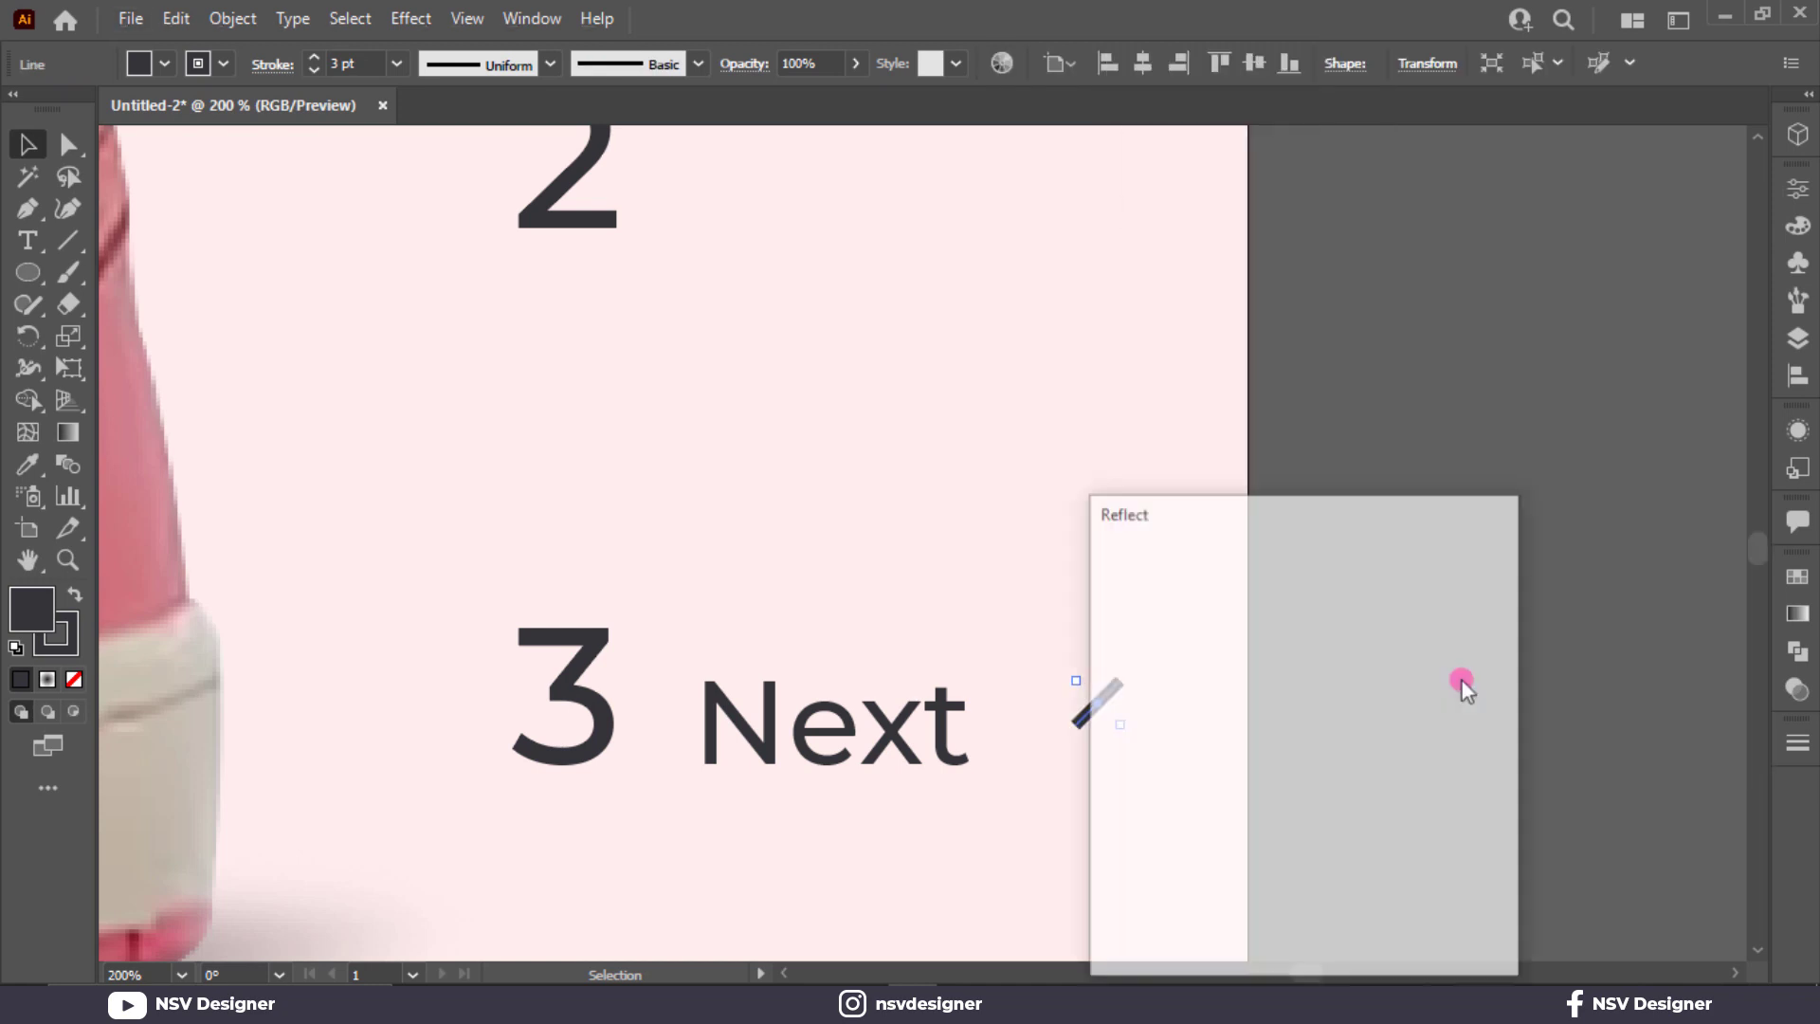
pyautogui.click(1176, 920)
# Move the reflected line below the original so that both form a right-pointing chevron
pyautogui.scroll(2, 1192, 678)
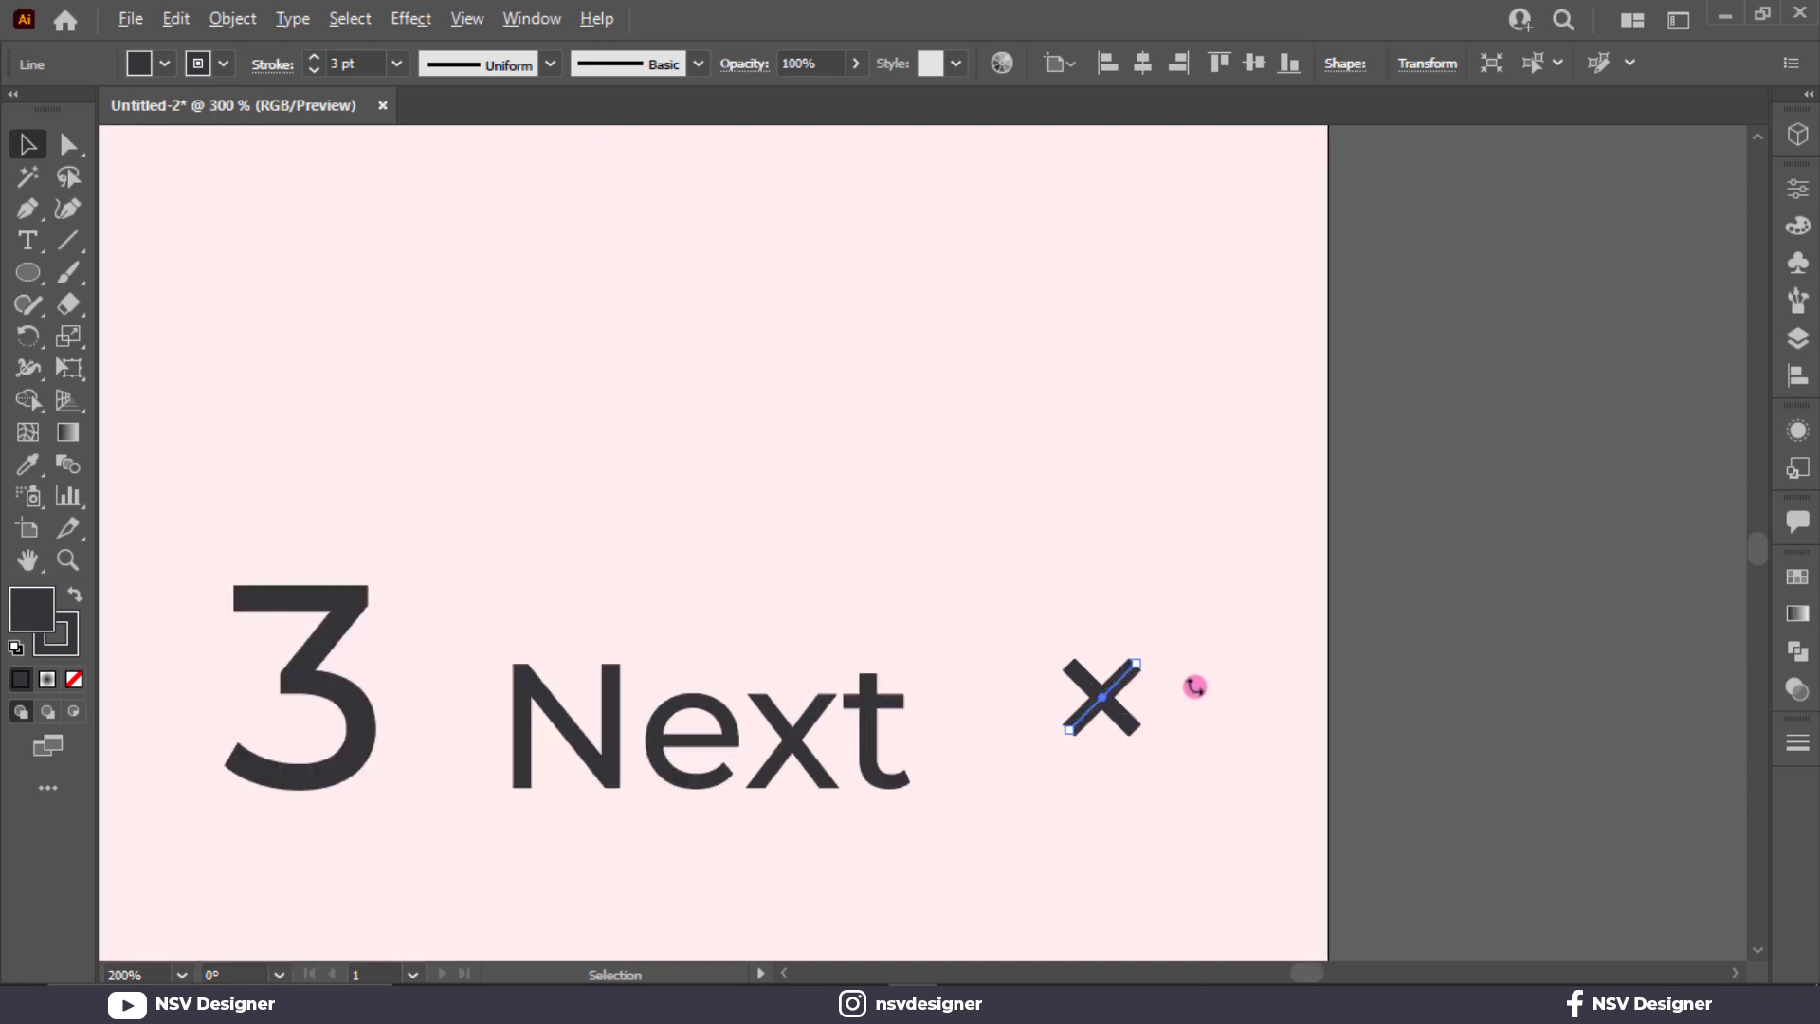
pyautogui.click(1119, 651)
pyautogui.click(1128, 682)
pyautogui.moveTo(1128, 683); pyautogui.dragTo(1134, 743)
pyautogui.scroll(4, 1134, 739)
pyautogui.moveTo(1257, 655); pyautogui.dragTo(1118, 780)
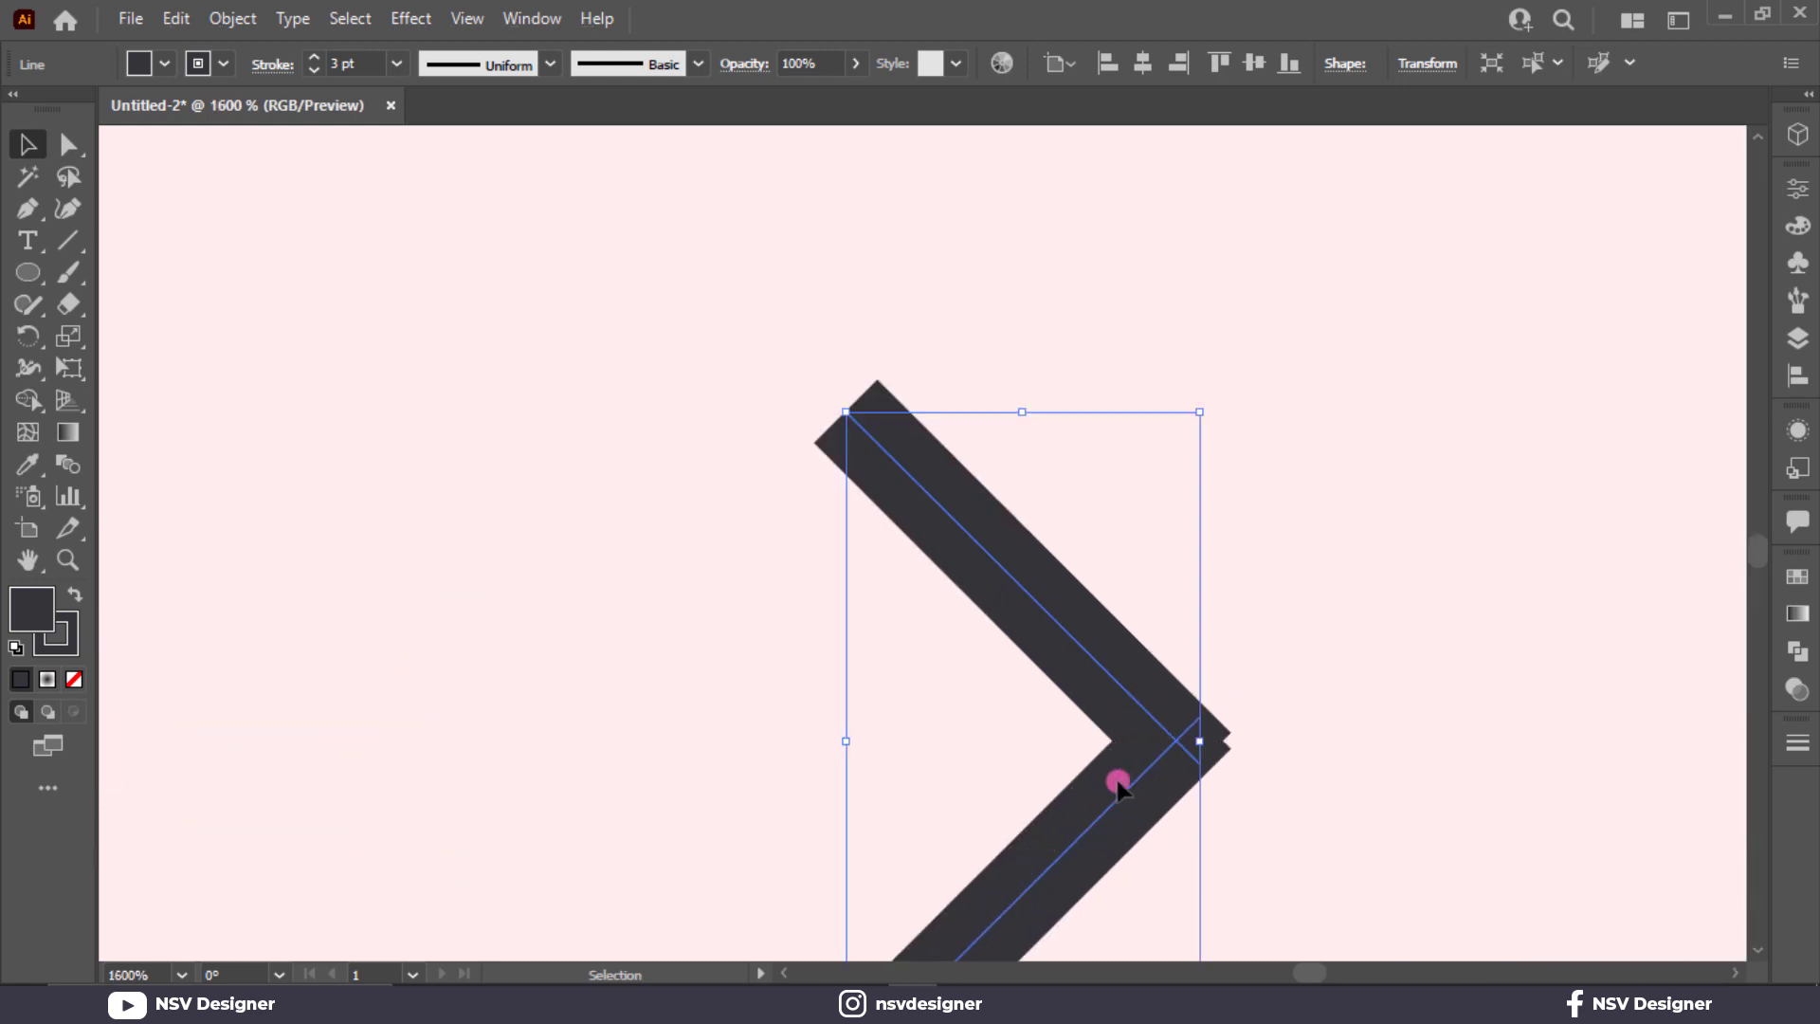
# Try to join the two chevron lines into one path
pyautogui.rightClick(1125, 735)
pyautogui.click(1210, 389)
pyautogui.hotkey('ctrl', 'z')
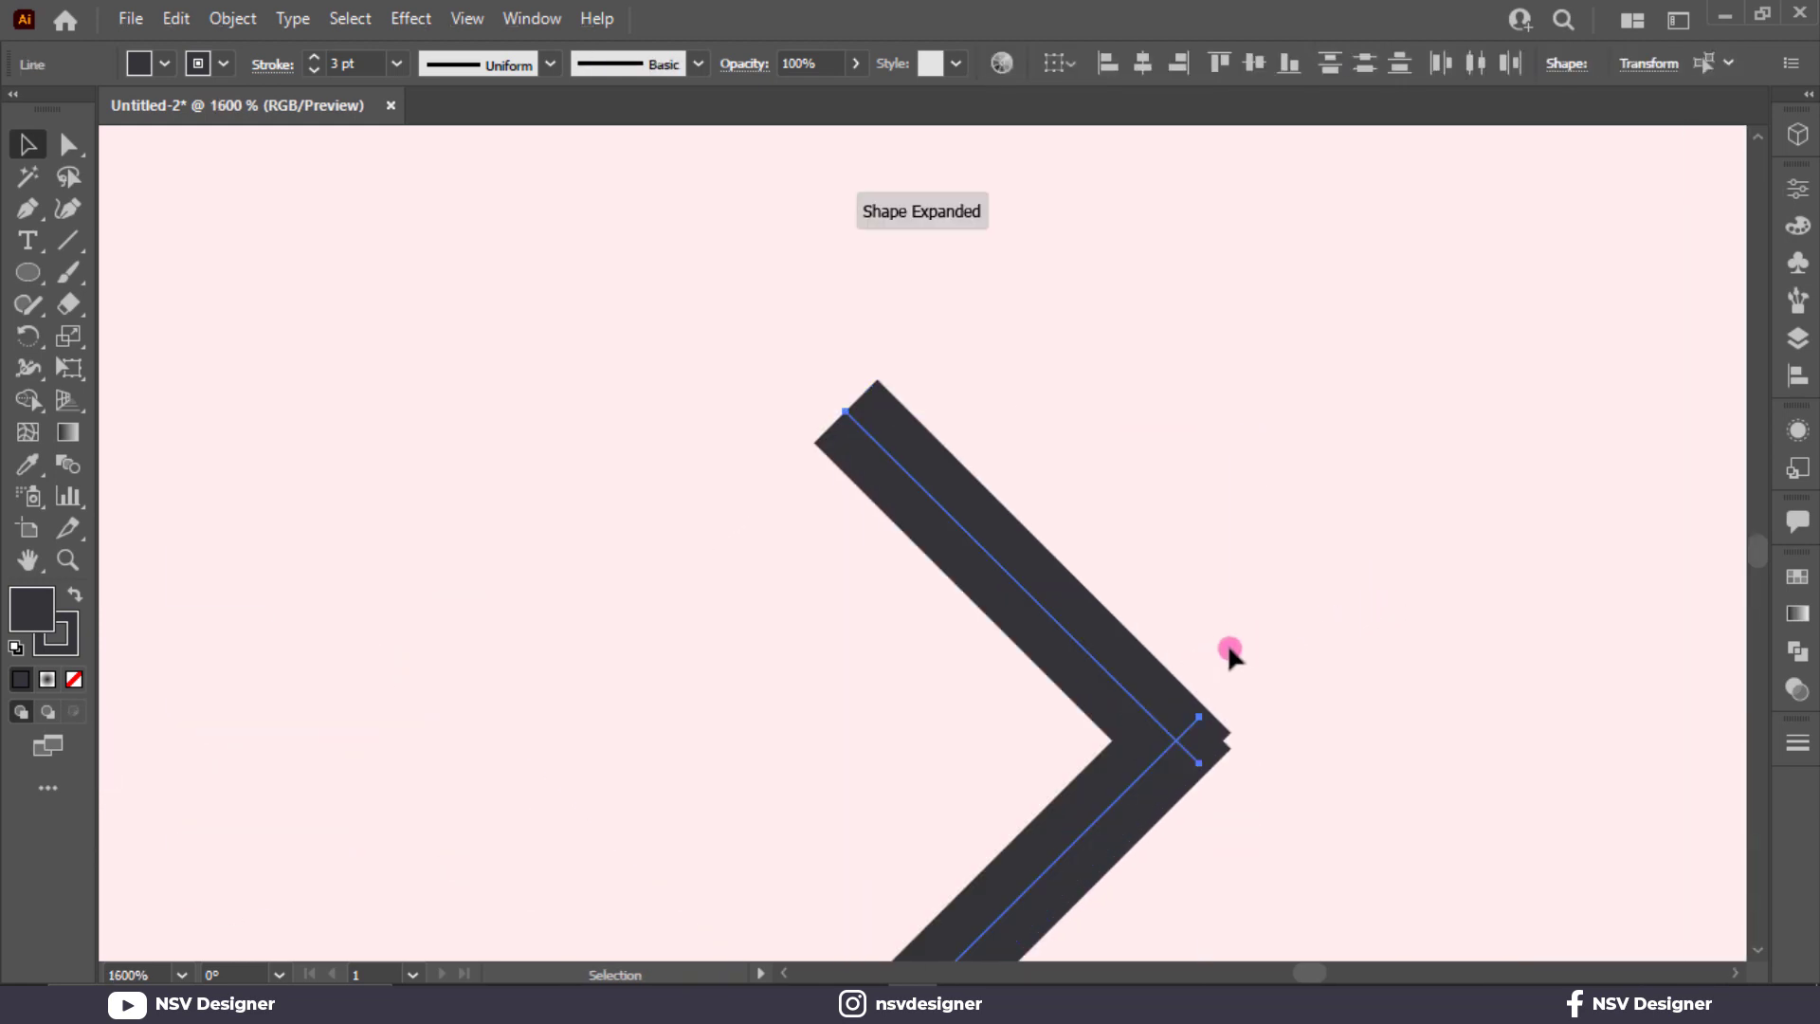
# Adjust the chevron's lower line so that its end meets the upper line in a clean, sharp tip
pyautogui.click(1209, 682)
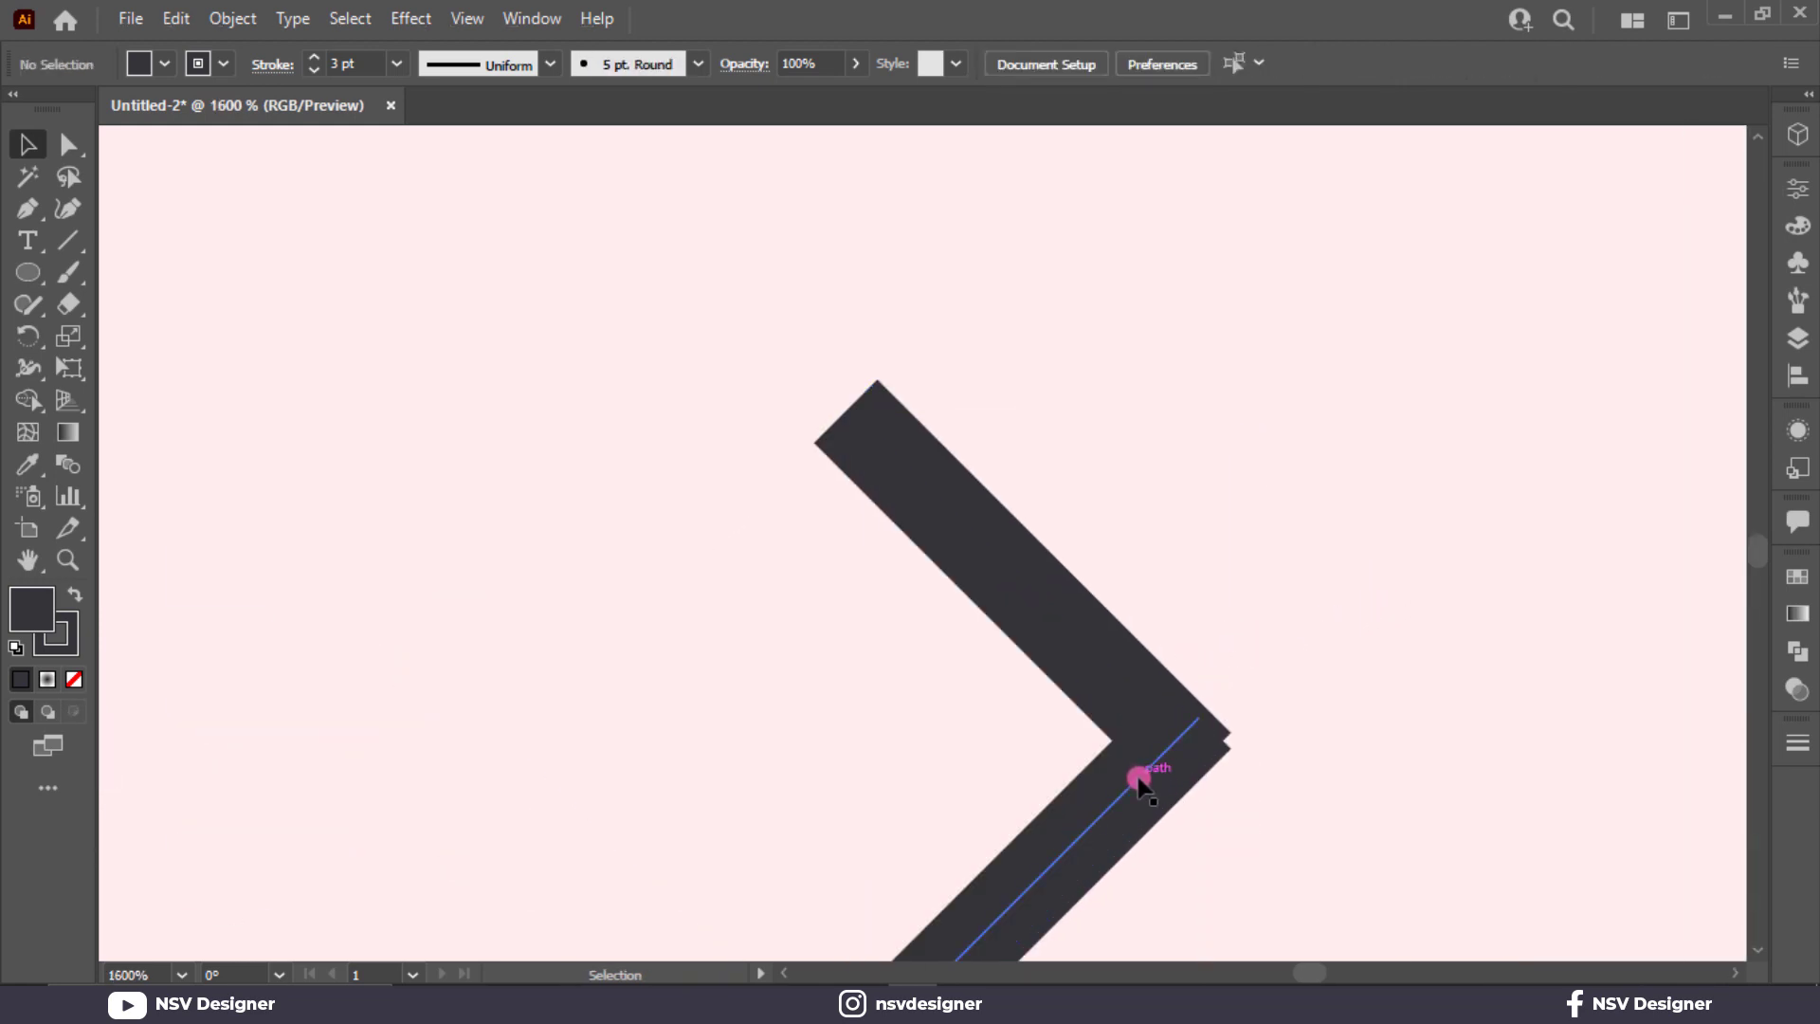
pyautogui.moveTo(1133, 773)
pyautogui.mouseDown()
pyautogui.moveTo(1106, 776)
pyautogui.moveTo(1134, 764)
pyautogui.mouseUp()
pyautogui.click(1337, 678)
pyautogui.scroll(-2, 1093, 723)
pyautogui.click(1080, 725)
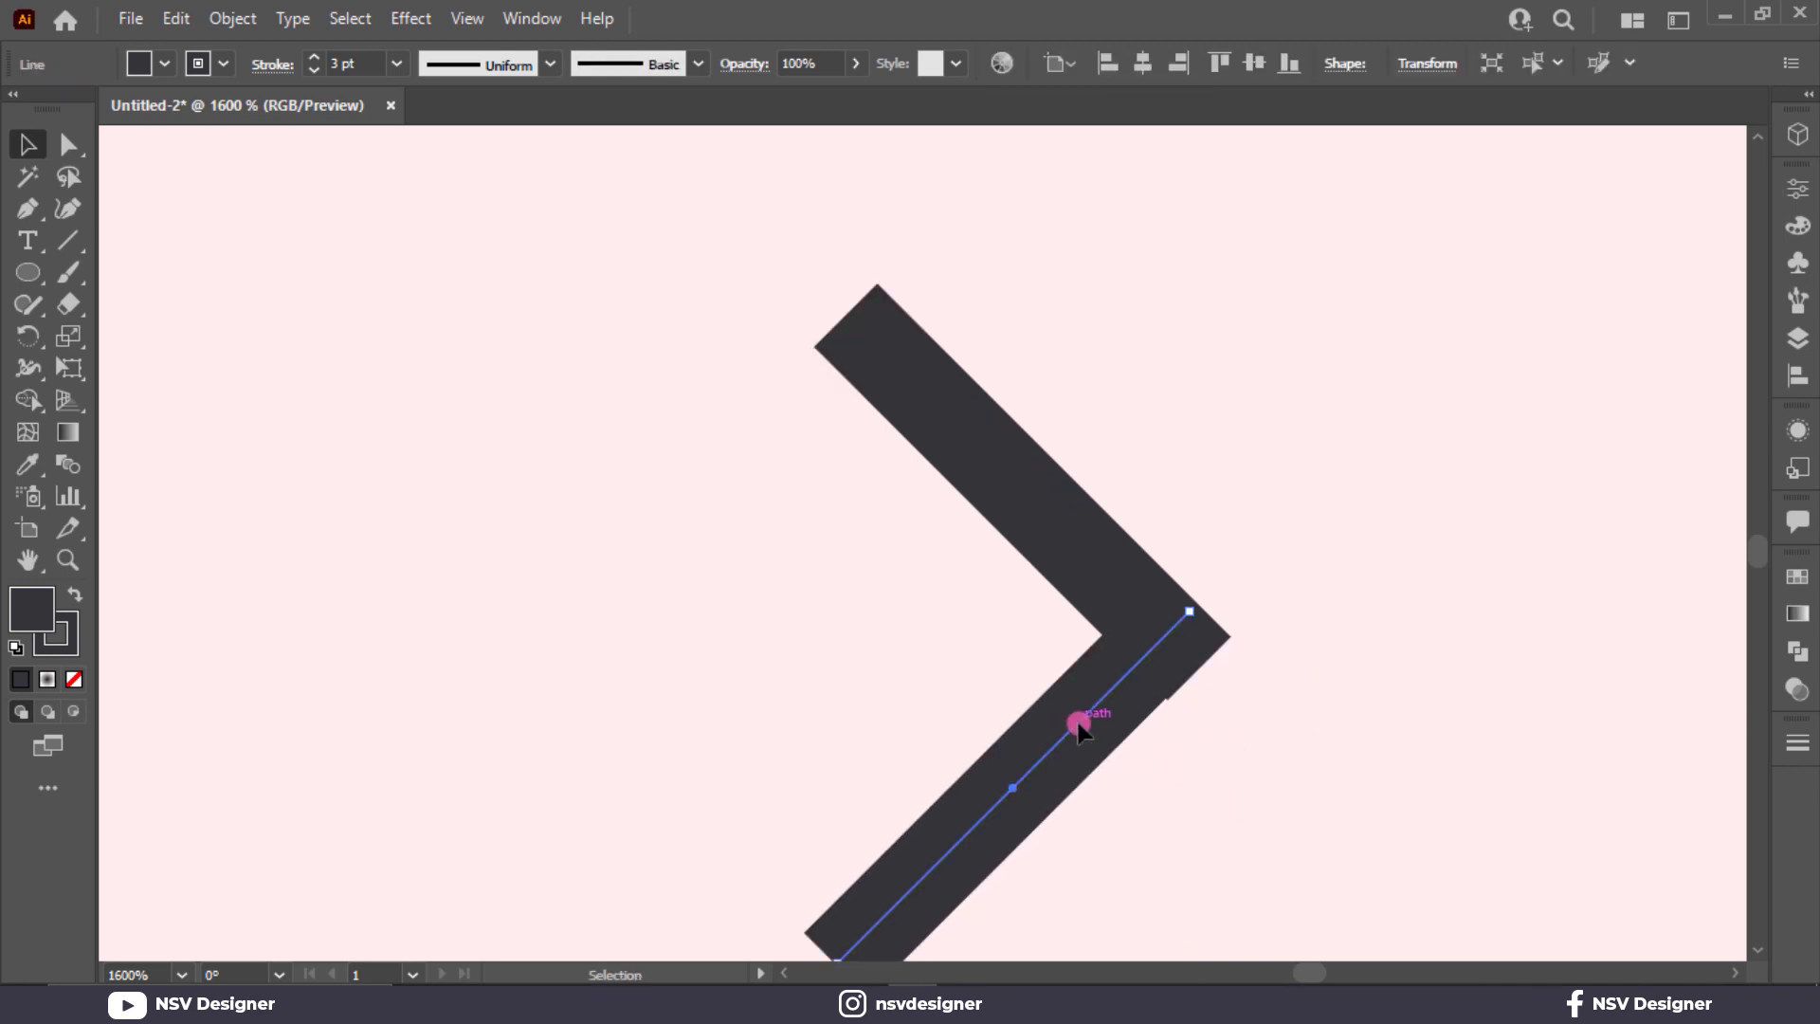
pyautogui.moveTo(1153, 652); pyautogui.dragTo(1302, 639)
pyautogui.scroll(3, 1176, 641)
pyautogui.scroll(-5, 1345, 553)
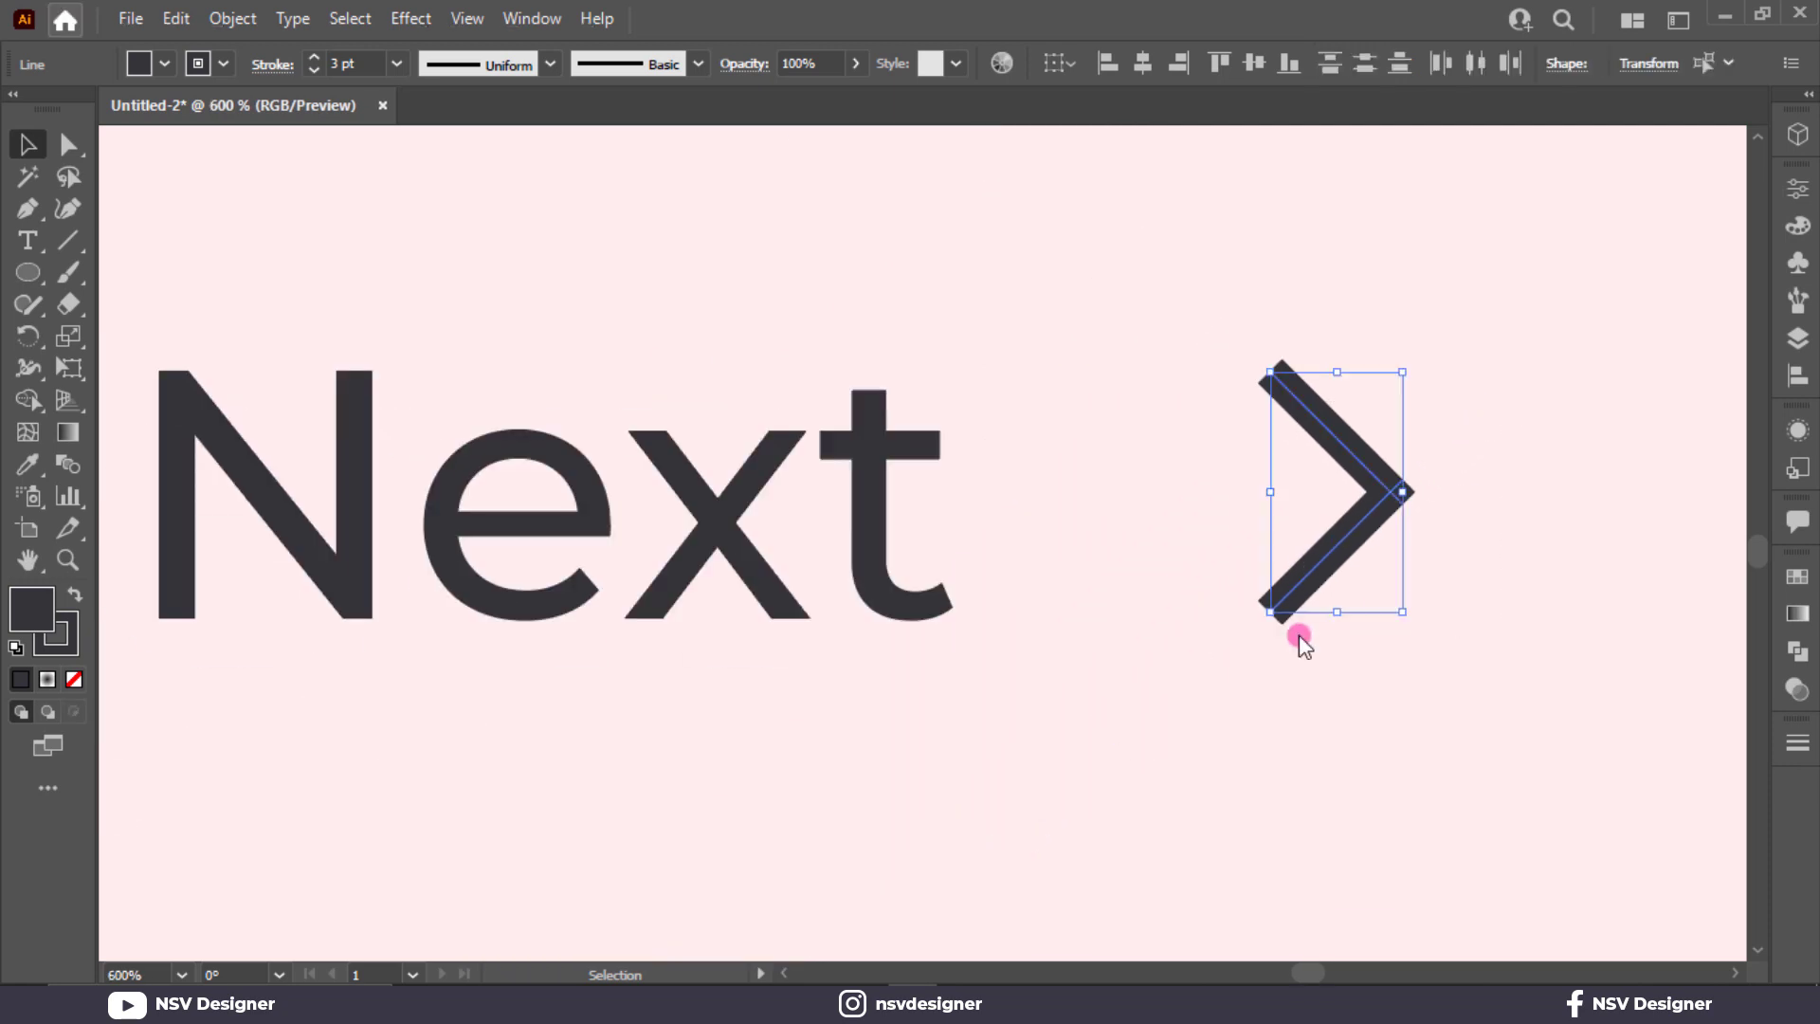
# Try round caps on the strokes of the chevron
pyautogui.click(283, 66)
pyautogui.click(133, 140)
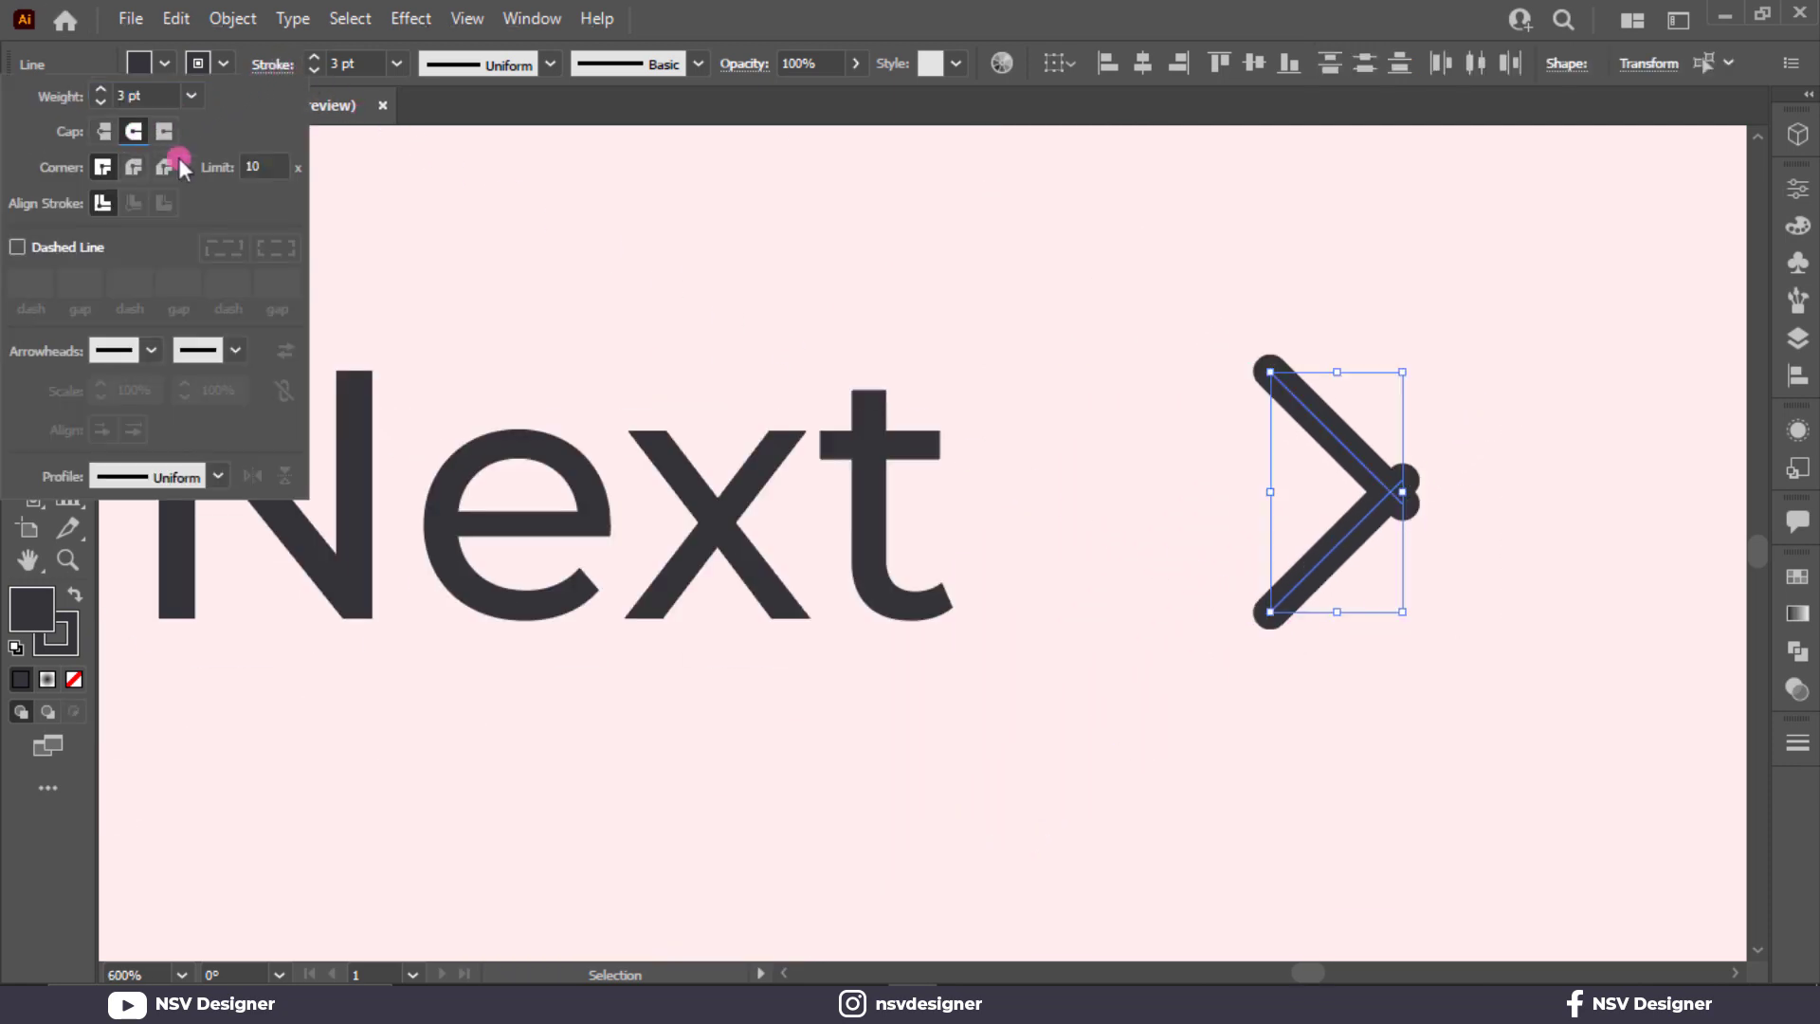
pyautogui.click(937, 455)
pyautogui.click(1147, 502)
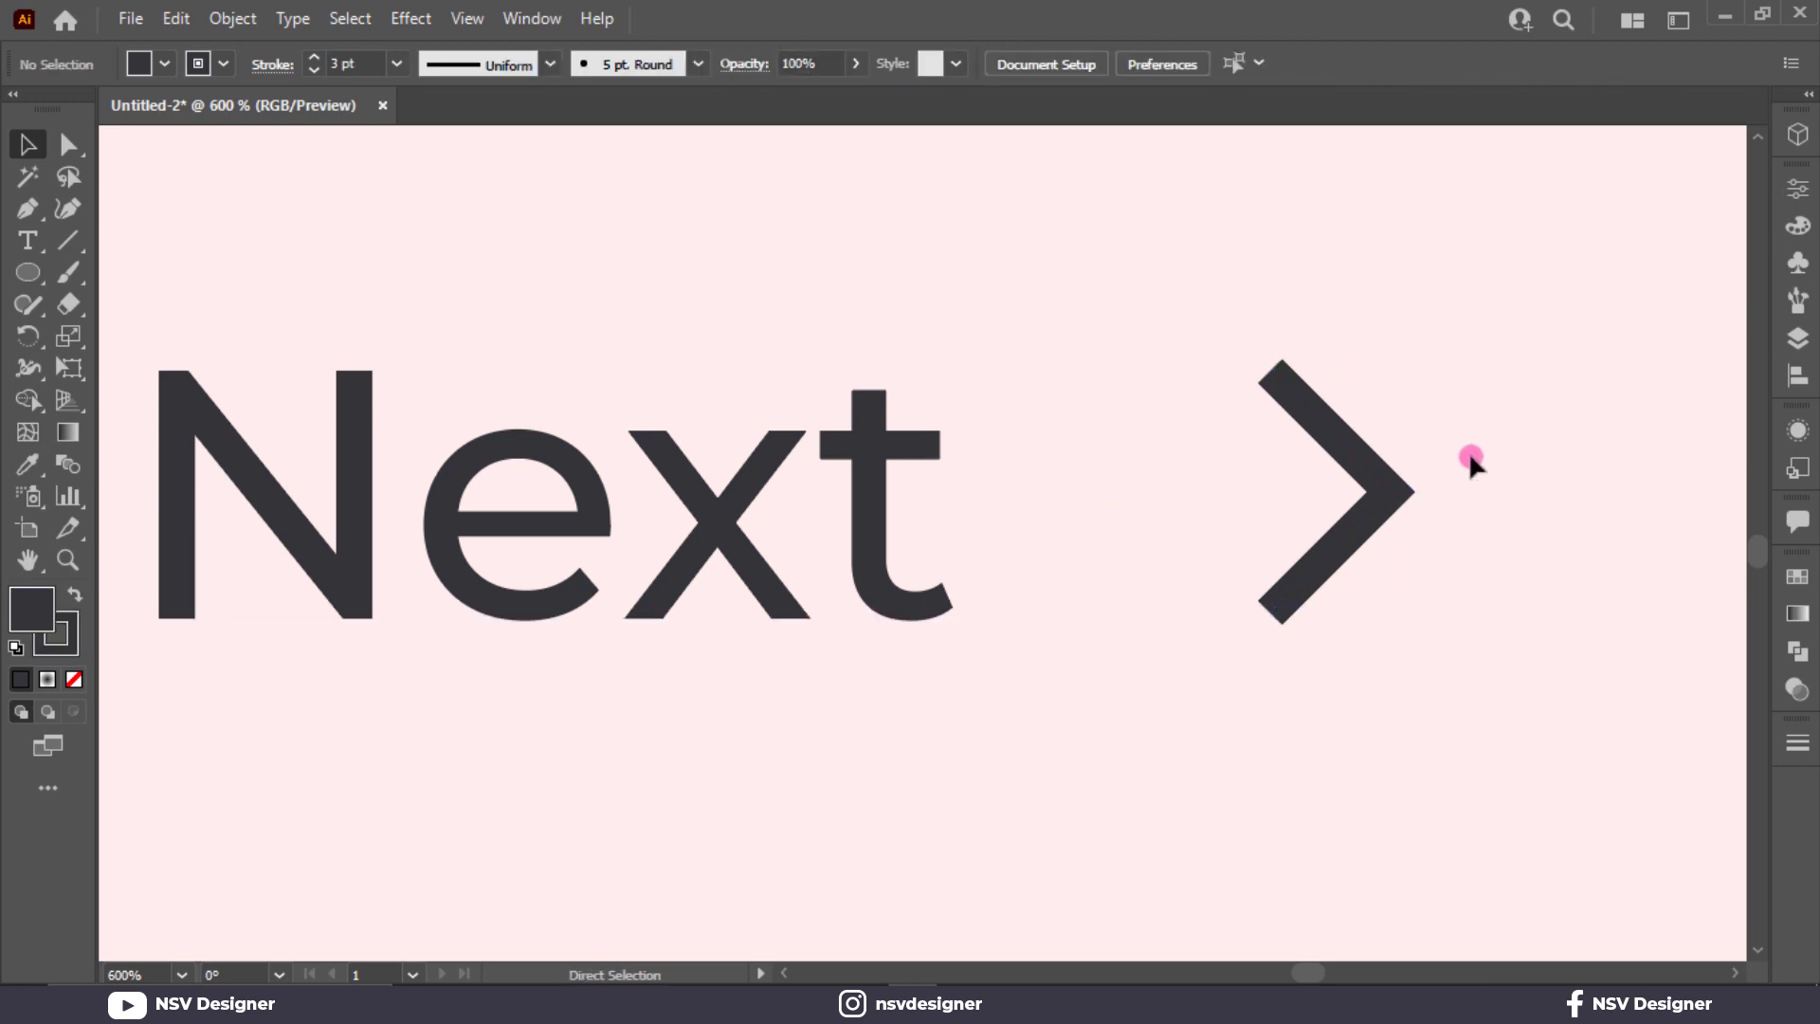
# Add the text Trending in the empty area below the SNEAKER headline
pyautogui.hotkey('ctrl', '0')
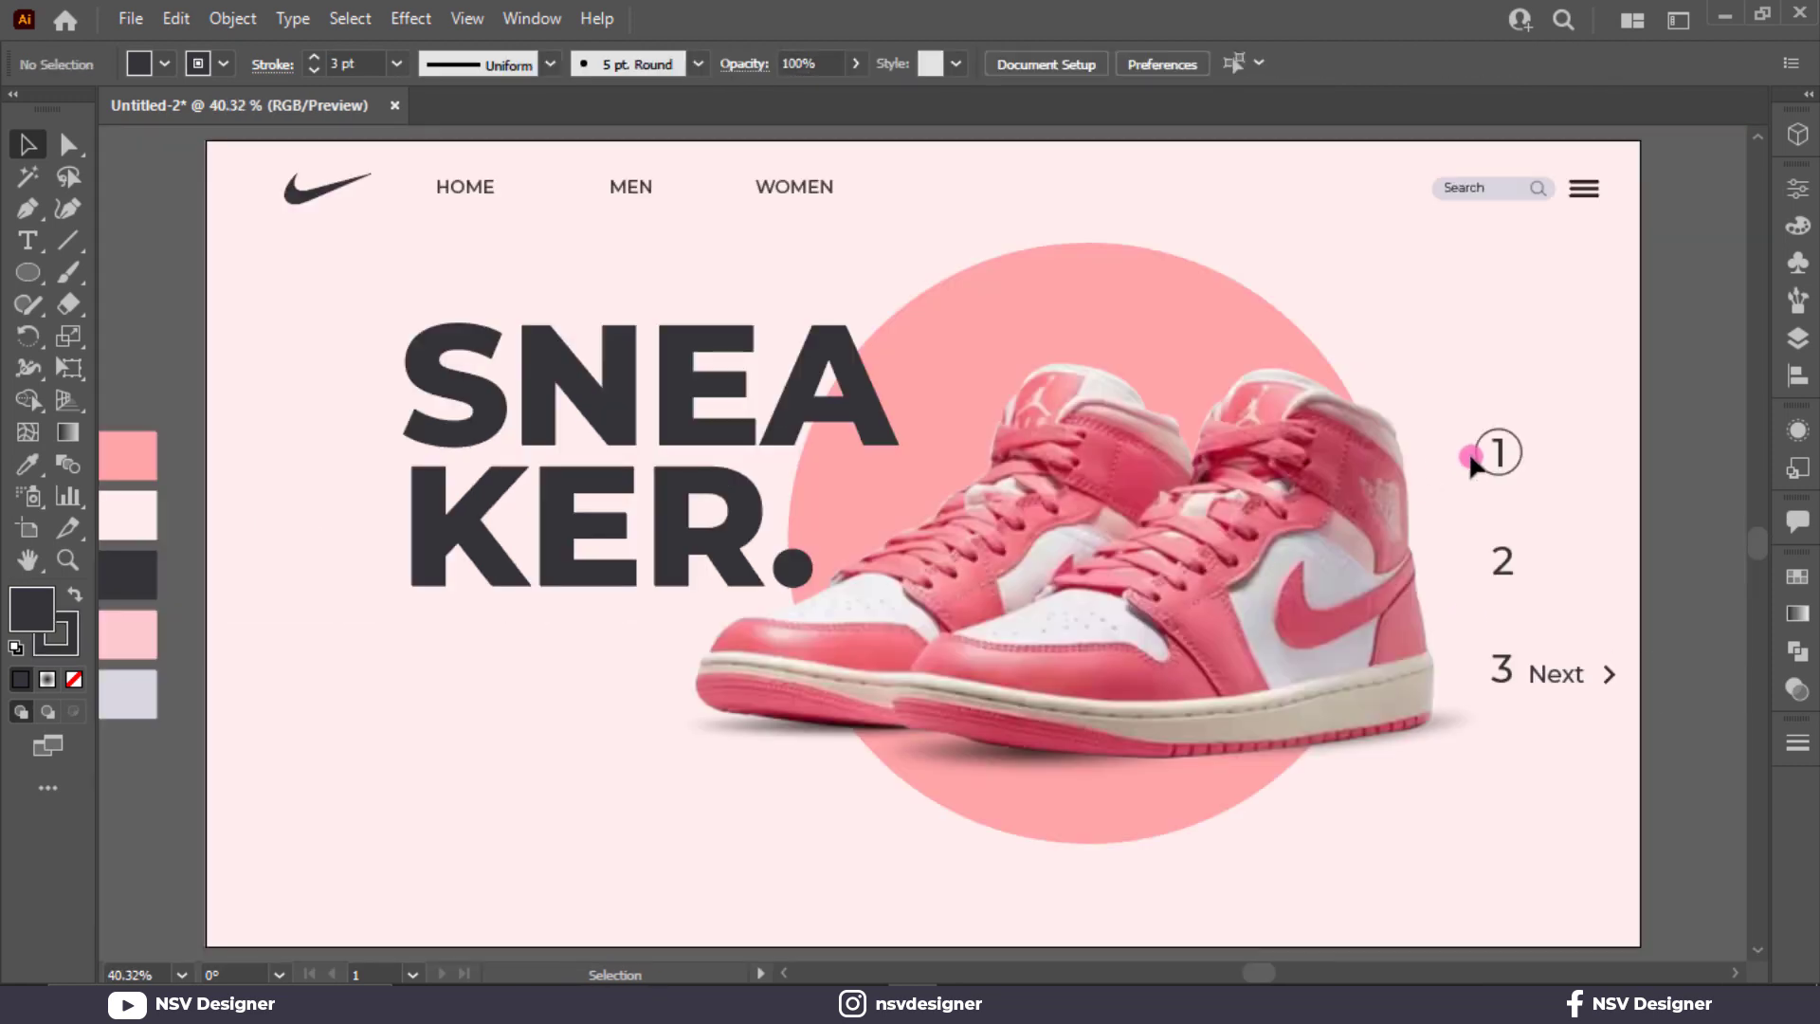
pyautogui.click(27, 240)
pyautogui.click(372, 854)
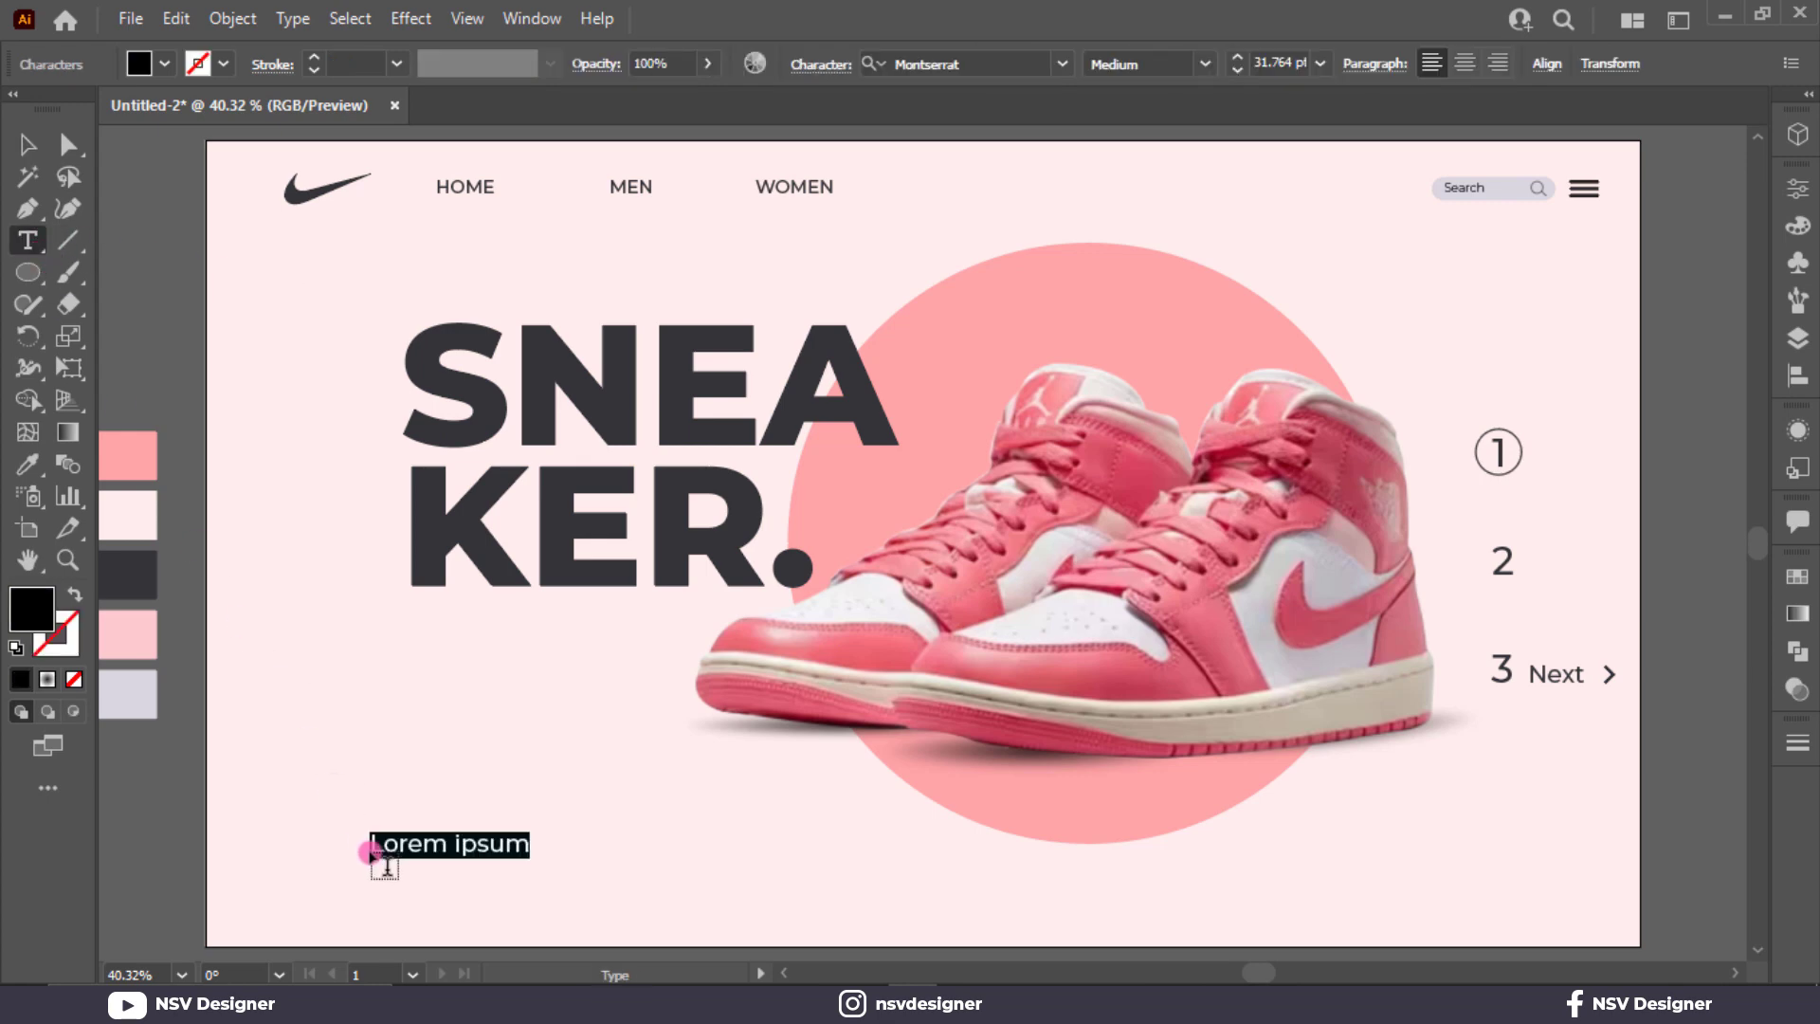
pyautogui.write('Trending')
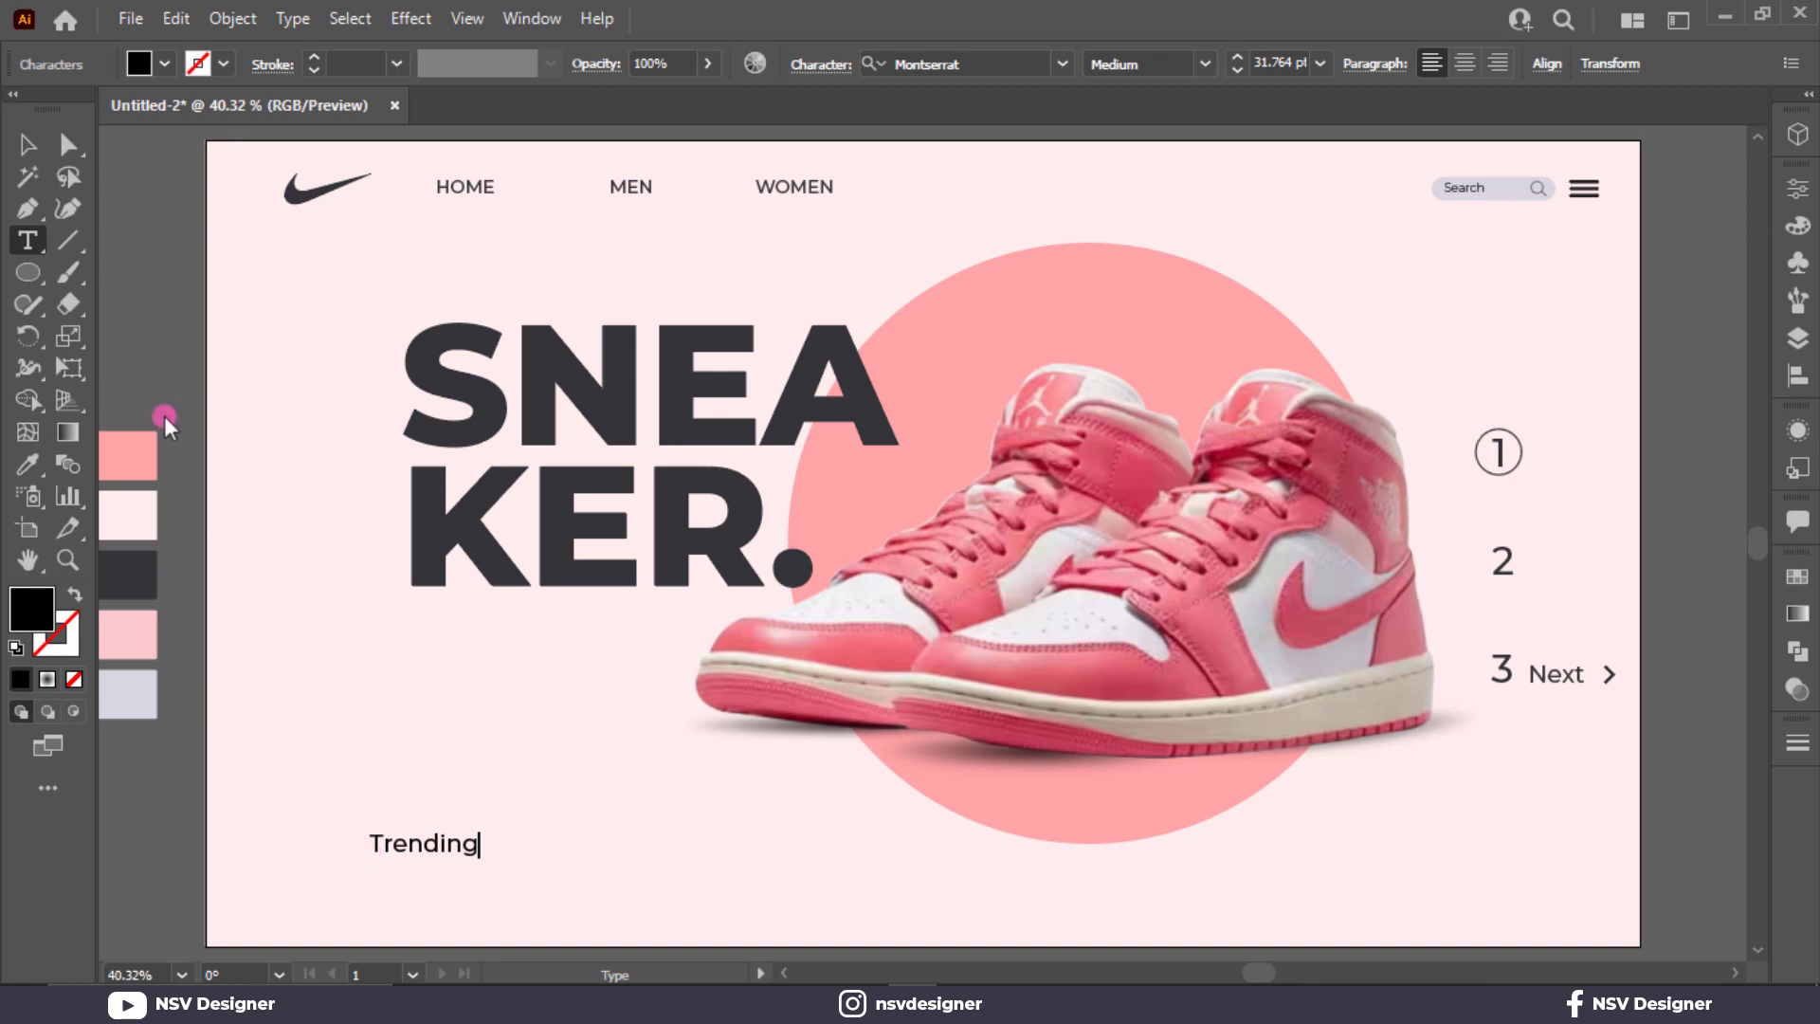
pyautogui.click(28, 144)
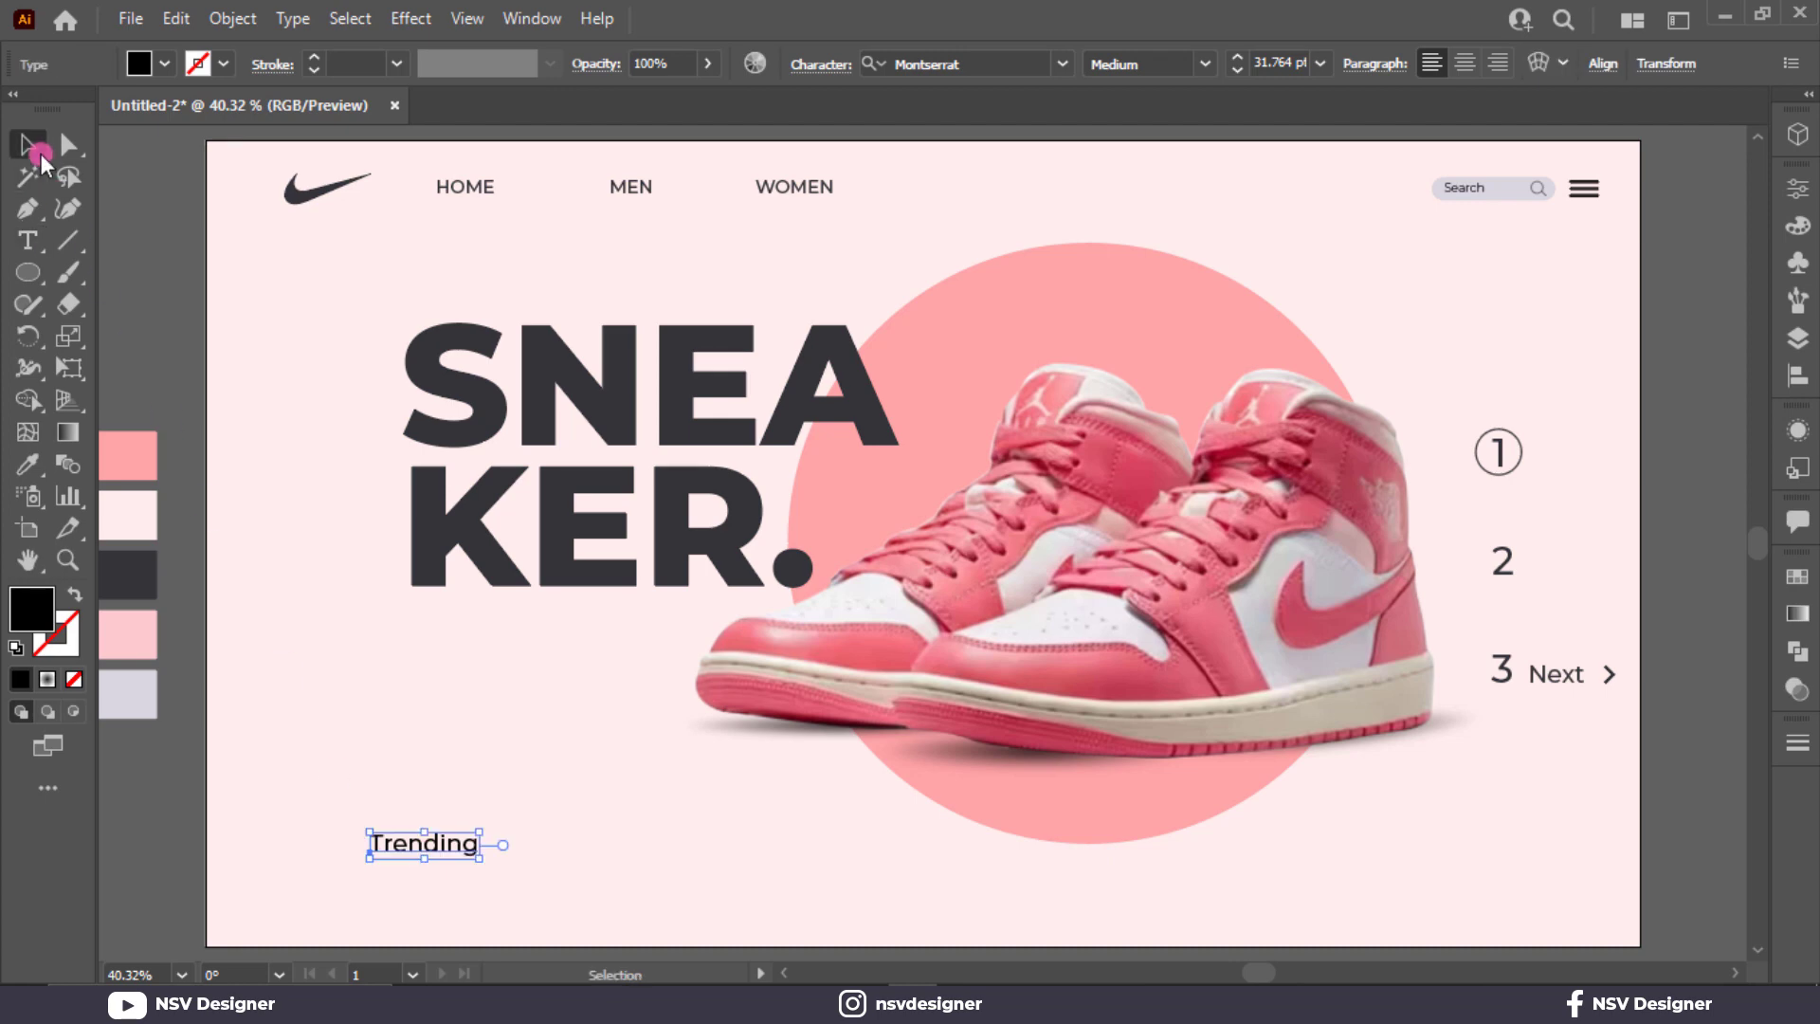
# Rotate the Trending text to read vertically upward, enlarge it to about 54 pt and place it near the artboard's lower-left corner
pyautogui.moveTo(445, 756); pyautogui.dragTo(402, 719)
pyautogui.click(530, 849)
pyautogui.moveTo(425, 846); pyautogui.dragTo(302, 724)
pyautogui.click(300, 701)
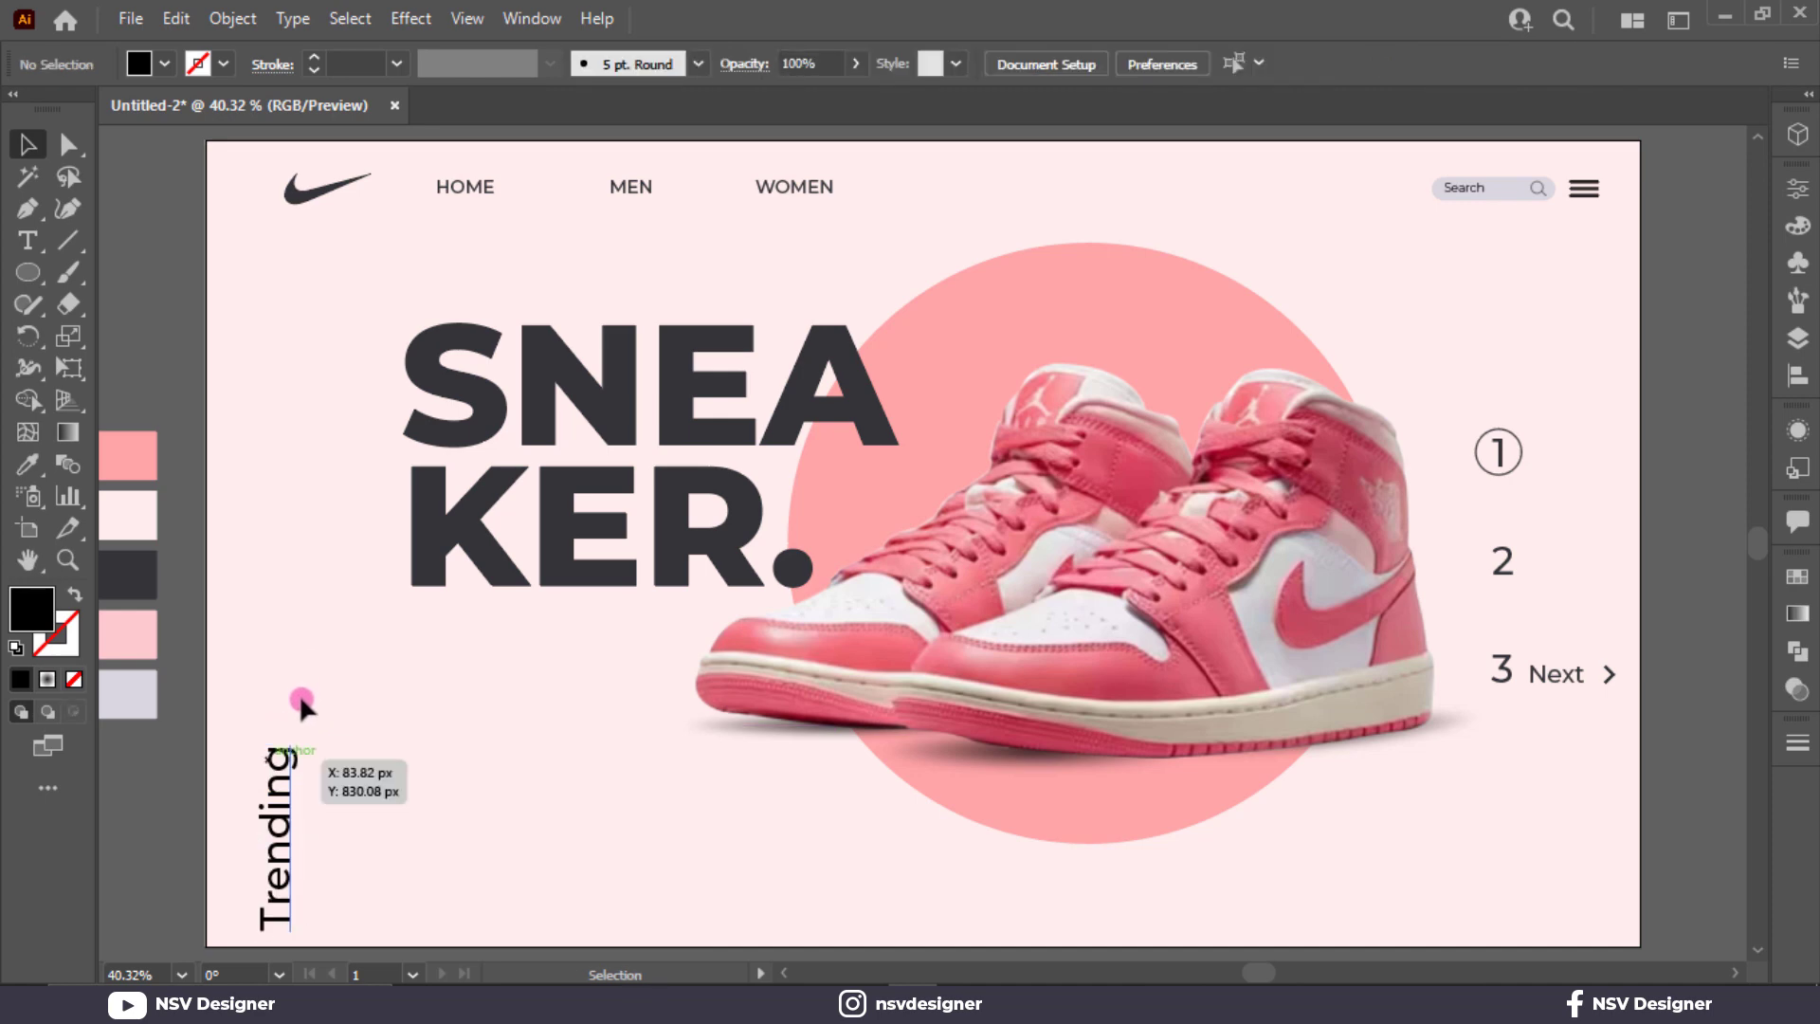
pyautogui.moveTo(276, 801); pyautogui.dragTo(276, 764)
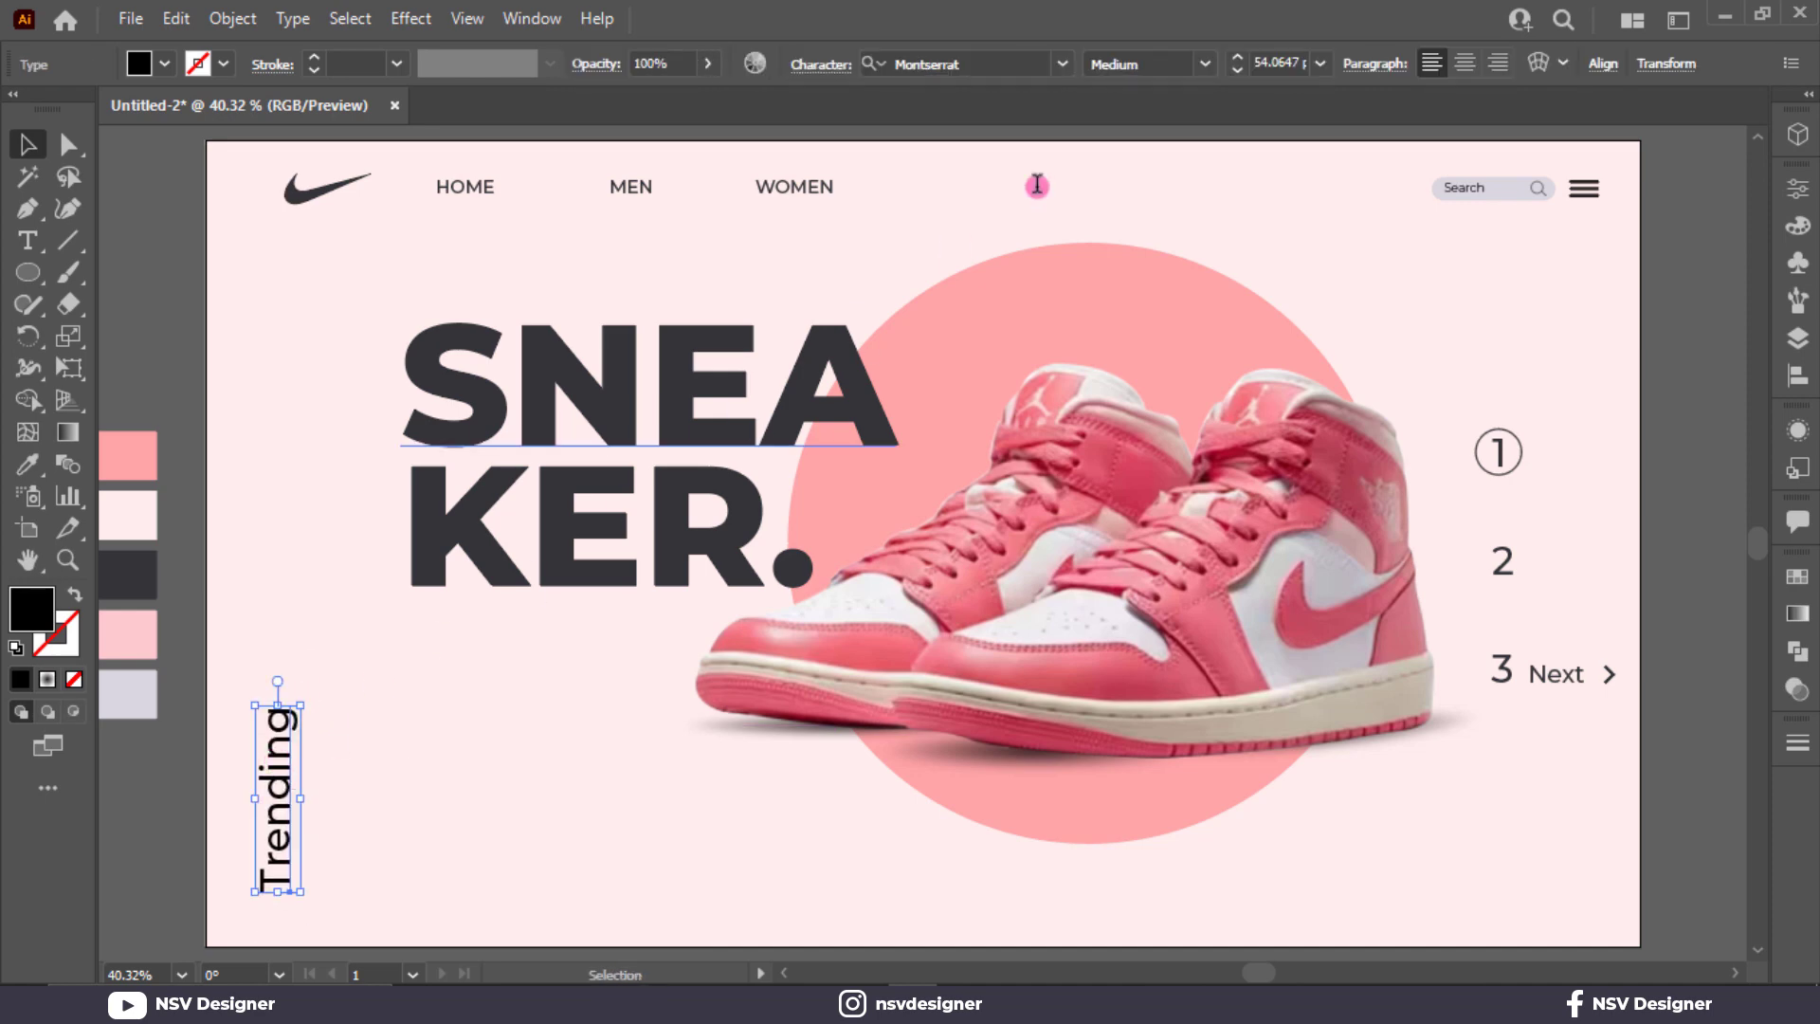
# Change the Trending text to the Regular weight and scale it down to about 41 pt
pyautogui.click(1204, 63)
pyautogui.click(1181, 270)
pyautogui.click(429, 716)
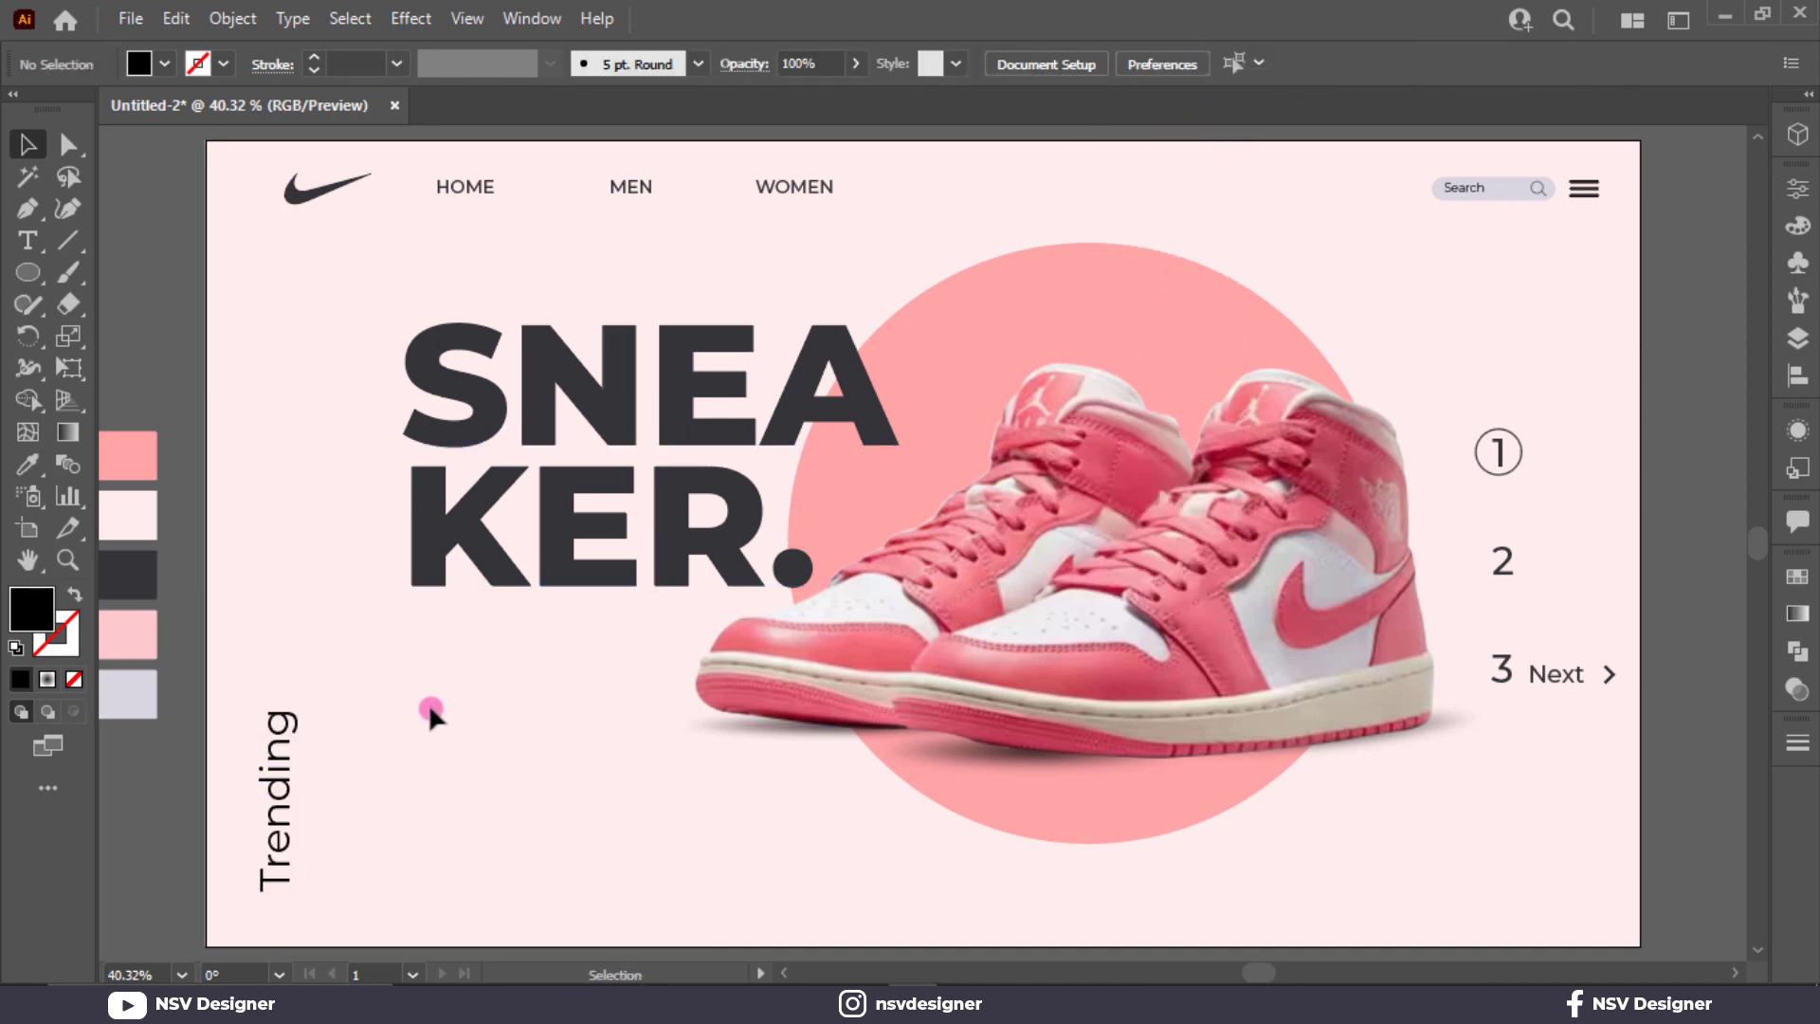
pyautogui.click(290, 759)
pyautogui.moveTo(300, 710); pyautogui.dragTo(288, 724)
pyautogui.click(291, 699)
# Duplicate the vertical Trending text to its right and change the copy to Design
pyautogui.moveTo(276, 801); pyautogui.dragTo(304, 825)
pyautogui.doubleClick(303, 828)
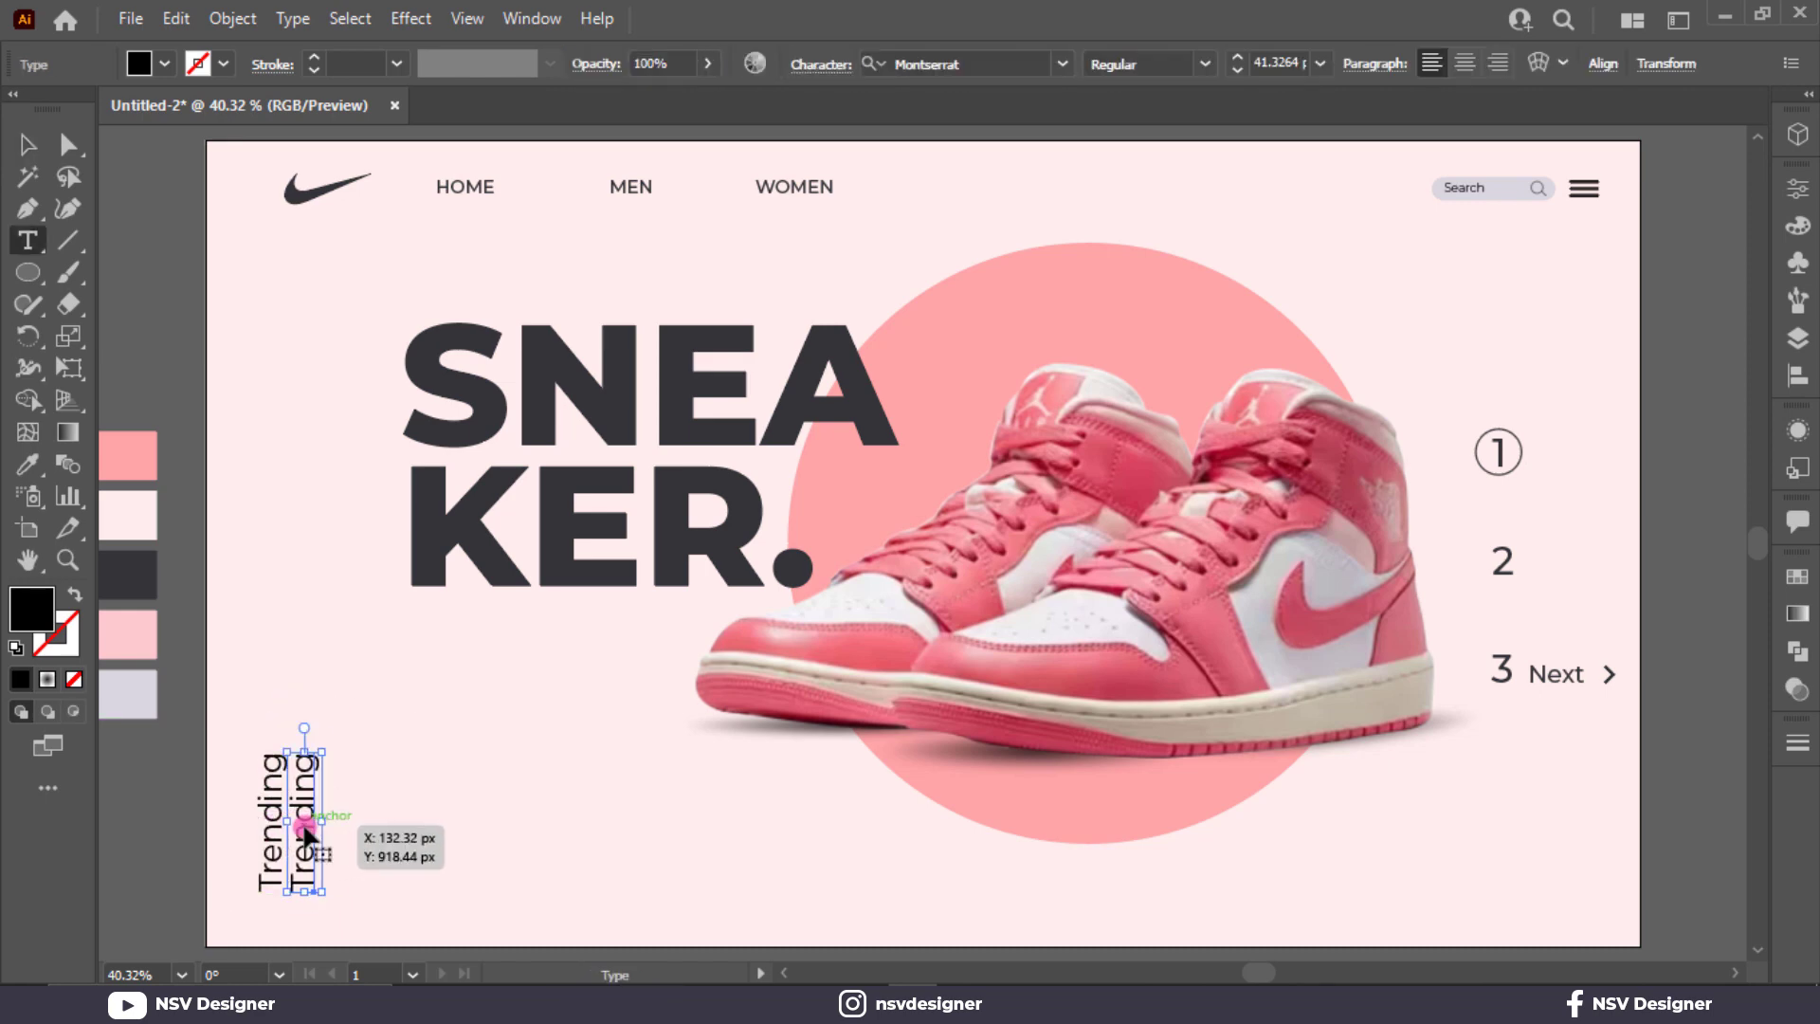
pyautogui.write('Design')
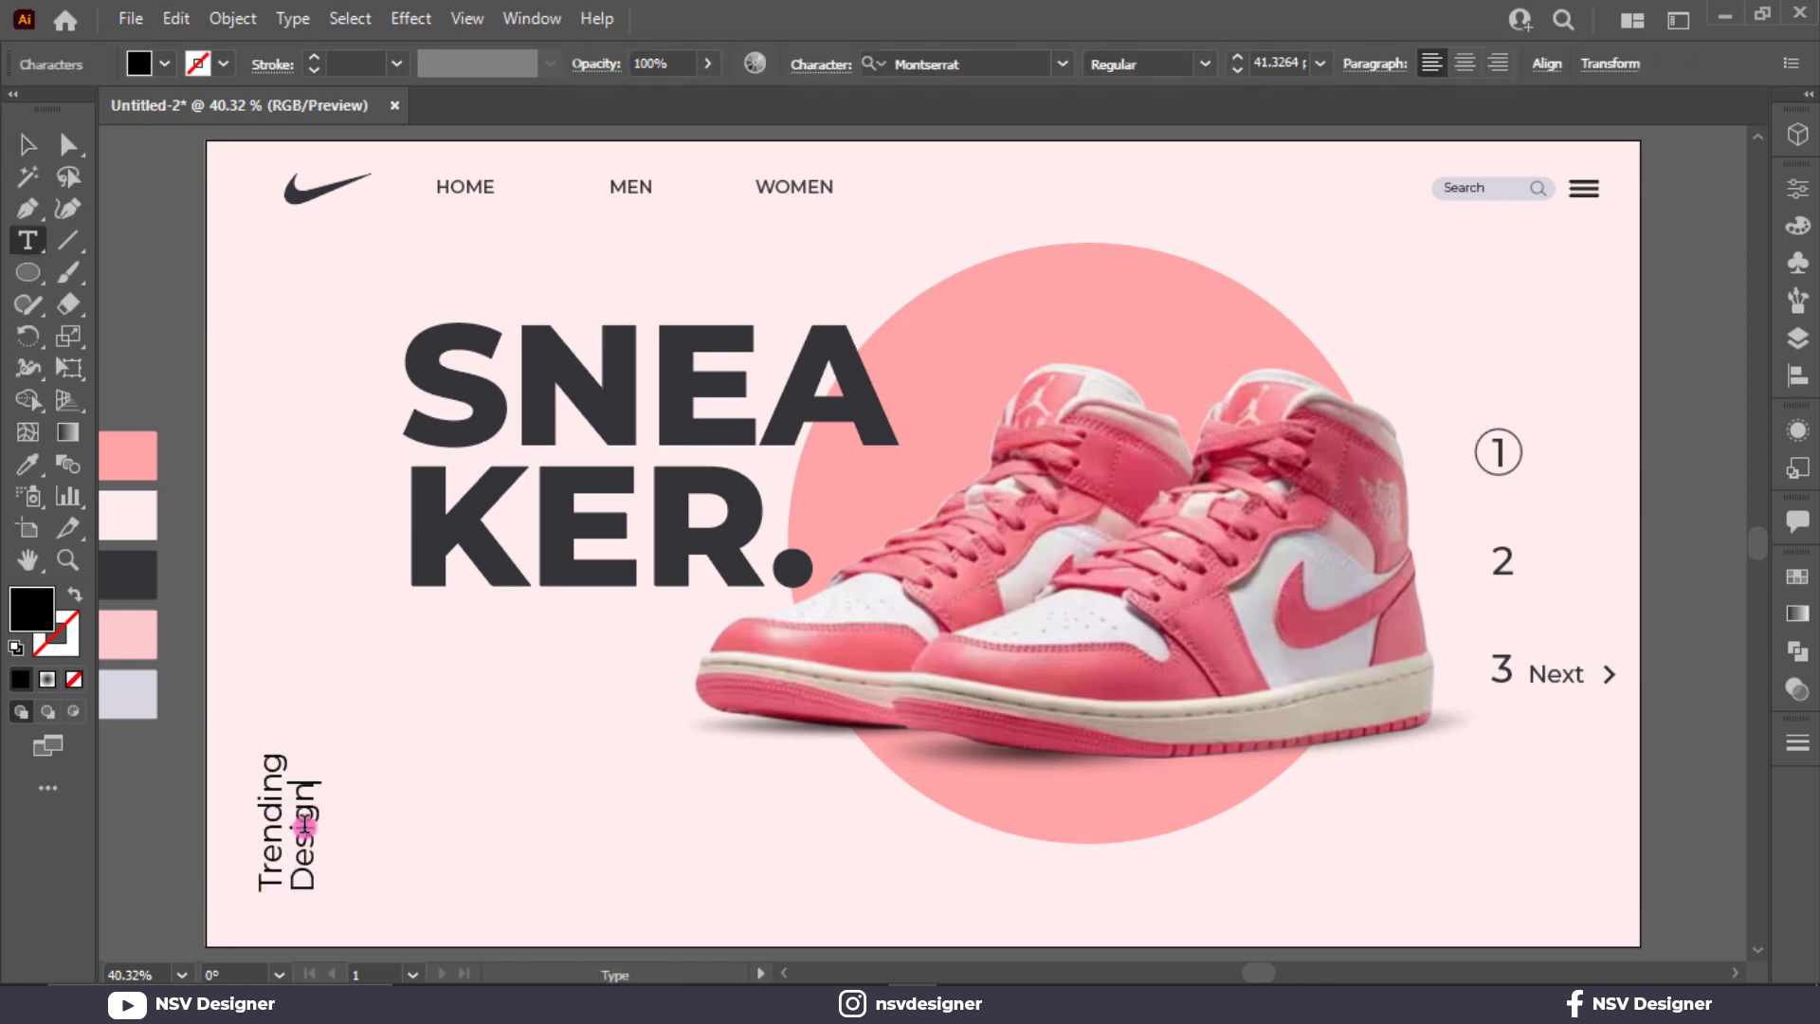
pyautogui.press('Escape')
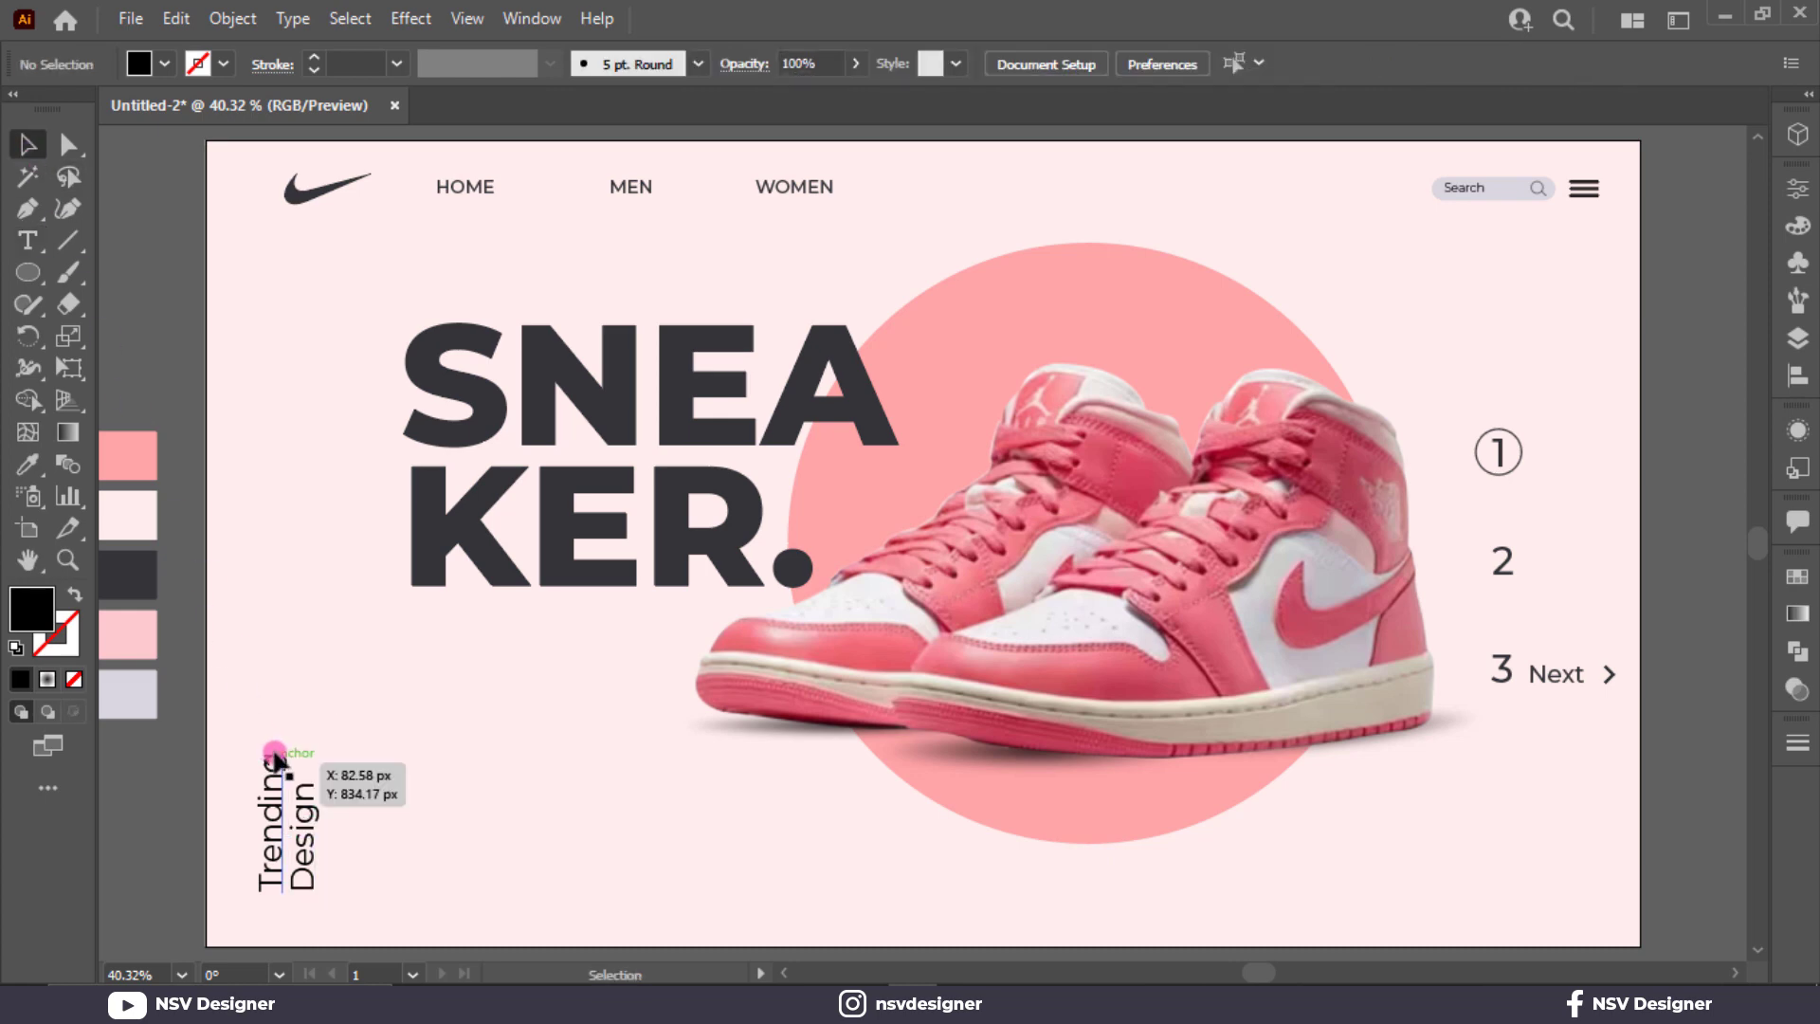
# Enlarge Trending to about 56 pt, set Design to 36 pt and place it close beside Trending
pyautogui.click(282, 756)
pyautogui.moveTo(292, 747); pyautogui.dragTo(304, 703)
pyautogui.click(343, 760)
pyautogui.moveTo(309, 842); pyautogui.dragTo(318, 842)
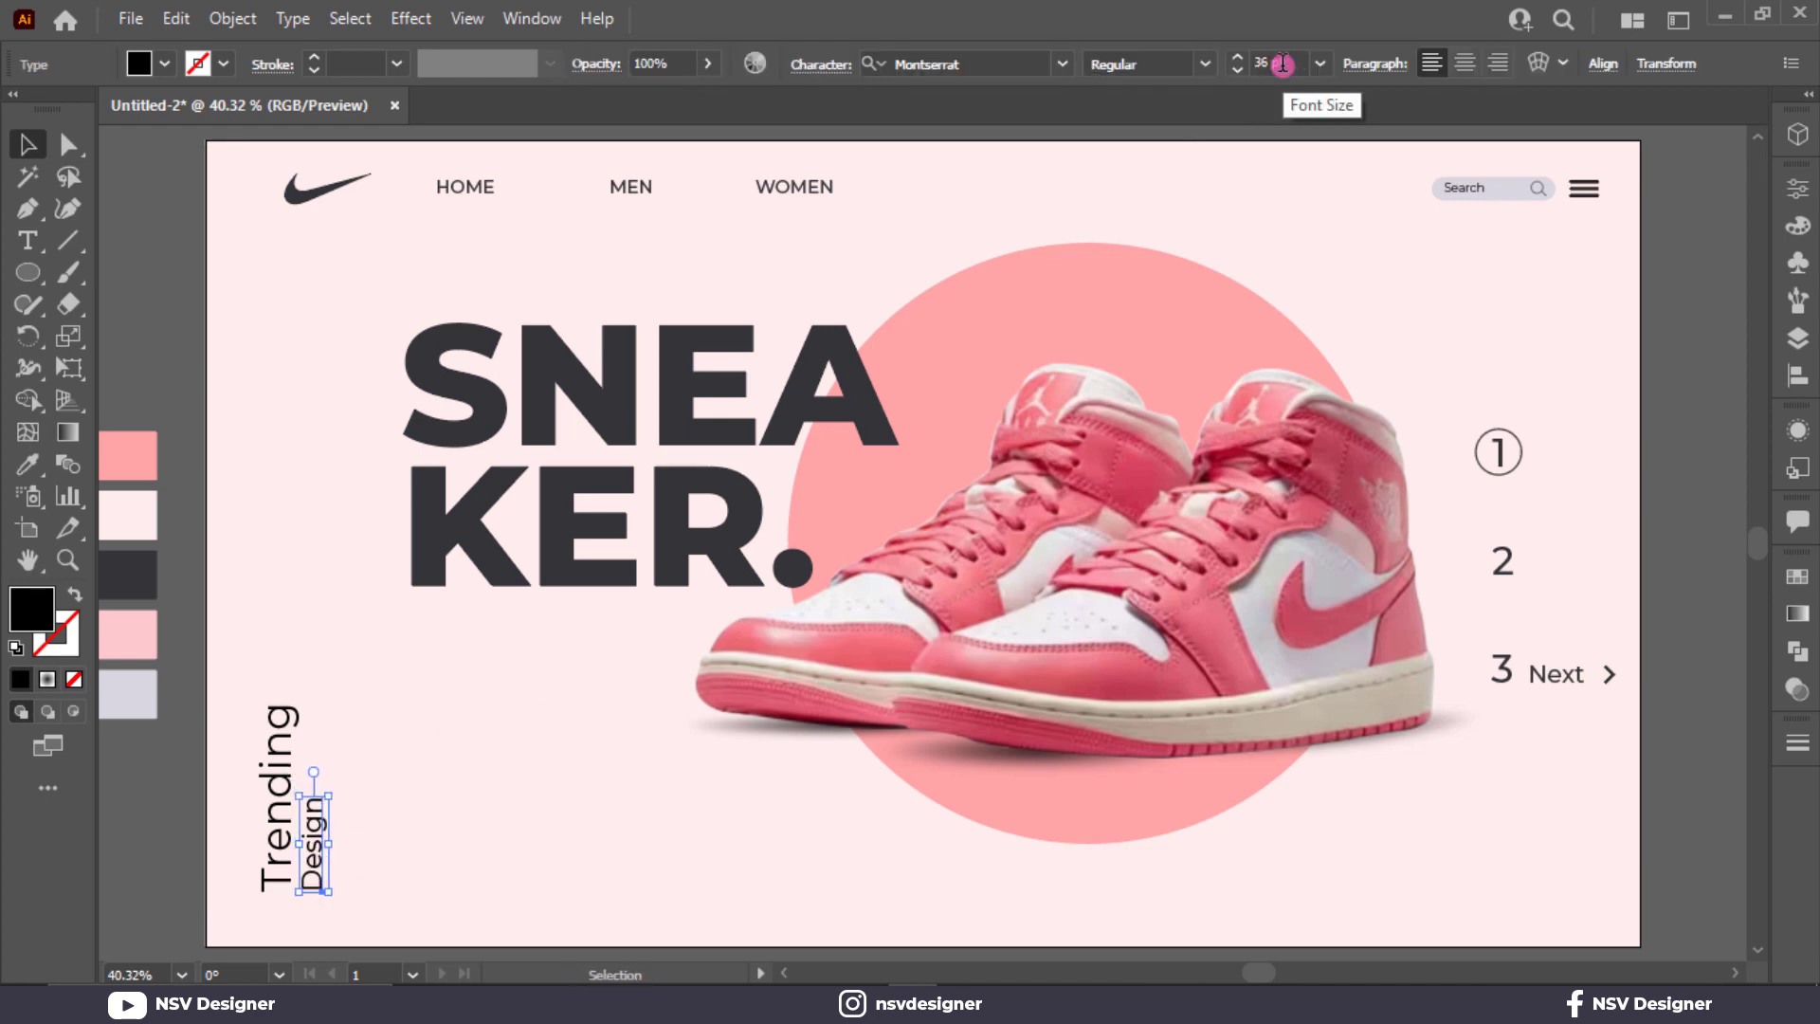
# Scale the vertical Trending and Design texts down, with Design at about 26 pt, near the artboard's lower-left corner
pyautogui.click(249, 813)
pyautogui.click(281, 795)
pyautogui.scroll(2, 281, 788)
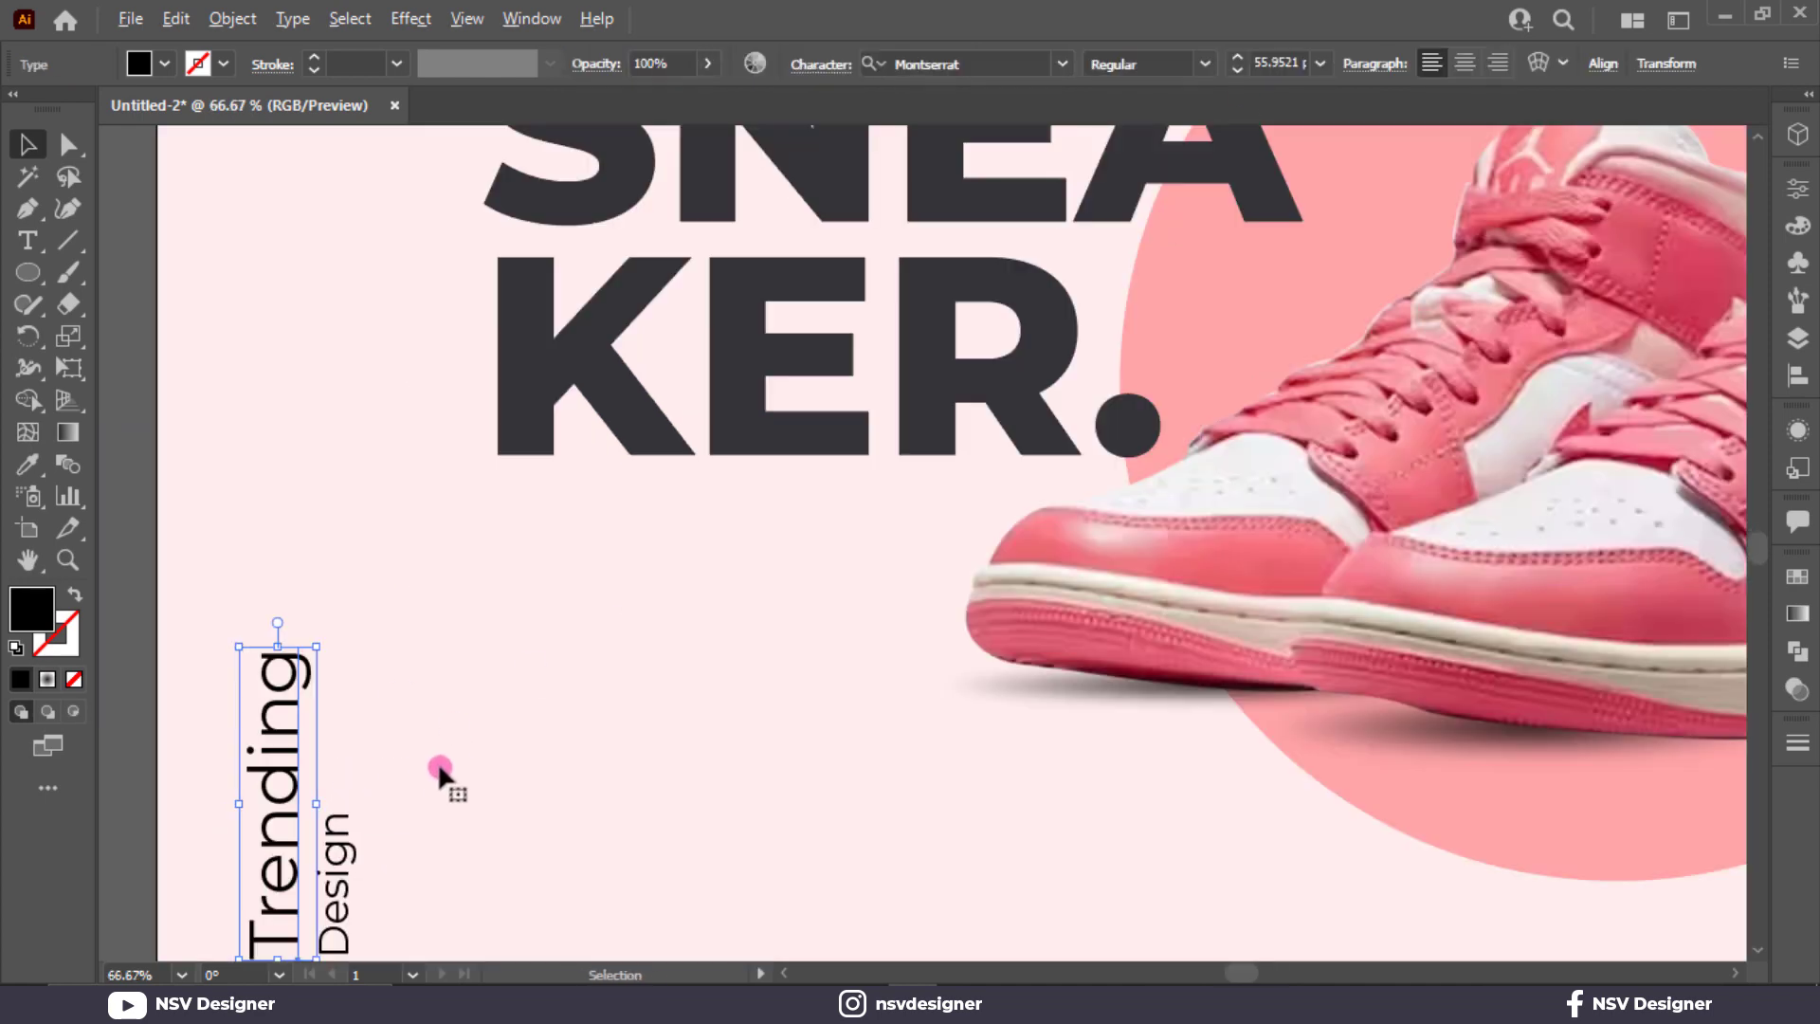
pyautogui.moveTo(439, 767); pyautogui.dragTo(626, 629)
pyautogui.moveTo(519, 506); pyautogui.dragTo(501, 516)
pyautogui.click(519, 522)
pyautogui.moveTo(532, 720); pyautogui.dragTo(529, 675)
pyautogui.click(539, 668)
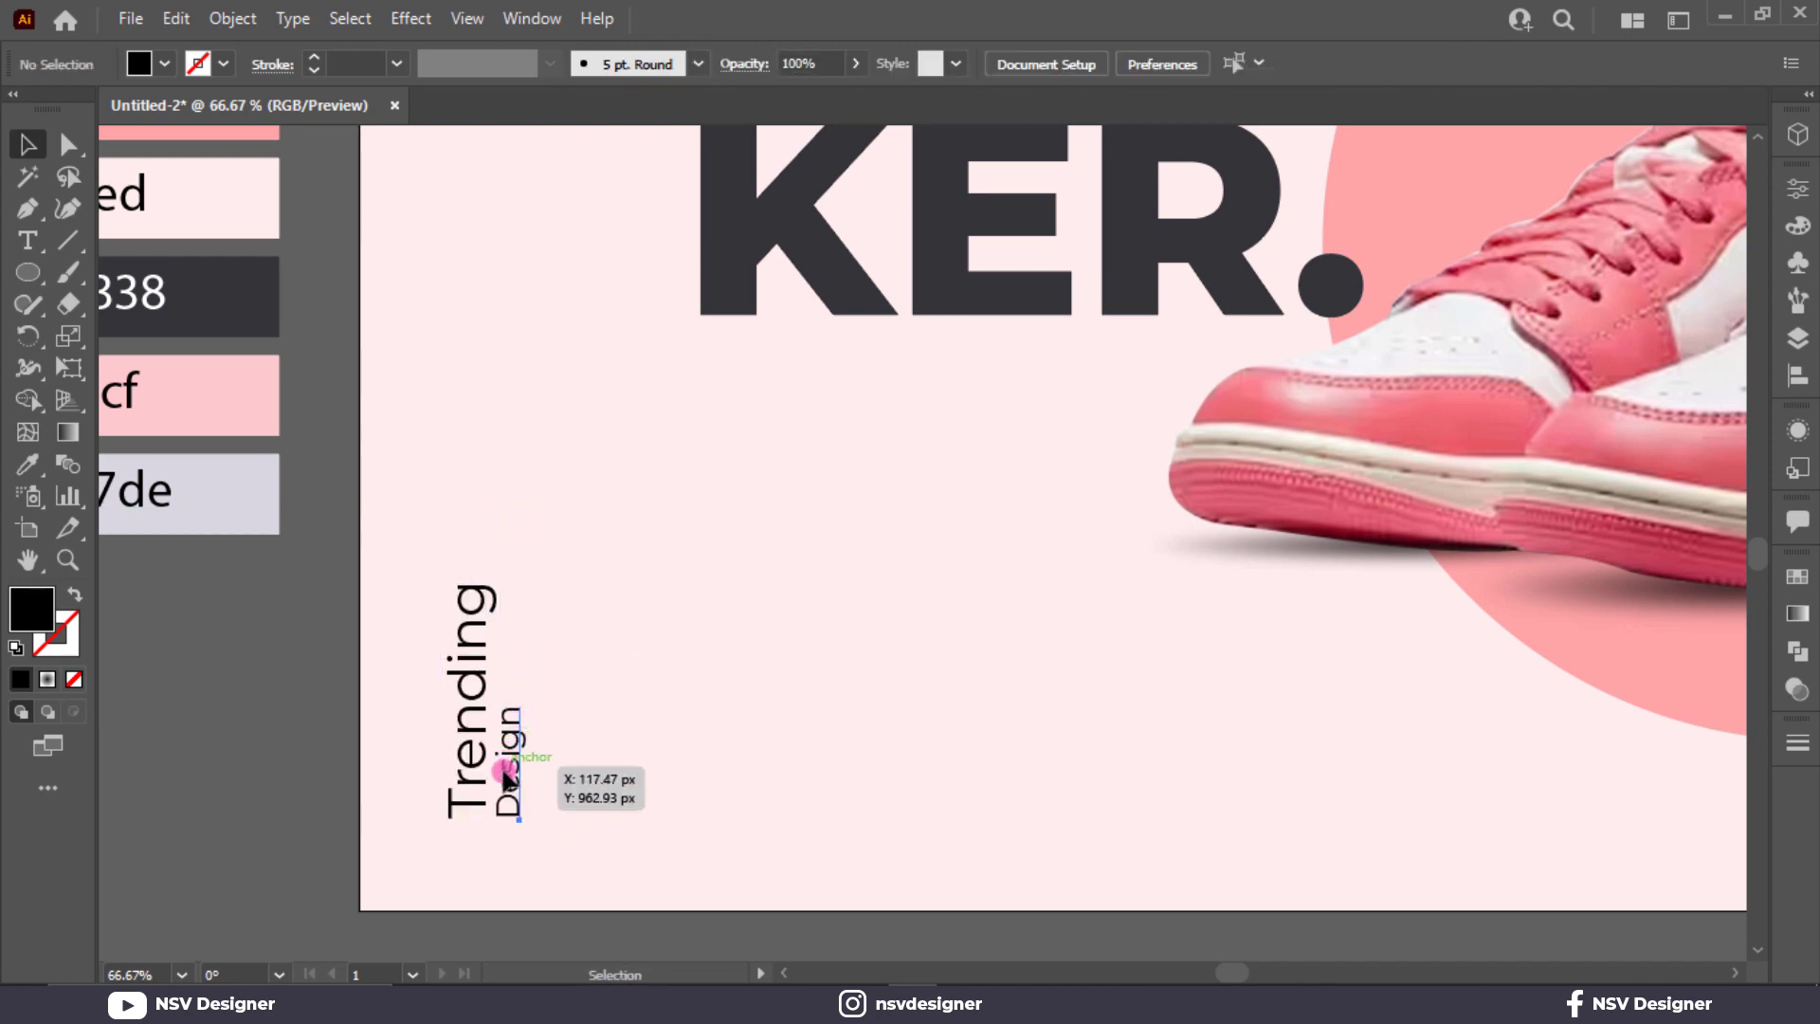
# Nudge the Design text slightly closer to Trending, keeping their lower ends level
pyautogui.click(506, 766)
pyautogui.click(558, 734)
pyautogui.click(516, 762)
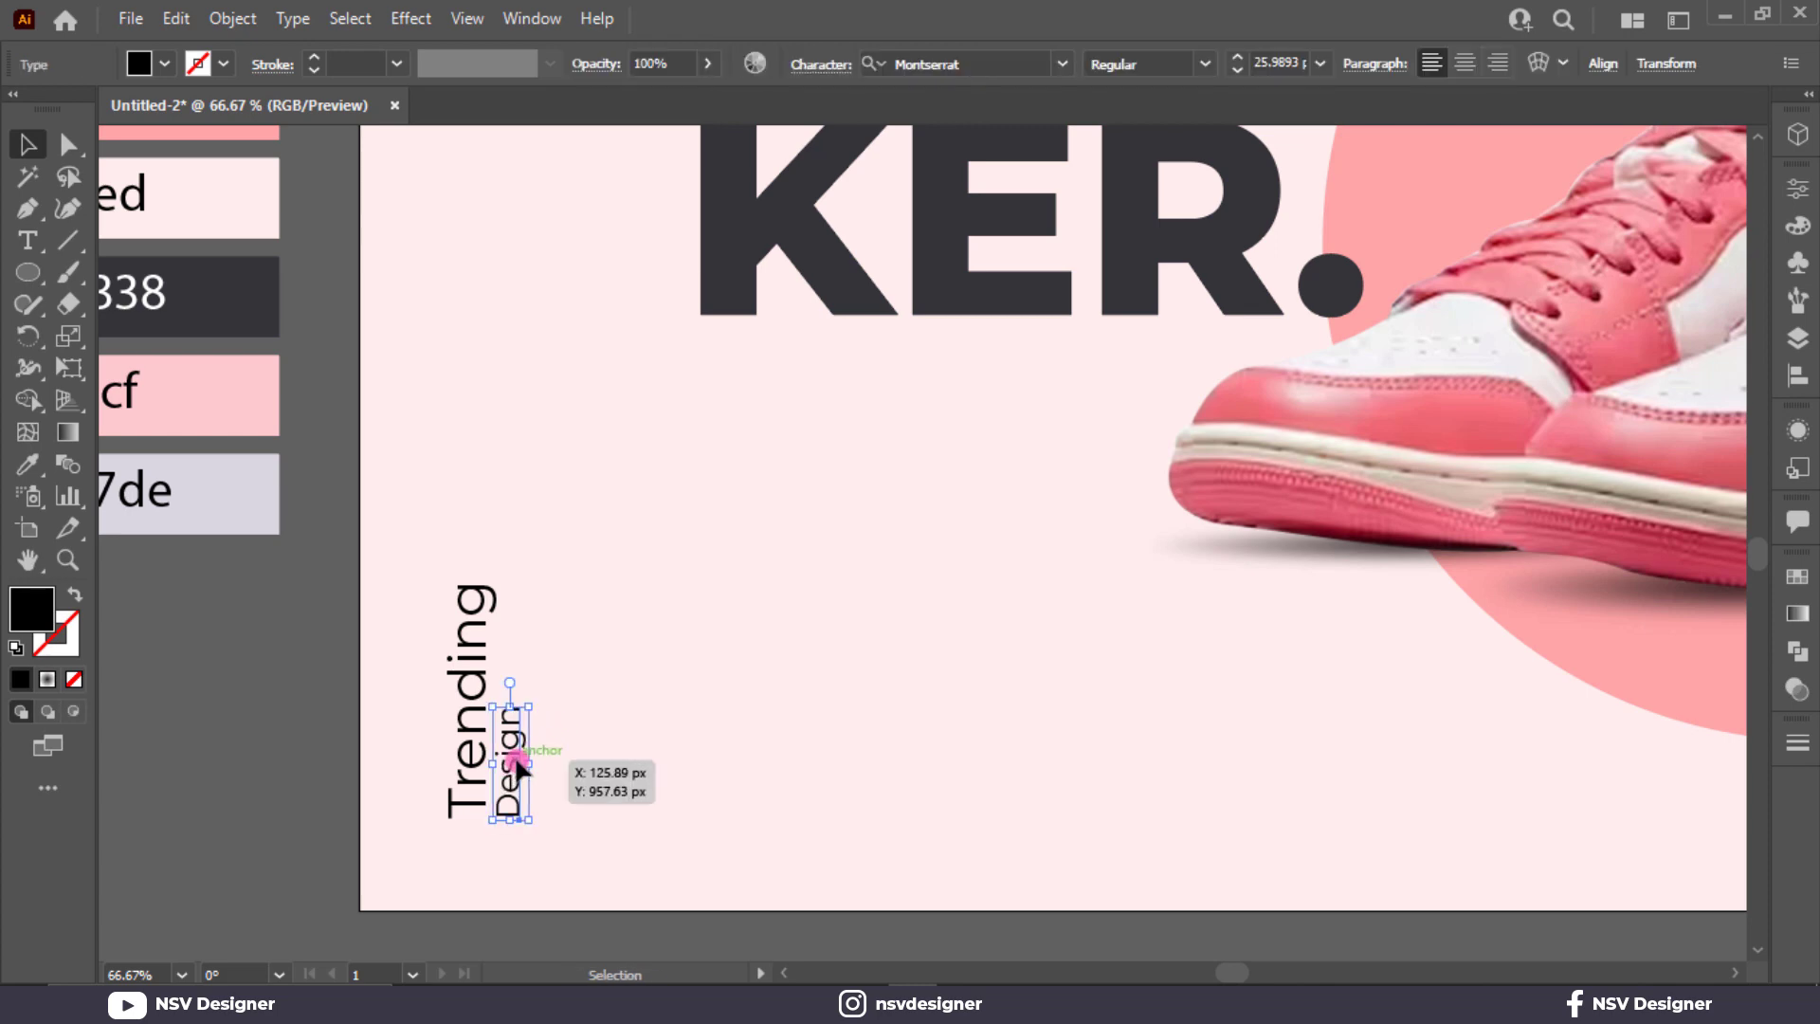
pyautogui.click(601, 699)
pyautogui.scroll(3, 633, 722)
pyautogui.moveTo(400, 883); pyautogui.dragTo(400, 883)
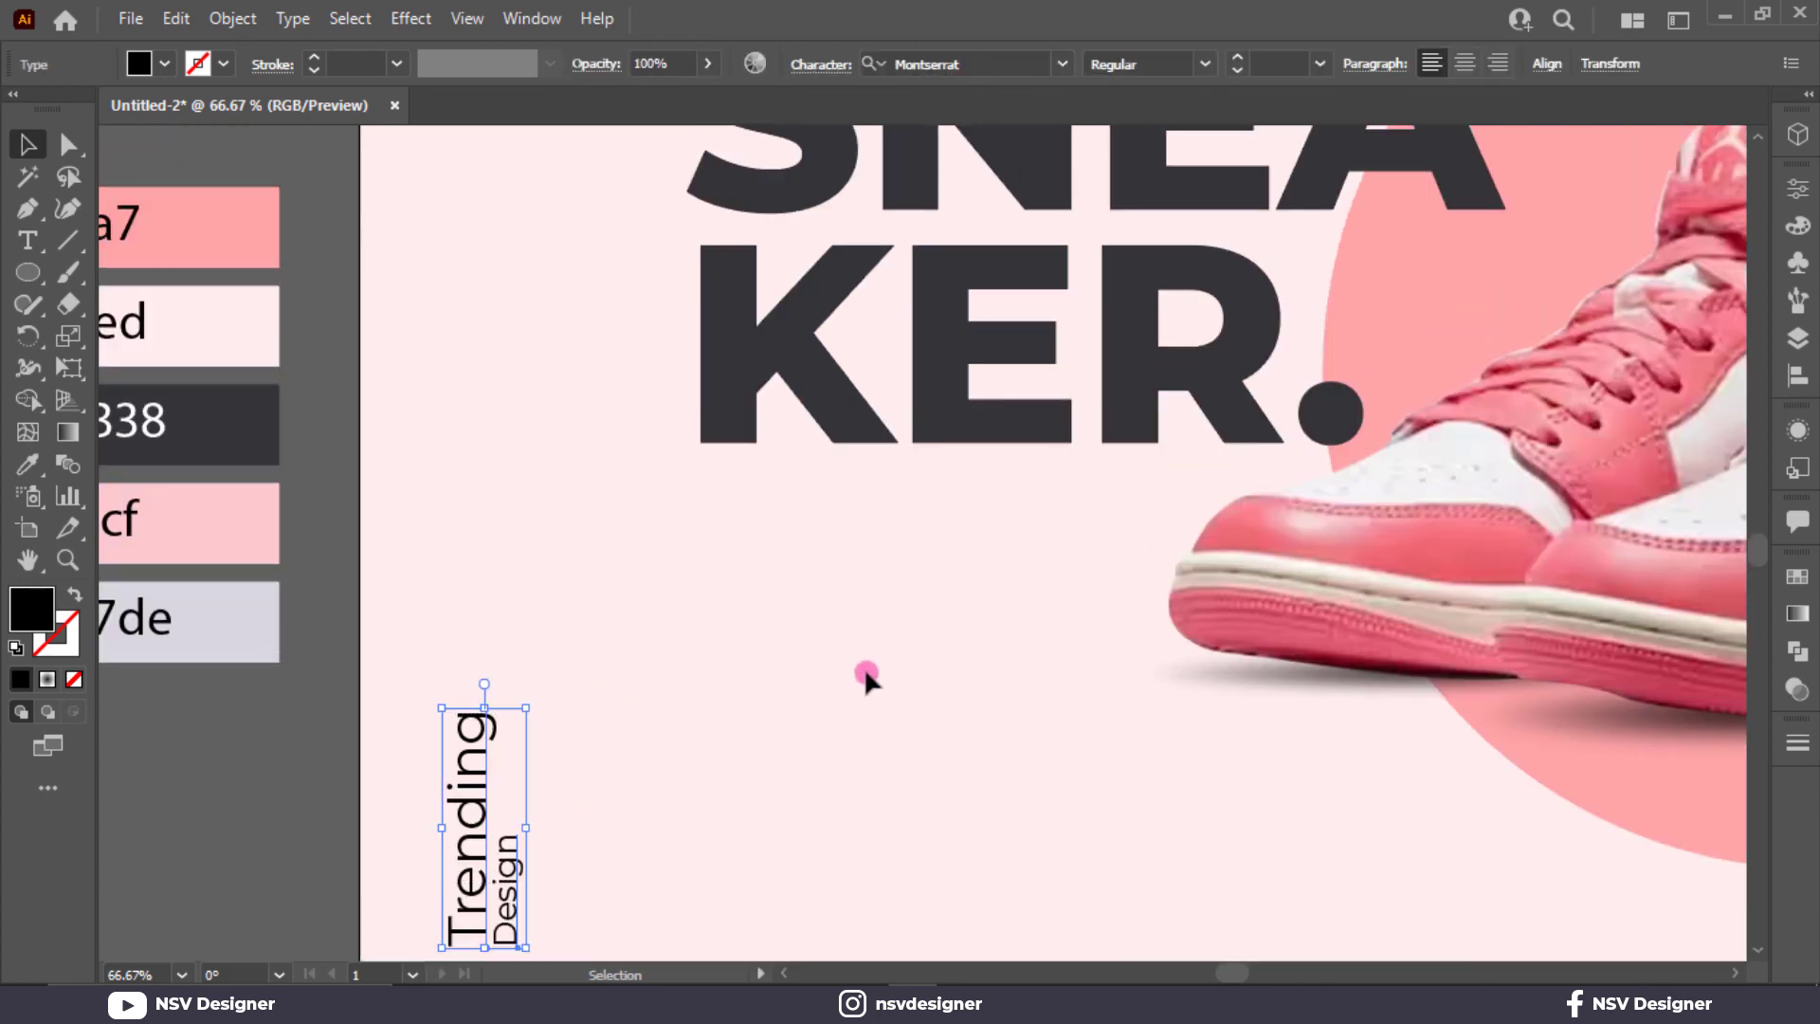
pyautogui.click(866, 678)
# Draw a vertical line directly above the Trending text and give it a dark 343338 stroke of 3 pt with no fill
pyautogui.click(55, 241)
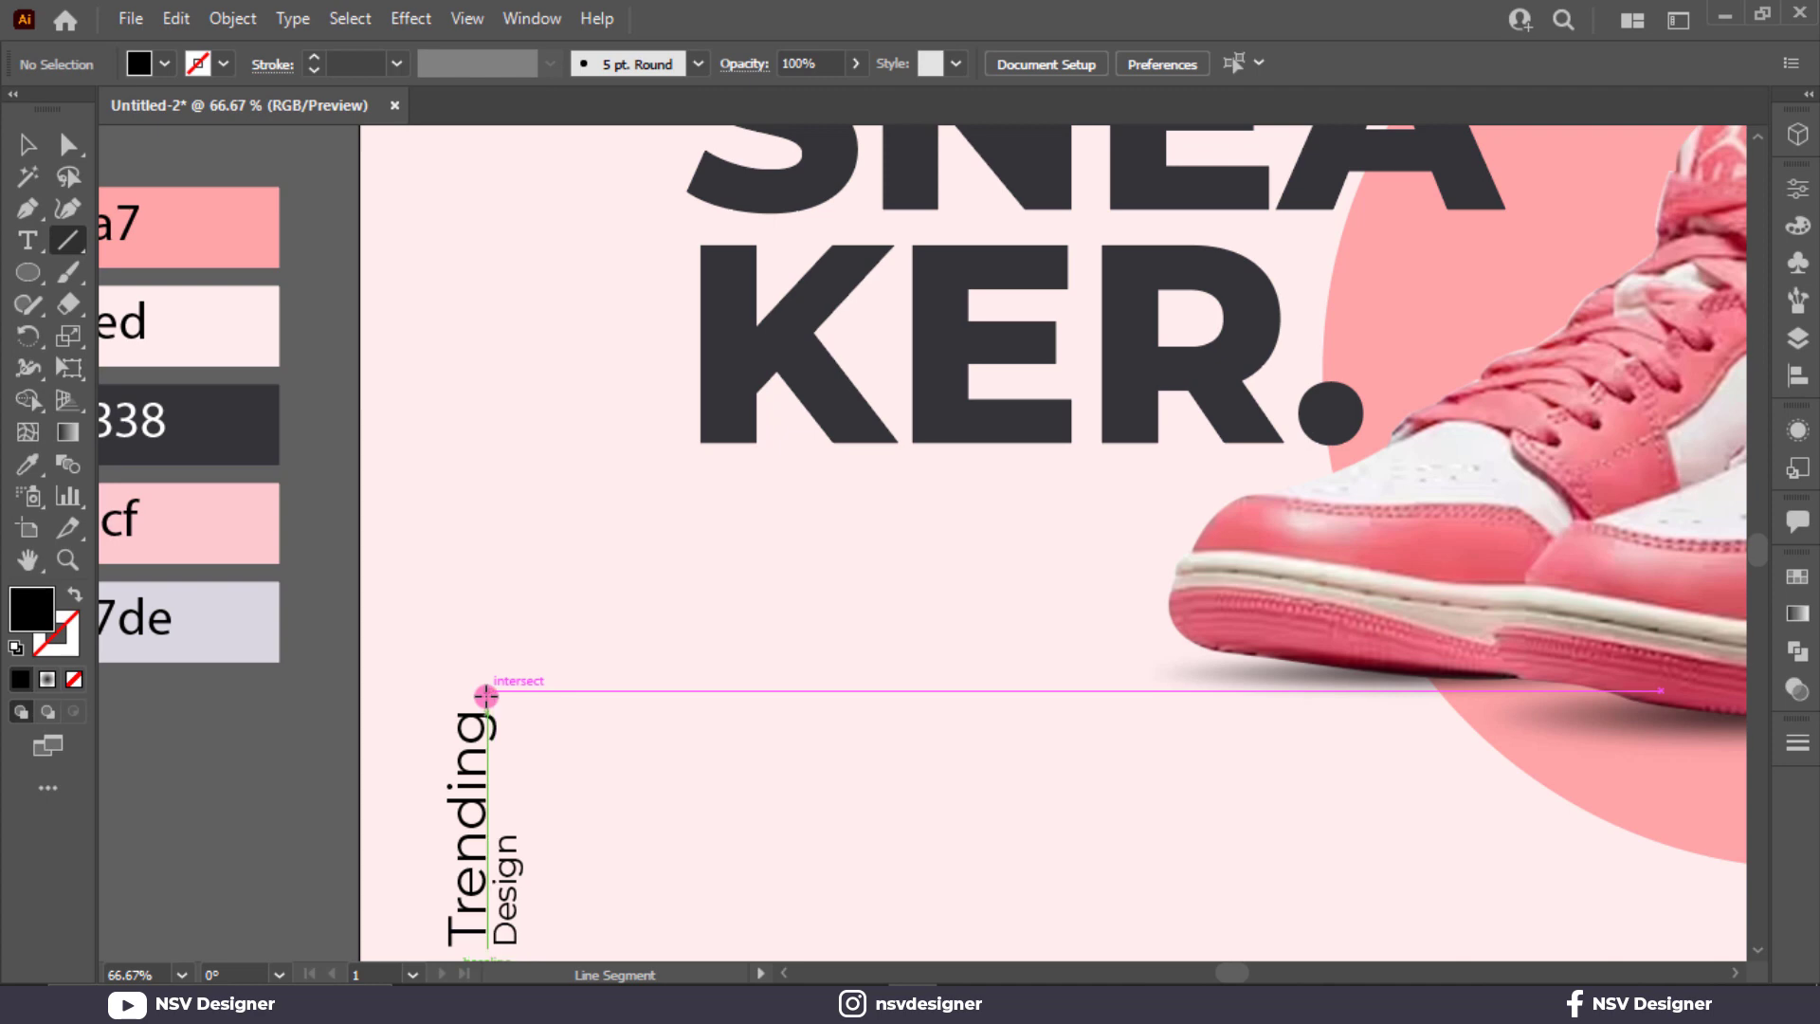
pyautogui.moveTo(485, 693); pyautogui.dragTo(483, 407)
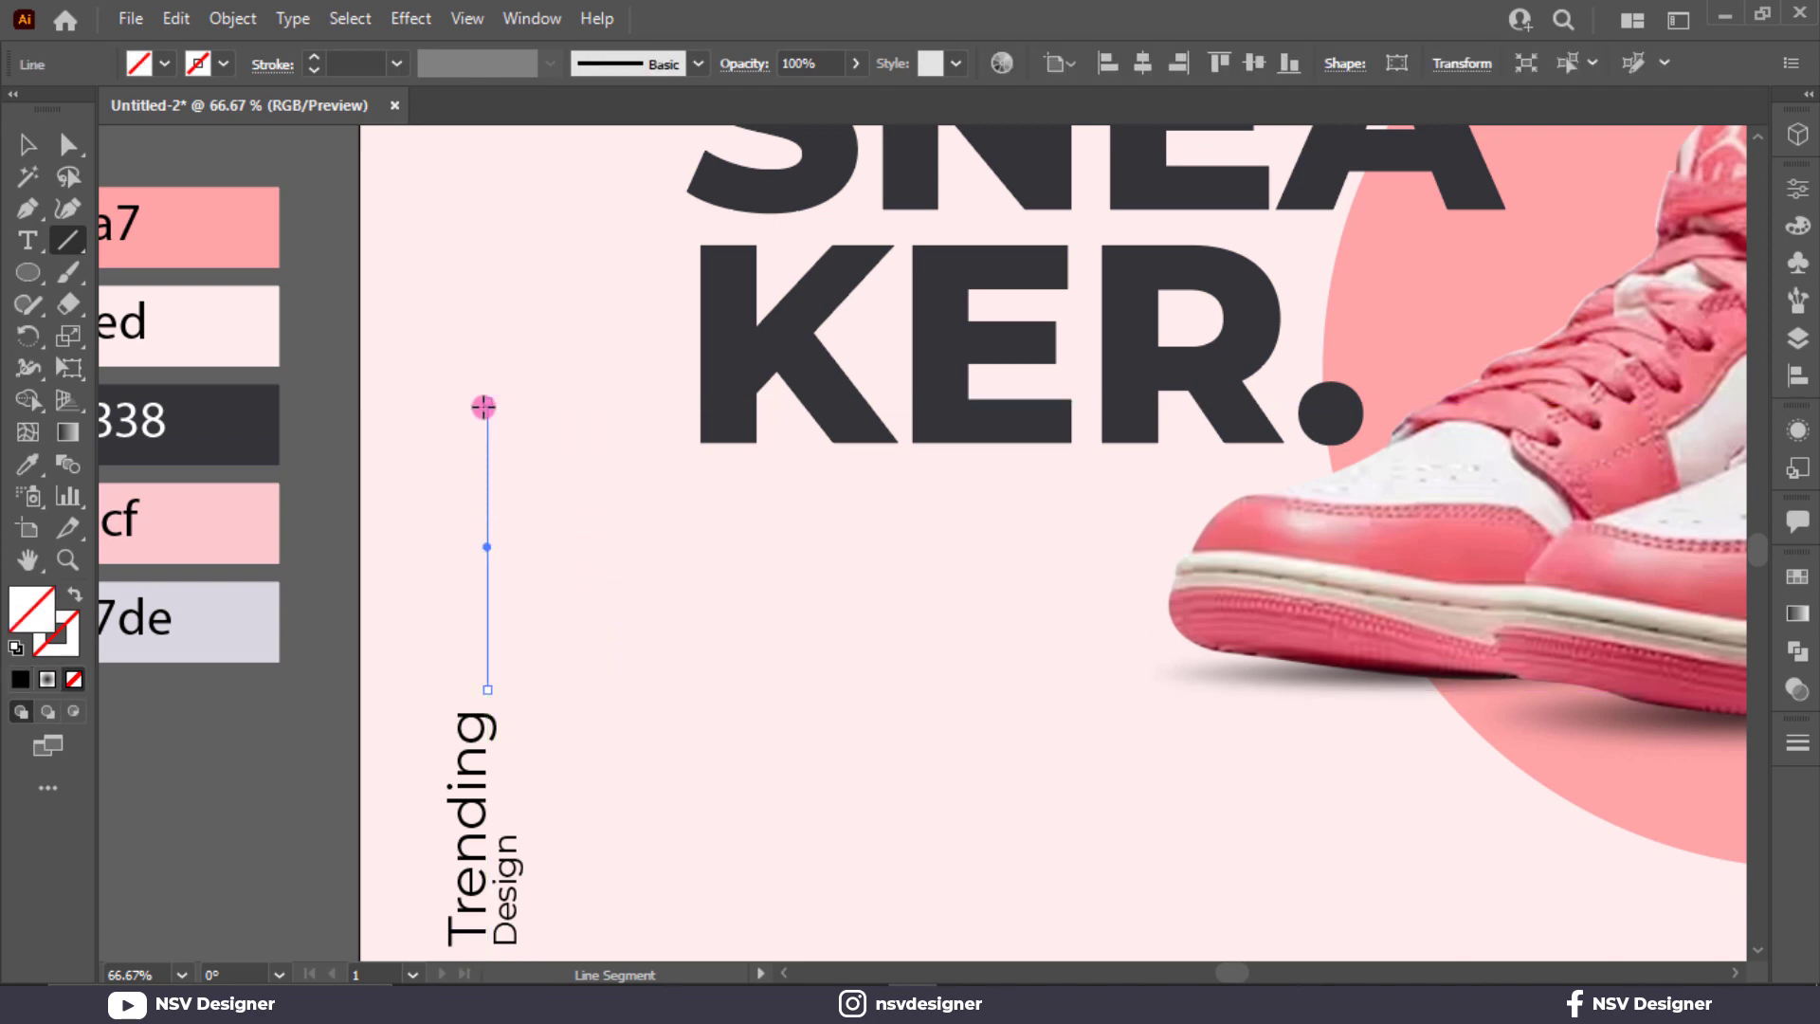
pyautogui.press('i')
pyautogui.click(231, 427)
pyautogui.click(28, 147)
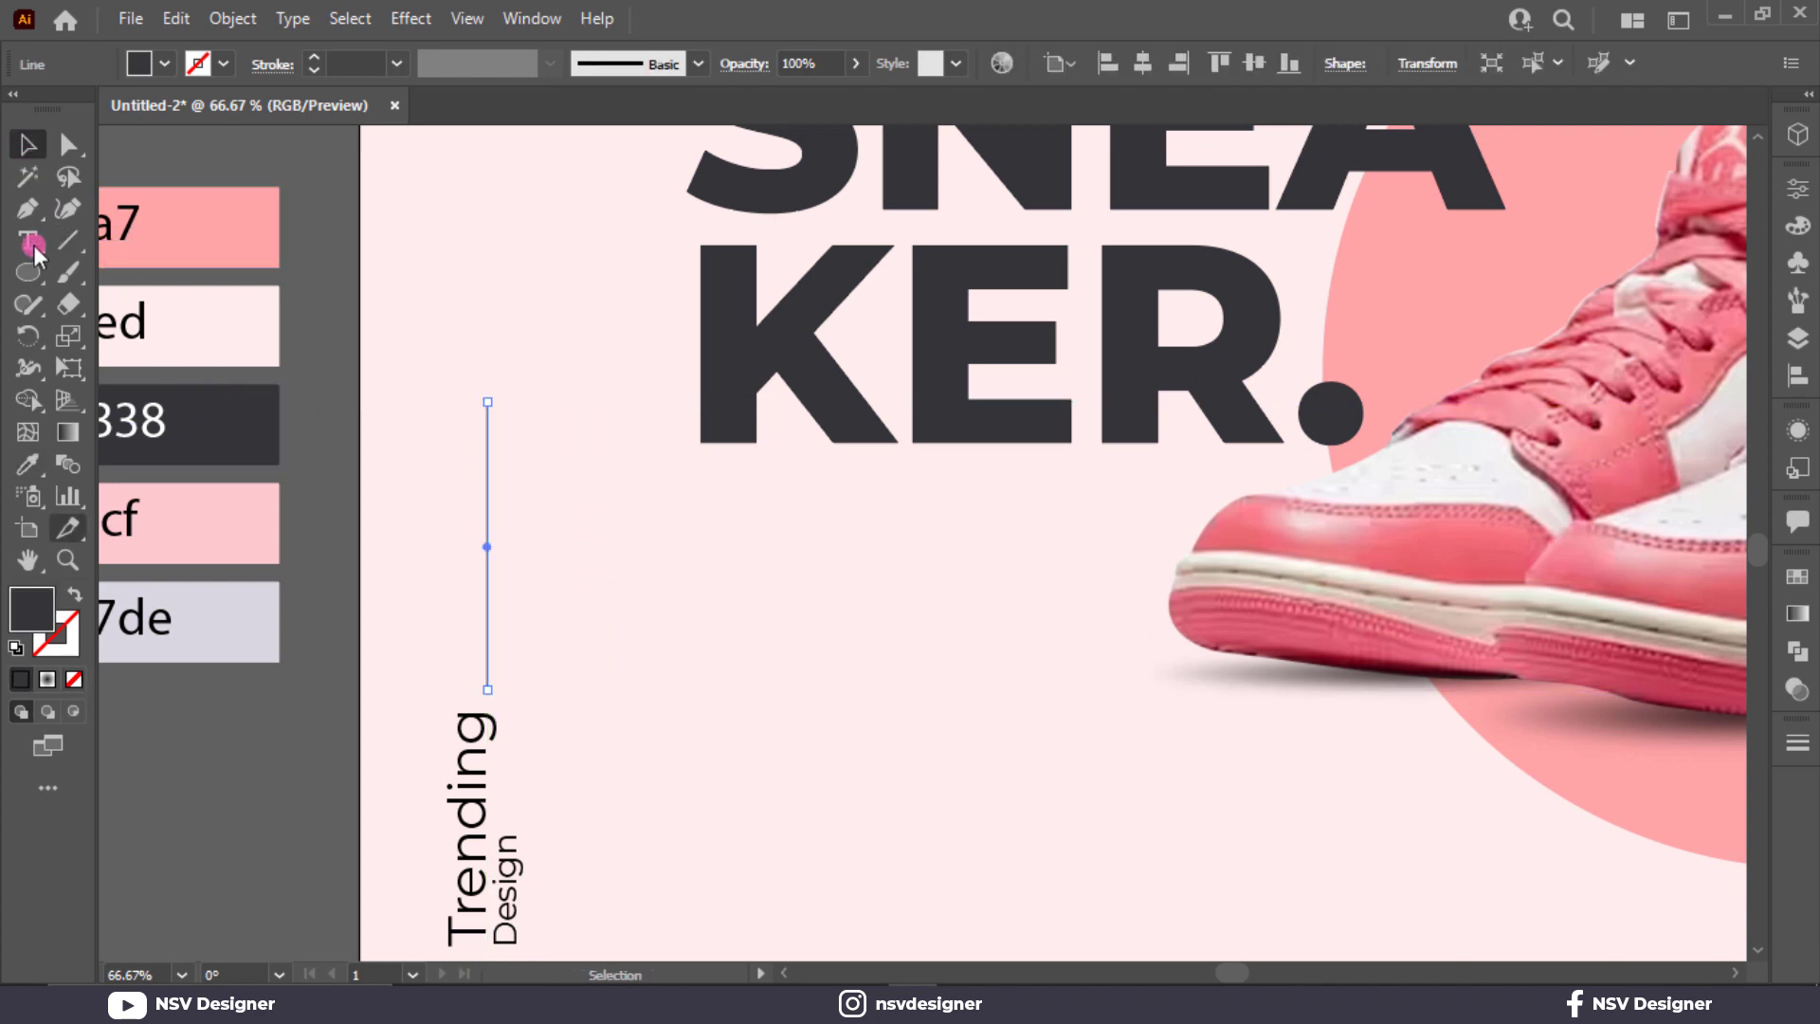
pyautogui.click(75, 592)
pyautogui.click(459, 351)
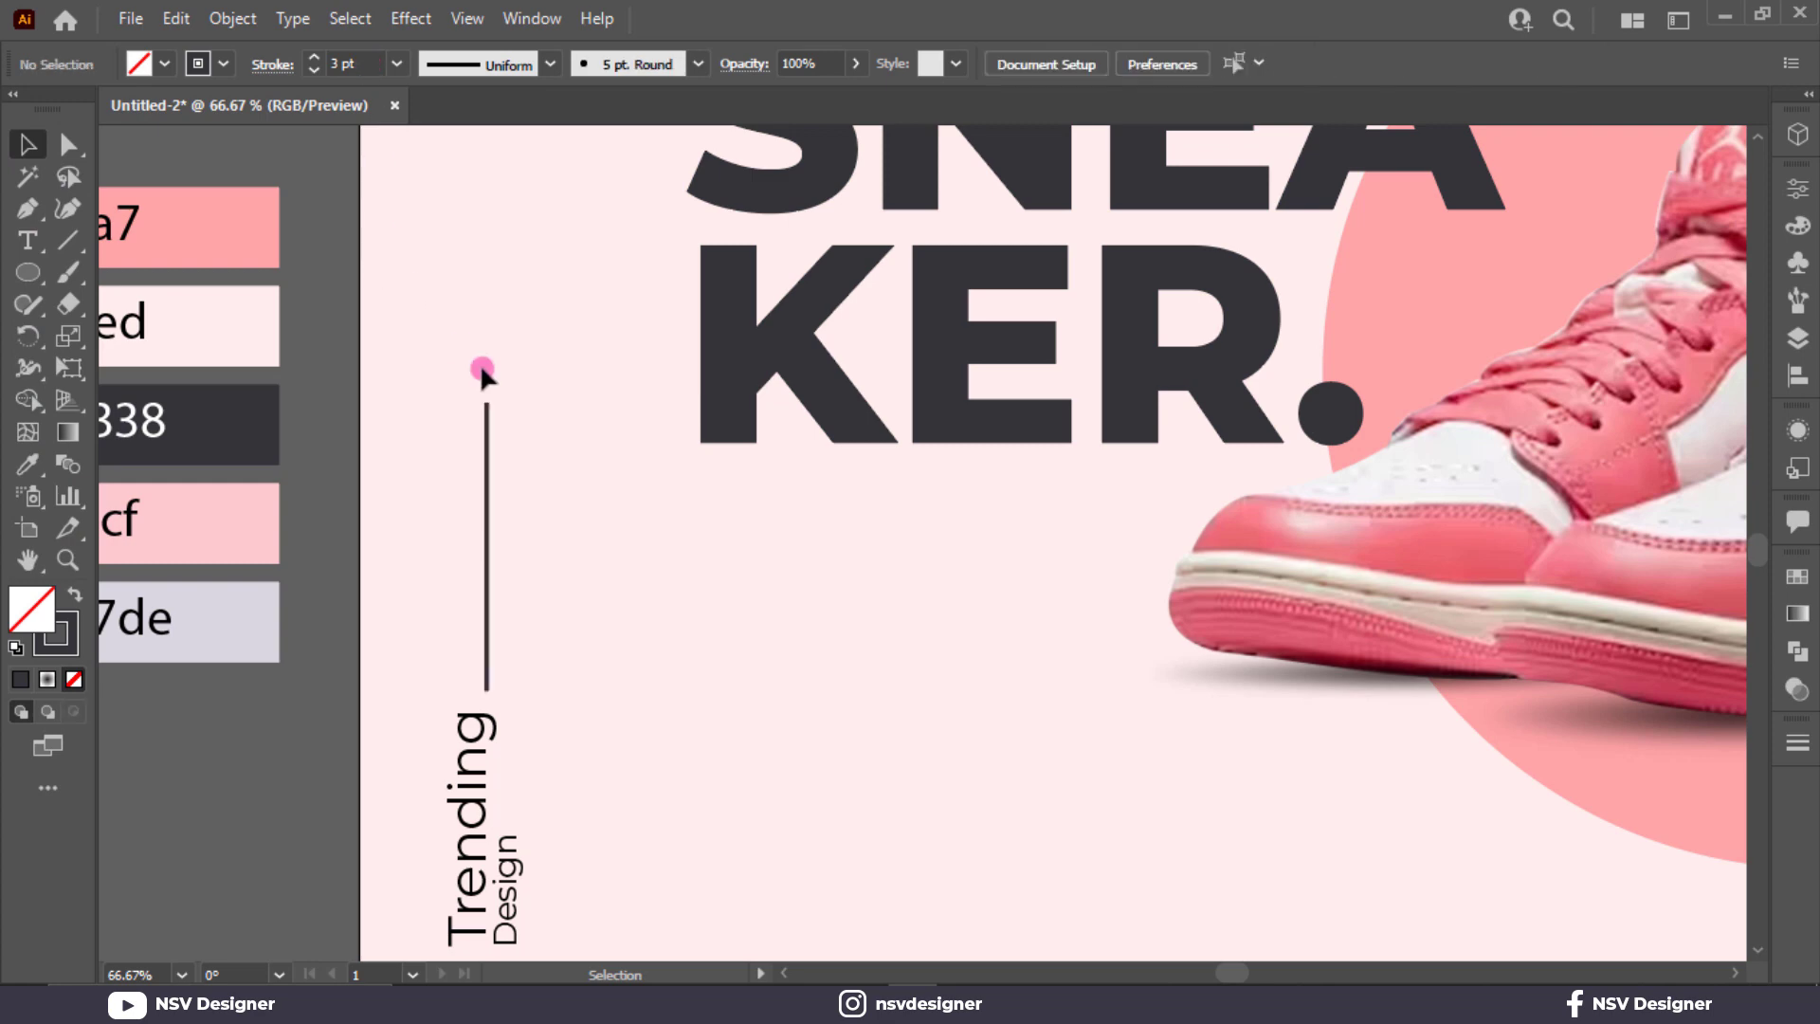
# Group the vertical line with the Trending and Design texts and scale the group down slightly in the artboard's lower-left corner
pyautogui.hotkey('ctrl', '0')
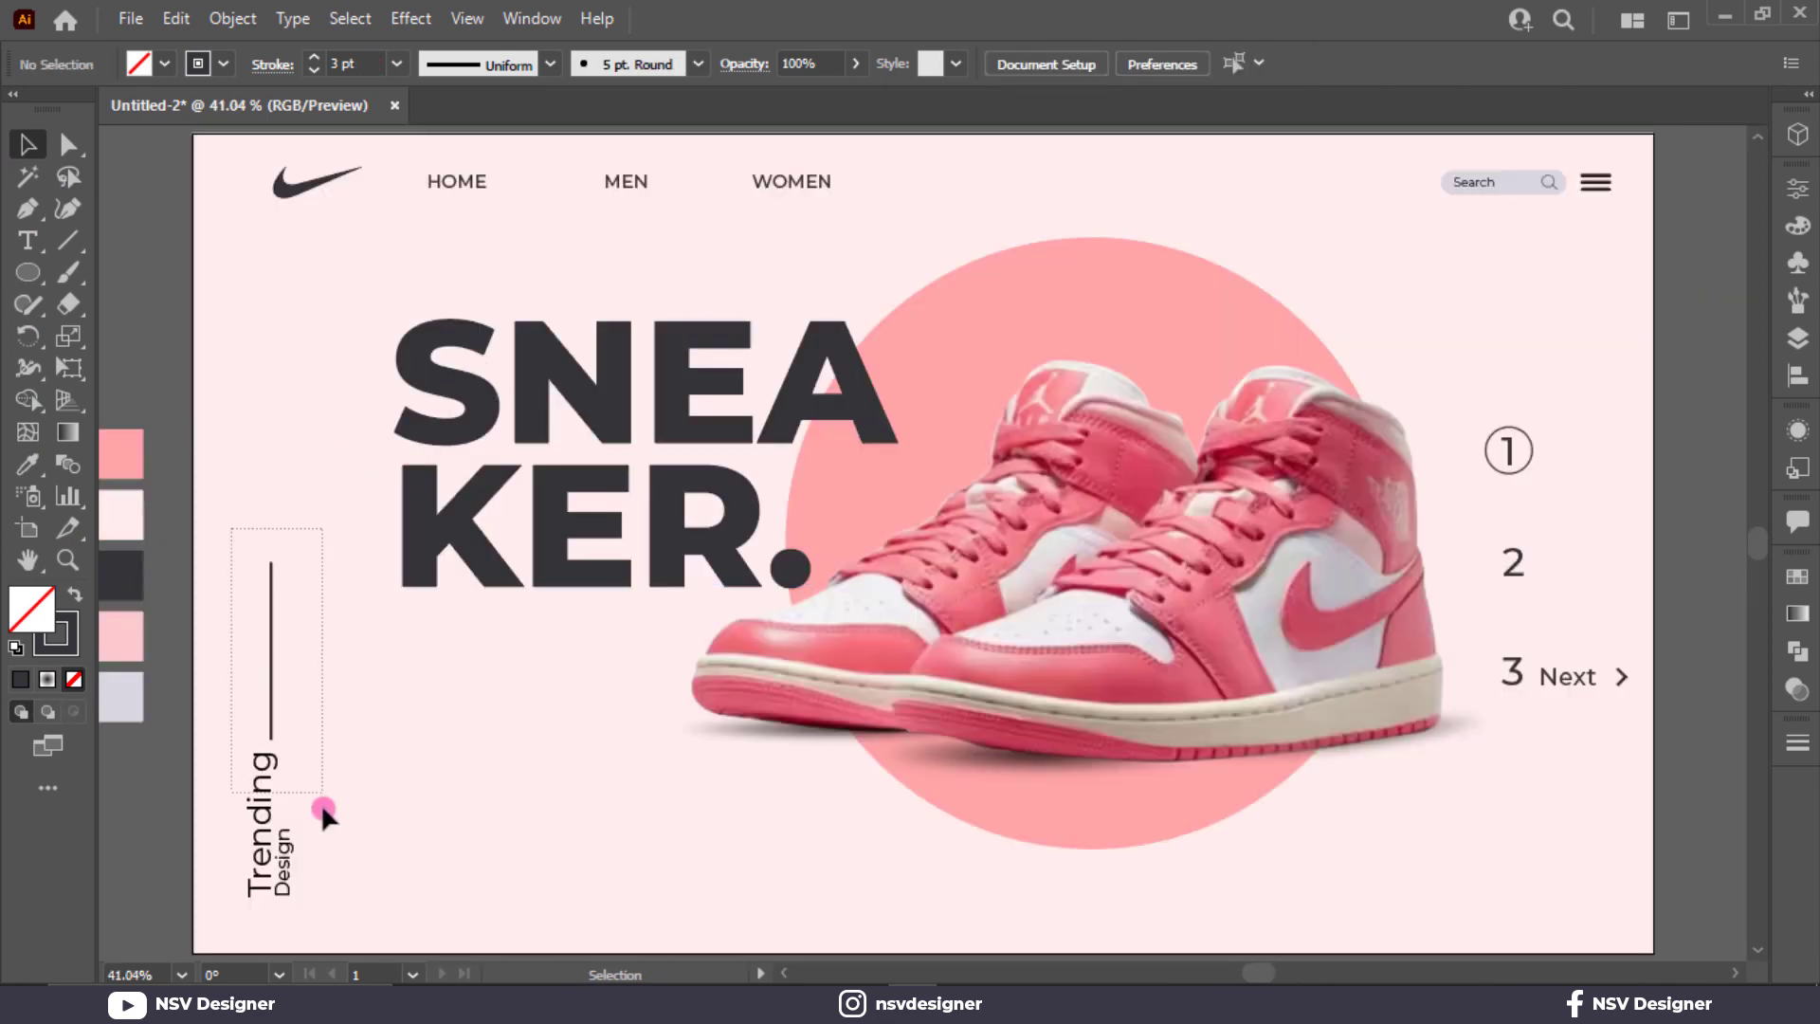
pyautogui.moveTo(323, 805); pyautogui.dragTo(323, 806)
pyautogui.hotkey('ctrl', 'g')
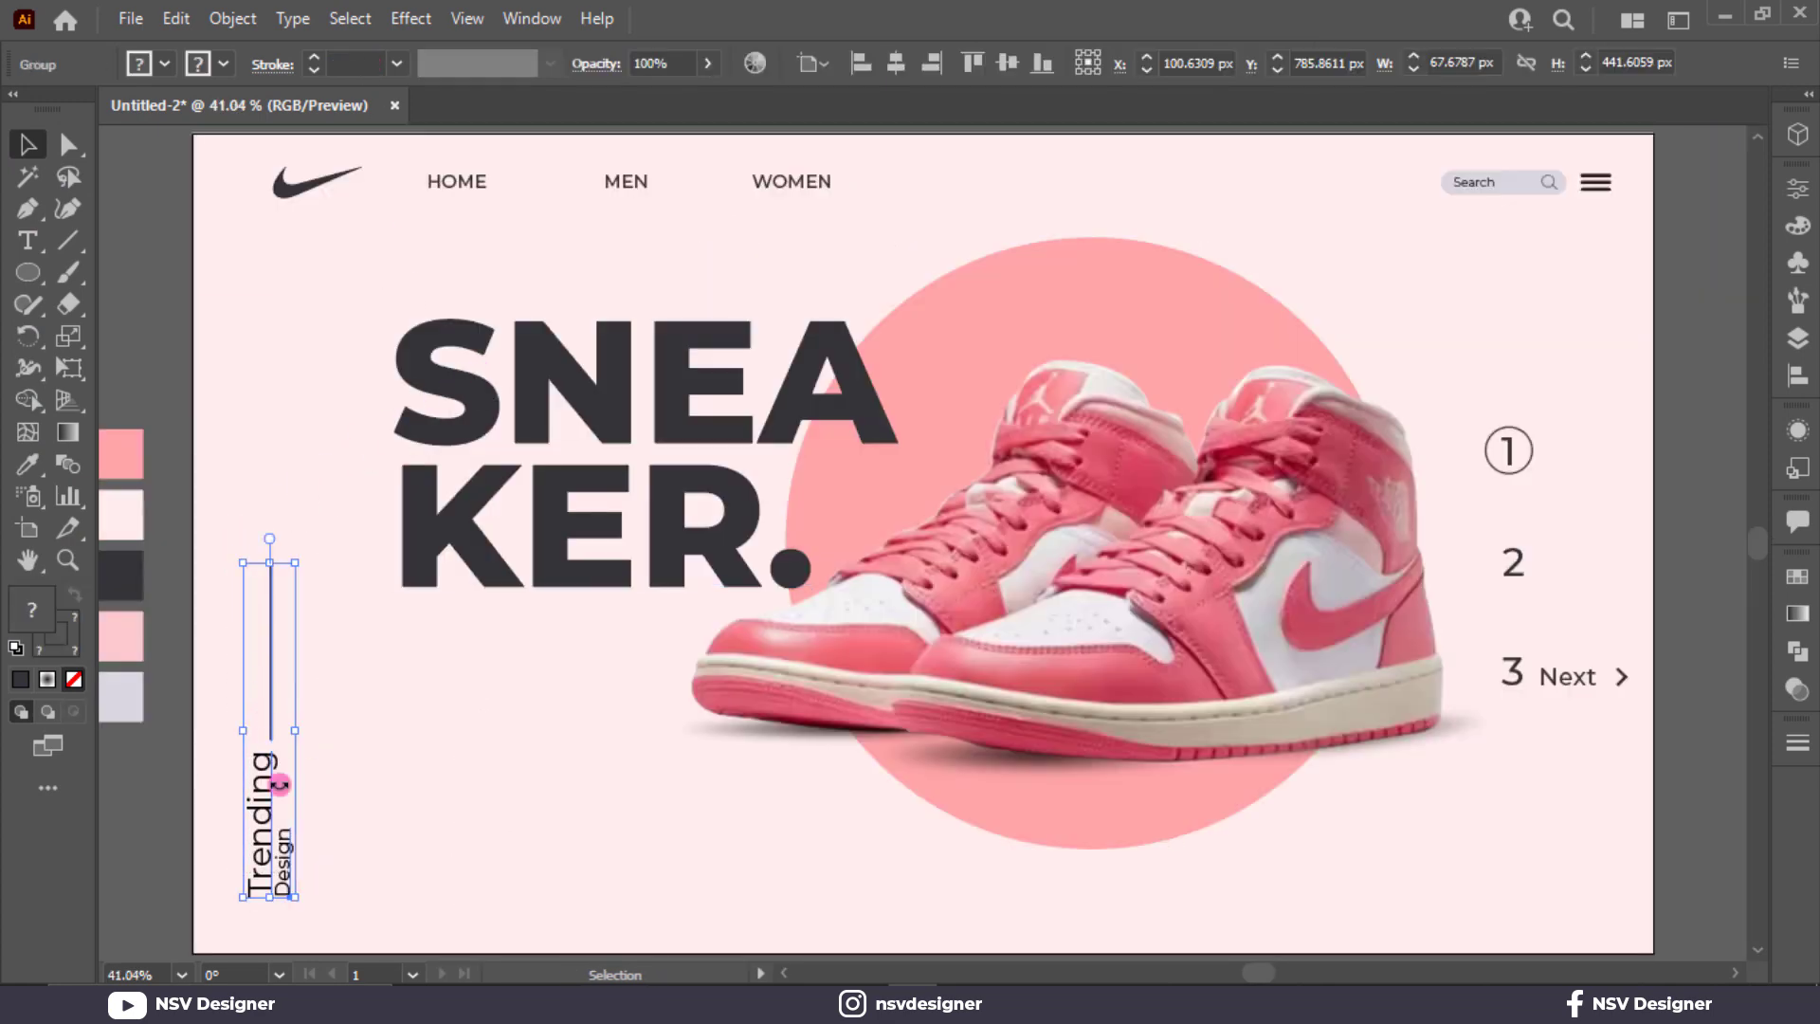
pyautogui.moveTo(296, 897)
pyautogui.mouseDown()
pyautogui.moveTo(282, 878)
pyautogui.moveTo(284, 896)
pyautogui.mouseUp()
pyautogui.click(356, 852)
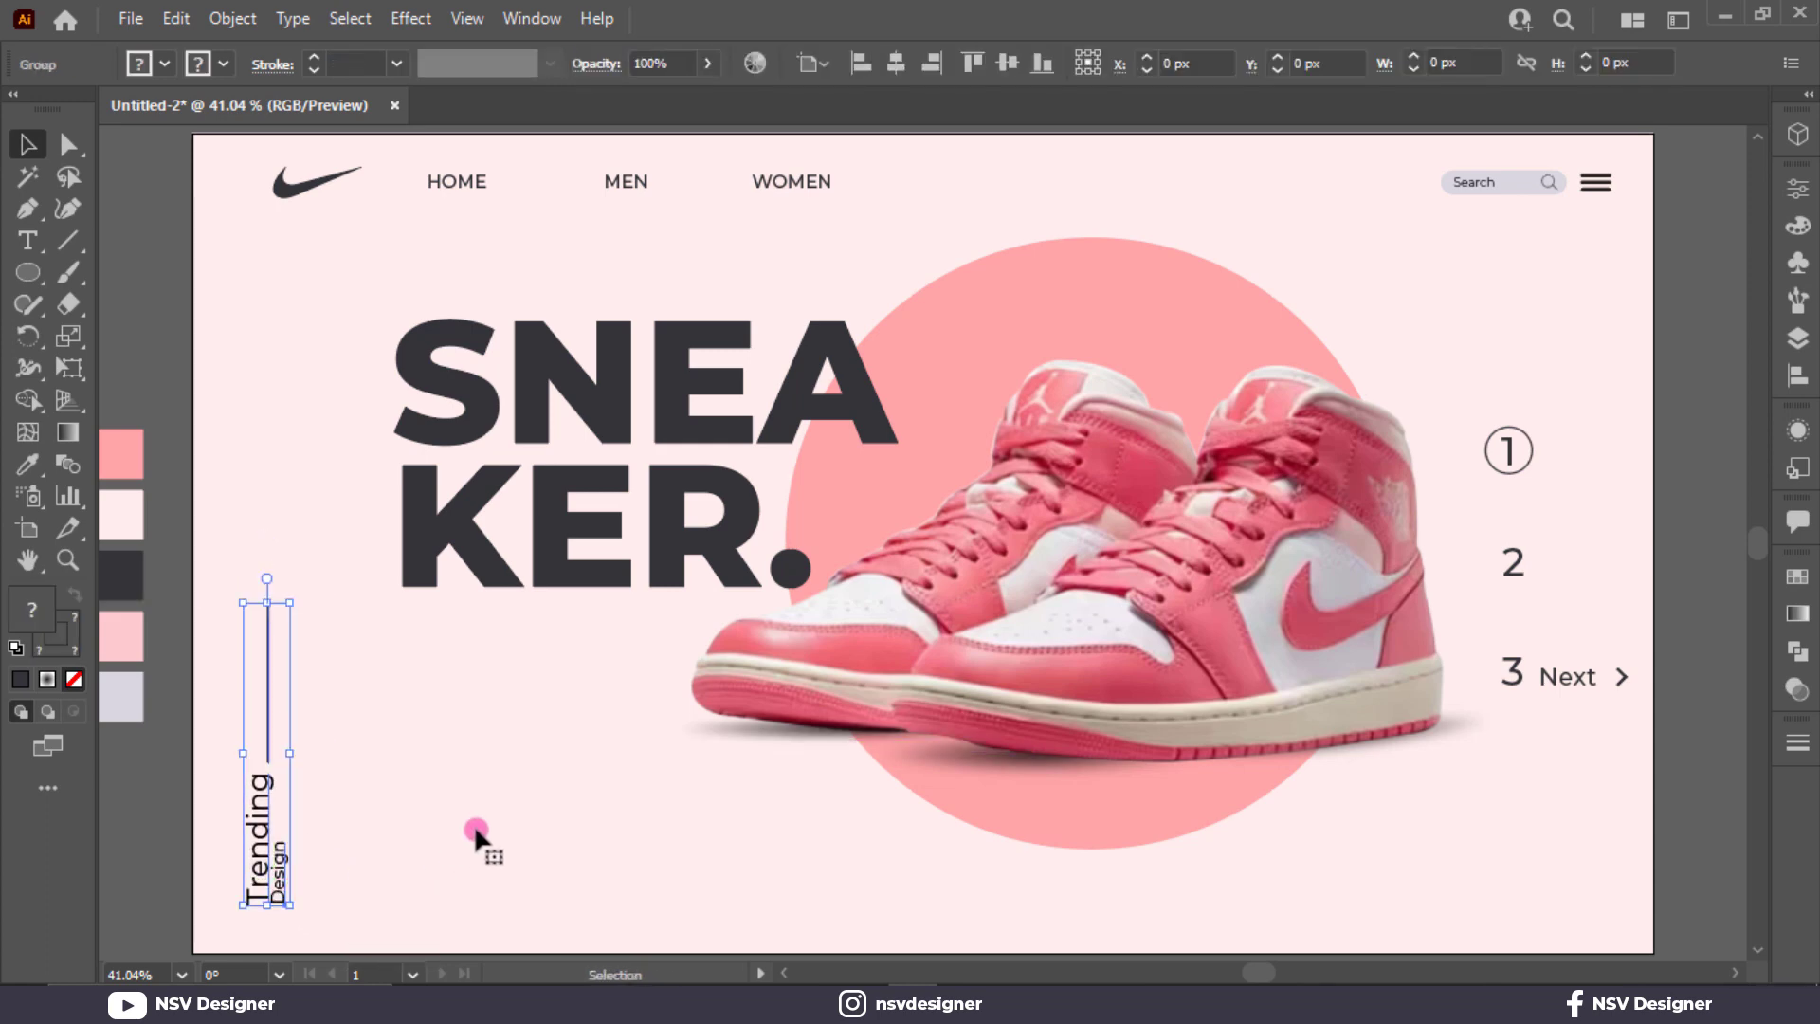
pyautogui.click(474, 826)
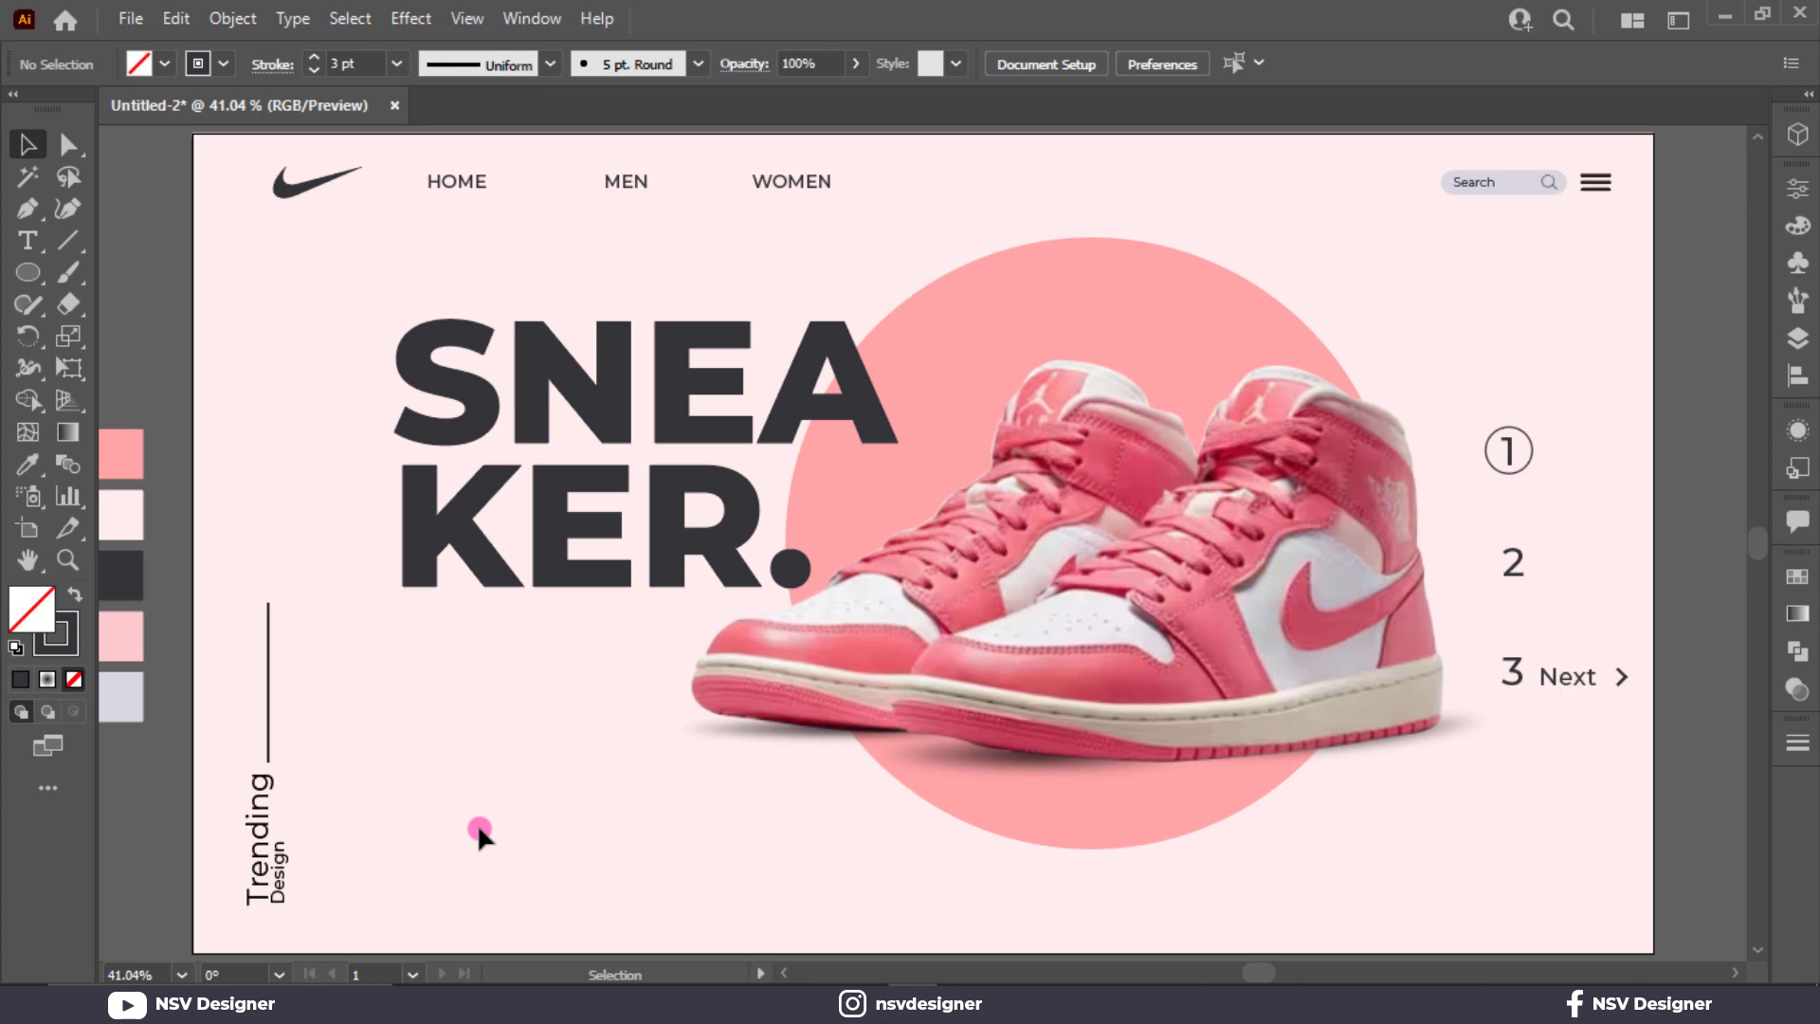
# Add the text 01/03 in Montserrat Regular below the pink circle
pyautogui.click(30, 242)
pyautogui.click(1040, 889)
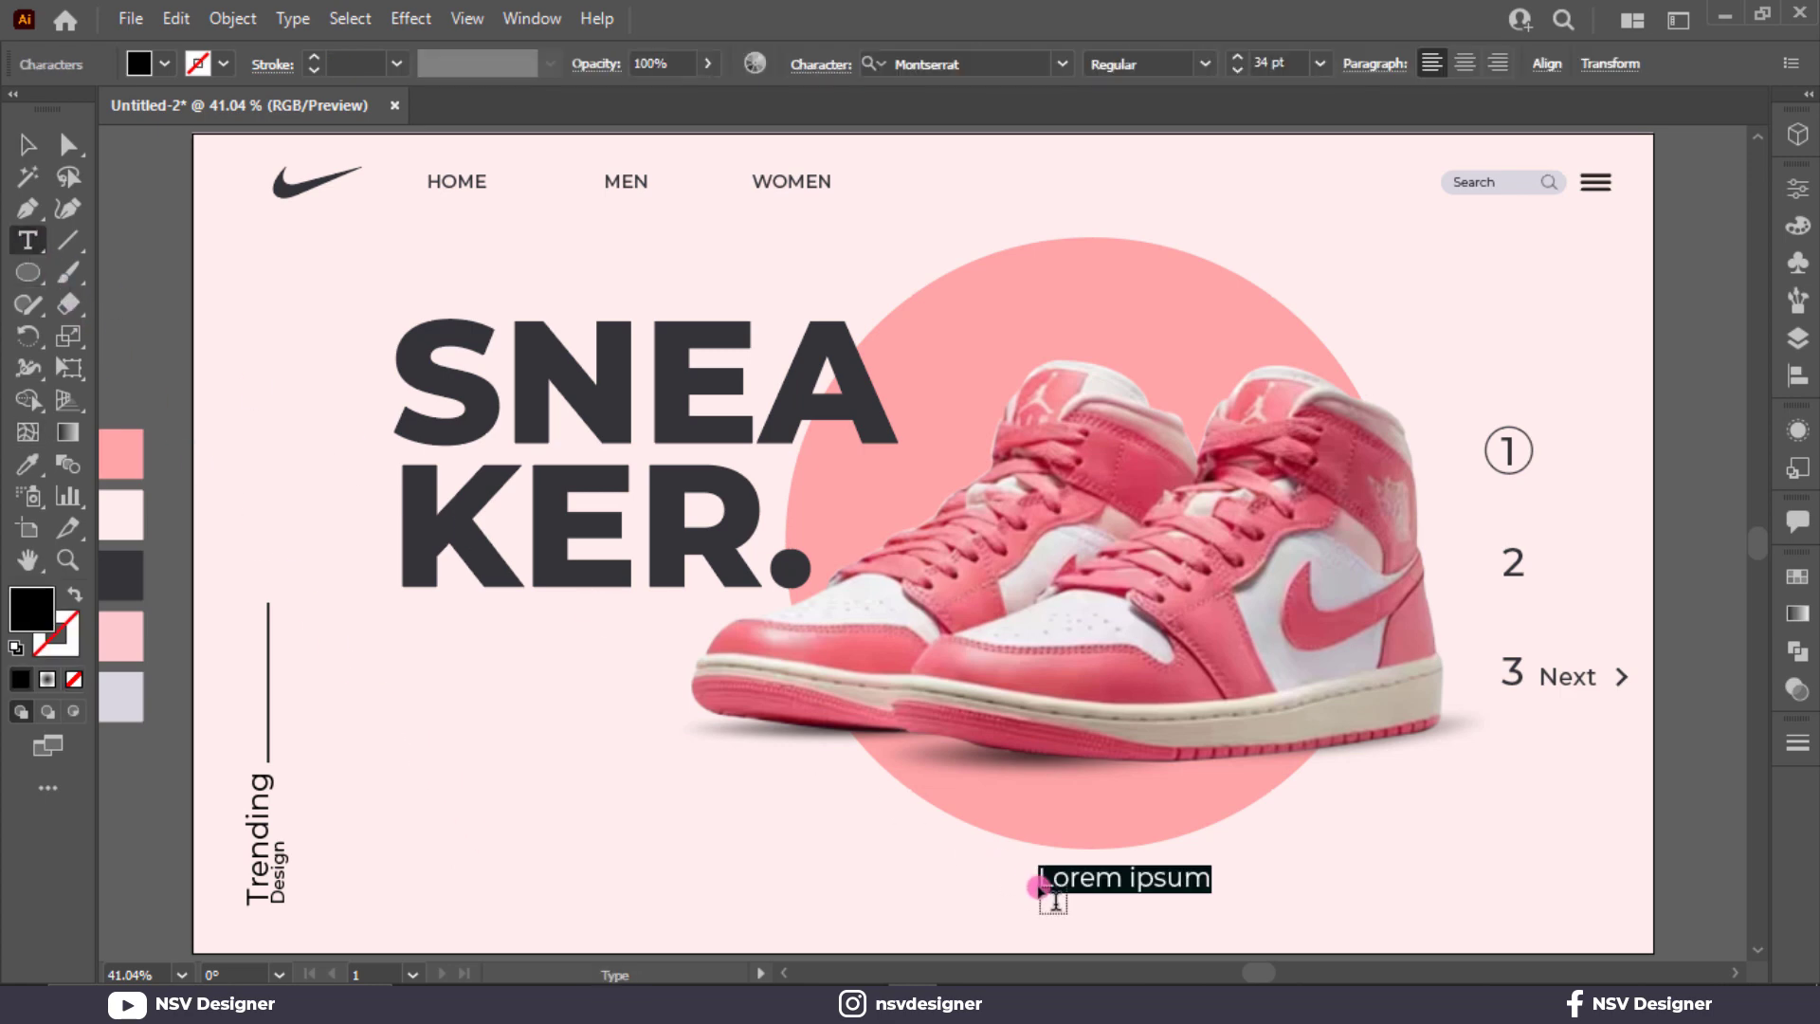
pyautogui.write('01/03')
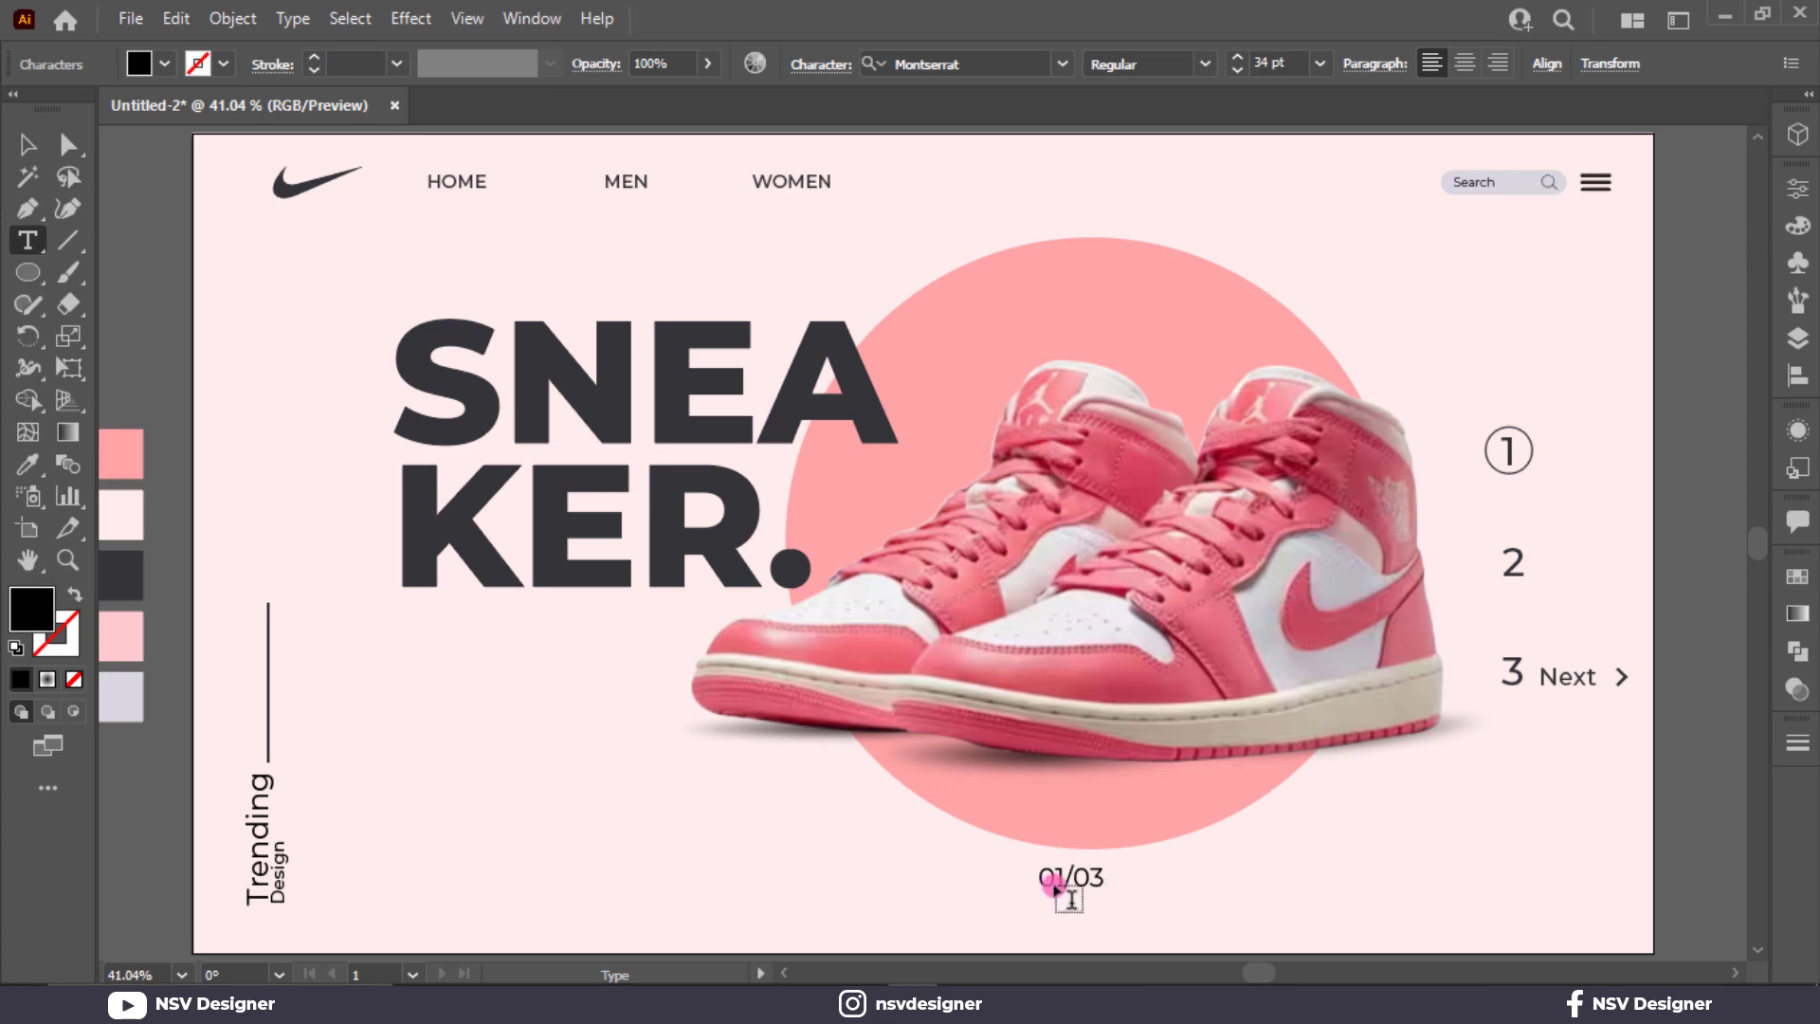
# Enlarge the 01 characters to 54 pt and move the 01/03 text right, closer to the artboard's lower edge
pyautogui.moveTo(1066, 882); pyautogui.dragTo(998, 886)
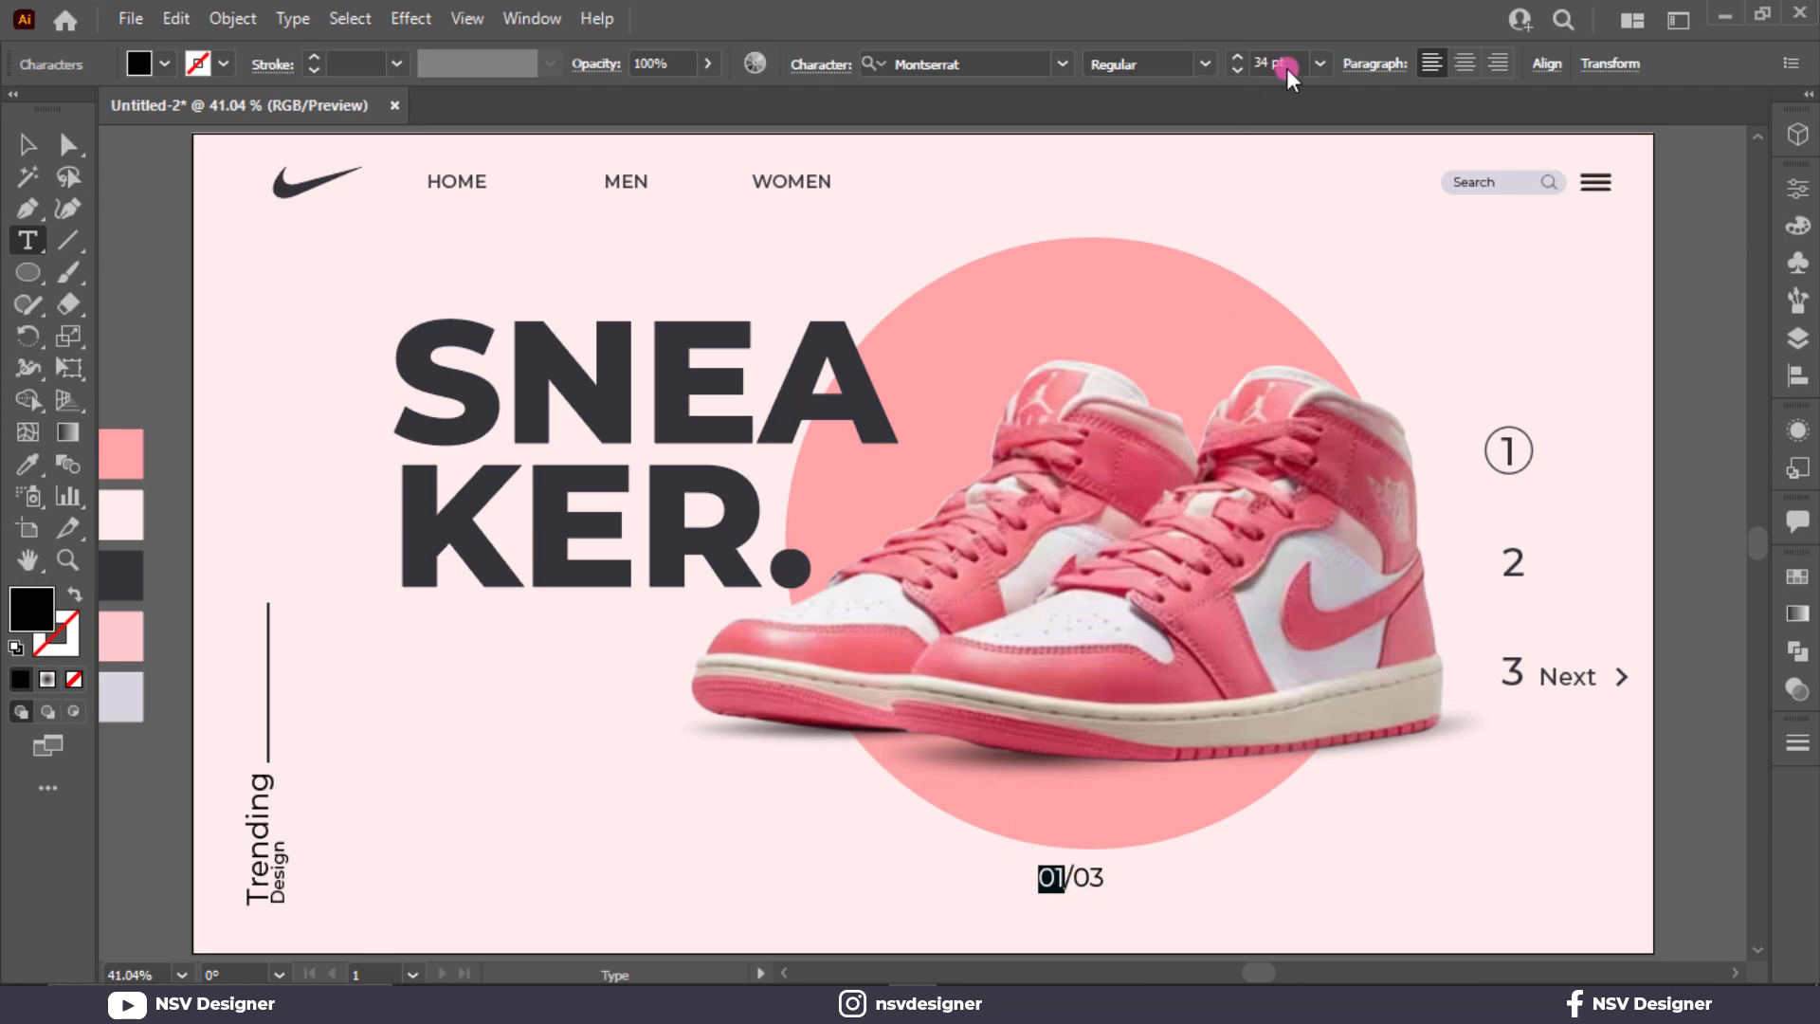
pyautogui.scroll(15, 1286, 66)
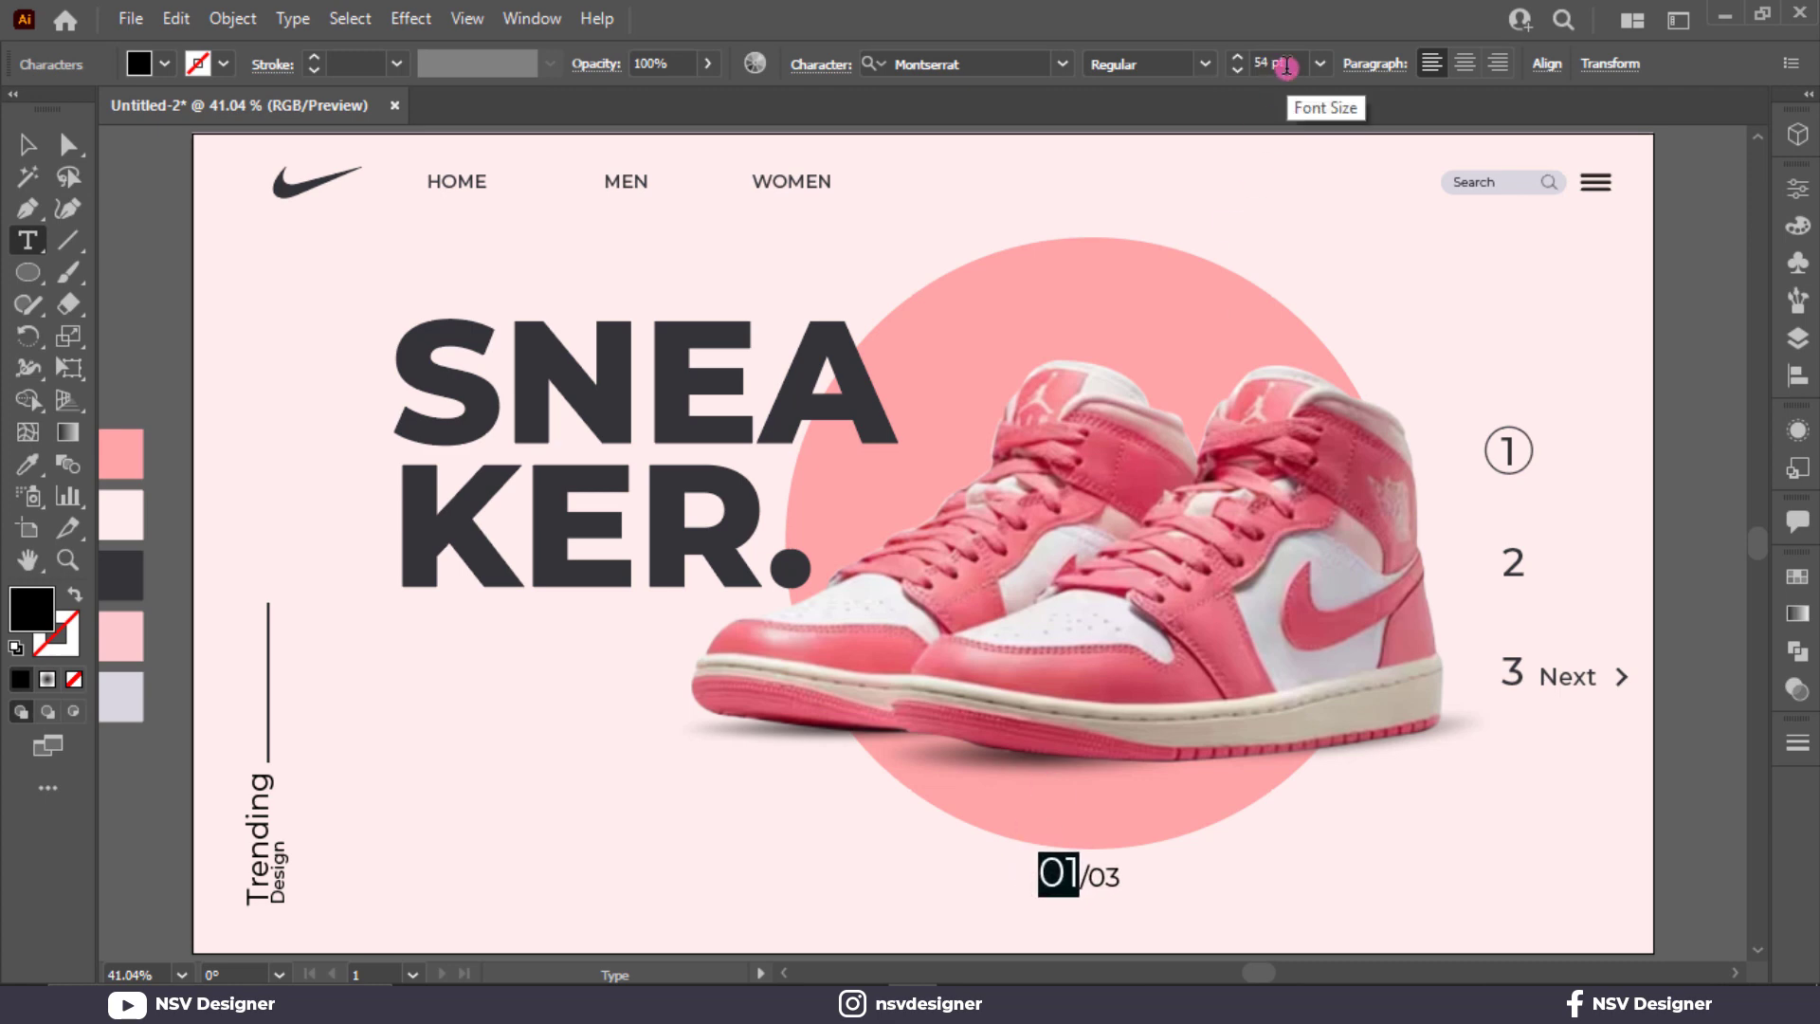
pyautogui.click(36, 152)
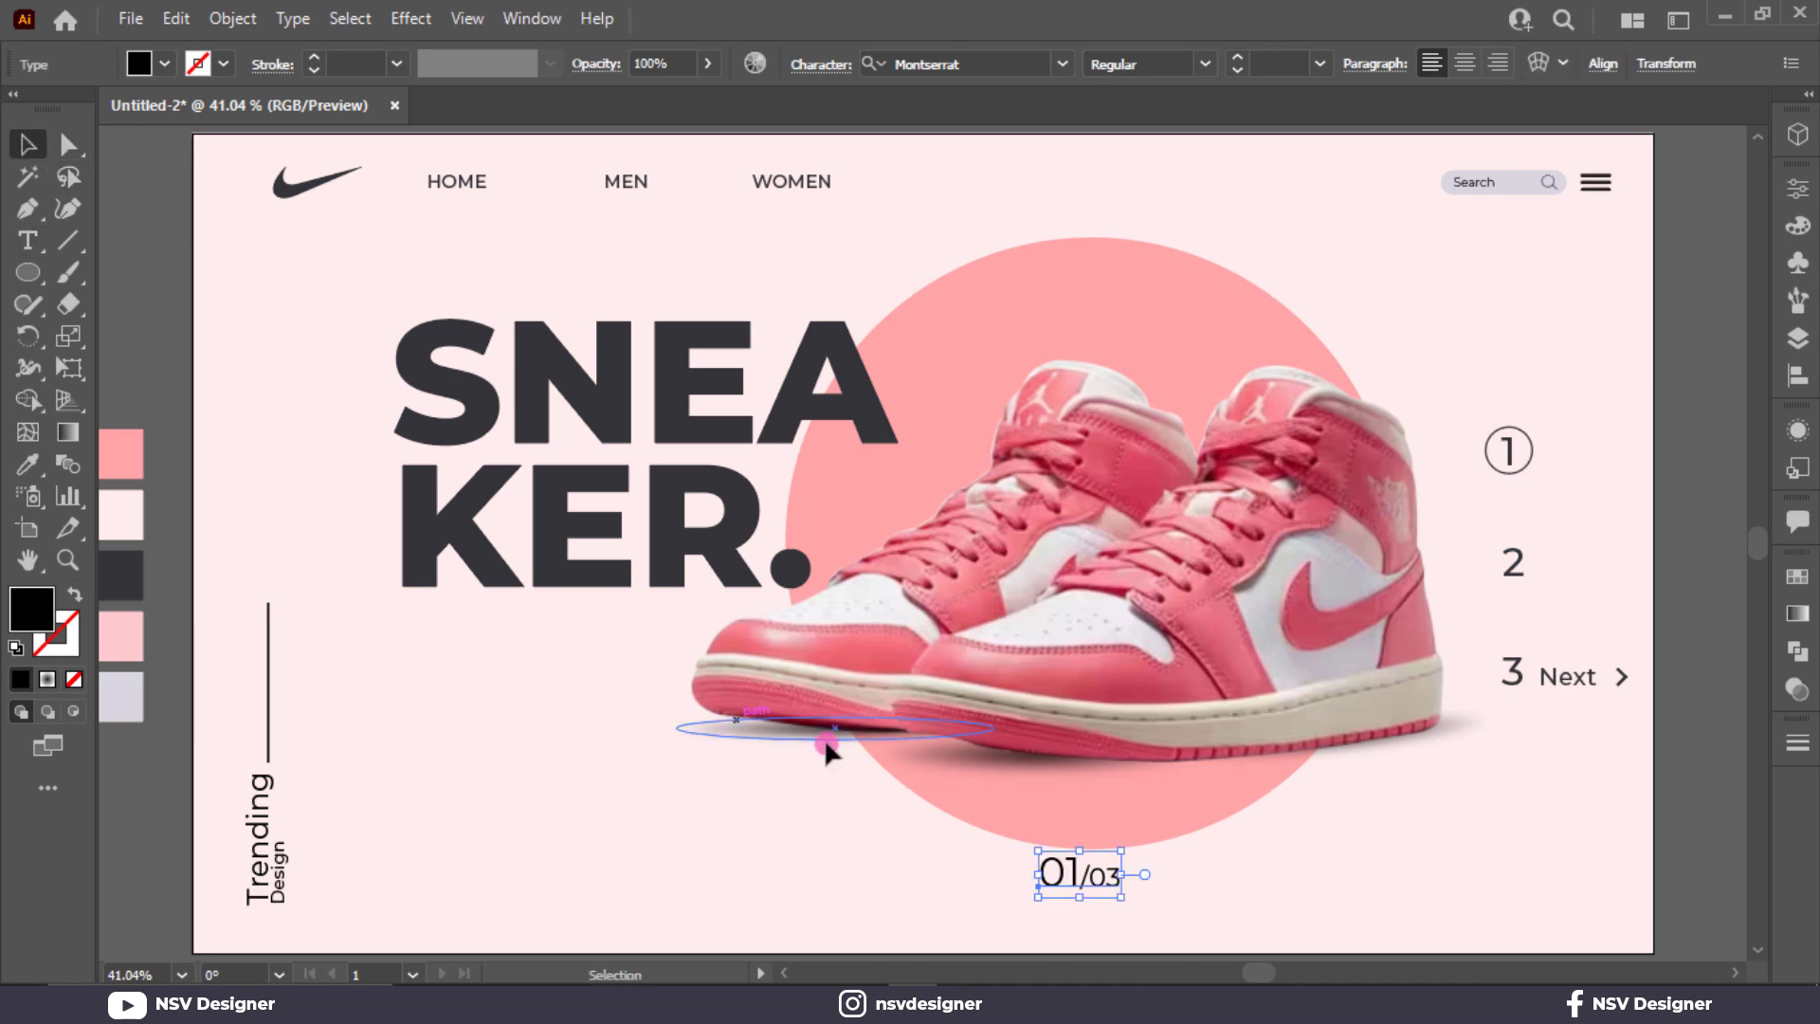
pyautogui.click(846, 810)
pyautogui.moveTo(1099, 908); pyautogui.dragTo(1222, 908)
pyautogui.click(68, 239)
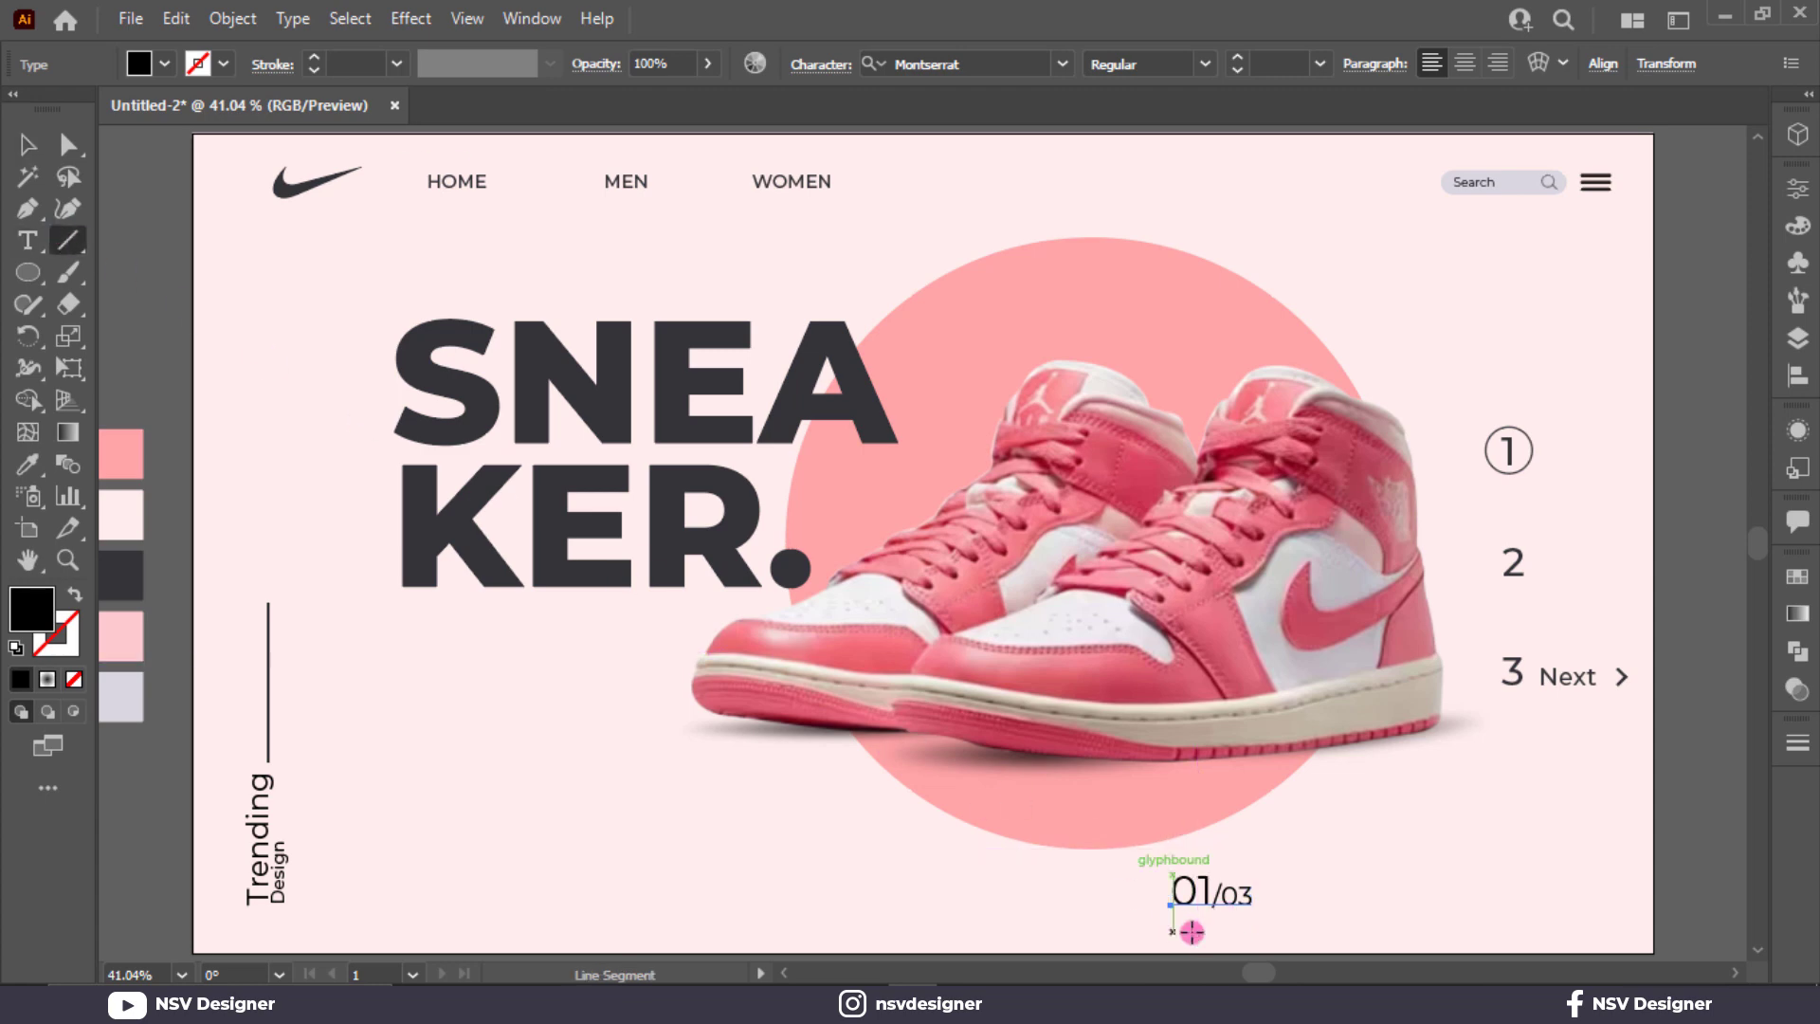
pyautogui.moveTo(1173, 918)
pyautogui.mouseDown()
pyautogui.moveTo(1338, 950)
pyautogui.moveTo(1391, 904)
pyautogui.mouseUp()
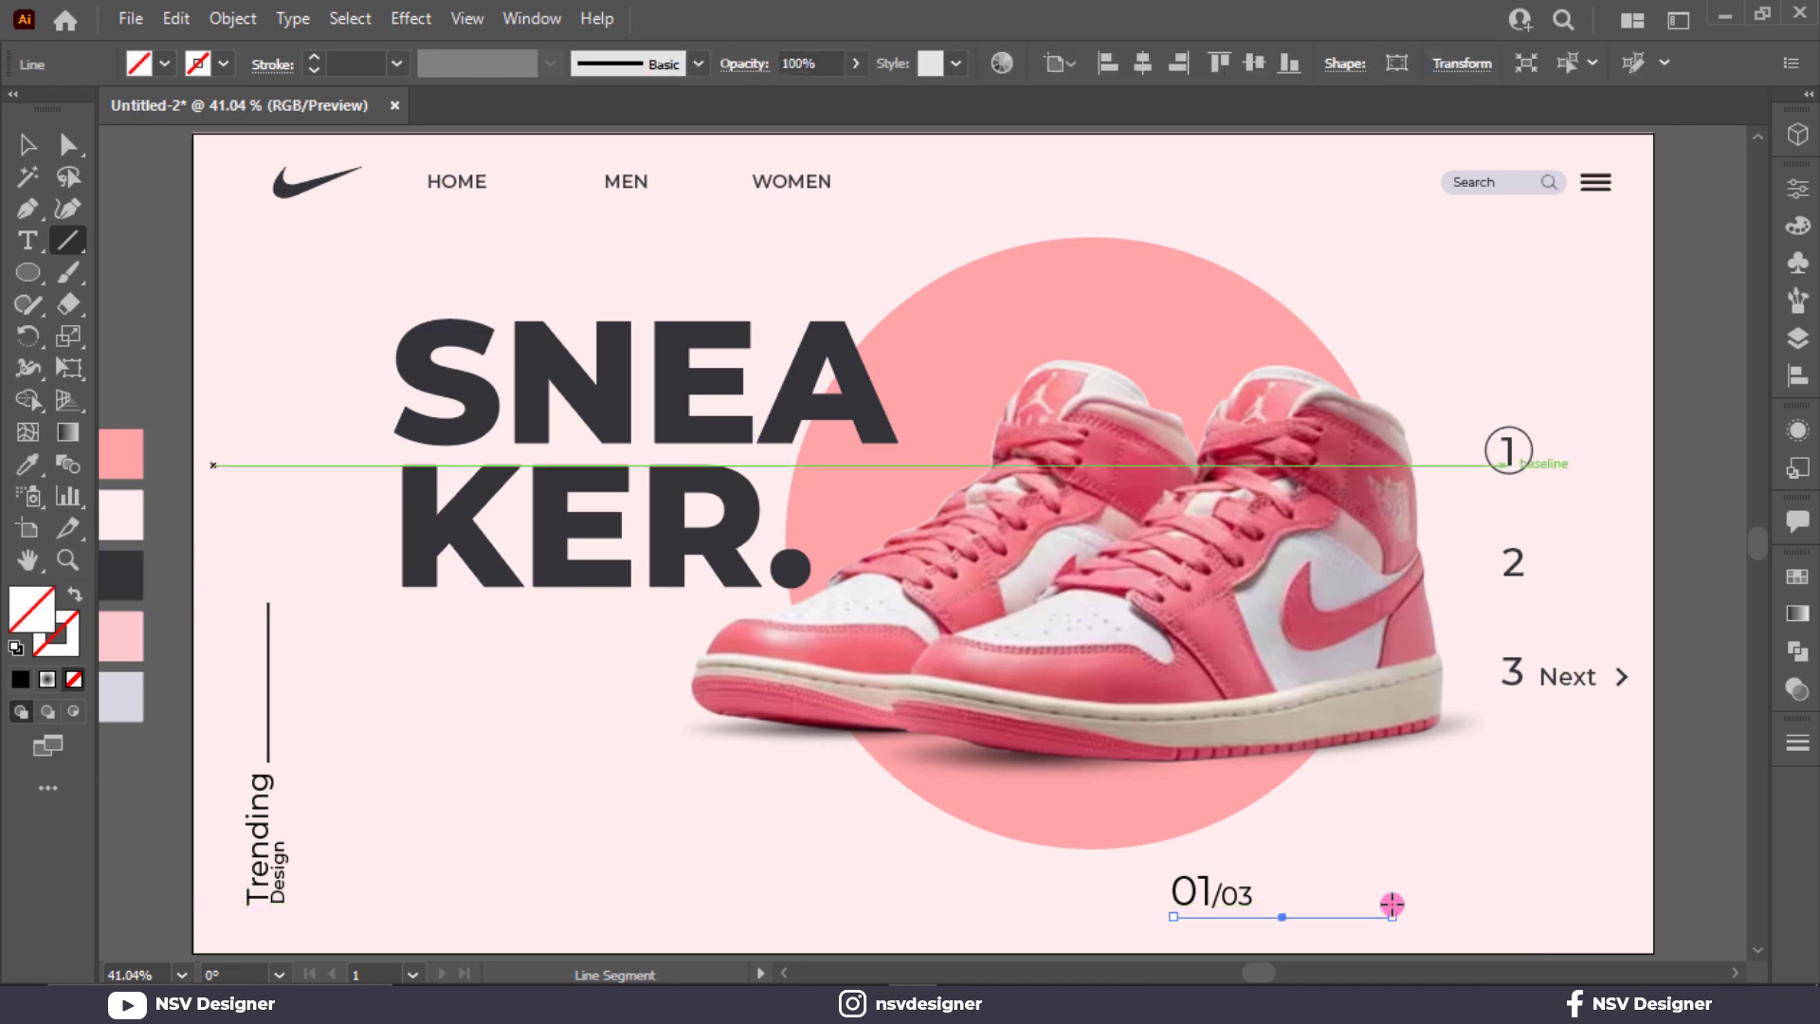
pyautogui.hotkey('ctrl', 'z')
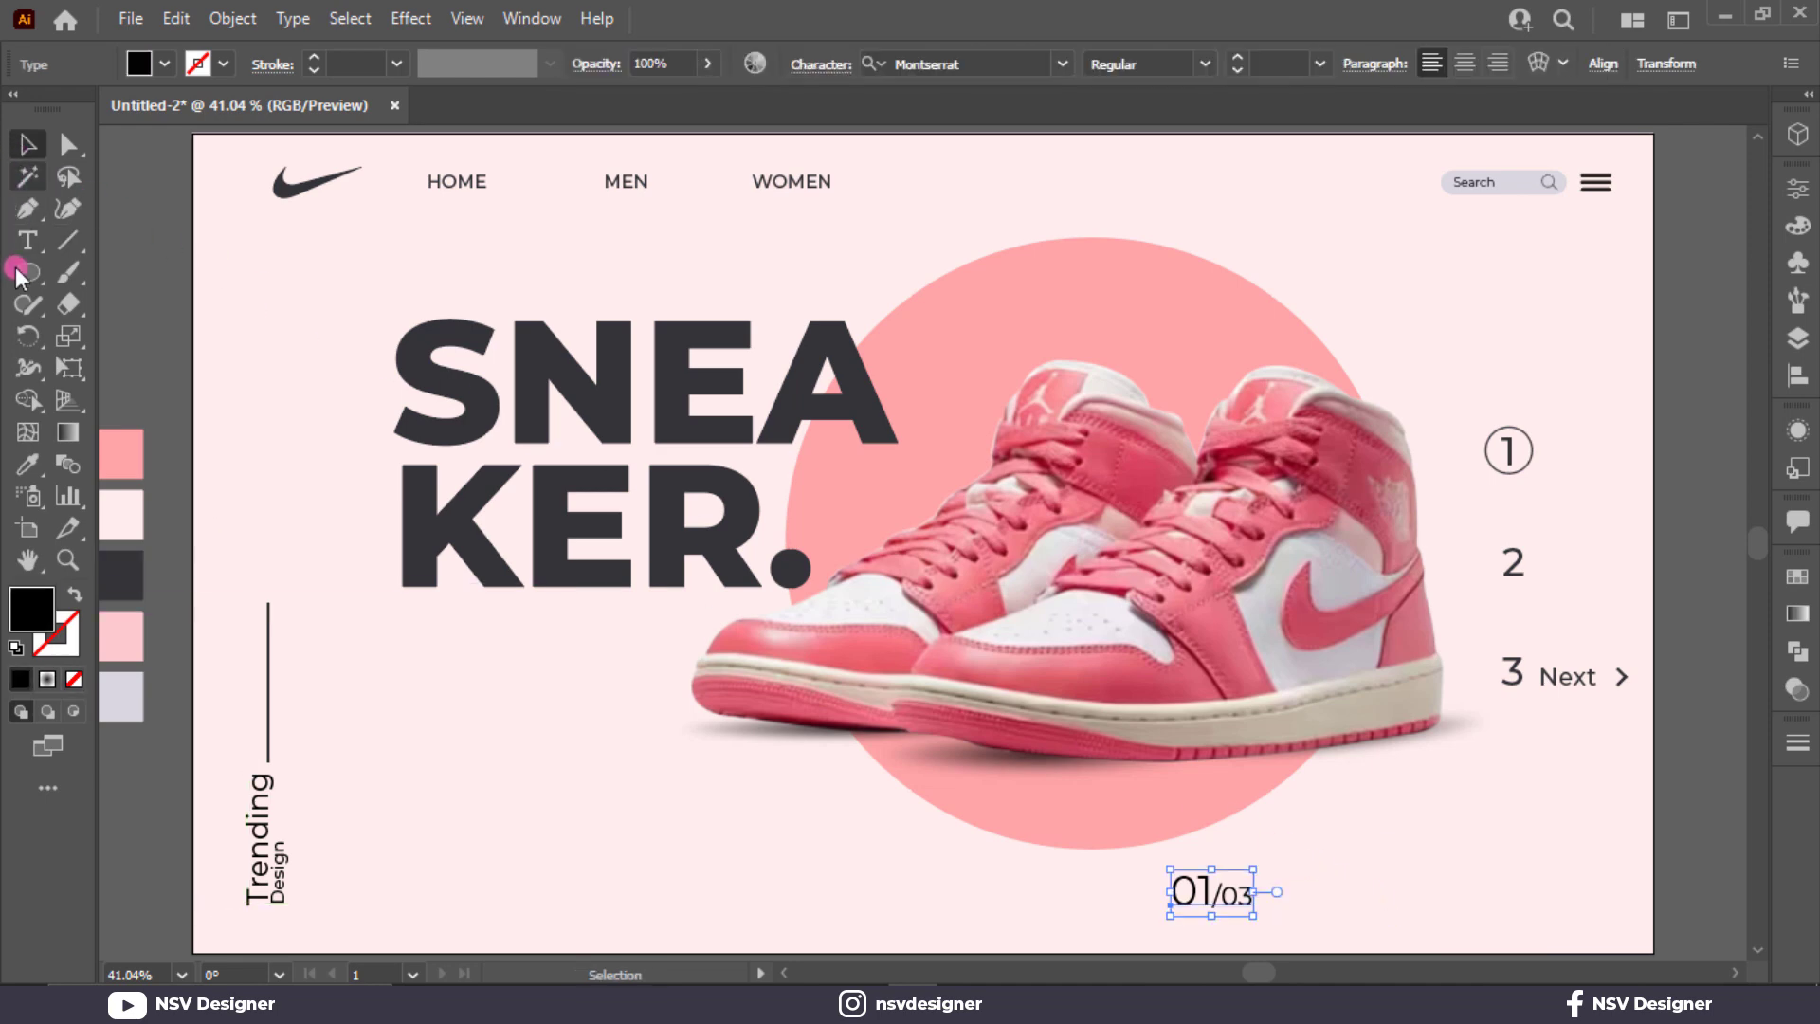
# Draw a long thin rectangle as a bar just under the 01/03 text, extending well past its right end
pyautogui.moveTo(28, 272); pyautogui.dragTo(114, 273)
pyautogui.scroll(-3, 1165, 743)
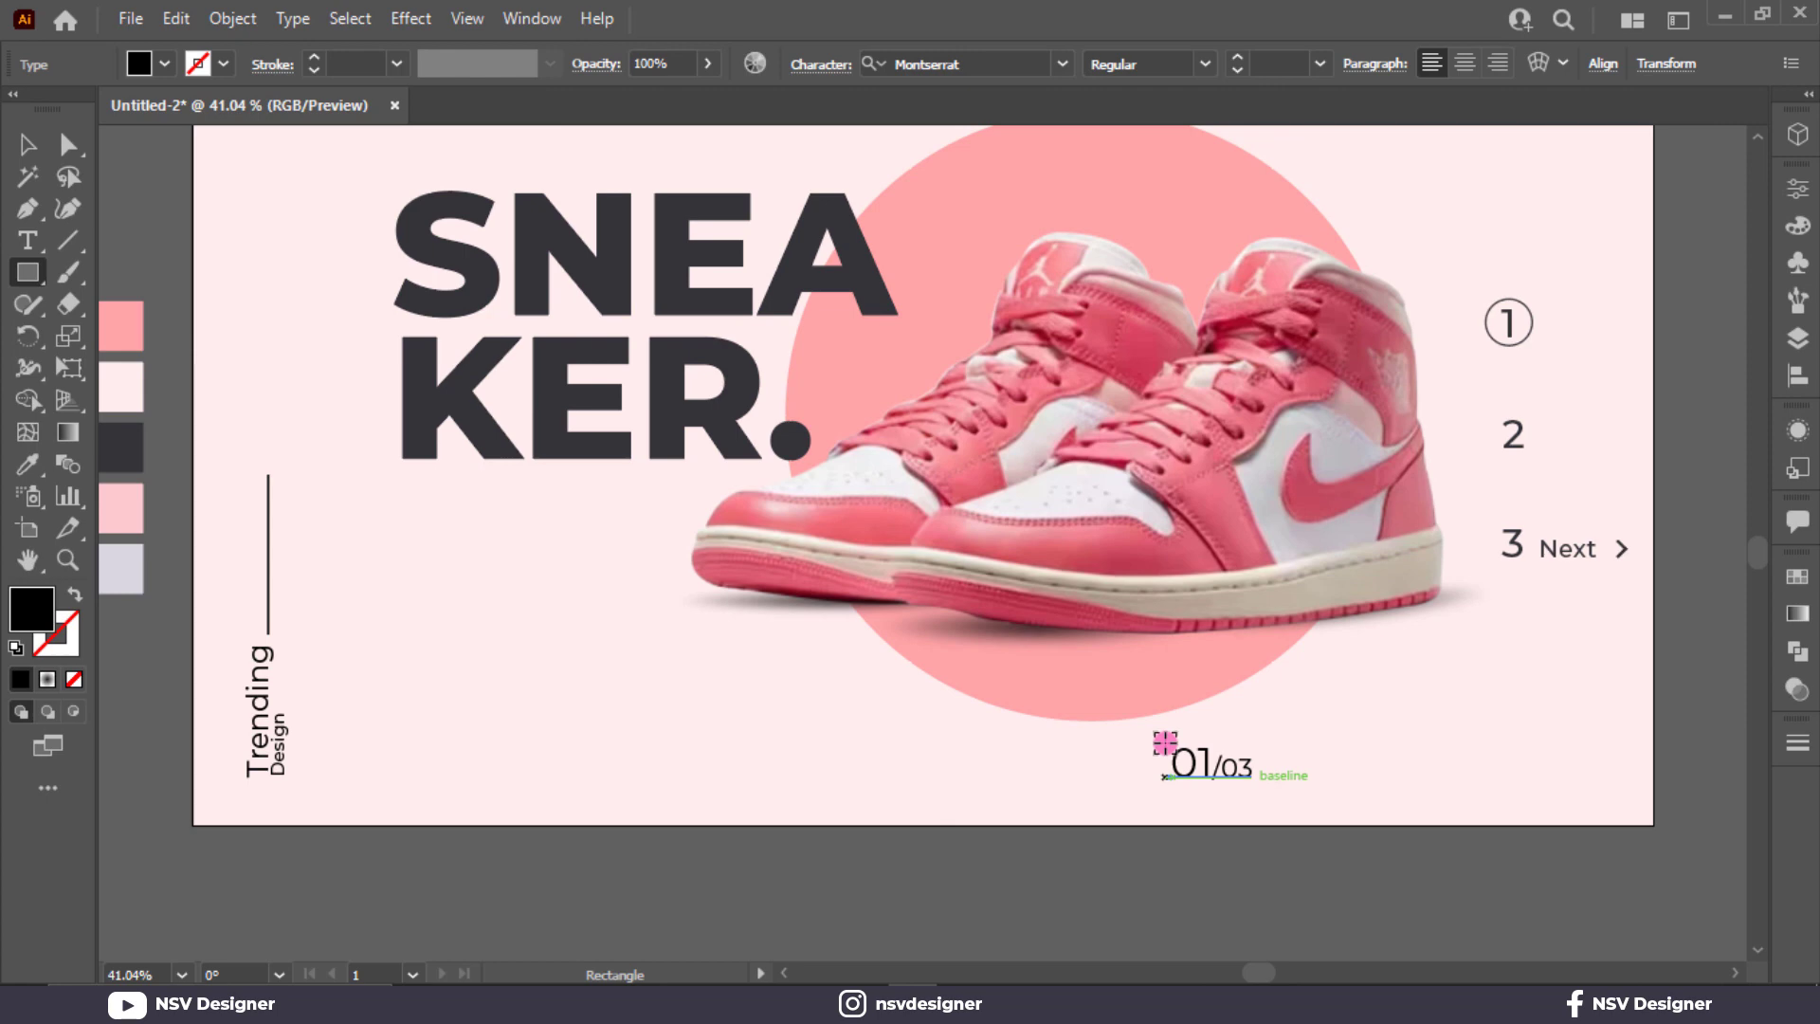
pyautogui.scroll(5, 1165, 743)
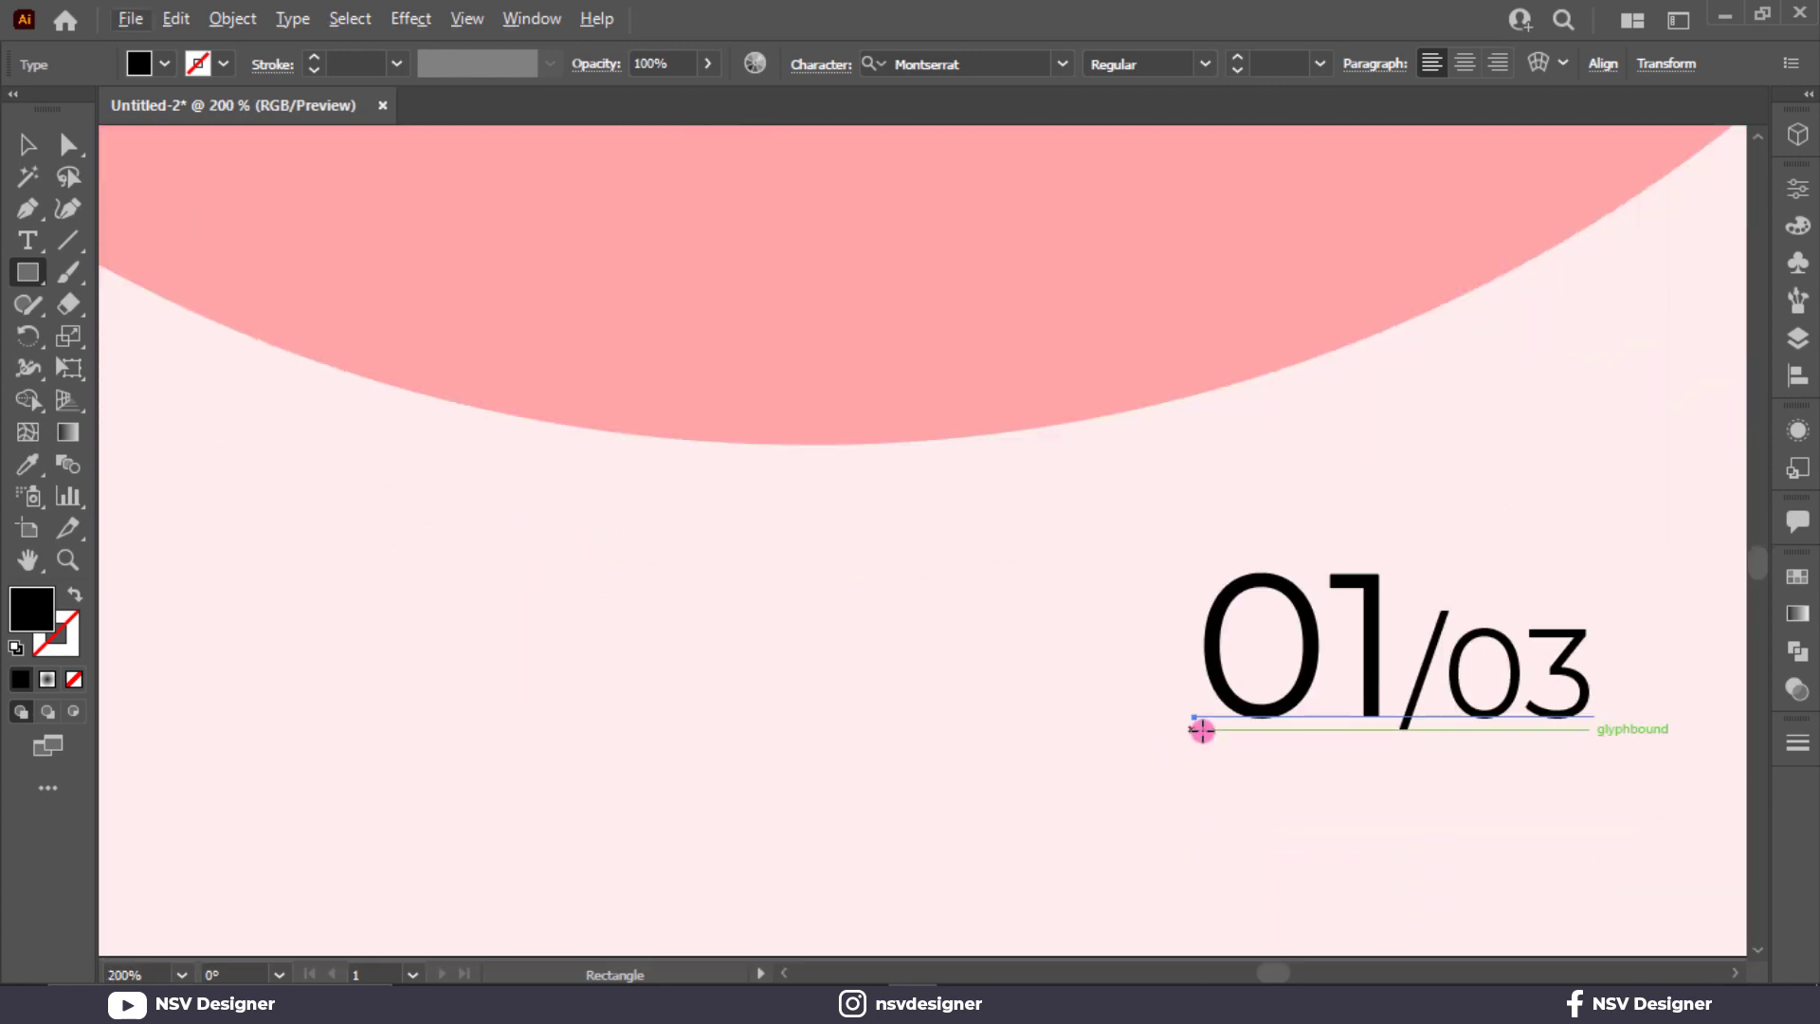
pyautogui.moveTo(1202, 730); pyautogui.dragTo(1682, 746)
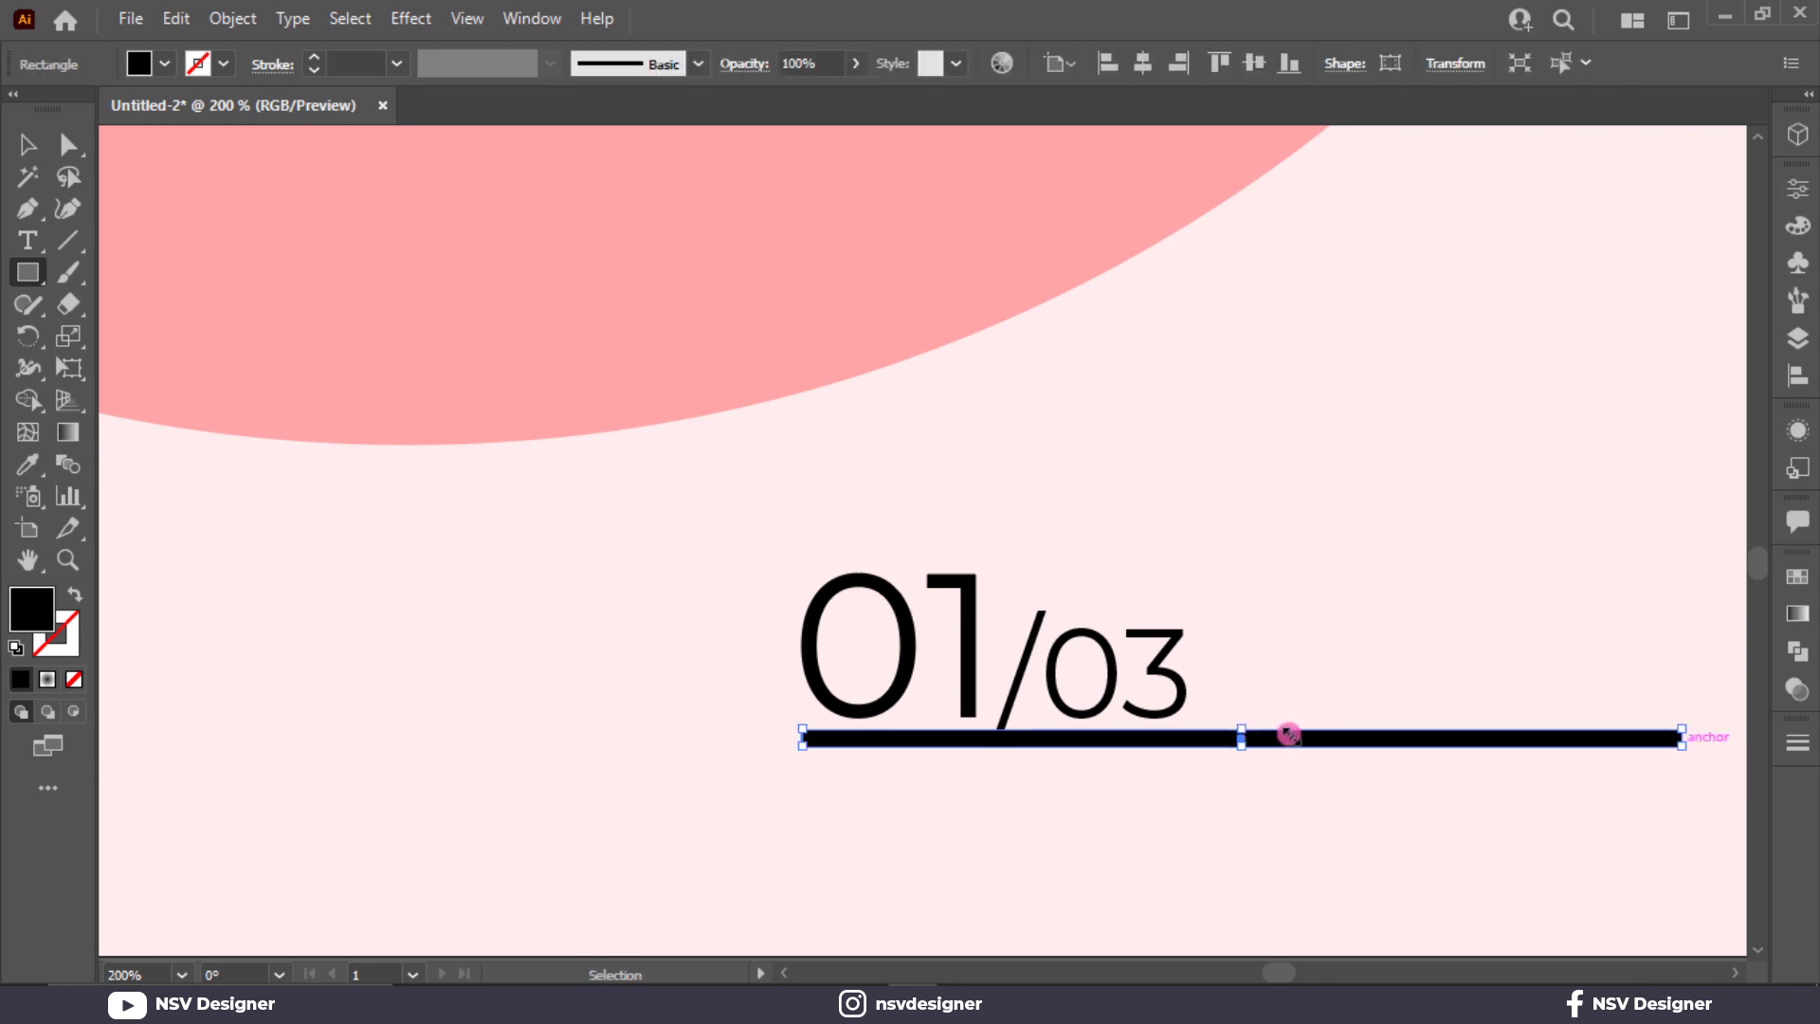
# Draw a shorter bar about 106 by 5 px over the long one, matching the 01/03 text's width, and fill it with the circle's pink
pyautogui.moveTo(1682, 748); pyautogui.dragTo(1190, 755)
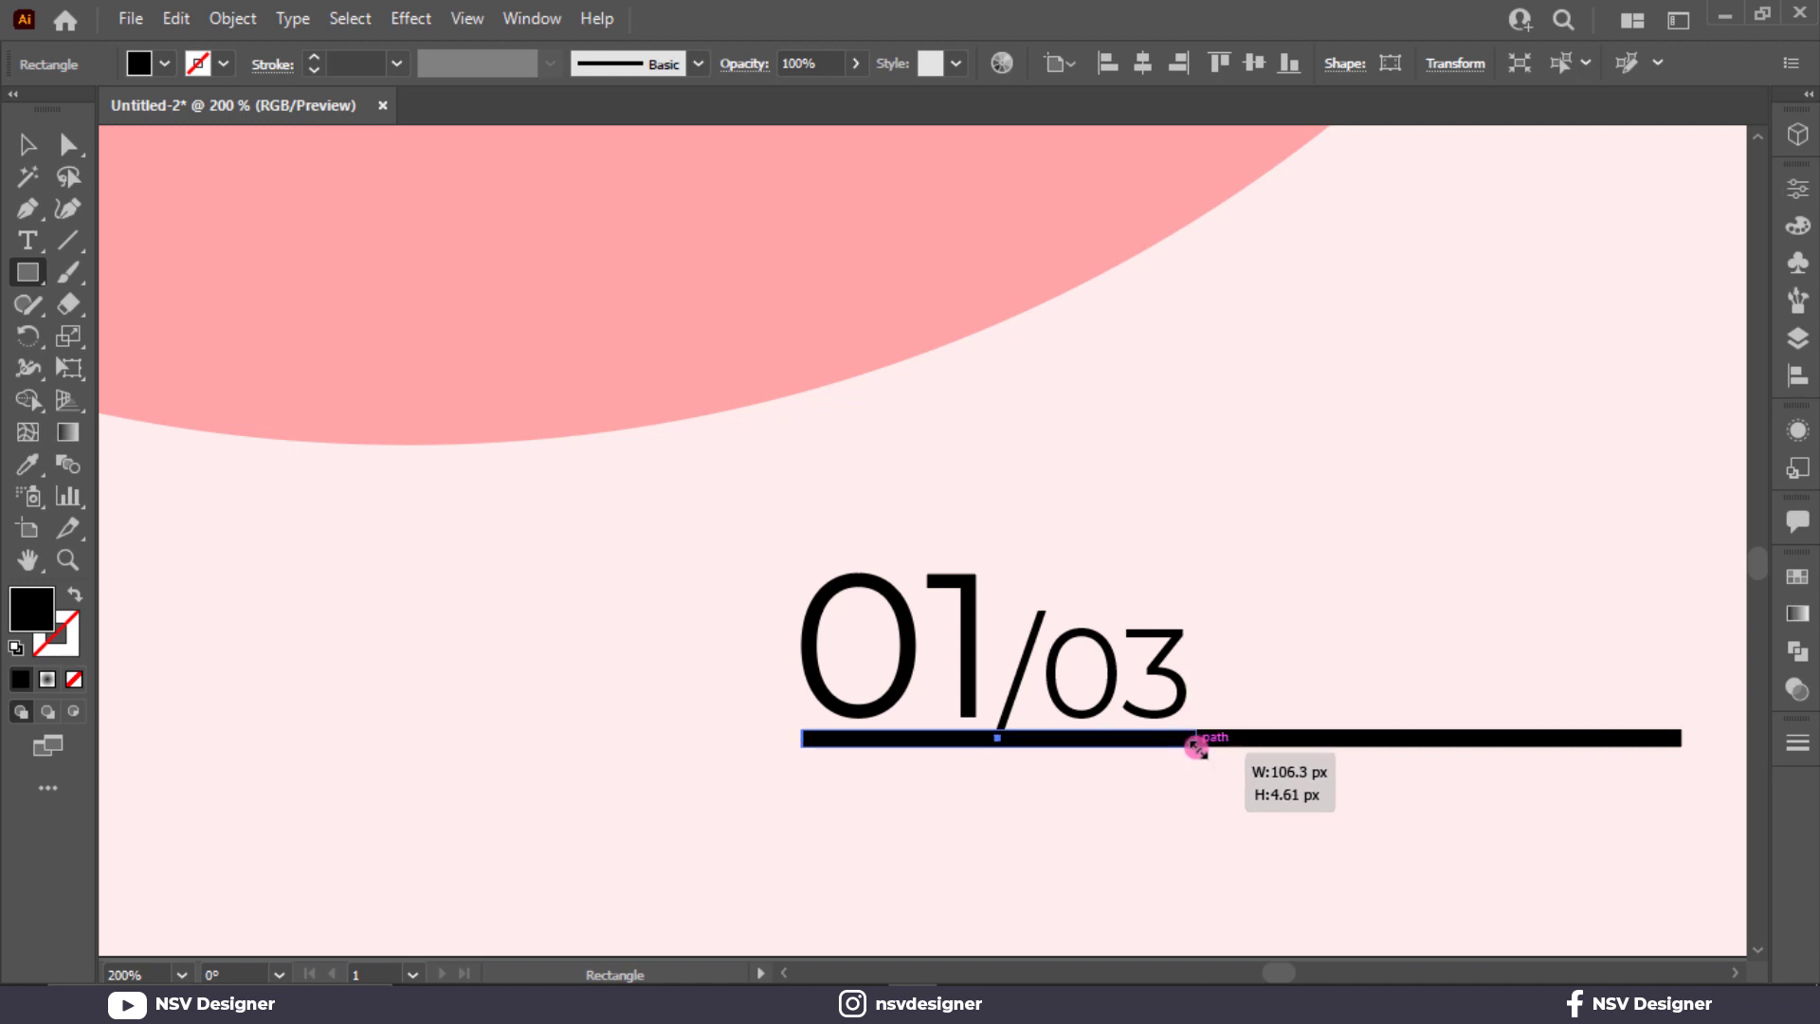
pyautogui.scroll(-5, 1191, 749)
pyautogui.press('i')
pyautogui.click(1072, 669)
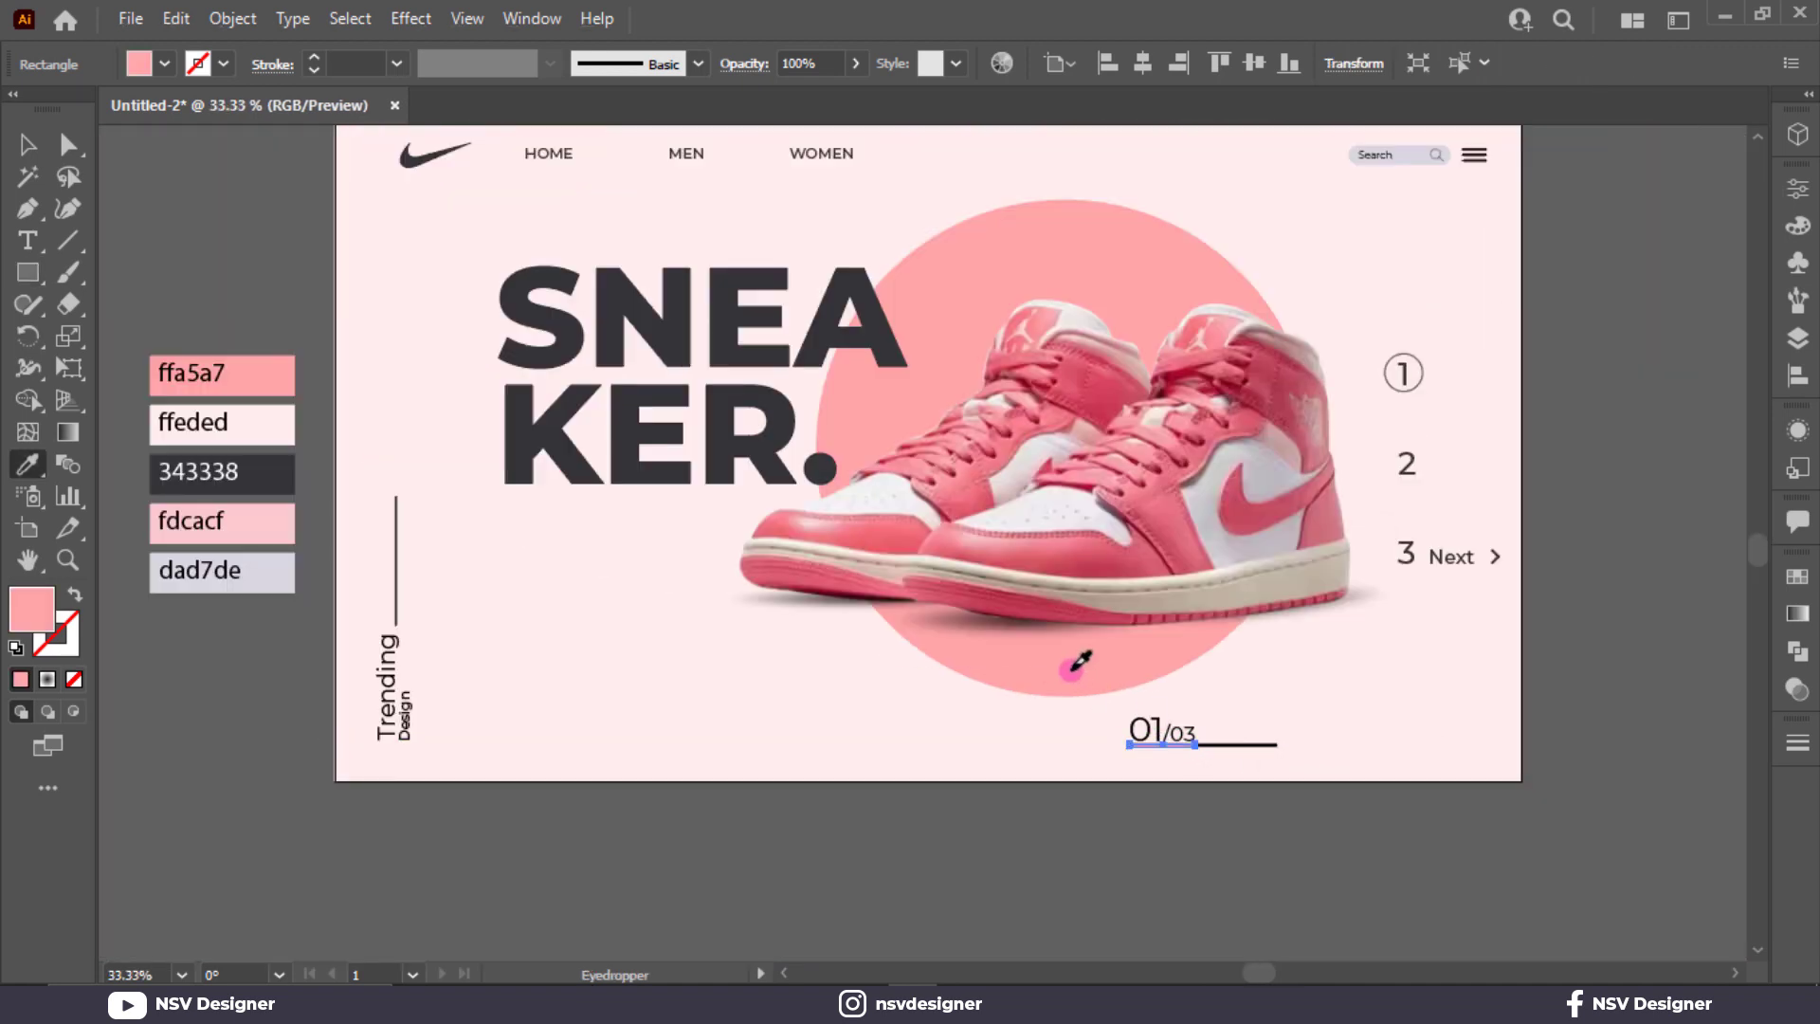
# Fill the long bar under 01/03 with the dark 343338 palette color
pyautogui.keyDown('ctrl'); pyautogui.click(1394, 749); pyautogui.keyUp('ctrl')
pyautogui.keyDown('ctrl'); pyautogui.click(1251, 745); pyautogui.keyUp('ctrl')
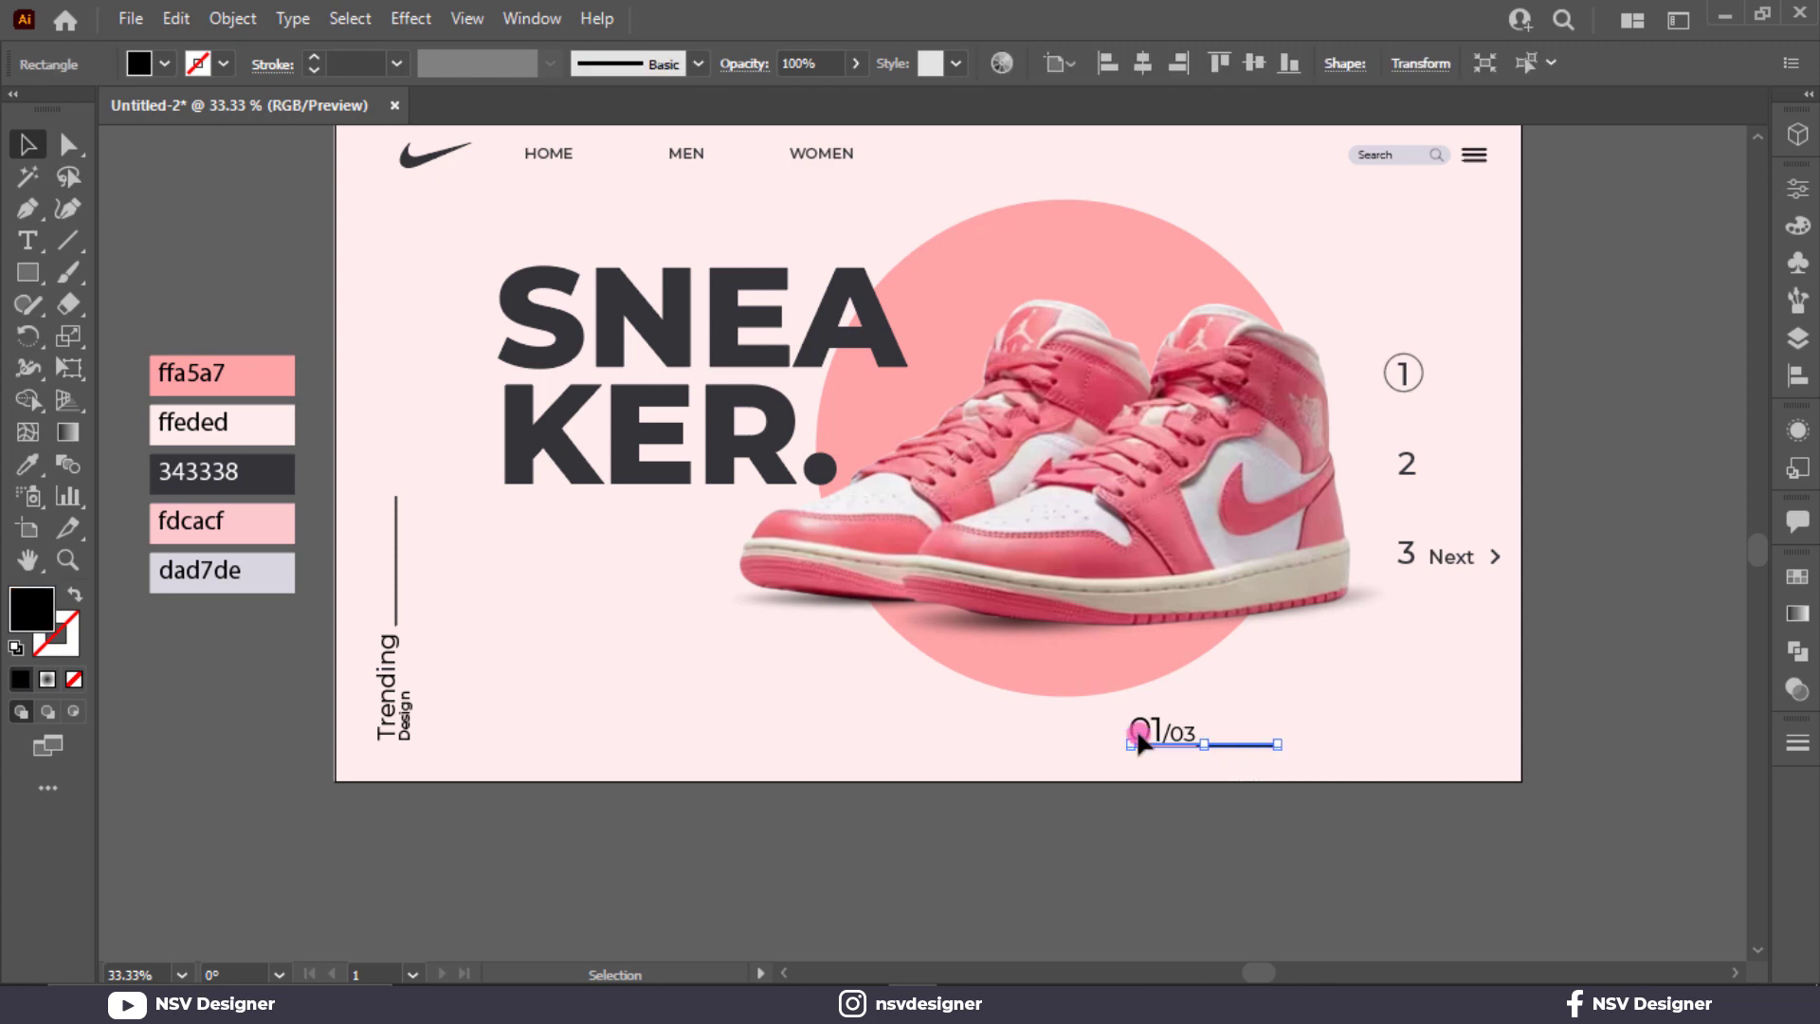
pyautogui.click(294, 491)
pyautogui.click(26, 144)
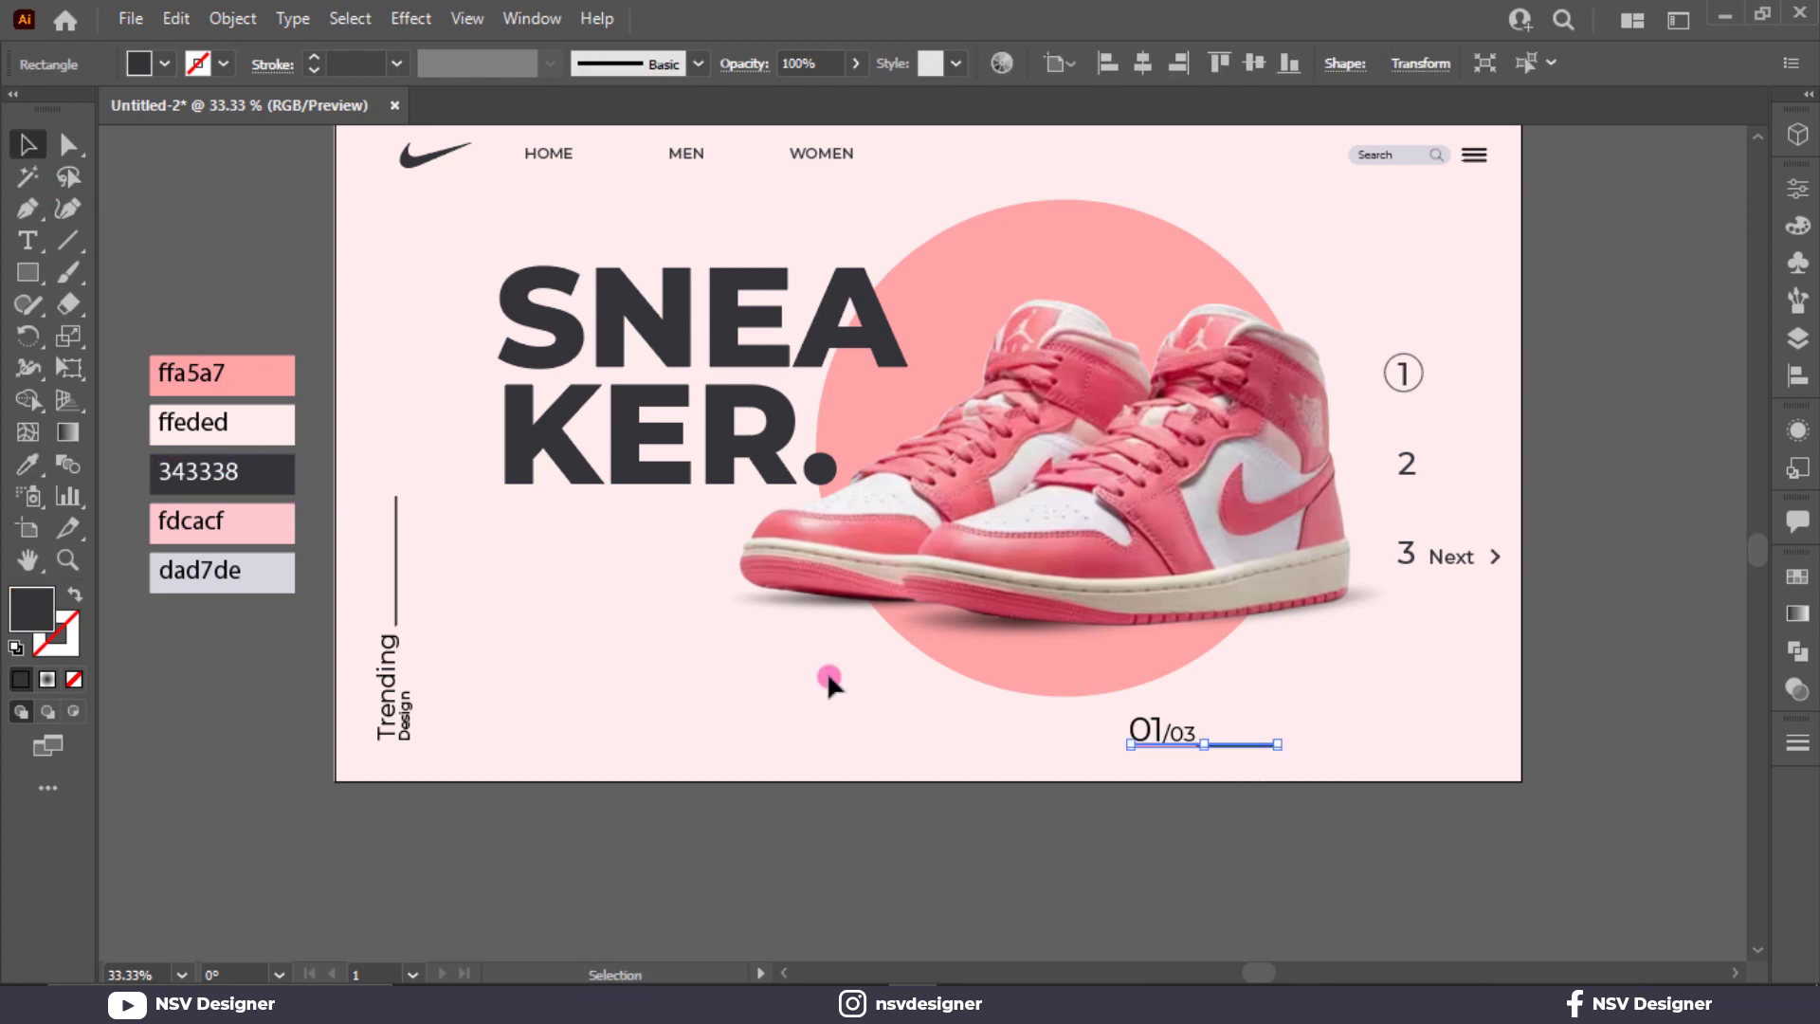
pyautogui.click(826, 675)
# Draw a short horizontal line just above the right end of the dark bar
pyautogui.scroll(2, 870, 690)
pyautogui.scroll(3, 1242, 772)
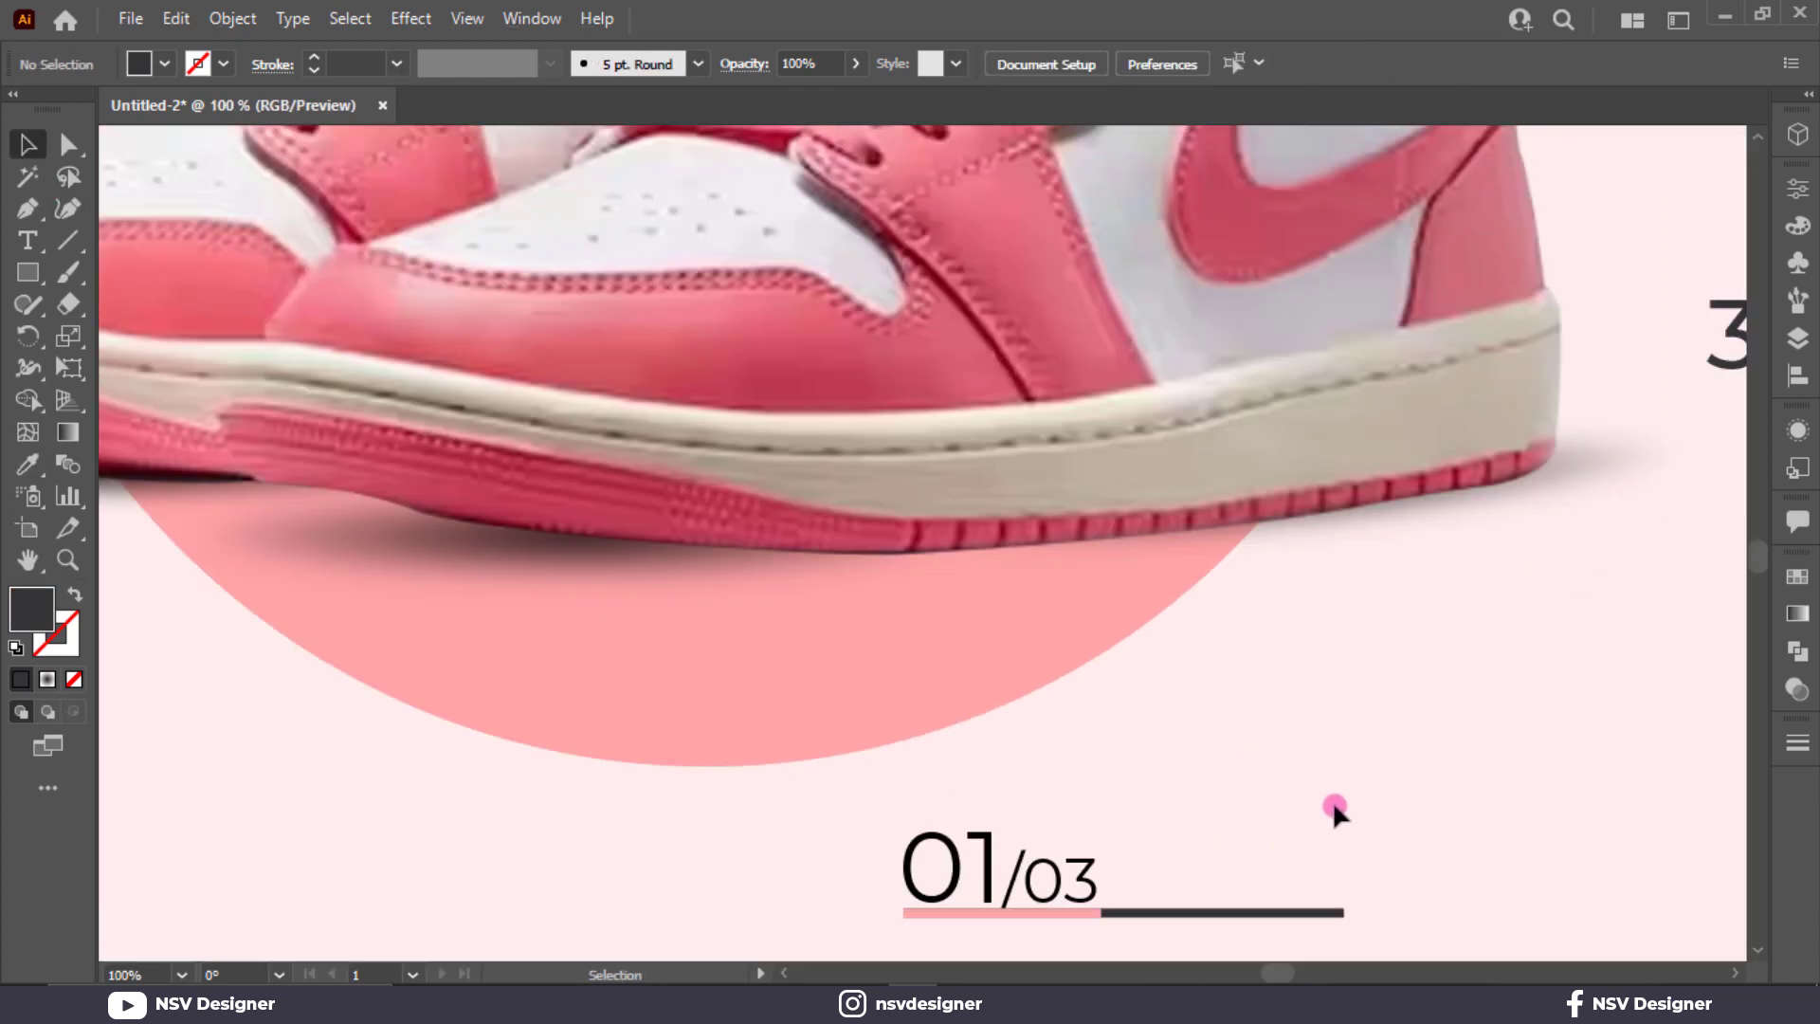
pyautogui.click(58, 237)
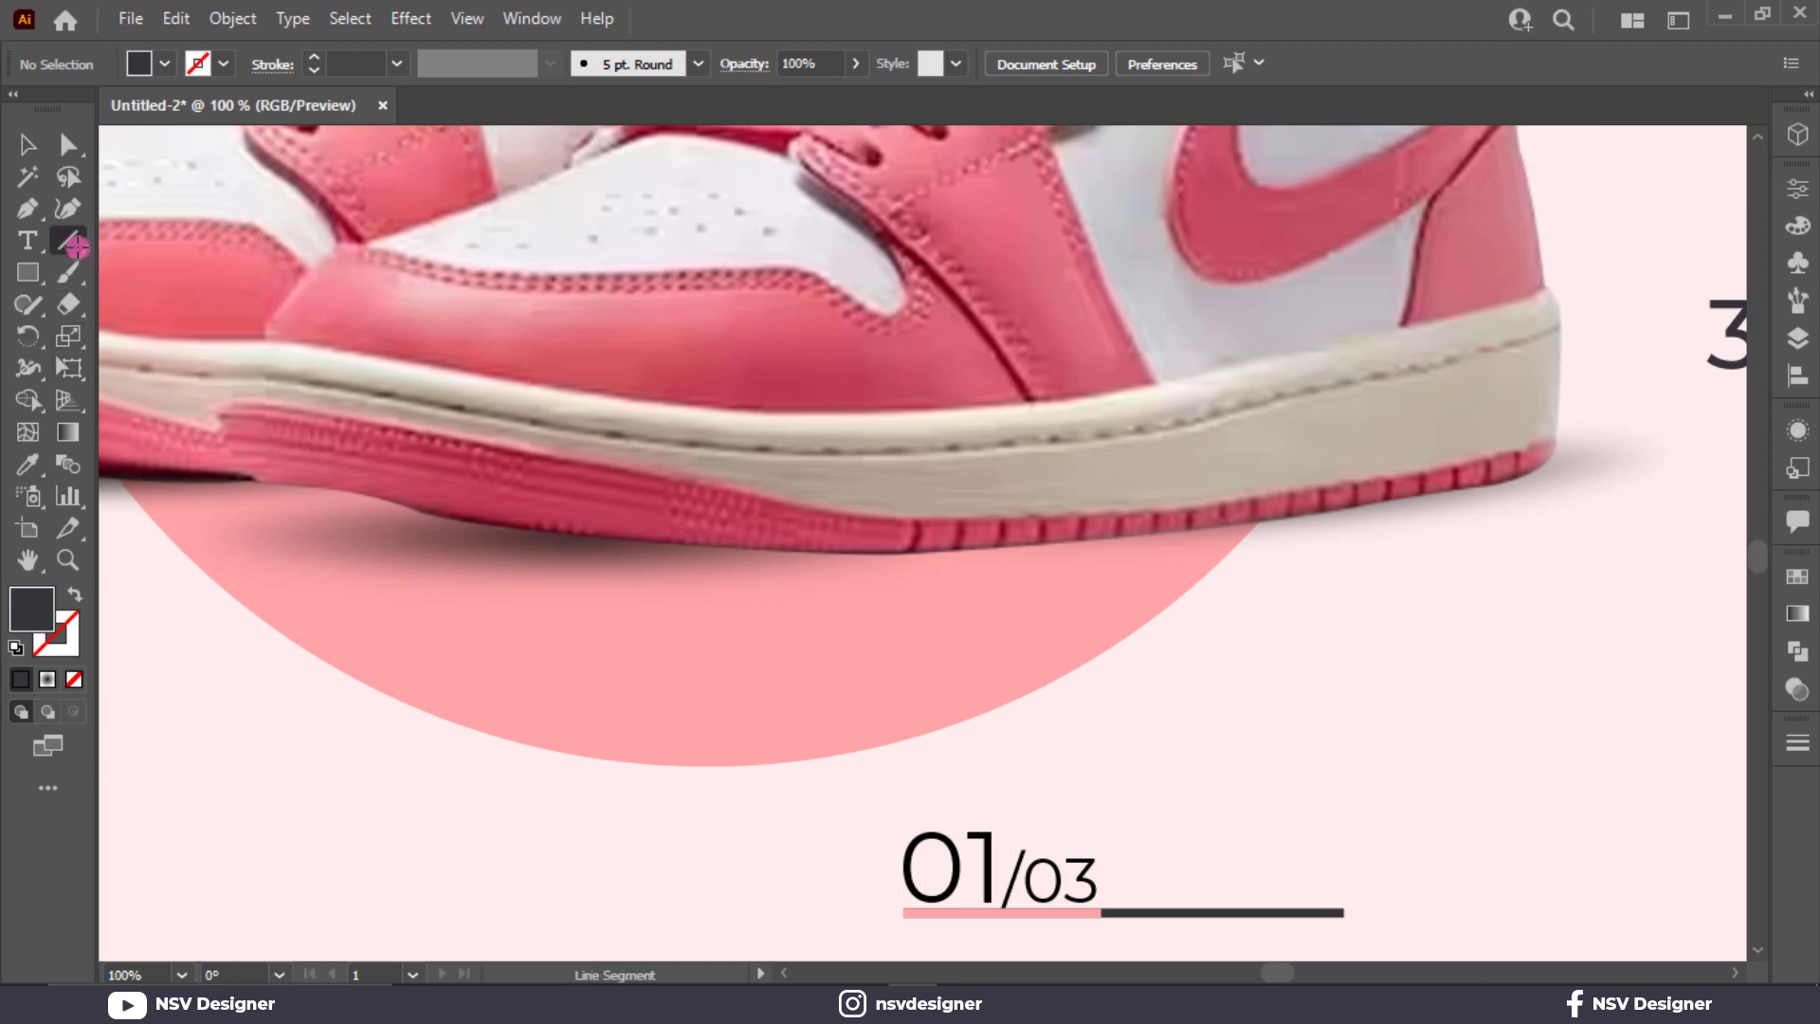
pyautogui.moveTo(1282, 878); pyautogui.dragTo(1333, 878)
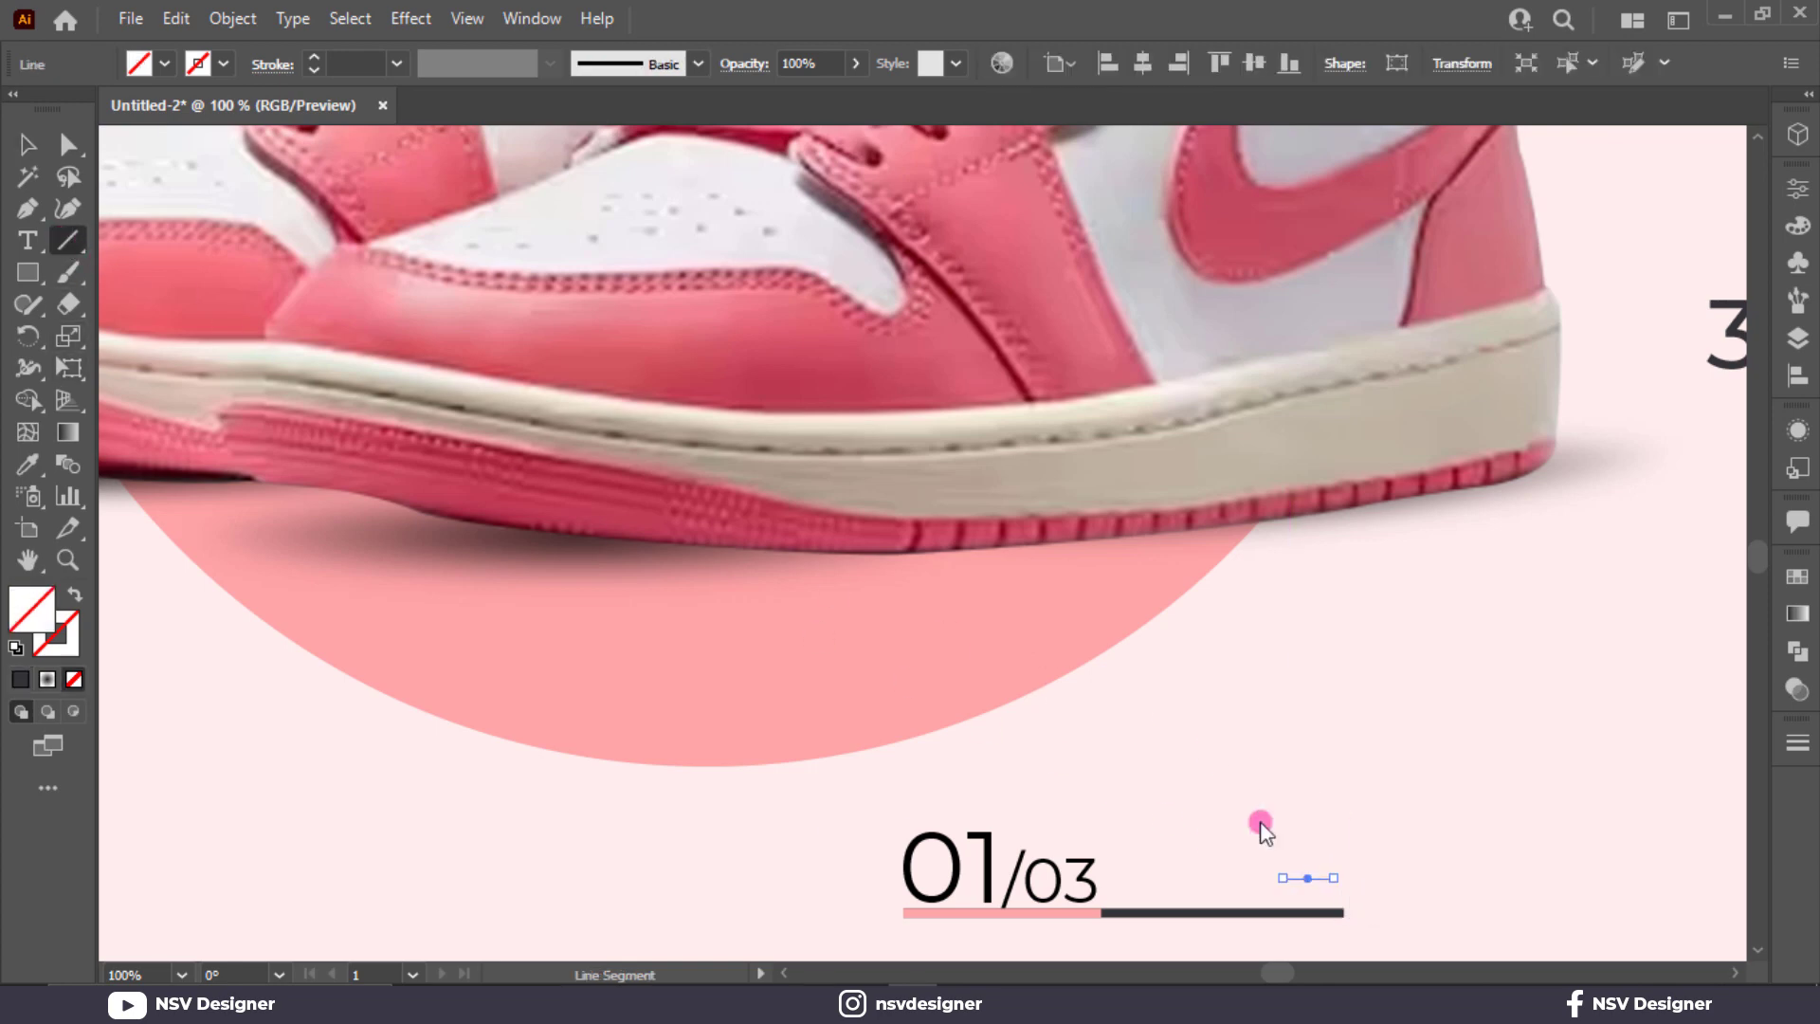
# Give the short line a dark 0.25 pt stroke and put the Arrow 1 arrowhead on its right end
pyautogui.click(289, 64)
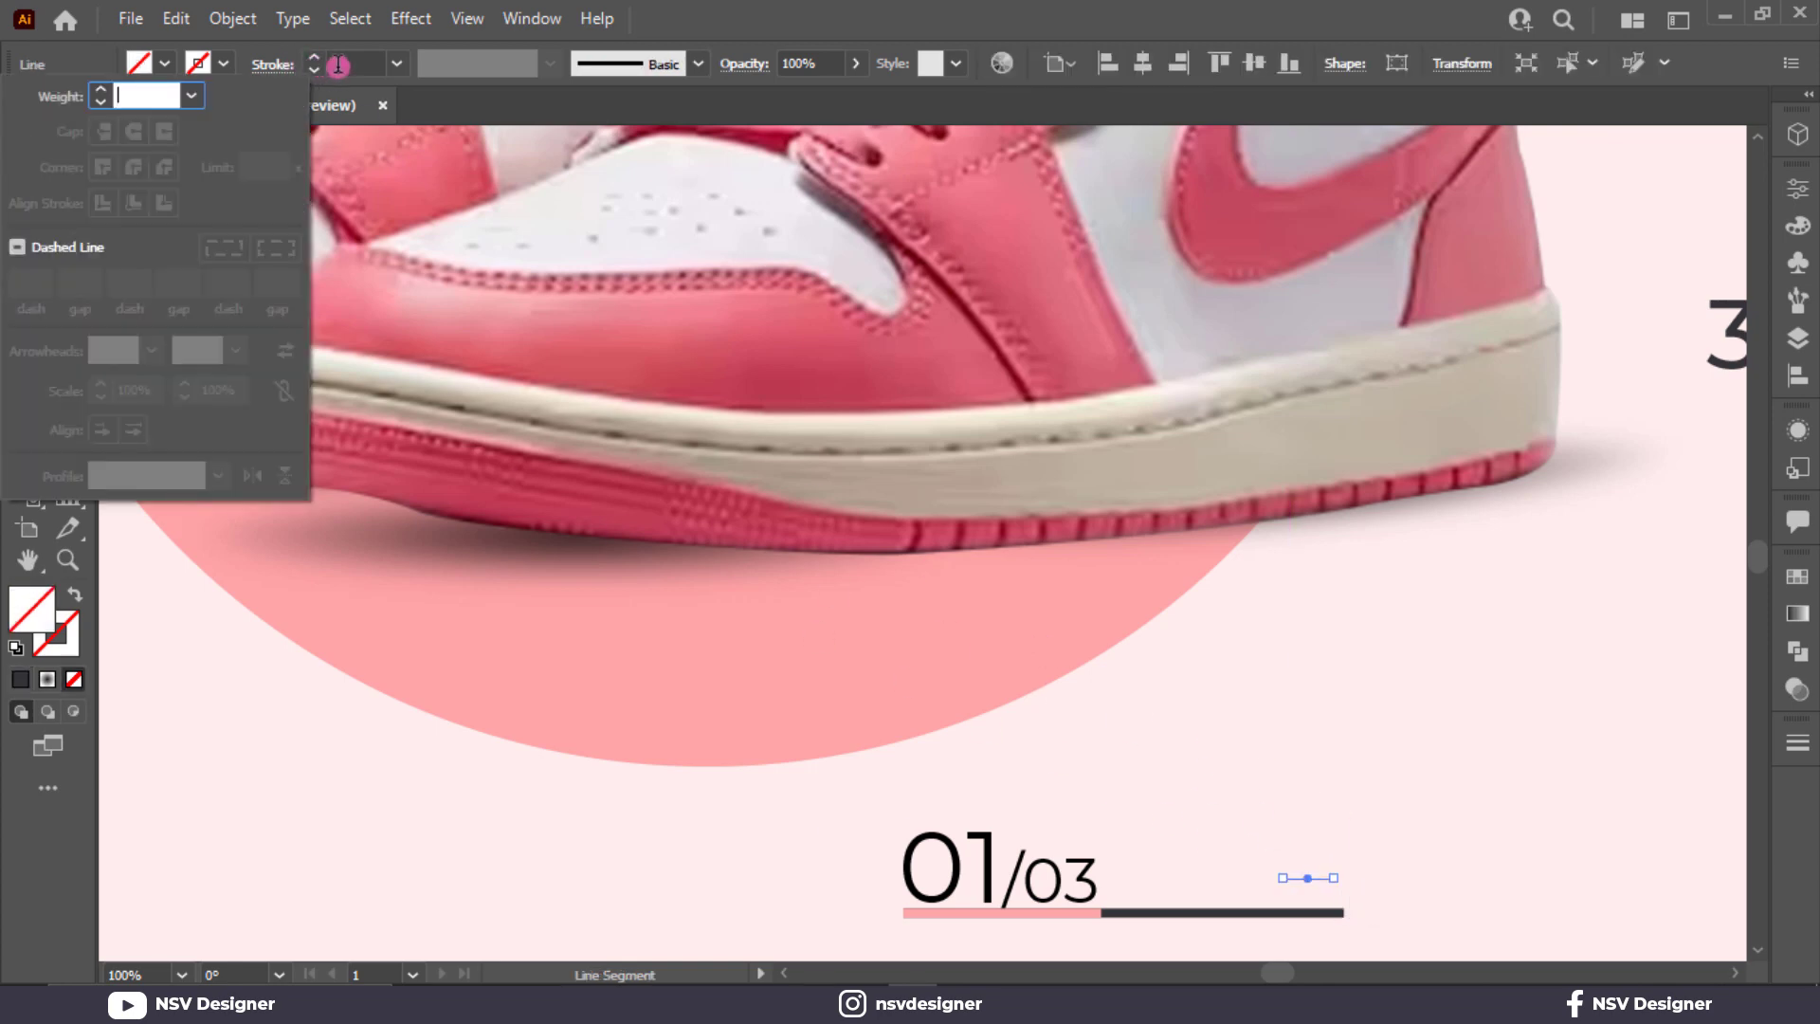
pyautogui.click(355, 67)
pyautogui.click(314, 59)
pyautogui.click(286, 72)
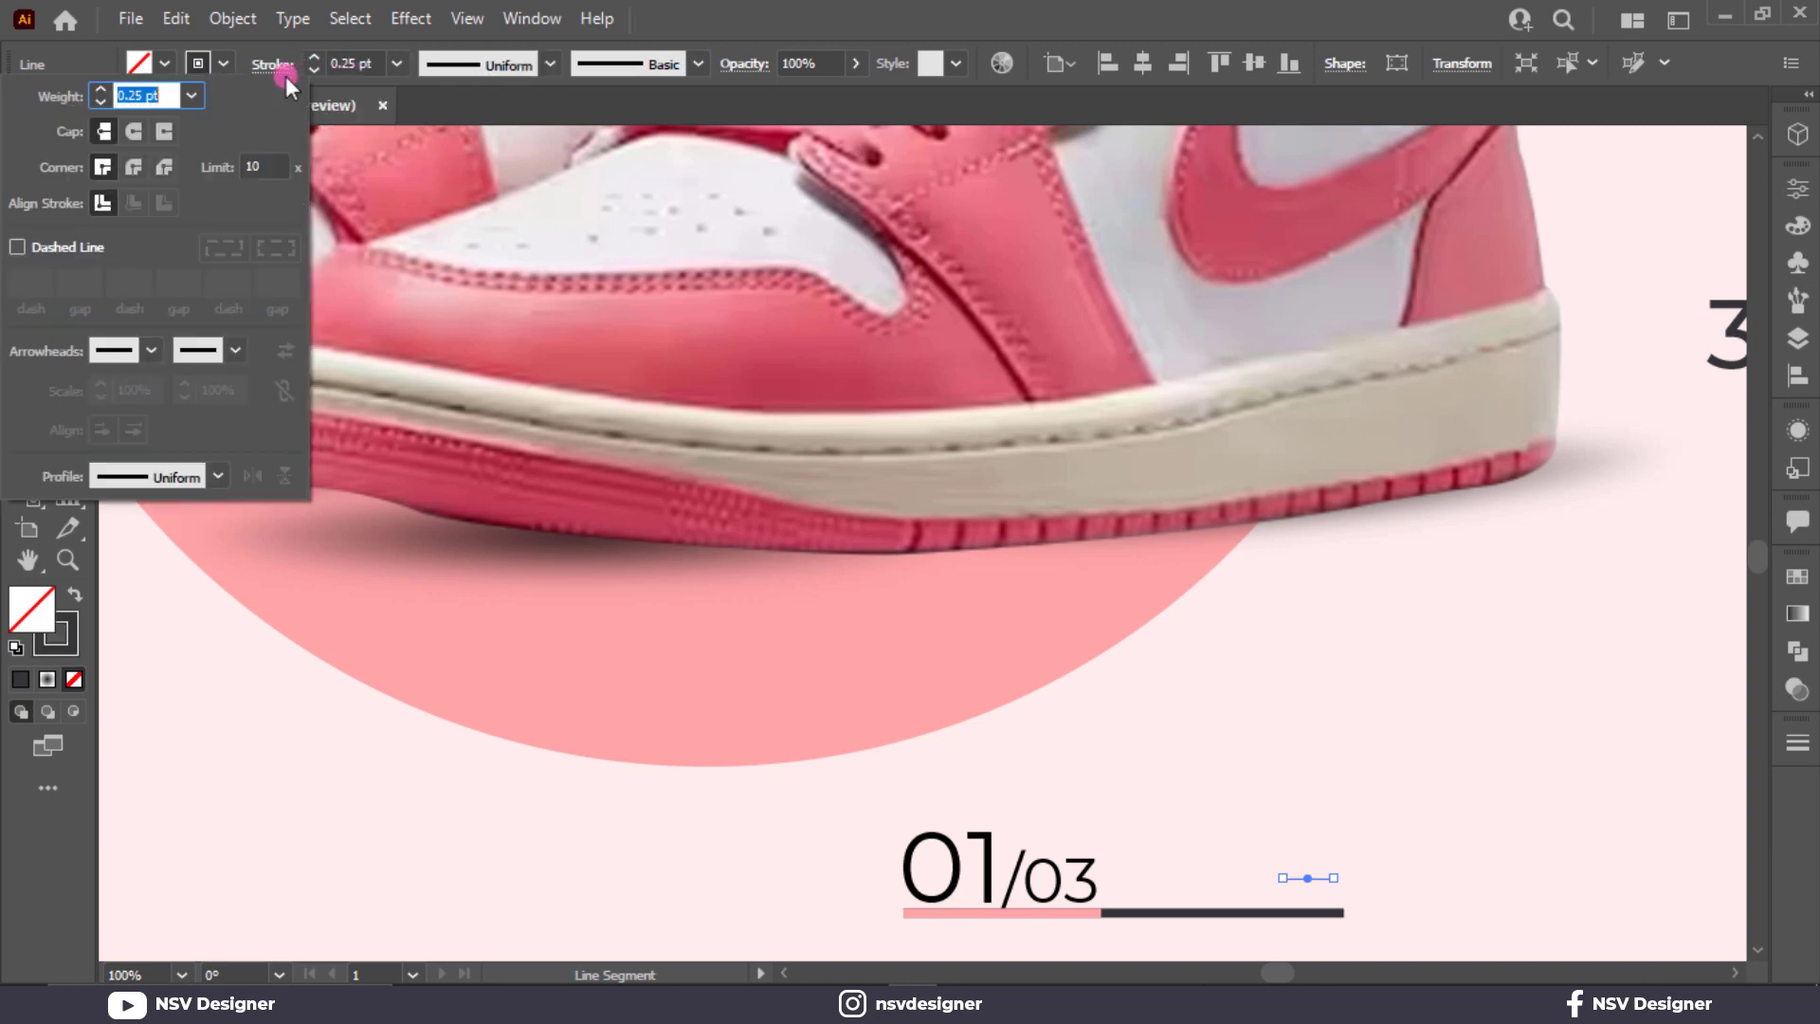
pyautogui.click(190, 347)
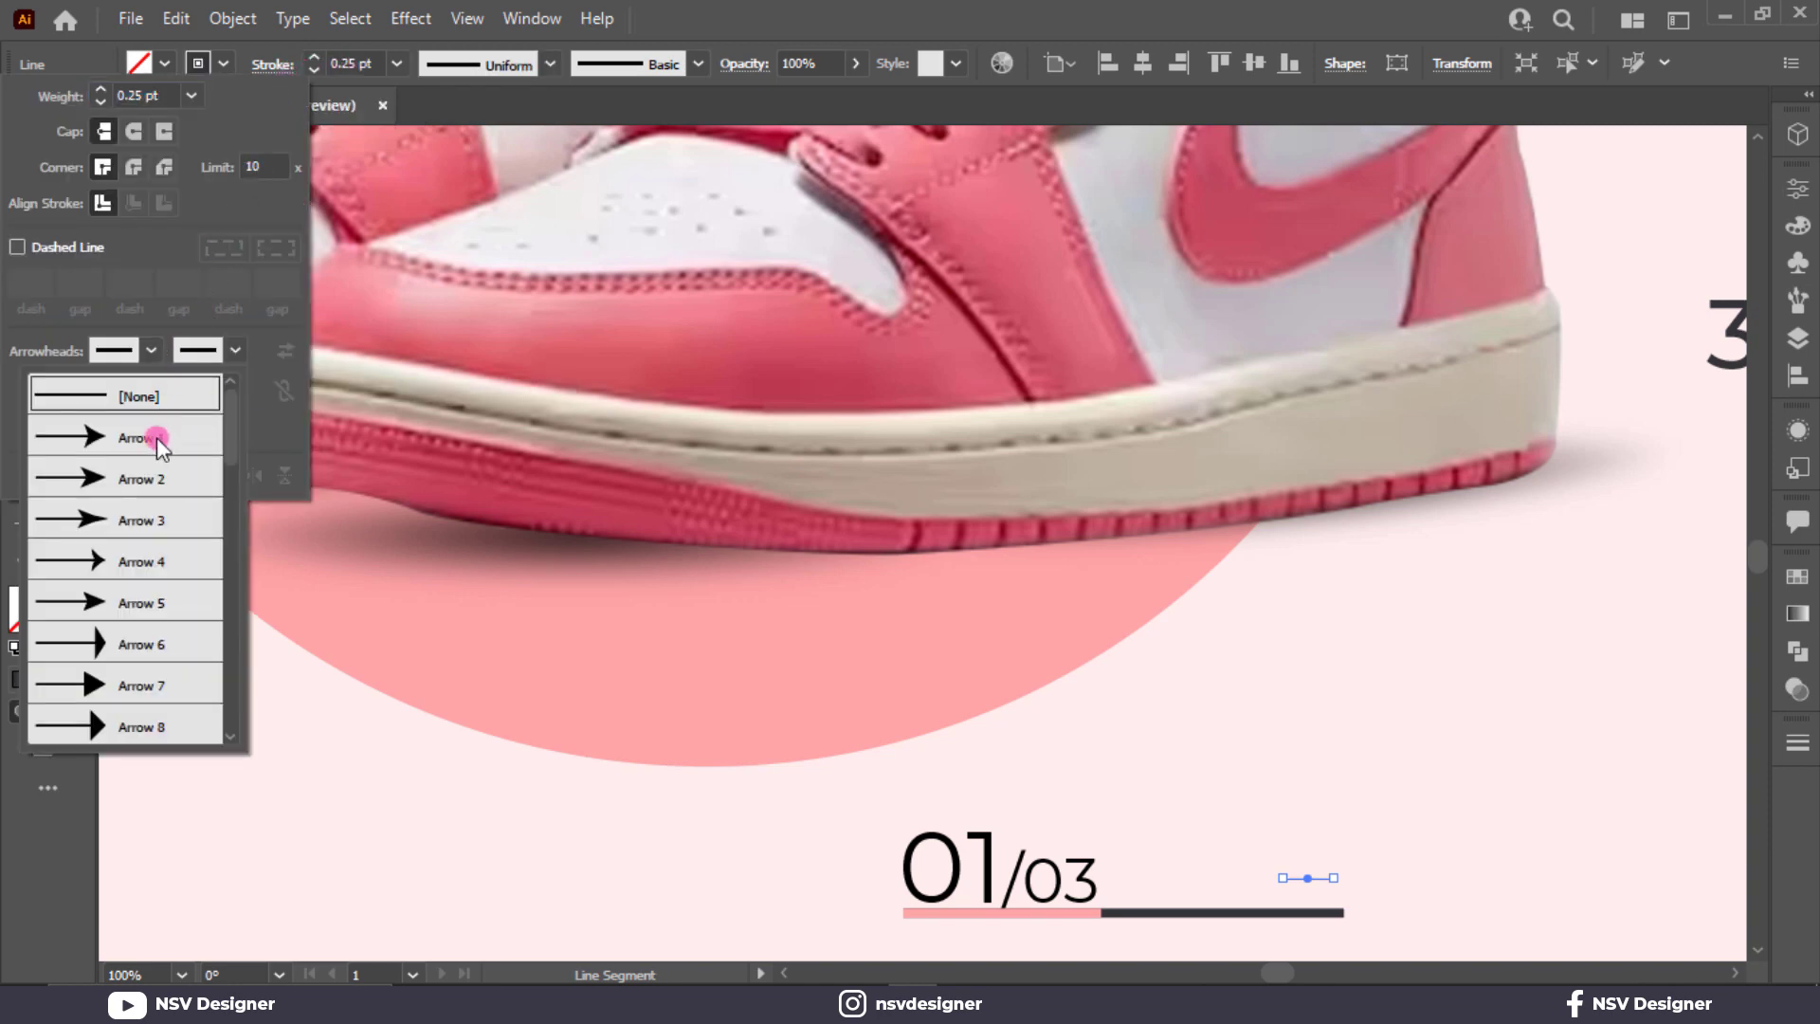
pyautogui.click(156, 436)
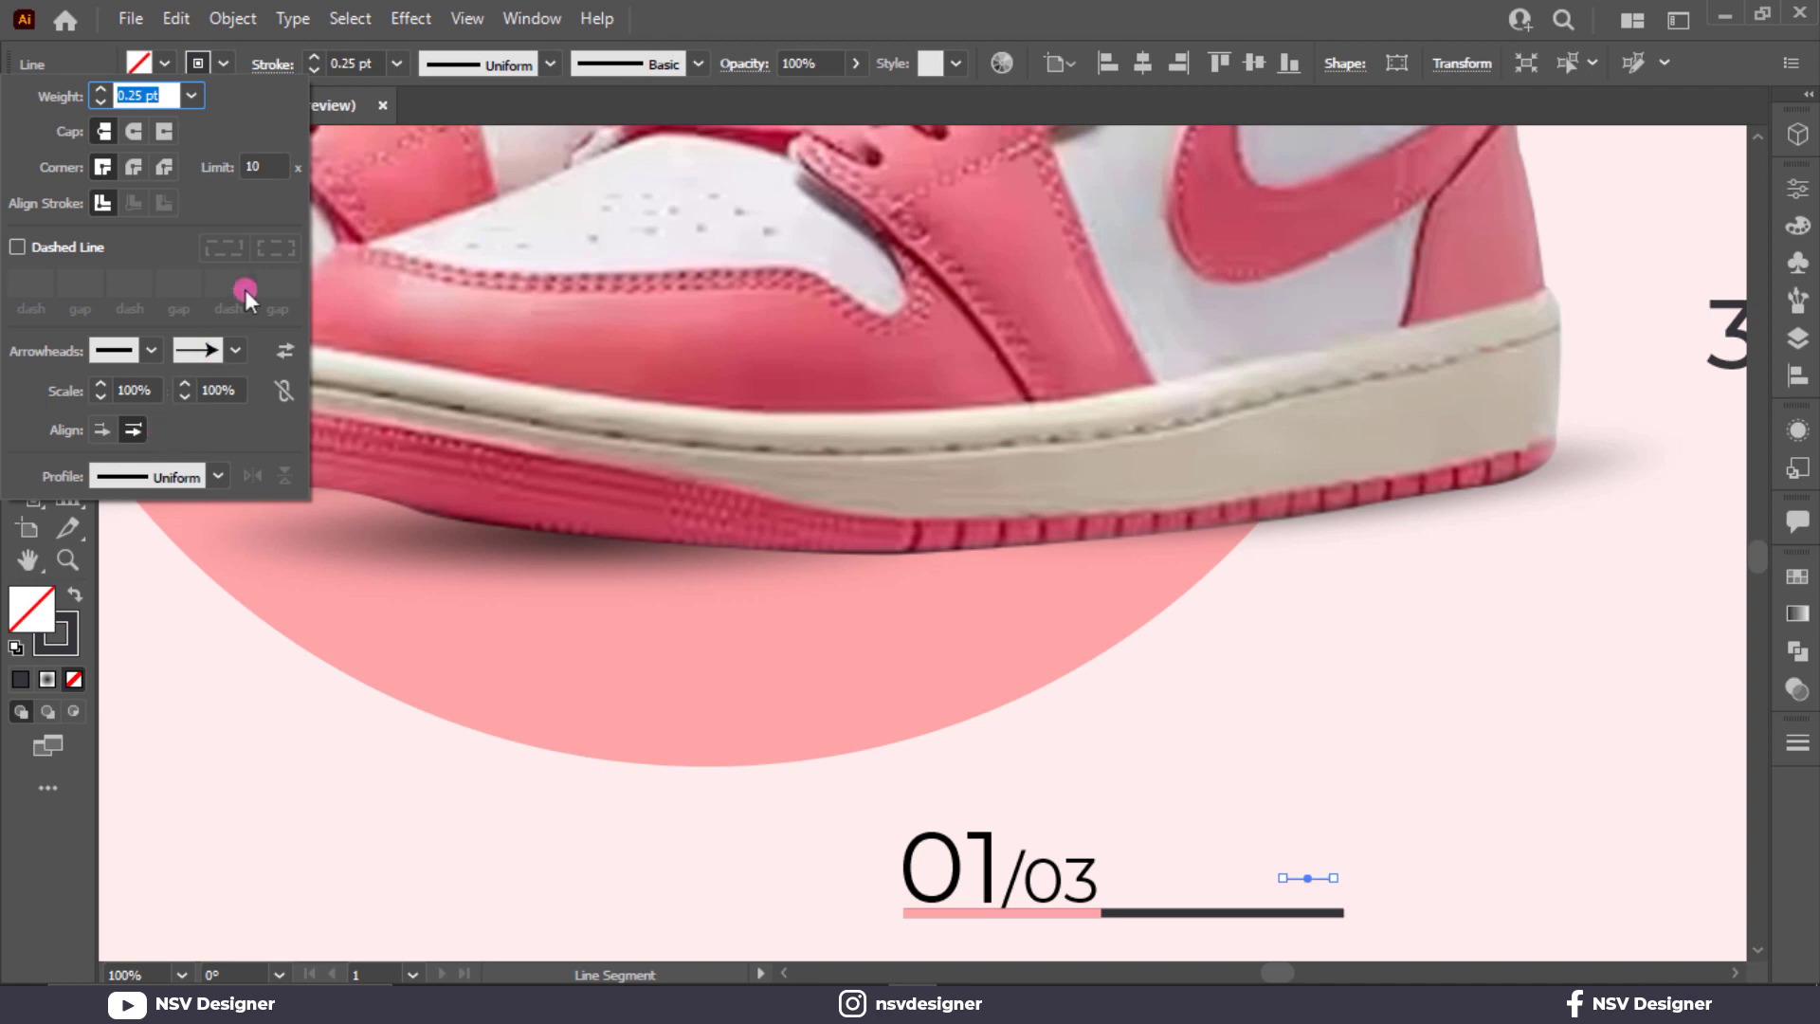
# Thicken the arrow's stroke to 2 pt and shift it slightly right so its tip lines up with the dark bar's end
pyautogui.click(384, 63)
pyautogui.scroll(1, 368, 65)
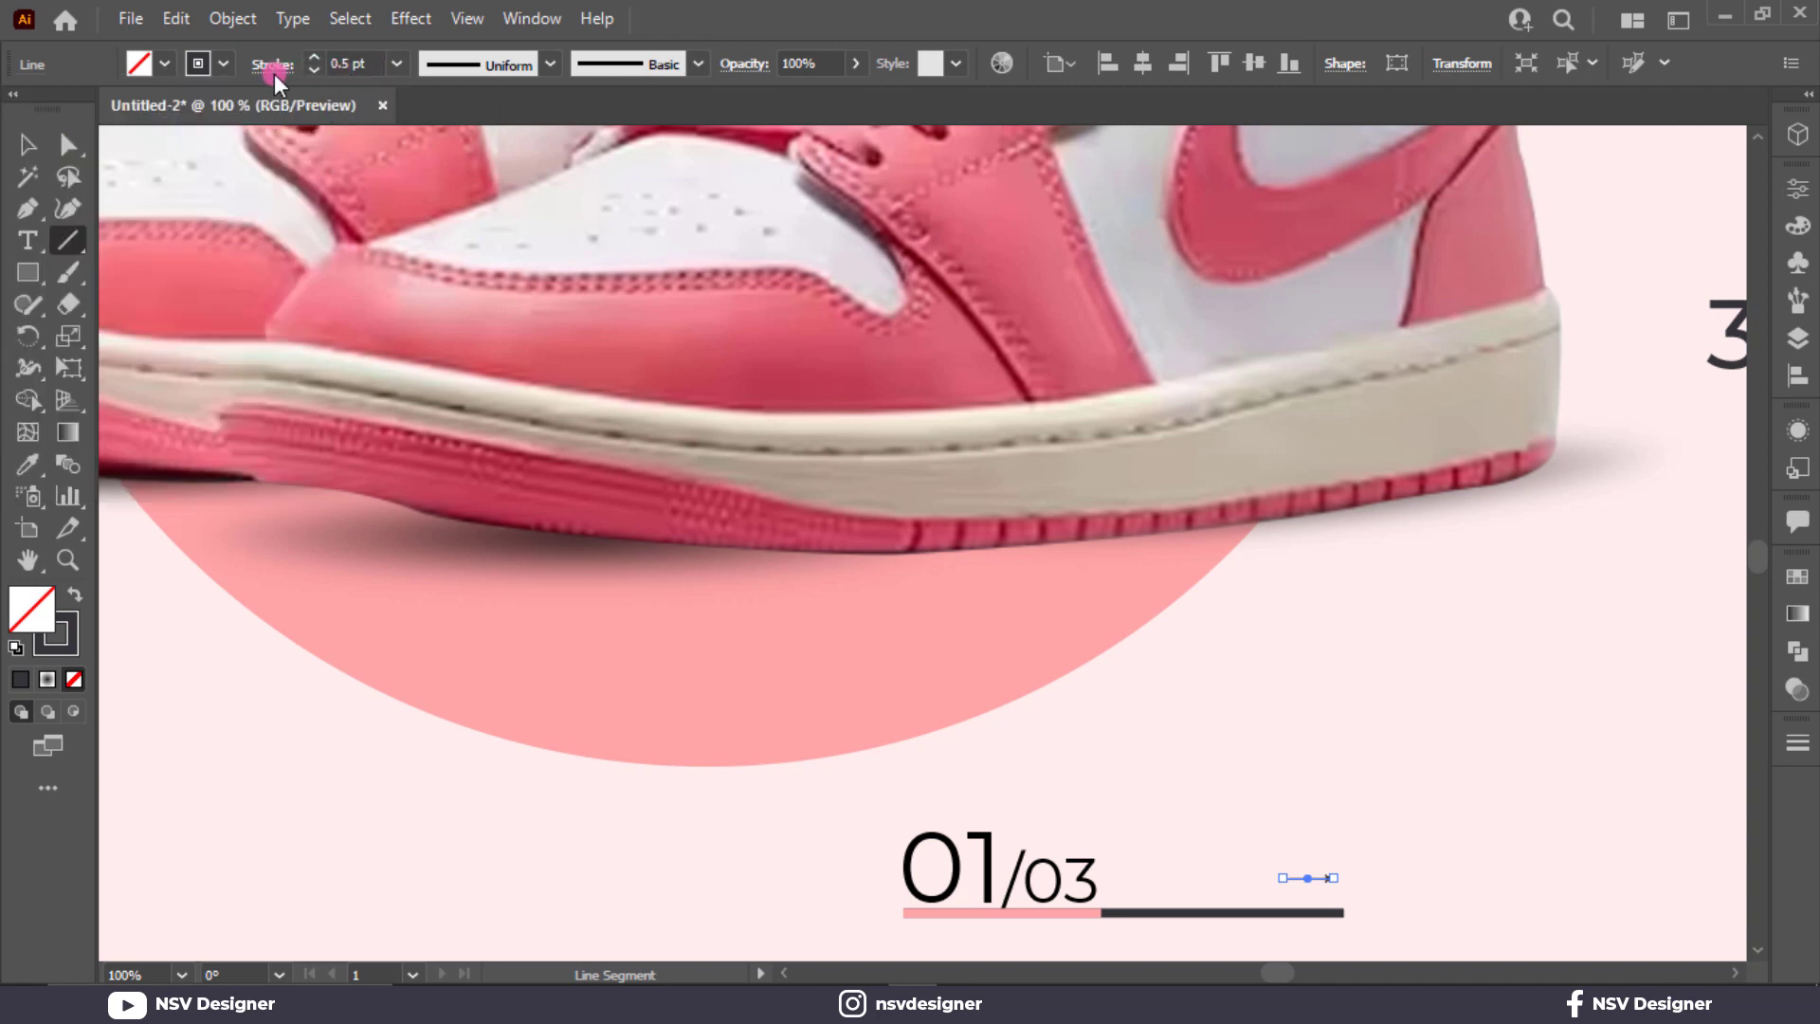
pyautogui.click(338, 69)
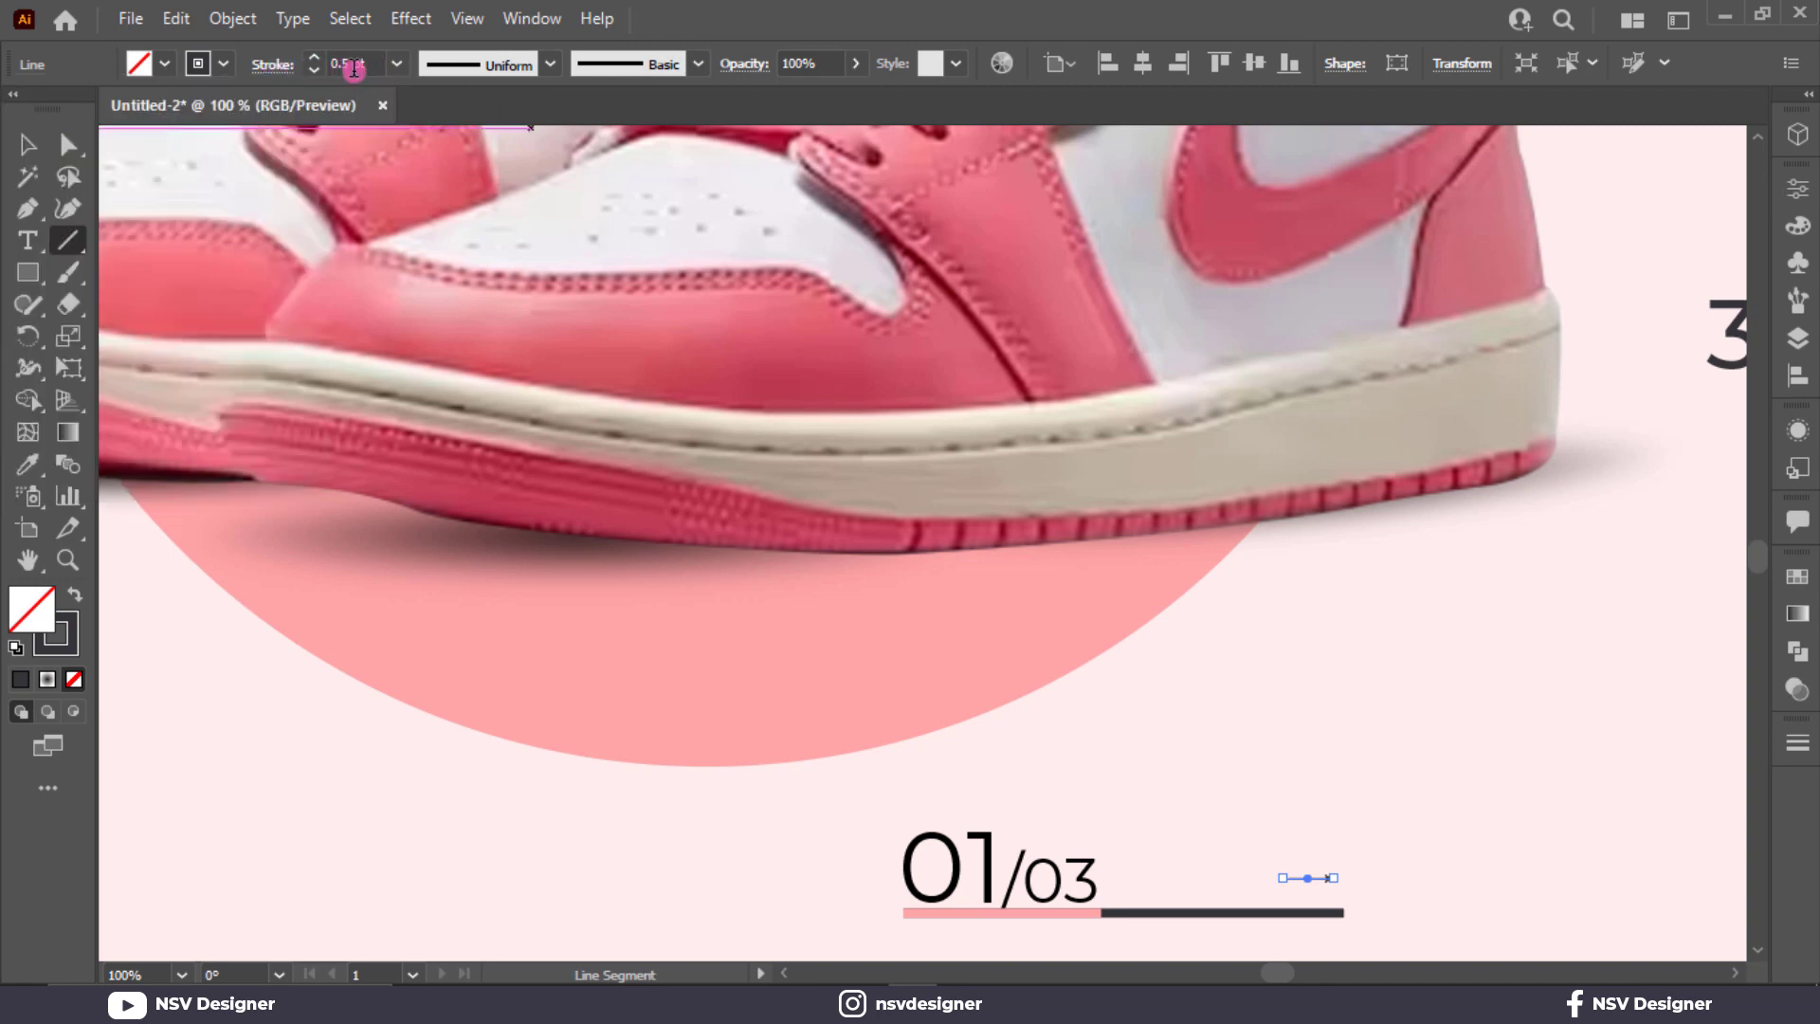
pyautogui.scroll(1, 353, 69)
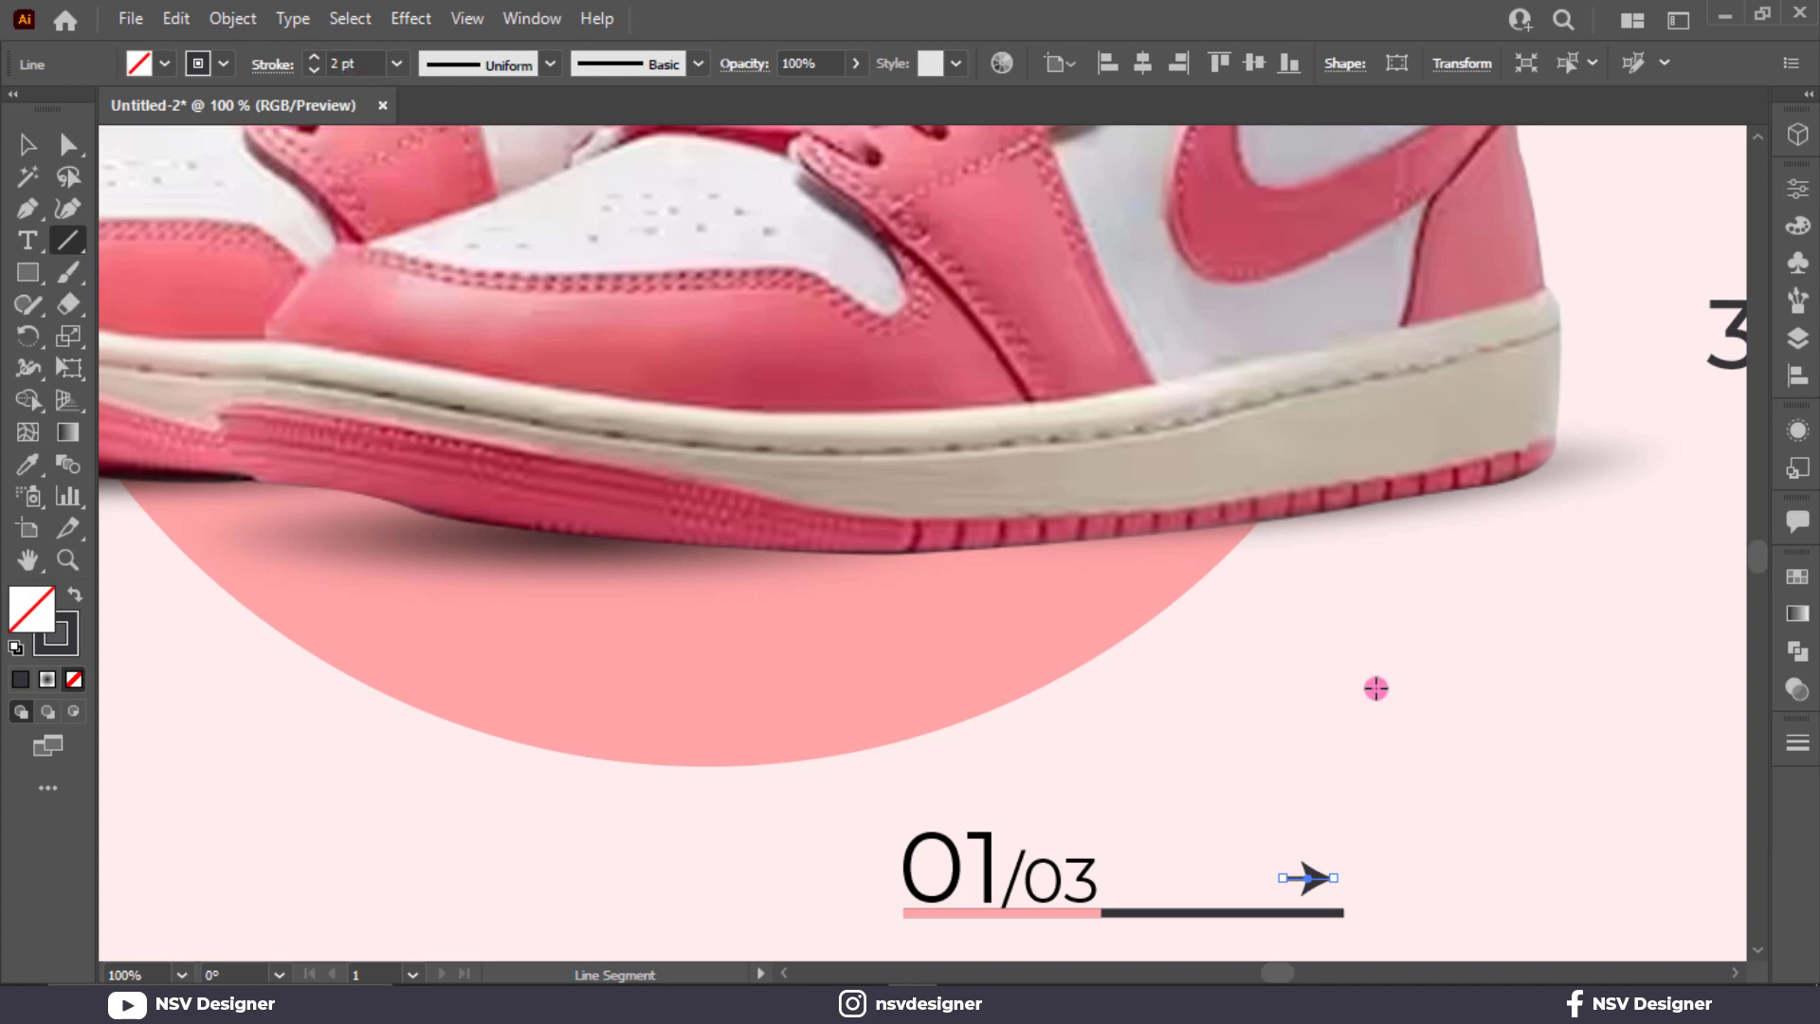
pyautogui.press('v')
pyautogui.click(1365, 735)
pyautogui.moveTo(1324, 882); pyautogui.dragTo(1337, 879)
pyautogui.click(1379, 820)
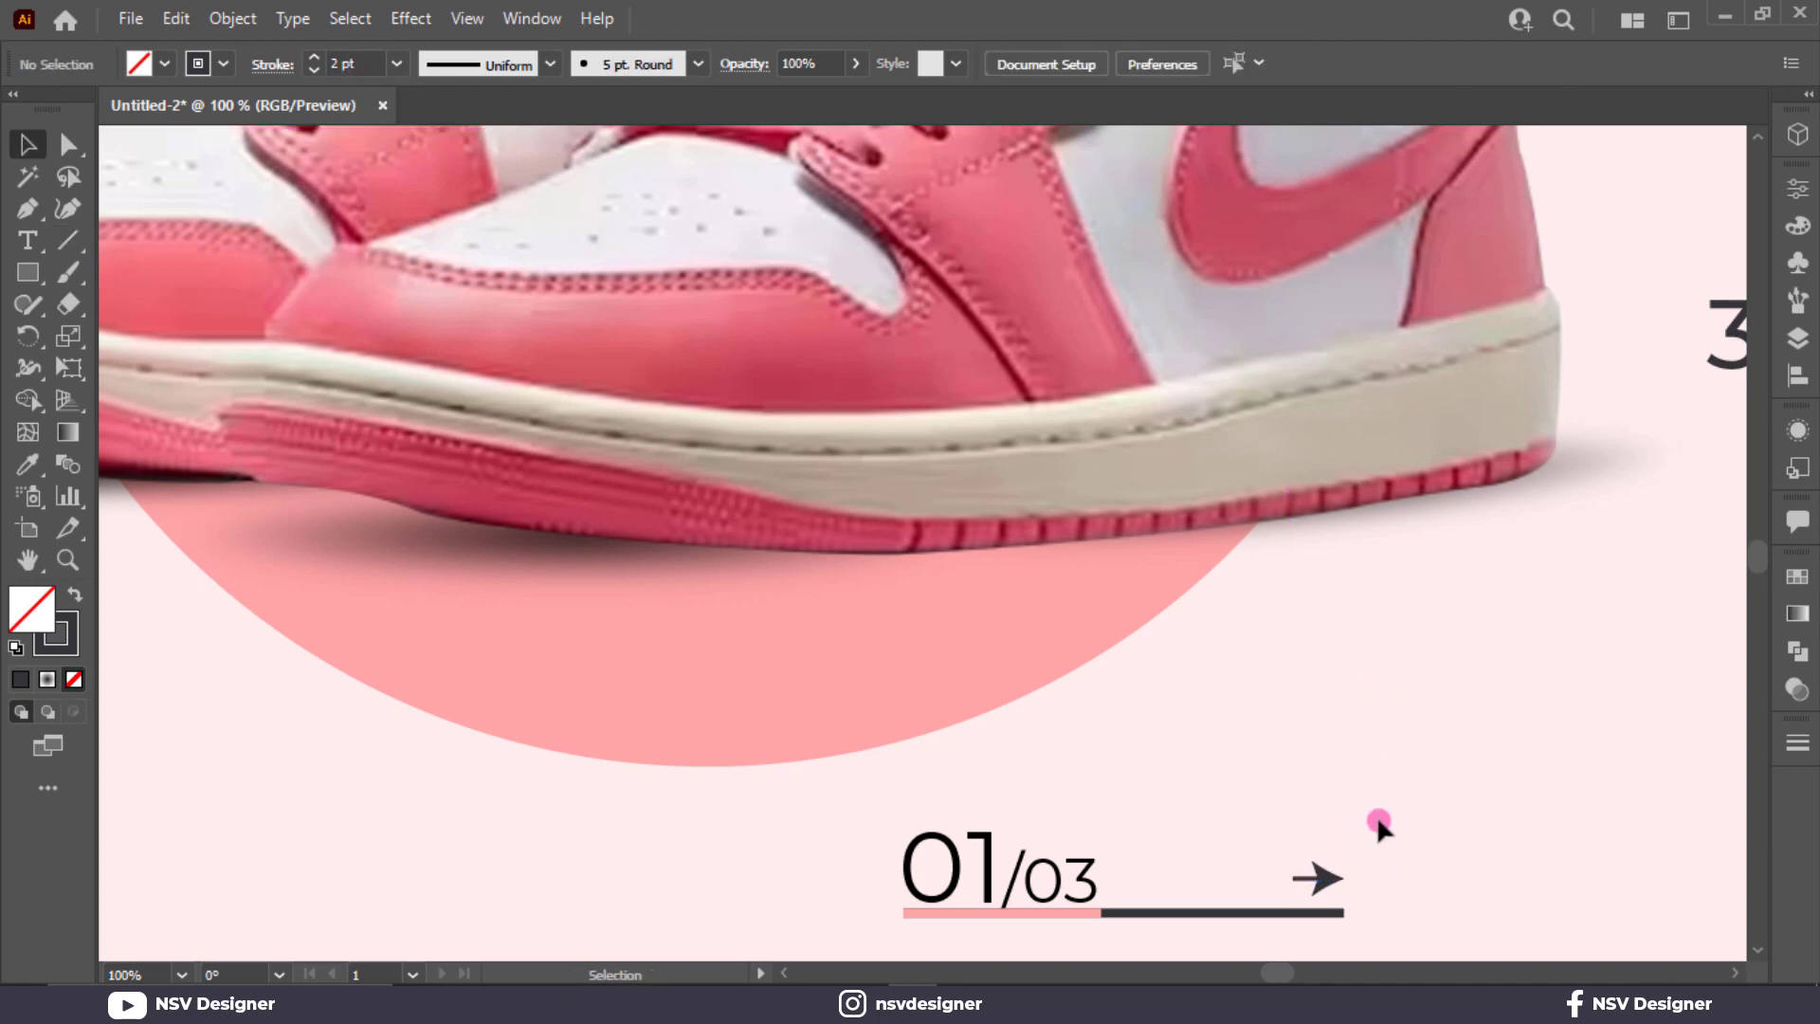
# Set the weight of the 01/03 counter text to Montserrat Medium
pyautogui.click(1121, 859)
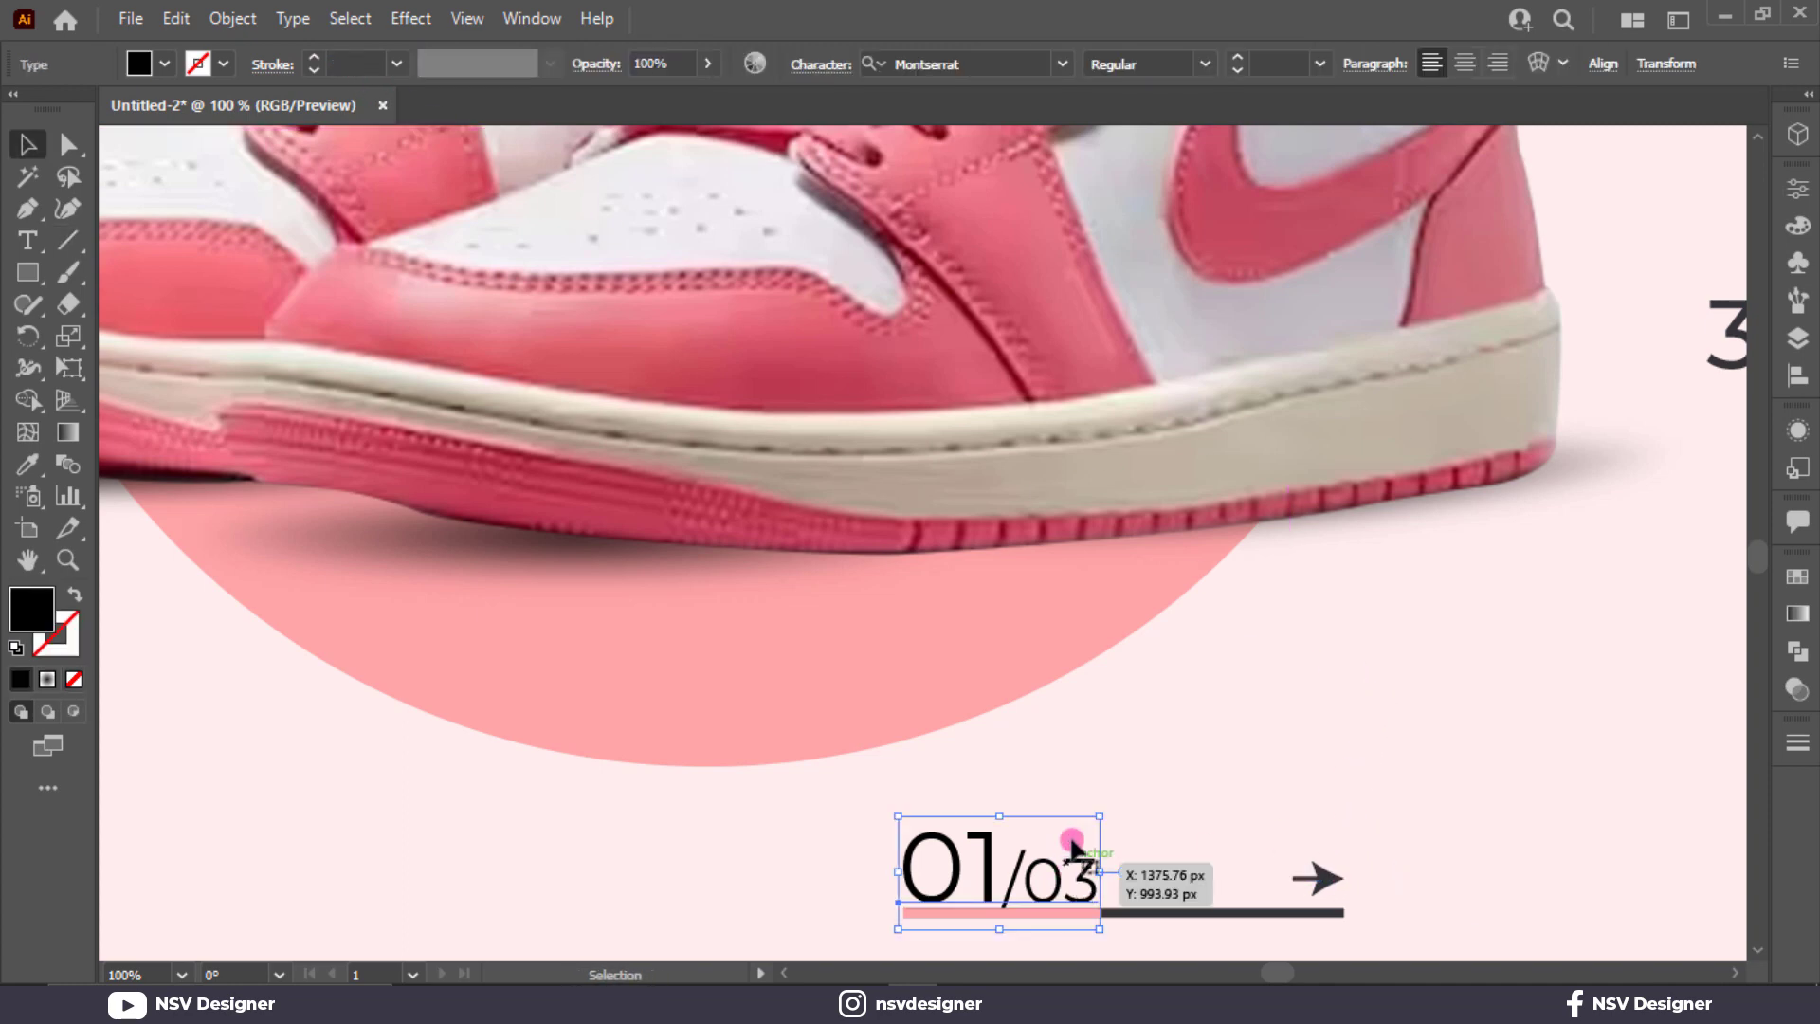
pyautogui.click(1209, 62)
pyautogui.click(1196, 388)
pyautogui.scroll(-2, 1203, 763)
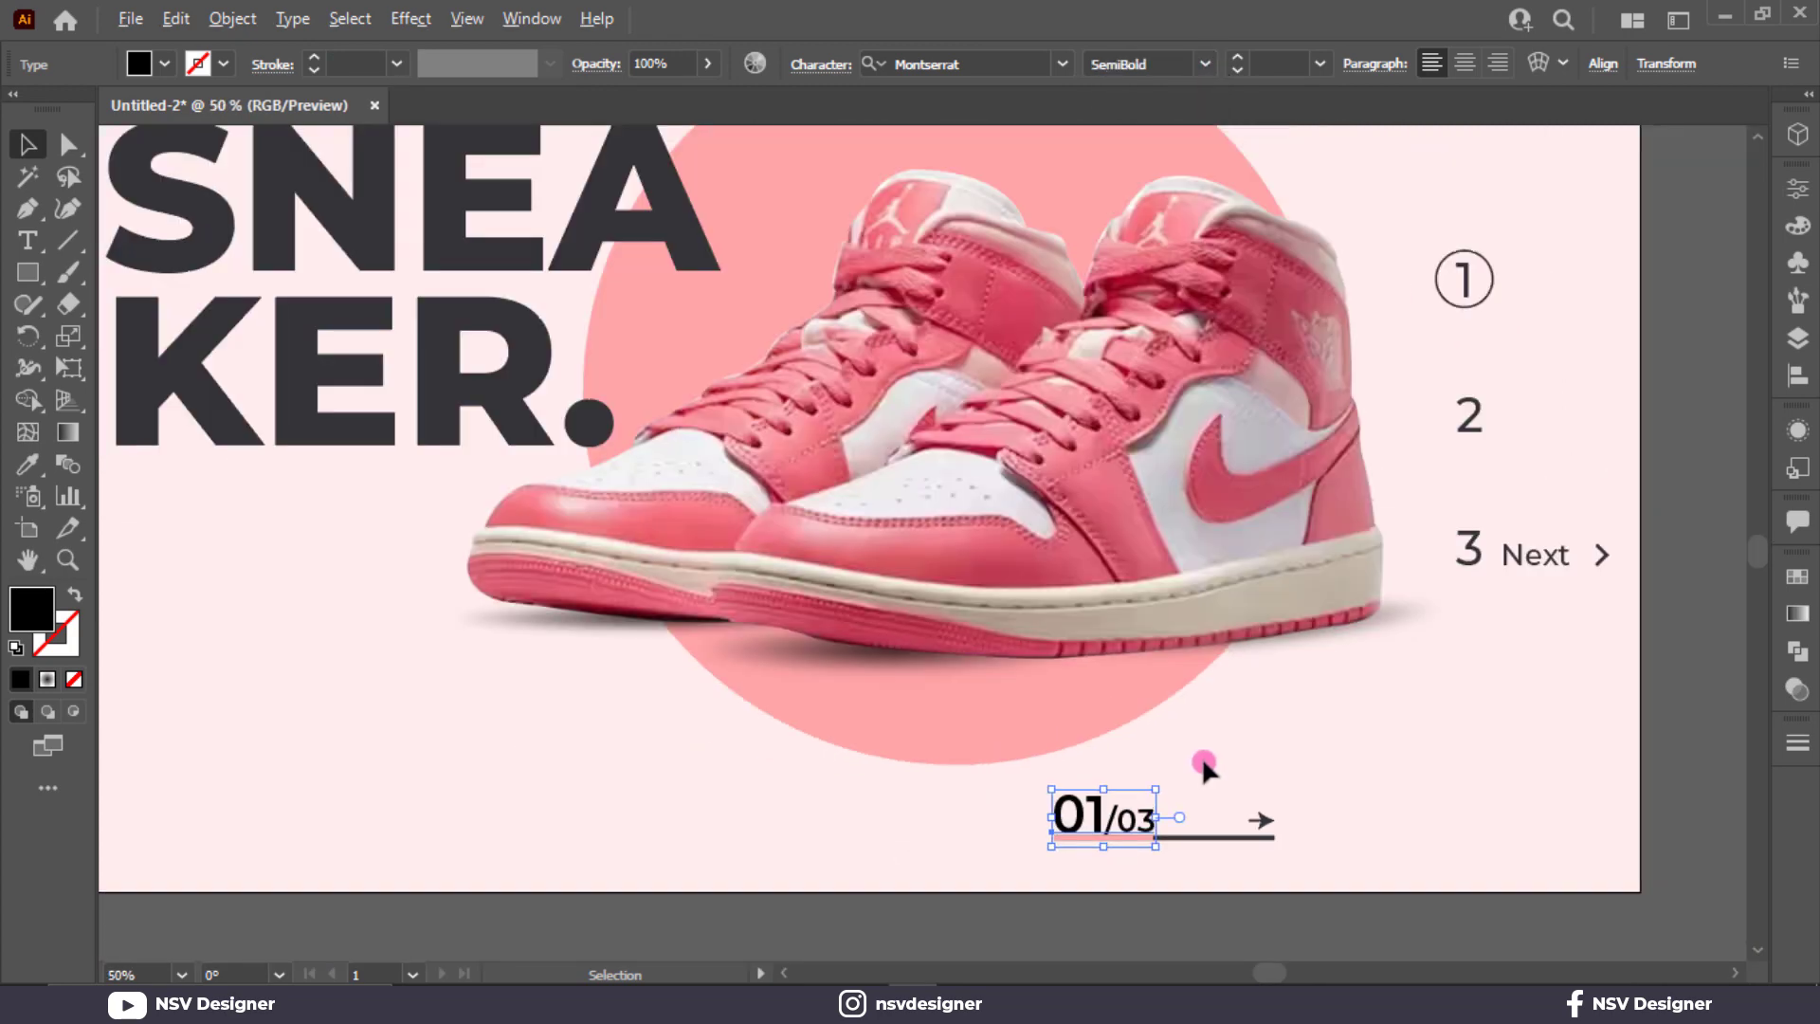
pyautogui.click(1196, 61)
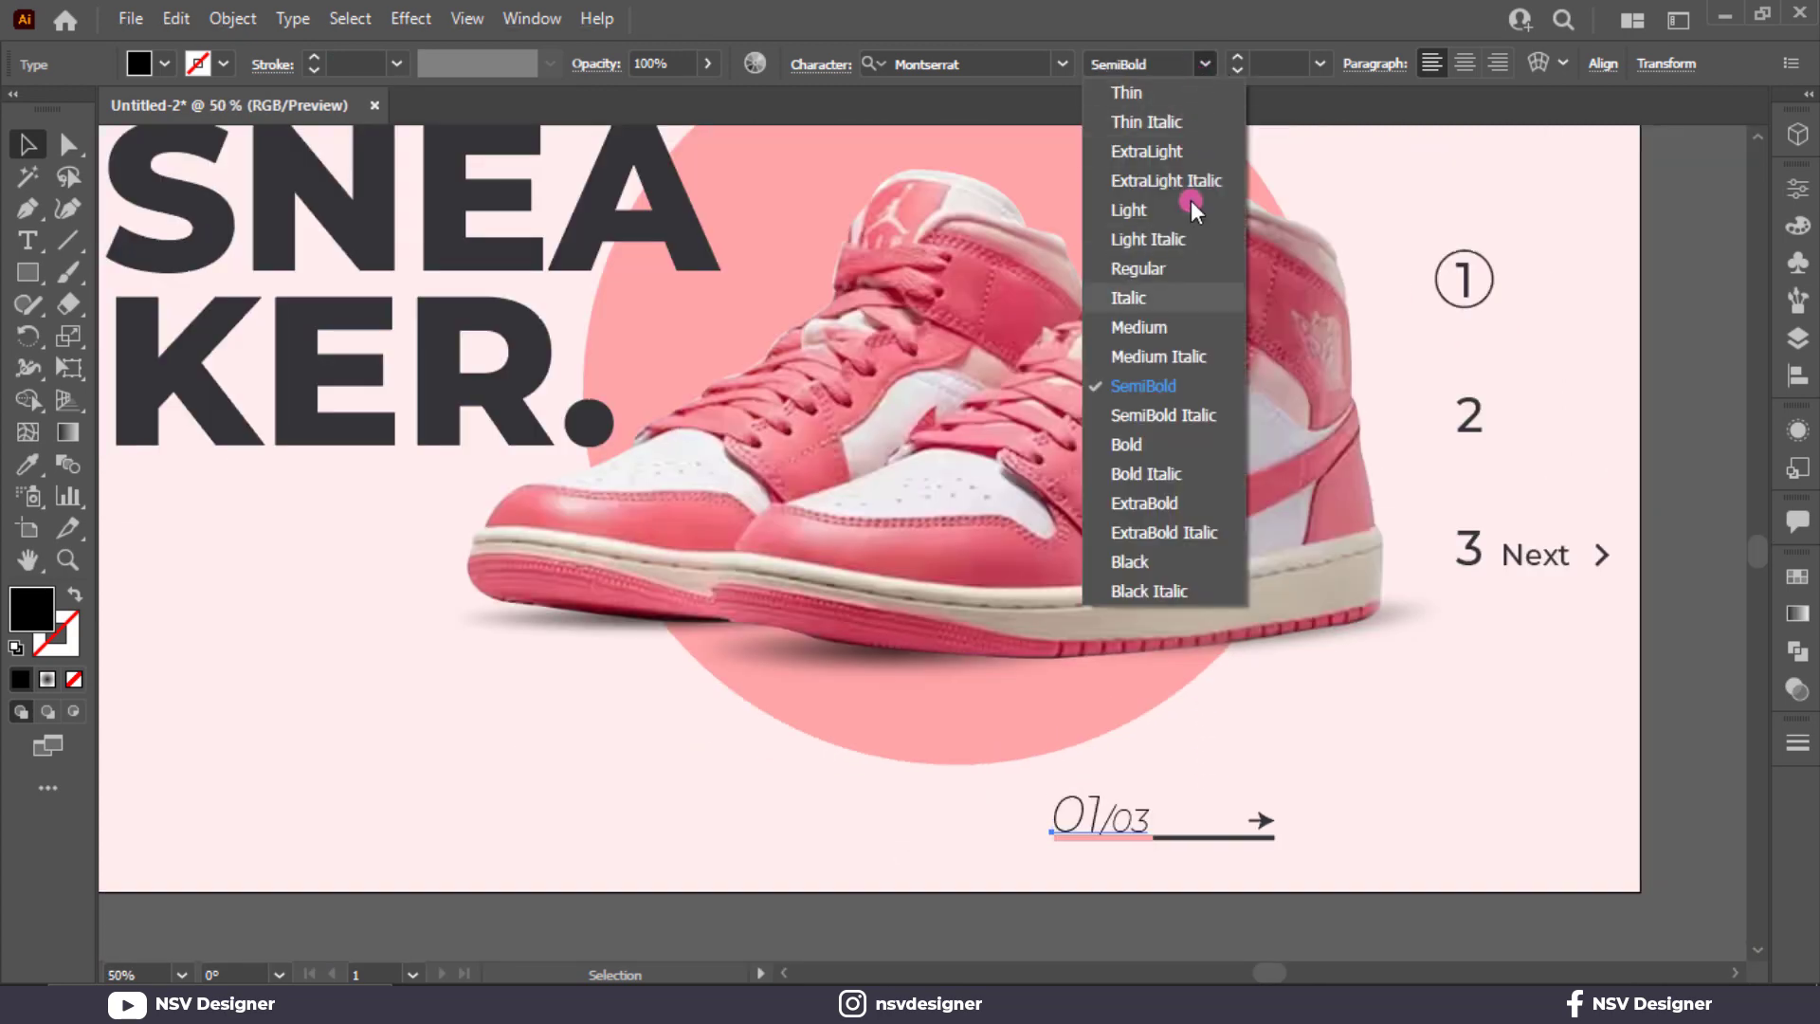
pyautogui.click(1187, 339)
# Color the 01/03 counter text with the dark 343338 palette color
pyautogui.scroll(-2, 751, 691)
pyautogui.moveTo(752, 691); pyautogui.dragTo(798, 735)
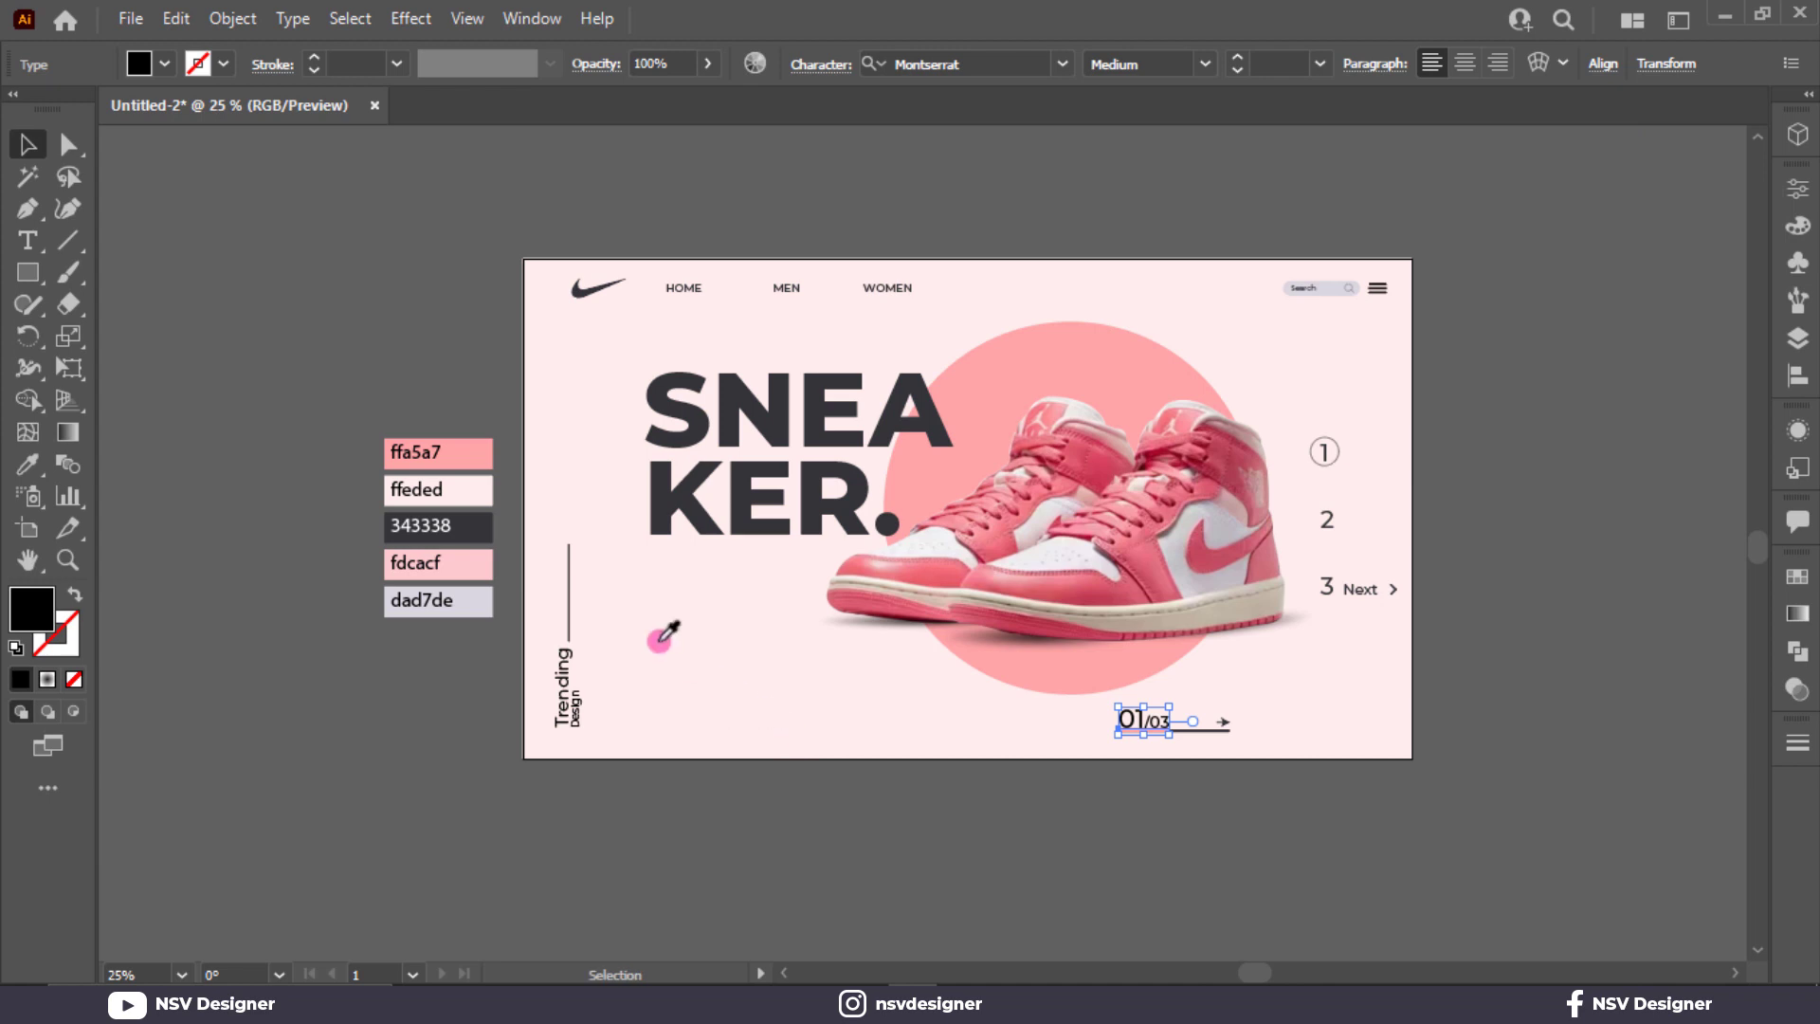
pyautogui.click(484, 526)
pyautogui.click(27, 144)
pyautogui.click(359, 301)
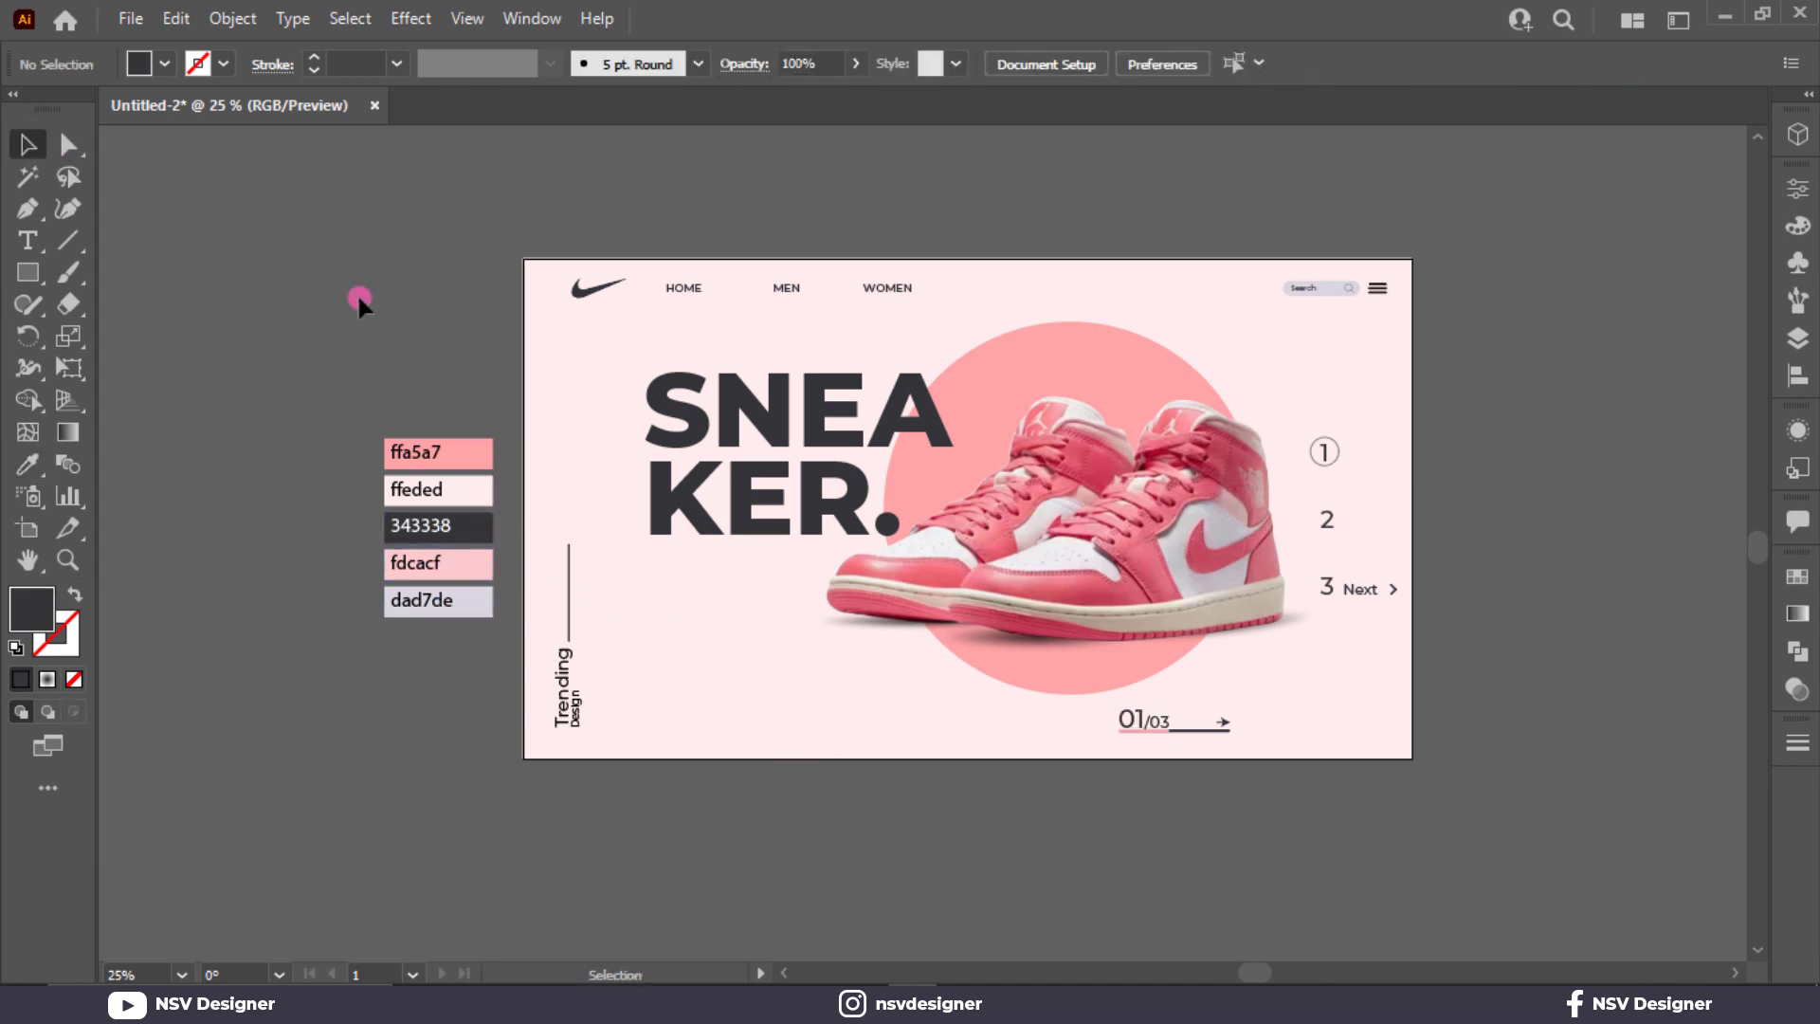
# Draw a small circle near the front shoe's heel, fill it with the fdcacf palette color, and shift it up over the sole
pyautogui.hotkey('ctrl', '0')
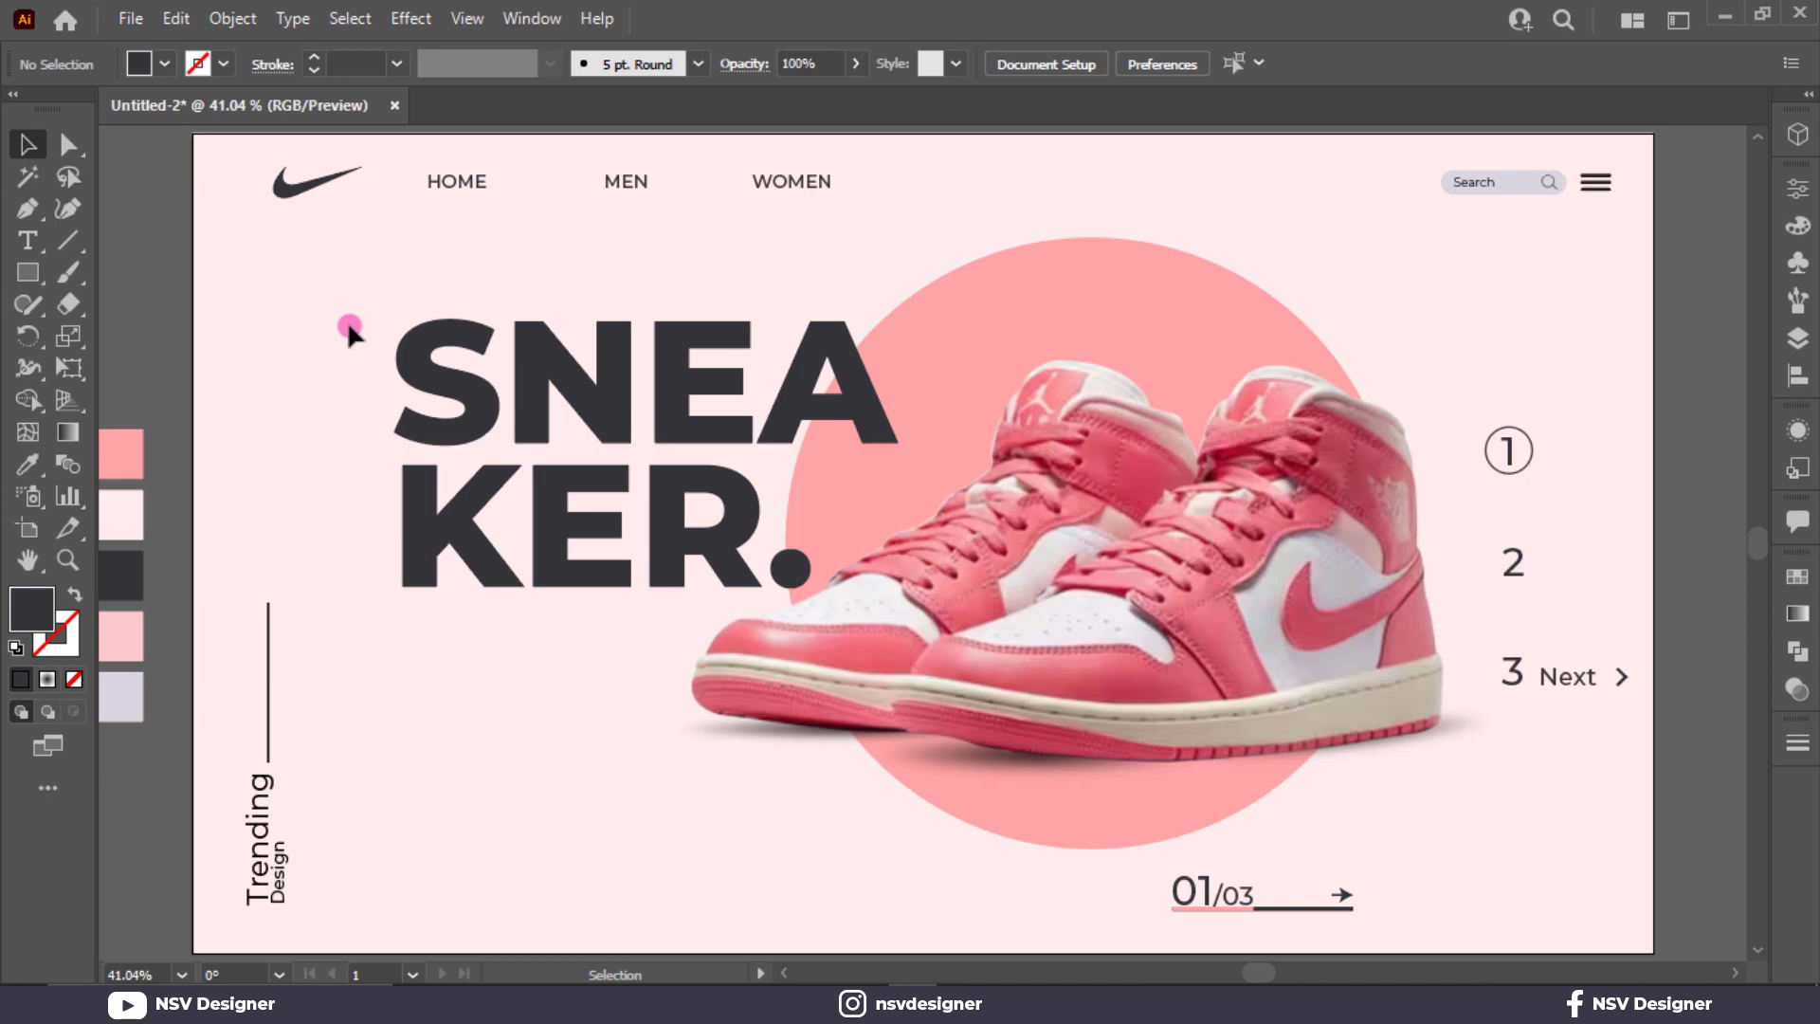
pyautogui.moveTo(28, 274); pyautogui.dragTo(137, 343)
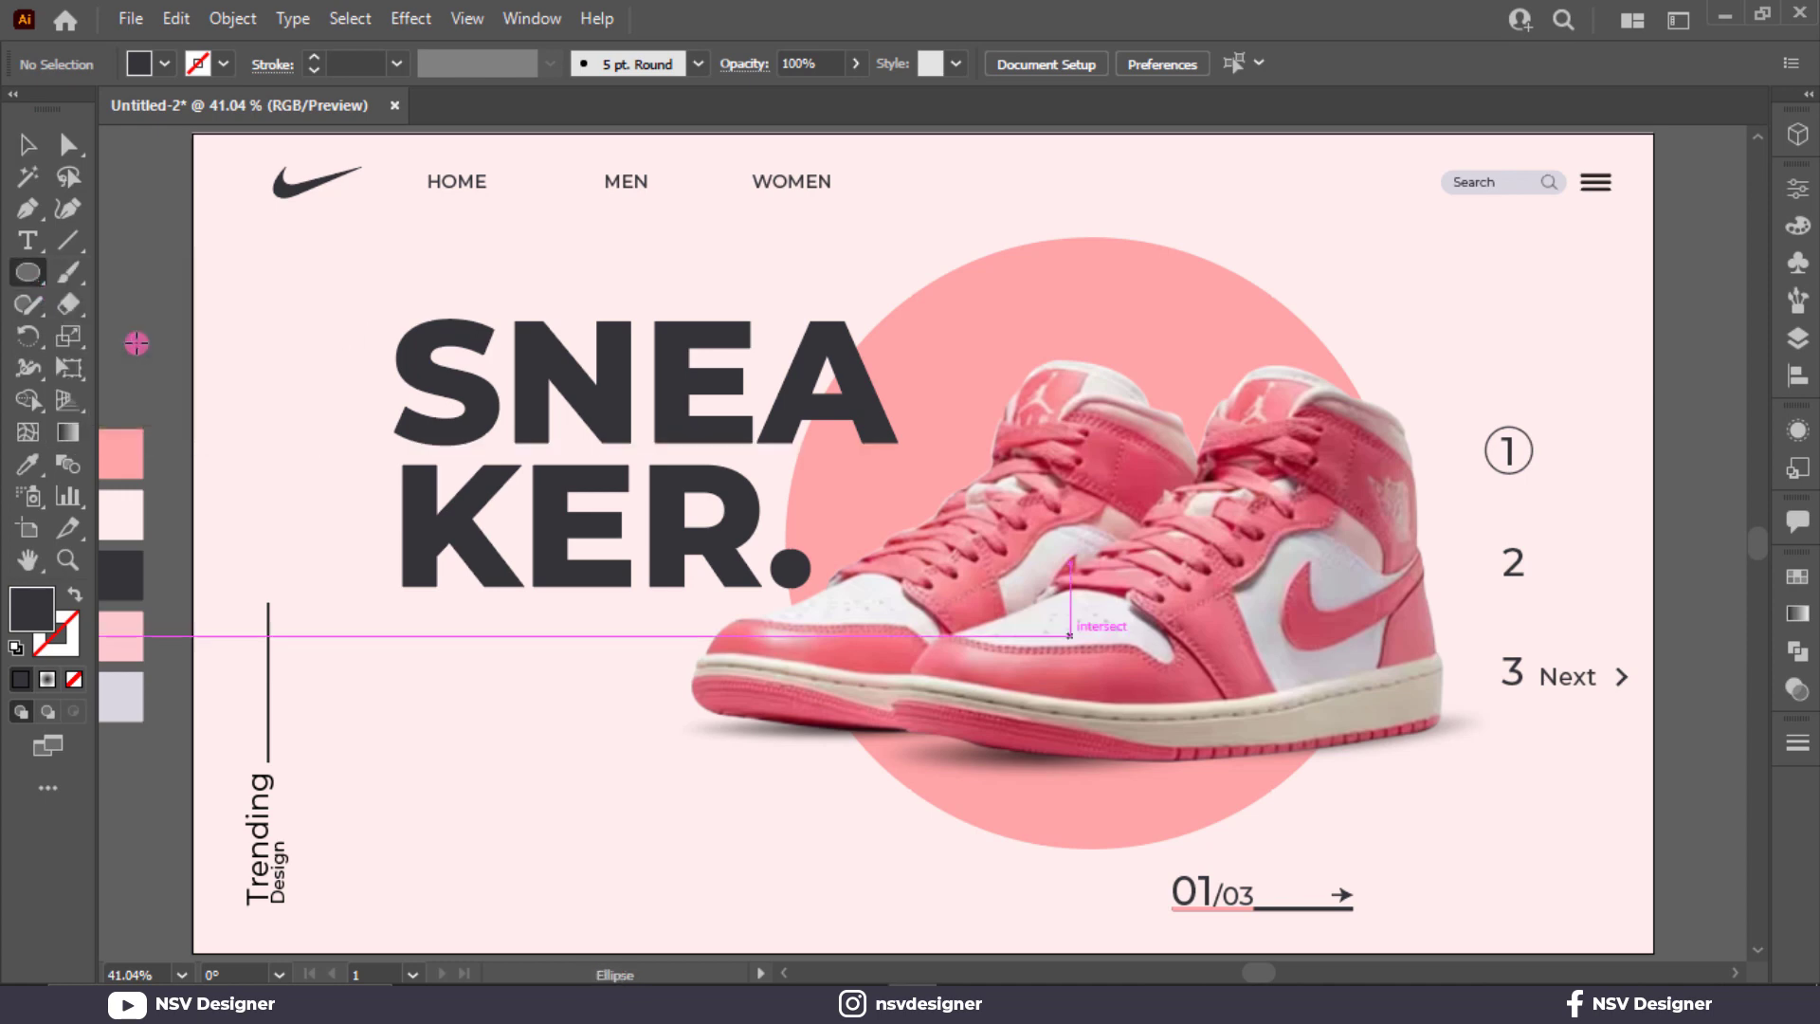
pyautogui.moveTo(1414, 755); pyautogui.dragTo(1439, 801)
pyautogui.press('i')
pyautogui.click(121, 635)
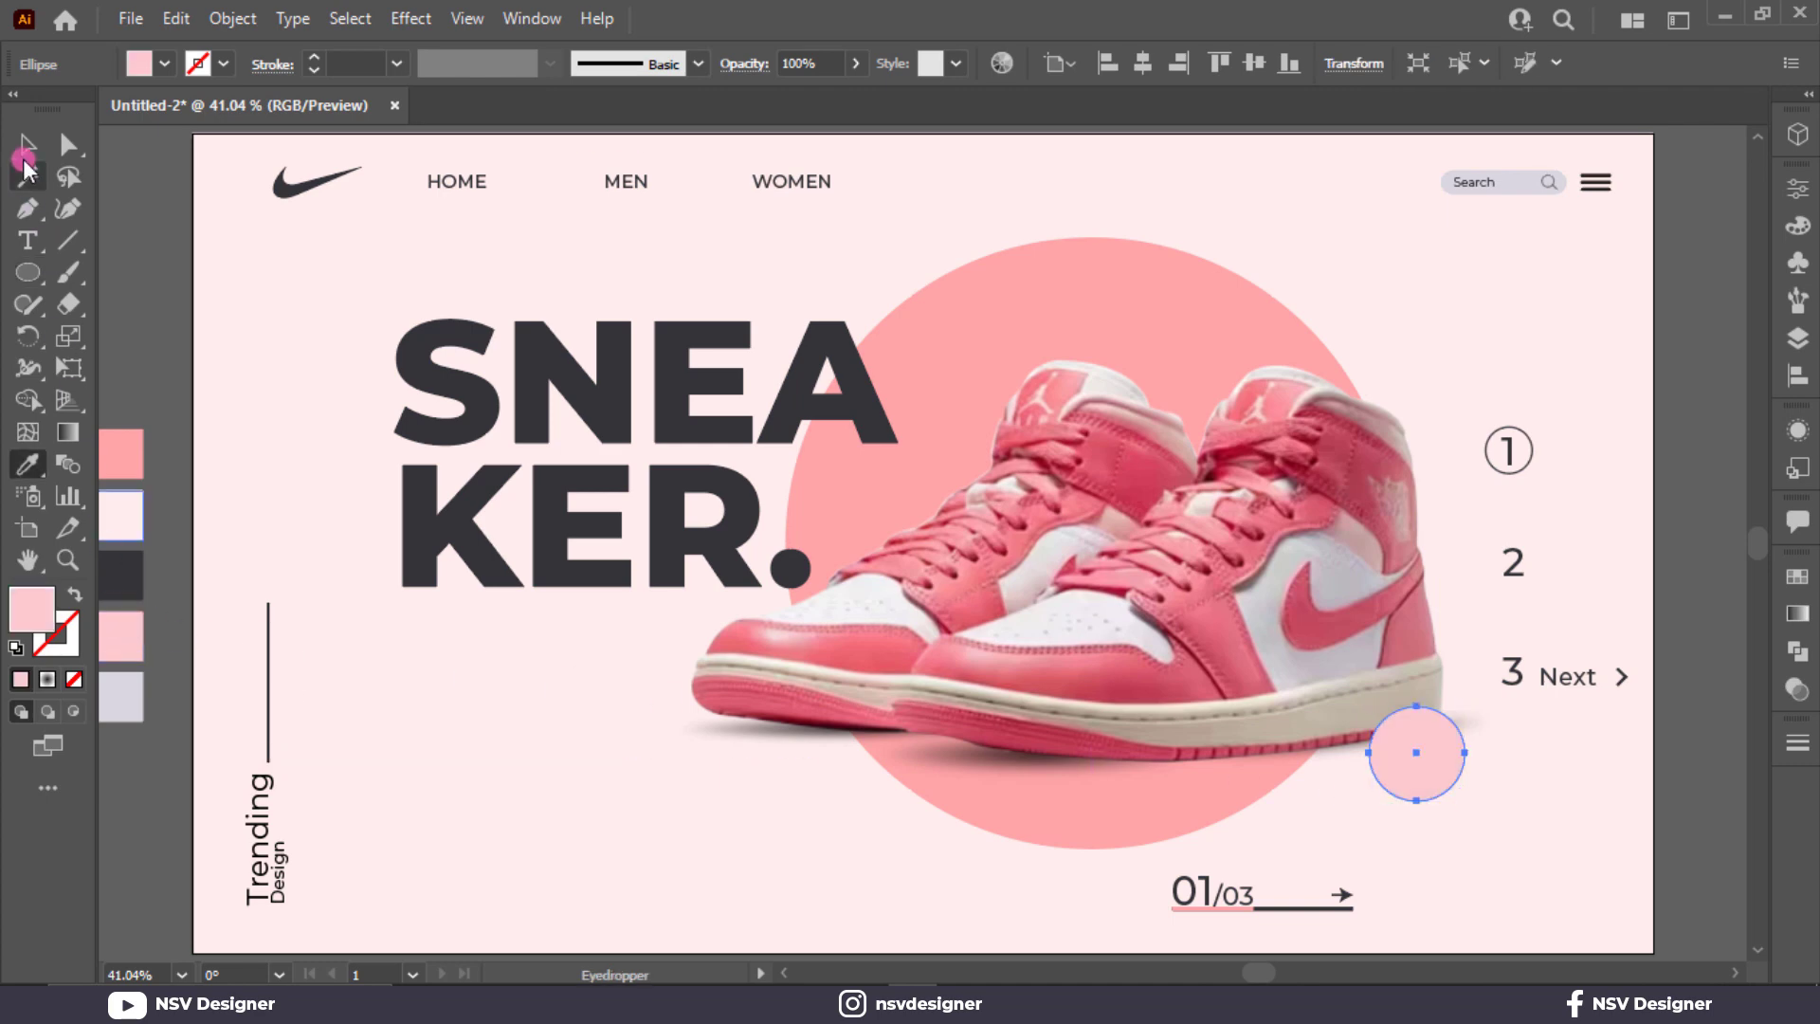
pyautogui.click(25, 155)
pyautogui.moveTo(1441, 724); pyautogui.dragTo(1435, 688)
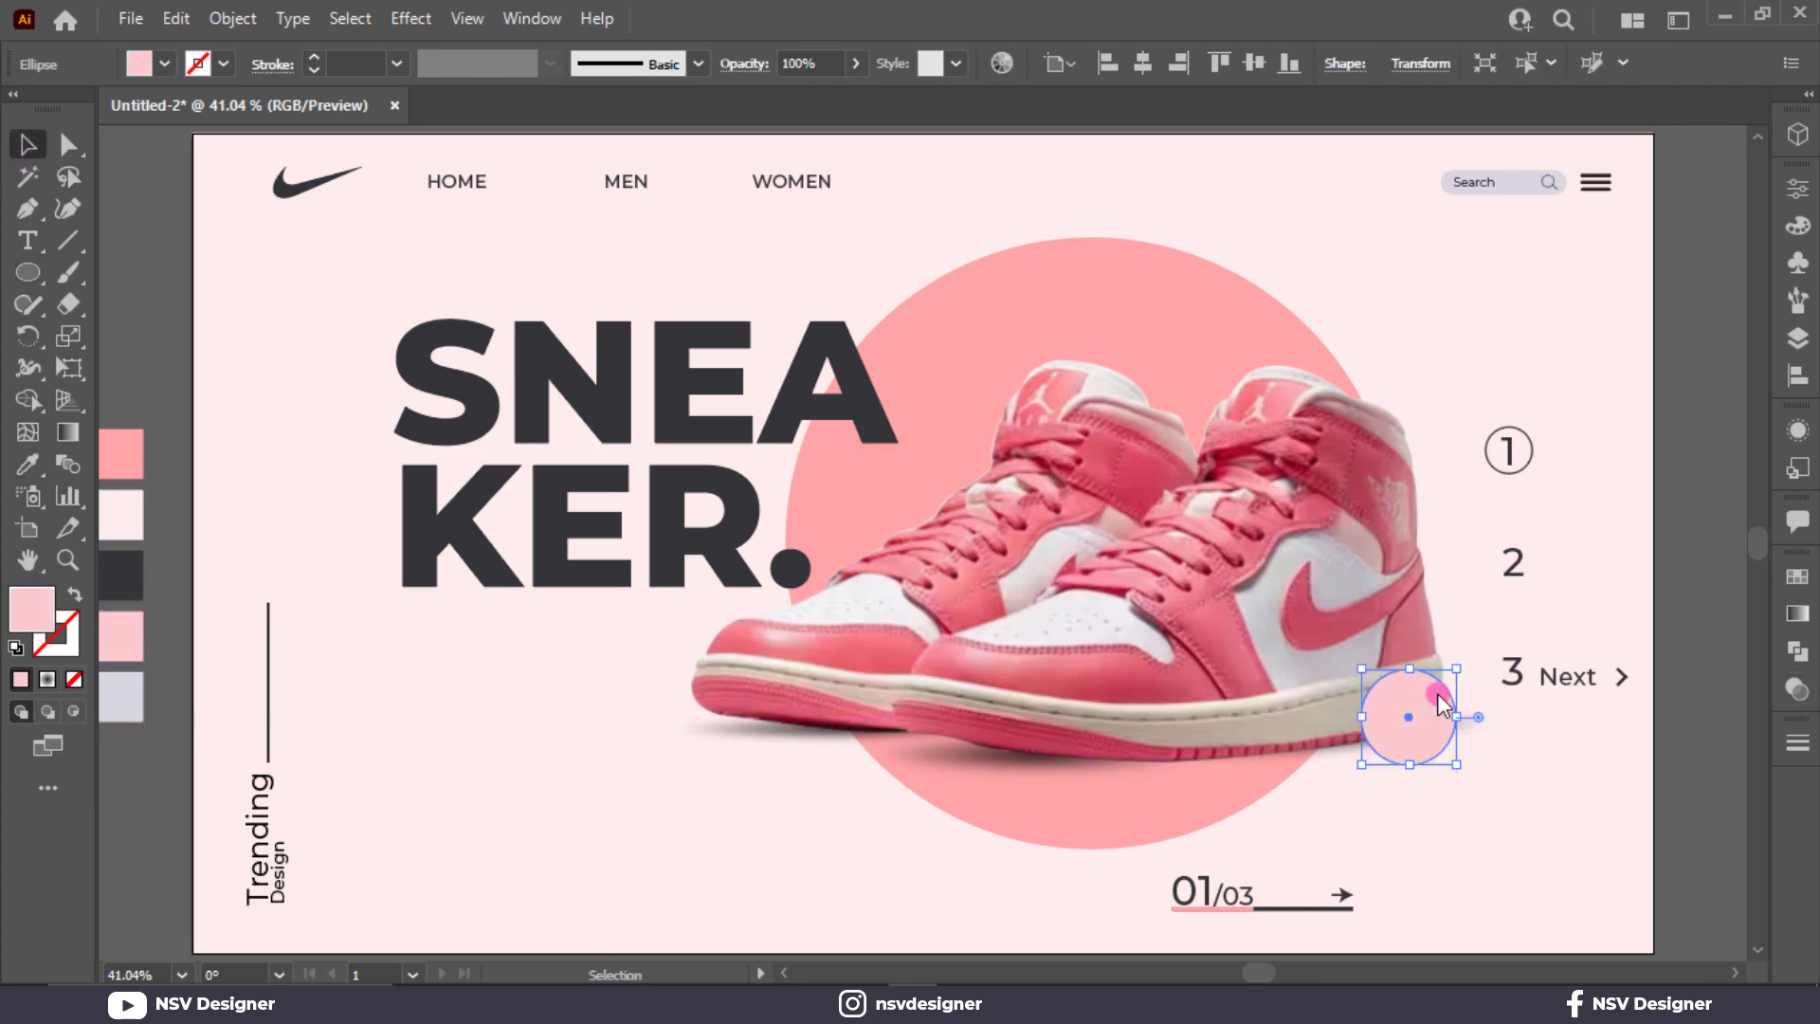
# Try the Overlay and Screen blend modes on the small pink circle over the heel
pyautogui.click(1799, 697)
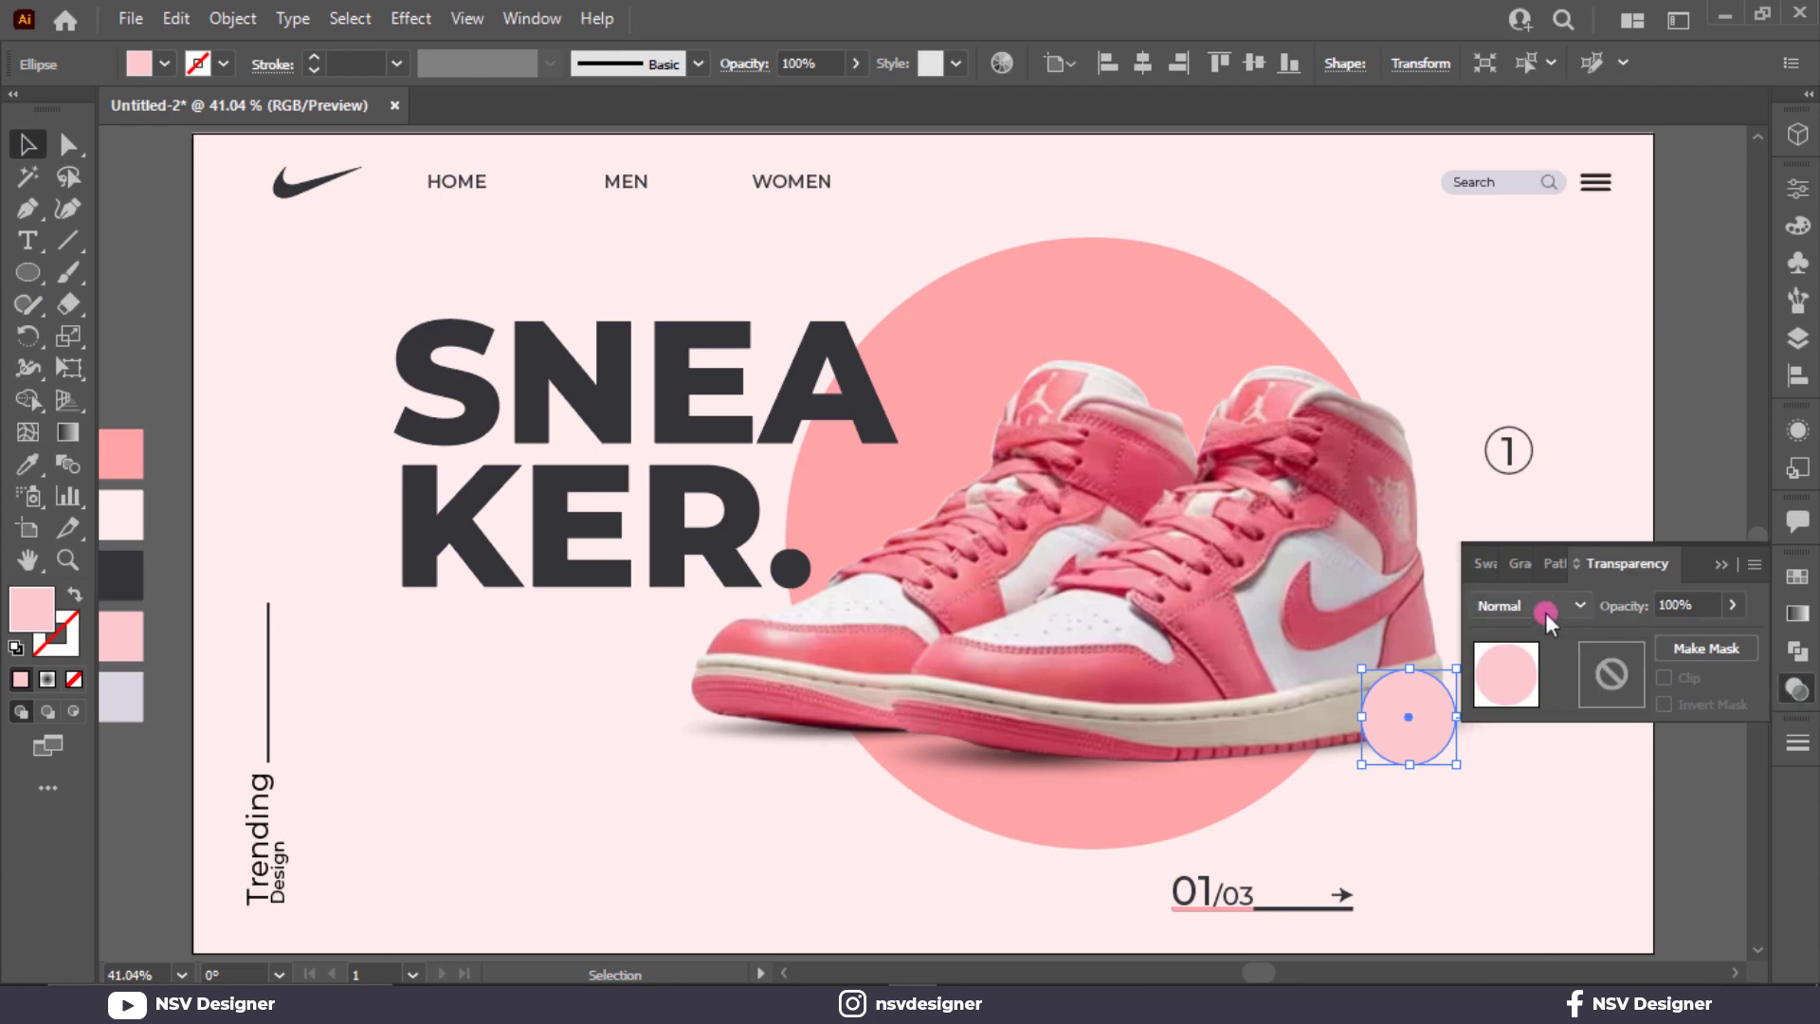
pyautogui.click(1536, 608)
pyautogui.click(1552, 343)
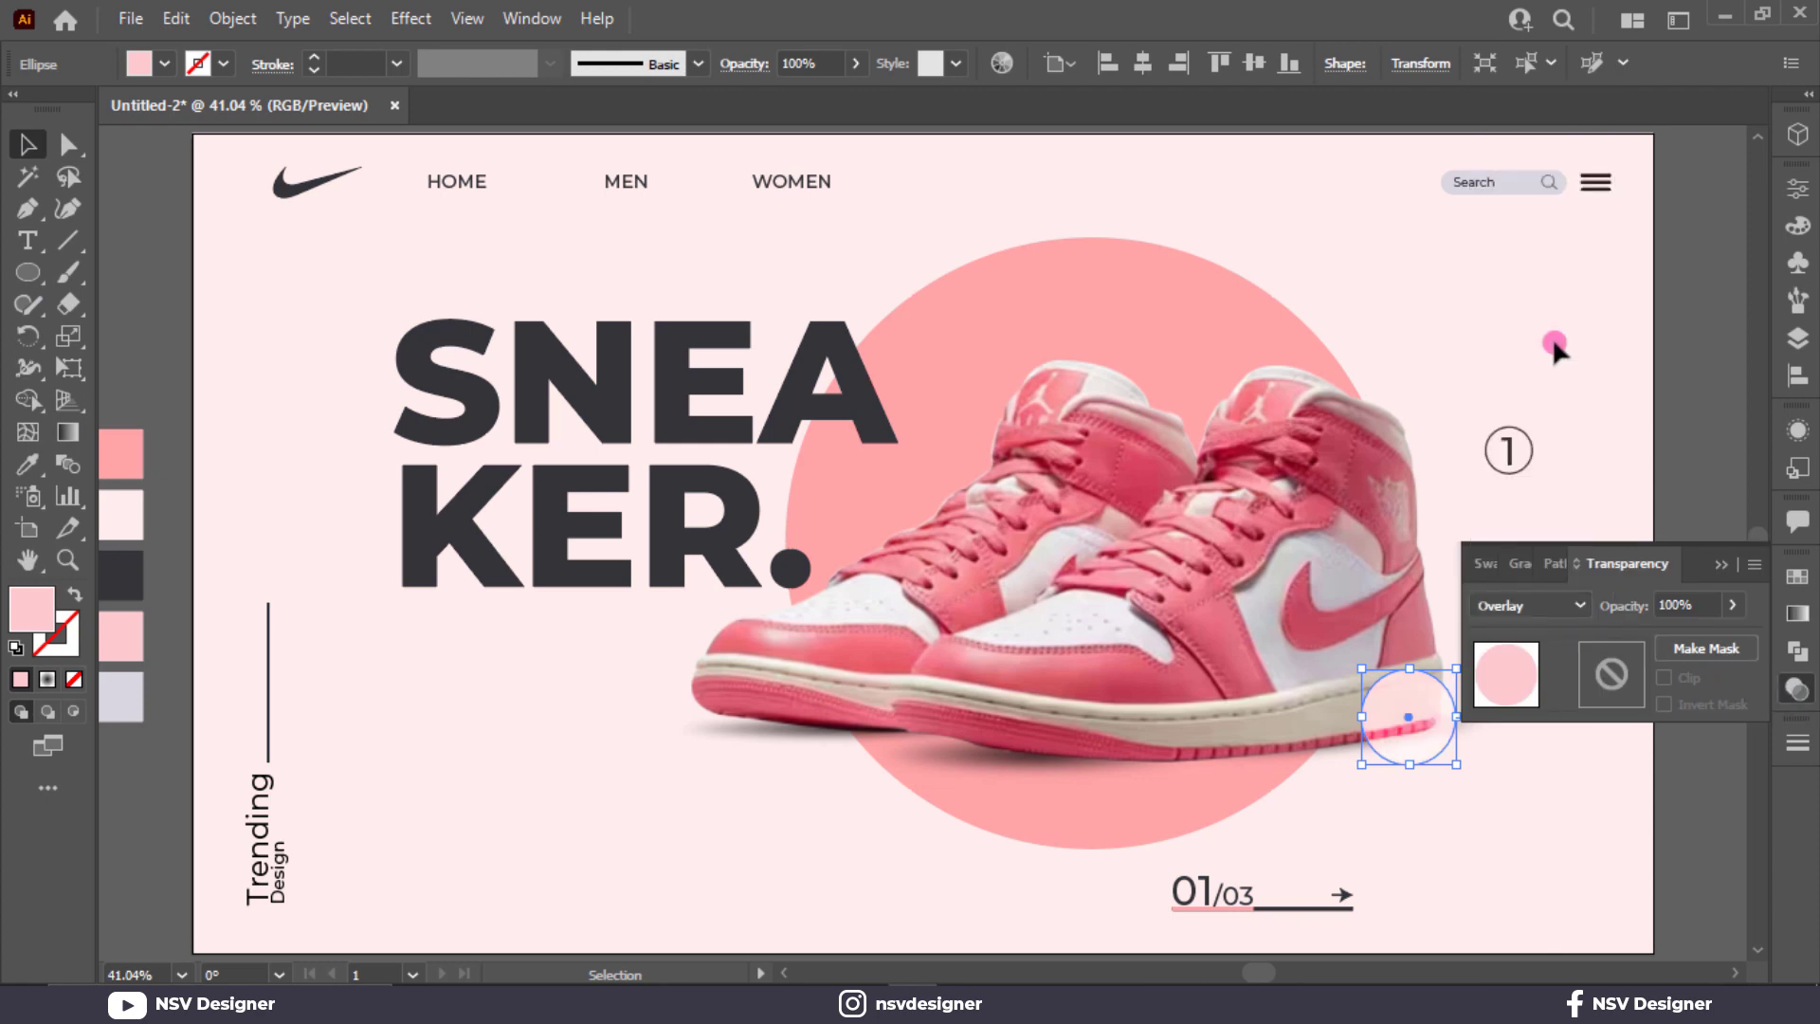
pyautogui.click(1725, 565)
pyautogui.click(1671, 432)
pyautogui.click(1431, 707)
pyautogui.click(1794, 690)
pyautogui.click(1572, 601)
pyautogui.click(1545, 270)
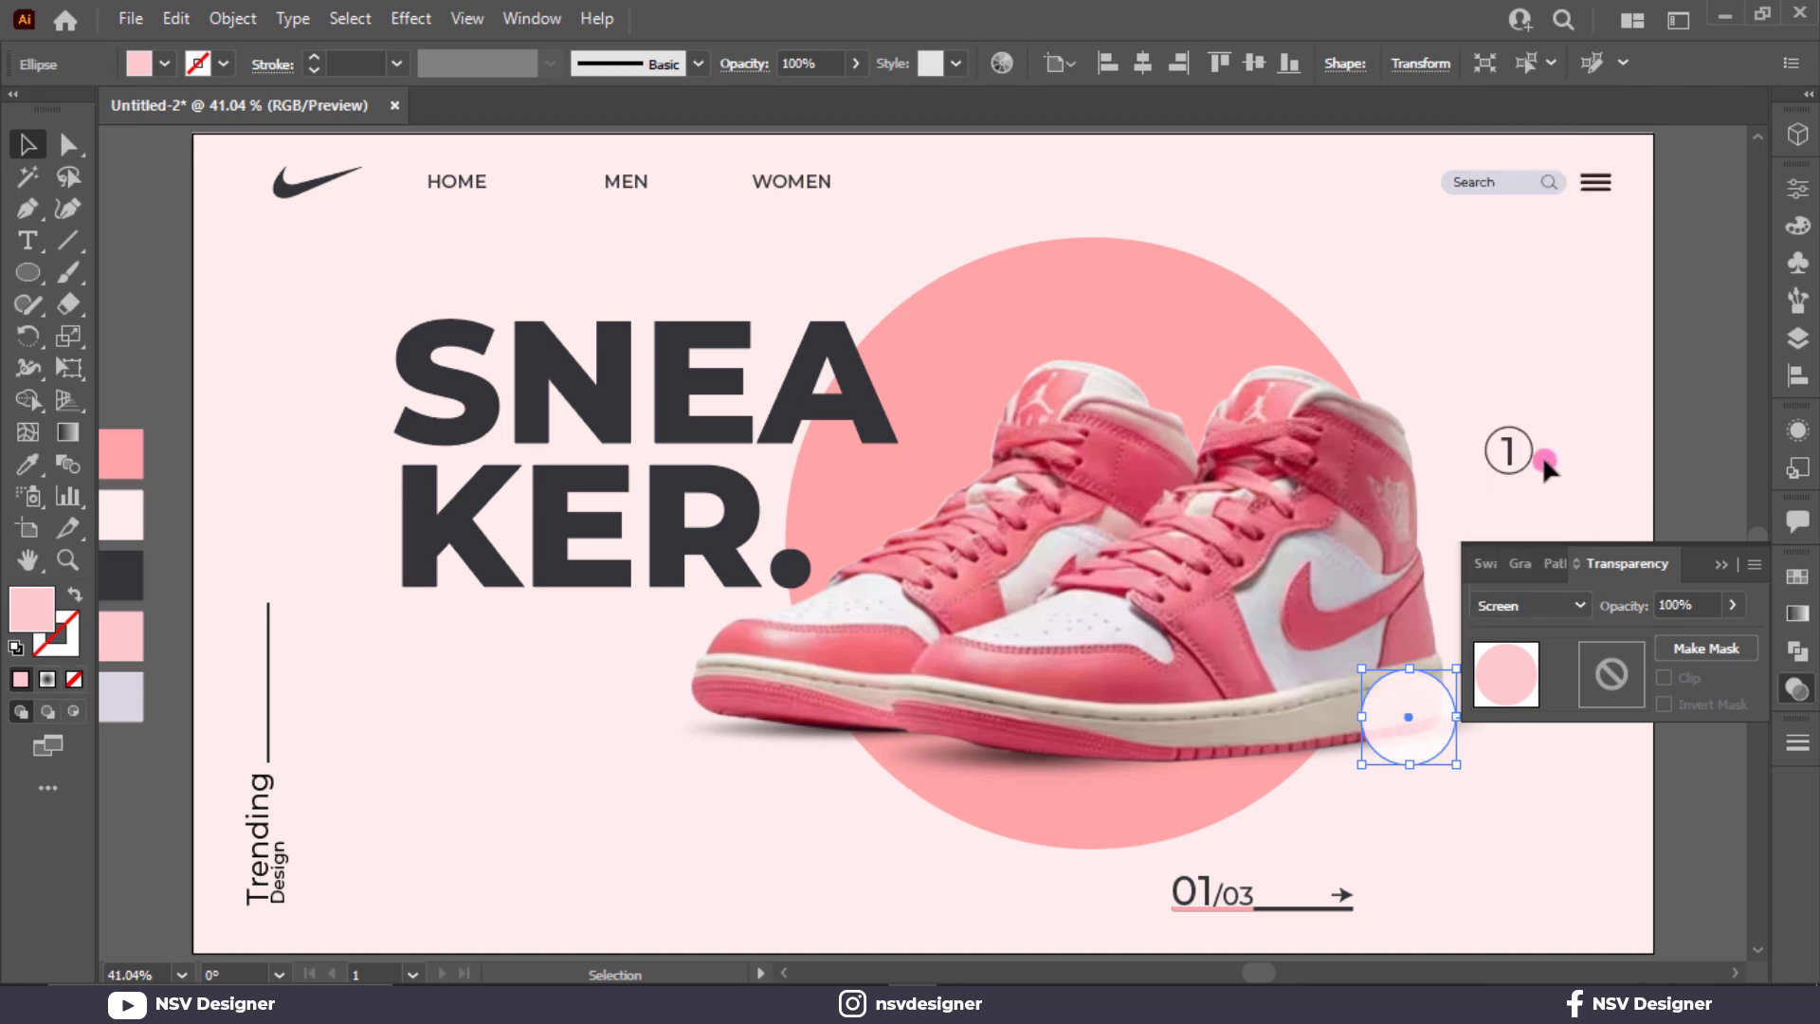
# Set the small circle's blend mode to Multiply and nudge it so it partly extends beyond the heel
pyautogui.click(1547, 616)
pyautogui.click(1535, 173)
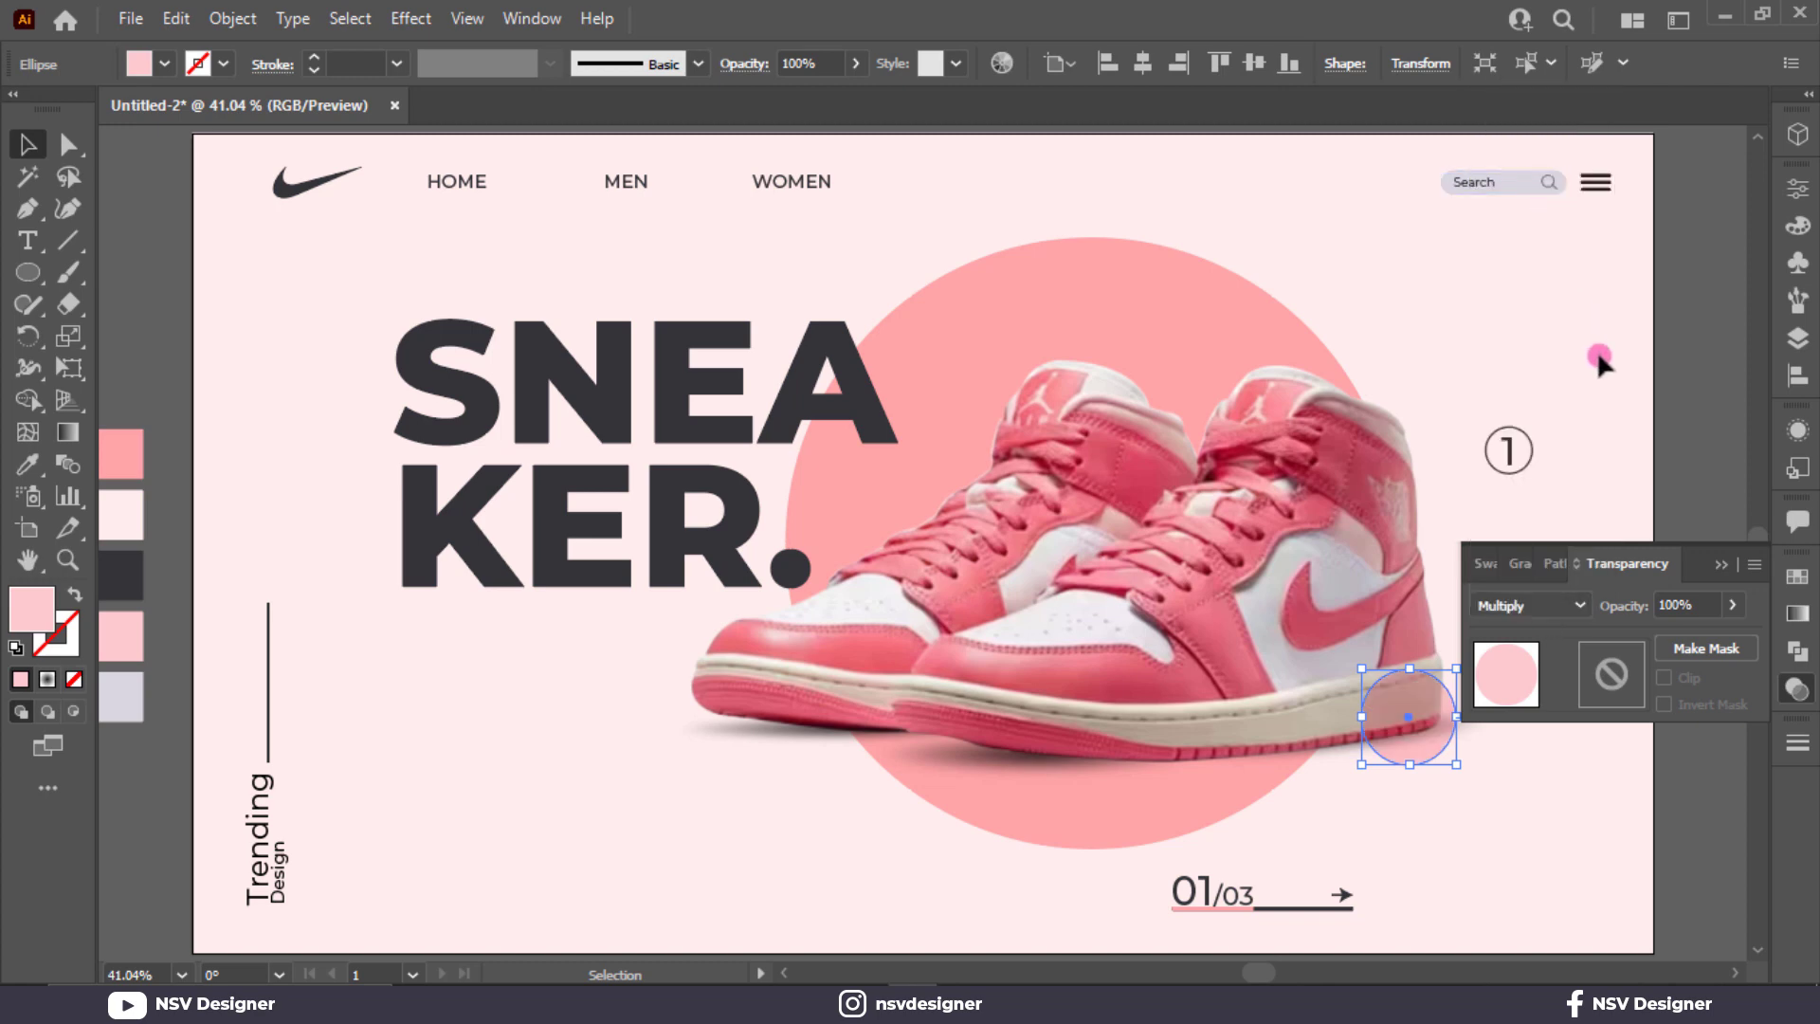
pyautogui.click(1611, 389)
pyautogui.click(1719, 572)
pyautogui.moveTo(1451, 706)
pyautogui.mouseDown()
pyautogui.moveTo(1485, 697)
pyautogui.moveTo(1480, 749)
pyautogui.moveTo(1450, 697)
pyautogui.moveTo(1447, 724)
pyautogui.mouseUp()
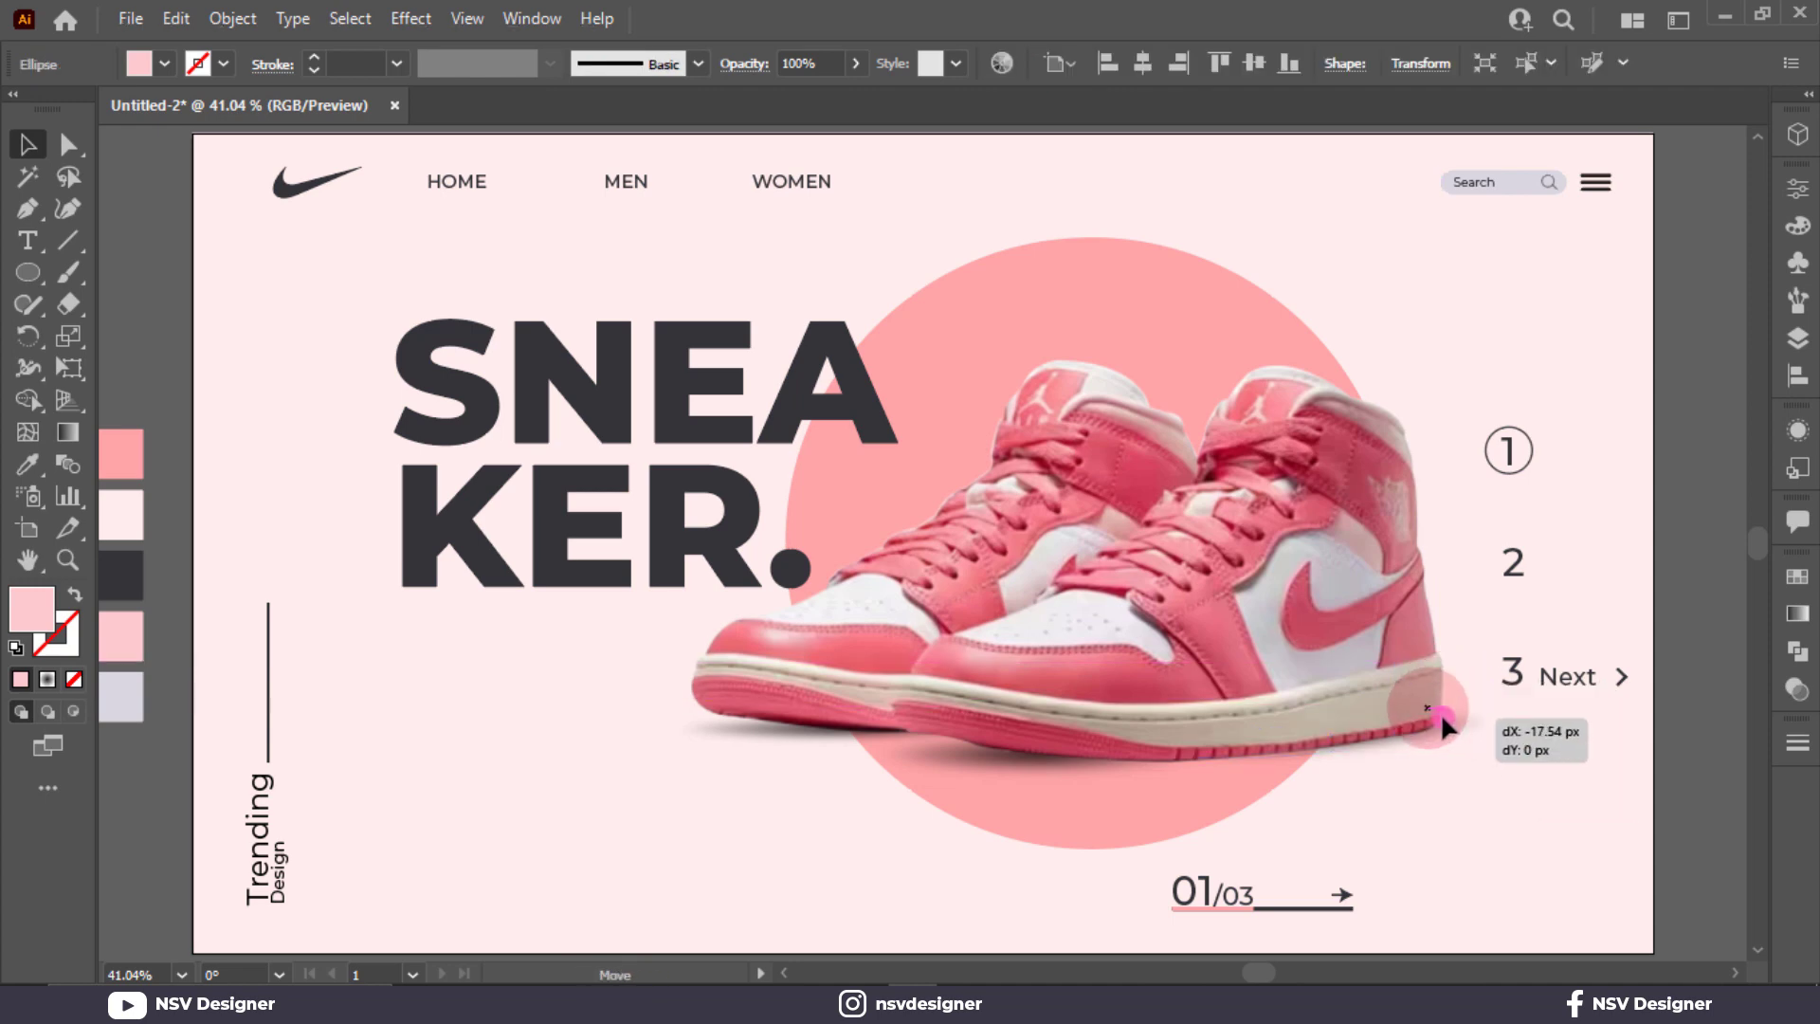
pyautogui.click(1492, 777)
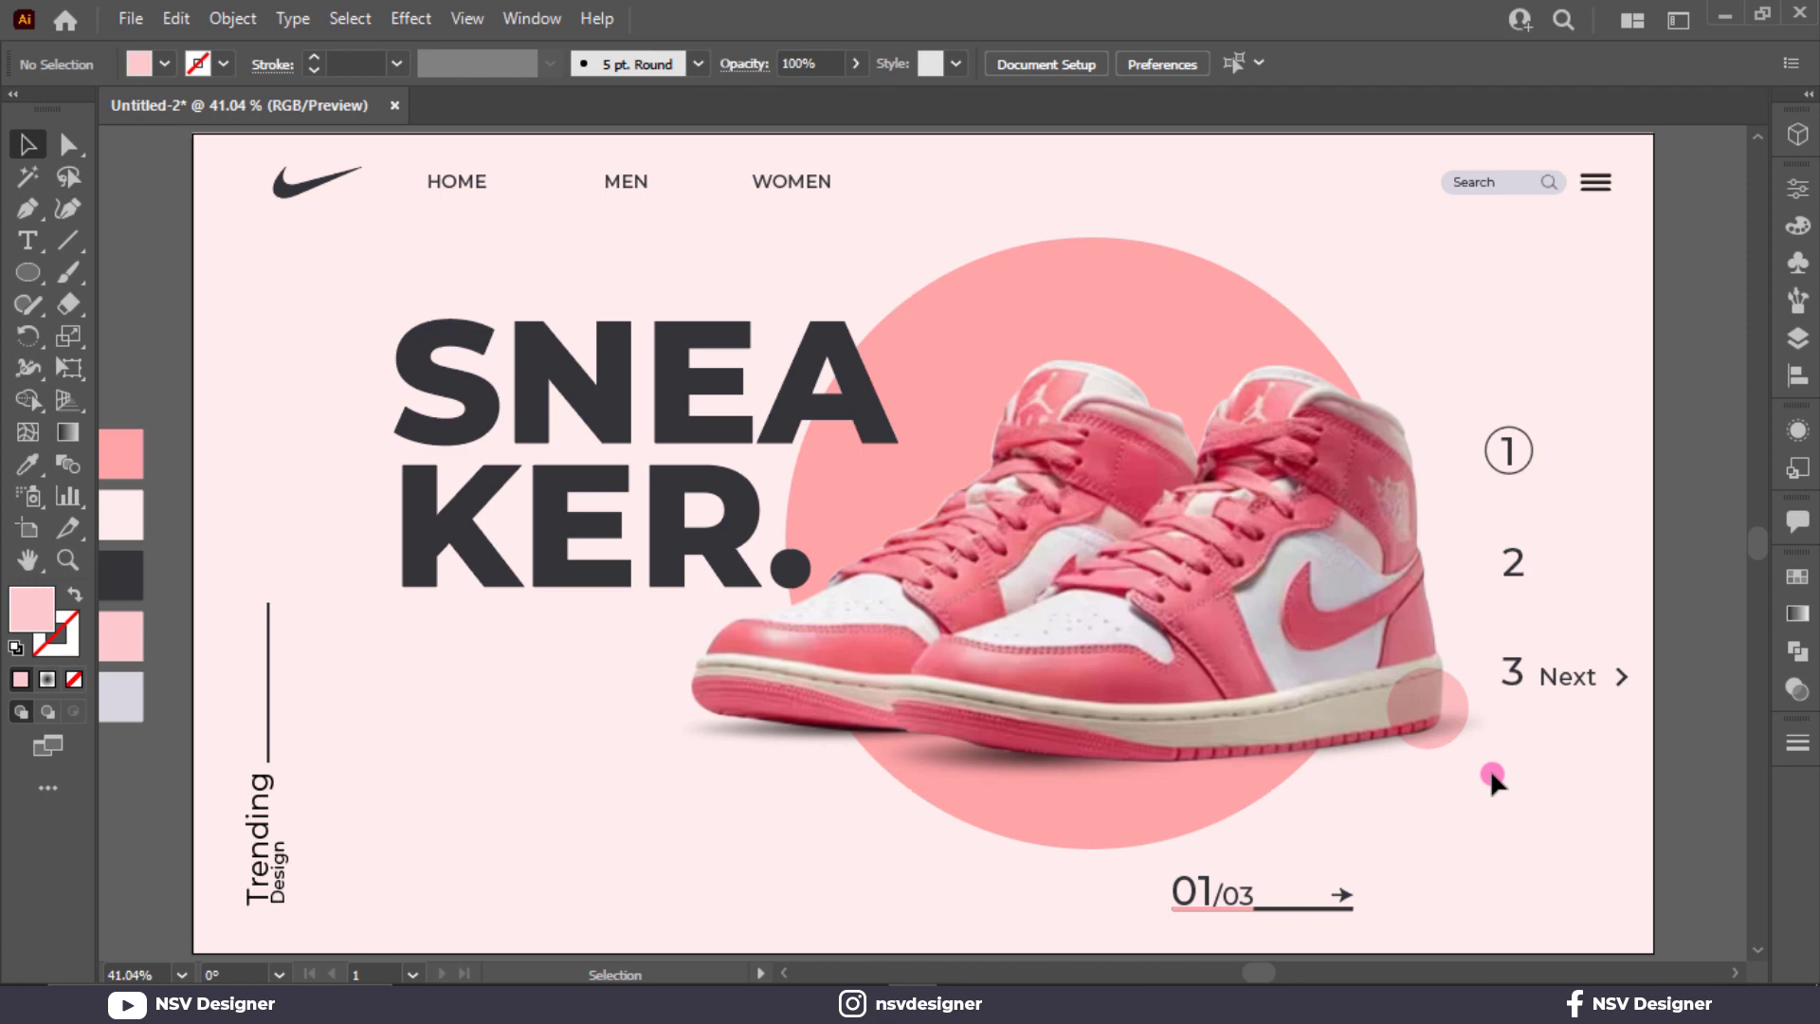
# Add the text 01 below the KER. headline
pyautogui.click(28, 239)
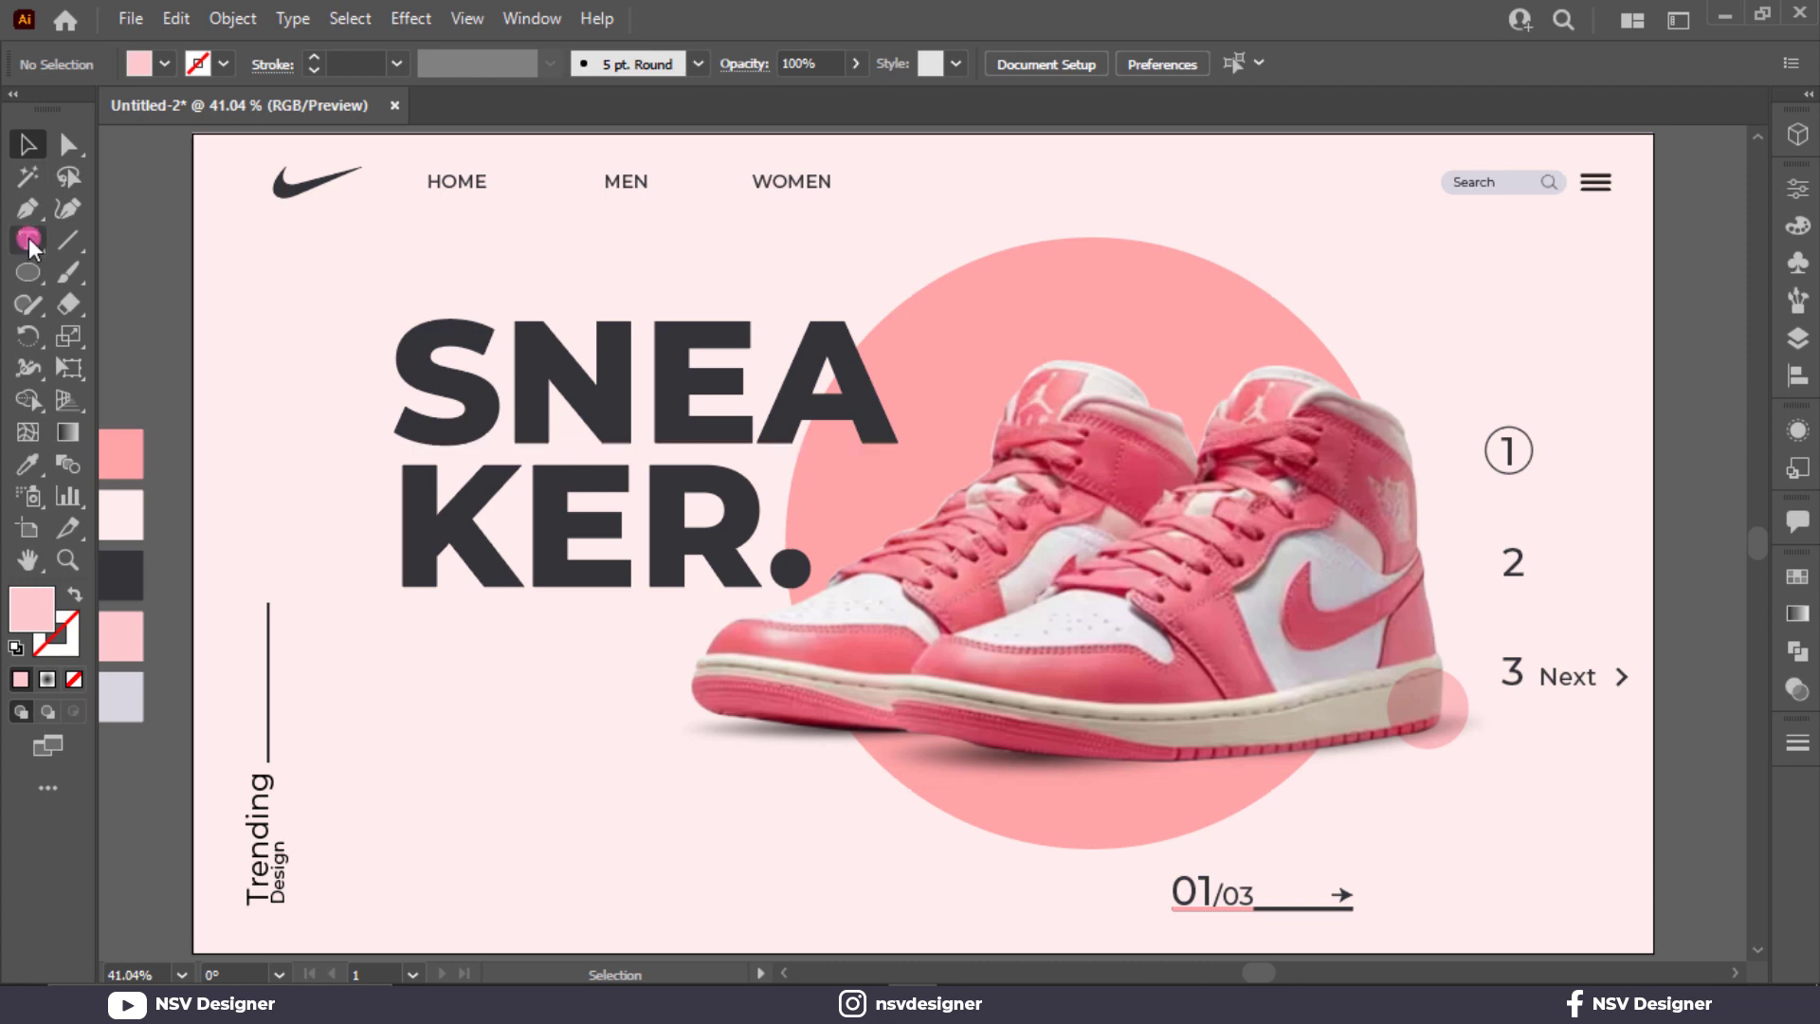
pyautogui.click(429, 665)
pyautogui.write('01')
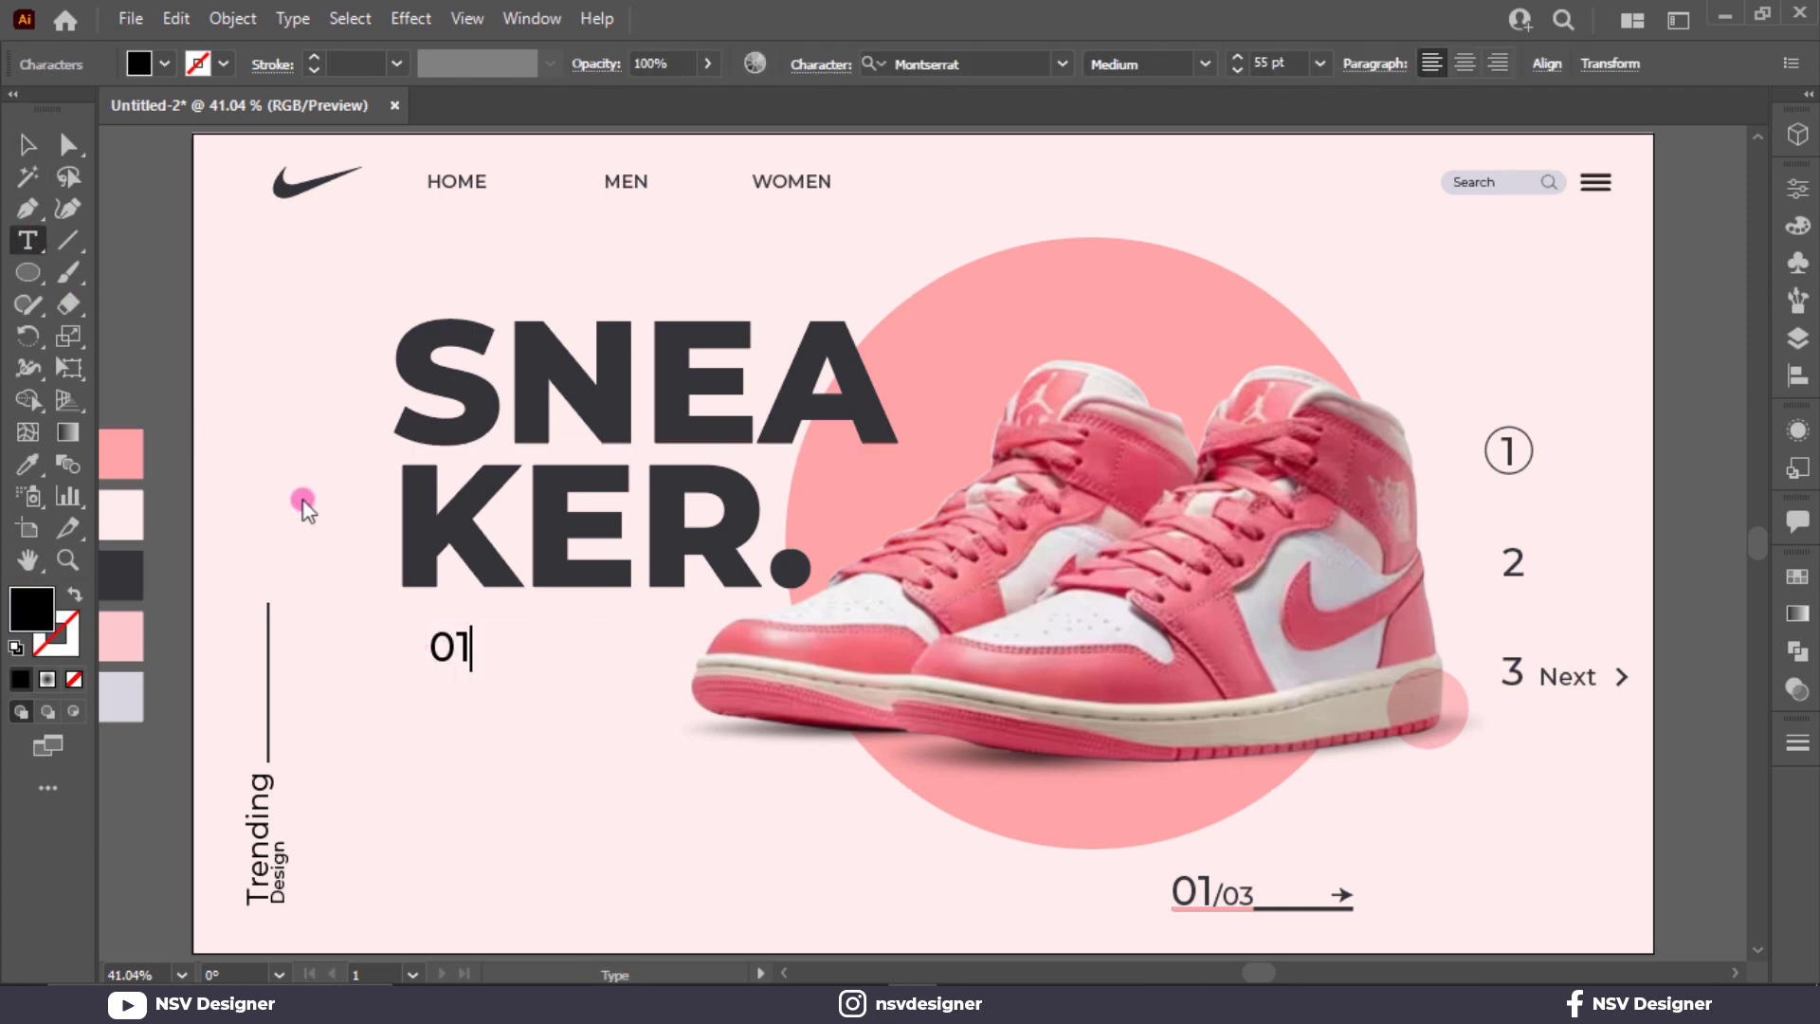
# Give the new 01 text a white fill and the SemiBold weight
pyautogui.click(28, 145)
pyautogui.click(164, 66)
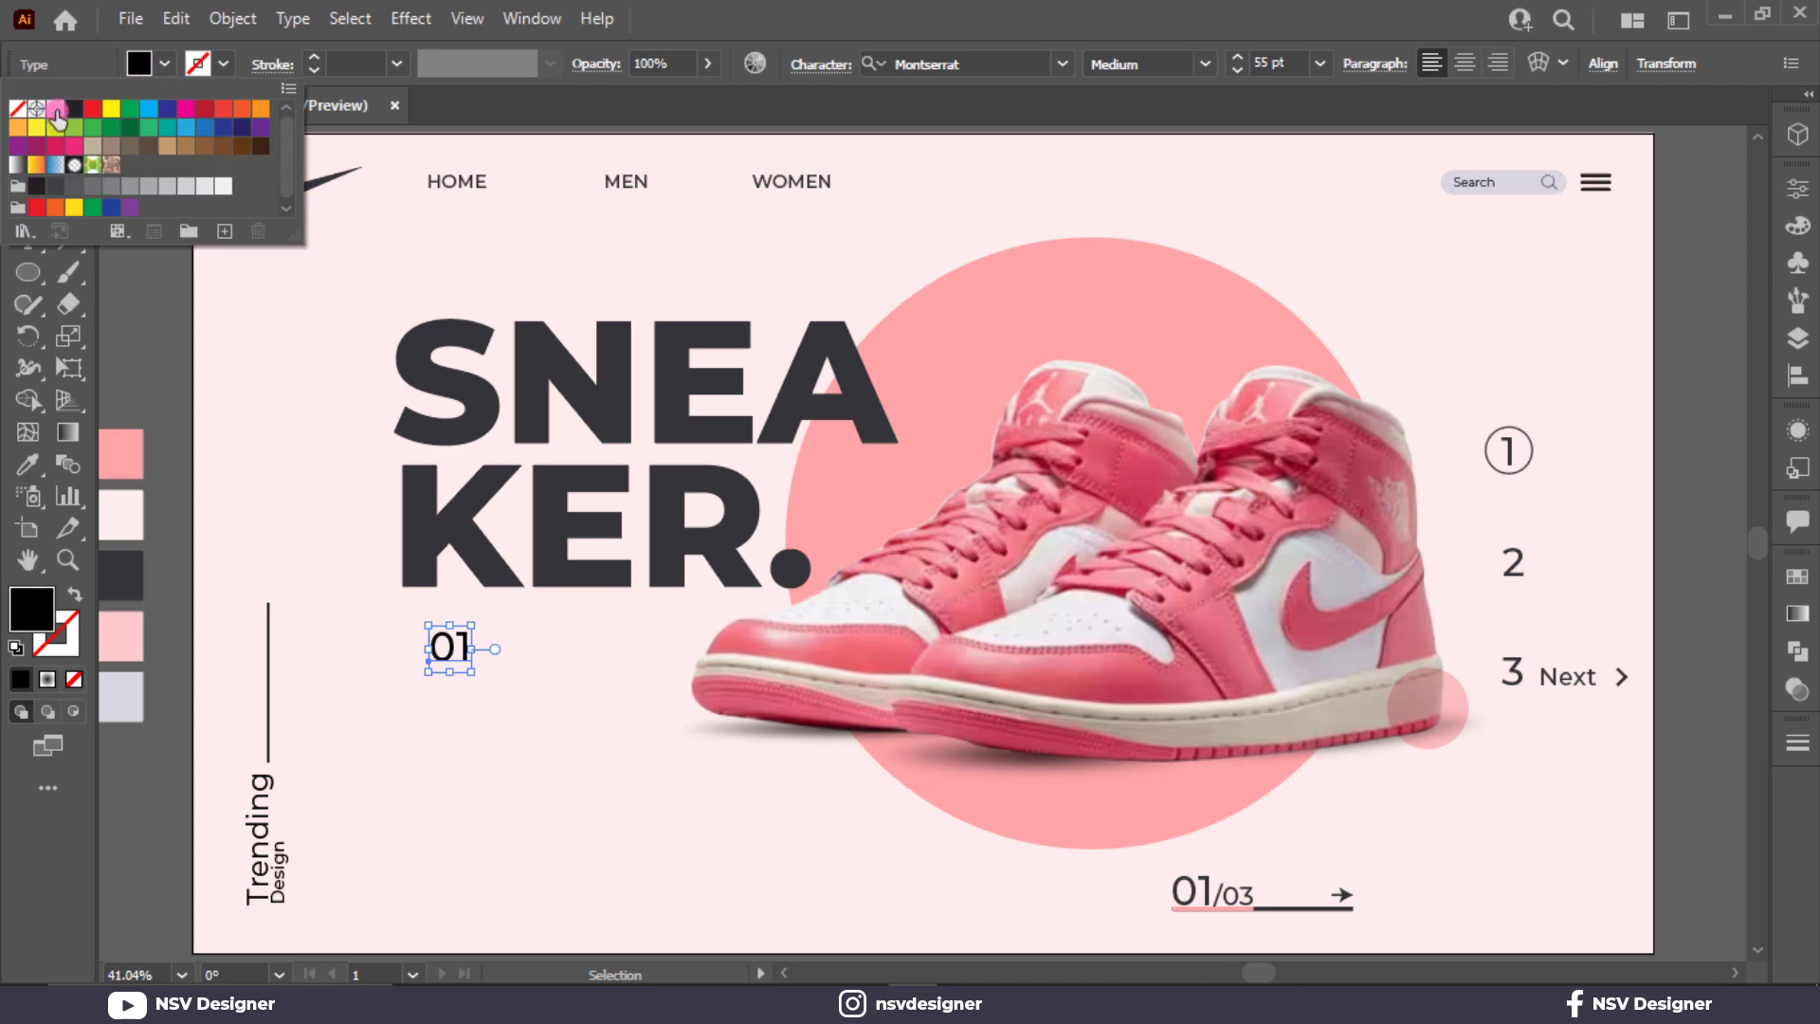
pyautogui.click(53, 109)
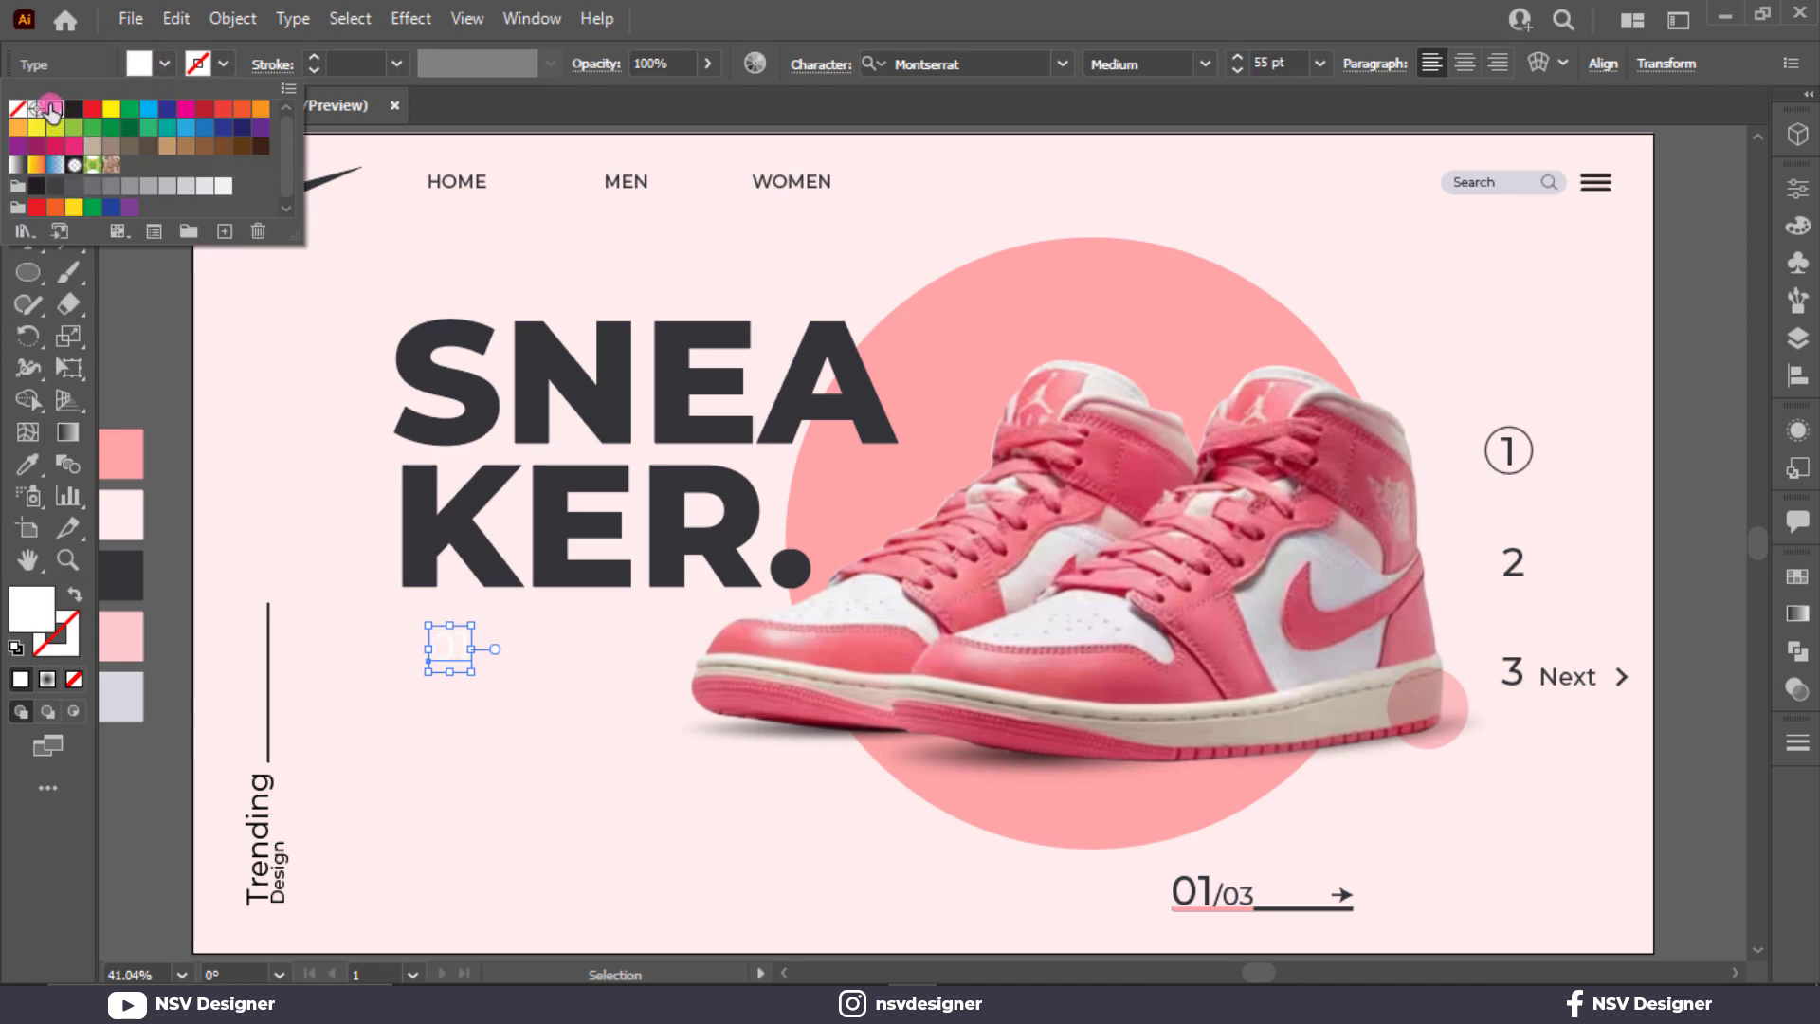
pyautogui.click(1197, 65)
pyautogui.click(1162, 379)
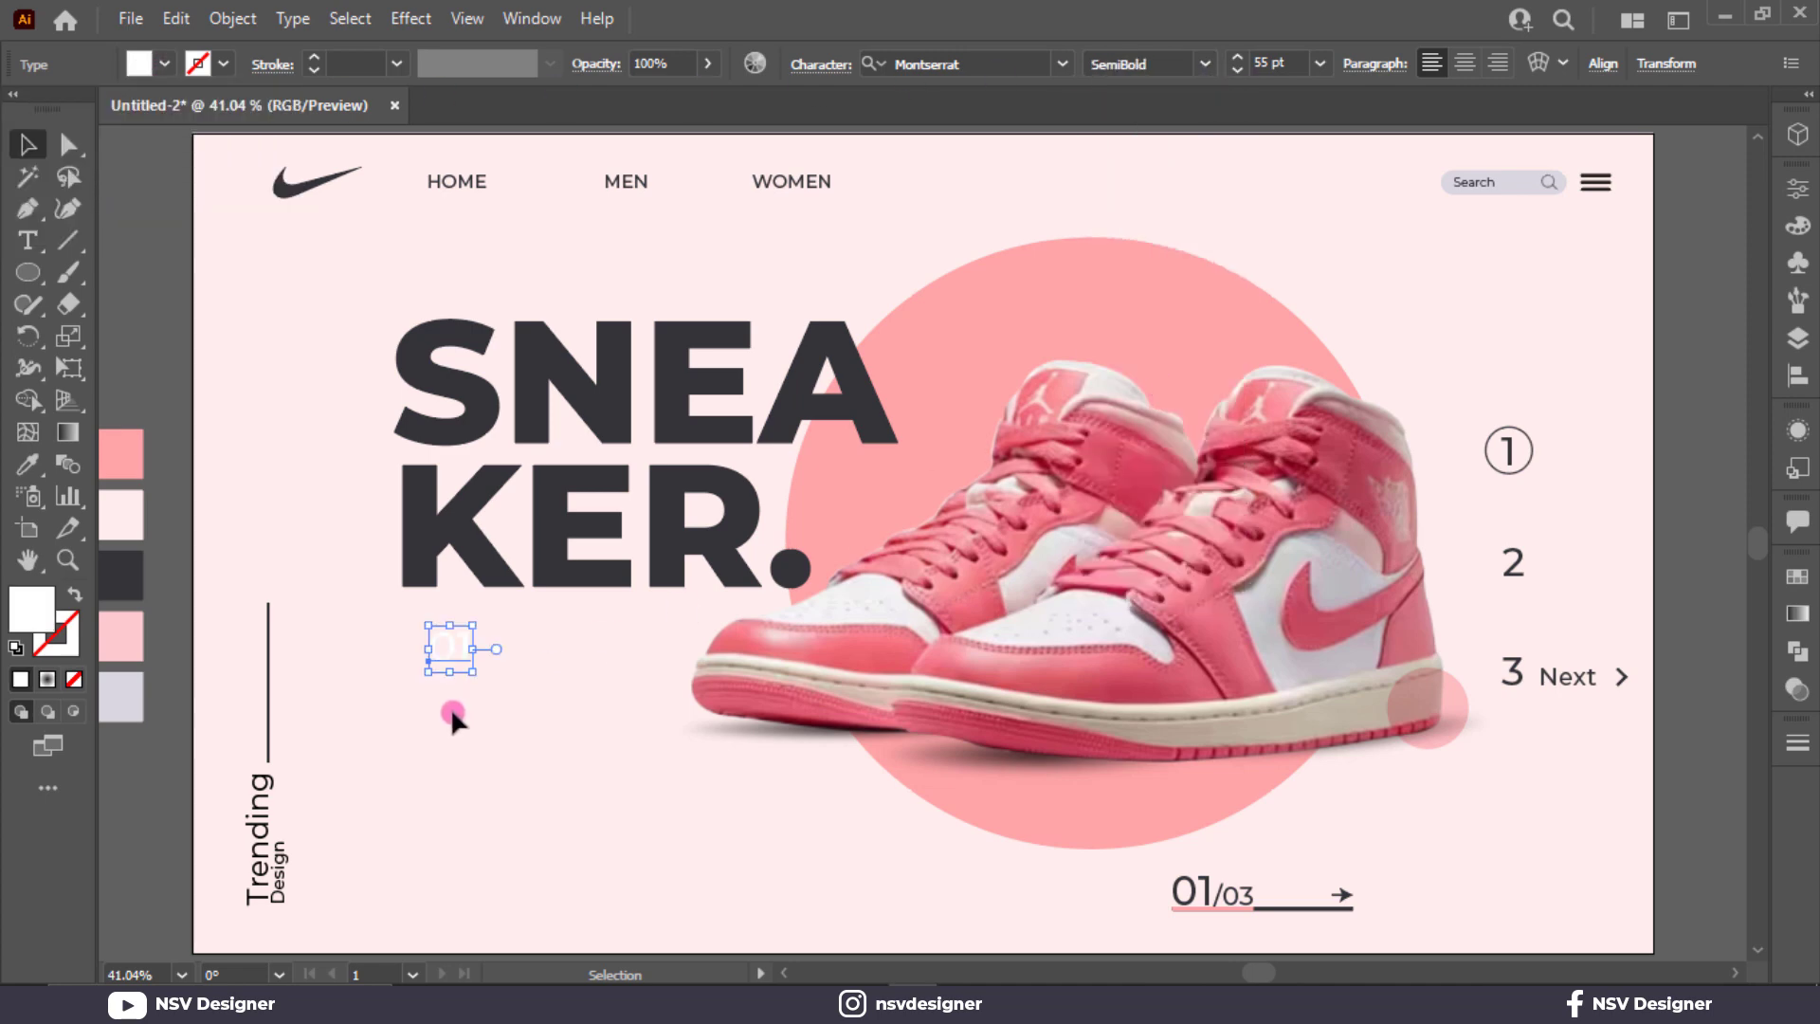
# Move the white 01 beside the top of the A in SNEA, on the big circle, and add a period after it
pyautogui.click(451, 707)
pyautogui.moveTo(438, 648); pyautogui.dragTo(896, 332)
pyautogui.press('t')
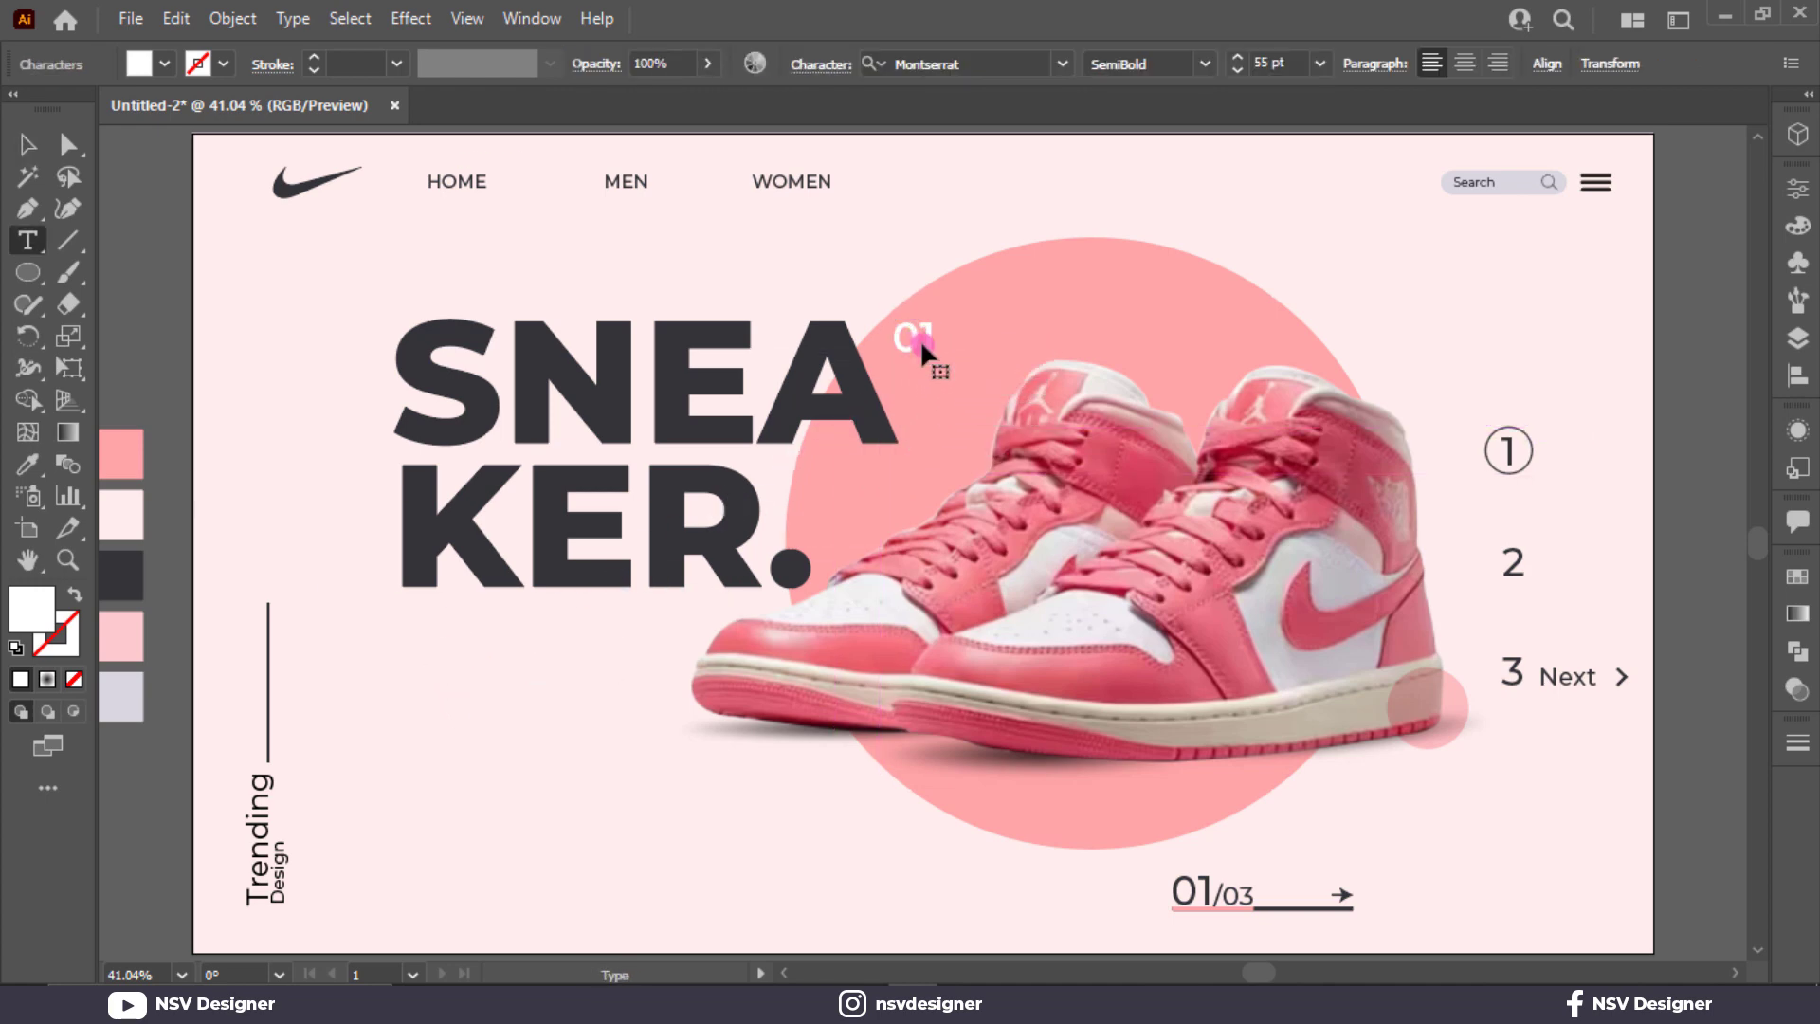
pyautogui.click(921, 341)
pyautogui.write('.')
pyautogui.press('Escape')
pyautogui.click(885, 231)
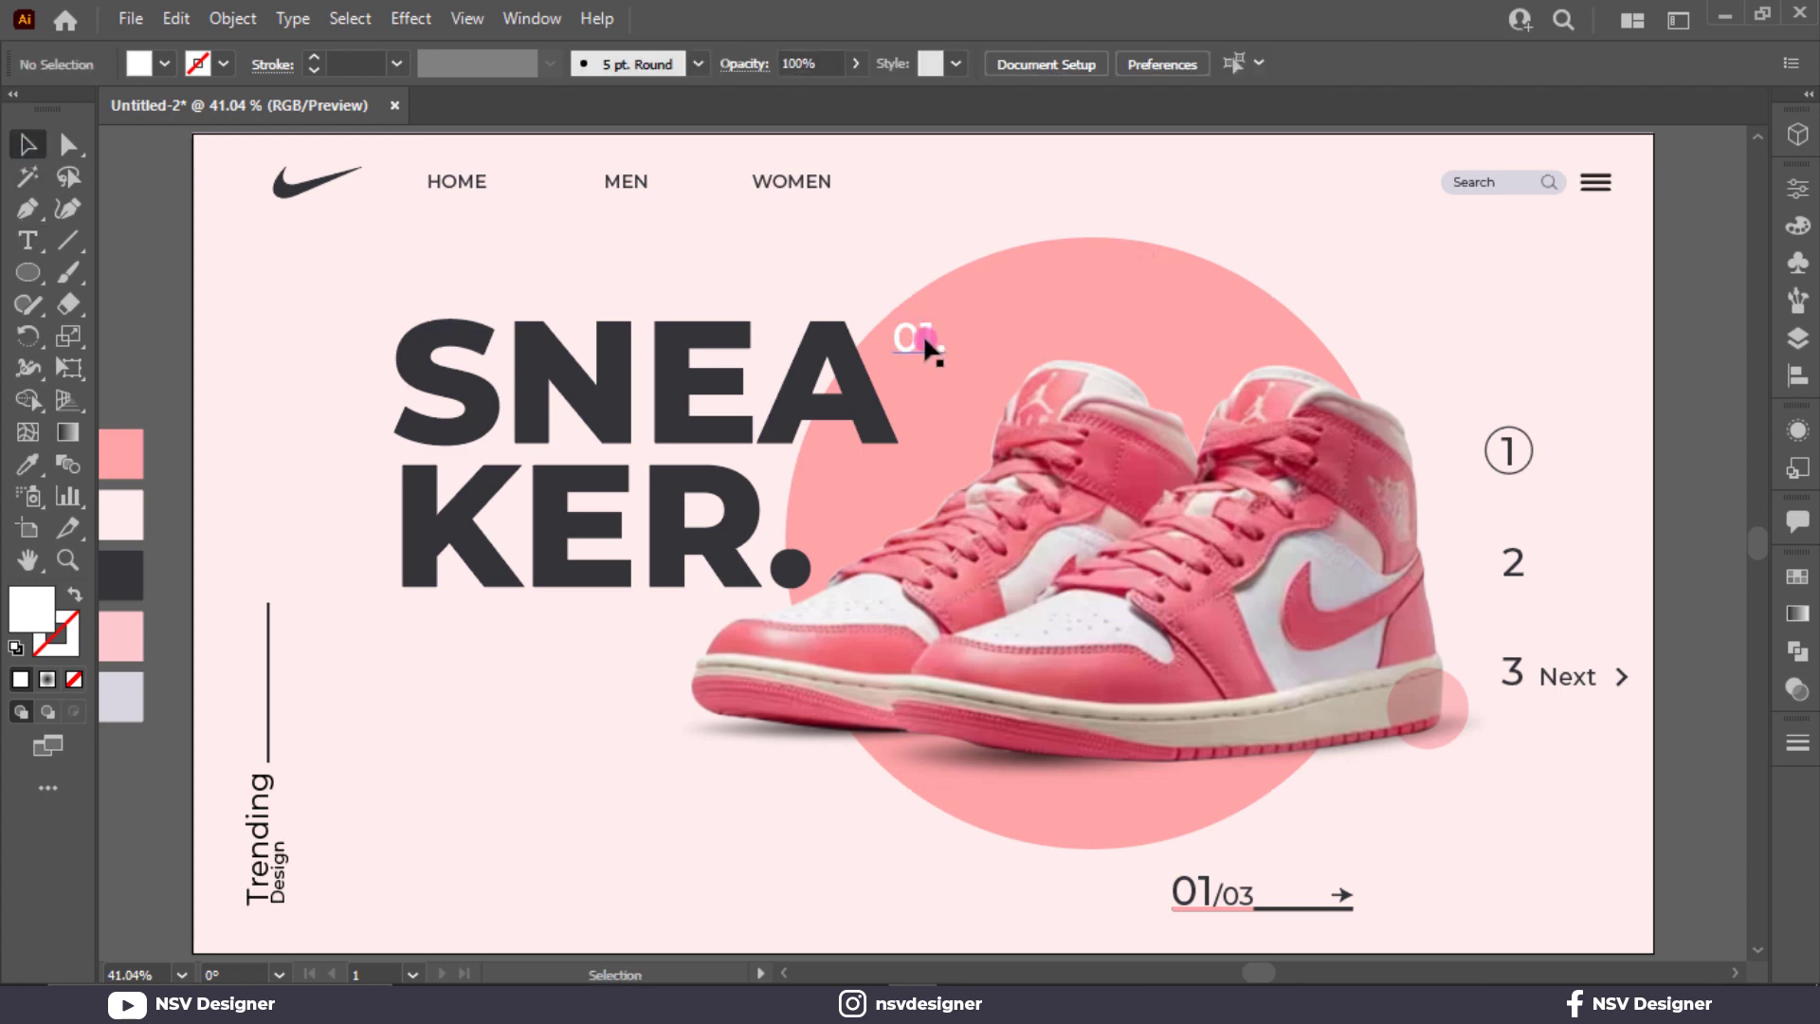
pyautogui.moveTo(925, 338); pyautogui.dragTo(913, 337)
pyautogui.click(869, 242)
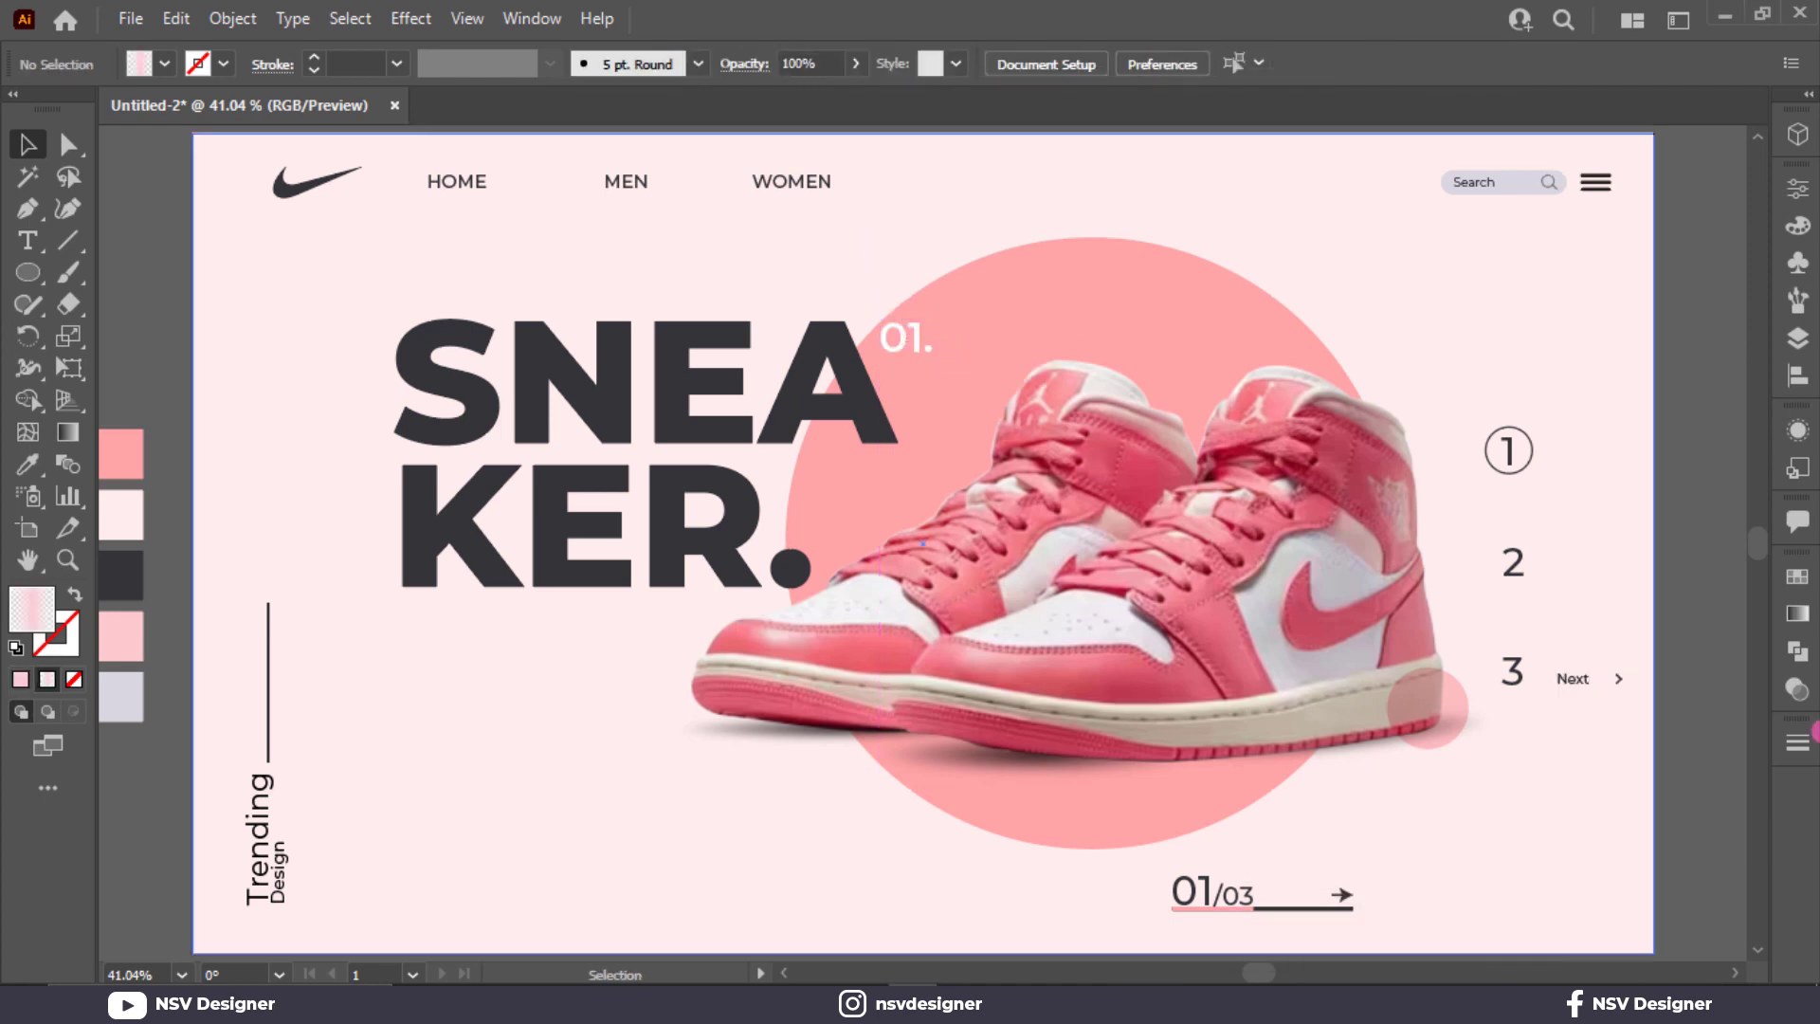
# Add the text NIKE in Tungsten Bold on the empty canvas beside the artboard and enlarge it to about 363 pt
pyautogui.moveTo(1669, 398); pyautogui.dragTo(871, 387)
pyautogui.click(27, 242)
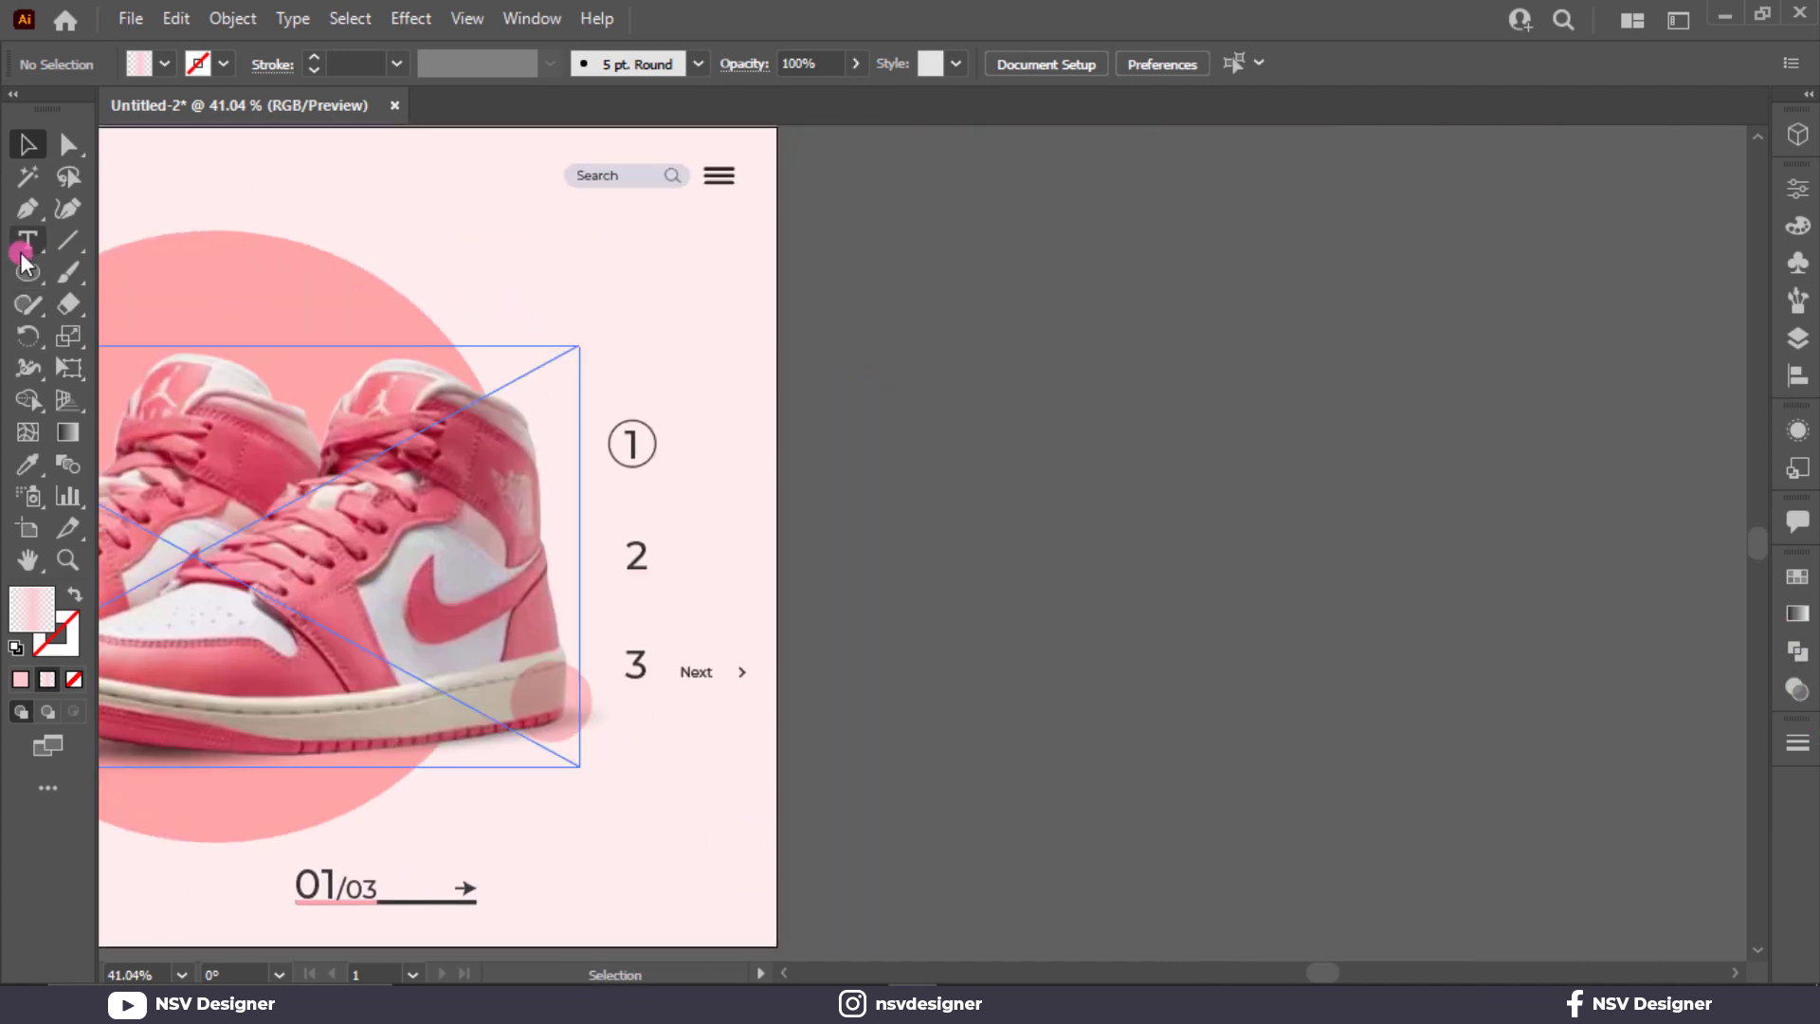
pyautogui.click(1208, 553)
pyautogui.write('NIKE')
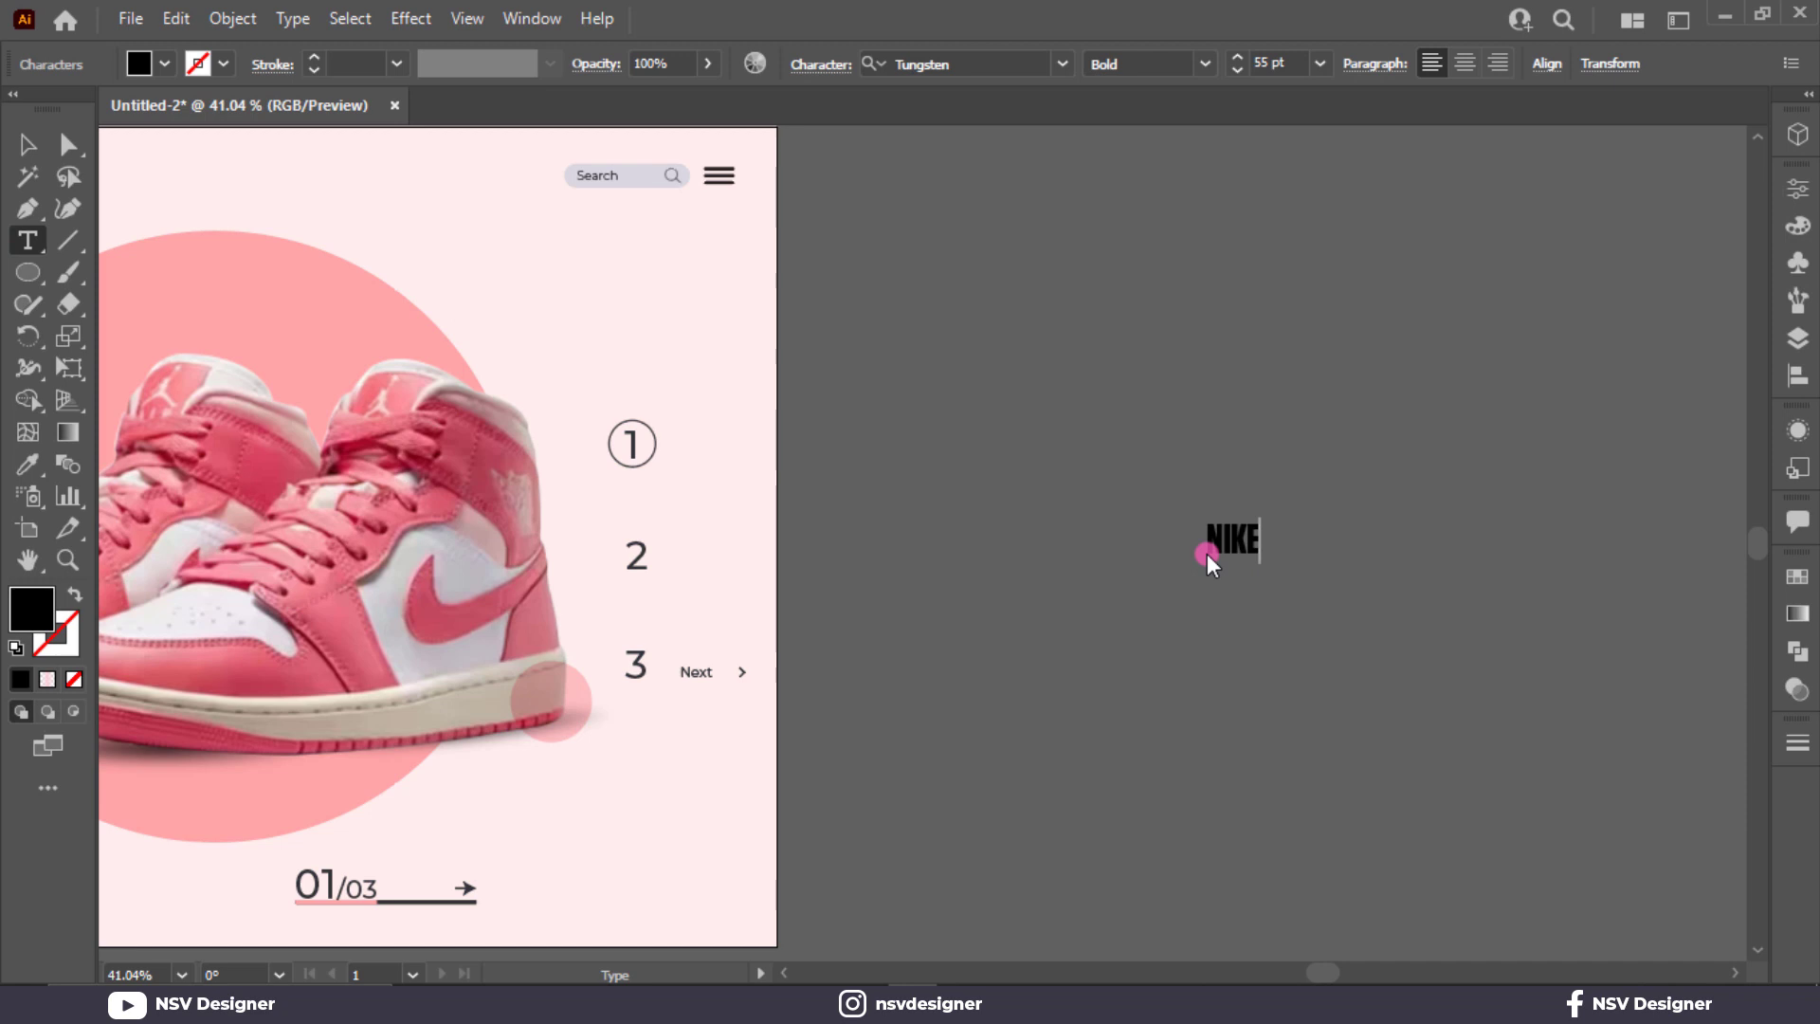
pyautogui.click(28, 144)
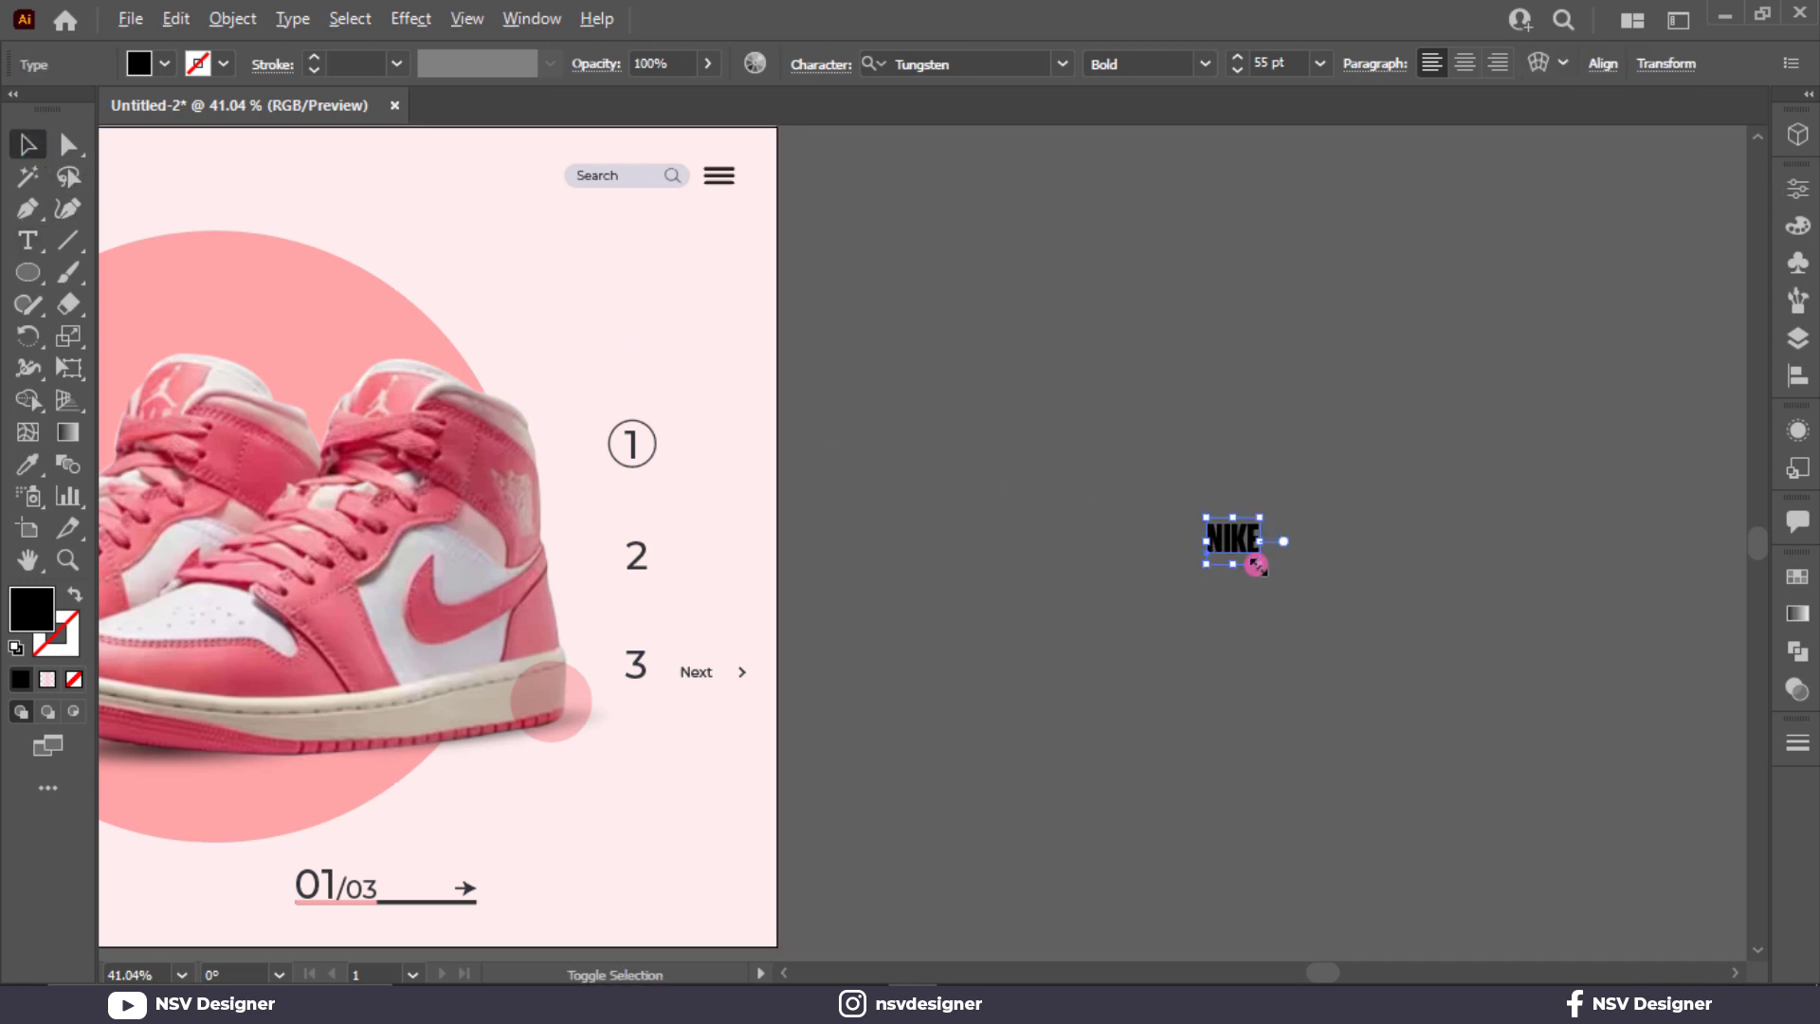
pyautogui.moveTo(1257, 566); pyautogui.dragTo(1408, 682)
# Place a copy of the large pink circle behind the NIKE text and center the two on each other horizontally and vertically
pyautogui.click(353, 313)
pyautogui.moveTo(385, 320); pyautogui.dragTo(1317, 359)
pyautogui.keyDown('shift'); pyautogui.click(1141, 497); pyautogui.keyUp('shift')
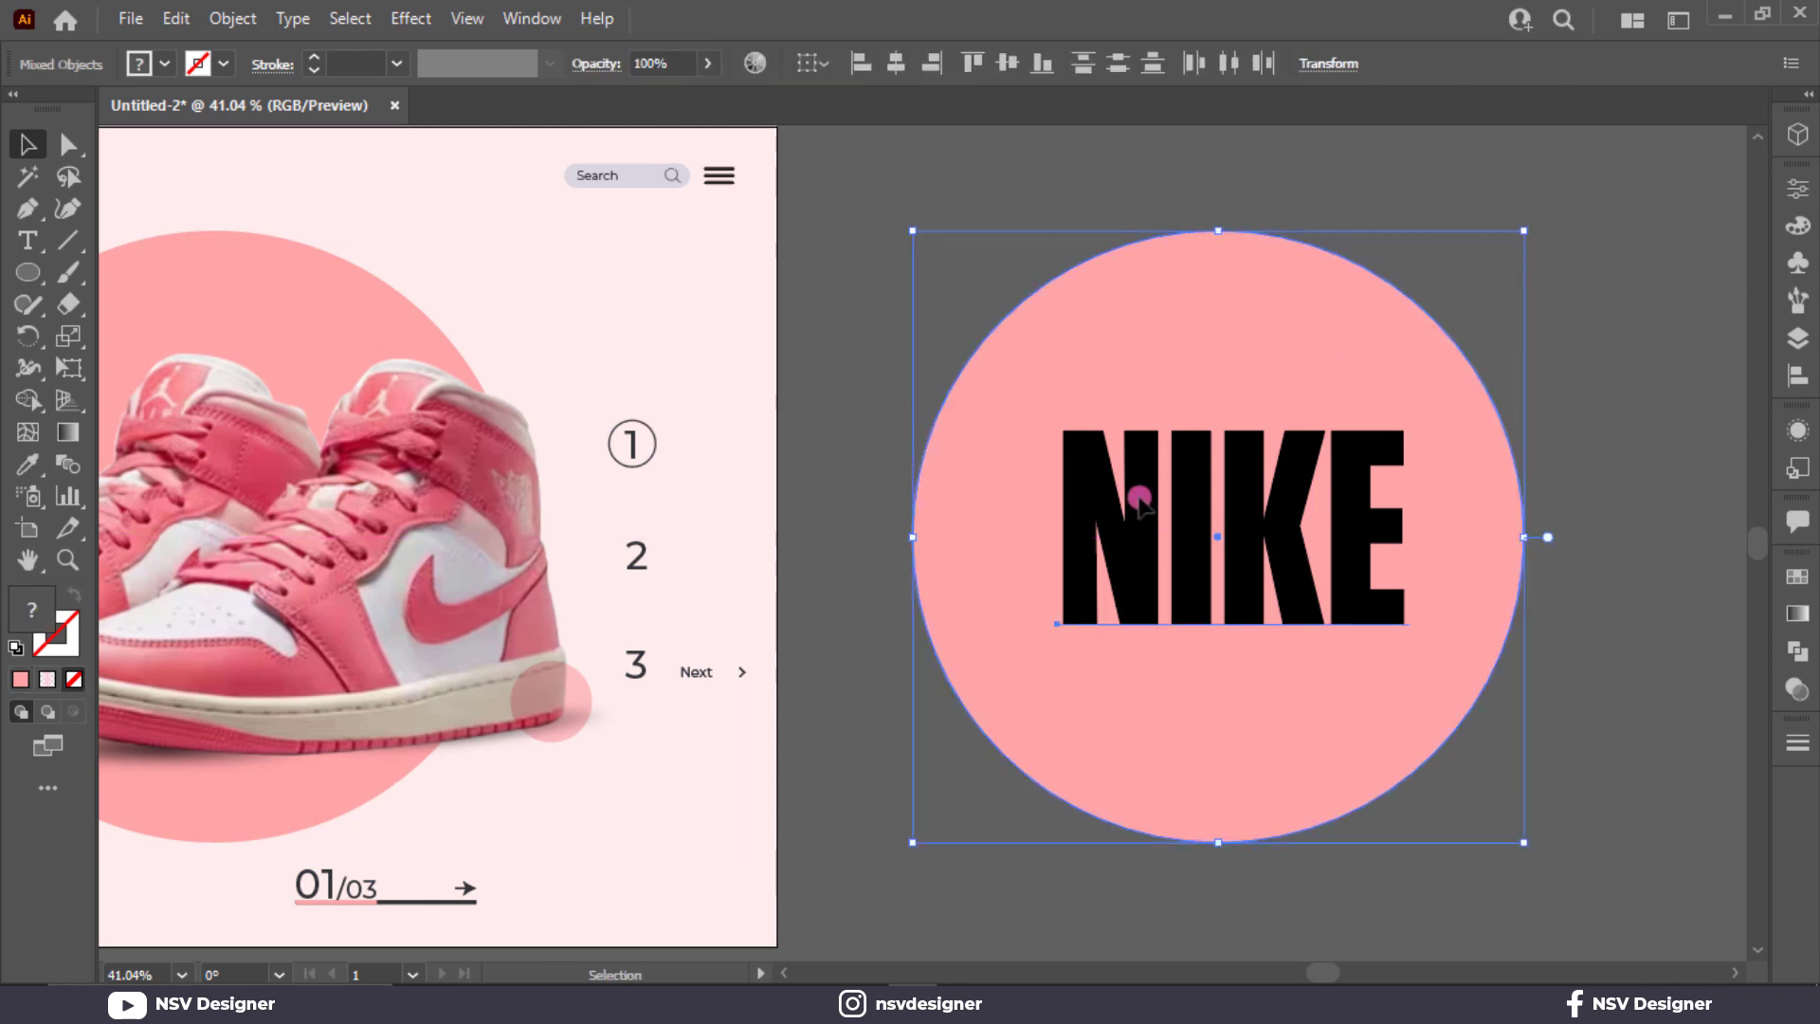
pyautogui.click(901, 72)
pyautogui.click(1008, 62)
pyautogui.click(1033, 156)
# Convert the NIKE text to outlines
pyautogui.click(1215, 464)
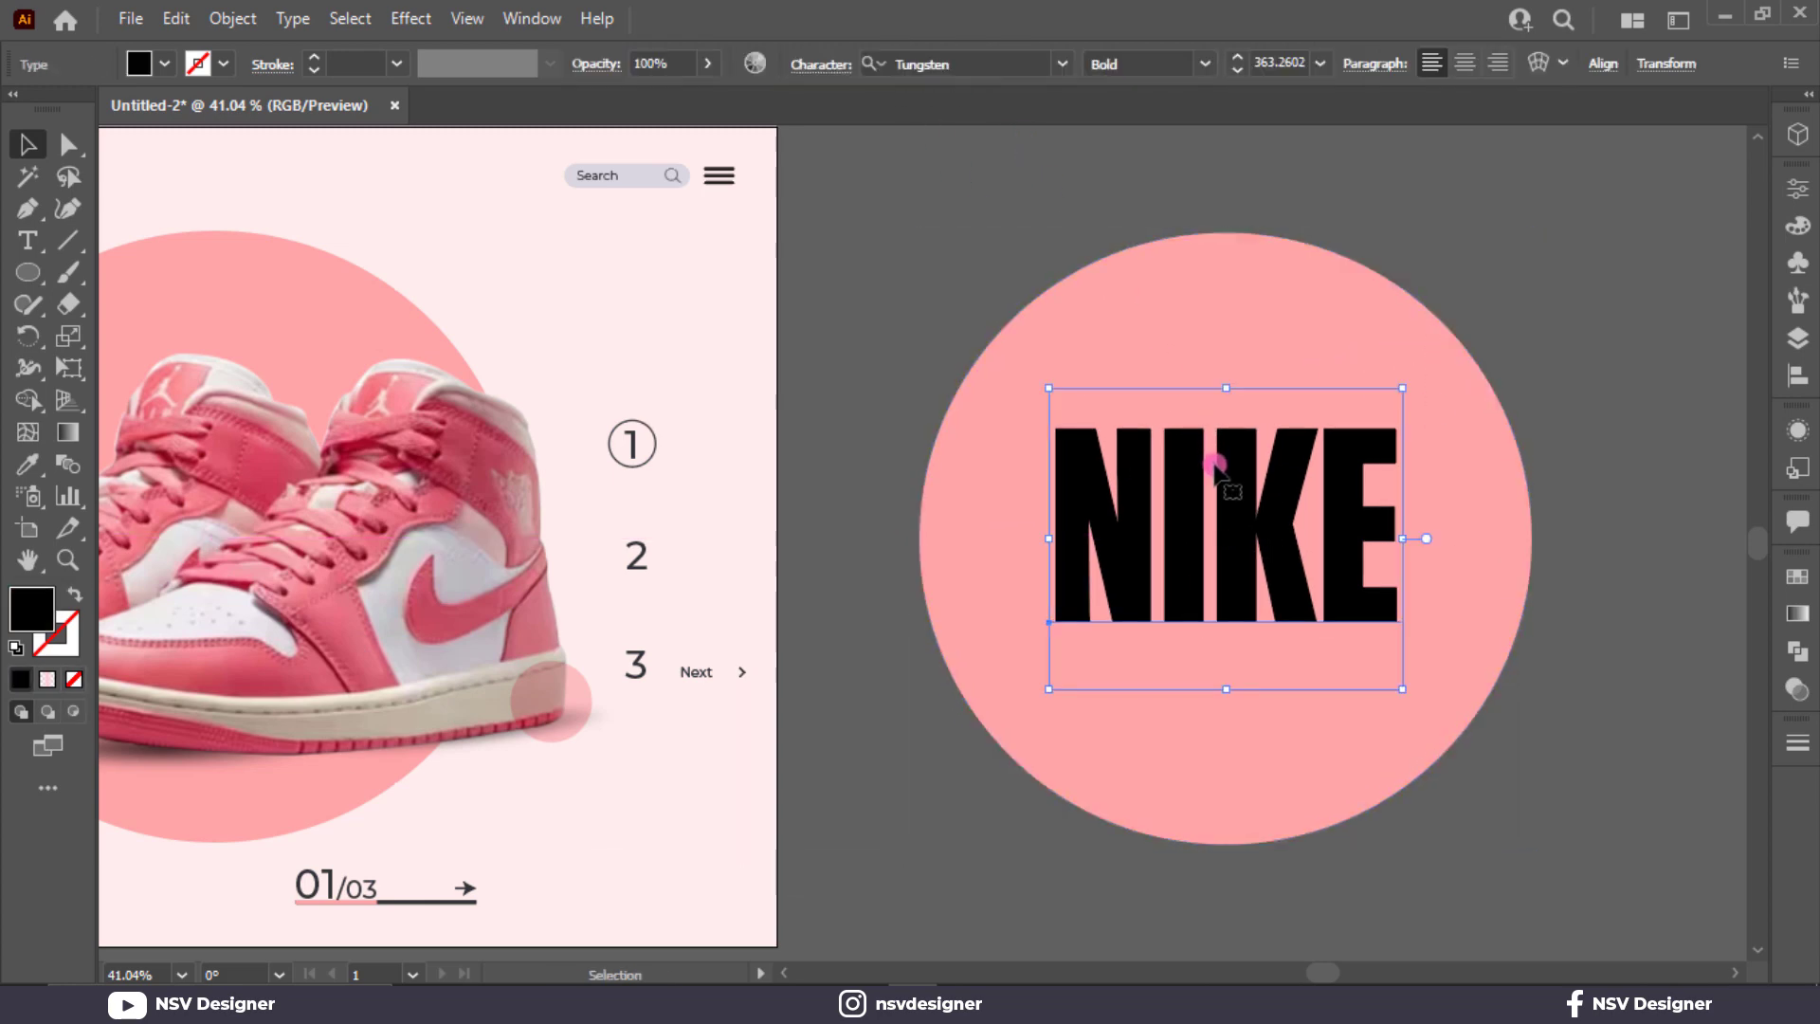
pyautogui.rightClick(1215, 467)
pyautogui.click(1370, 615)
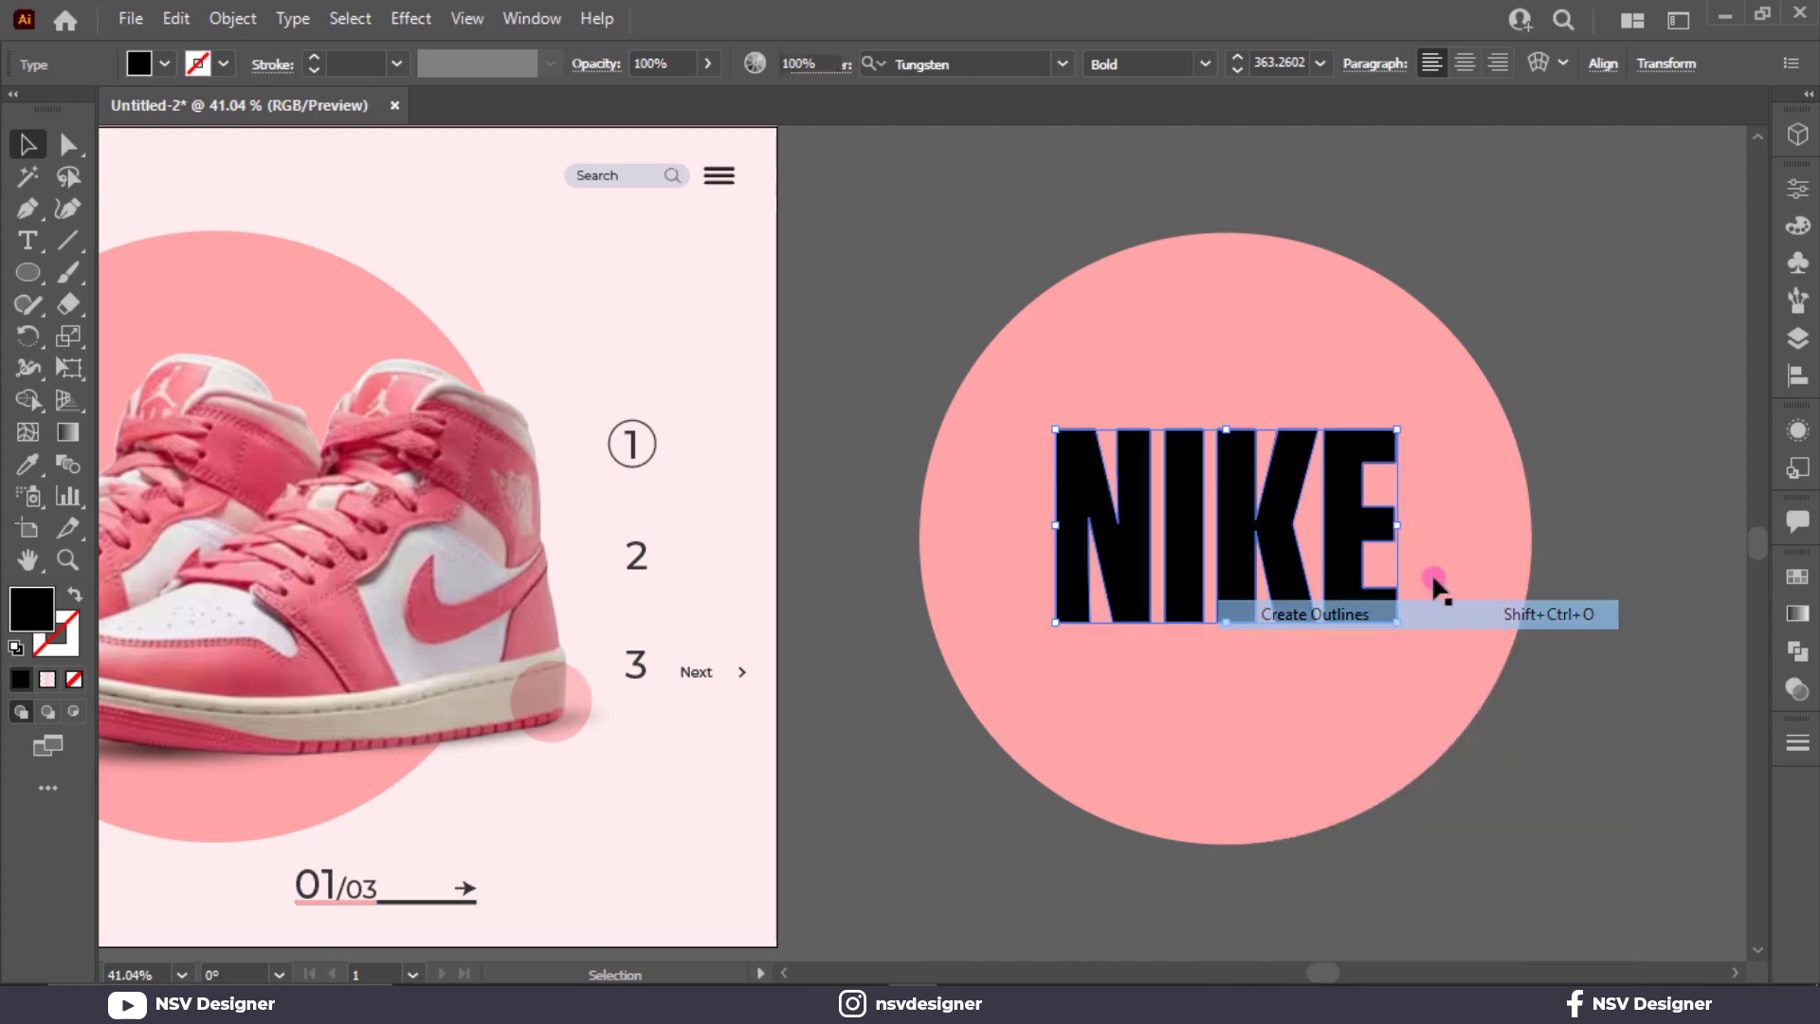
# Bring the copied circle to the front and envelope-distort the NIKE outlines into it using Make with Top Object
pyautogui.rightClick(1464, 419)
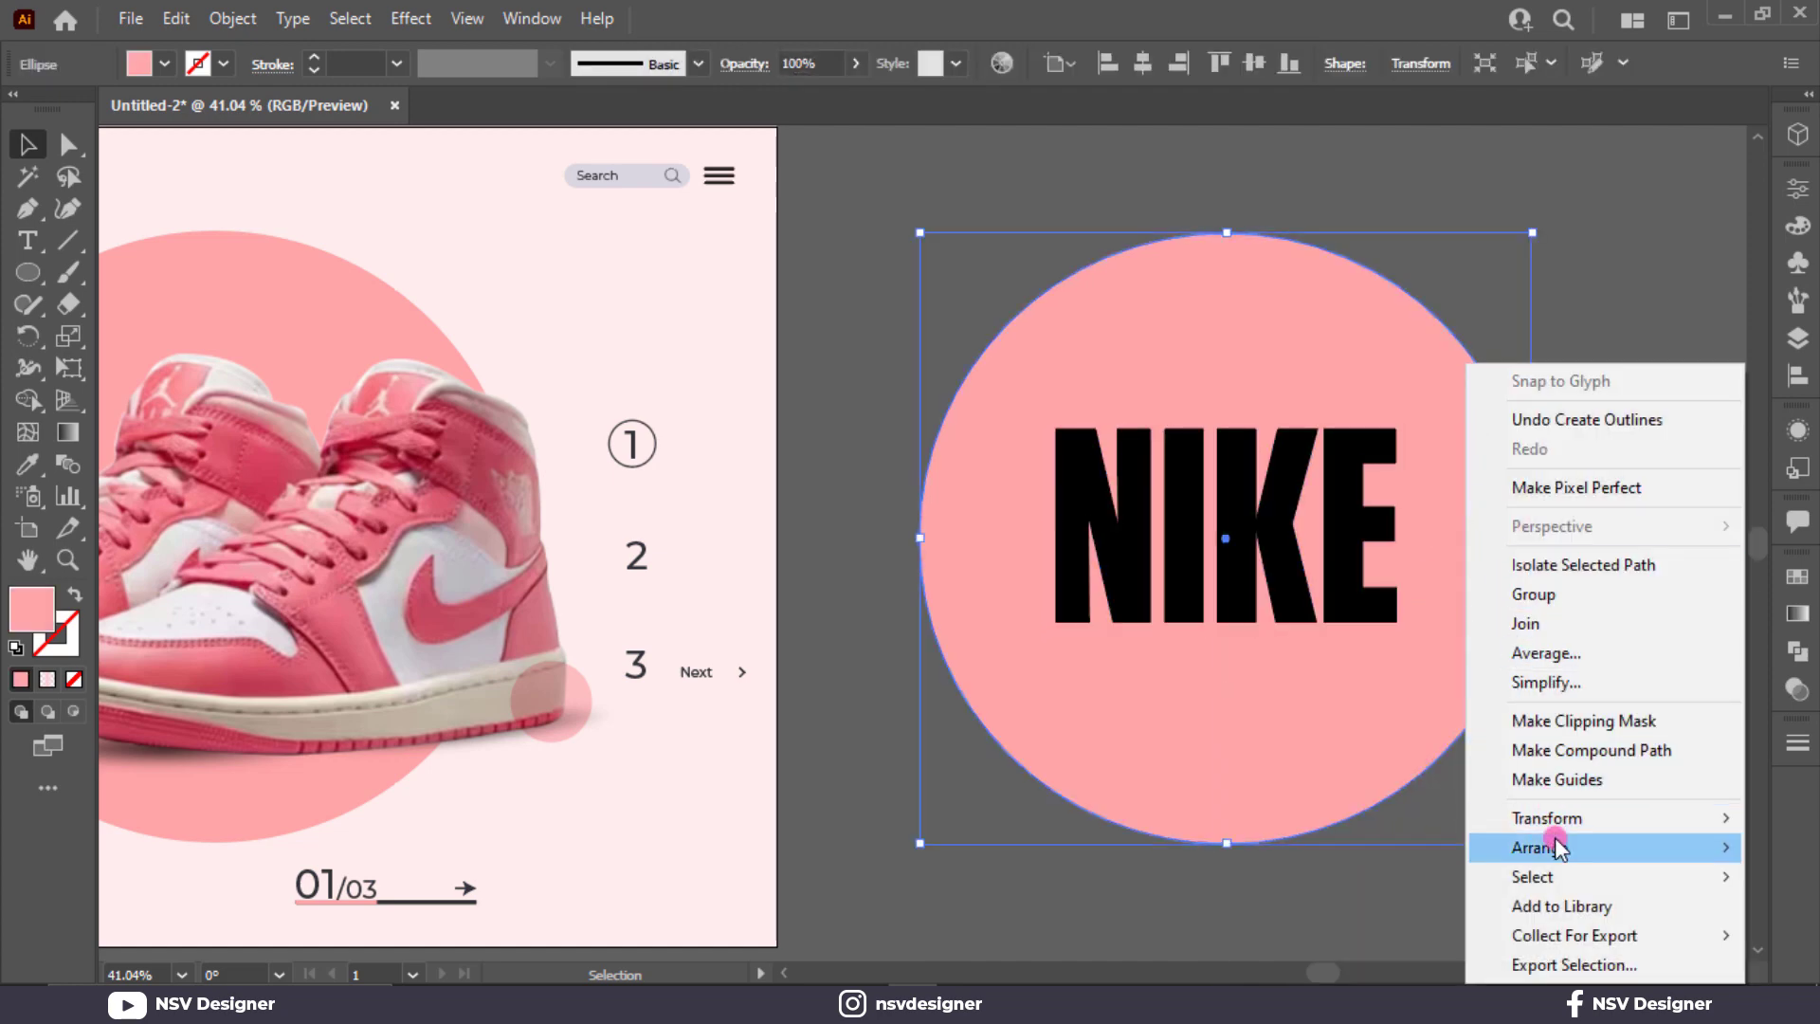
pyautogui.moveTo(1555, 846)
pyautogui.click(1322, 848)
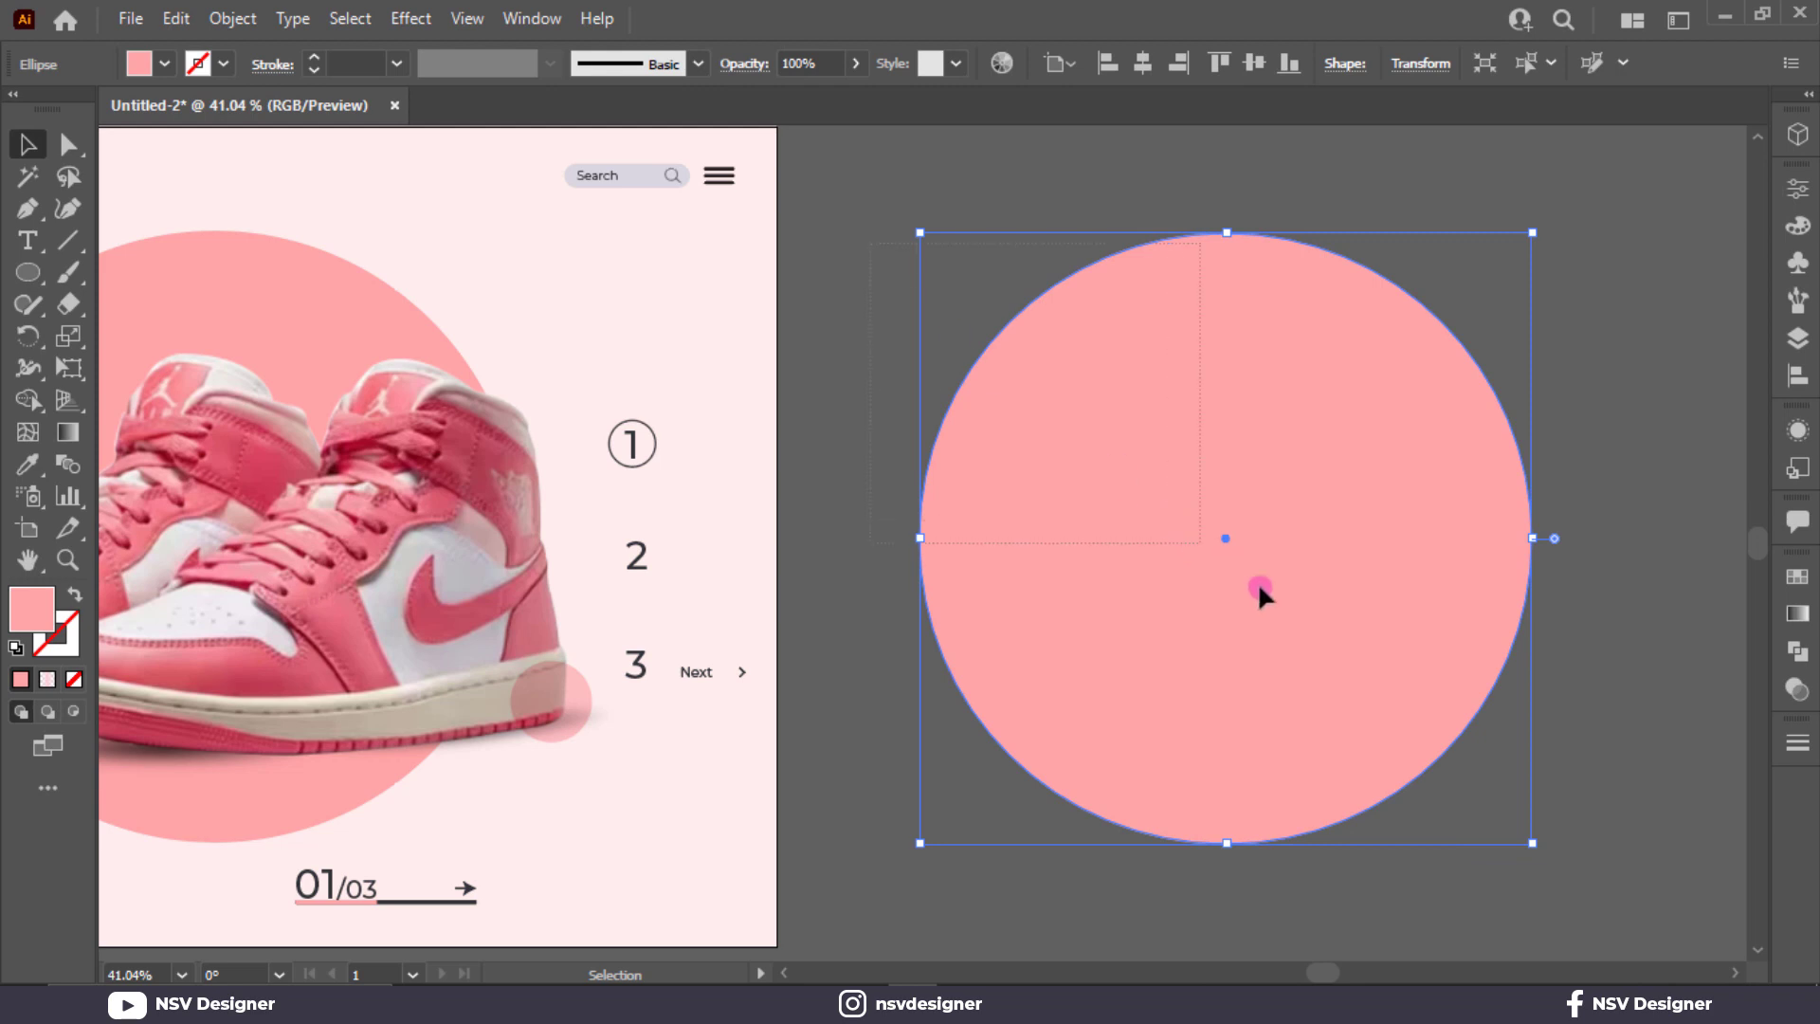
pyautogui.moveTo(1260, 593); pyautogui.dragTo(1266, 598)
pyautogui.click(233, 18)
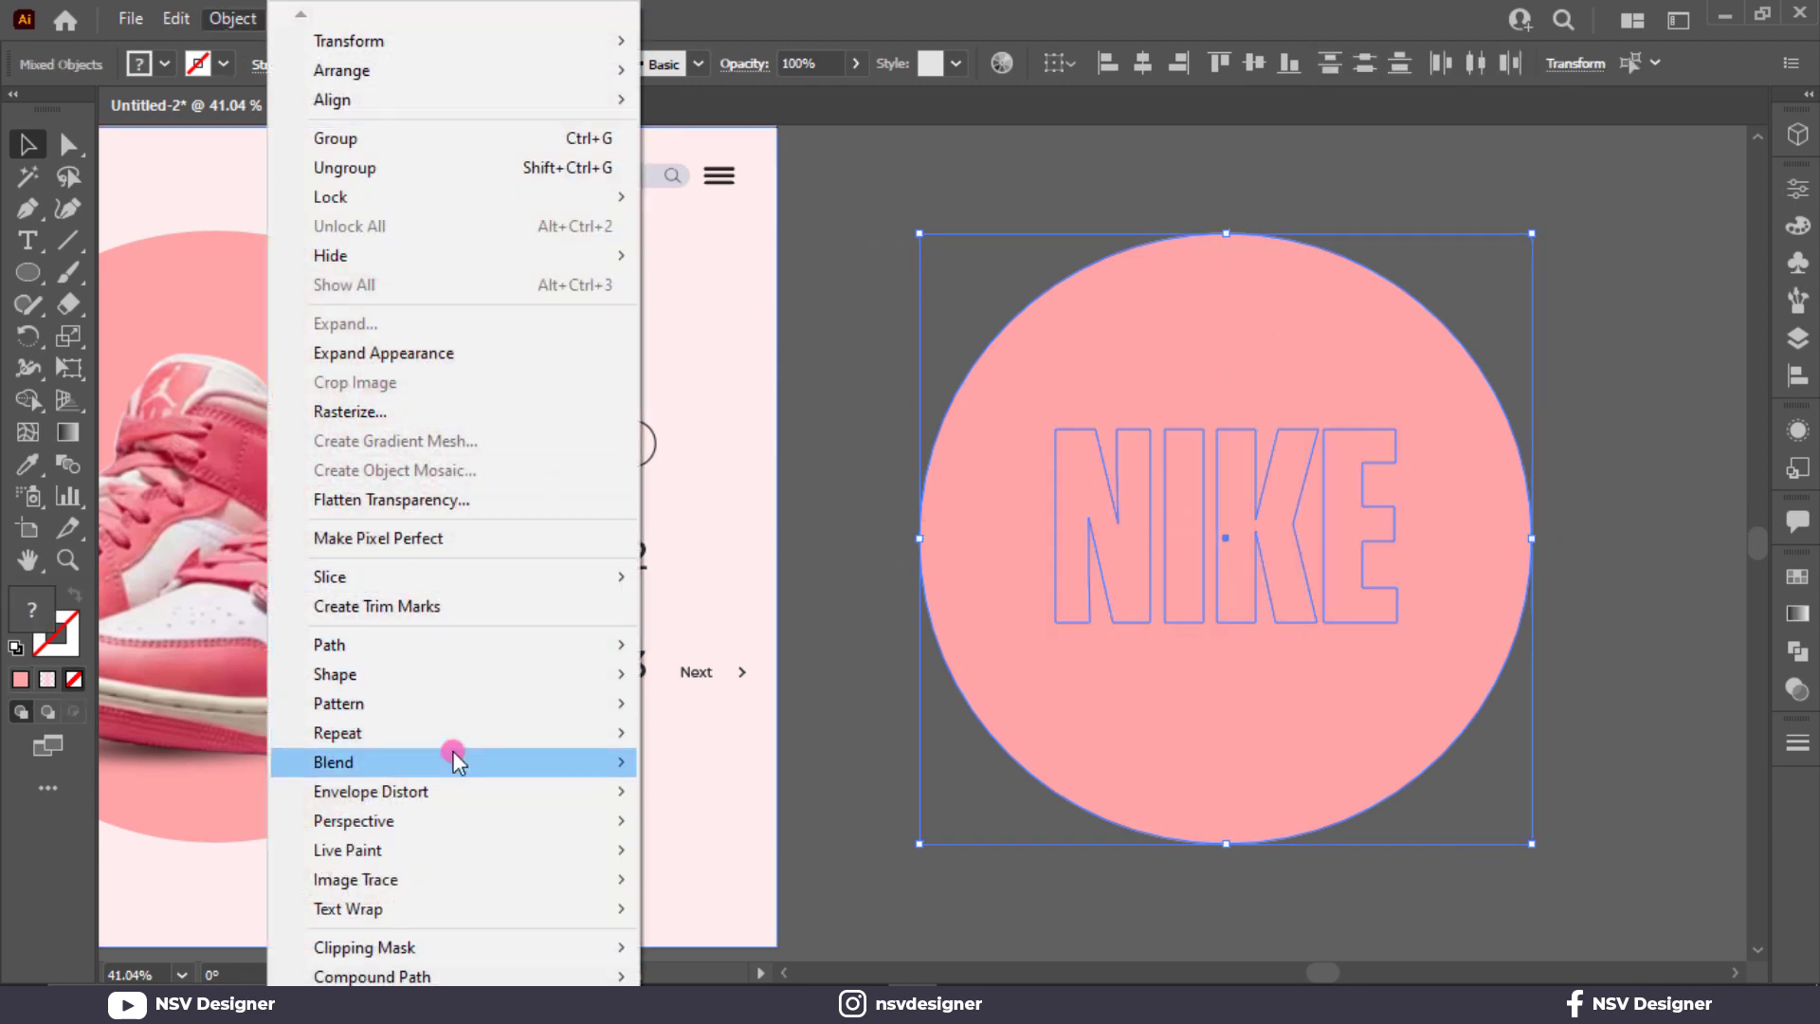
pyautogui.moveTo(459, 794)
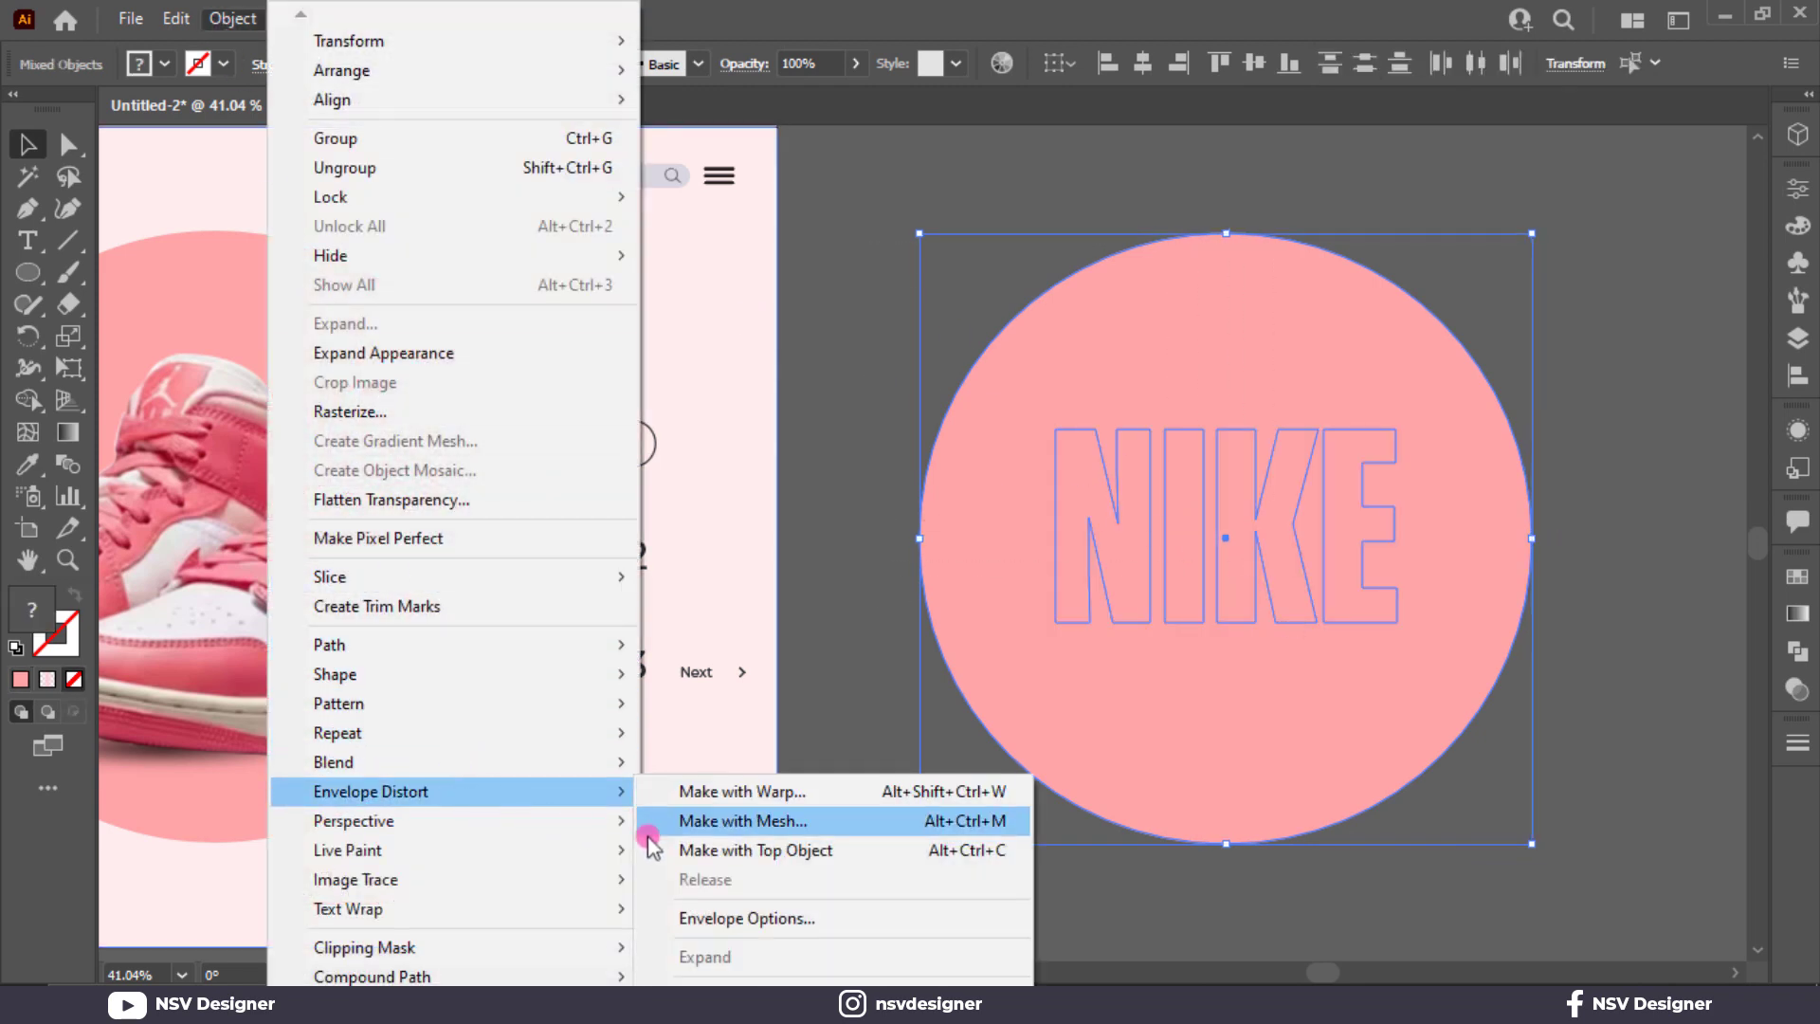
pyautogui.click(764, 850)
# Expand the circular NIKE envelope into editable shapes
pyautogui.rightClick(1310, 567)
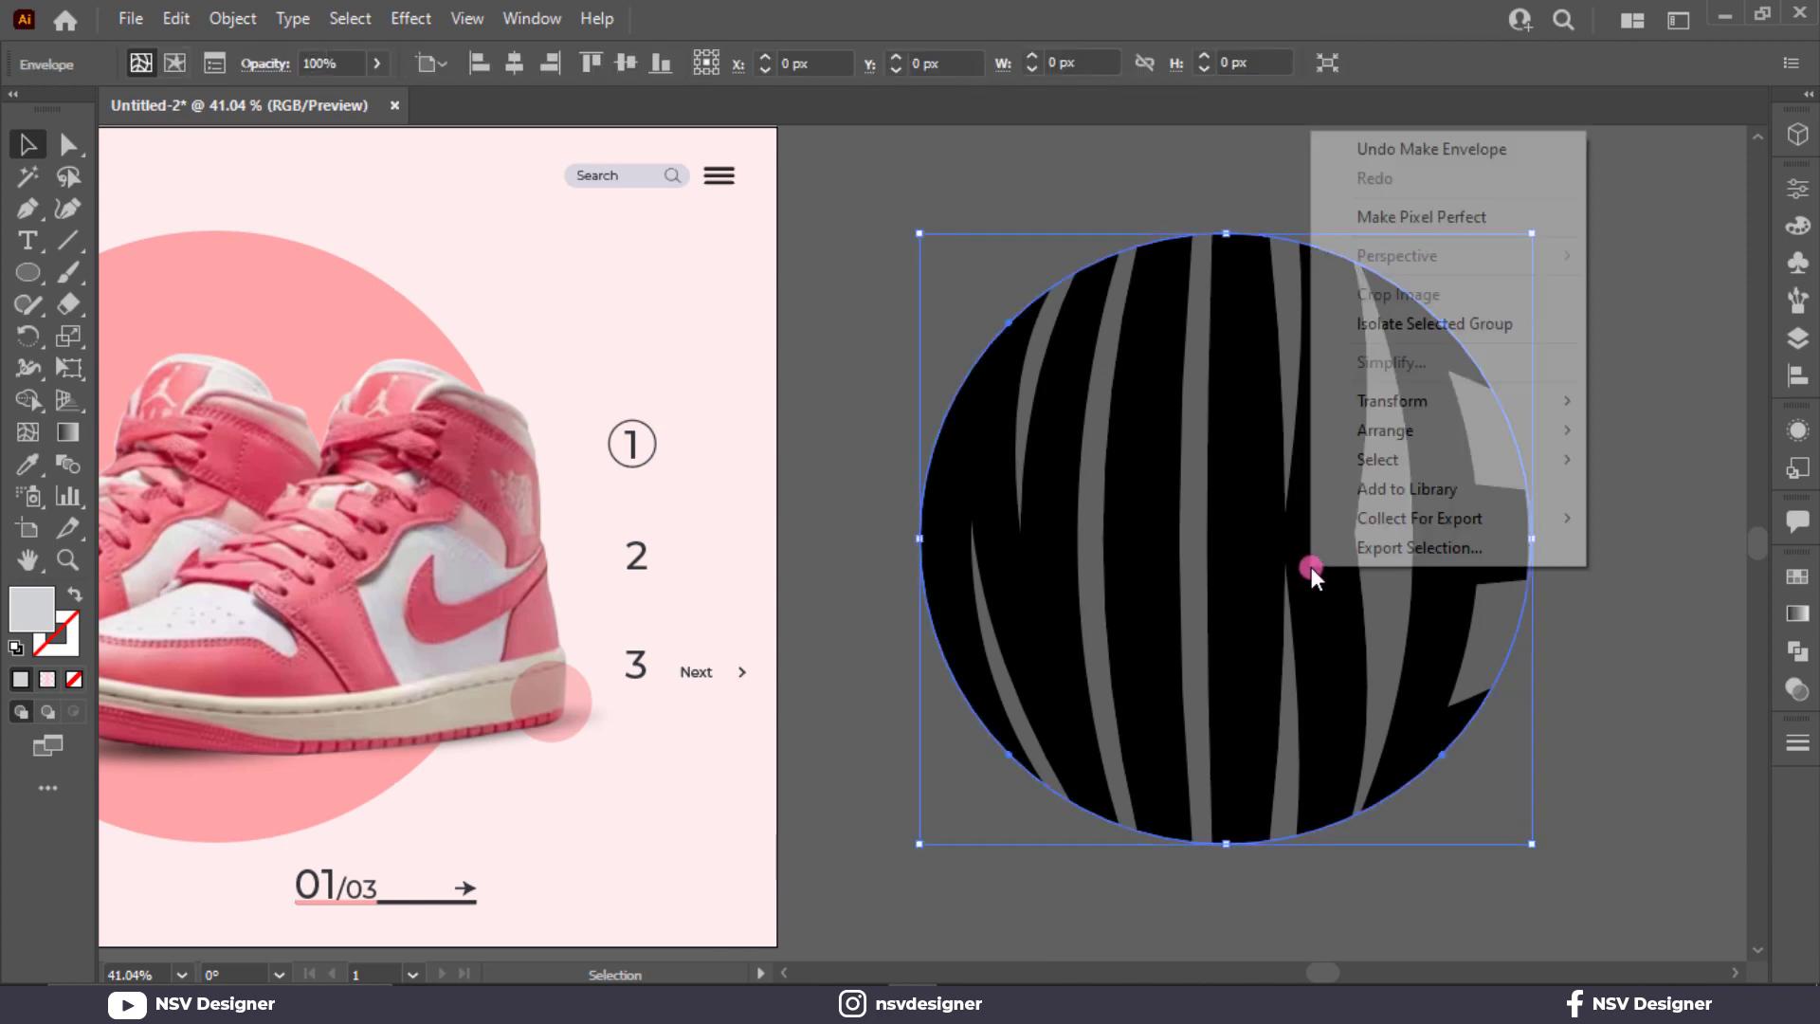
pyautogui.click(270, 33)
pyautogui.click(360, 320)
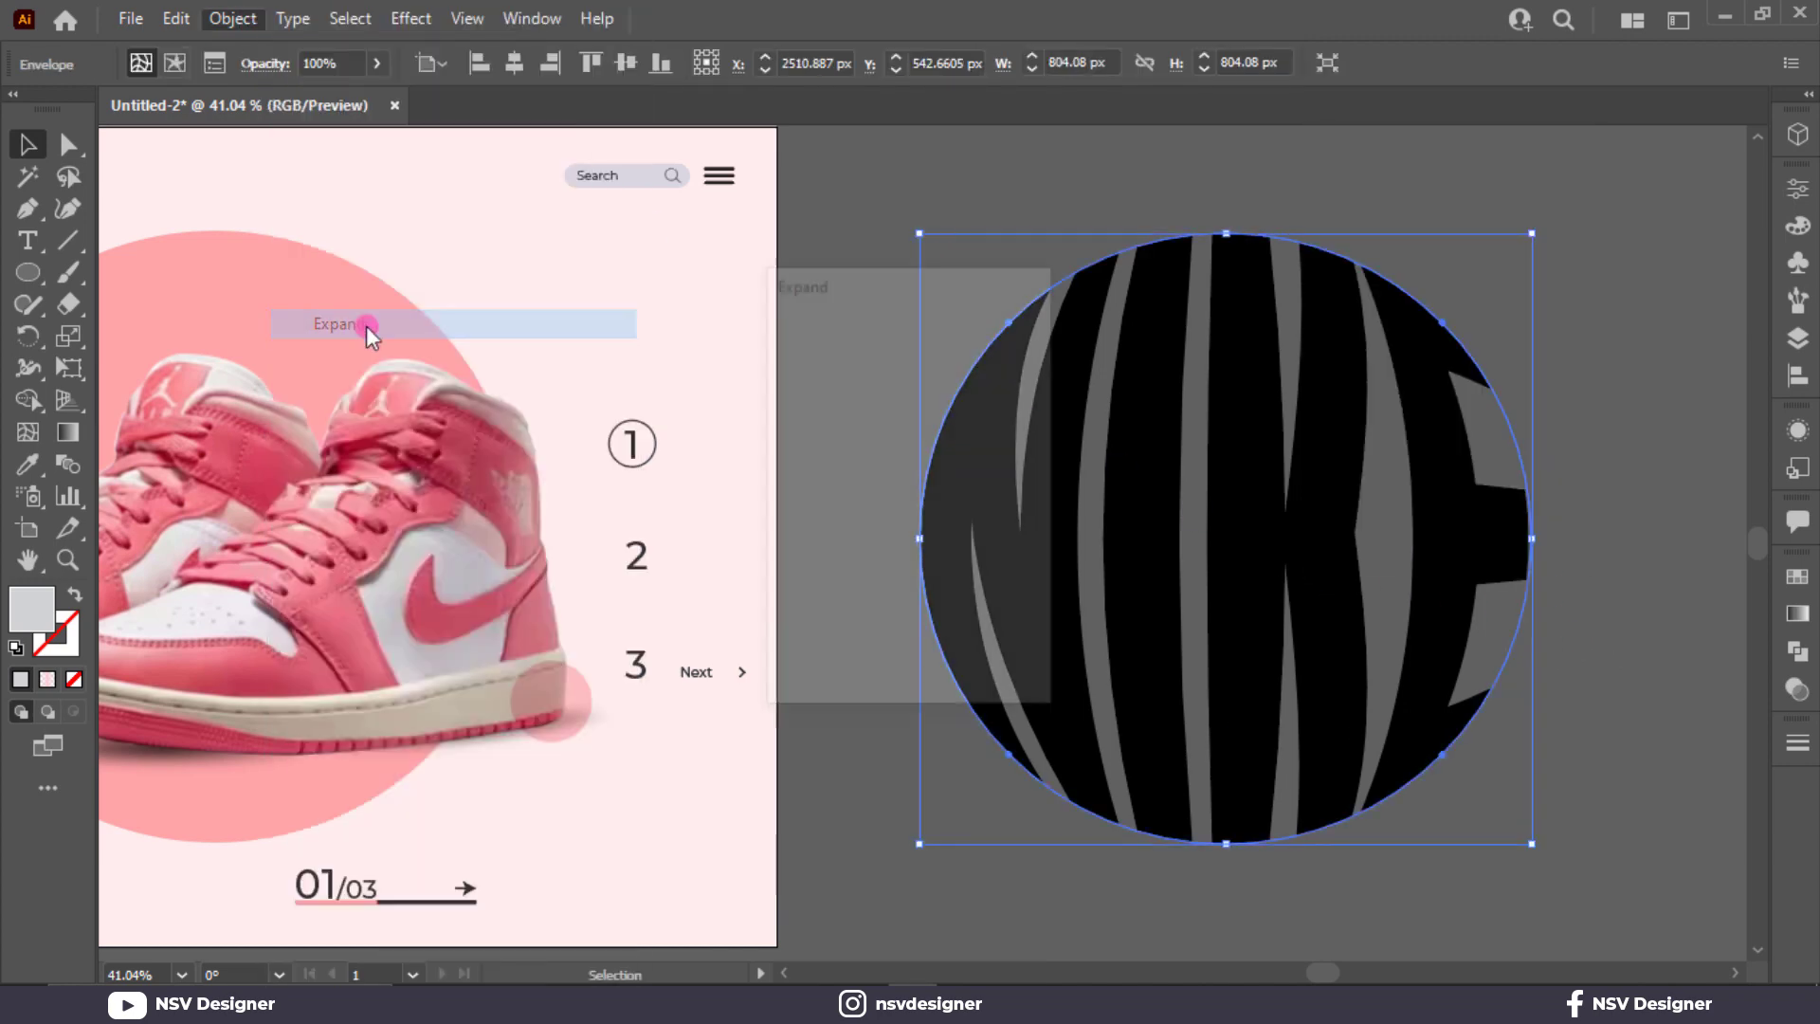
pyautogui.click(845, 656)
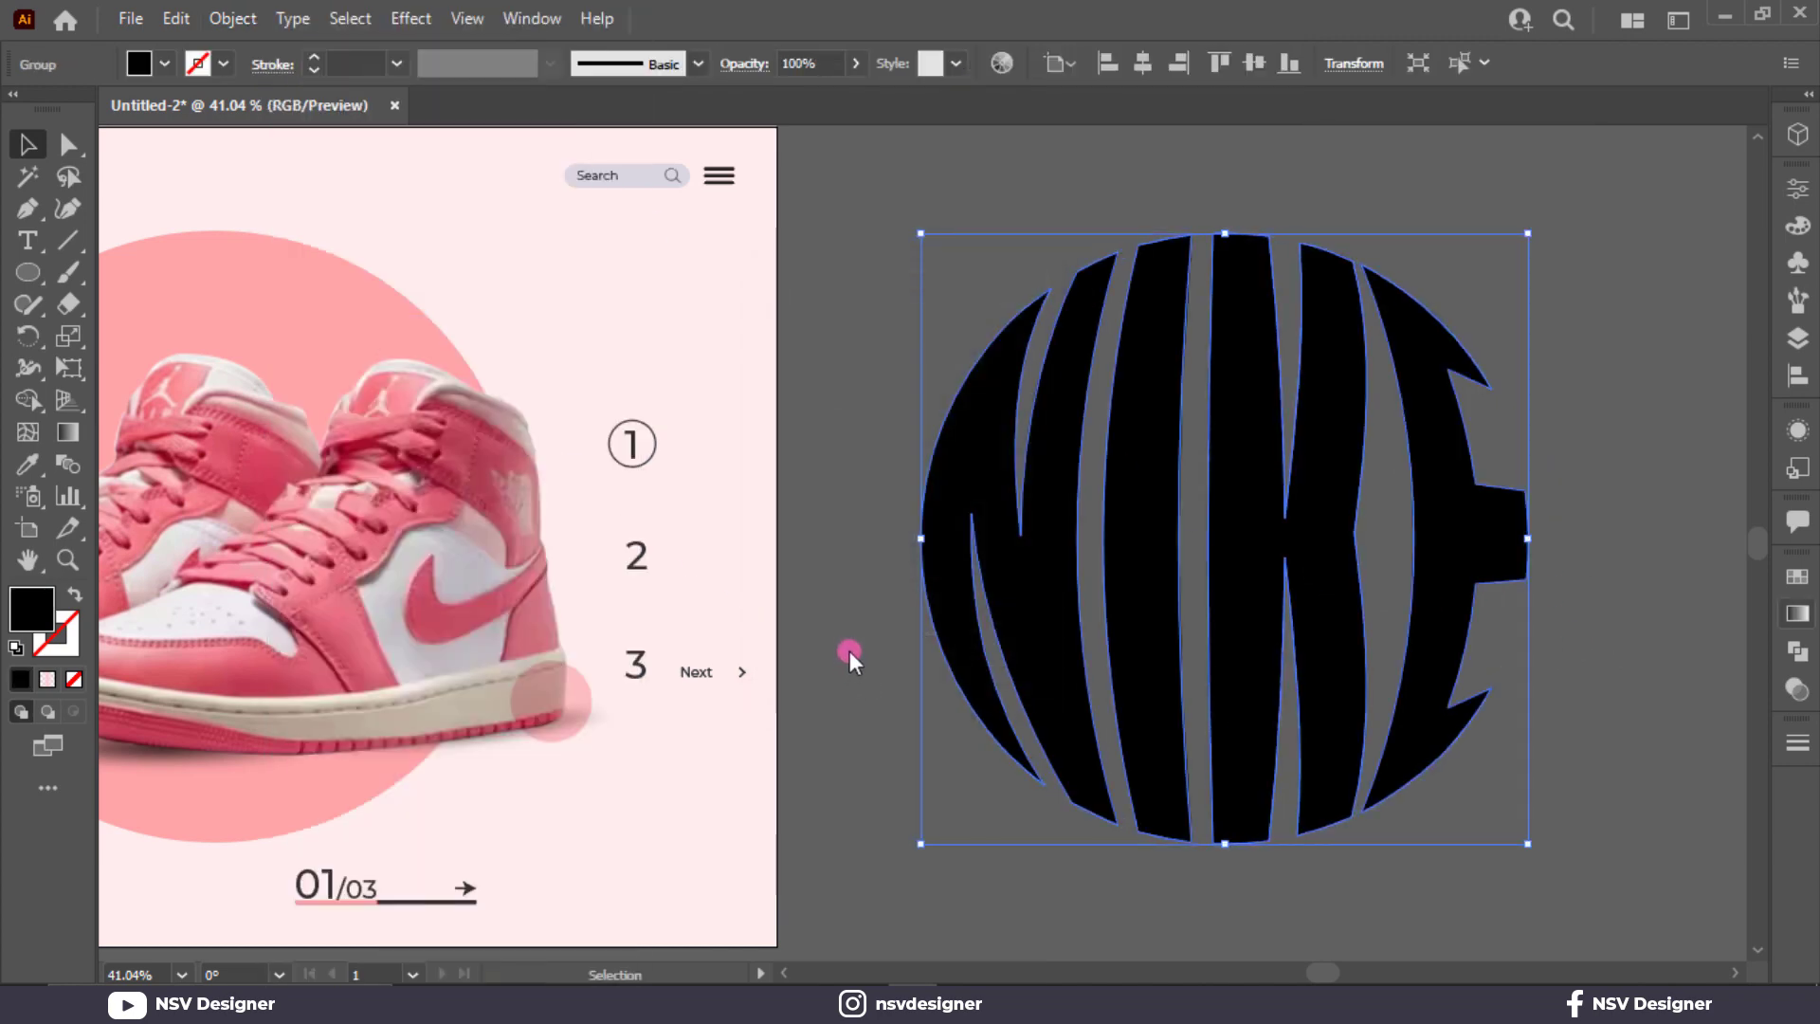
# Fill the warped NIKE lettering with a linear gradient and add a middle color stop at 50% location
pyautogui.scroll(-1, 868, 596)
pyautogui.moveTo(869, 587); pyautogui.dragTo(1172, 550)
pyautogui.scroll(-1, 1151, 550)
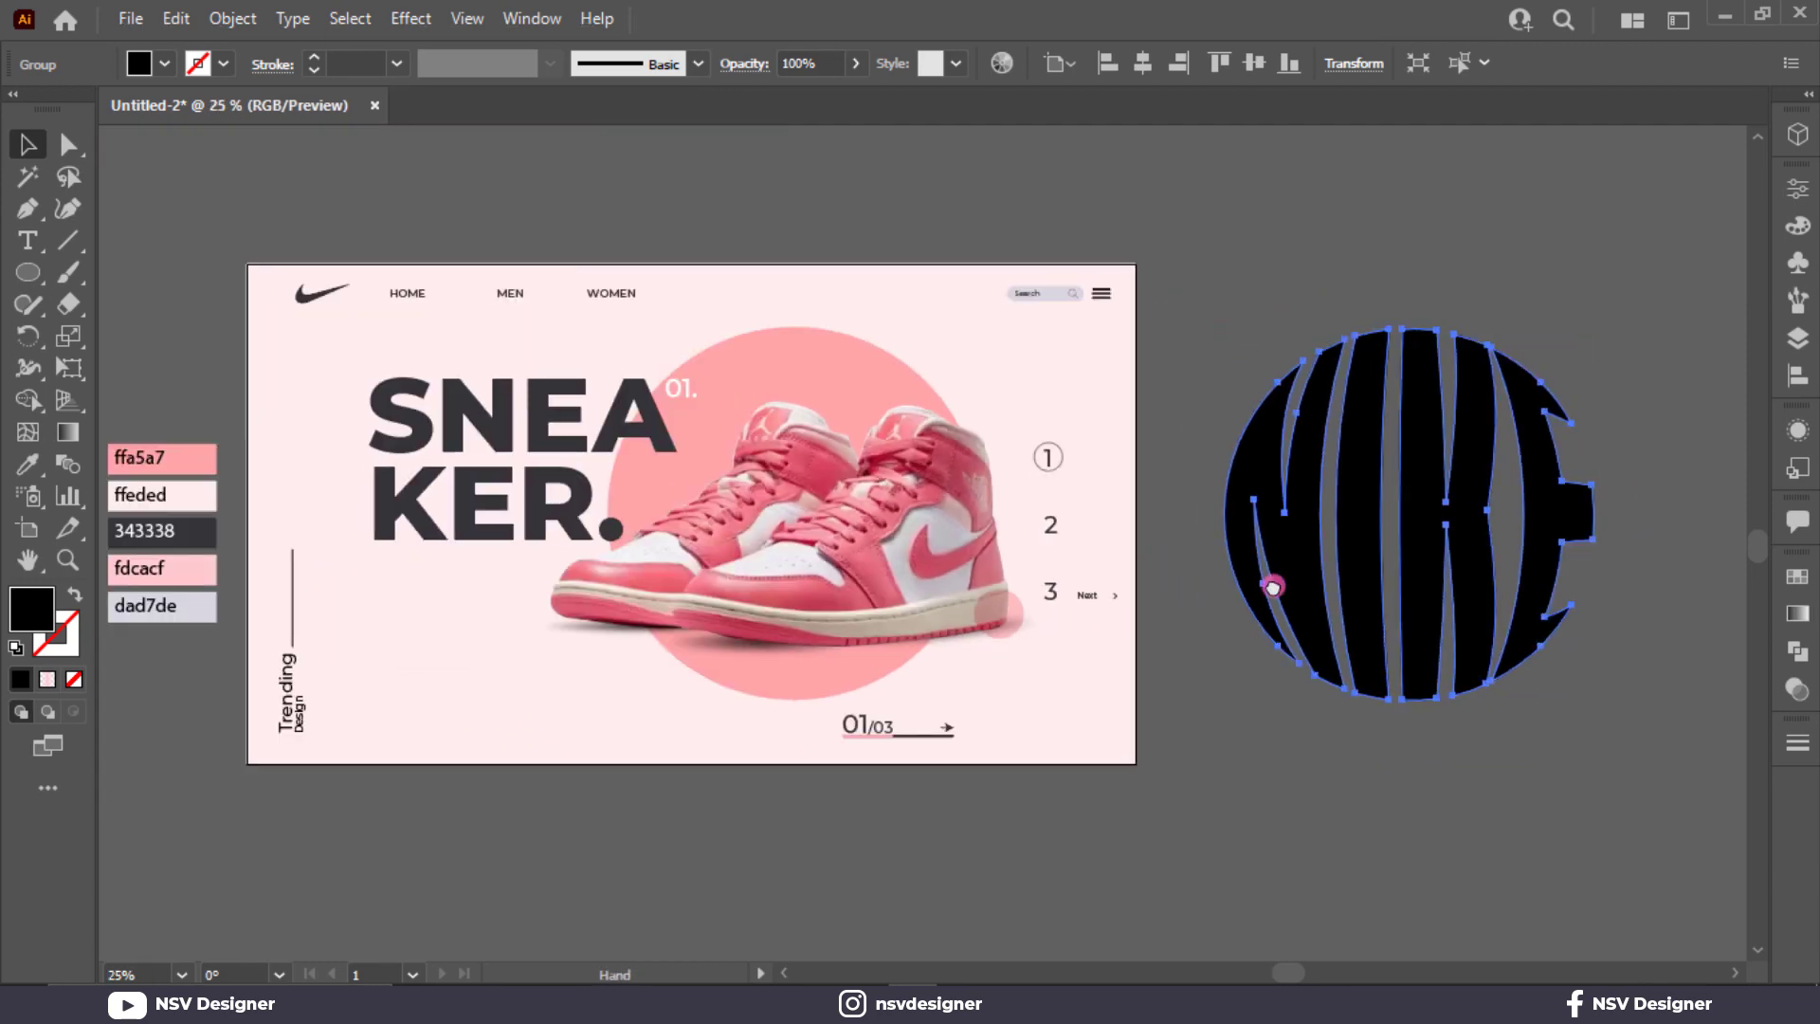
pyautogui.moveTo(1265, 589); pyautogui.dragTo(1413, 590)
pyautogui.click(1798, 614)
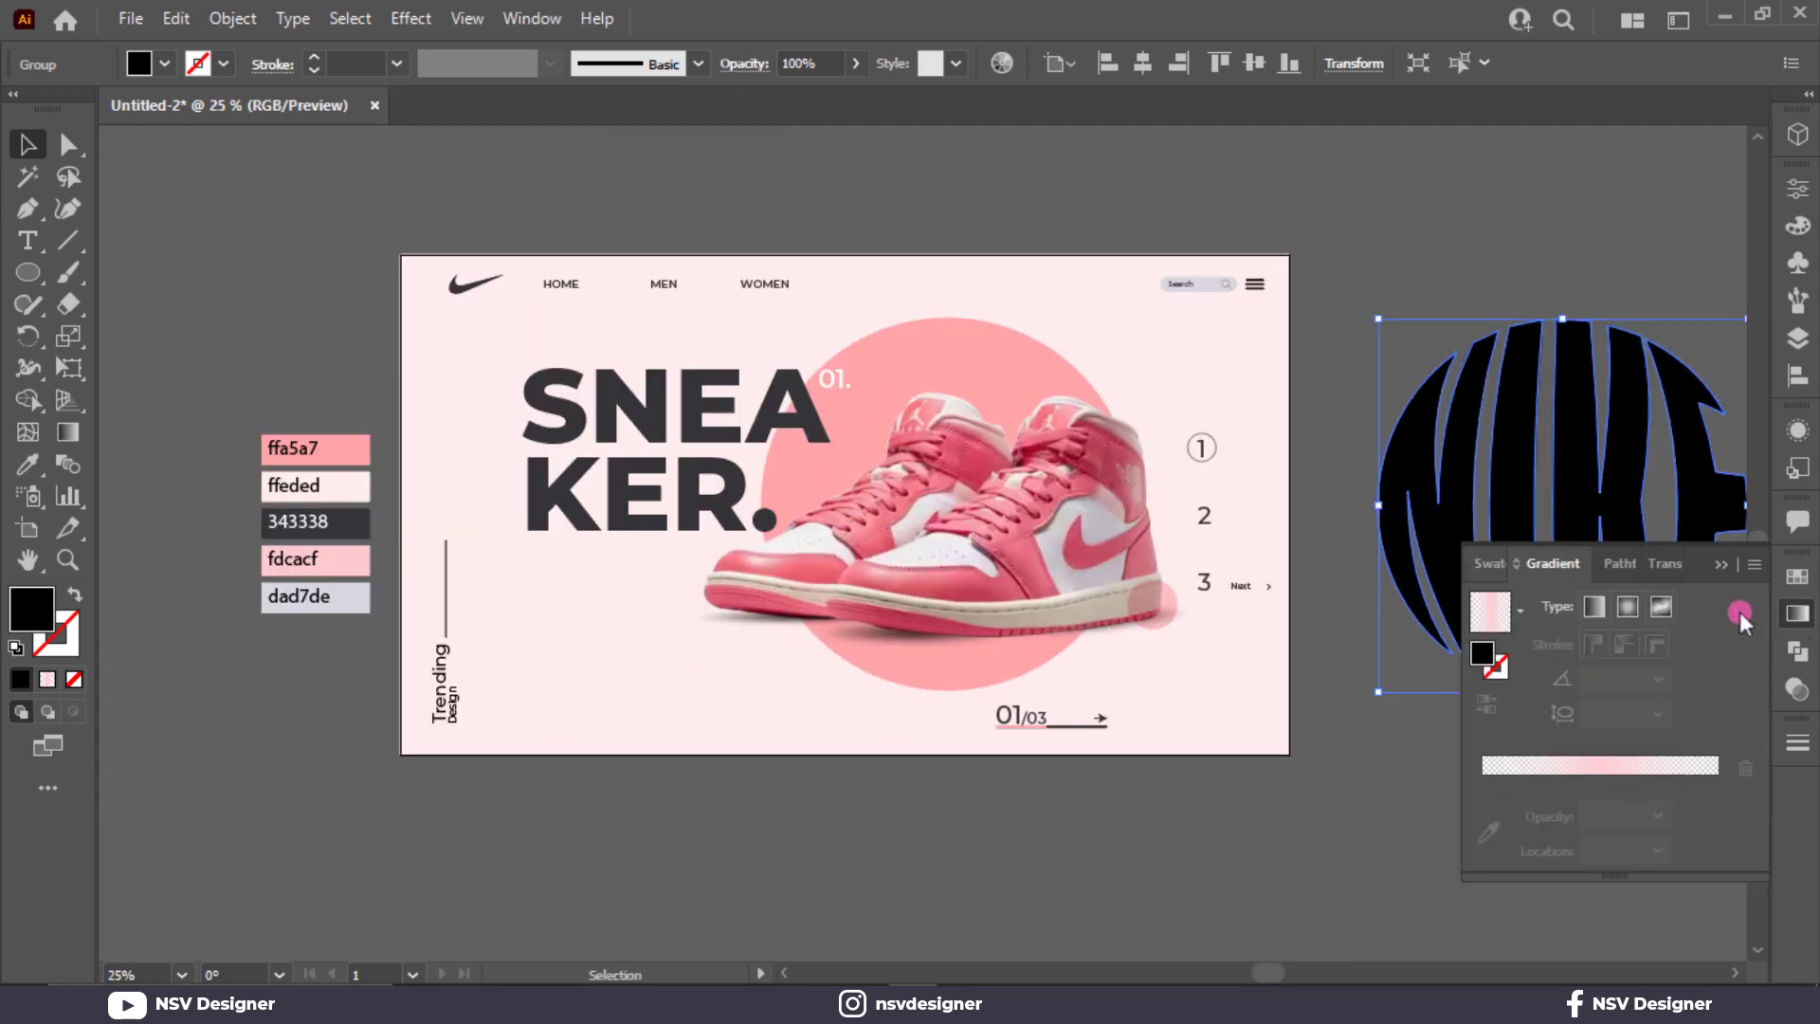
pyautogui.click(1527, 606)
pyautogui.click(1454, 663)
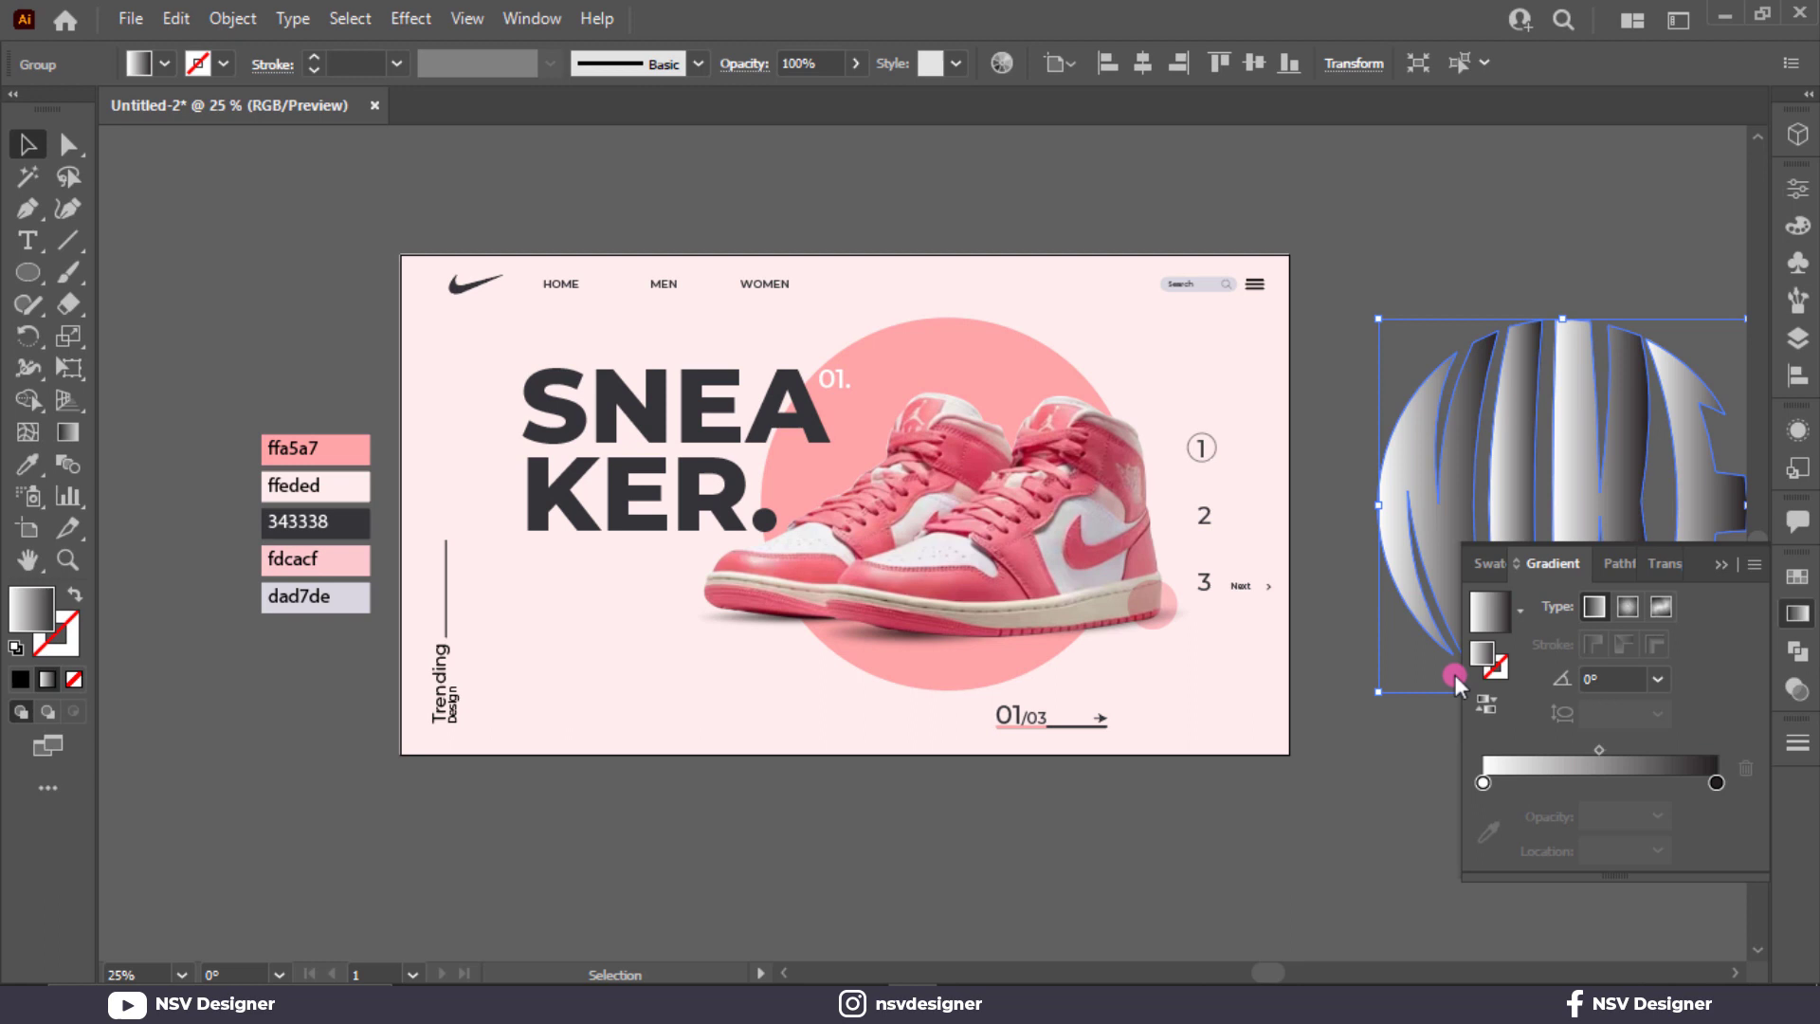
pyautogui.click(1600, 775)
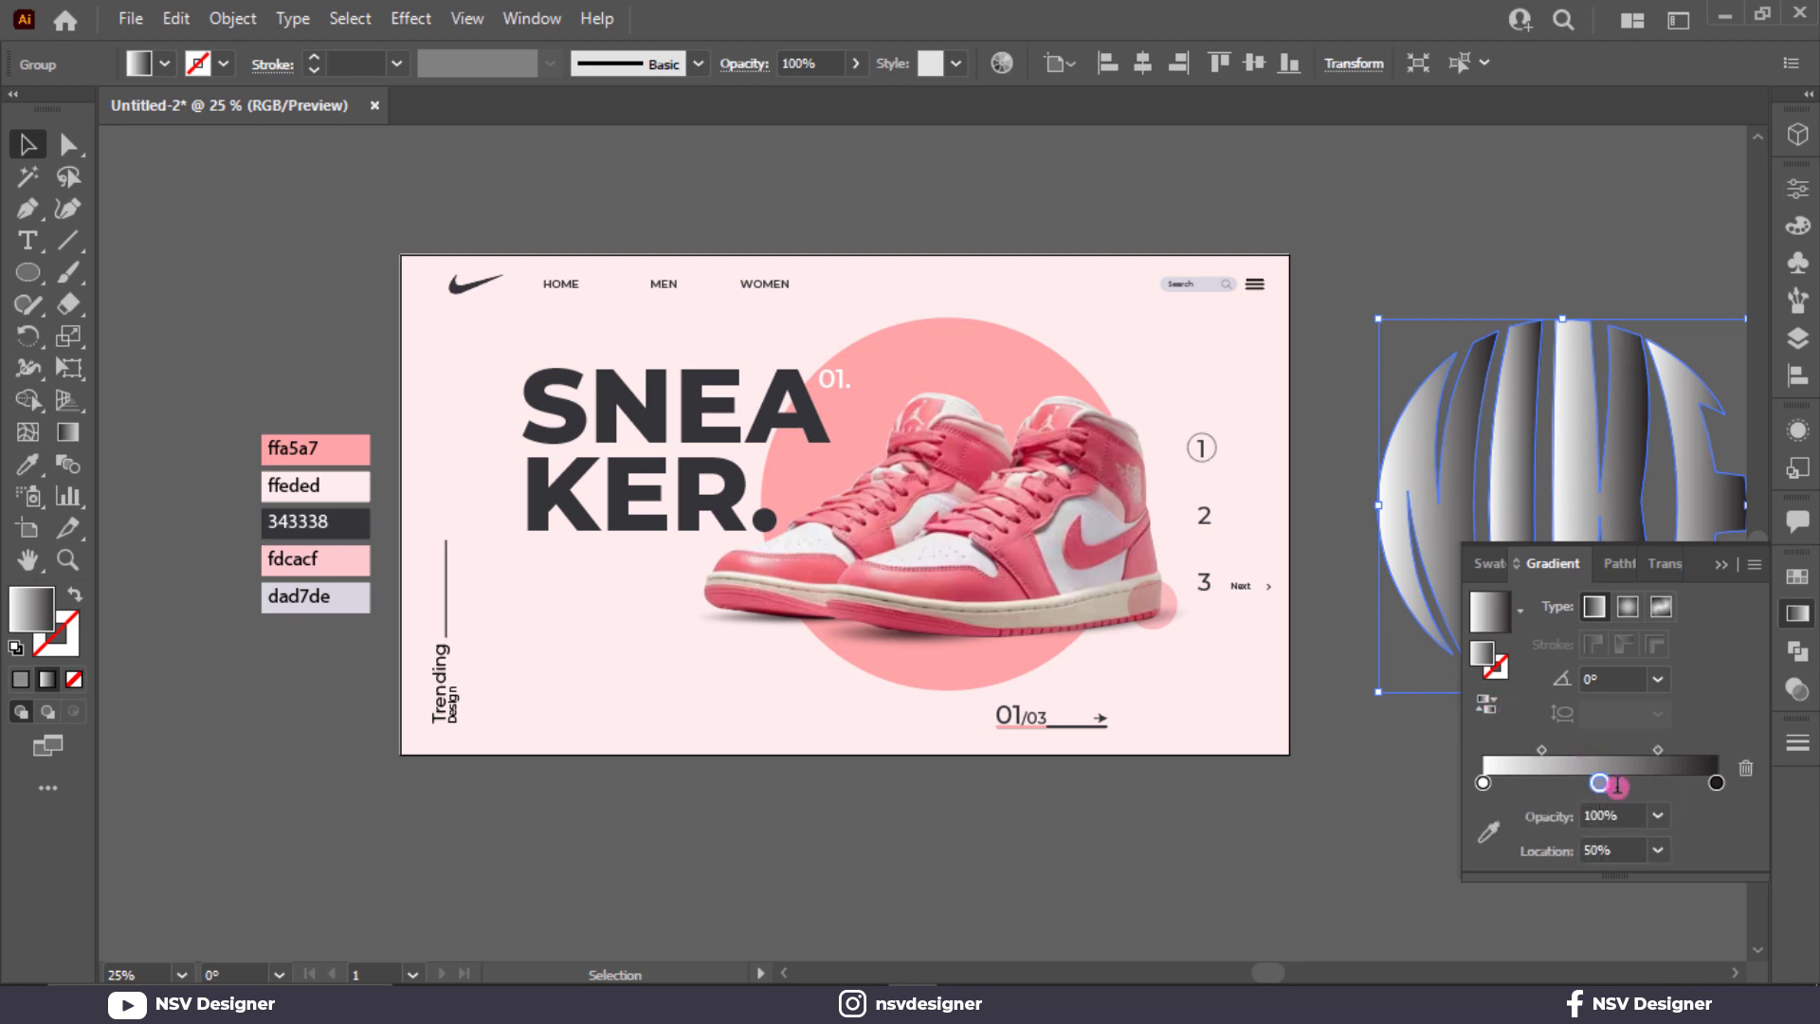
# Color all three gradient stops of the NIKE lettering with the pink sampled from the fdcacf palette swatch
pyautogui.click(1718, 782)
pyautogui.click(1488, 832)
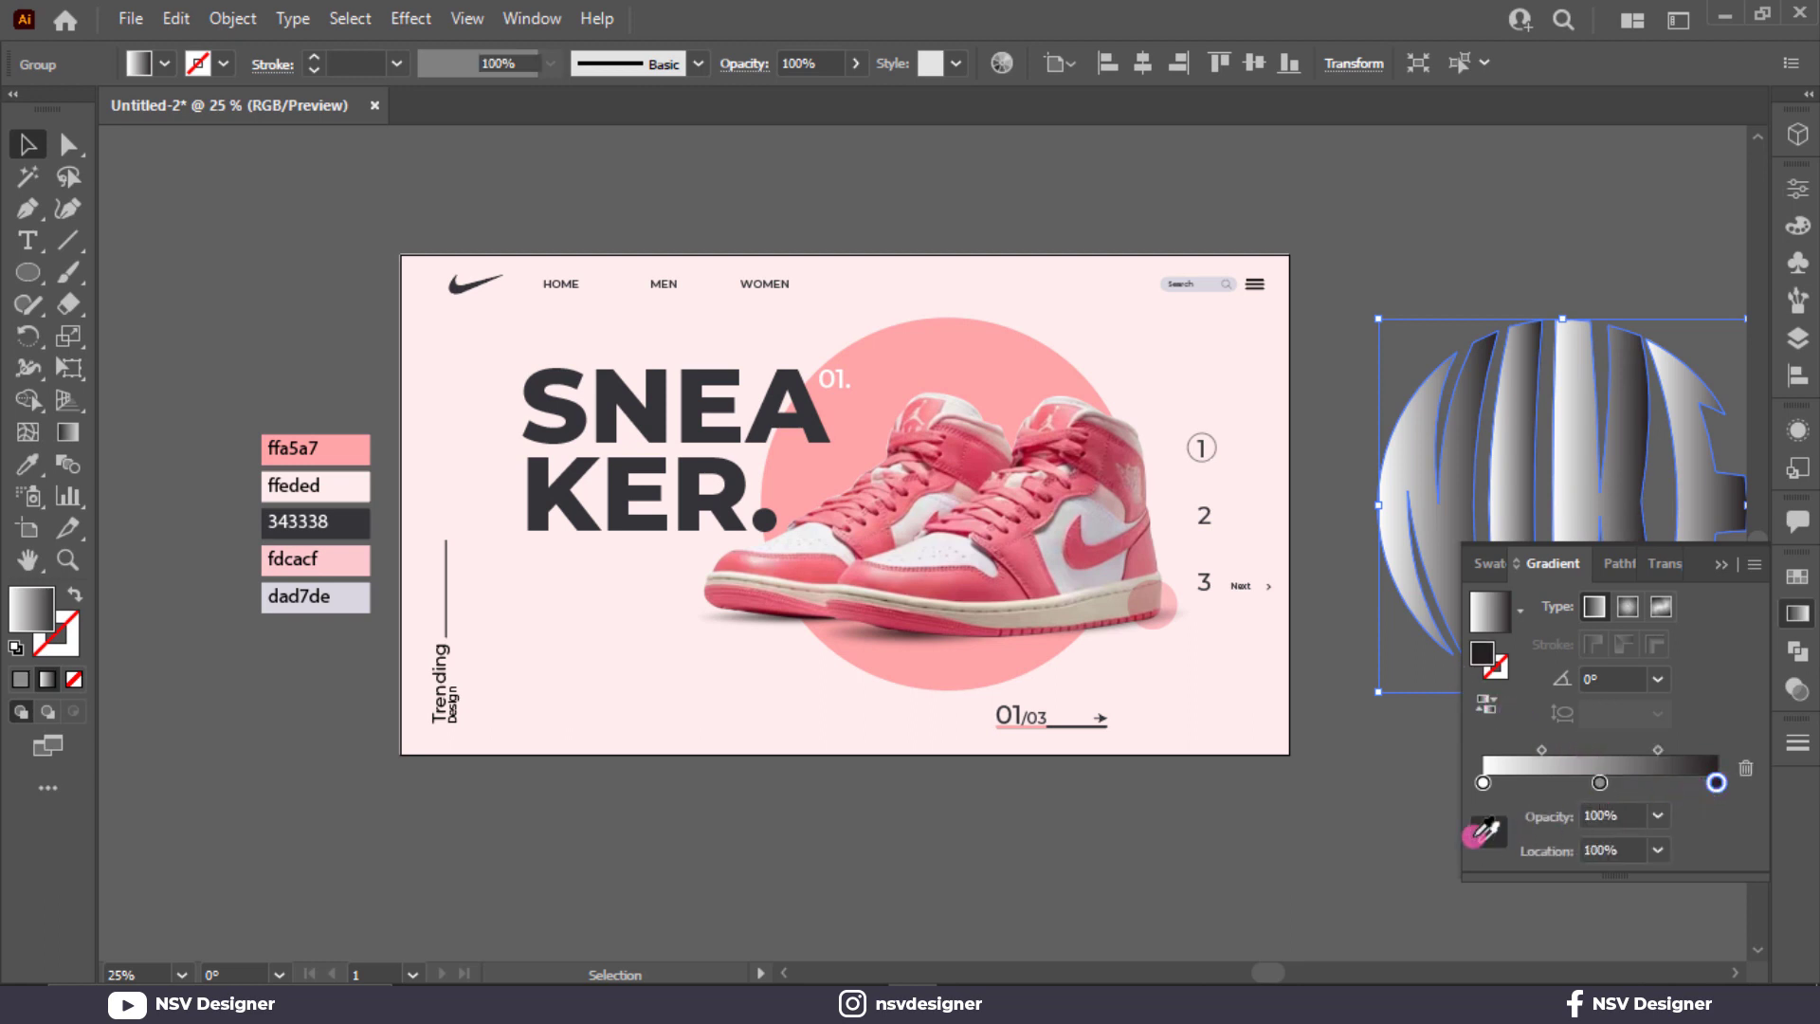
pyautogui.click(349, 564)
pyautogui.click(1600, 782)
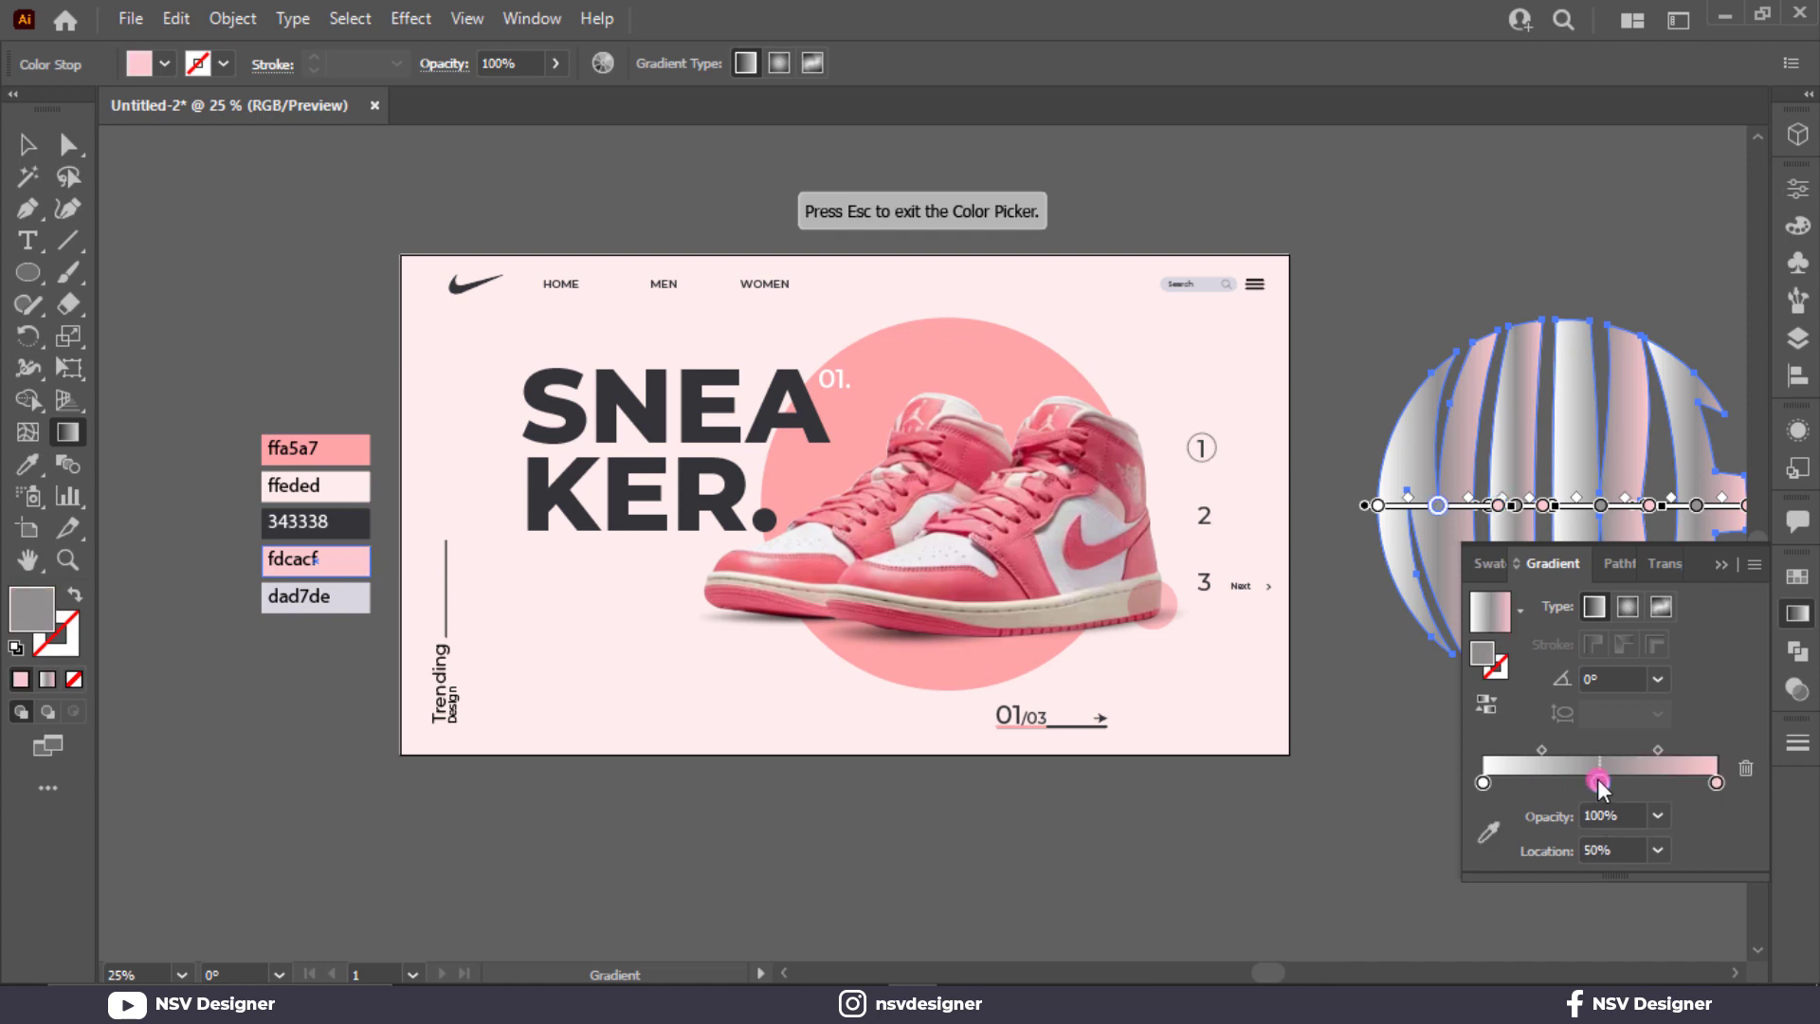
pyautogui.click(1488, 831)
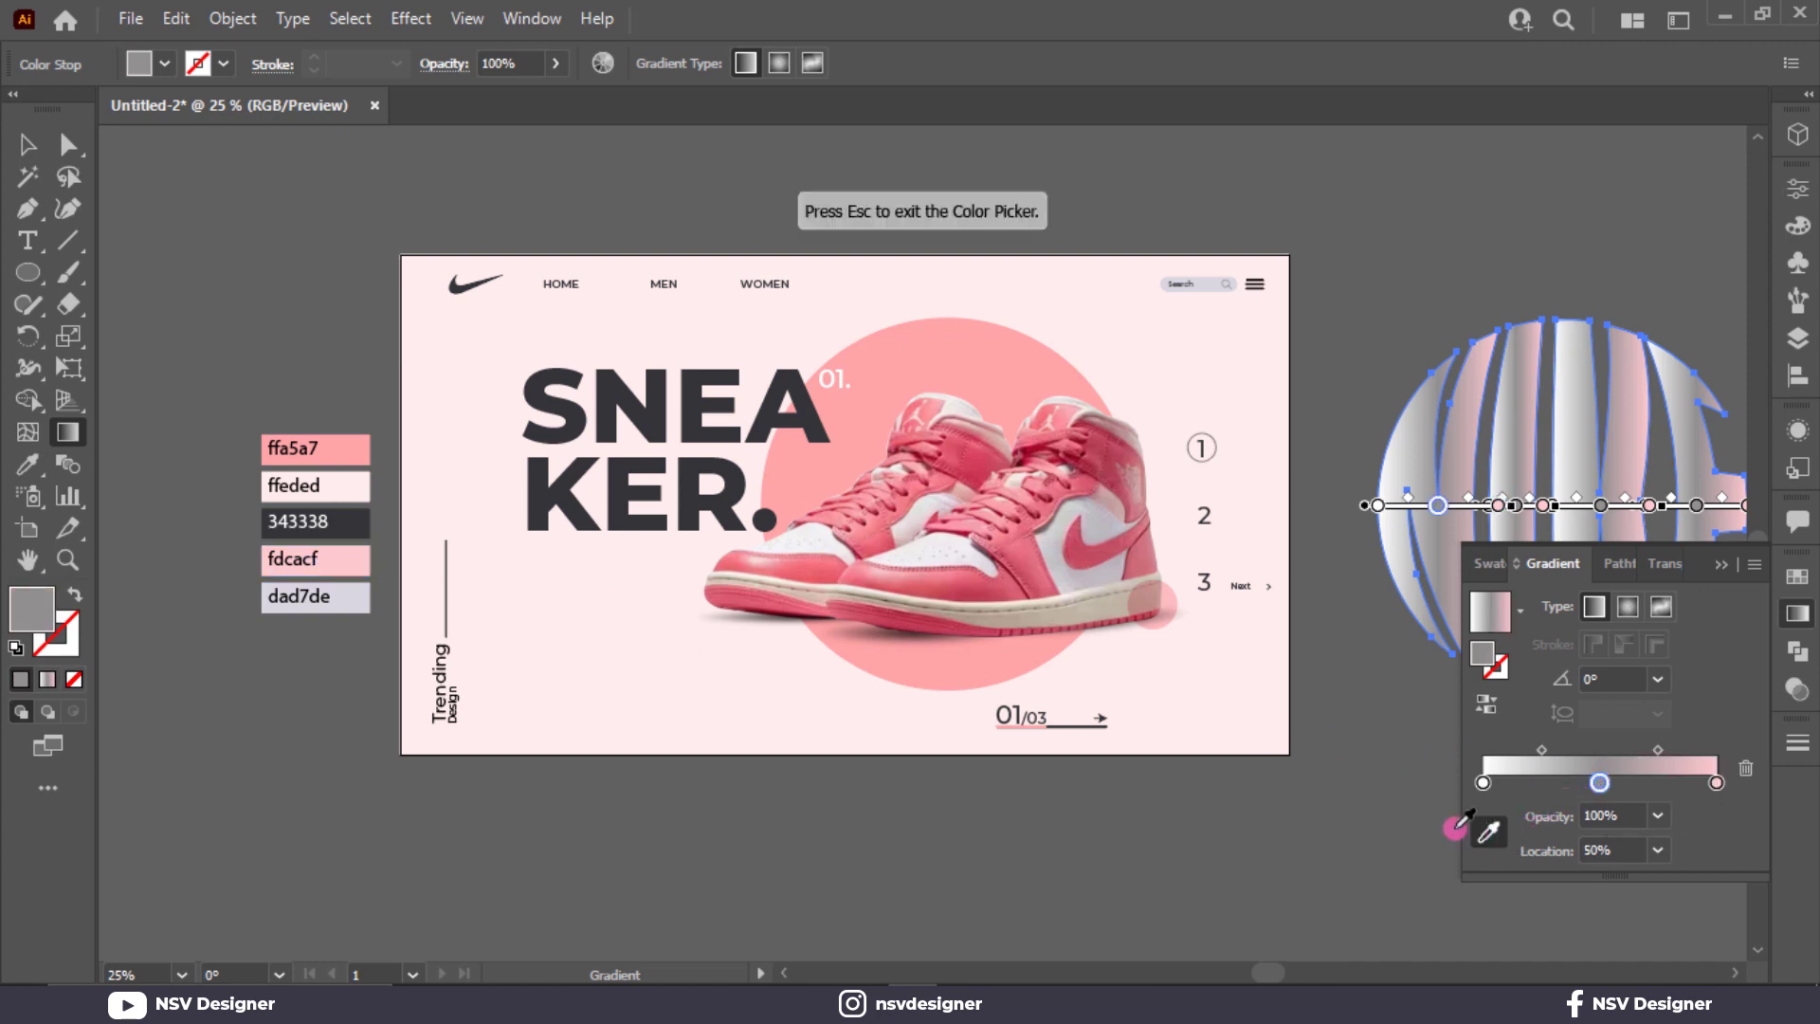
pyautogui.click(357, 554)
pyautogui.click(1482, 783)
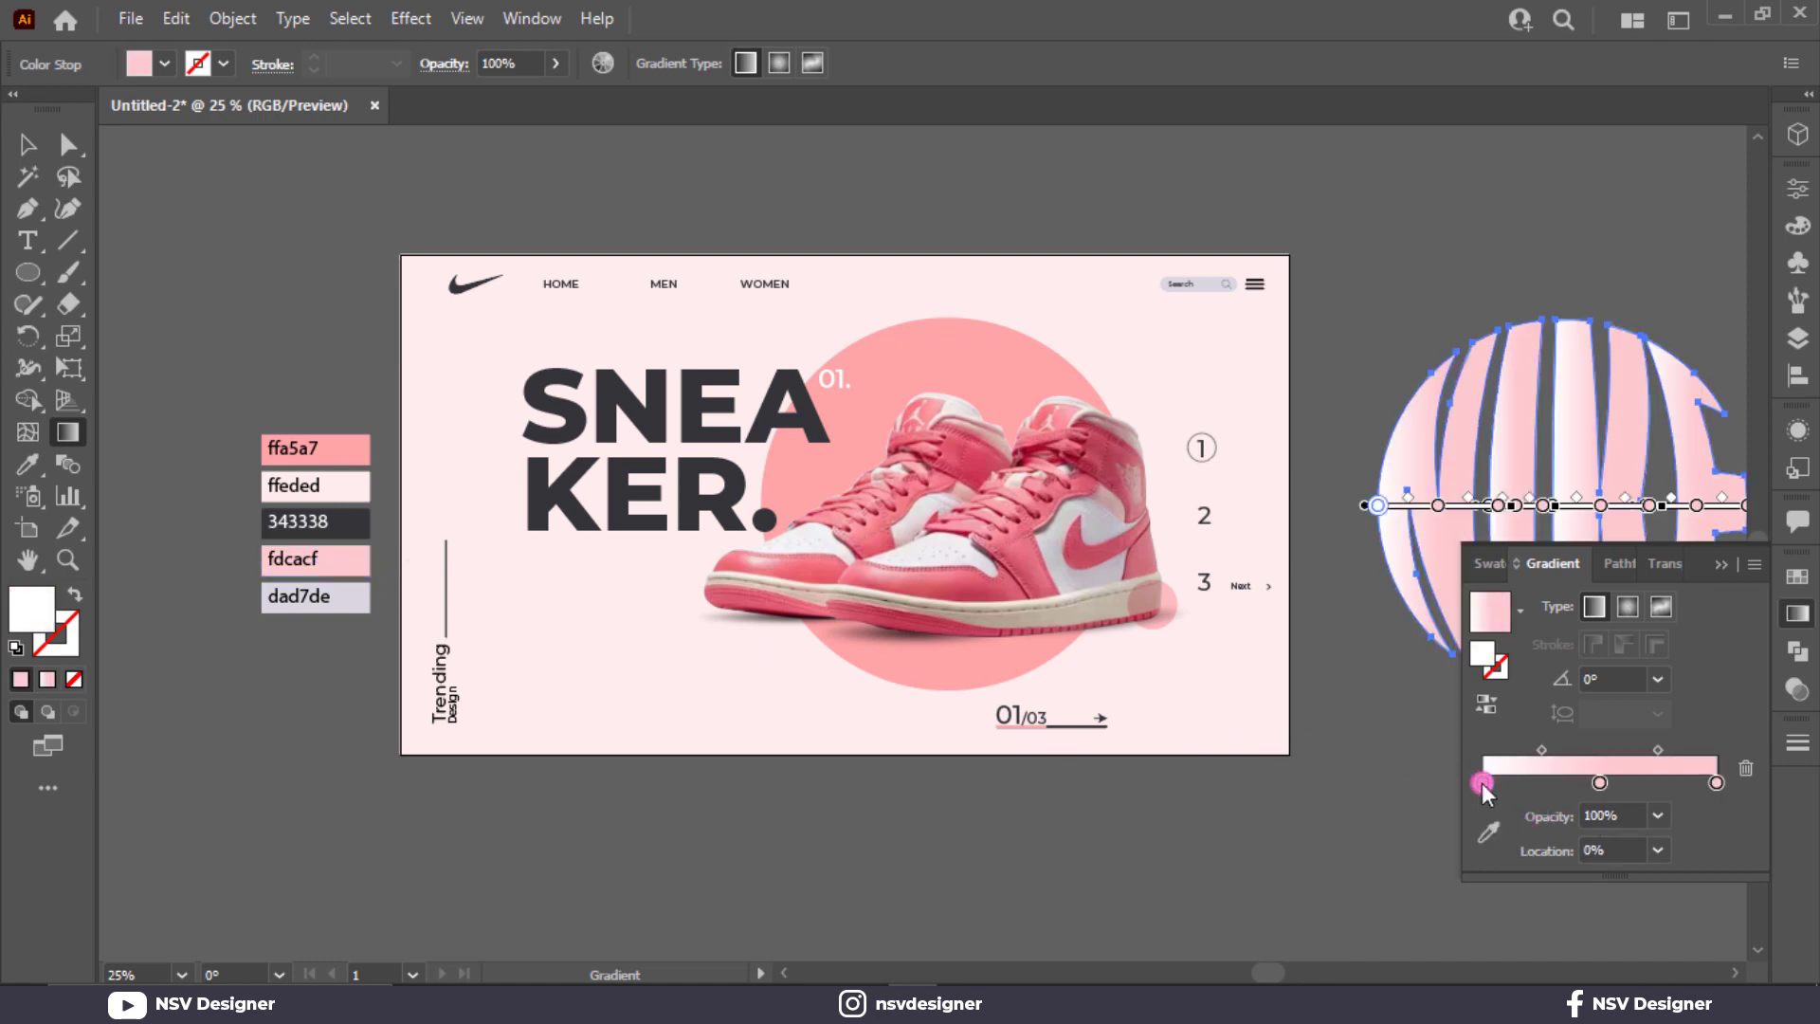
pyautogui.click(358, 558)
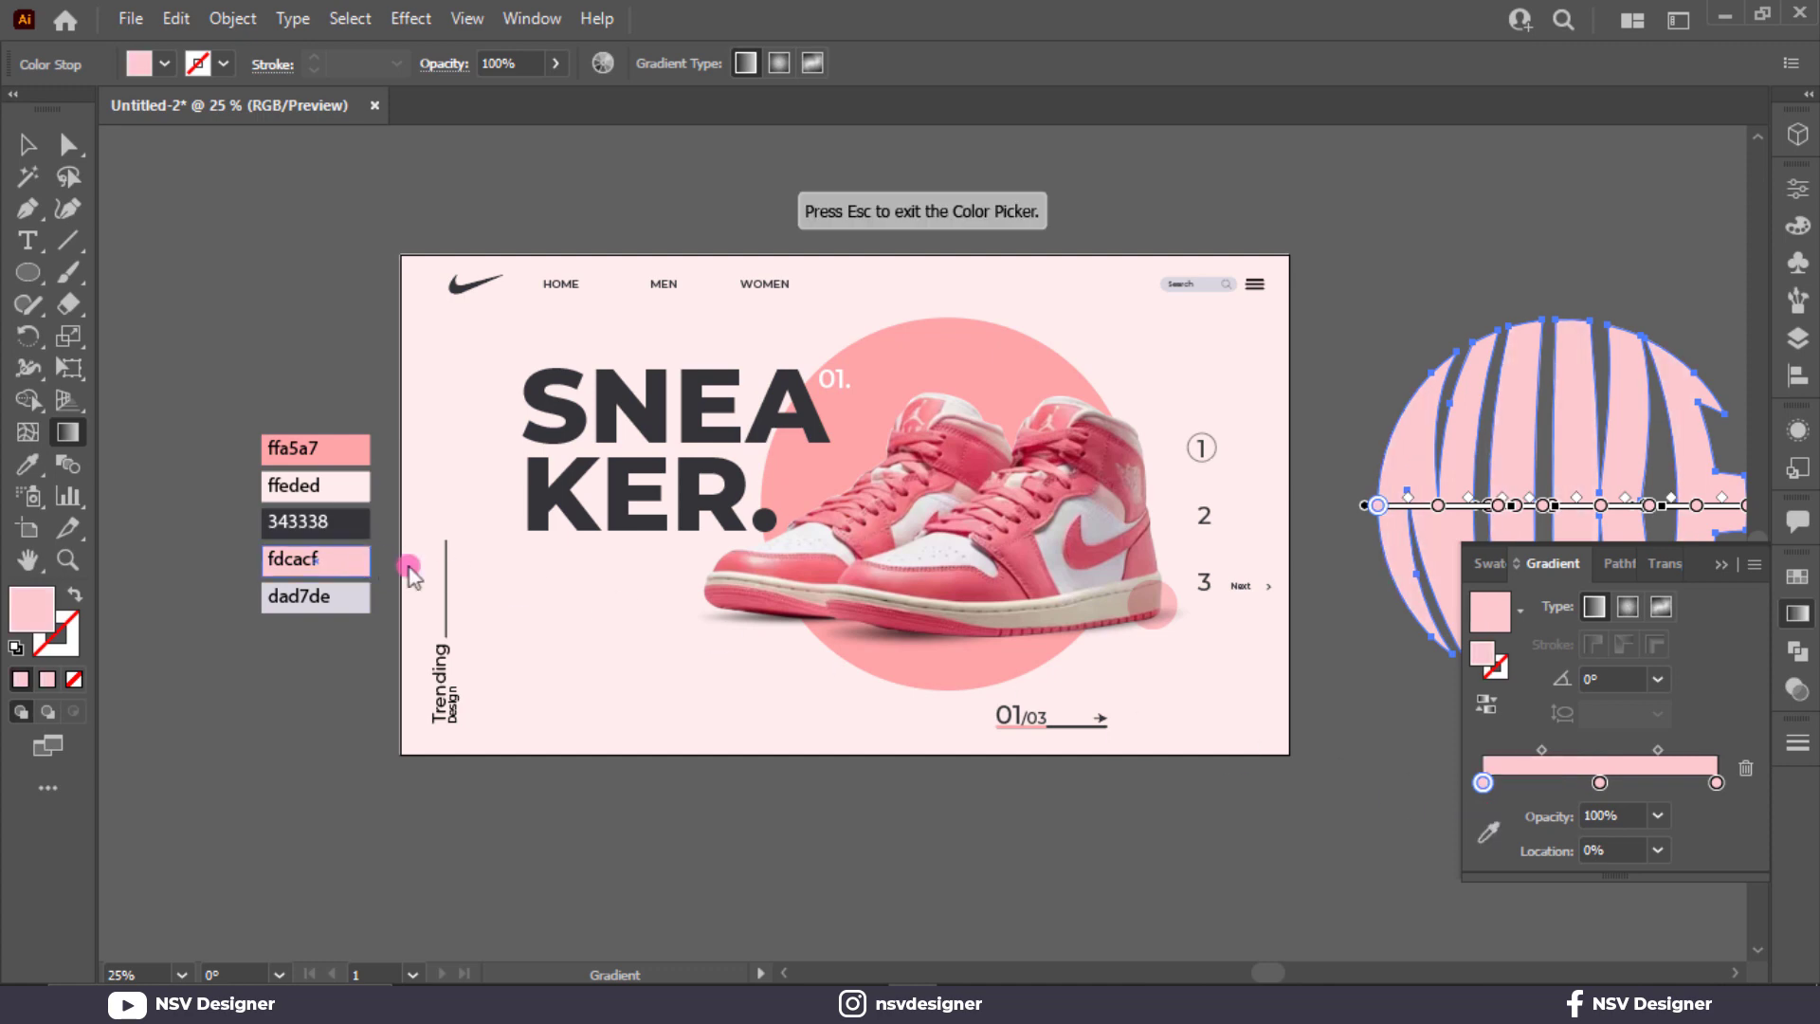
# Set the opacity of the first and last gradient stops to 0%, leaving the middle stop opaque
pyautogui.click(1568, 807)
pyautogui.write('0')
pyautogui.press('Return')
pyautogui.click(1716, 783)
pyautogui.click(1608, 813)
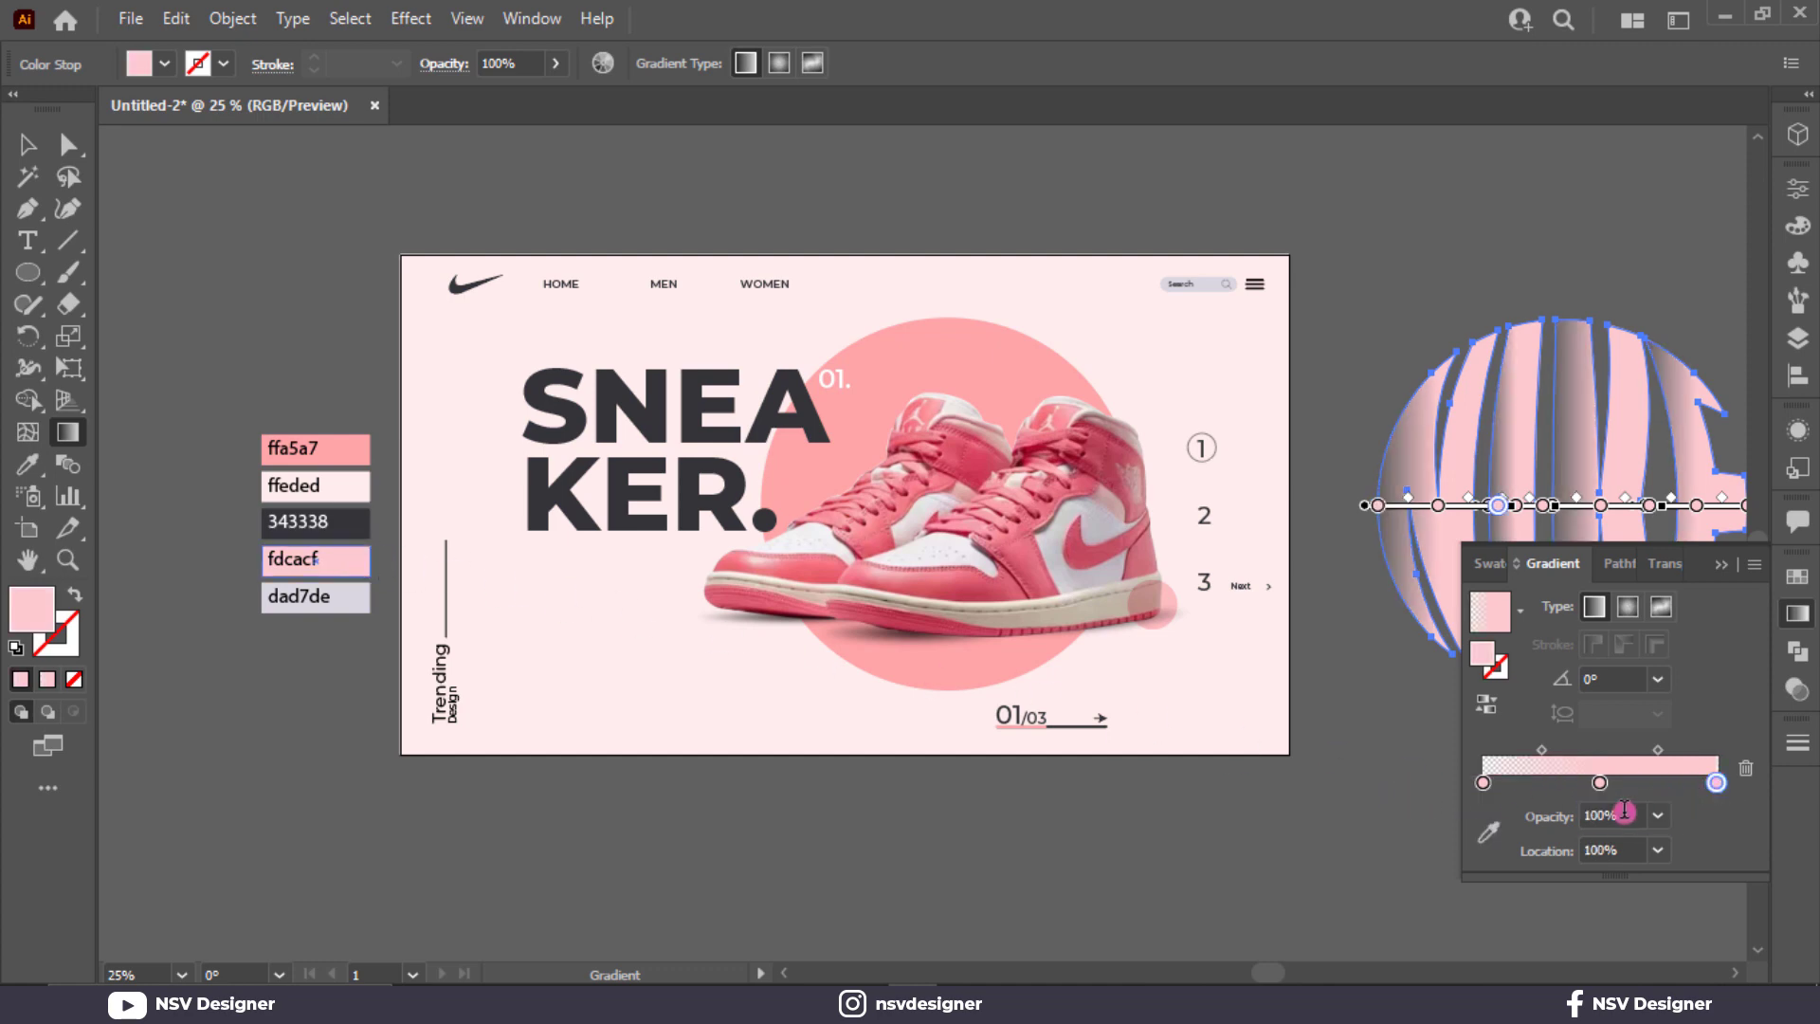
pyautogui.write('0')
pyautogui.click(28, 150)
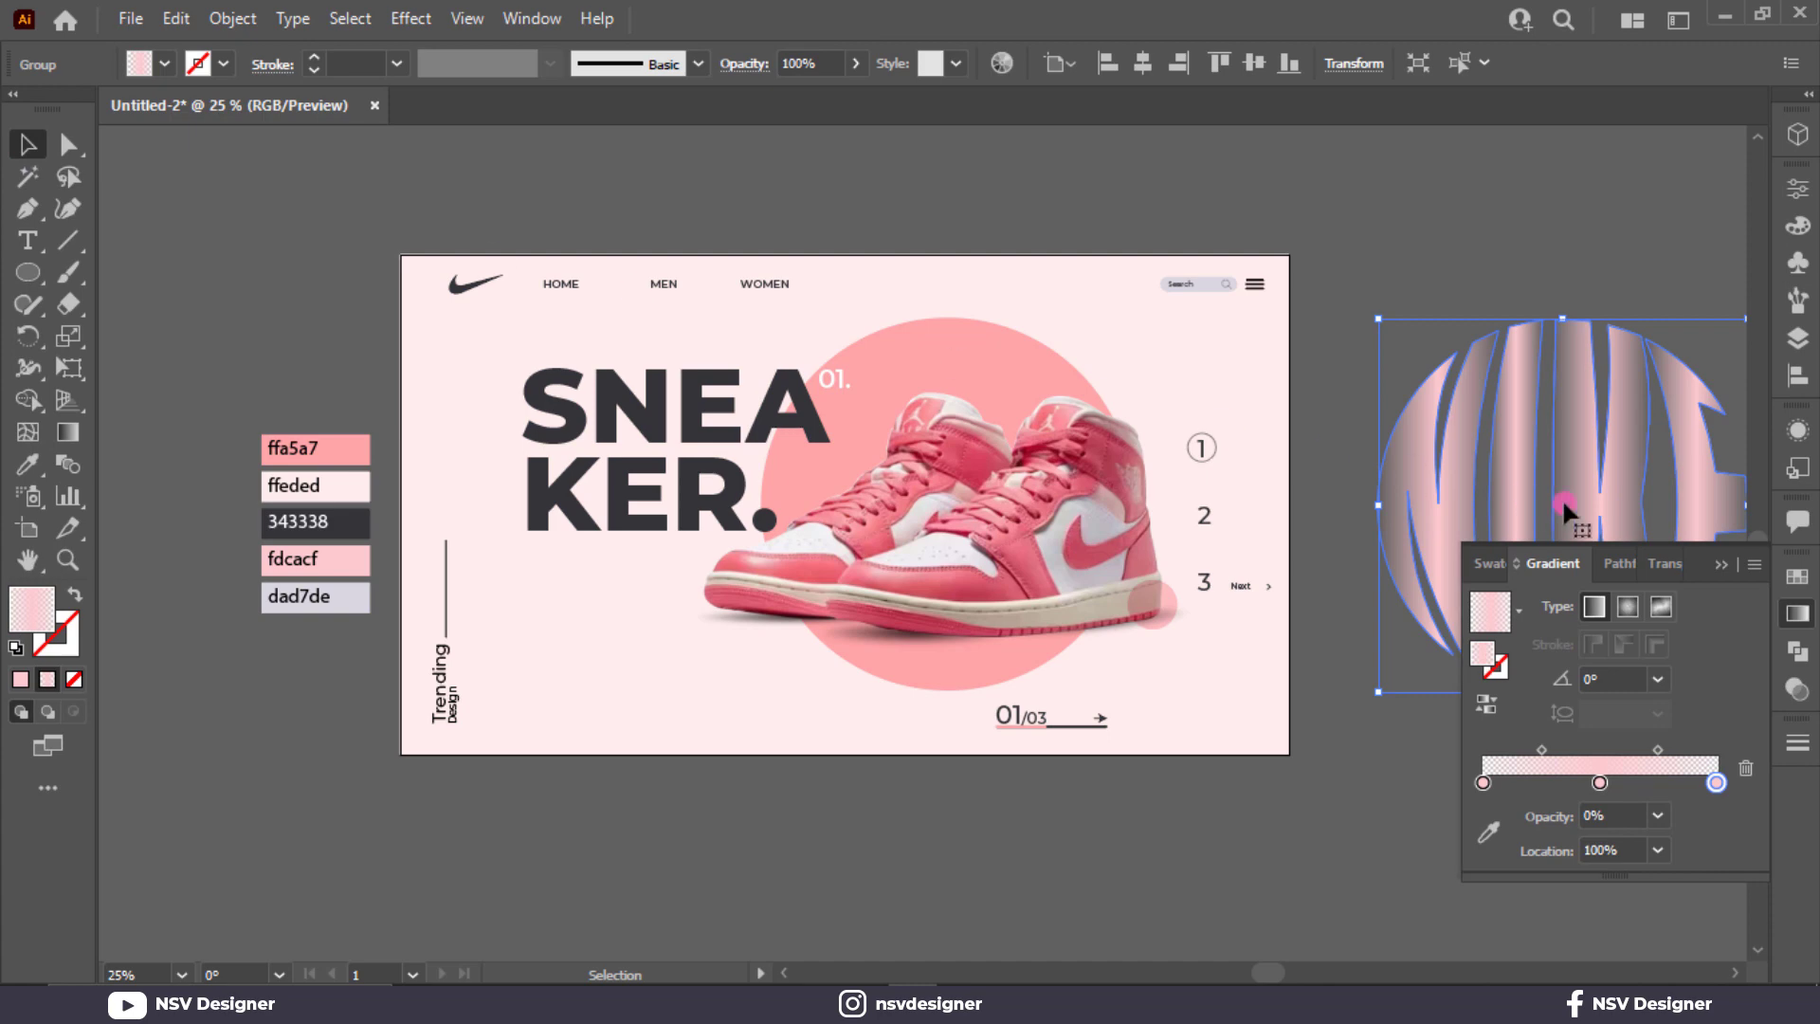
# Set the gradient angle to -90° and redraw it as a single vertical gradient running across all the NIKE letters
pyautogui.click(1649, 677)
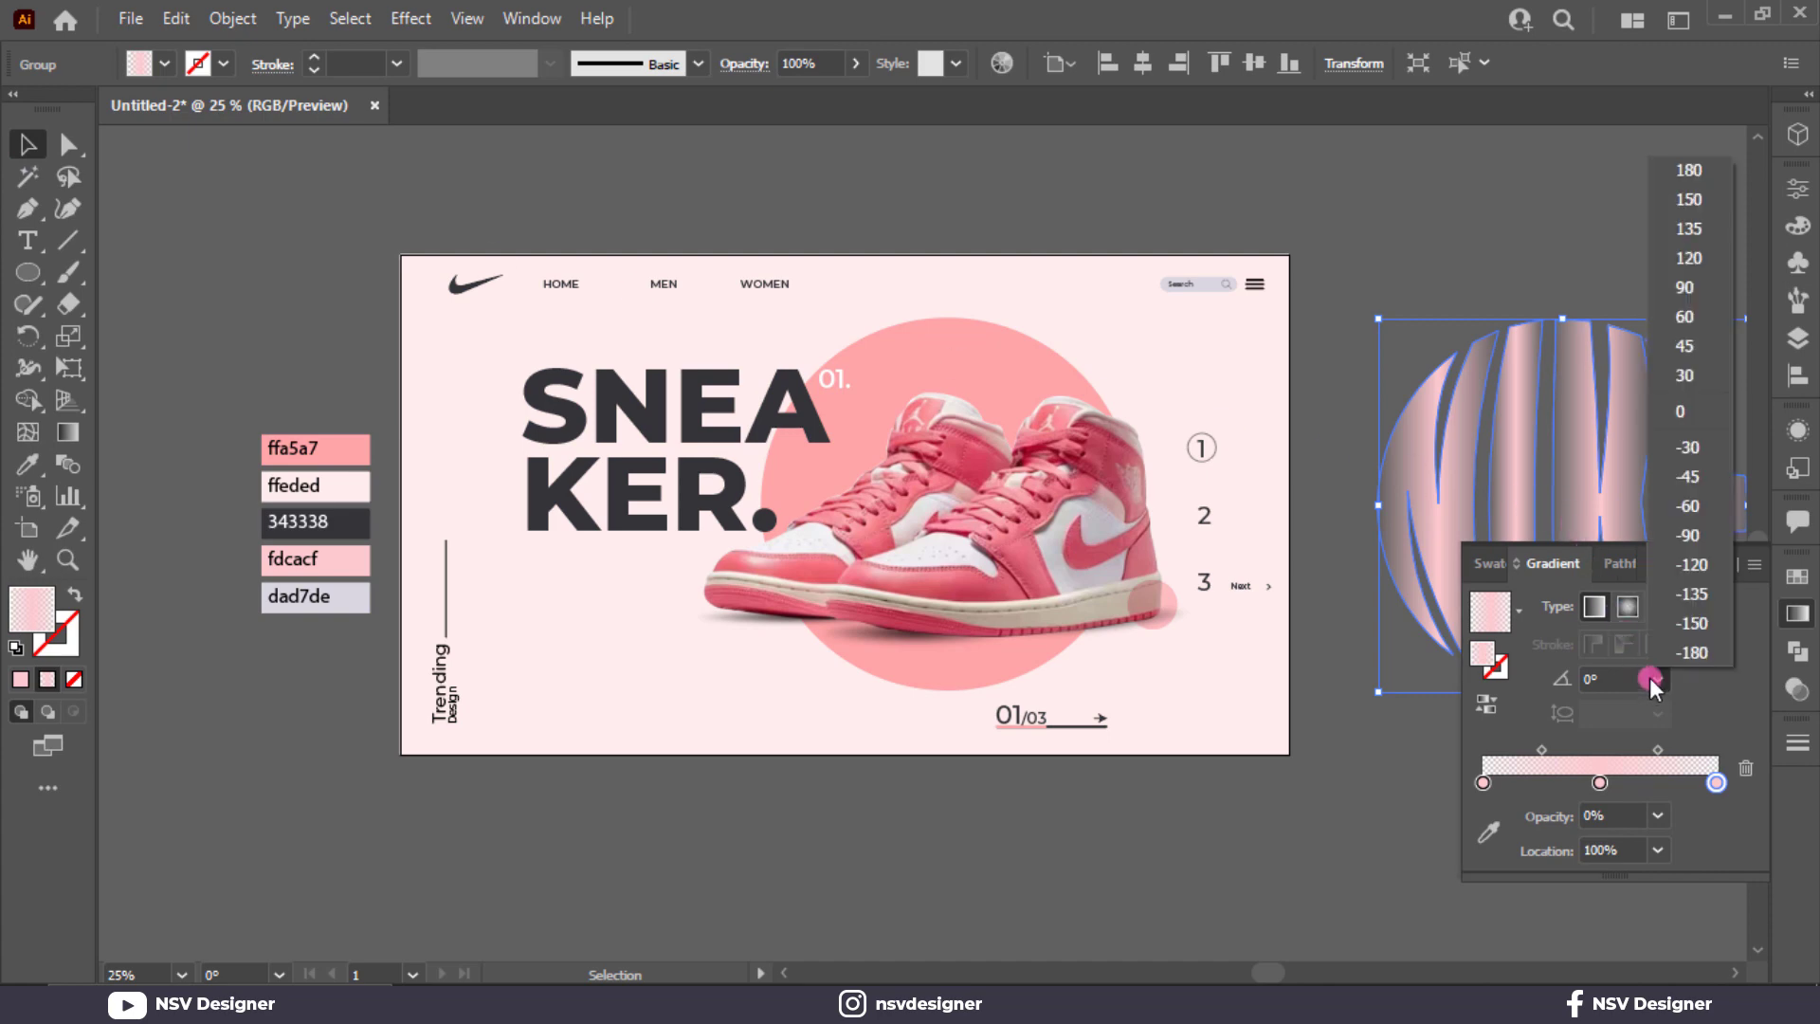
pyautogui.click(1684, 534)
pyautogui.click(1714, 562)
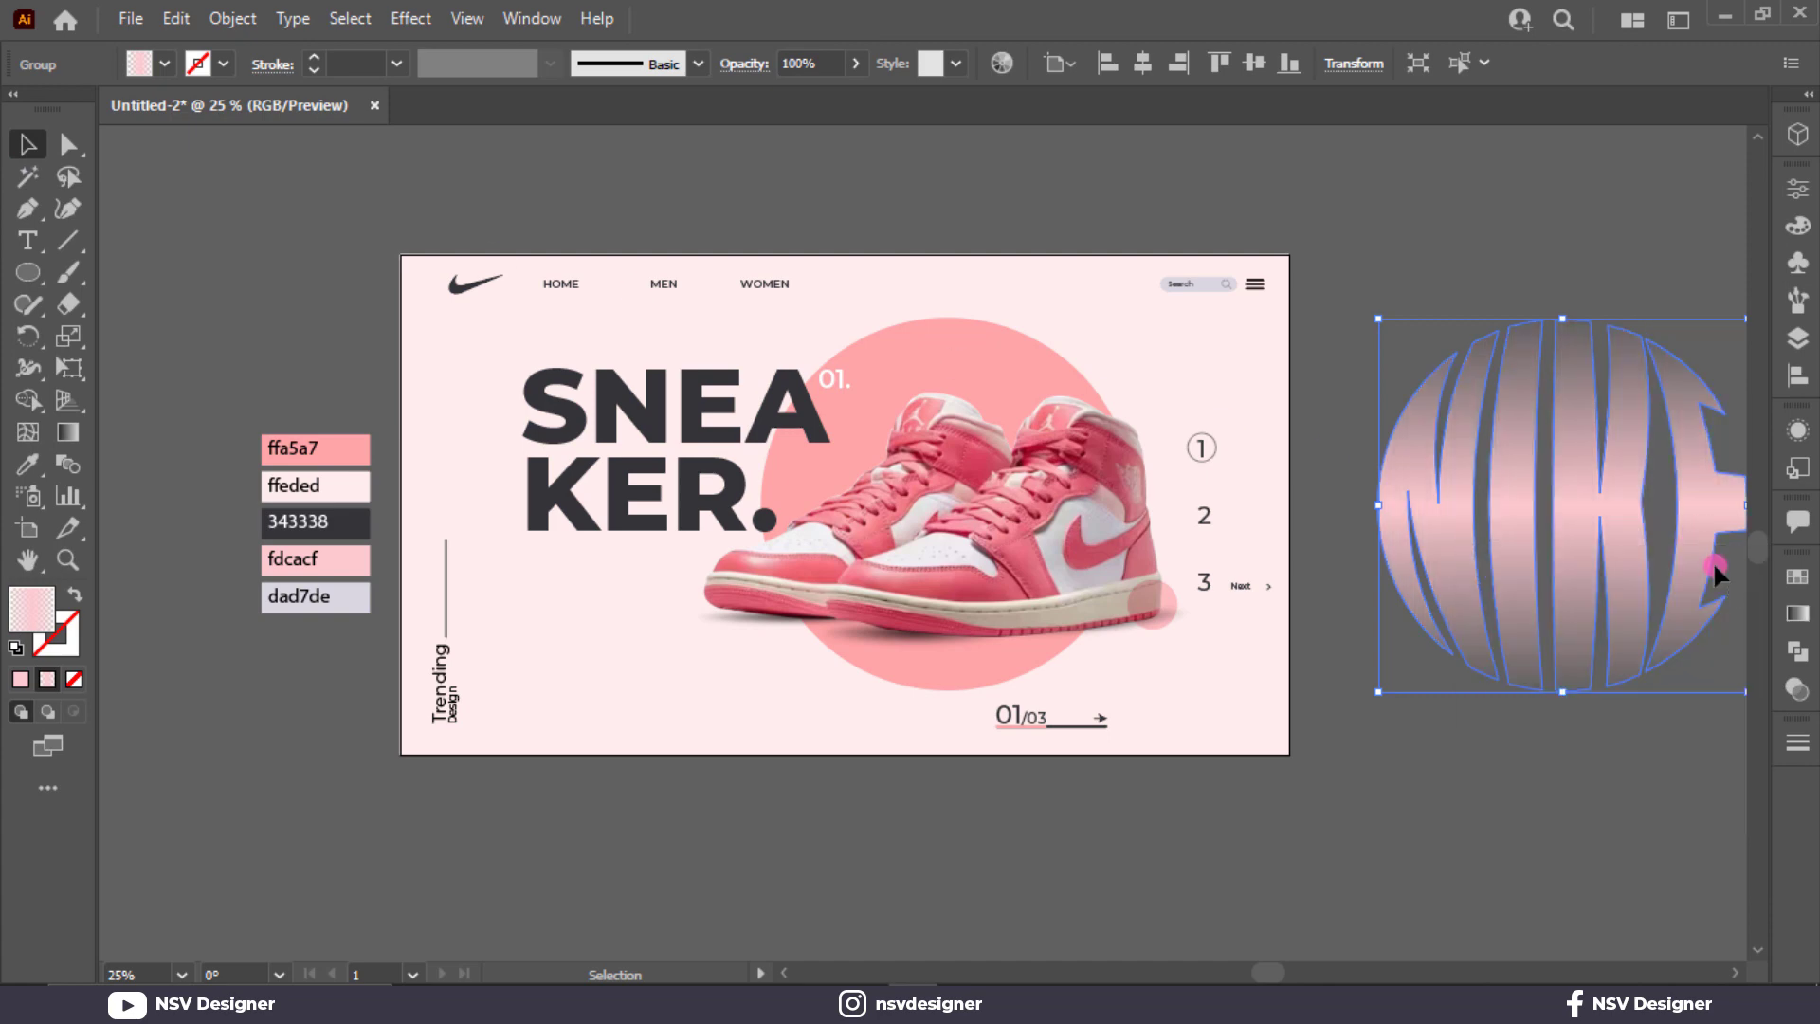
pyautogui.press('g')
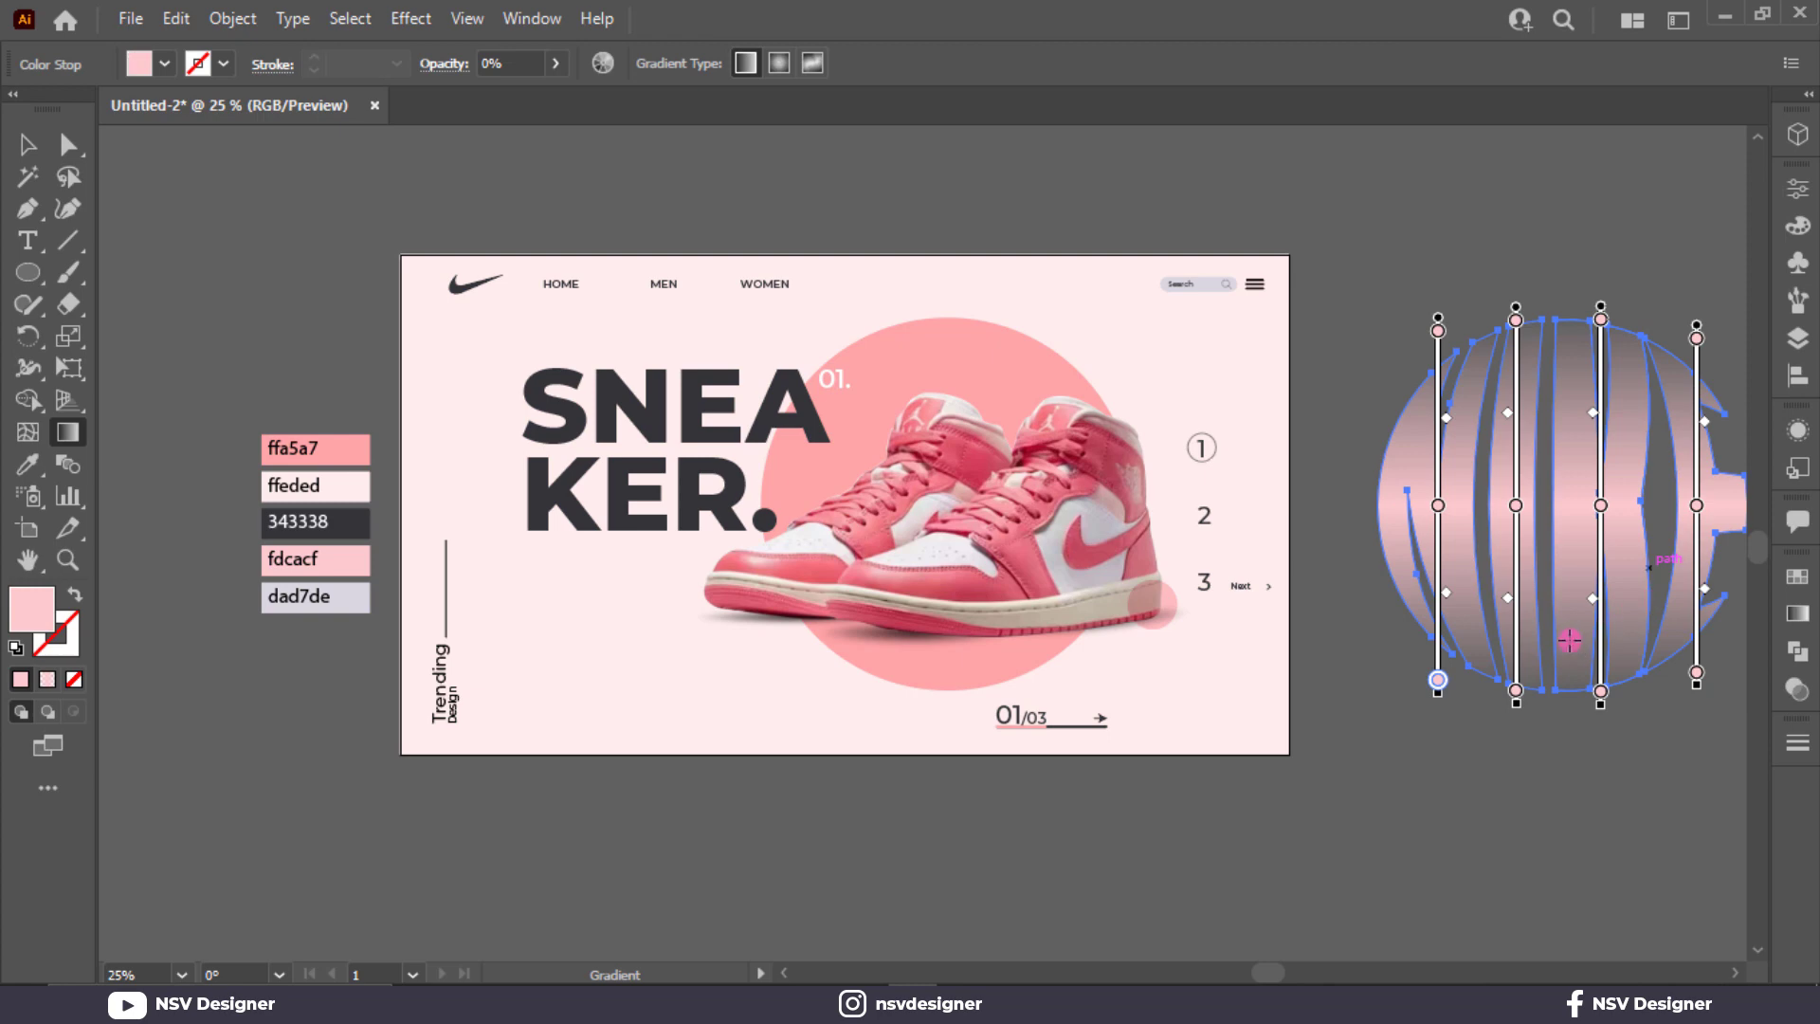
pyautogui.moveTo(1569, 653); pyautogui.dragTo(1590, 383)
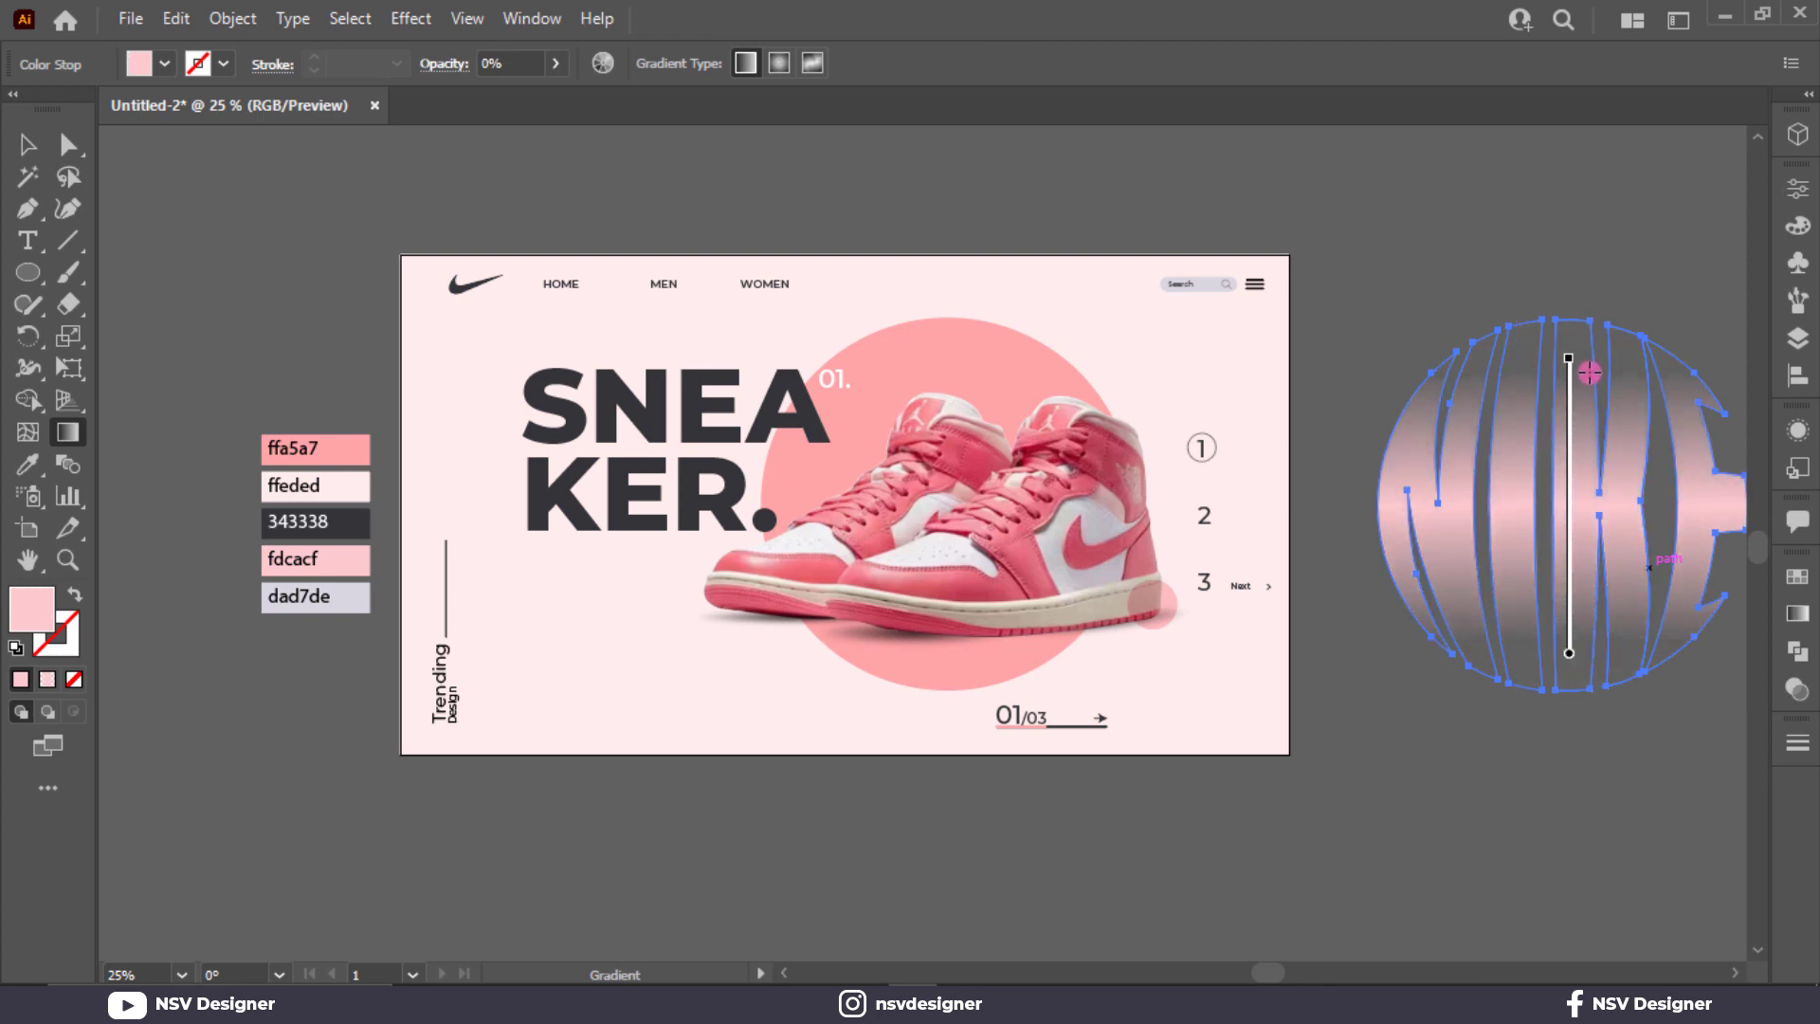
pyautogui.press('v')
pyautogui.click(1602, 269)
# Move the gradient NIKE lettering onto the artboard, aligned over the large pink circle
pyautogui.moveTo(1187, 366); pyautogui.dragTo(1185, 365)
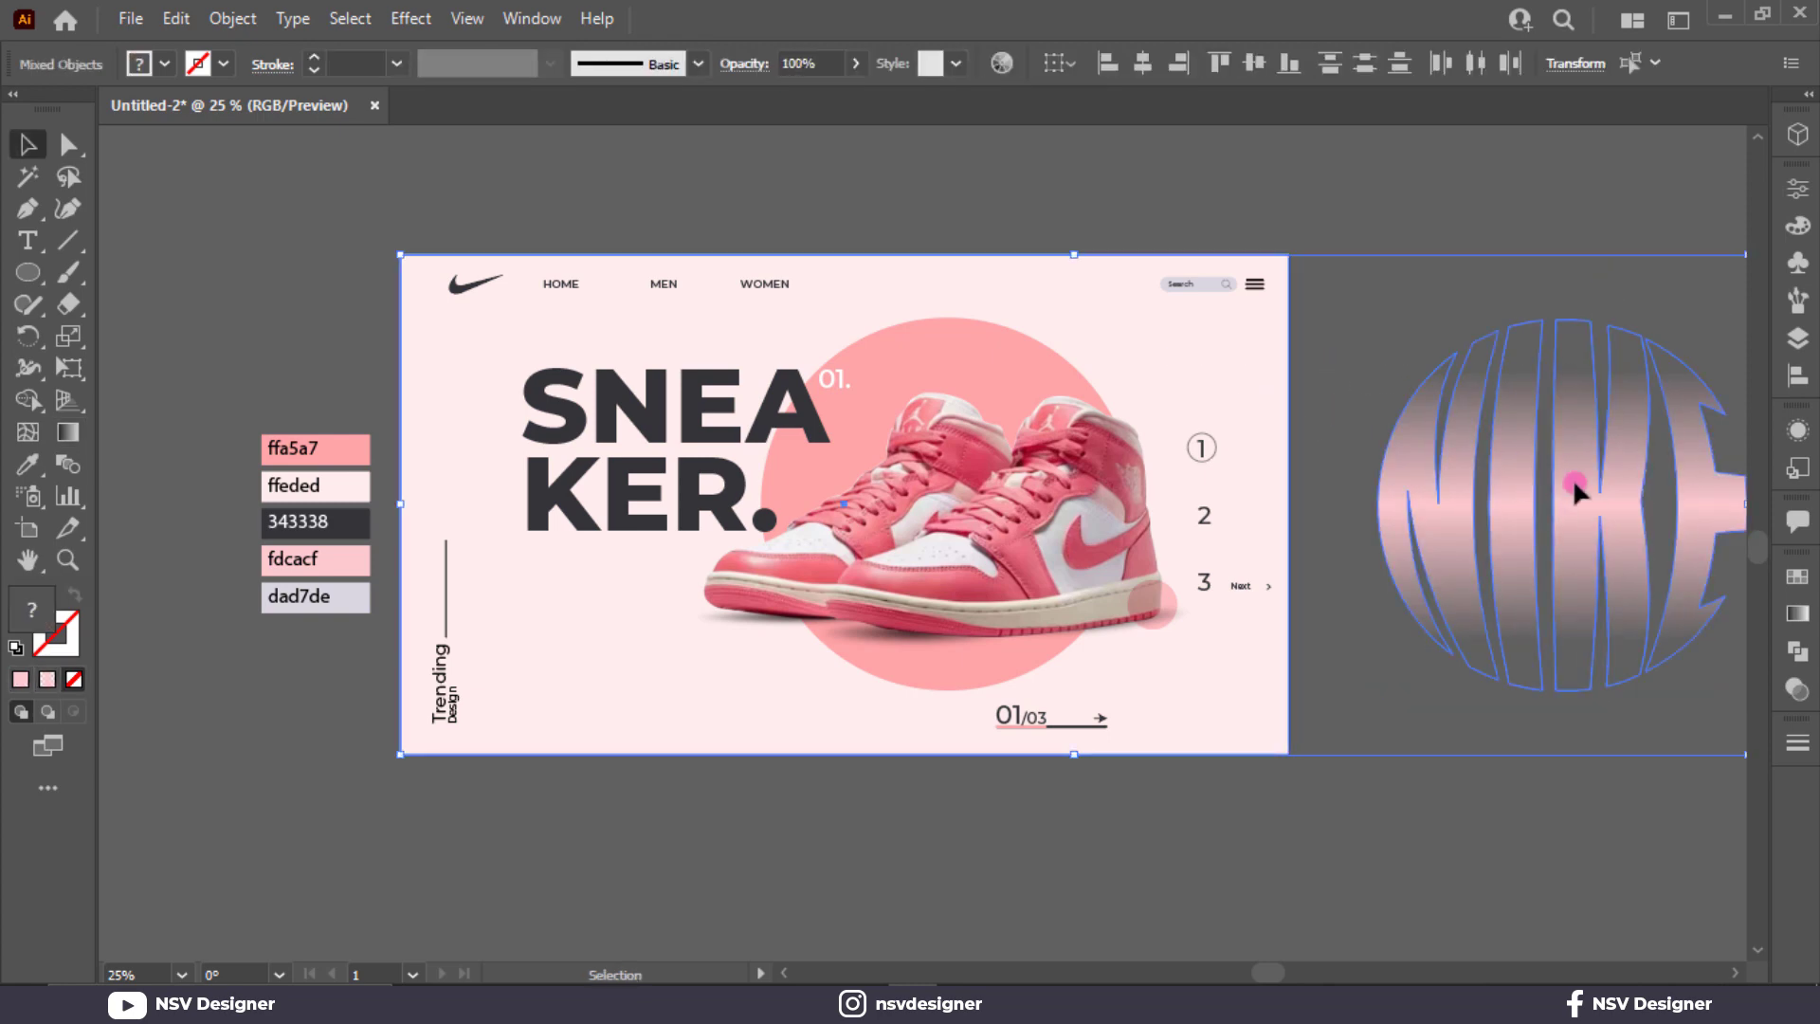
pyautogui.click(1575, 482)
pyautogui.click(1466, 250)
pyautogui.moveTo(1576, 448); pyautogui.dragTo(960, 411)
pyautogui.scroll(3, 738, 433)
pyautogui.moveTo(870, 512); pyautogui.dragTo(861, 510)
pyautogui.moveTo(1104, 512); pyautogui.dragTo(1084, 499)
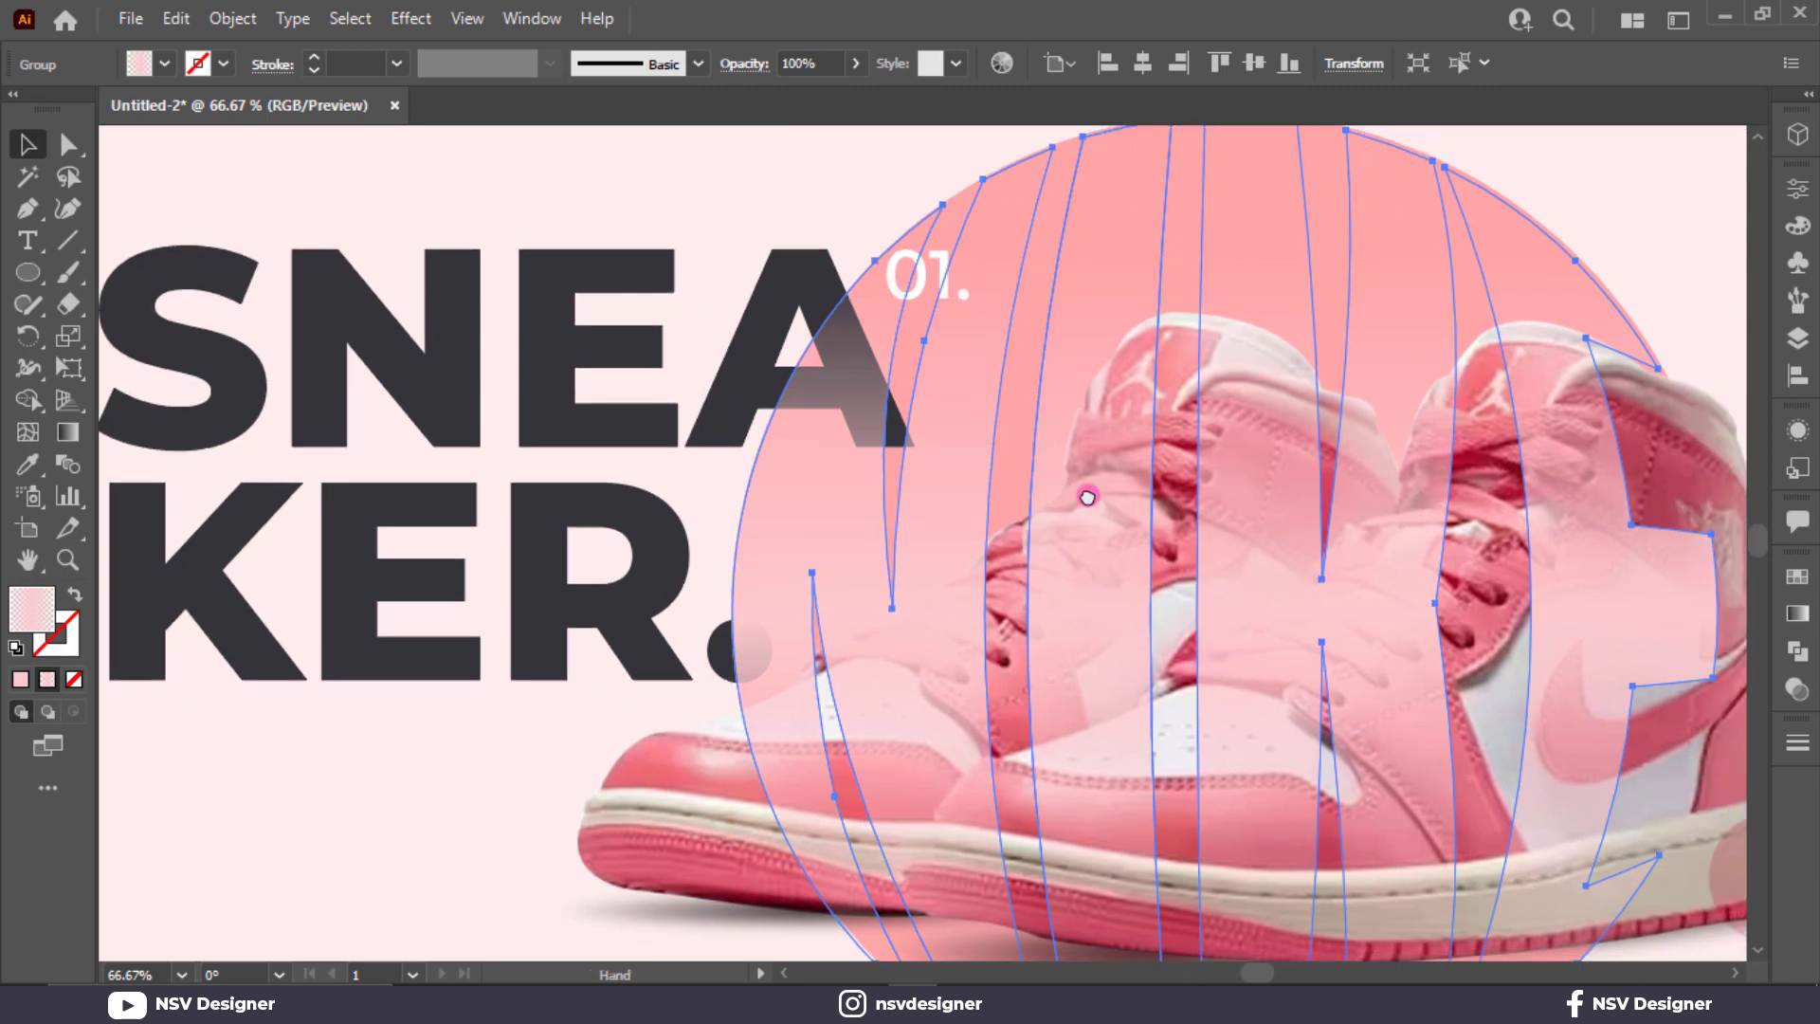
# Send the NIKE lettering behind the sneakers image, and fit the artboard in view to check it
pyautogui.press('a')
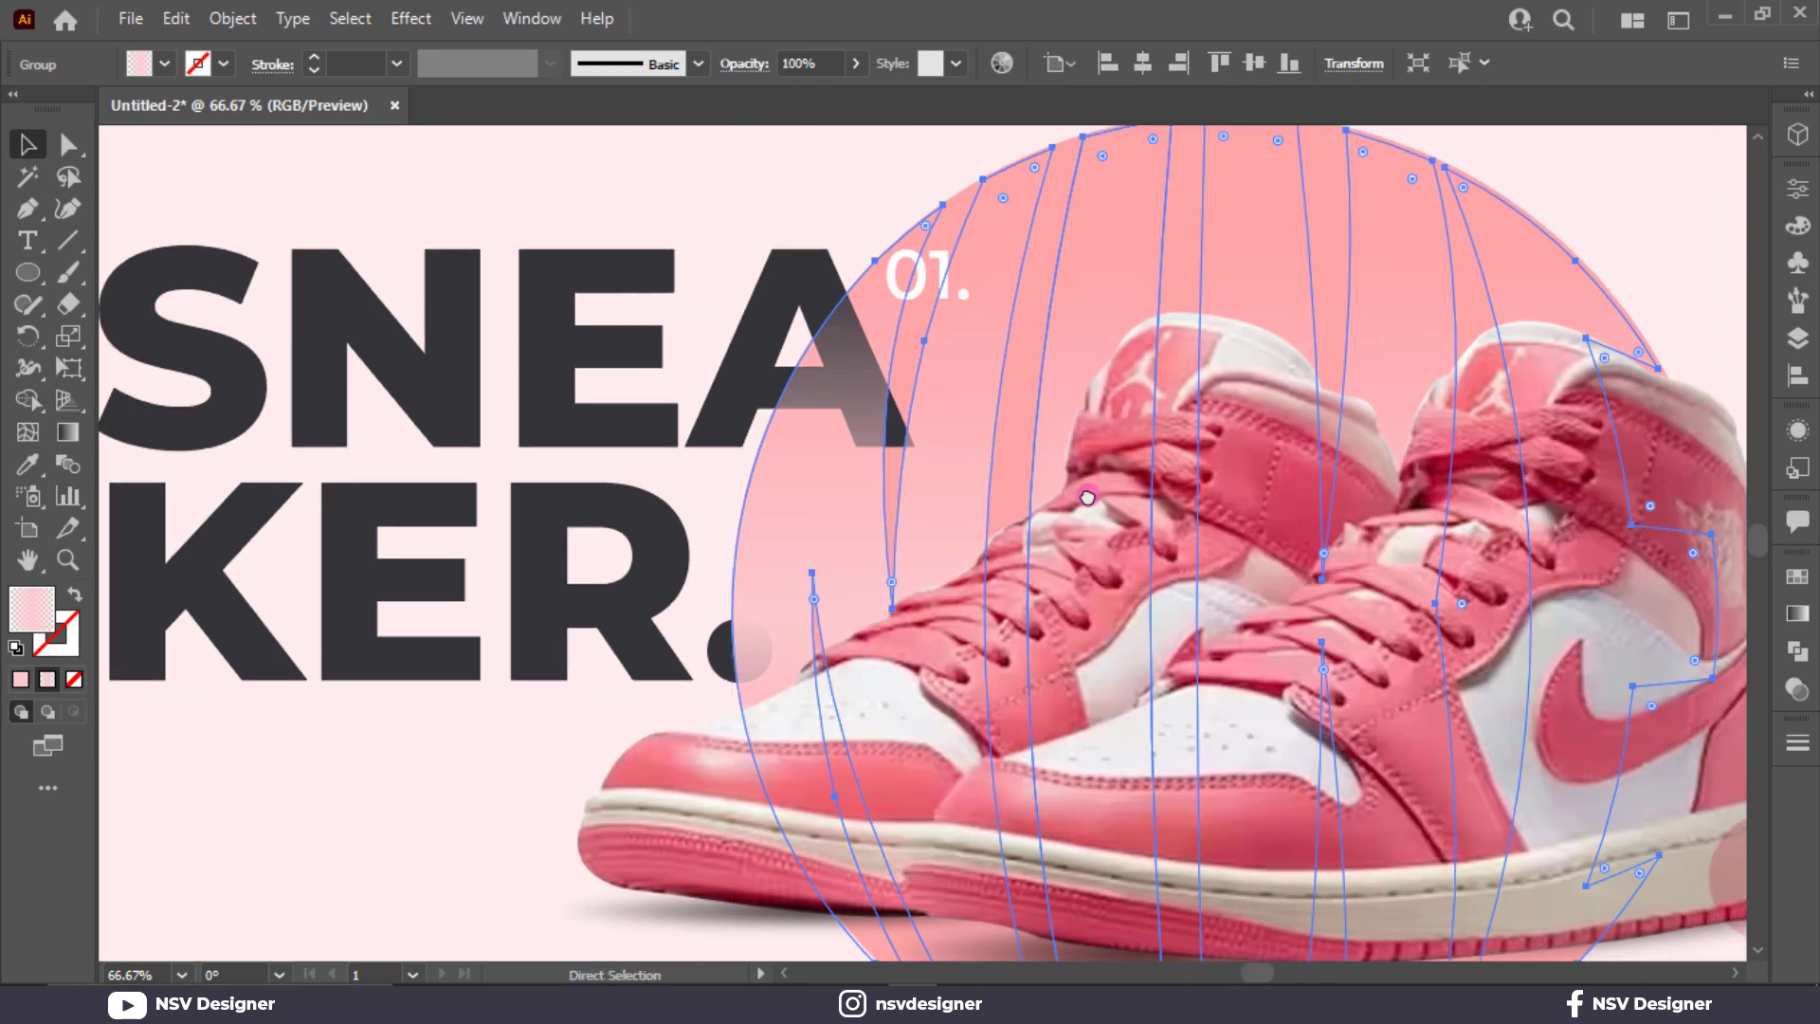
pyautogui.press('v')
pyautogui.hotkey('ctrl', '0')
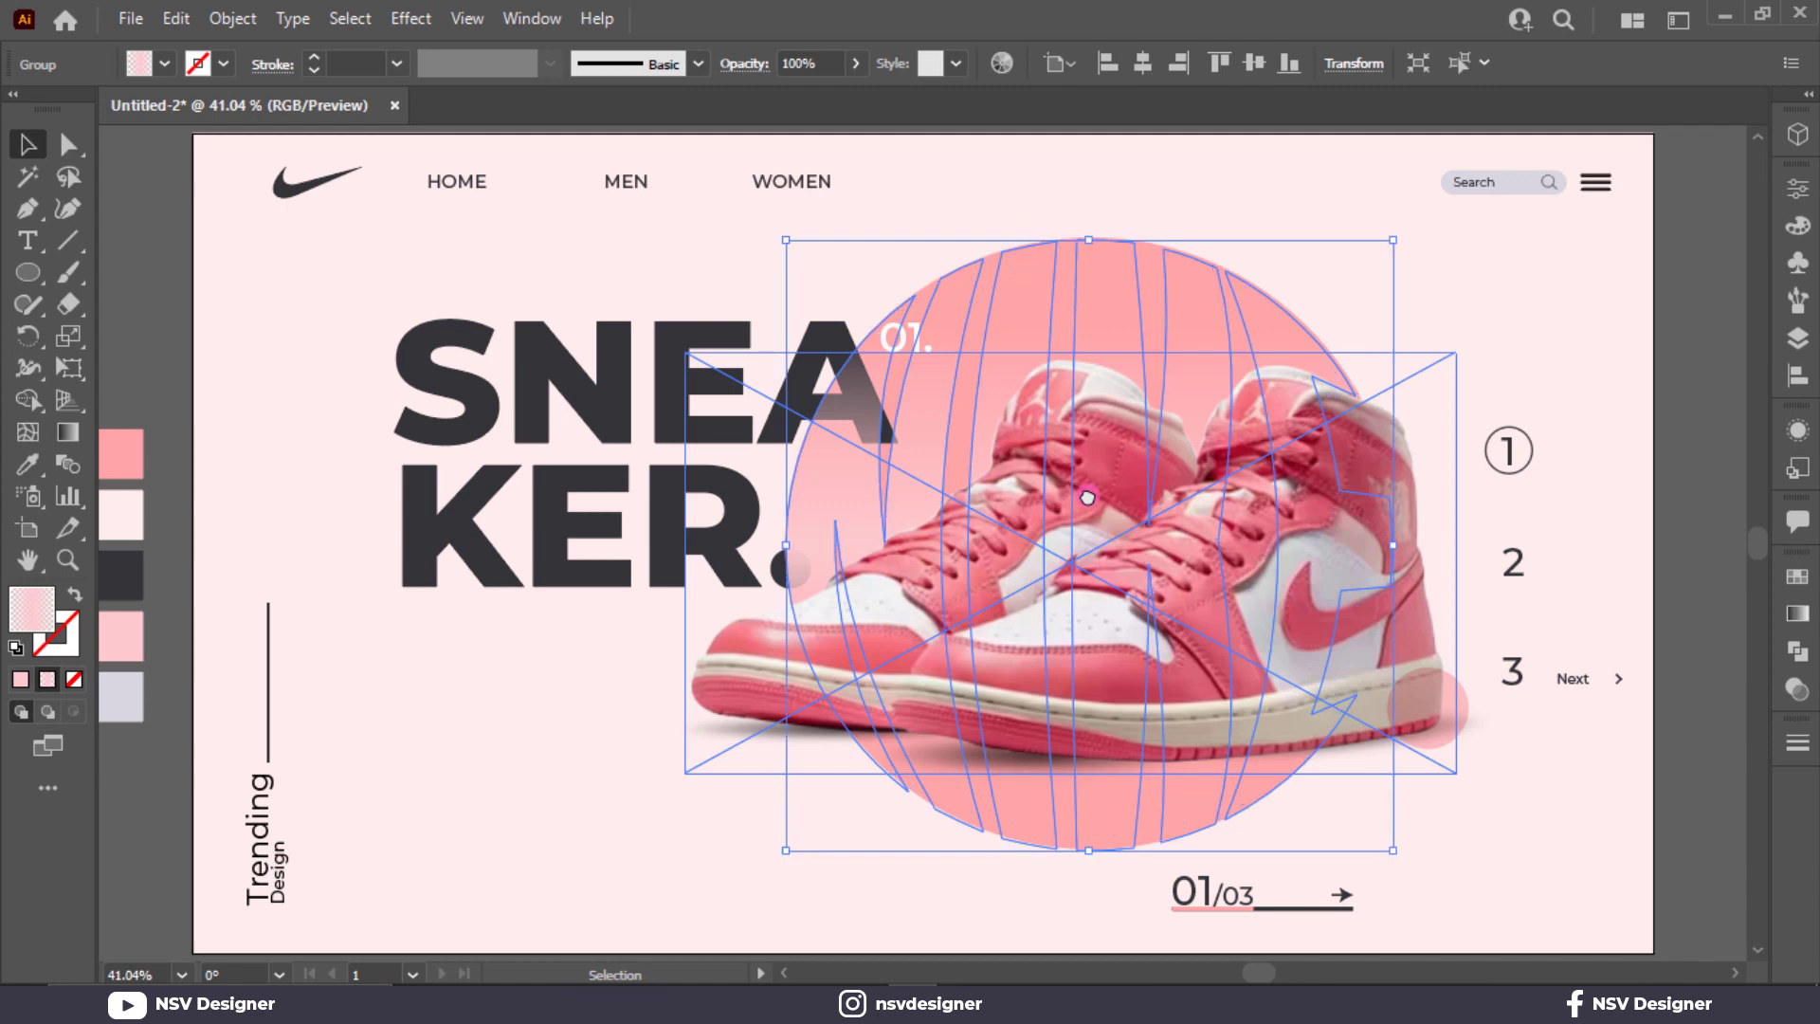
pyautogui.click(1672, 422)
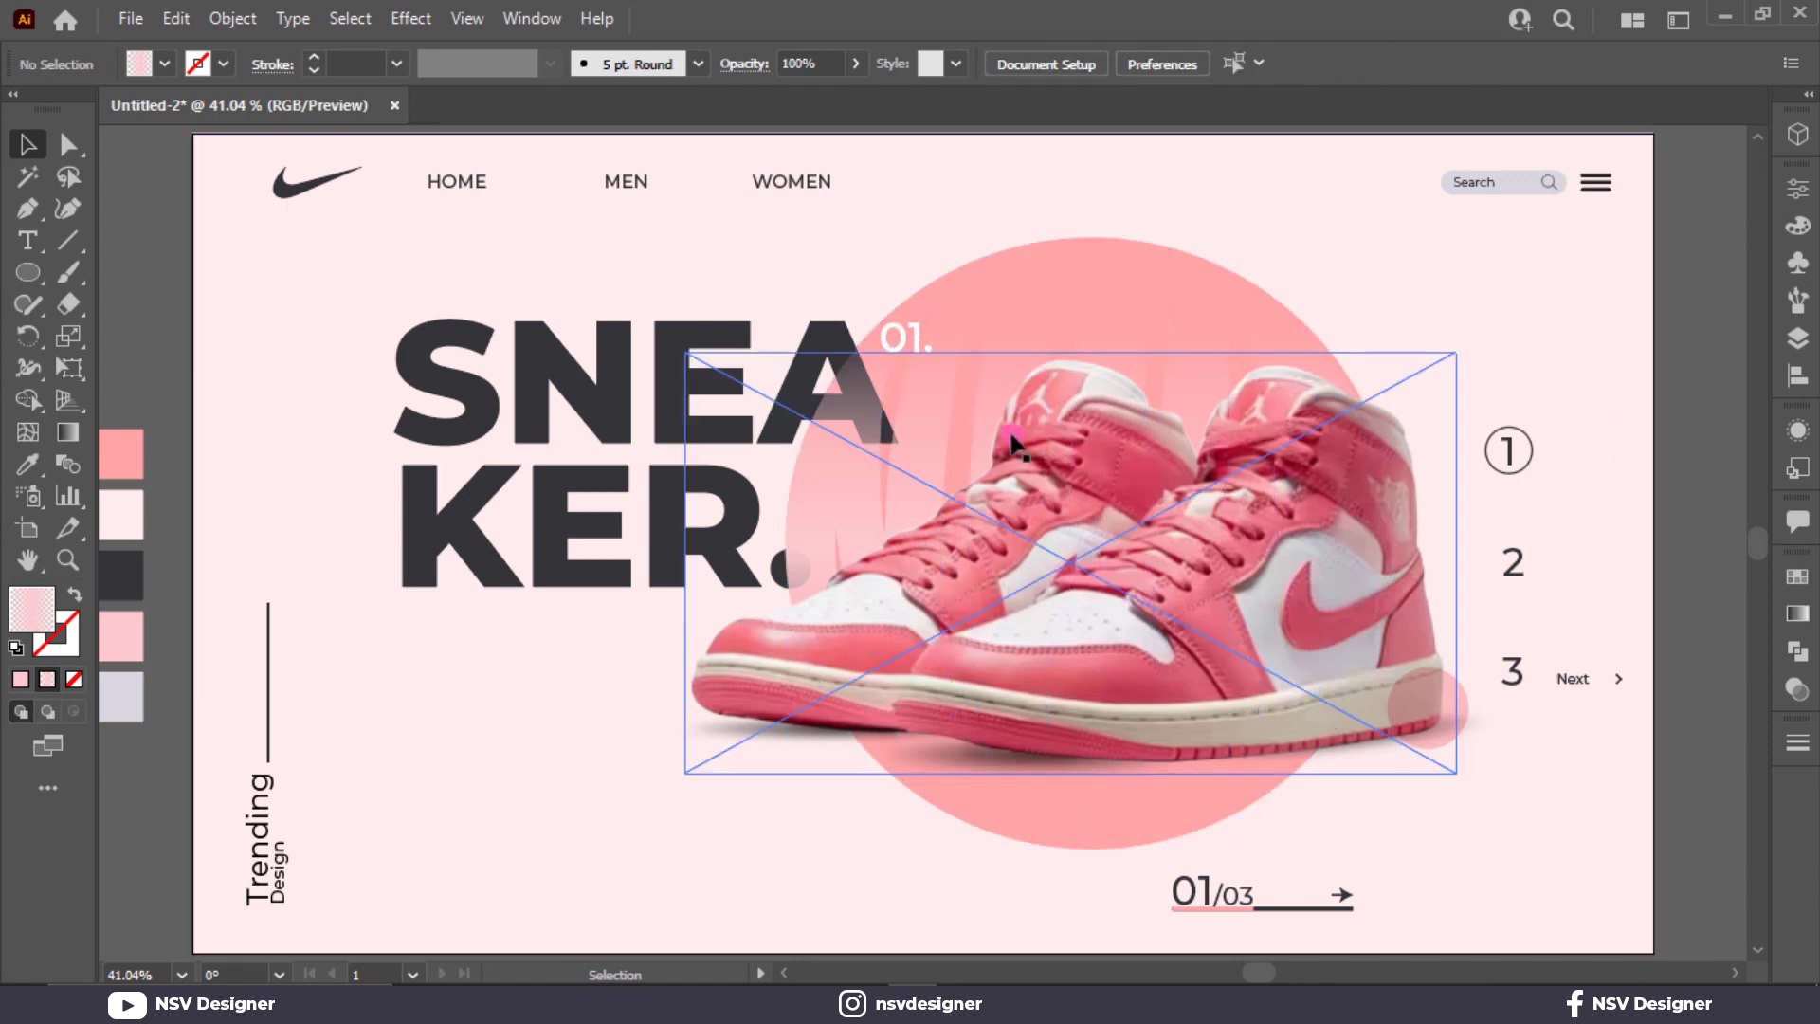
pyautogui.click(933, 443)
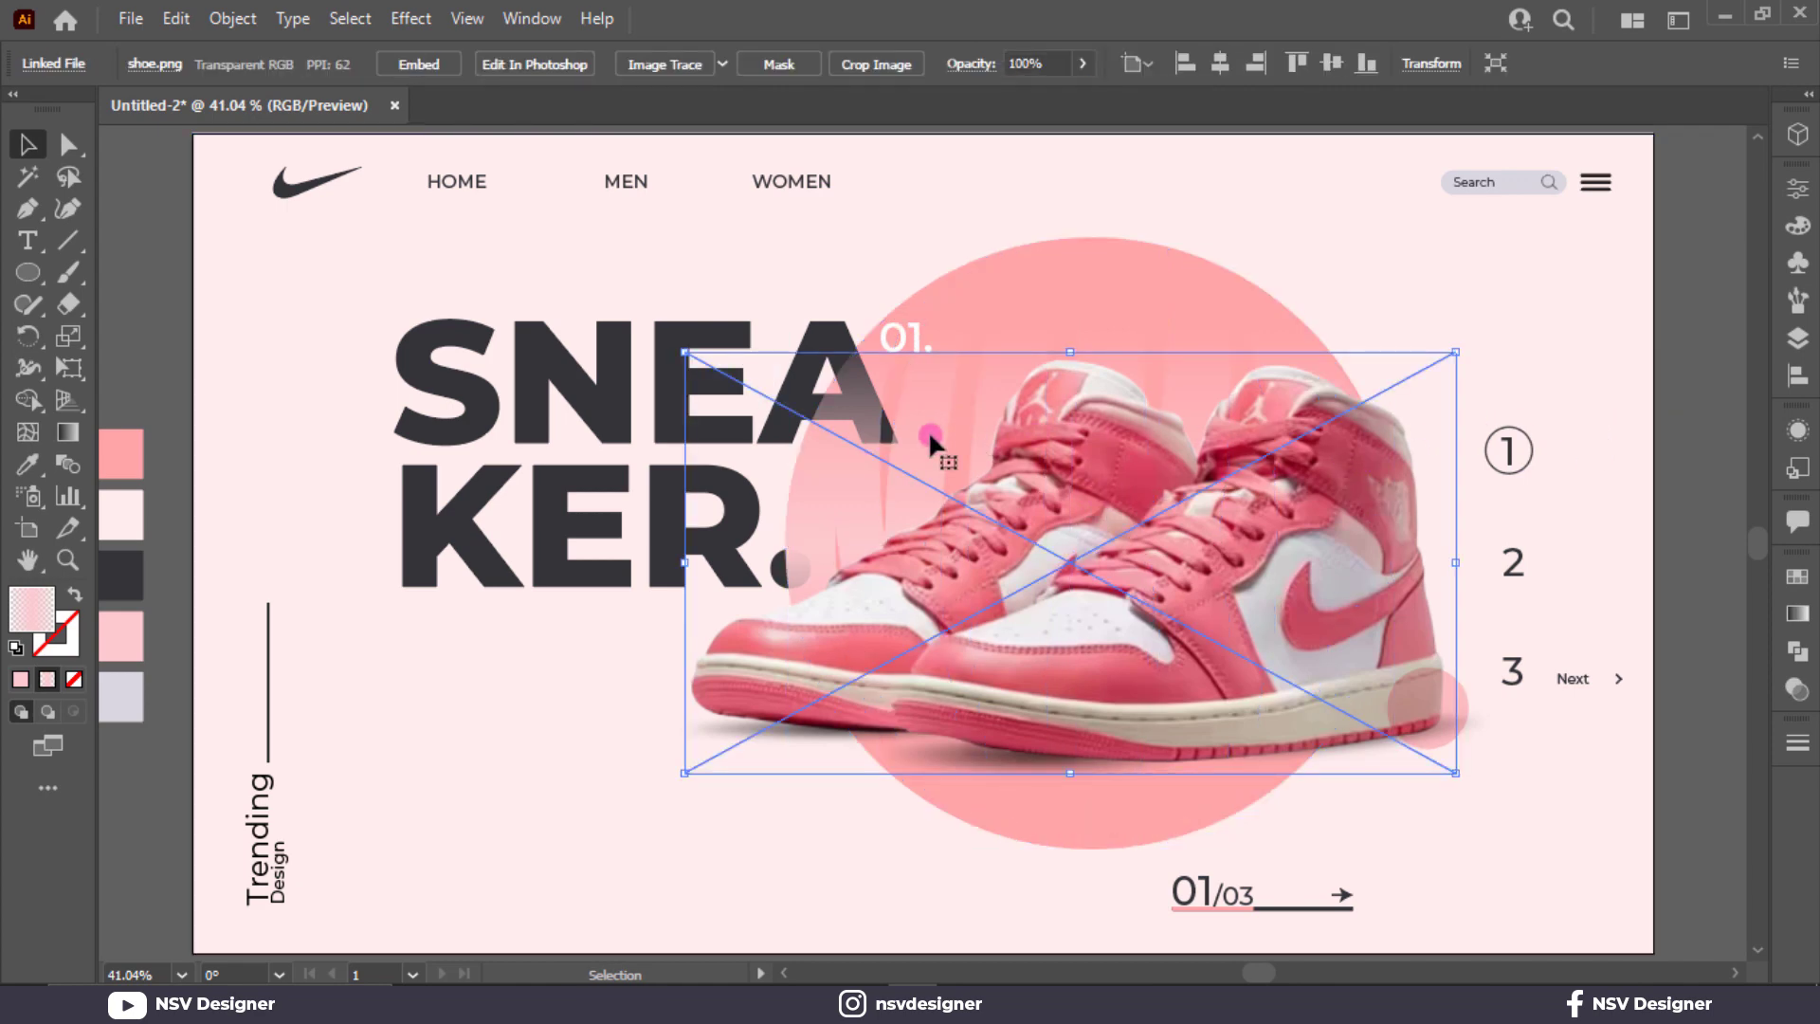
pyautogui.moveTo(1457, 357); pyautogui.dragTo(1441, 363)
pyautogui.hotkey('ctrl', 'z')
# Scale the NIKE lettering down proportionally so it sits slightly inside the edge of the large pink circle
pyautogui.click(1030, 326)
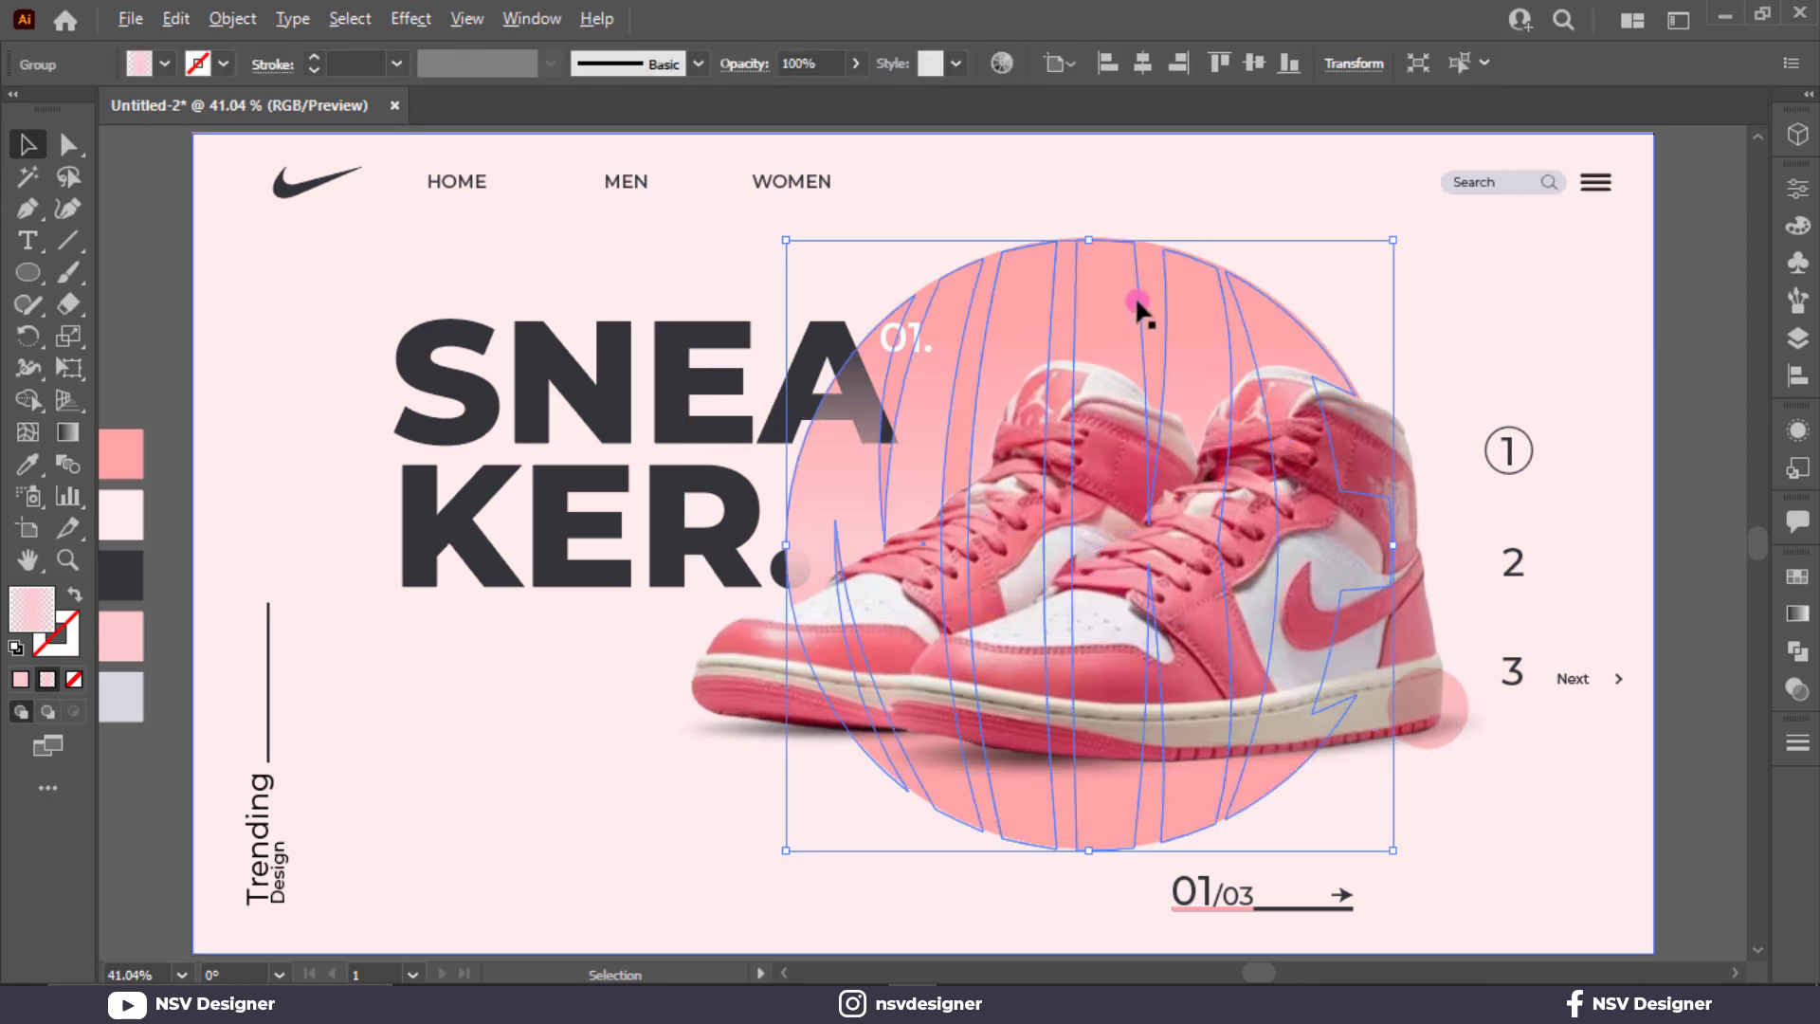
pyautogui.moveTo(1392, 240); pyautogui.dragTo(1384, 248)
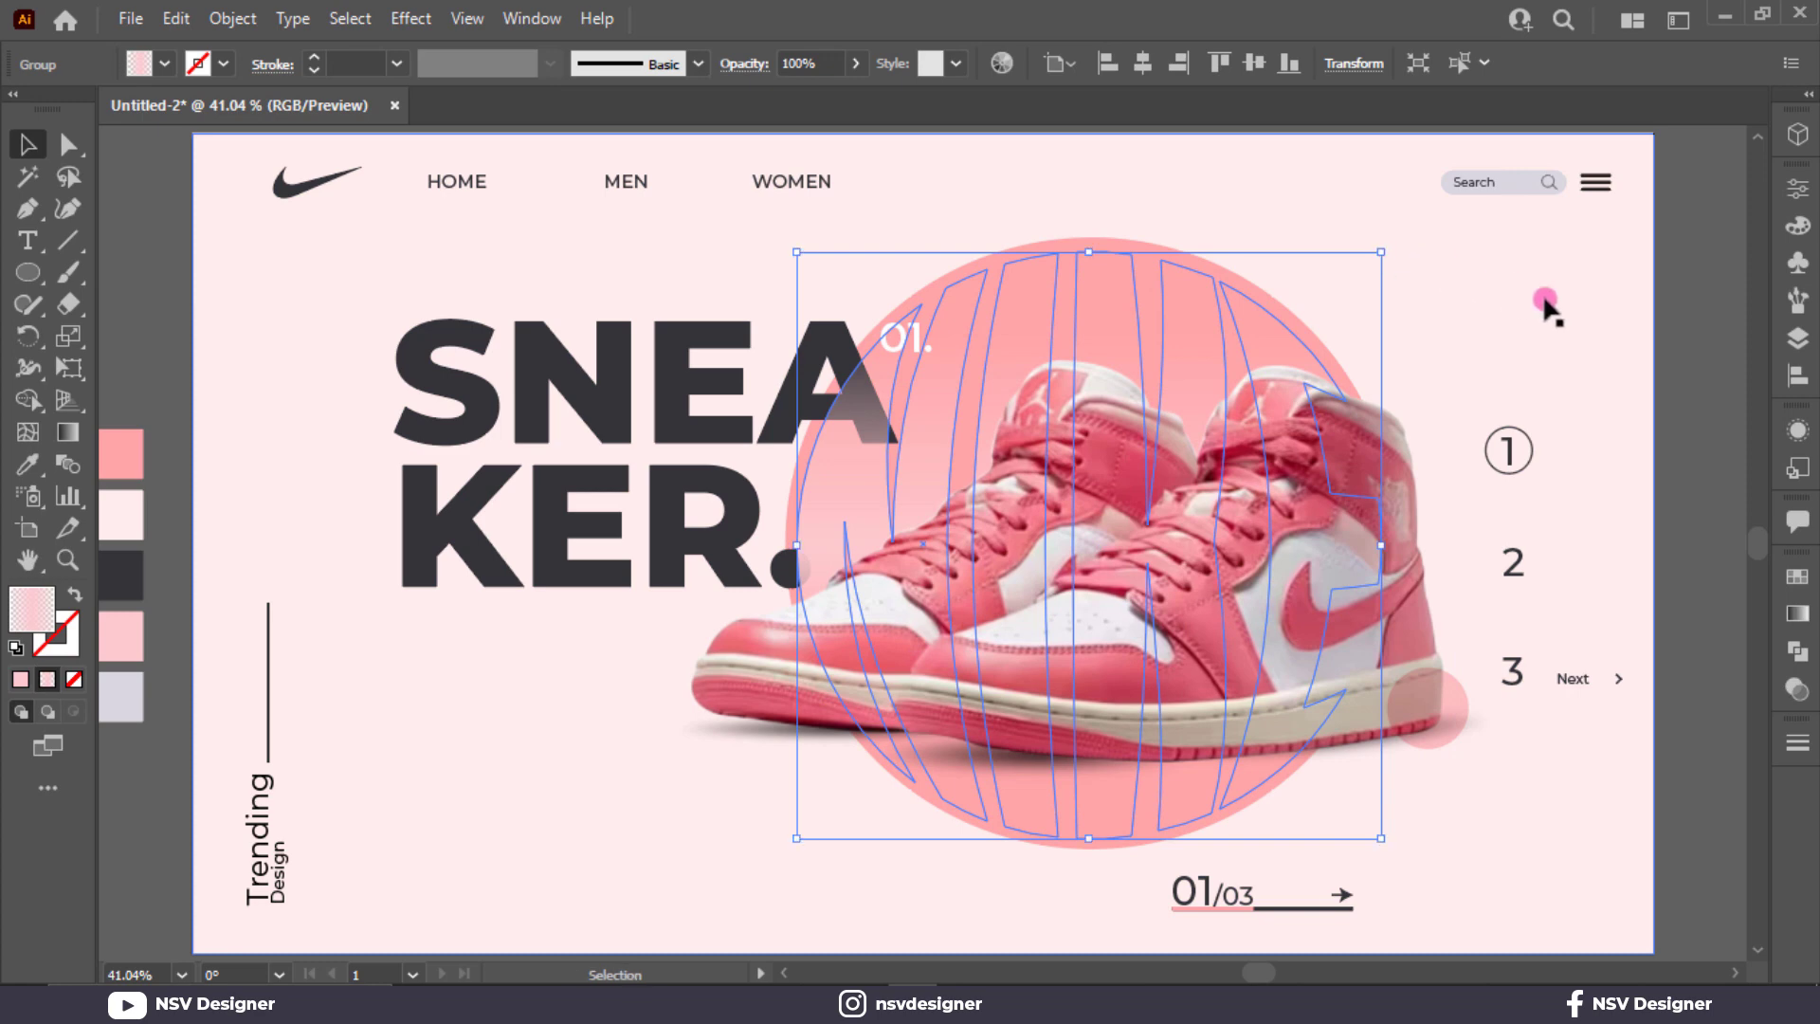
pyautogui.click(1668, 333)
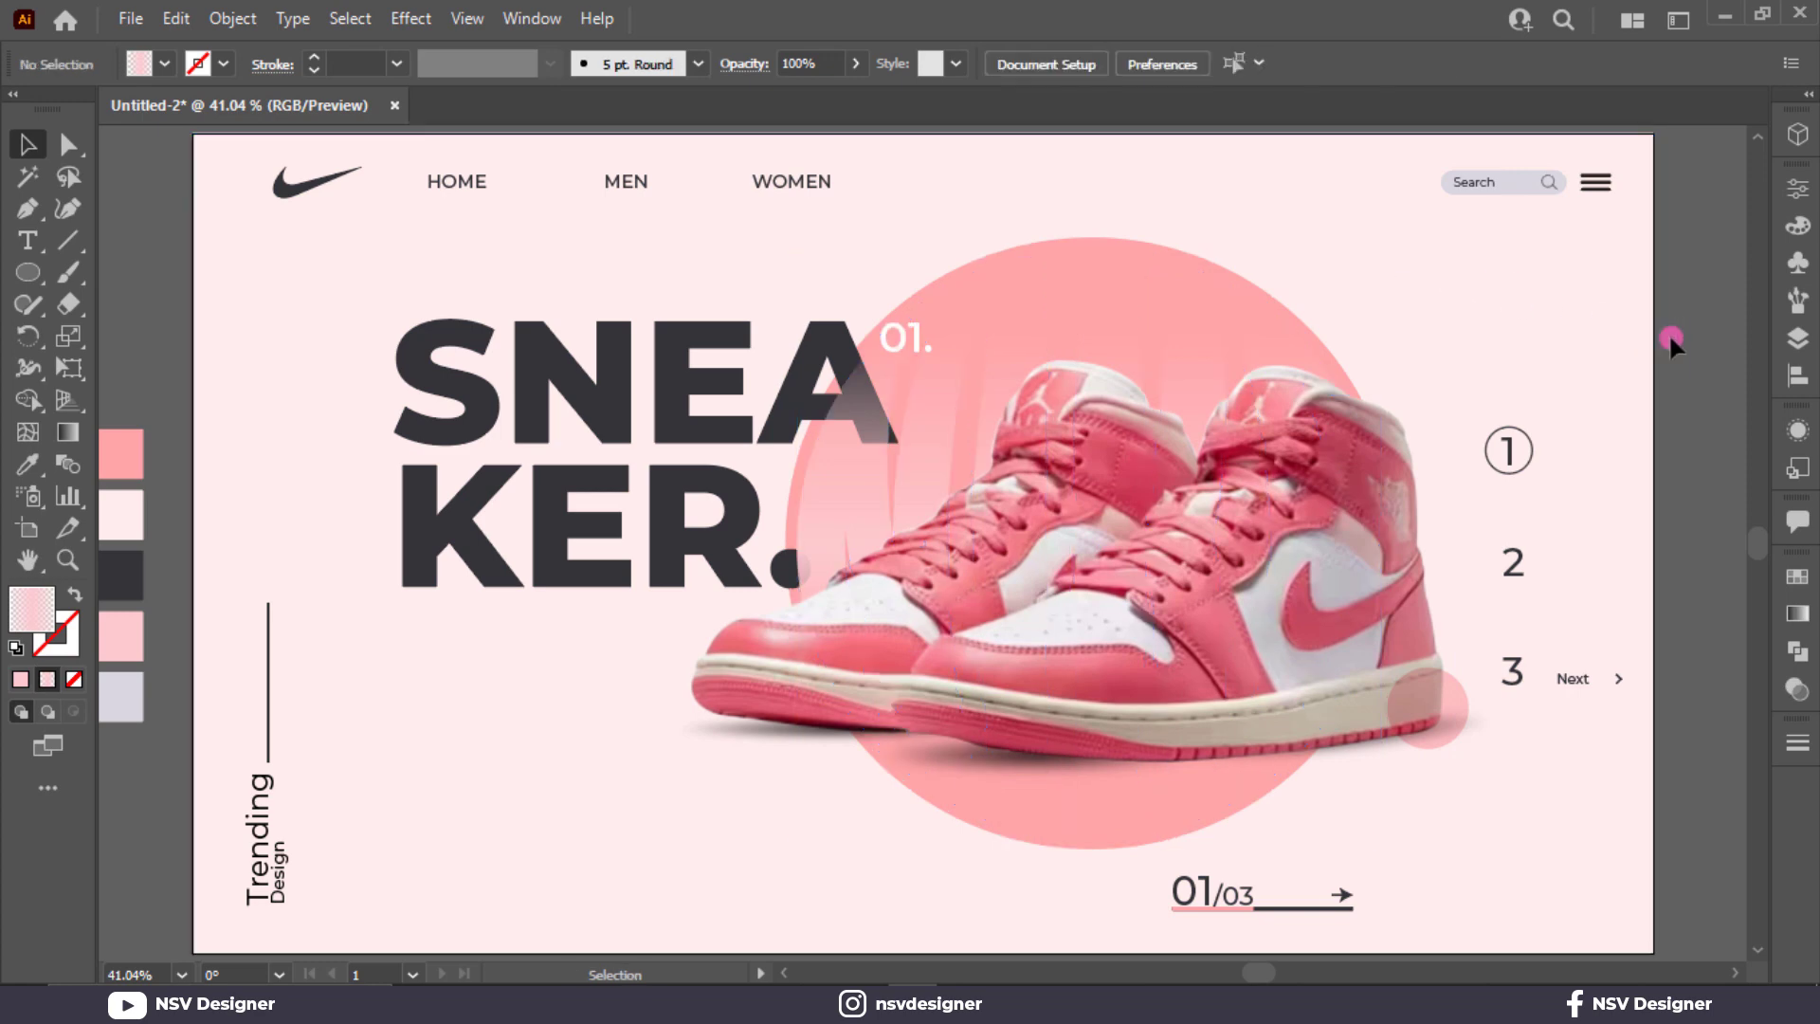
pyautogui.click(831, 495)
pyautogui.click(946, 325)
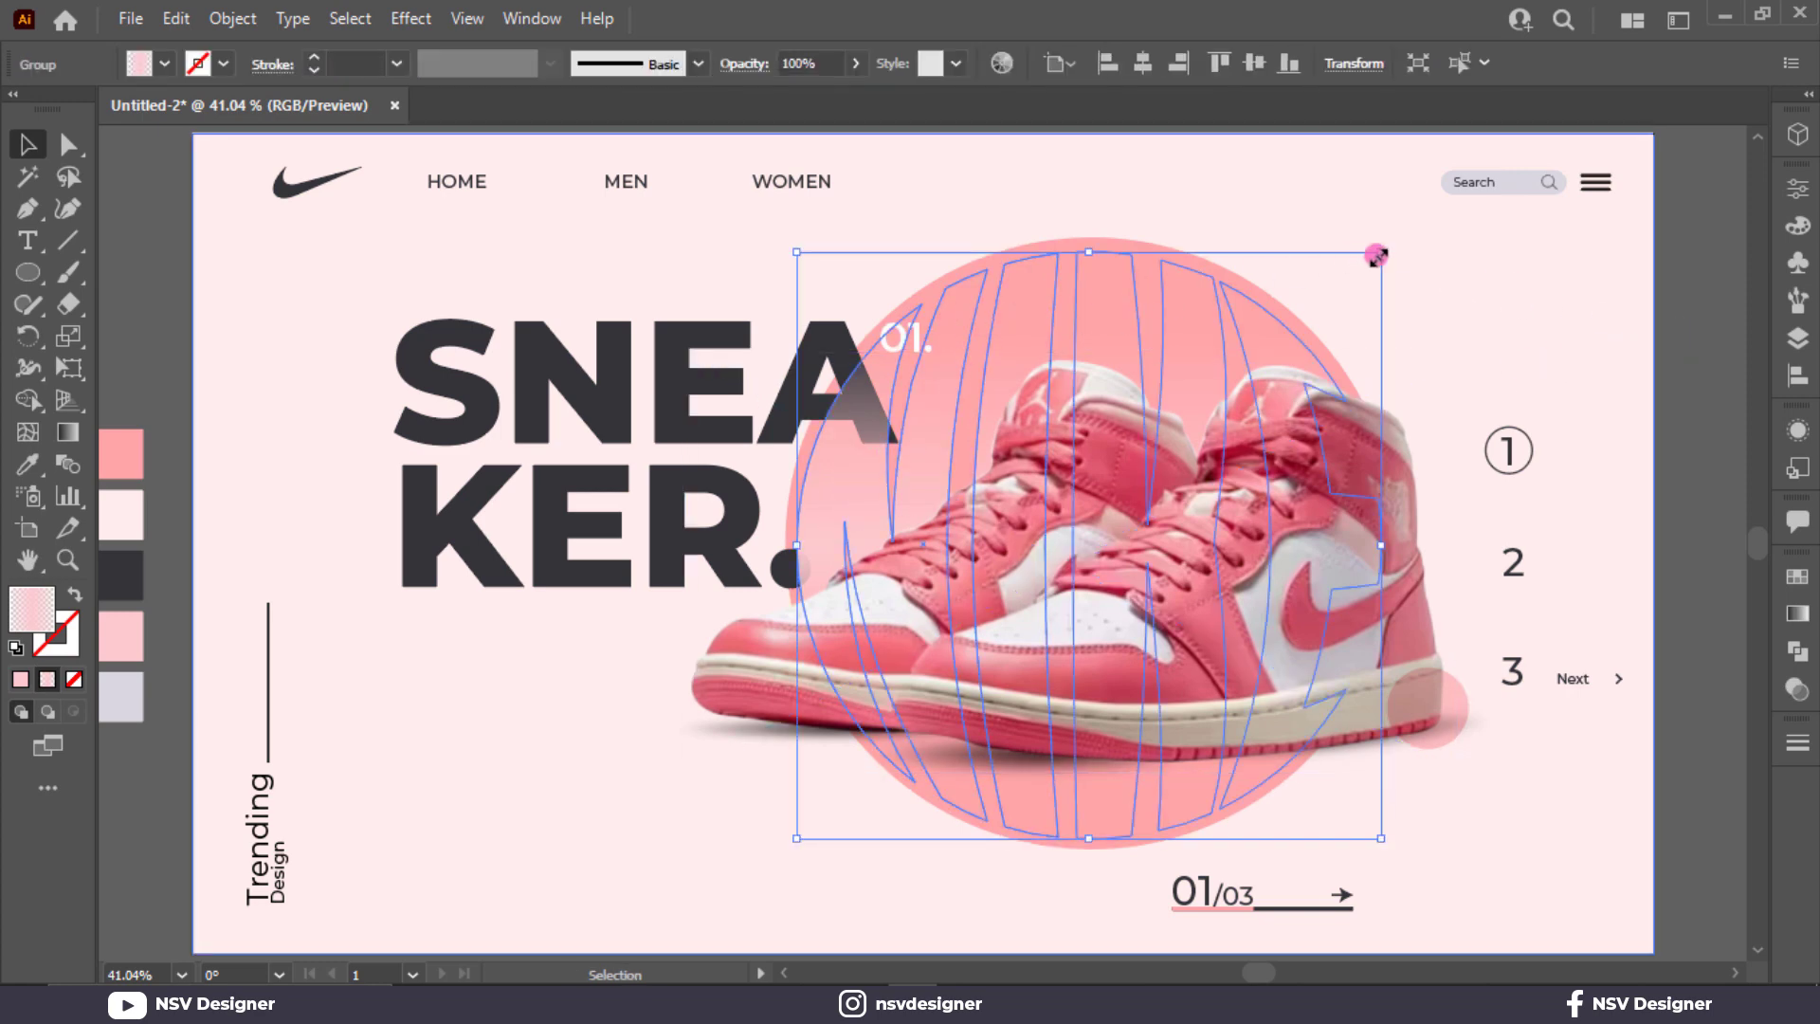
pyautogui.moveTo(1376, 256); pyautogui.dragTo(1387, 249)
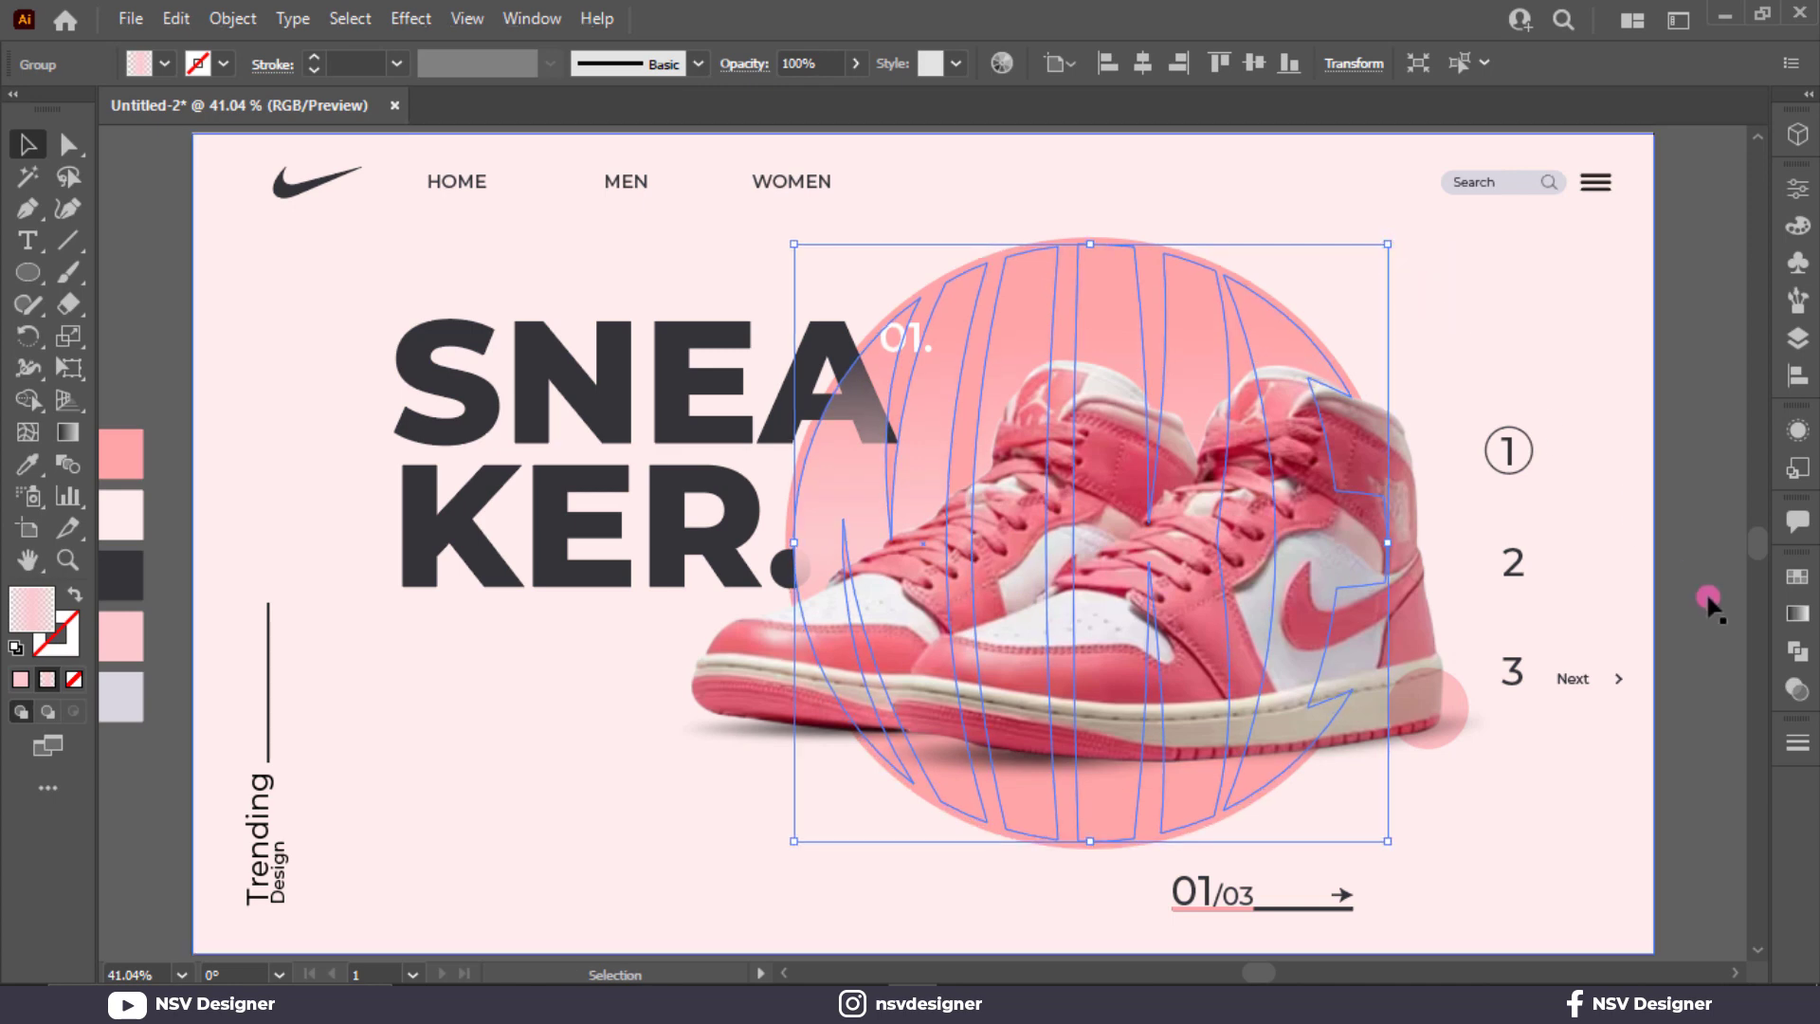
# Set the NIKE lettering's blending mode to Soft Light
pyautogui.click(1796, 690)
pyautogui.click(1562, 607)
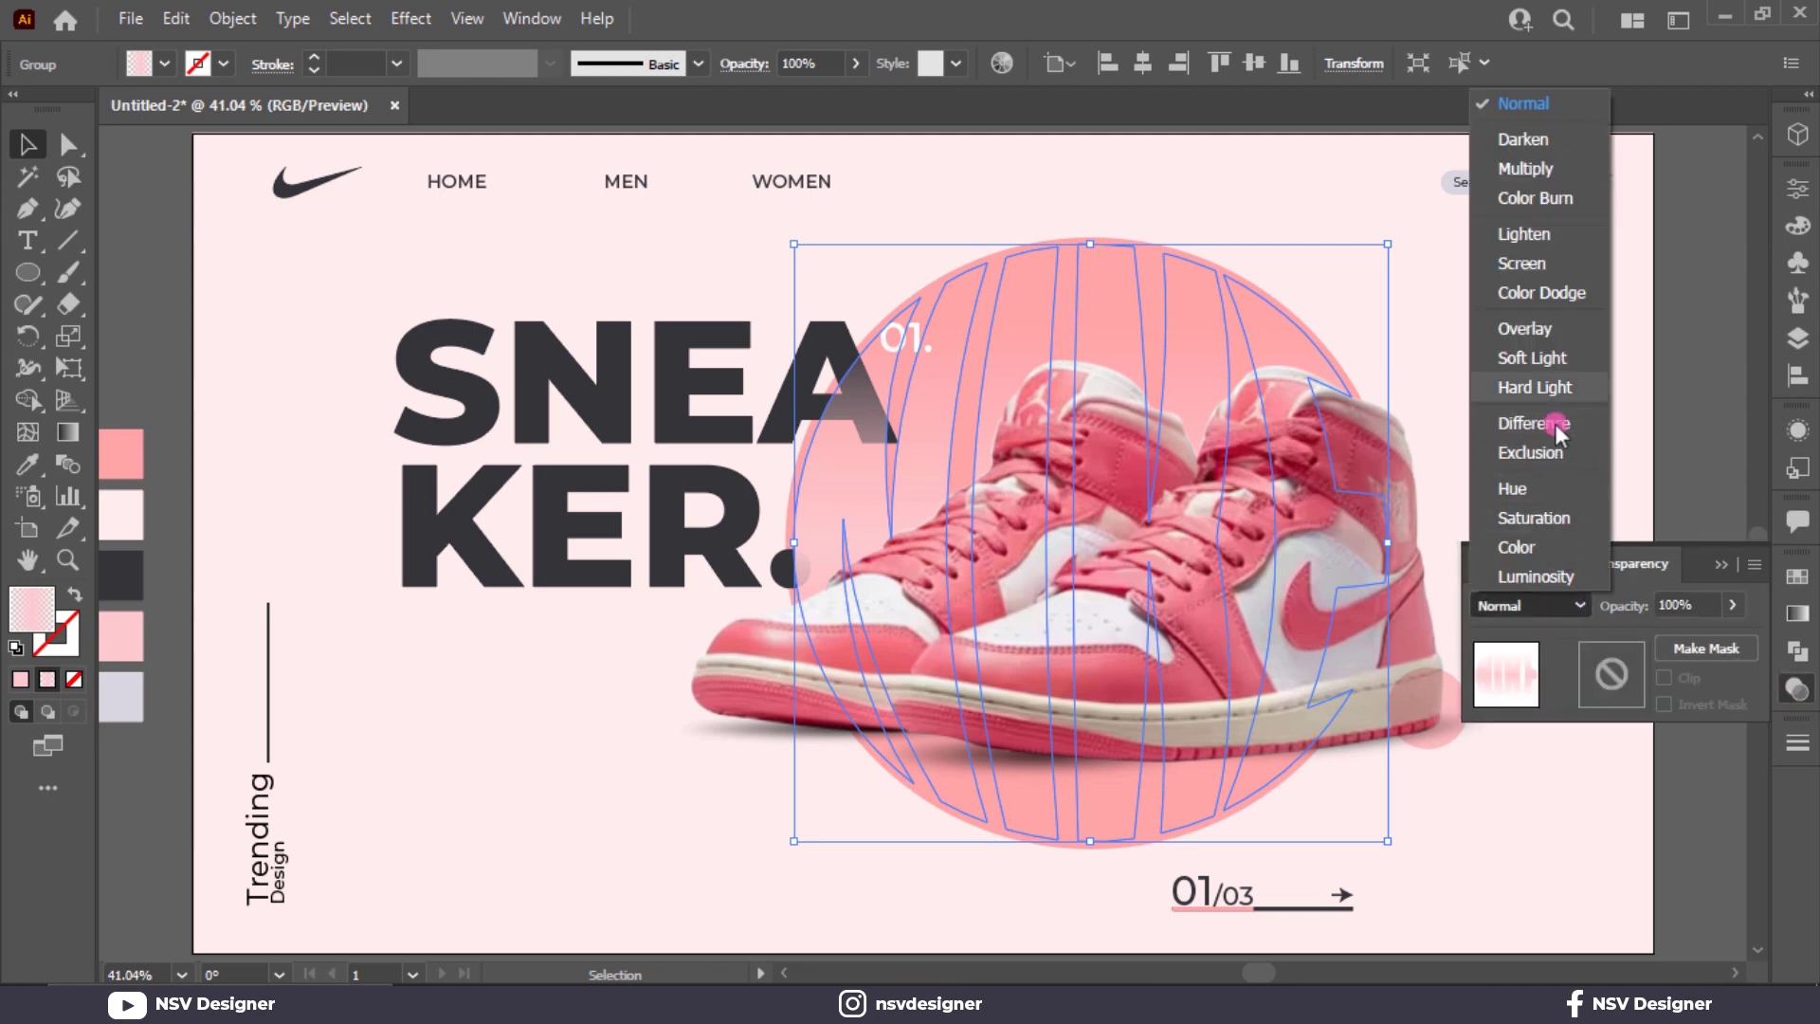
pyautogui.click(1560, 358)
pyautogui.click(1692, 485)
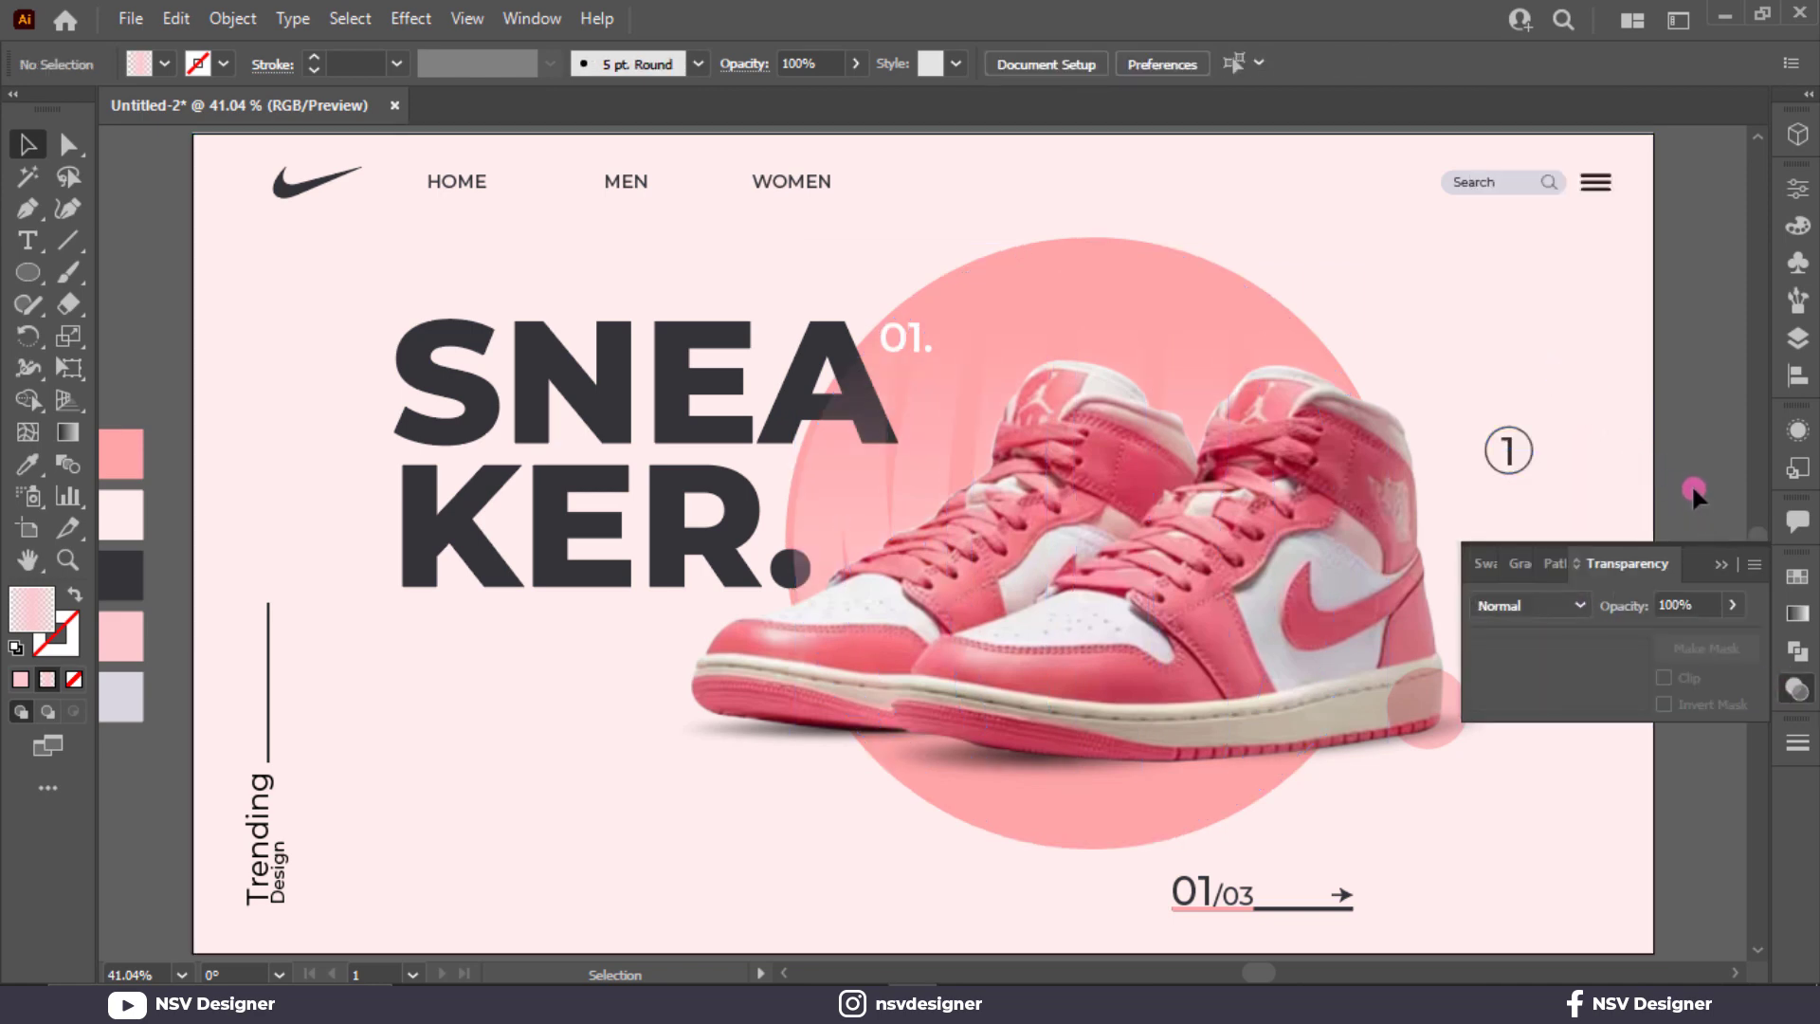
pyautogui.click(1721, 571)
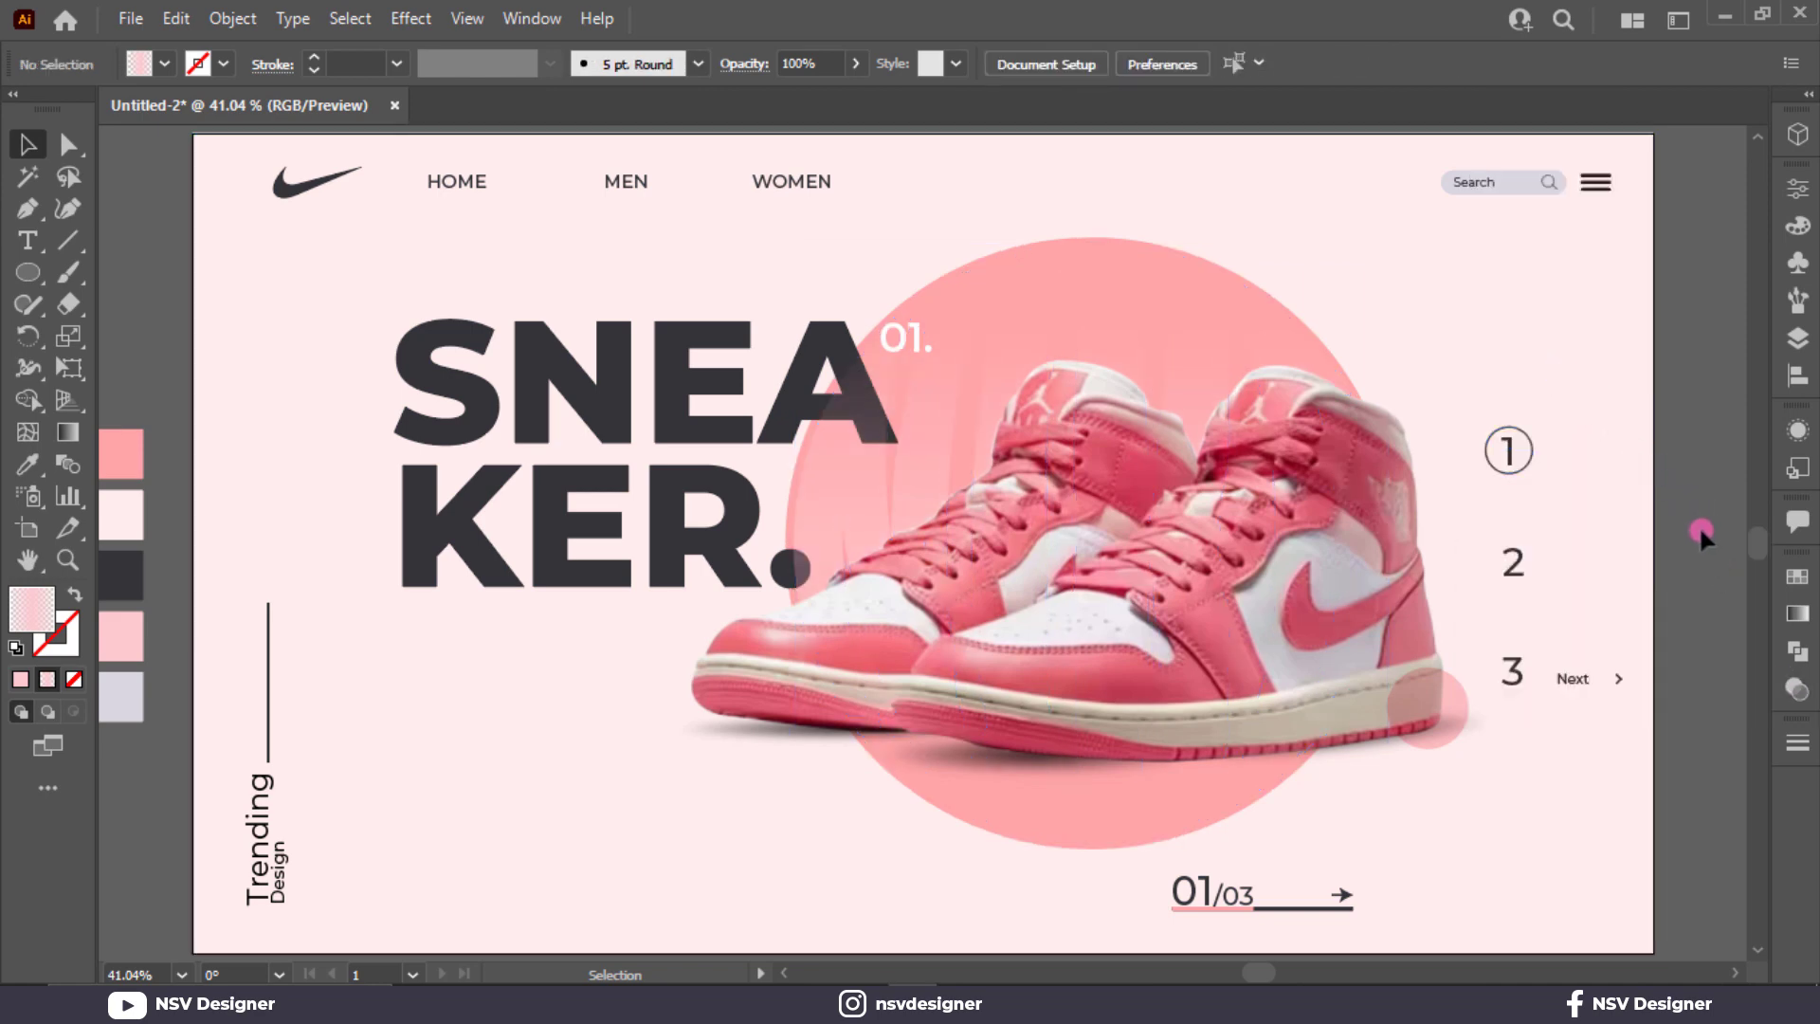
pyautogui.click(951, 321)
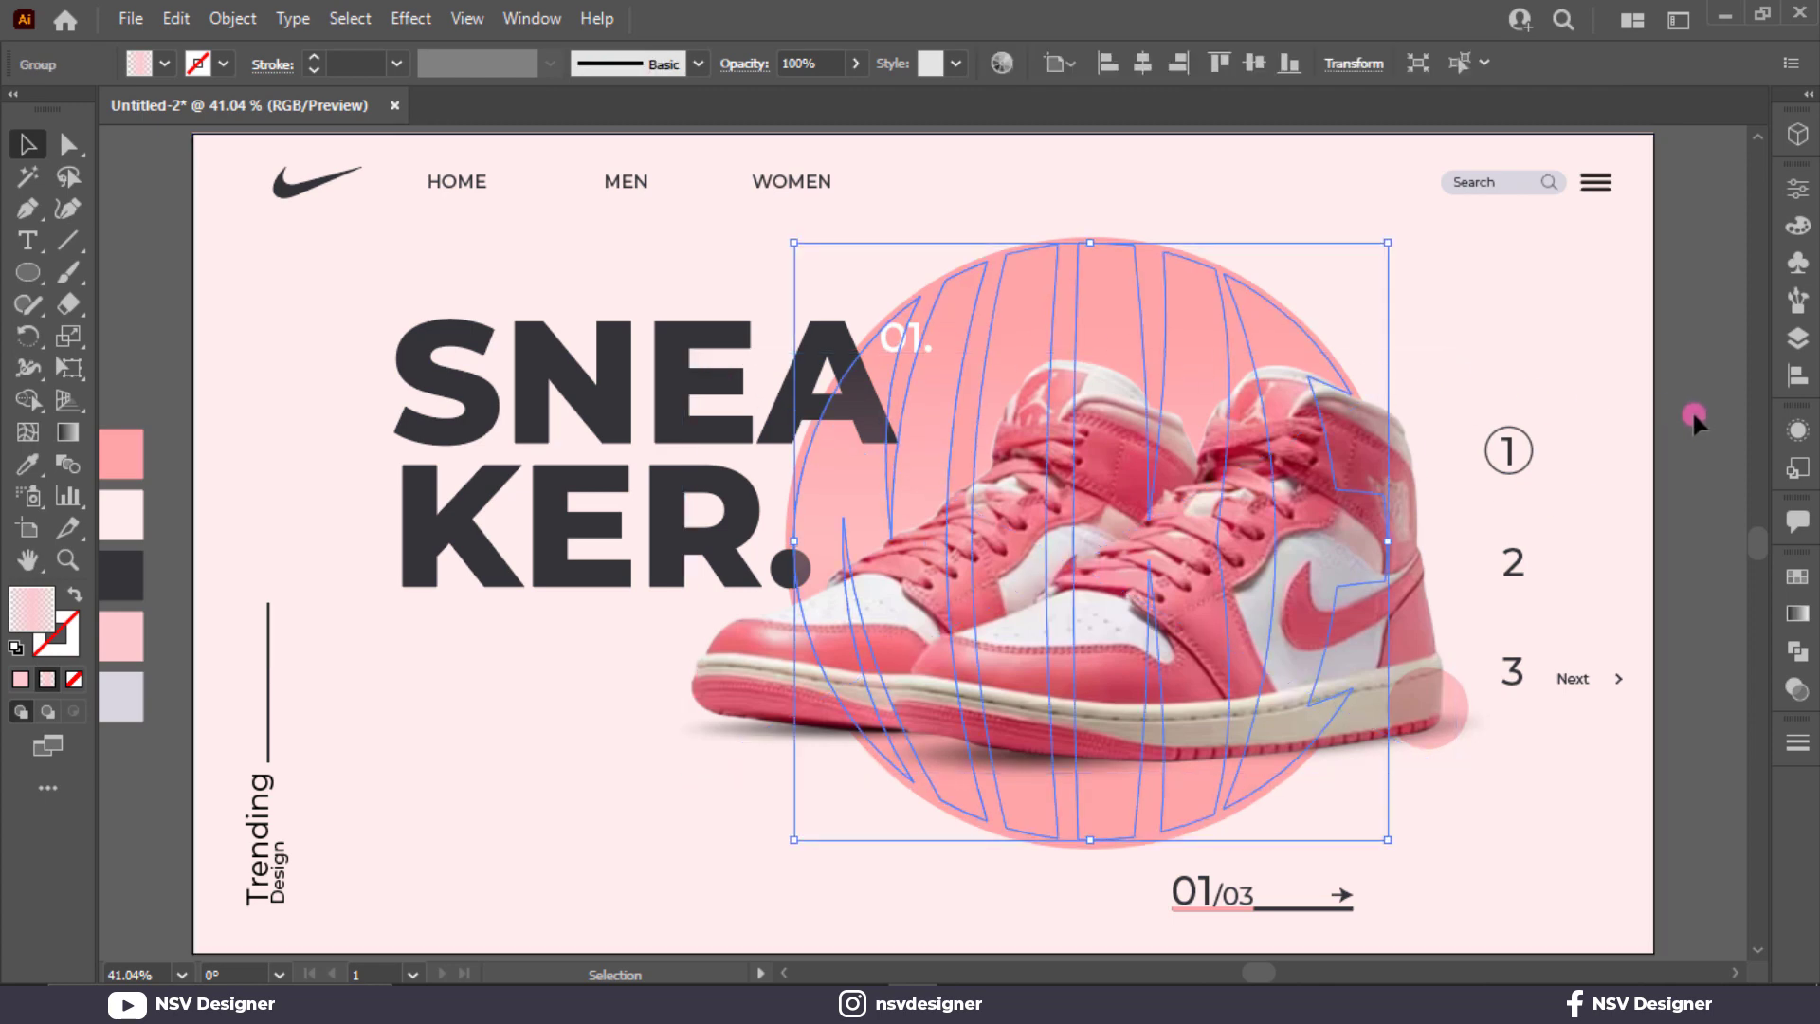
pyautogui.click(1632, 453)
pyautogui.scroll(-1, 1632, 453)
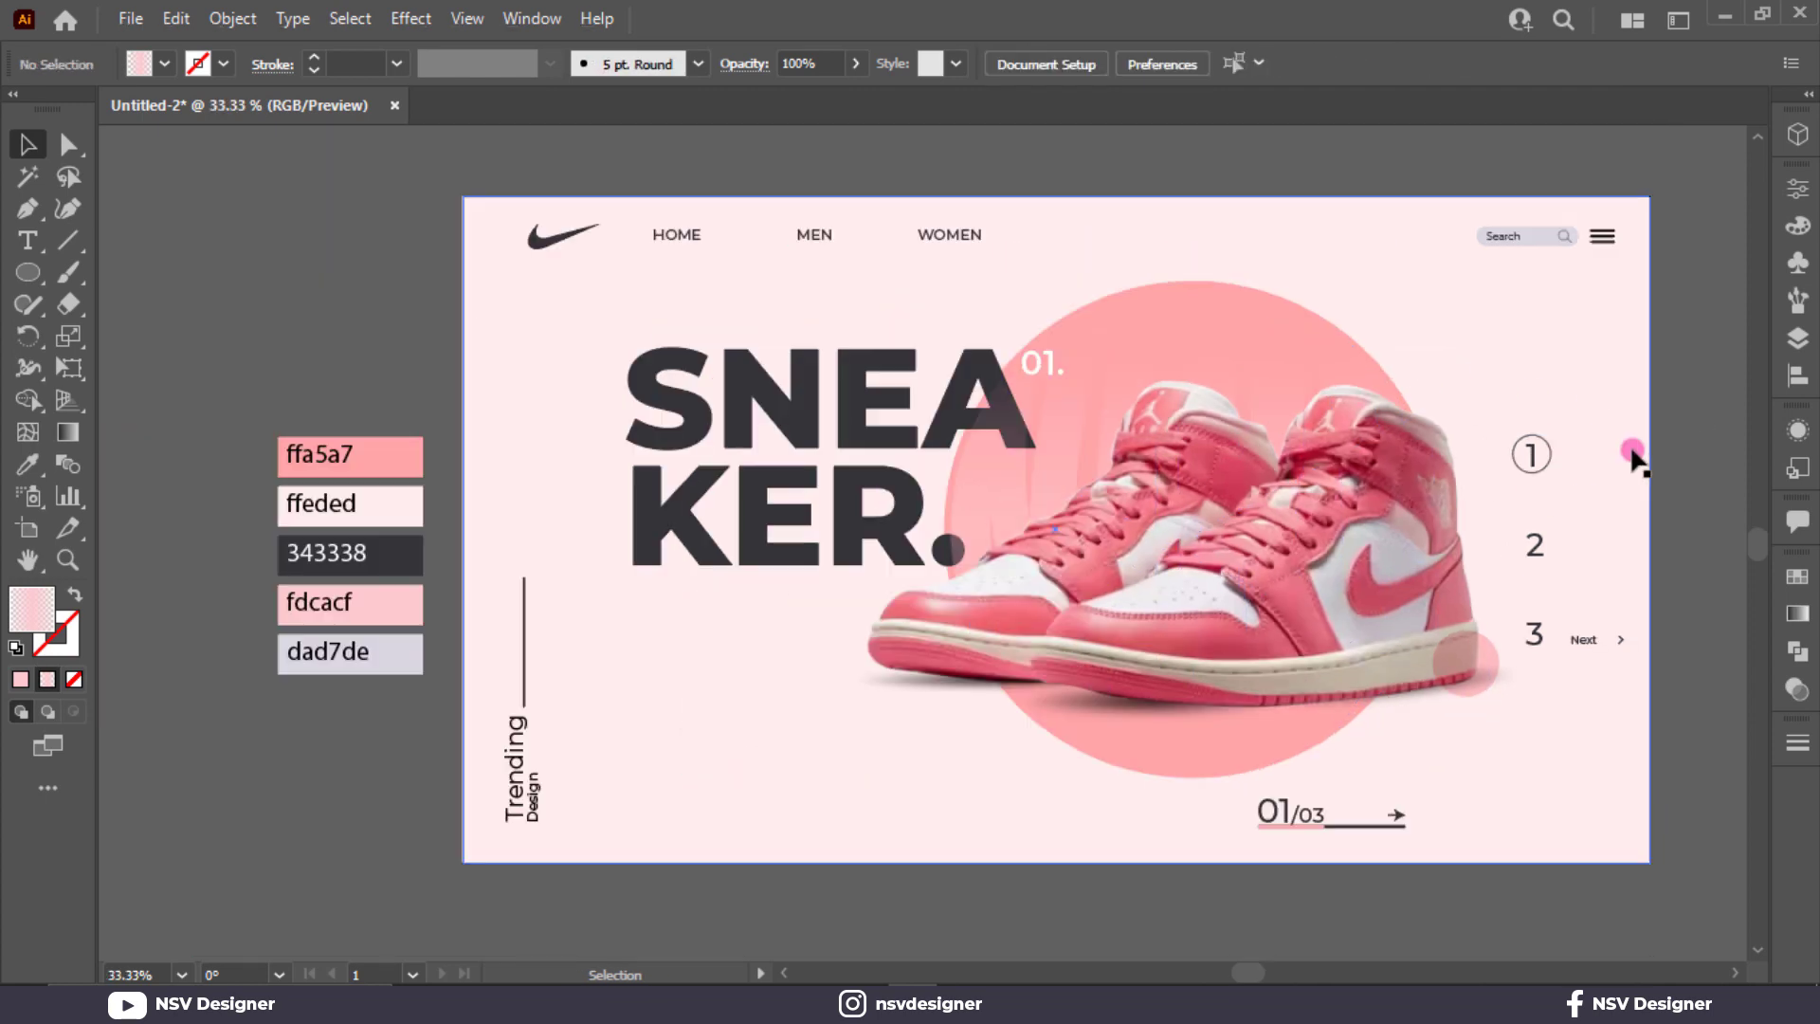
pyautogui.click(1088, 359)
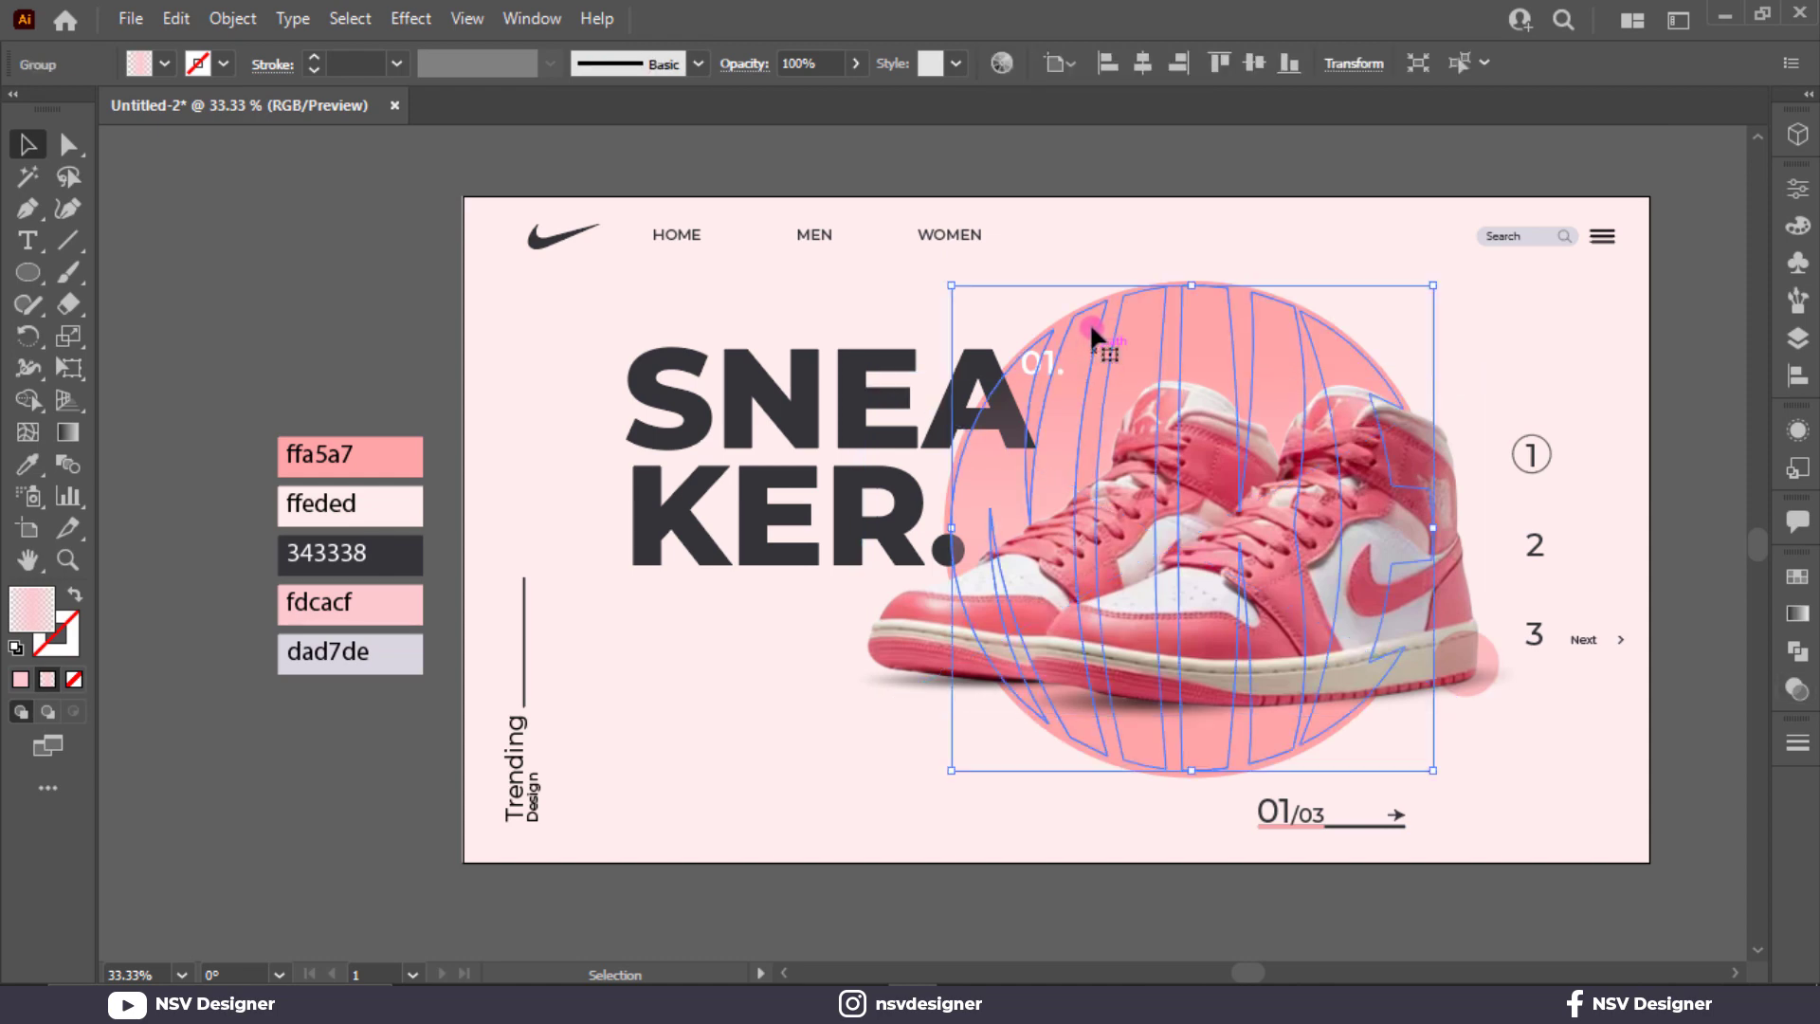
pyautogui.press('a')
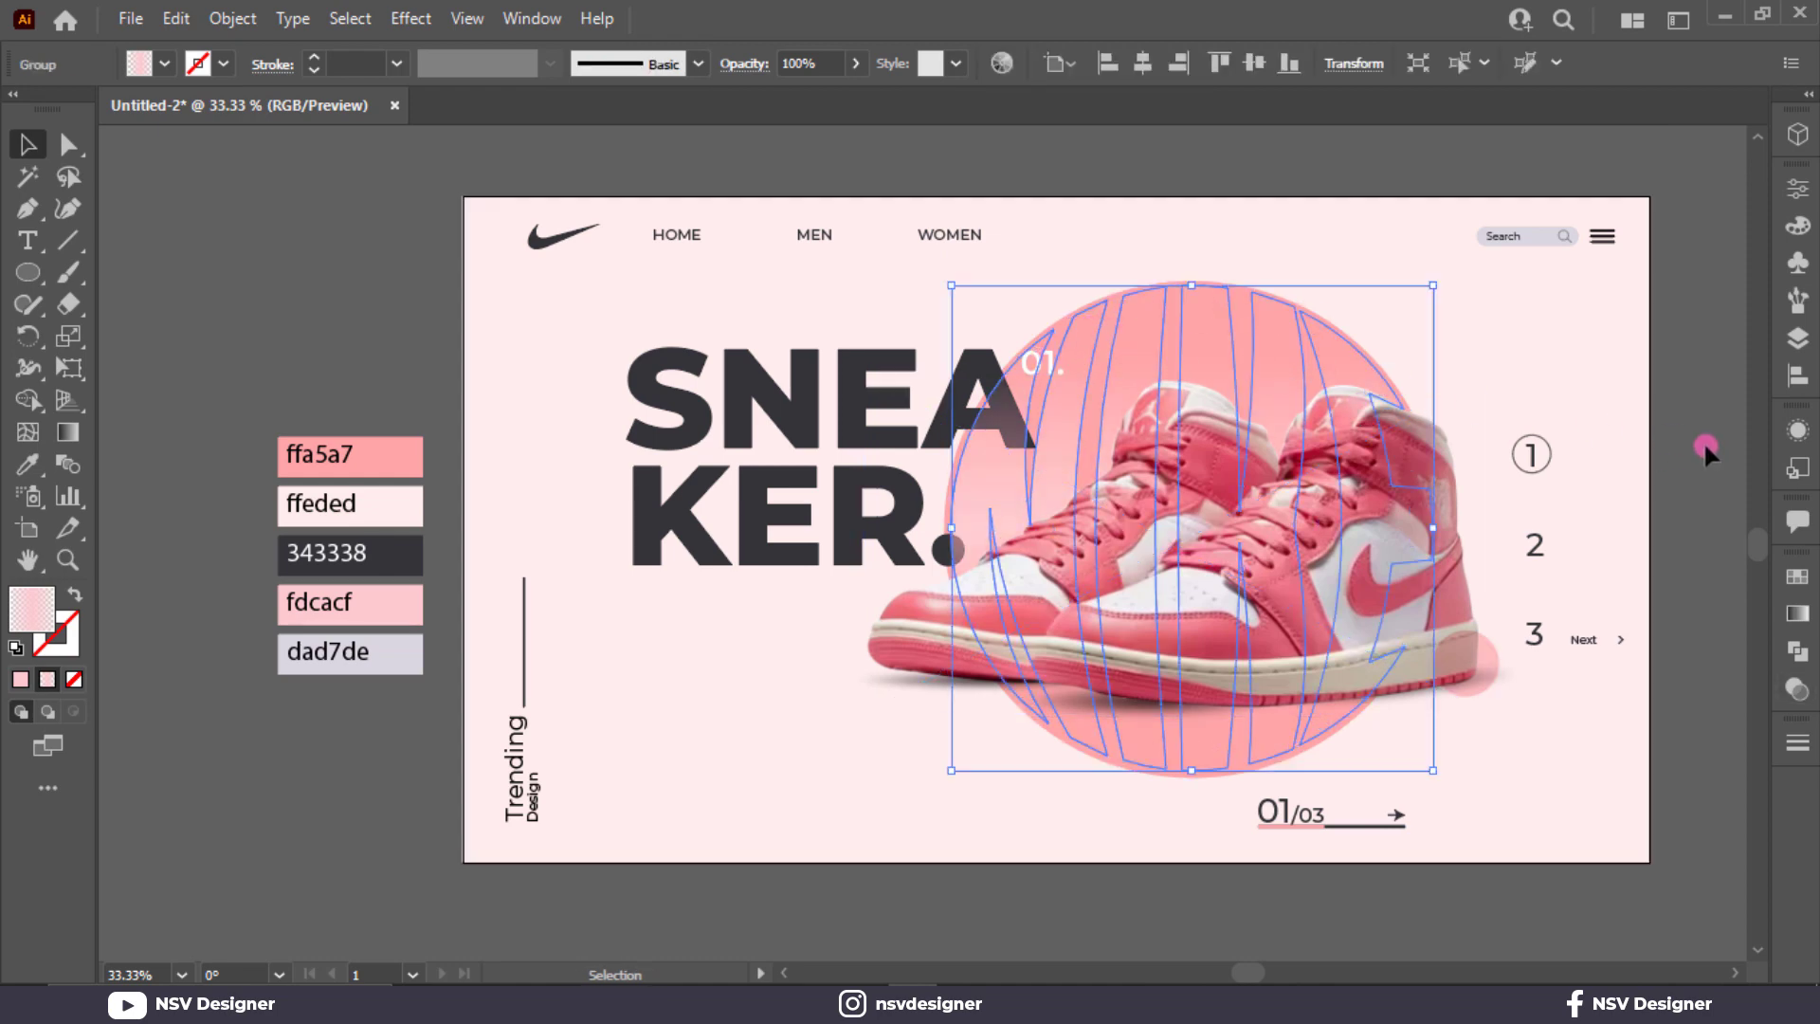
pyautogui.click(1703, 444)
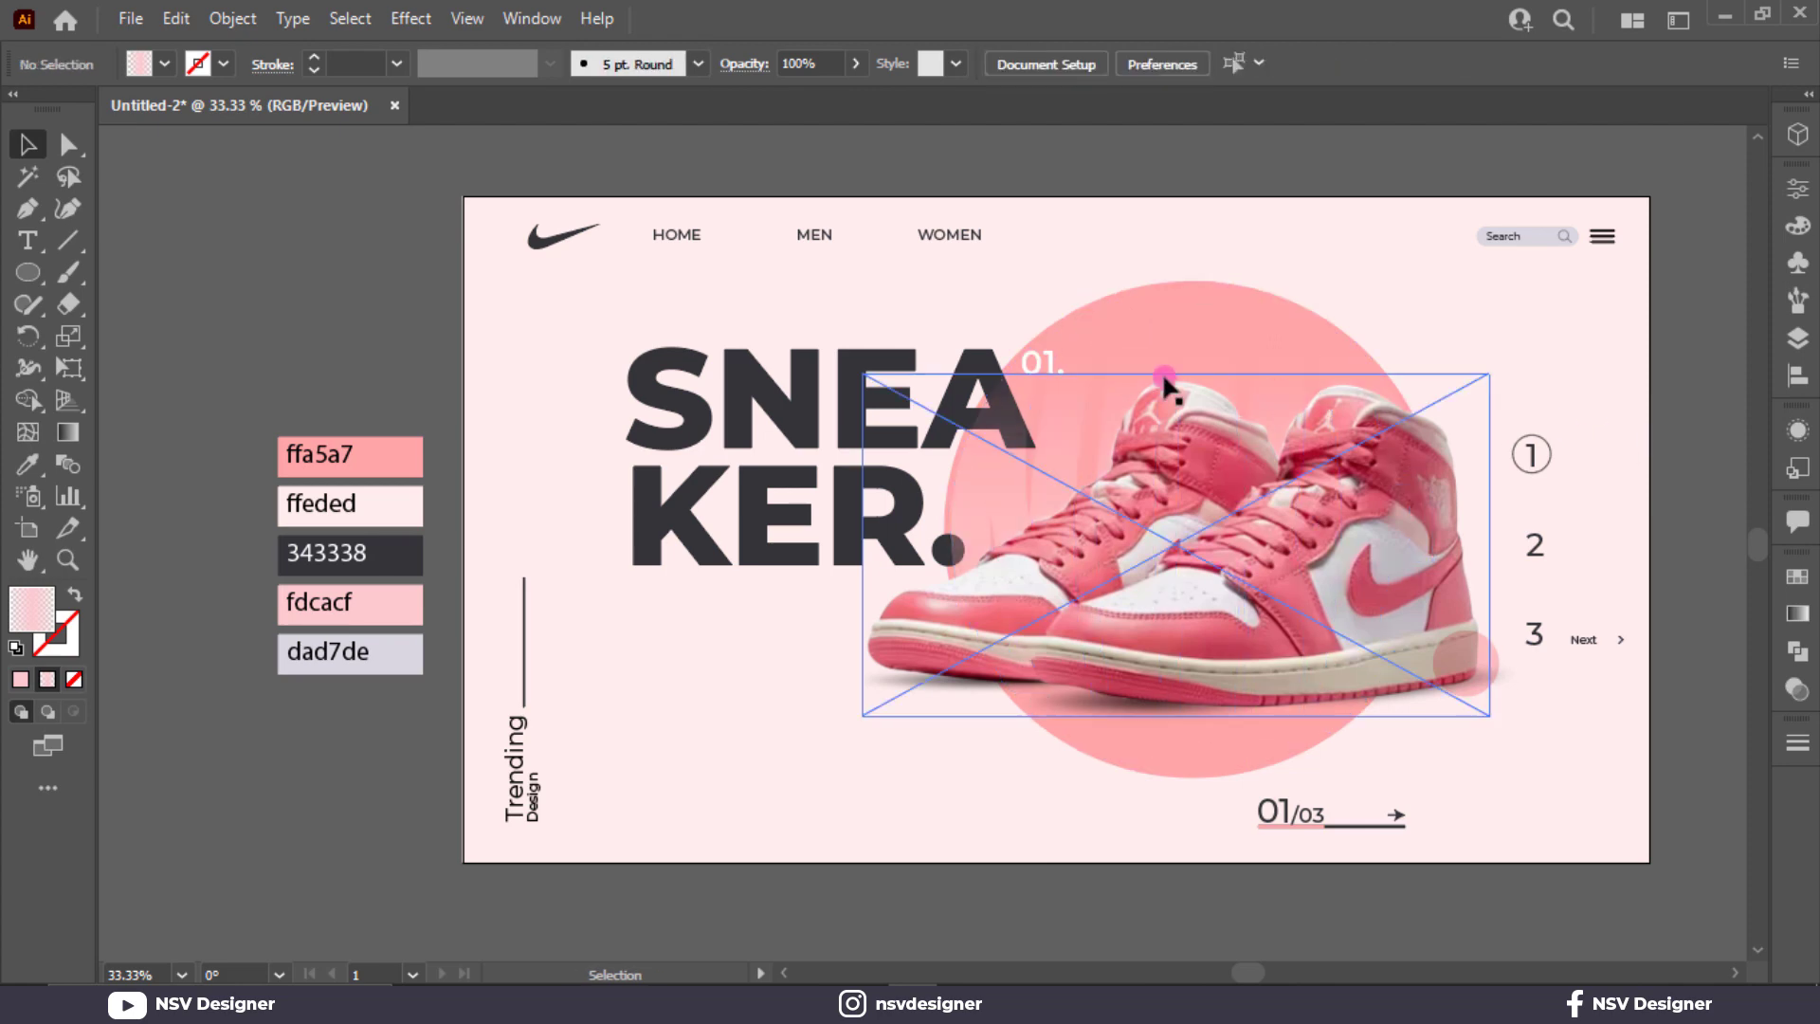
# Set the blending mode of the NIKE lettering over the large pink circle to Overlay, and deselect it
pyautogui.click(1074, 369)
pyautogui.click(1794, 689)
pyautogui.click(1529, 605)
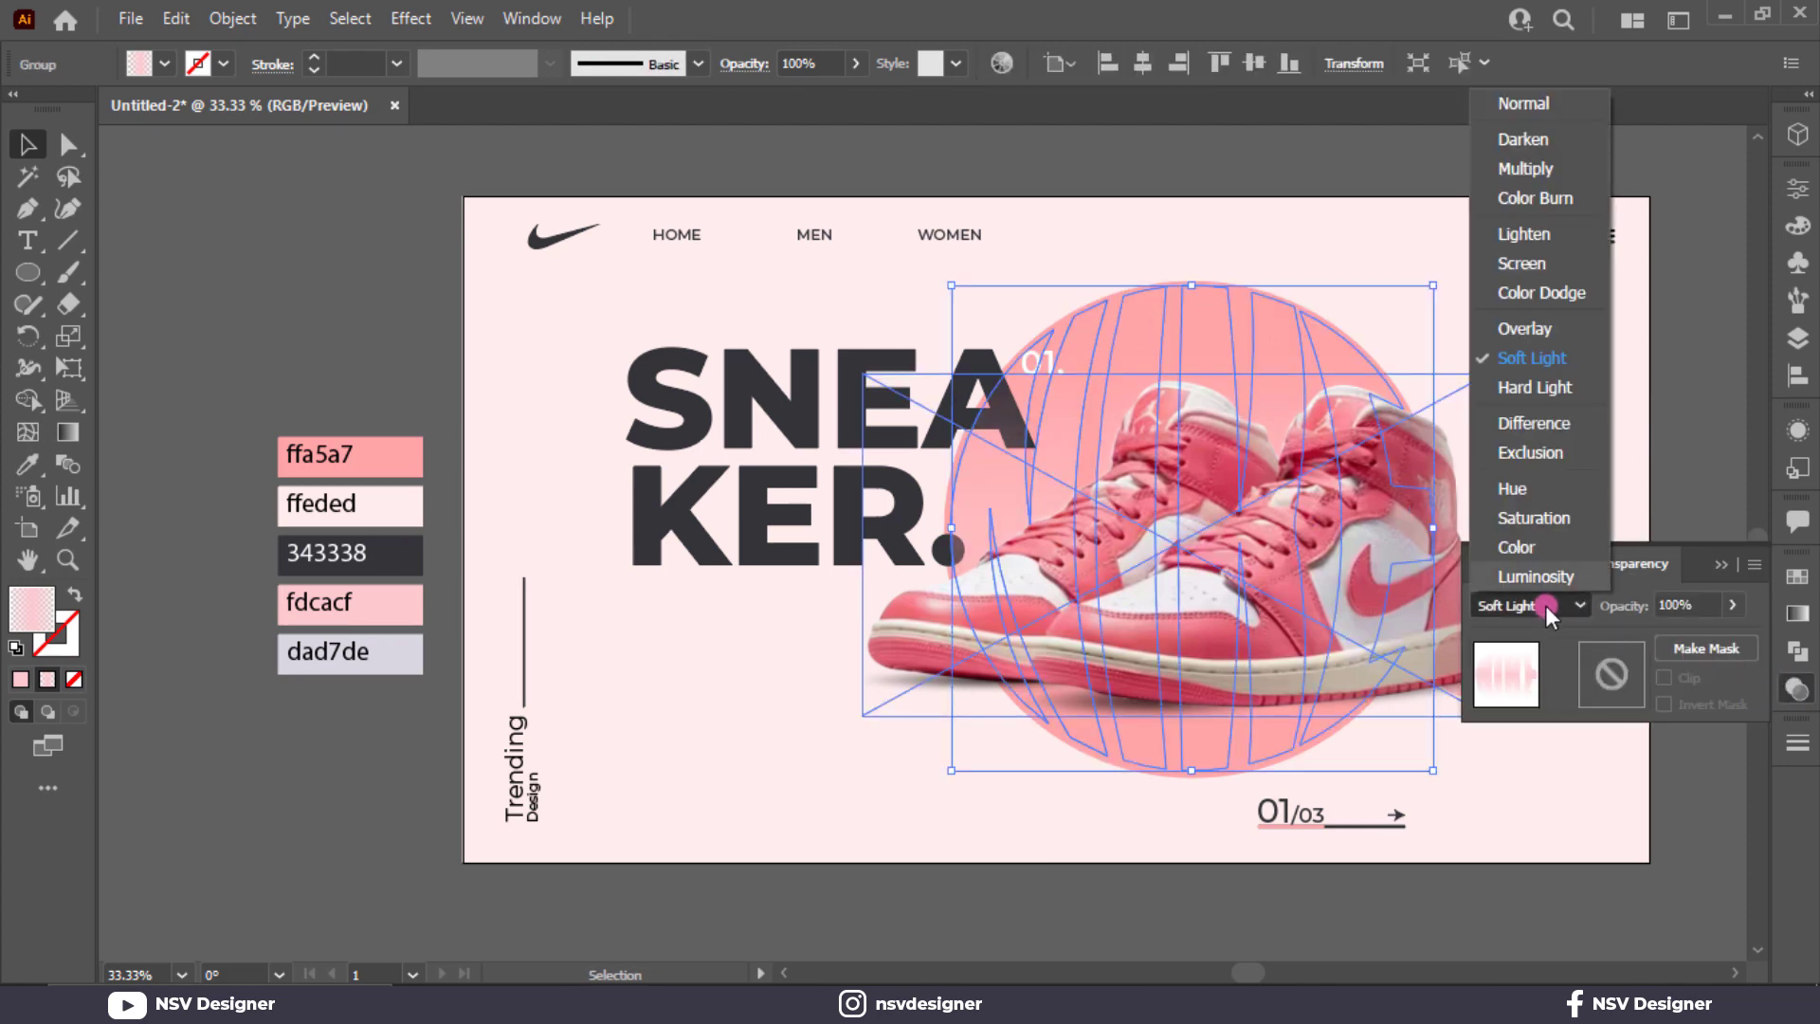
pyautogui.click(1547, 331)
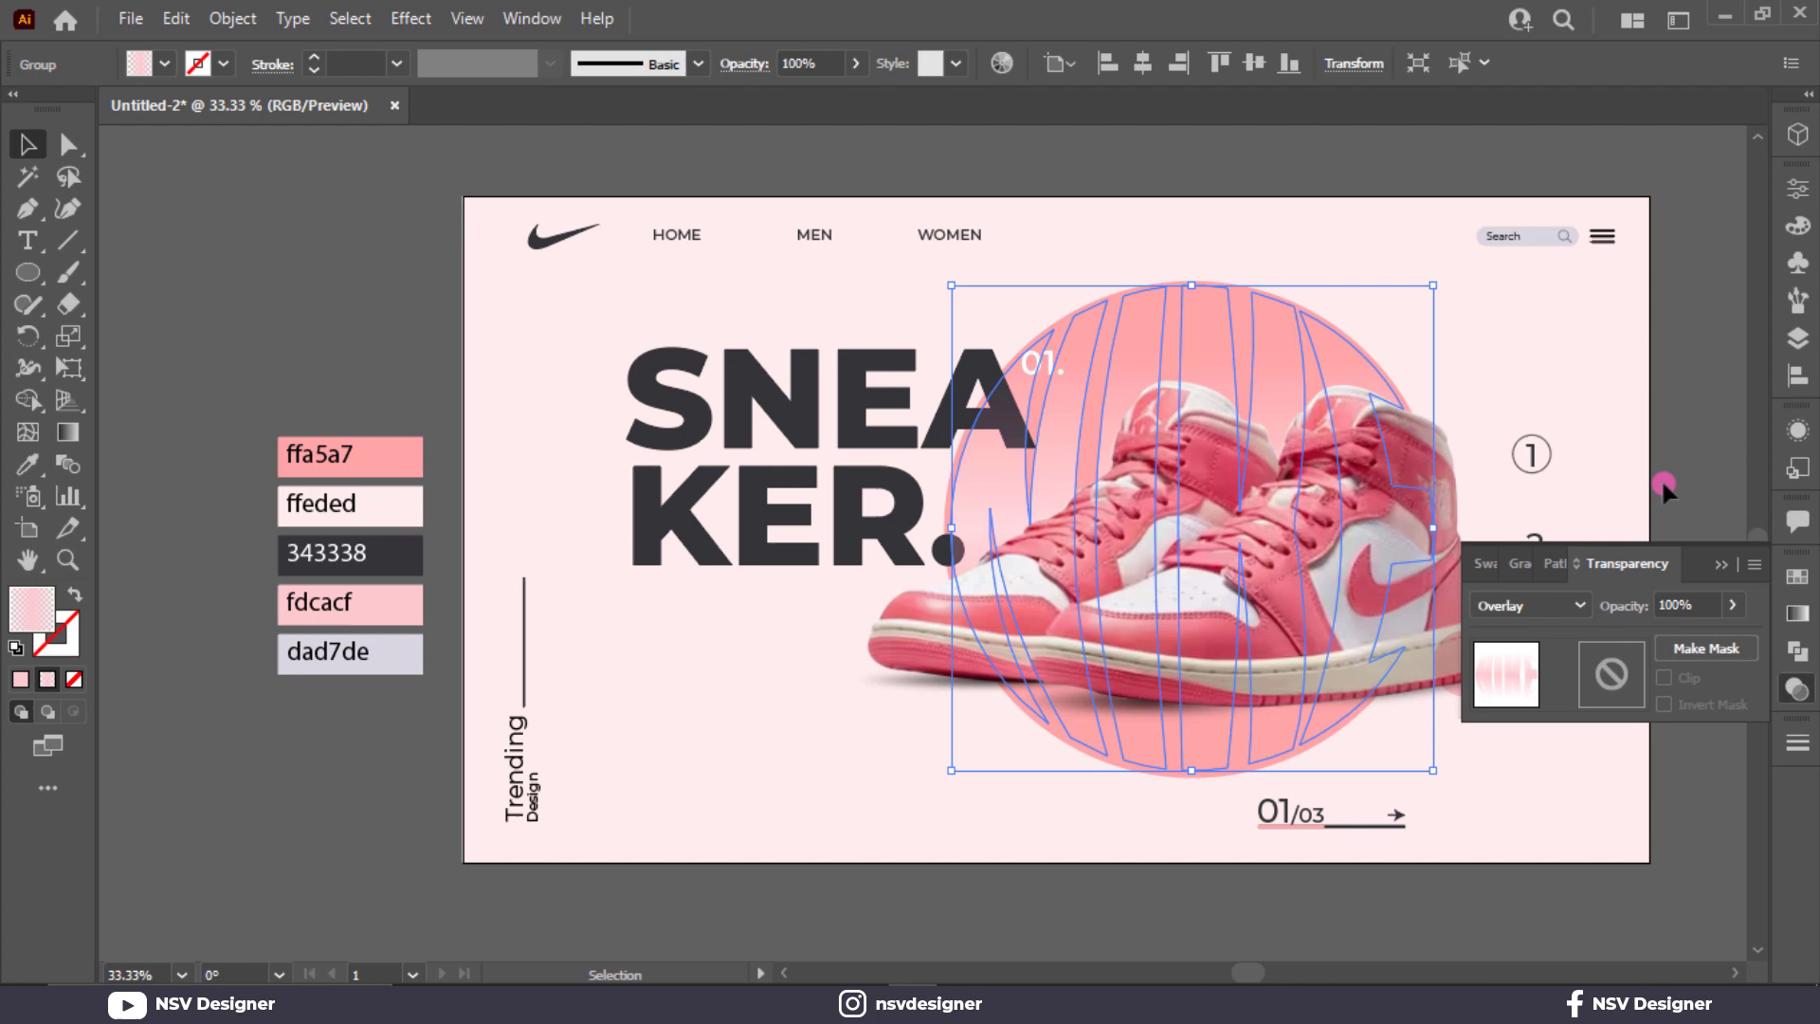
pyautogui.click(1720, 561)
pyautogui.click(1486, 808)
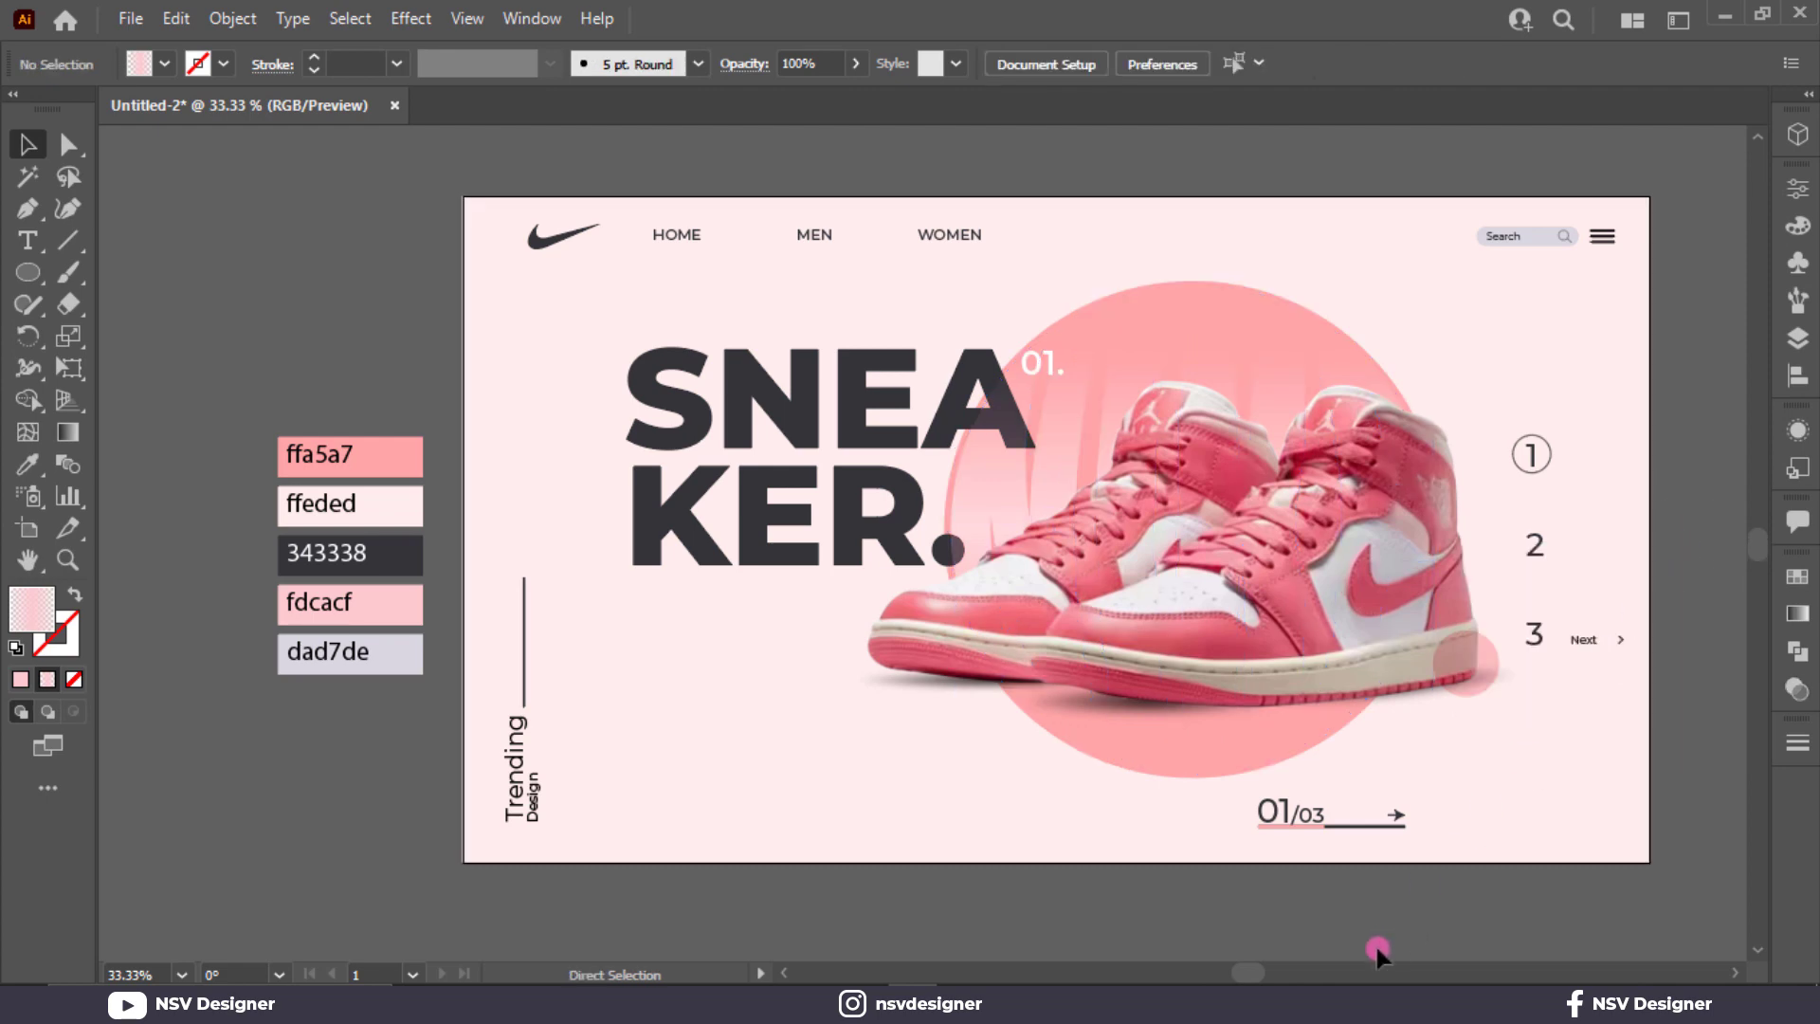
pyautogui.scroll(1, 1375, 942)
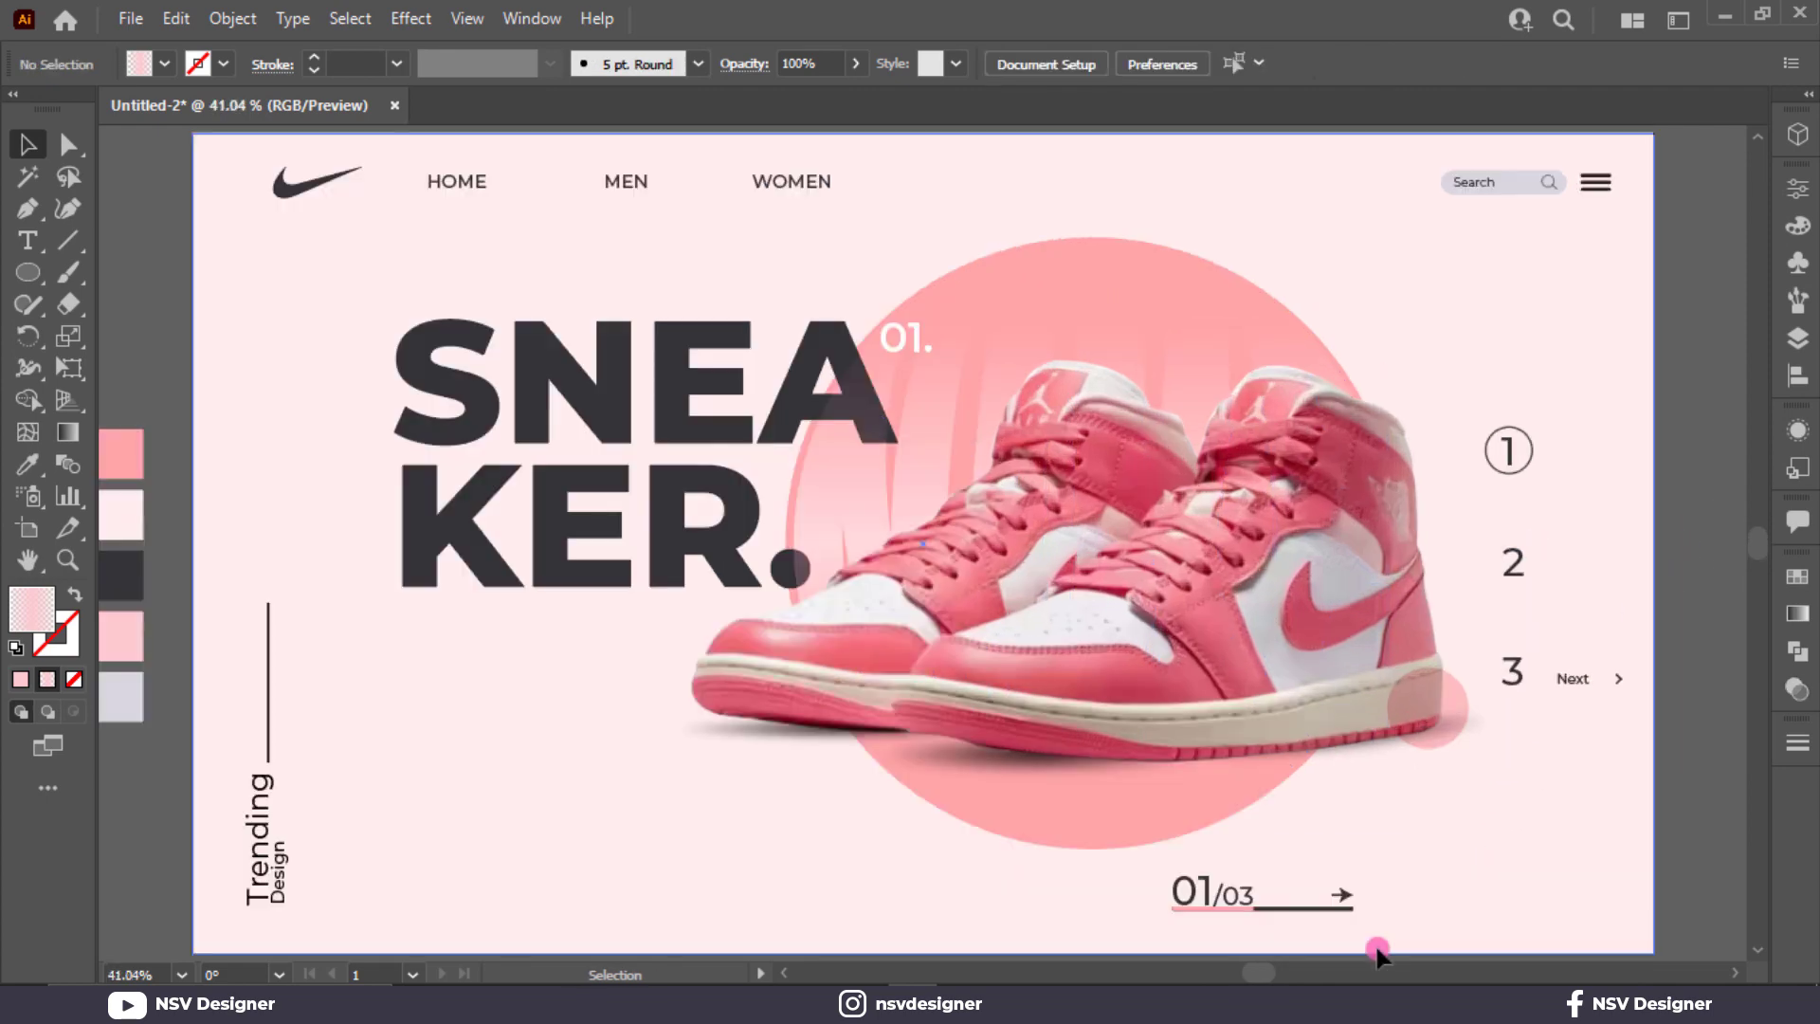
pyautogui.click(1212, 664)
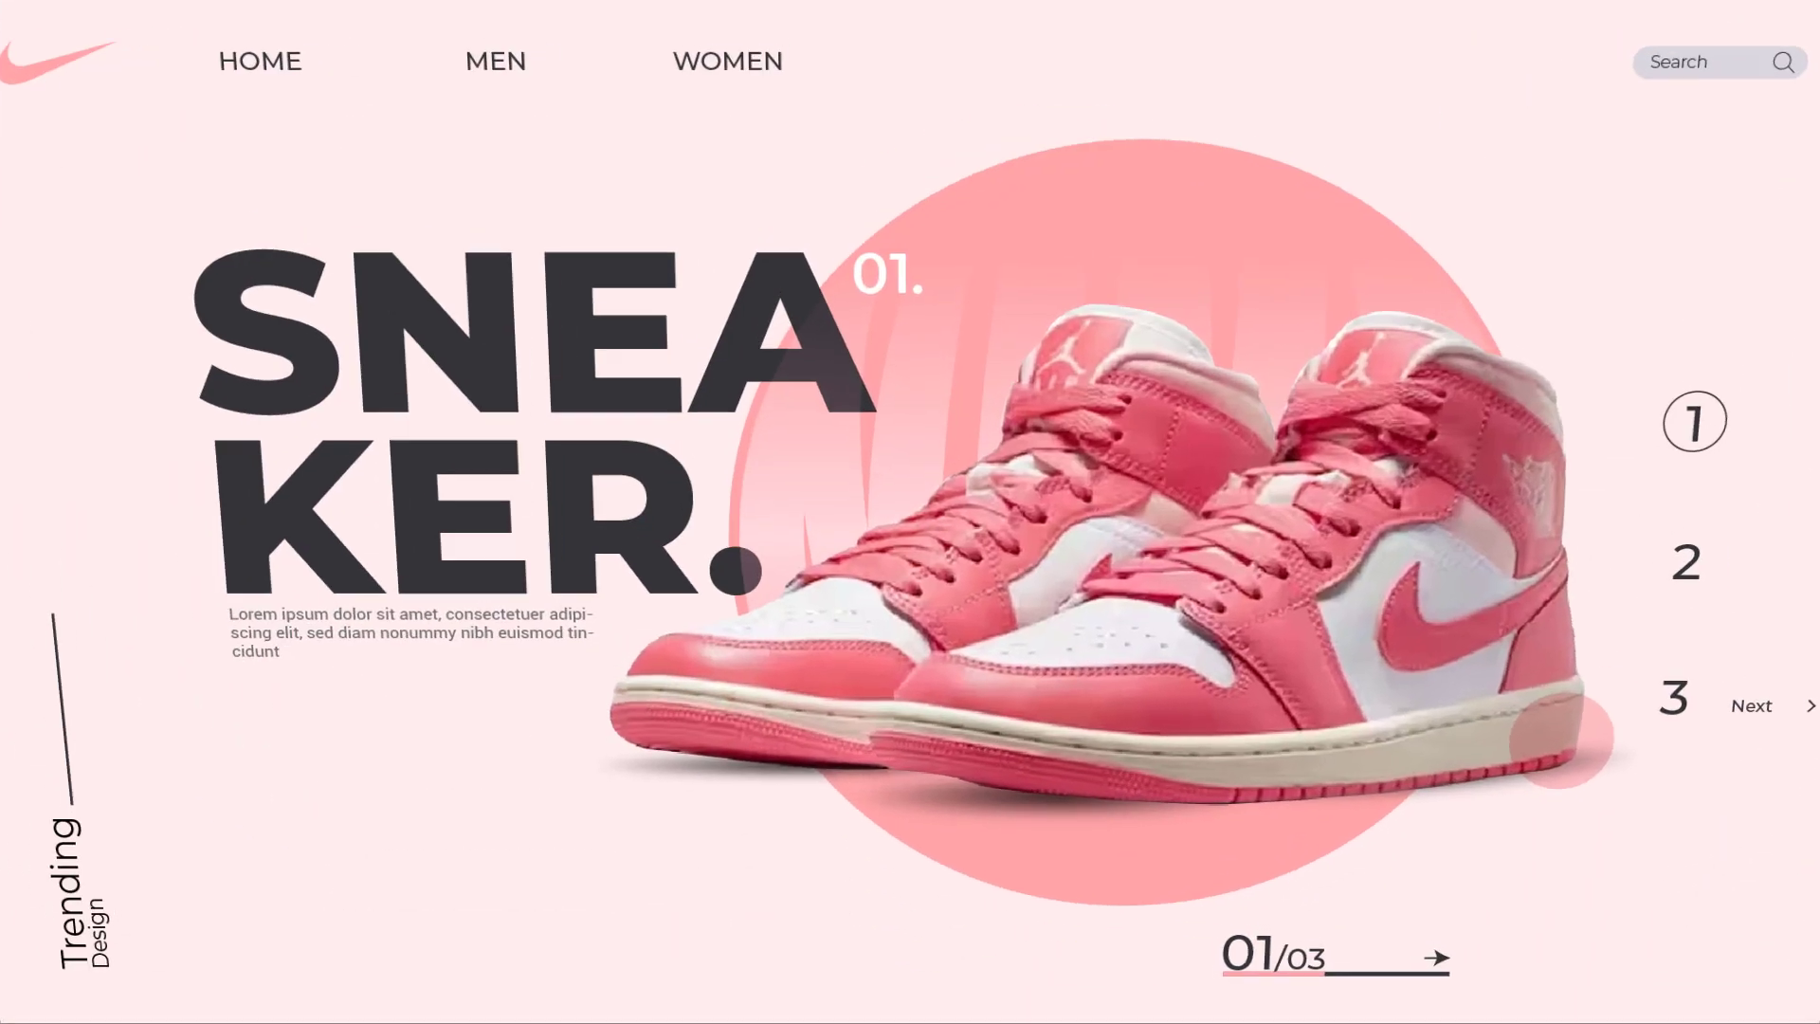